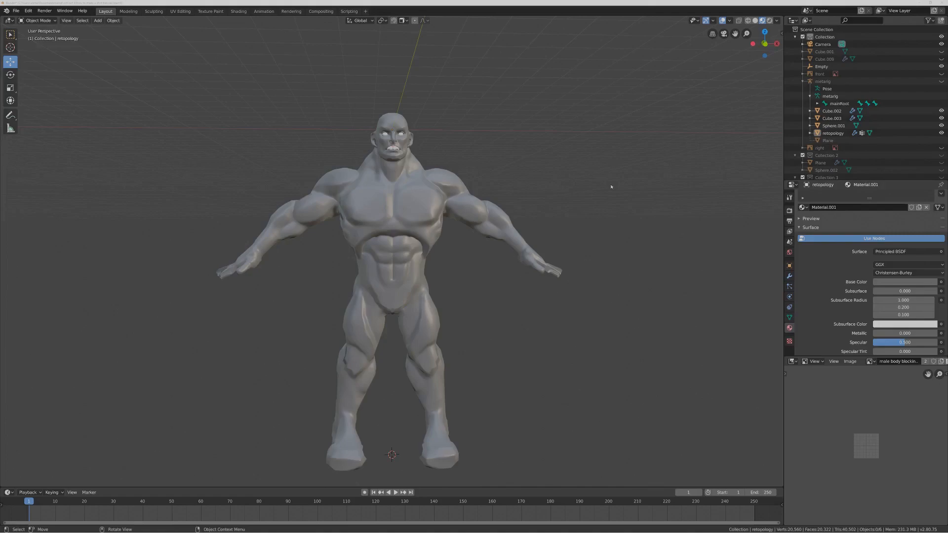
# Reset the 3D cursor to the world origin and add a mesh circle there.
pyautogui.press('Pause')
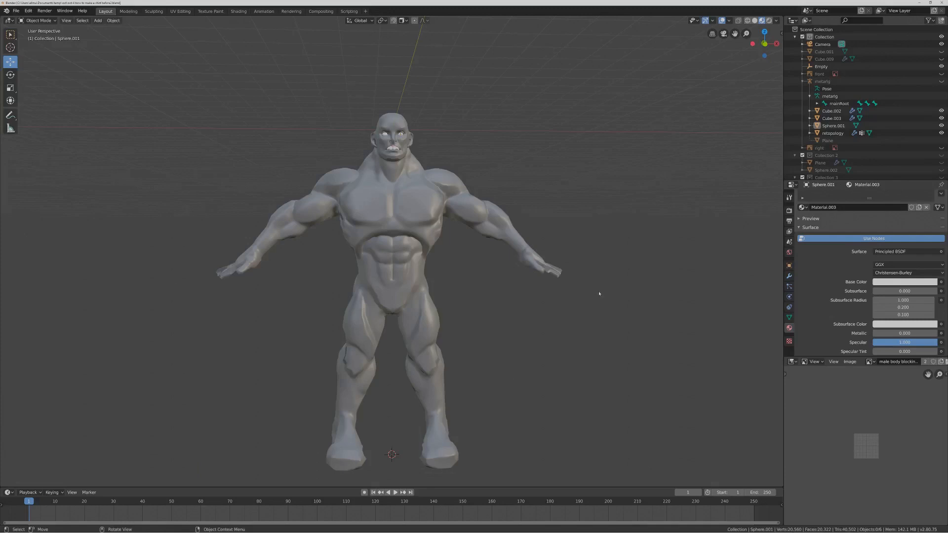
pyautogui.keyDown('shift'); pyautogui.rightClick(634, 239); pyautogui.keyUp('shift')
pyautogui.hotkey('shift', 'c')
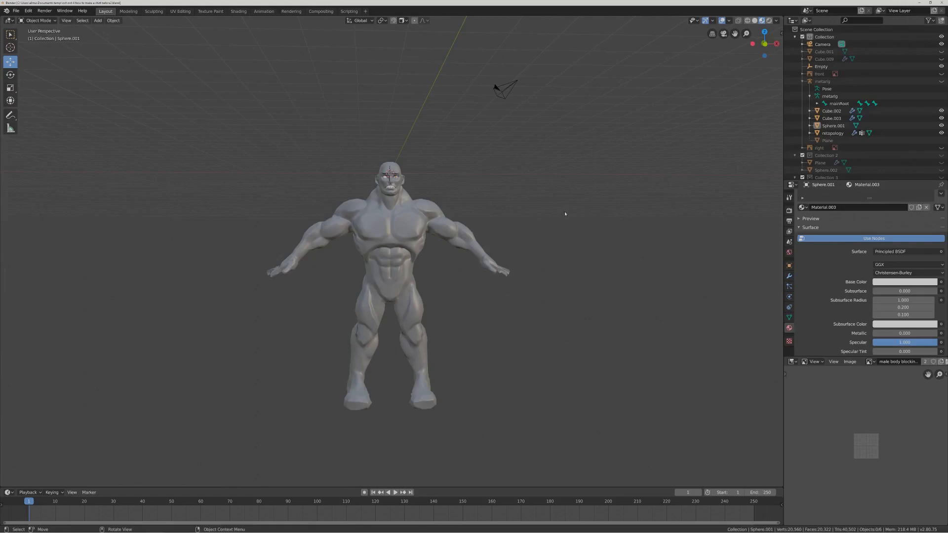
pyautogui.press('Pause')
pyautogui.hotkey('shift', 'a')
pyautogui.moveTo(565, 213)
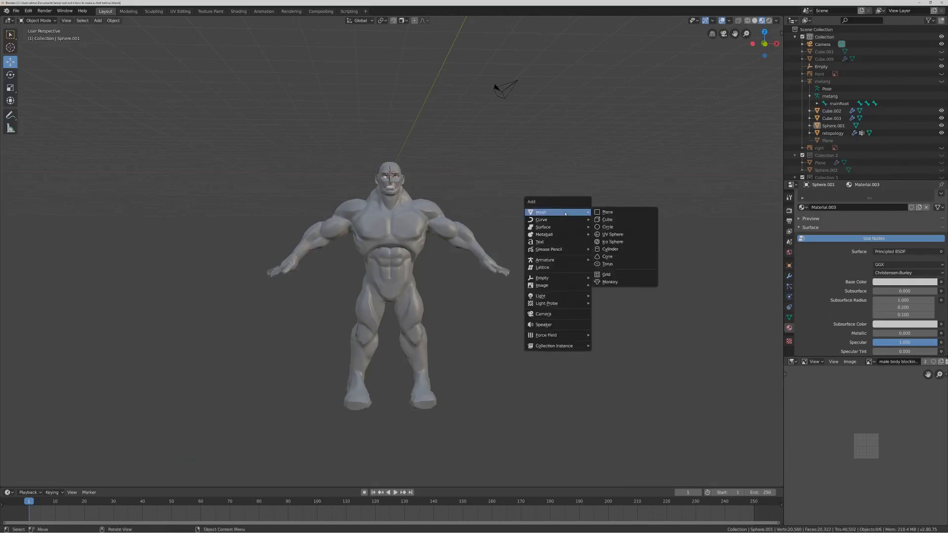
pyautogui.click(629, 231)
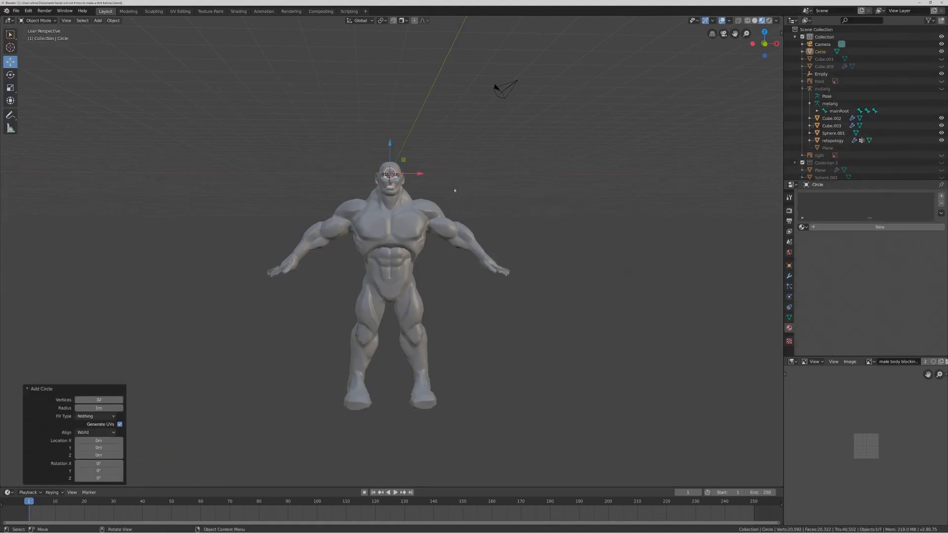
# Rotate the new circle 90° about the global X axis so it stands upright.
pyautogui.press('r')
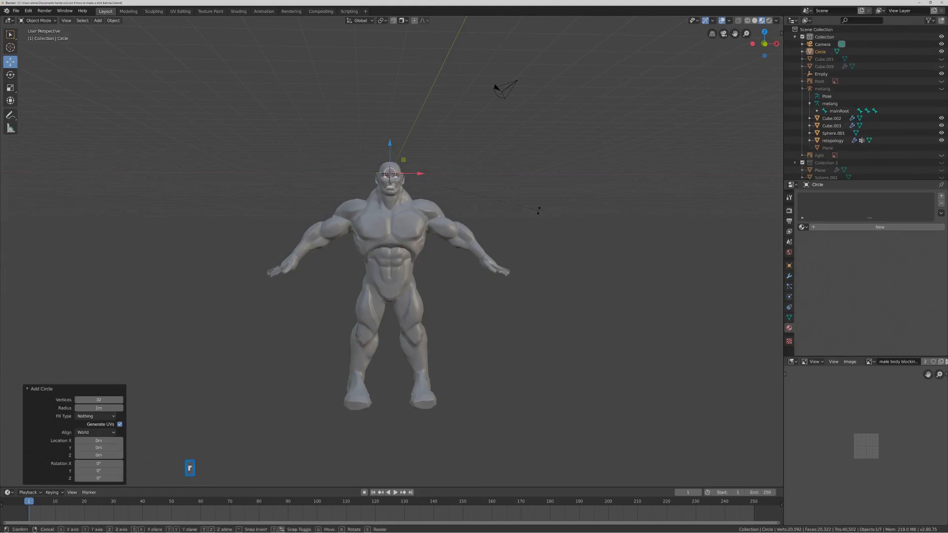
pyautogui.write('x')
pyautogui.write('90')
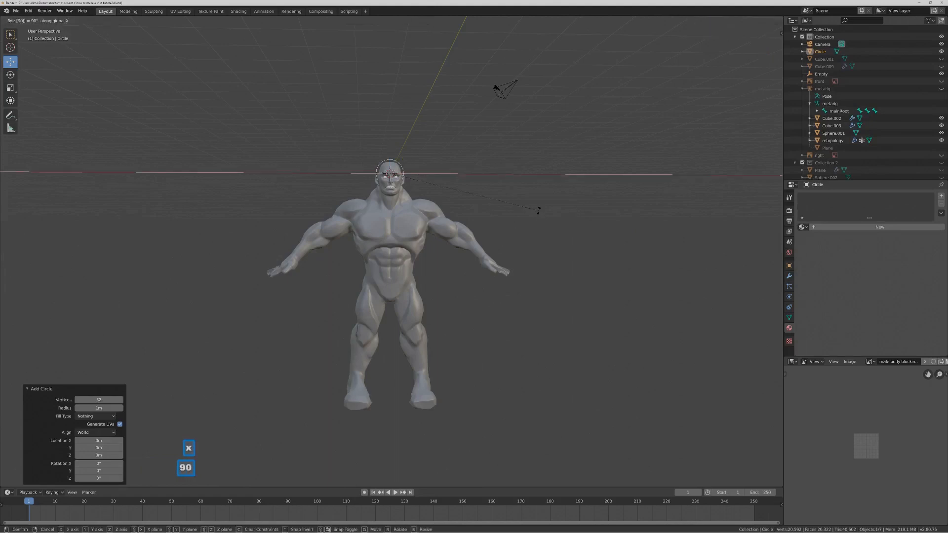
pyautogui.press('Return')
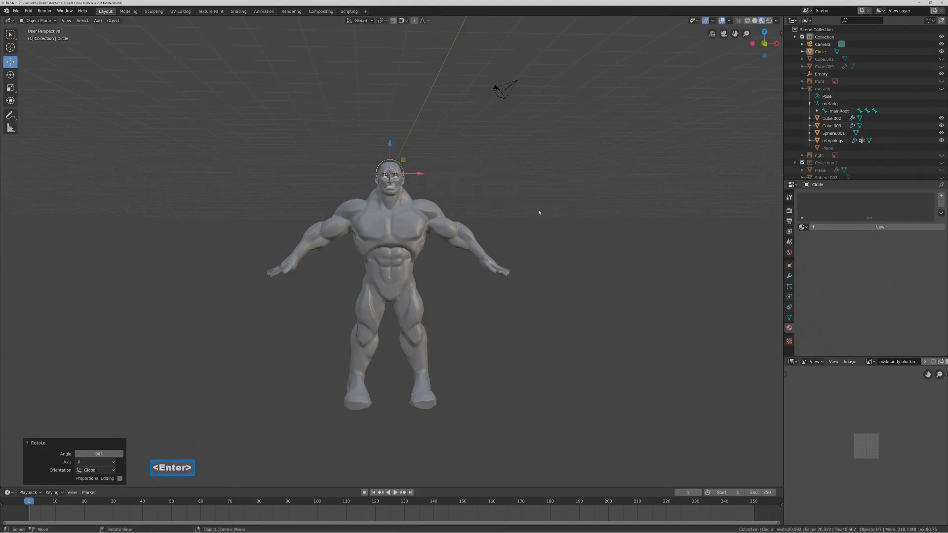
# Move the circle about -2.3 m along Y so it sits in front of the character's face.
pyautogui.press('Pause')
pyautogui.moveTo(439, 223); pyautogui.dragTo(401, 211, button='middle')
pyautogui.moveTo(363, 179); pyautogui.dragTo(394, 174)
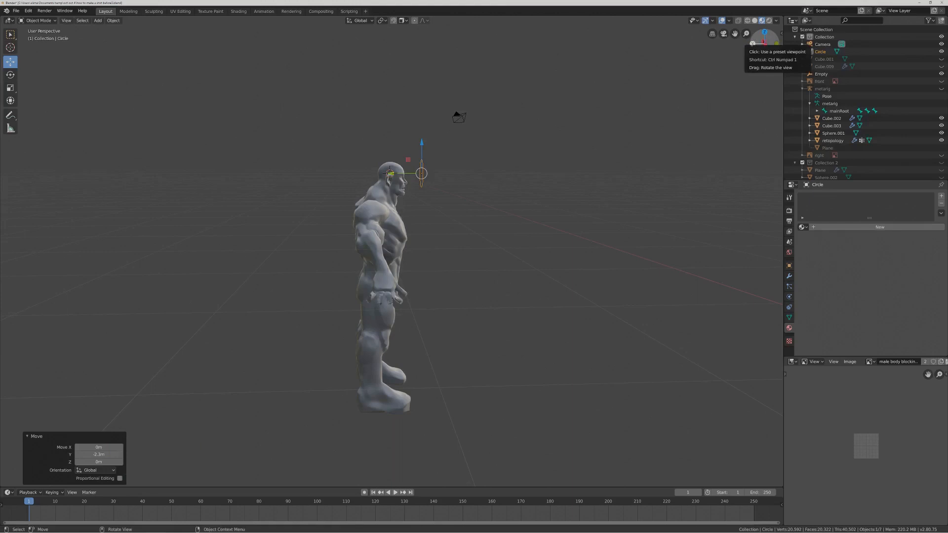
# In front view, move the circle down along Z by about 3.25 m to the character's chest.
pyautogui.click(753, 44)
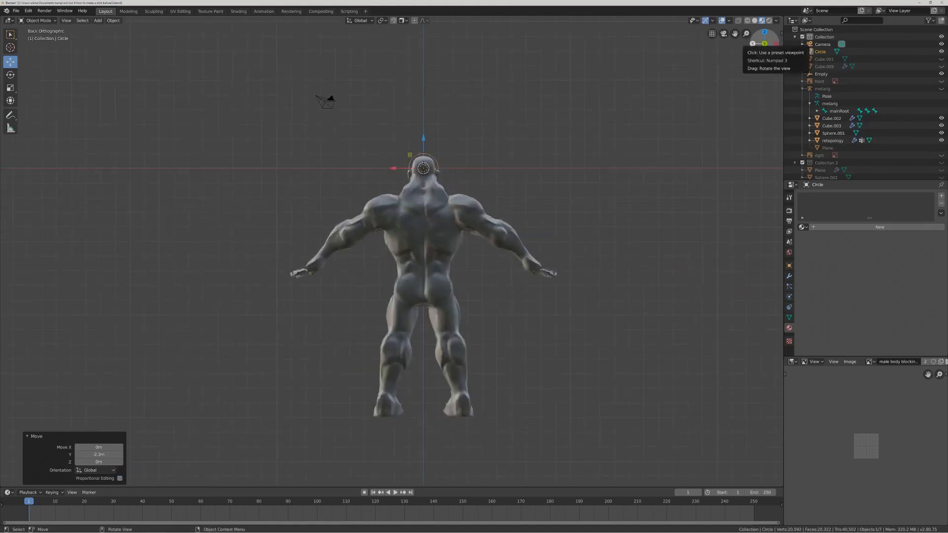
pyautogui.click(764, 43)
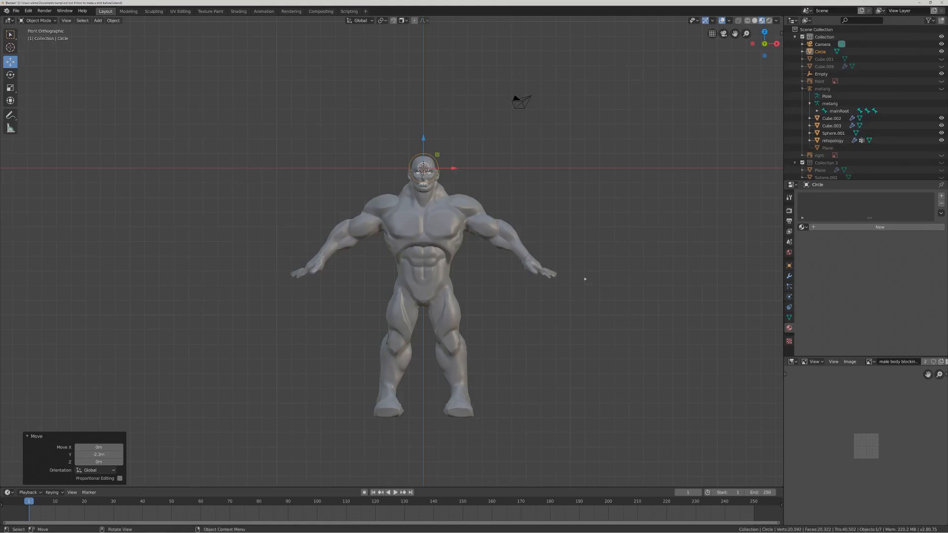
pyautogui.press('Pause')
pyautogui.moveTo(423, 137); pyautogui.dragTo(427, 186)
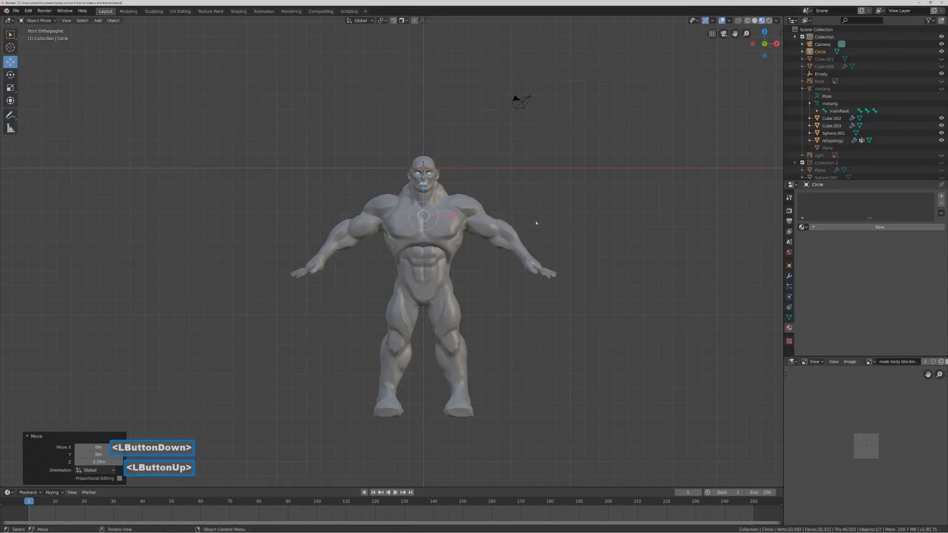
# Scale the circle up uniformly to about 3 times its size so it spans the chest.
pyautogui.press('s')
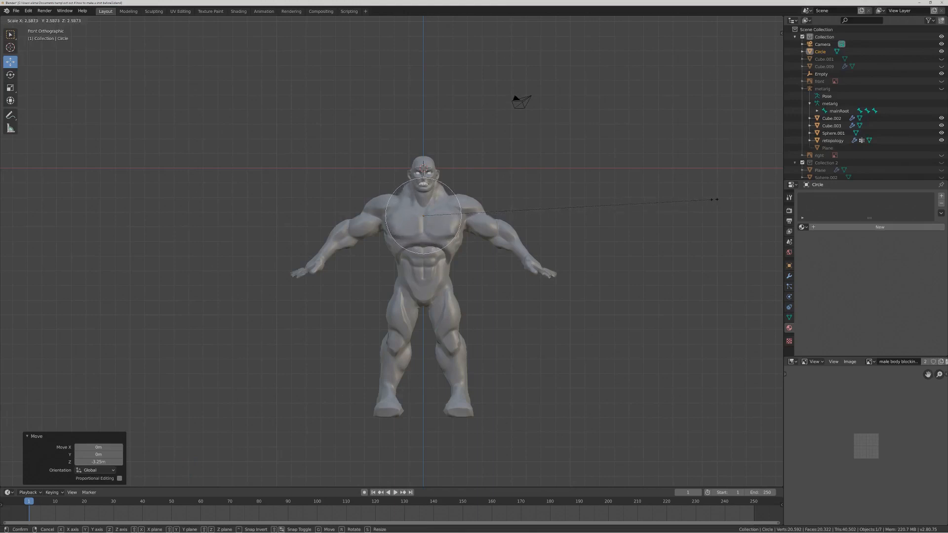
pyautogui.click(760, 190)
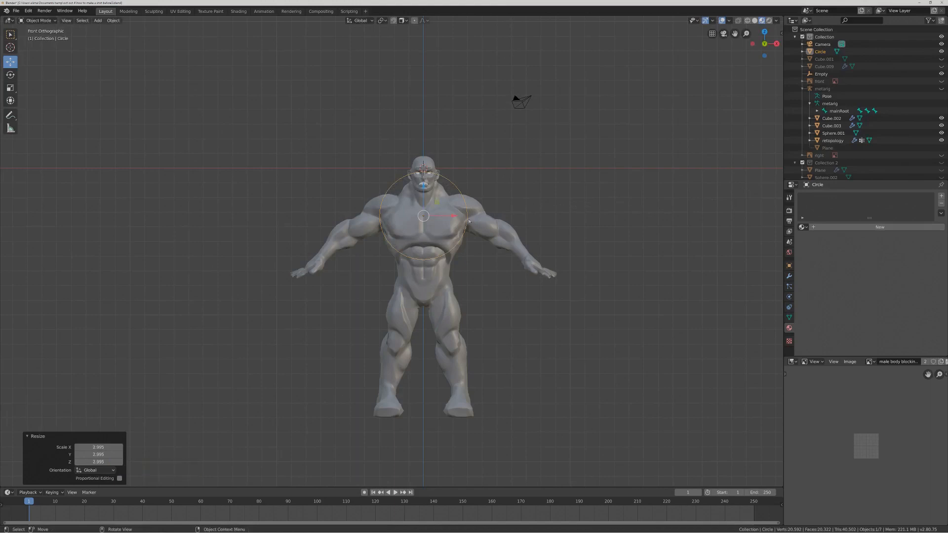
pyautogui.press('Pause')
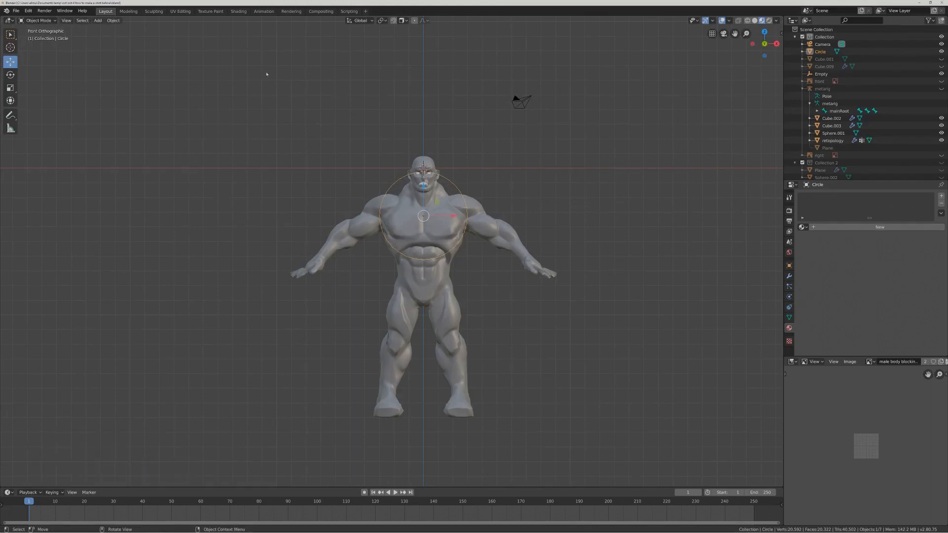
# In Edit Mode with vertex selection, extrude the circle and scale the extrusion inward to about 0.45, making a flat ring.
pyautogui.click(39, 20)
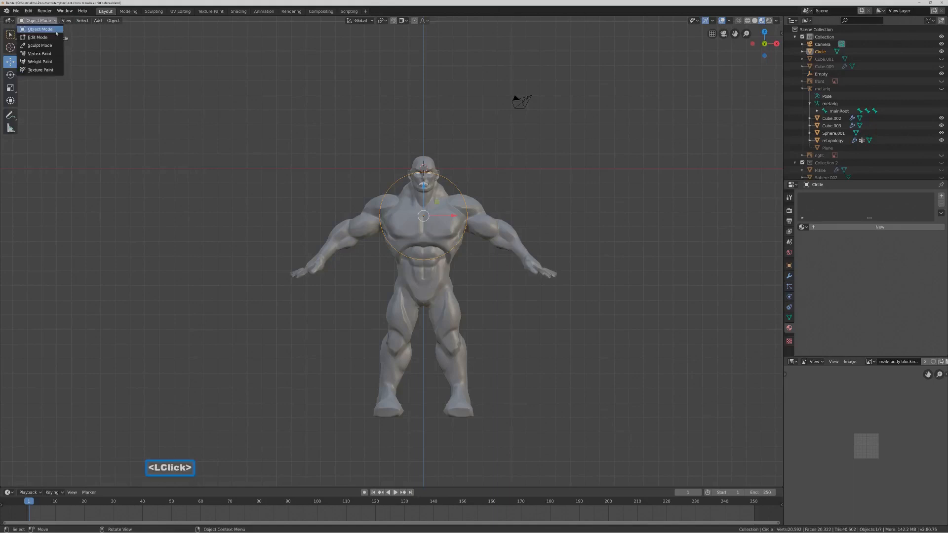
pyautogui.click(57, 38)
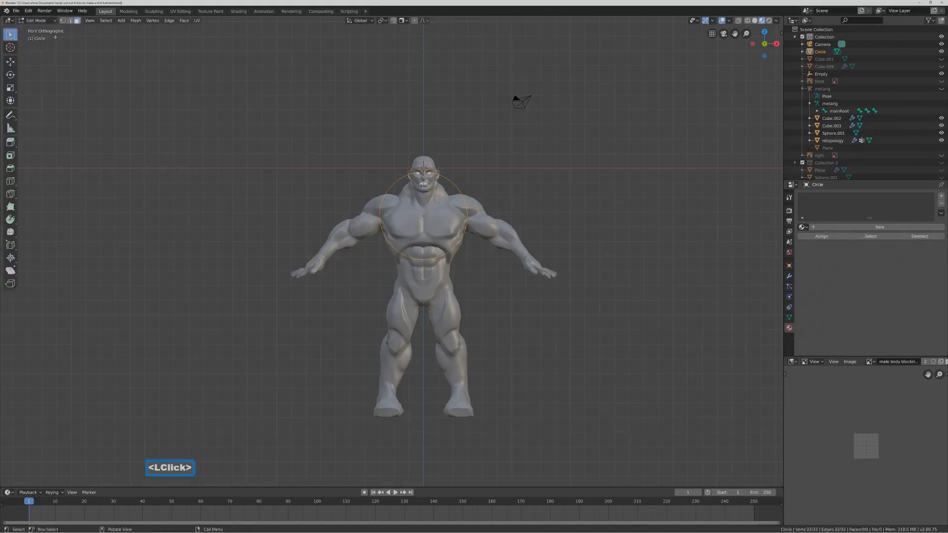
pyautogui.click(66, 22)
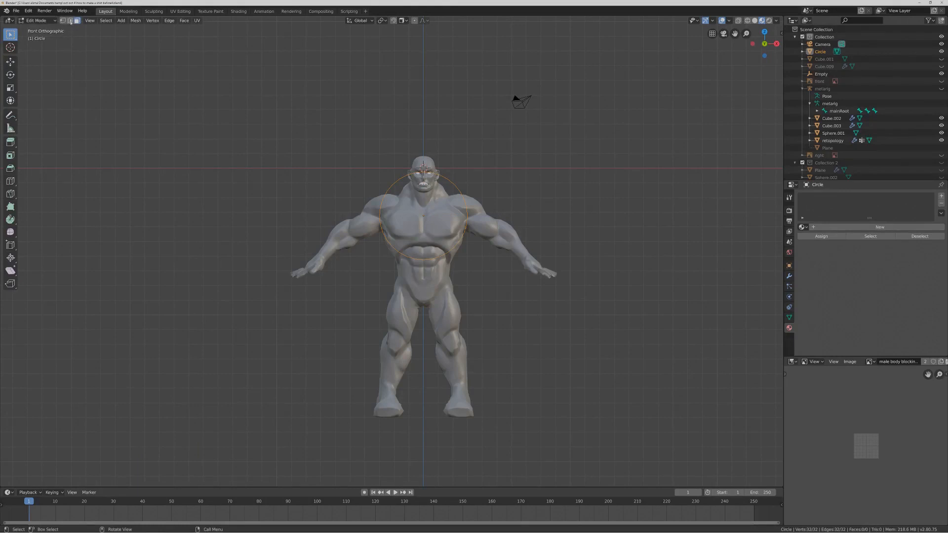
pyautogui.click(63, 21)
pyautogui.press('e')
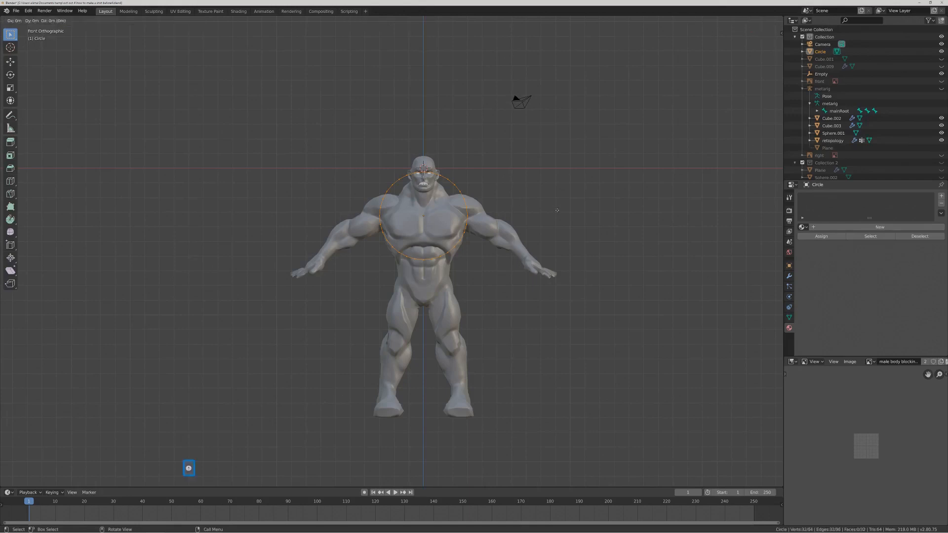
pyautogui.rightClick(557, 210)
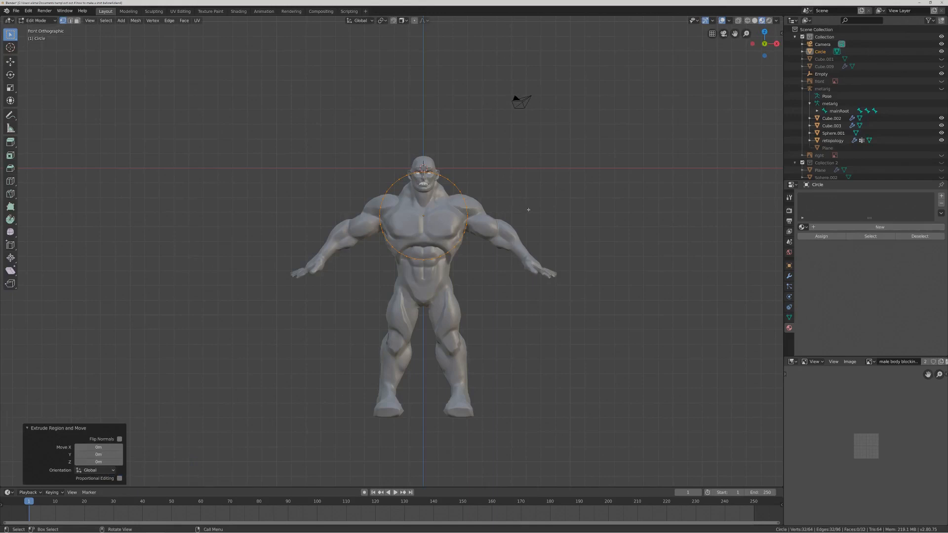
pyautogui.press('s')
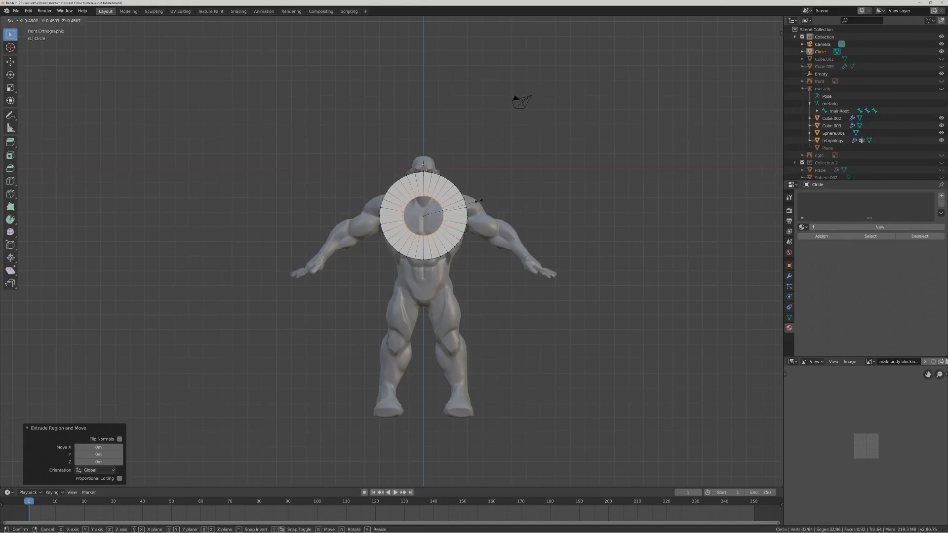
pyautogui.click(478, 201)
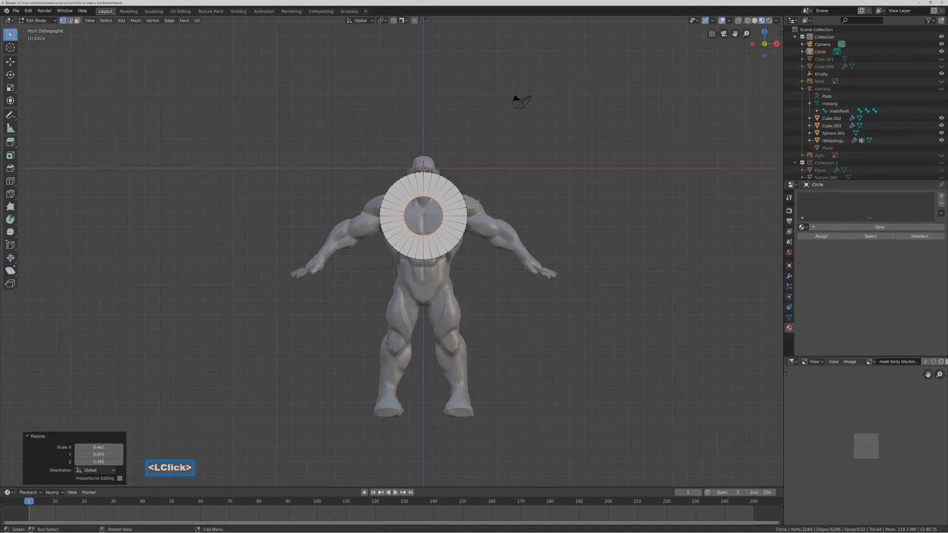
pyautogui.click(509, 198)
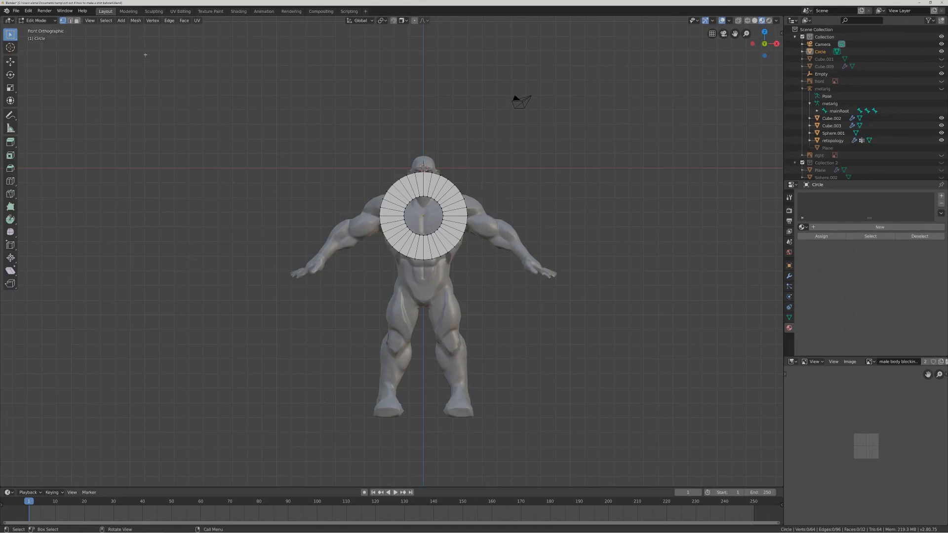
# Switch to face selection, circle-select the upper faces of the ring and delete them, leaving a U-shaped collar.
pyautogui.click(77, 20)
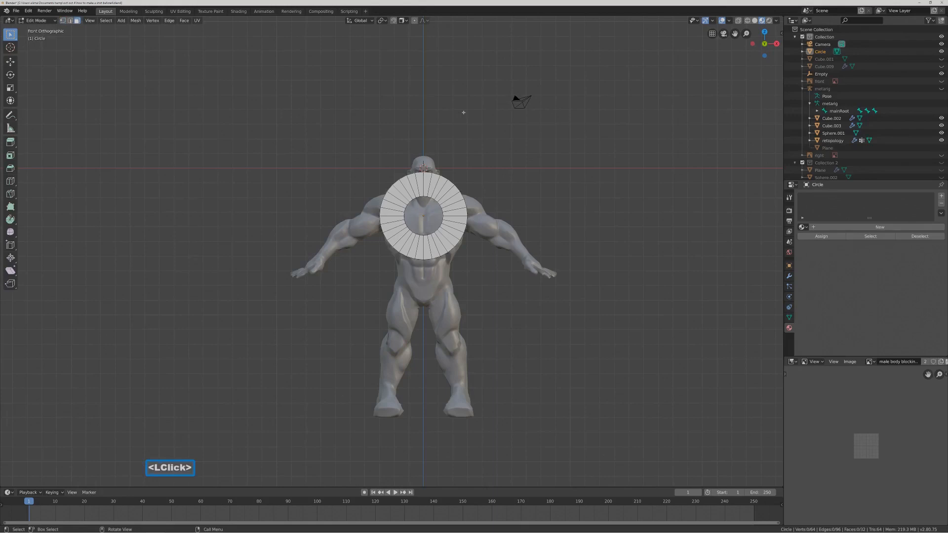
pyautogui.press('c')
pyautogui.moveTo(417, 185)
pyautogui.mouseDown()
pyautogui.moveTo(396, 208)
pyautogui.moveTo(434, 184)
pyautogui.moveTo(448, 180)
pyautogui.moveTo(460, 200)
pyautogui.moveTo(469, 190)
pyautogui.mouseUp()
pyautogui.rightClick(547, 194)
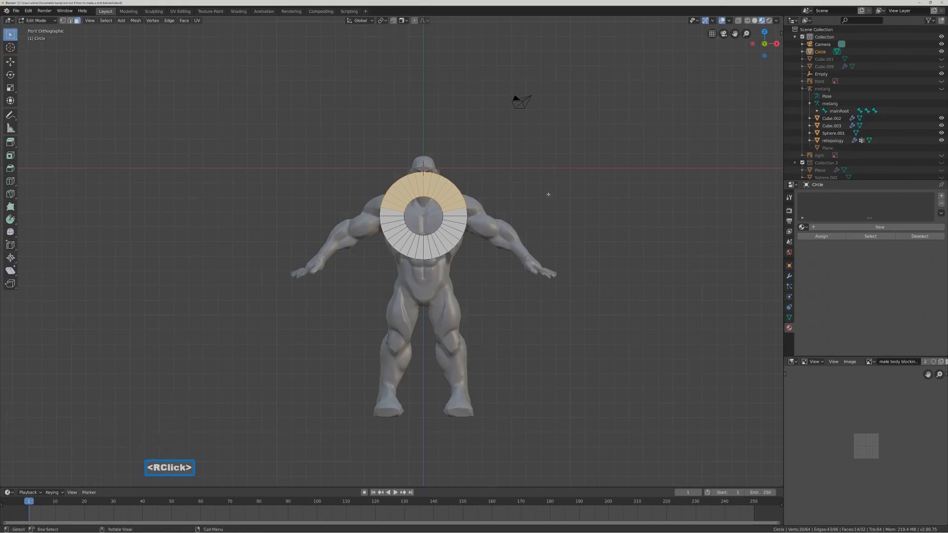
pyautogui.press('x')
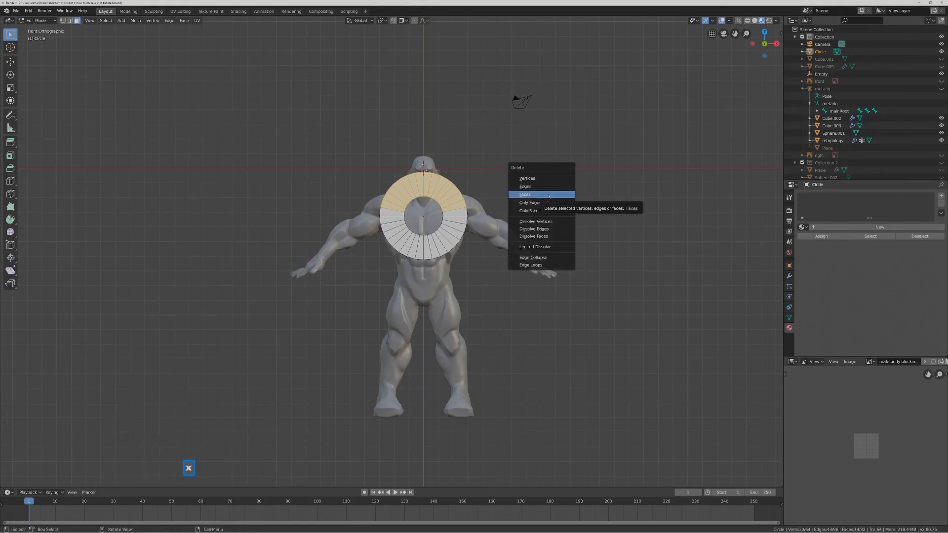
pyautogui.click(549, 196)
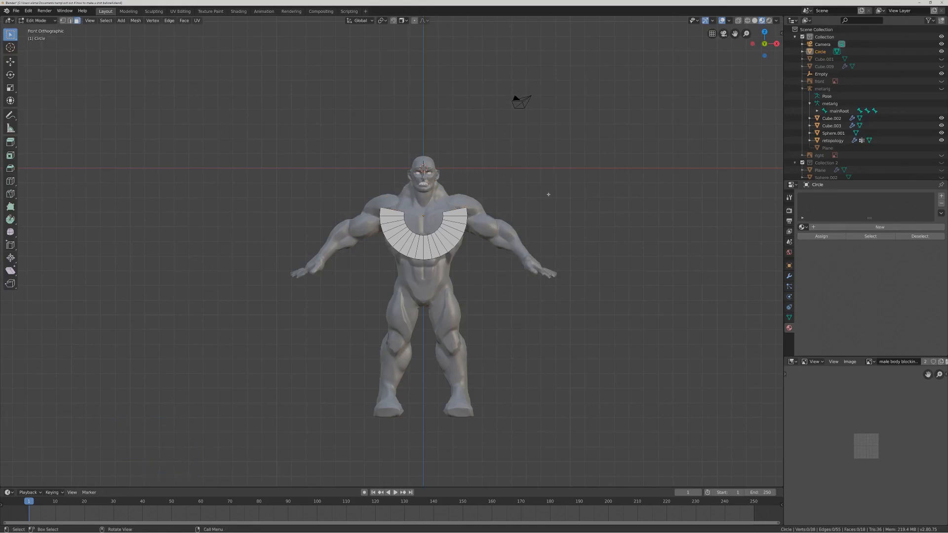
# Select all faces of the collar and move them up along Z by about 1.38 m around the neck.
pyautogui.press('Pause')
pyautogui.press('a')
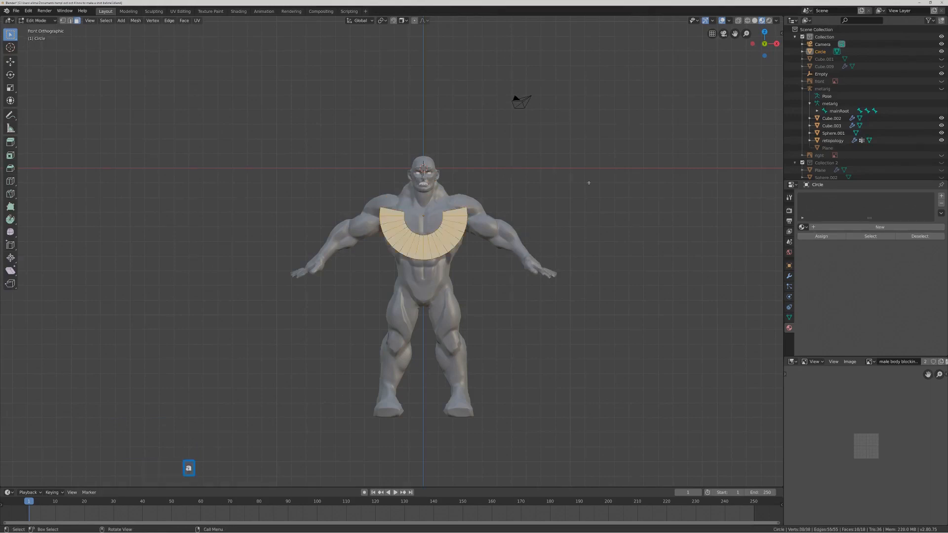
pyautogui.click(10, 62)
pyautogui.moveTo(423, 206); pyautogui.dragTo(422, 186)
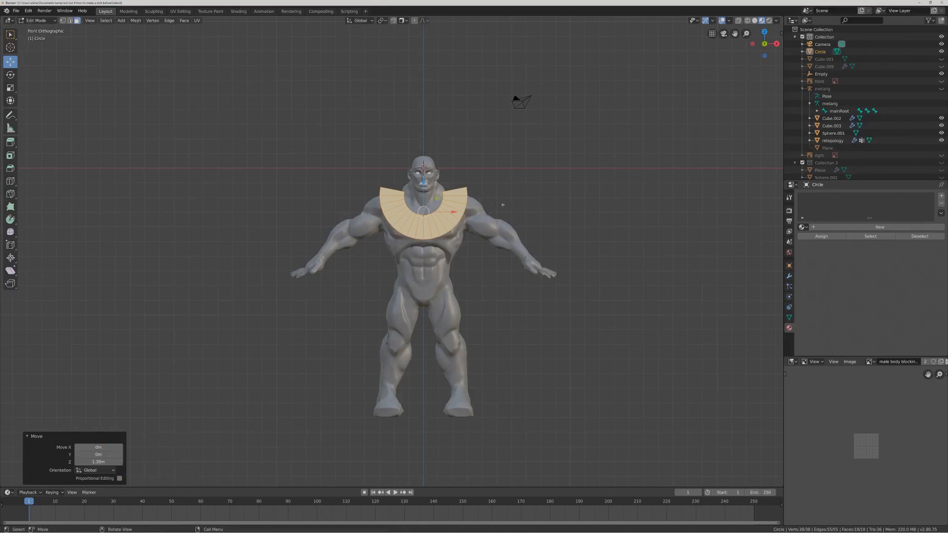
pyautogui.click(529, 199)
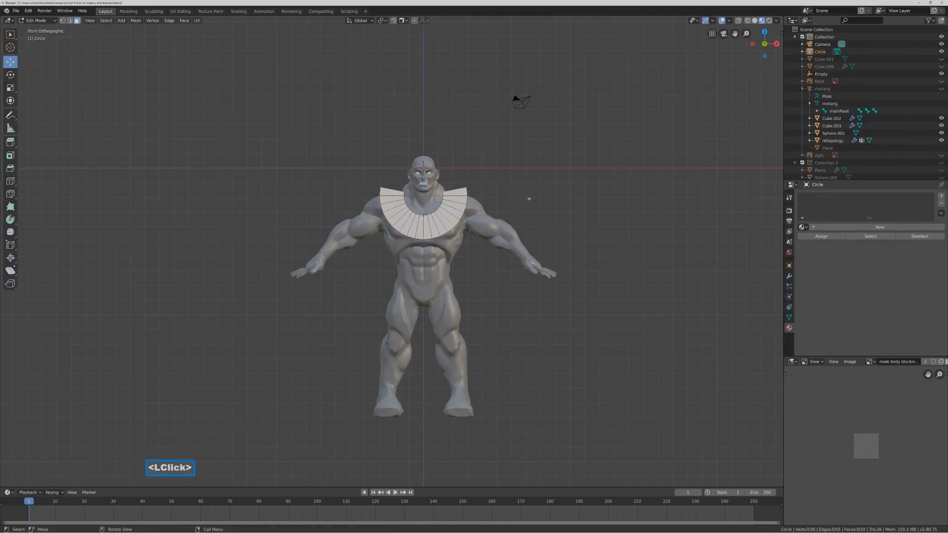
# Delete the collar faces on the character's right side of the centre line and return to Object Mode.
pyautogui.press('c')
pyautogui.moveTo(392, 190); pyautogui.dragTo(414, 220)
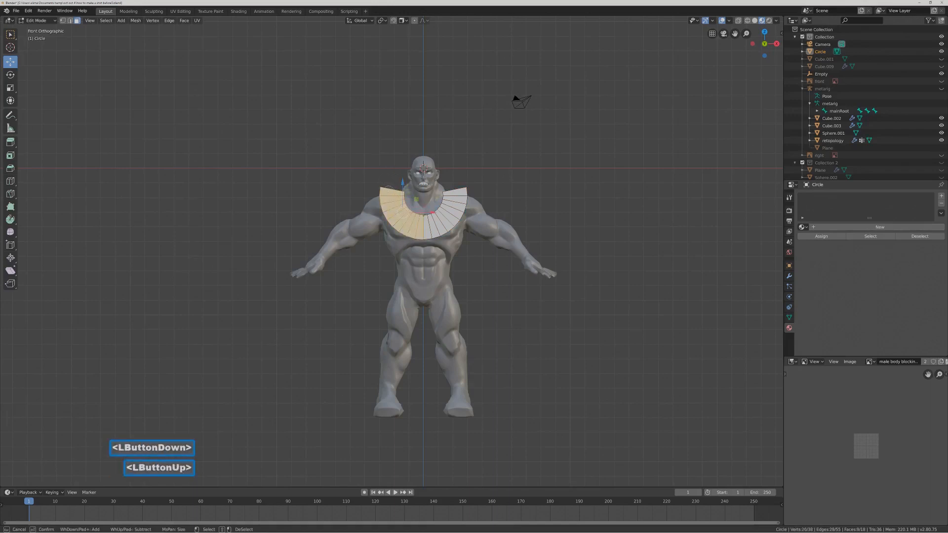
pyautogui.rightClick(596, 198)
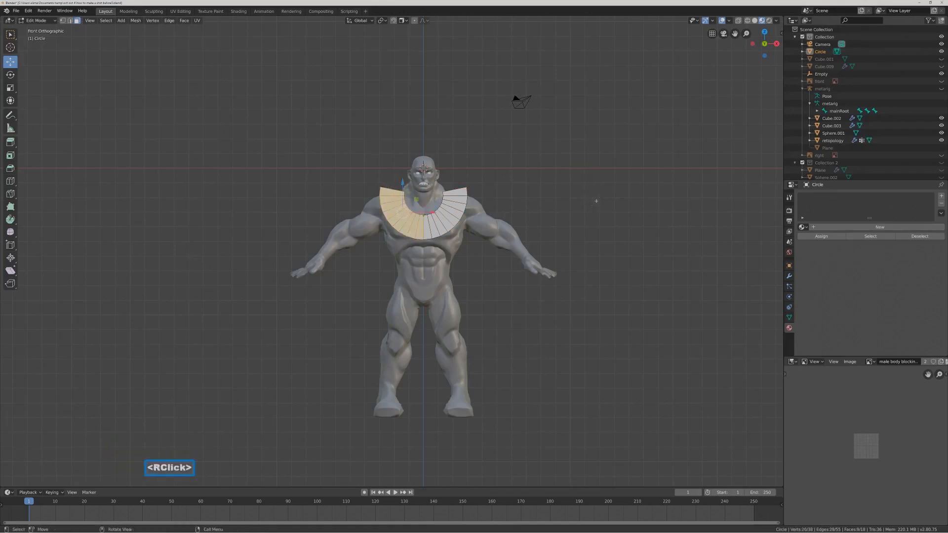
pyautogui.press('x')
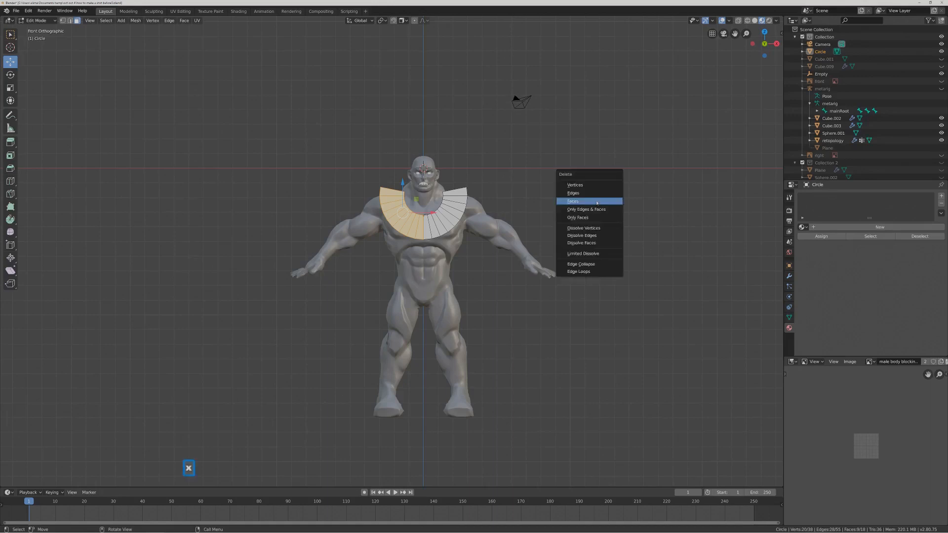
pyautogui.click(597, 202)
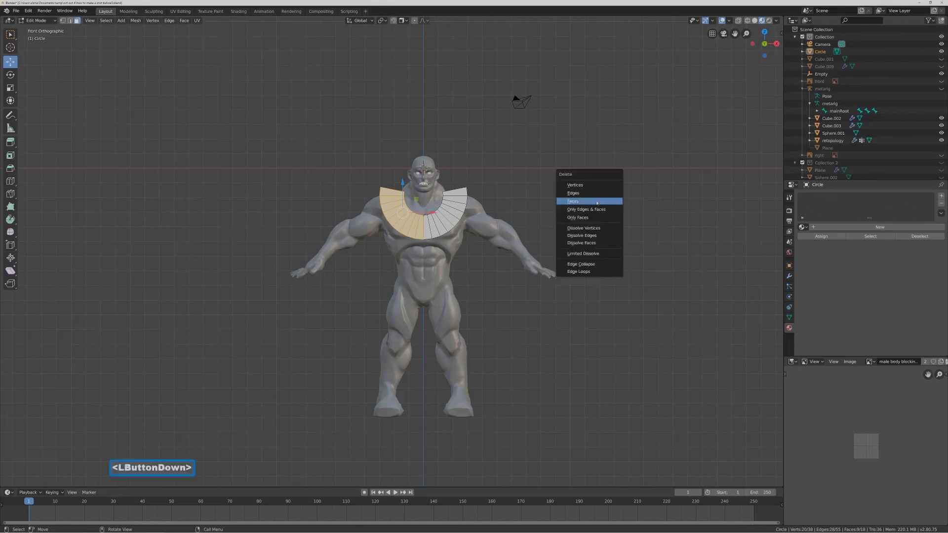
pyautogui.press('Pause')
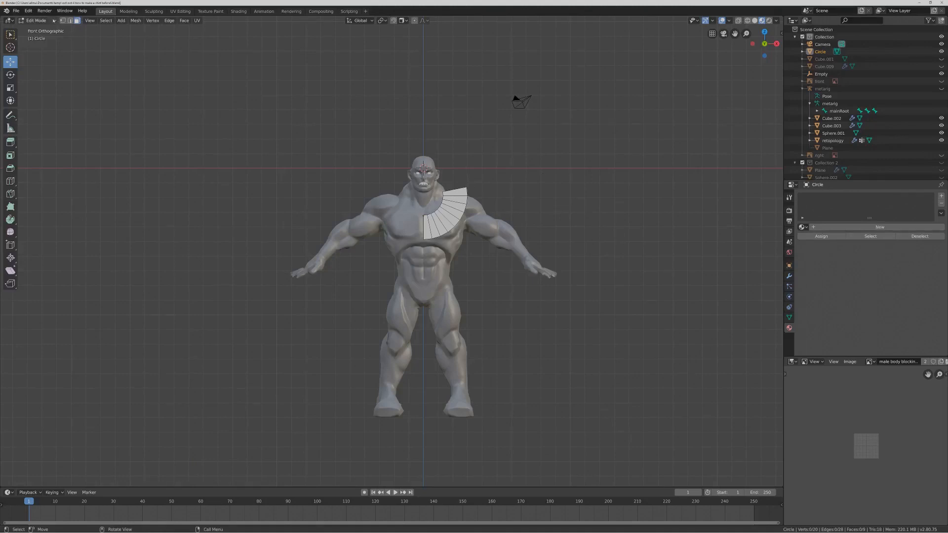
pyautogui.click(39, 20)
pyautogui.click(52, 29)
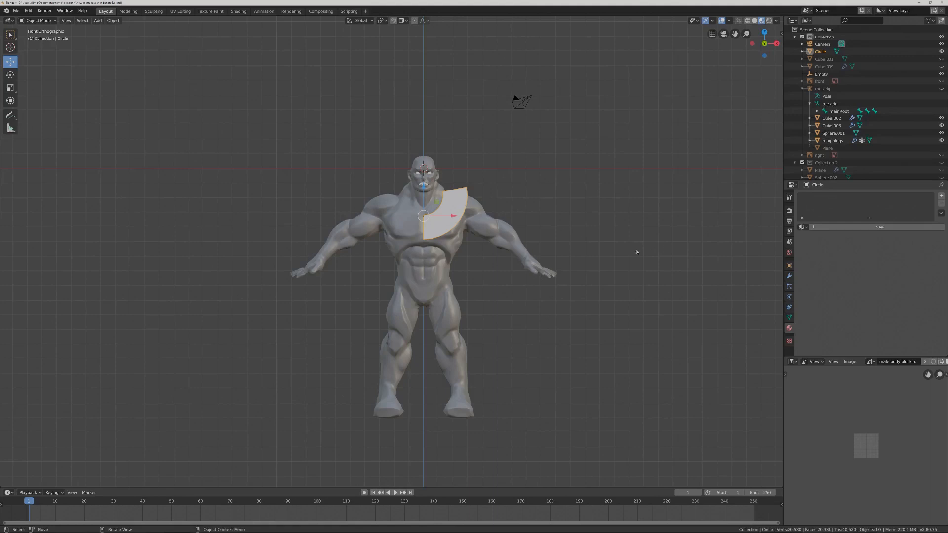
# Add a Mirror modifier on the X axis to the half collar, display it on the edit cage and enable Clipping.
pyautogui.click(789, 277)
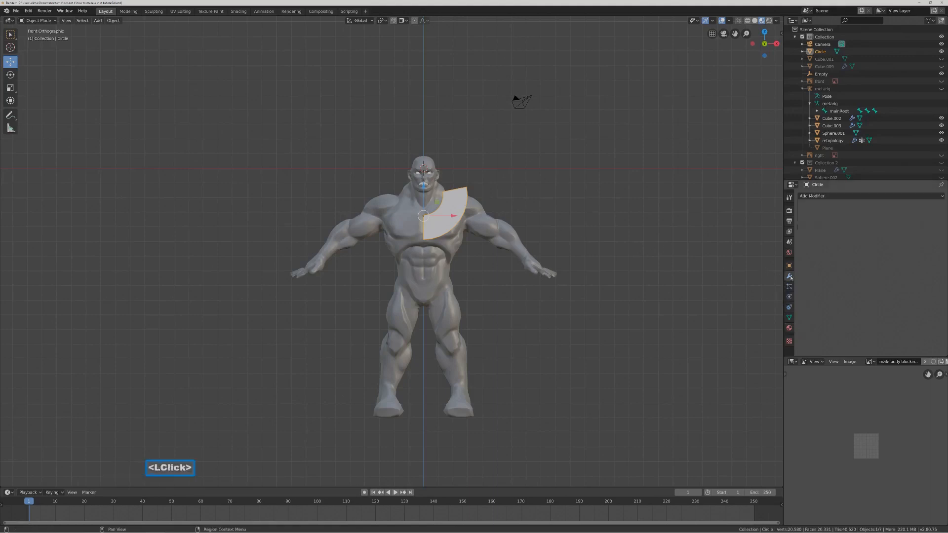
pyautogui.click(944, 196)
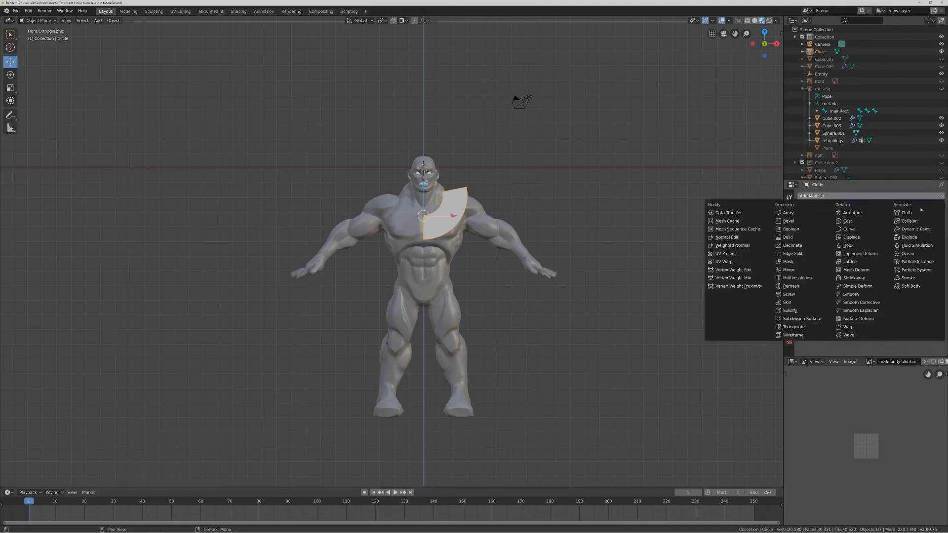
pyautogui.click(818, 272)
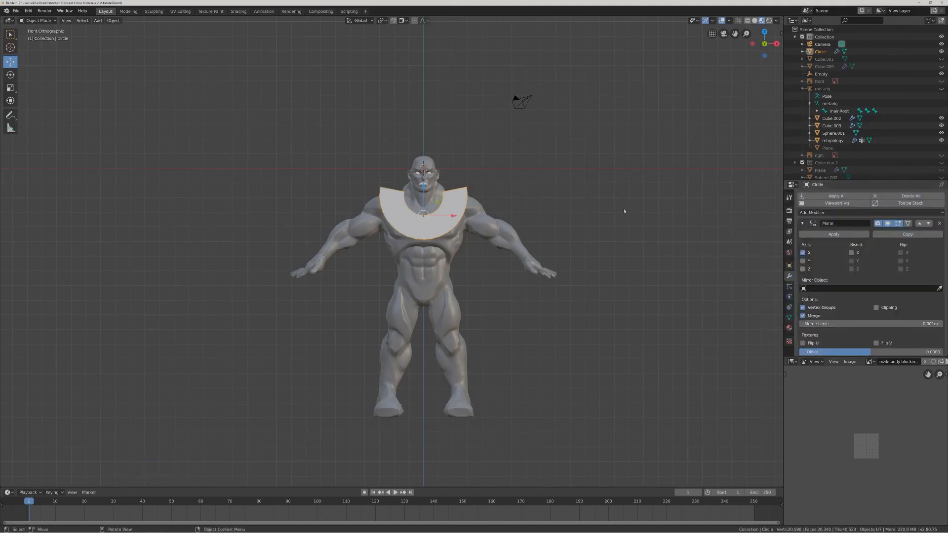
pyautogui.click(908, 223)
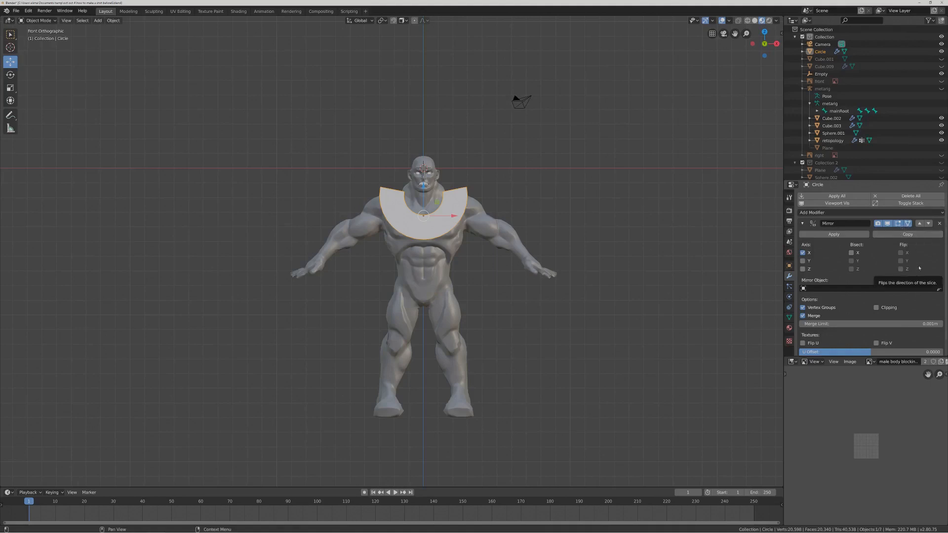
pyautogui.click(877, 308)
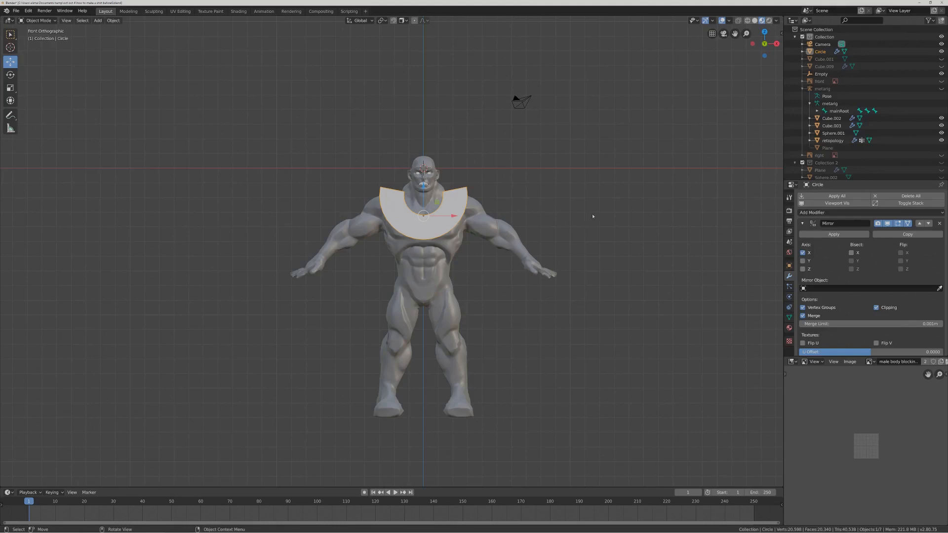
# In Edit Mode, select the whole linked collar mesh, move it down along Z by about 0.54 m and deselect it.
pyautogui.press('Pause')
pyautogui.click(38, 20)
pyautogui.click(55, 38)
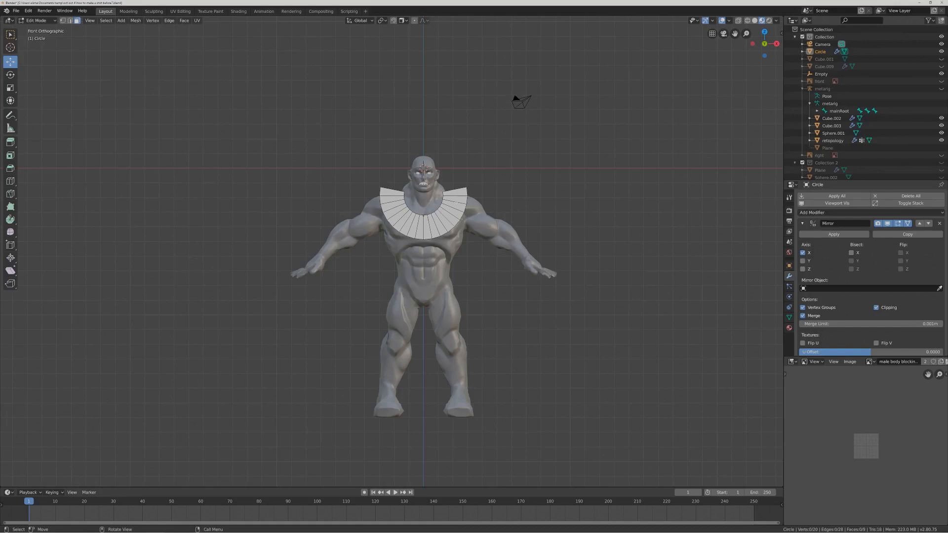
pyautogui.press('l')
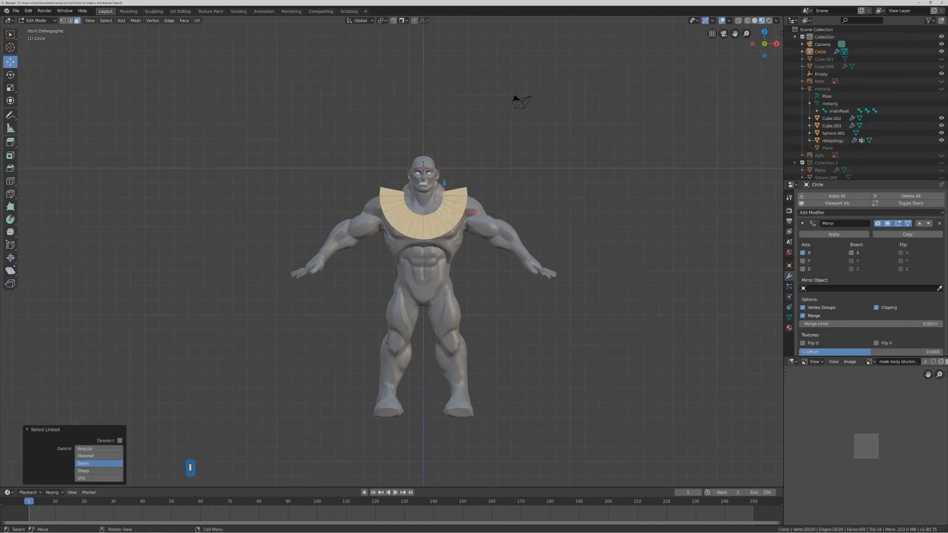
pyautogui.moveTo(444, 184); pyautogui.dragTo(446, 191)
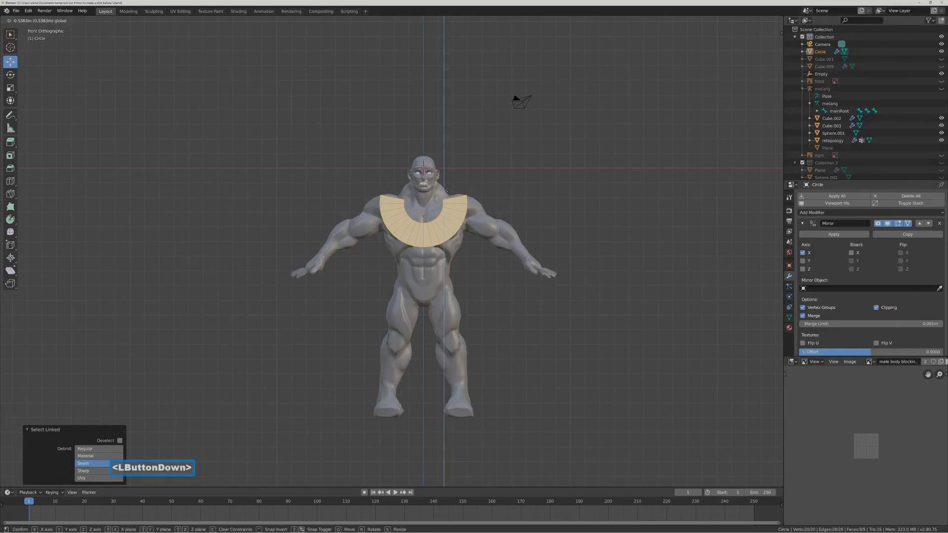
pyautogui.moveTo(446, 191); pyautogui.dragTo(446, 192)
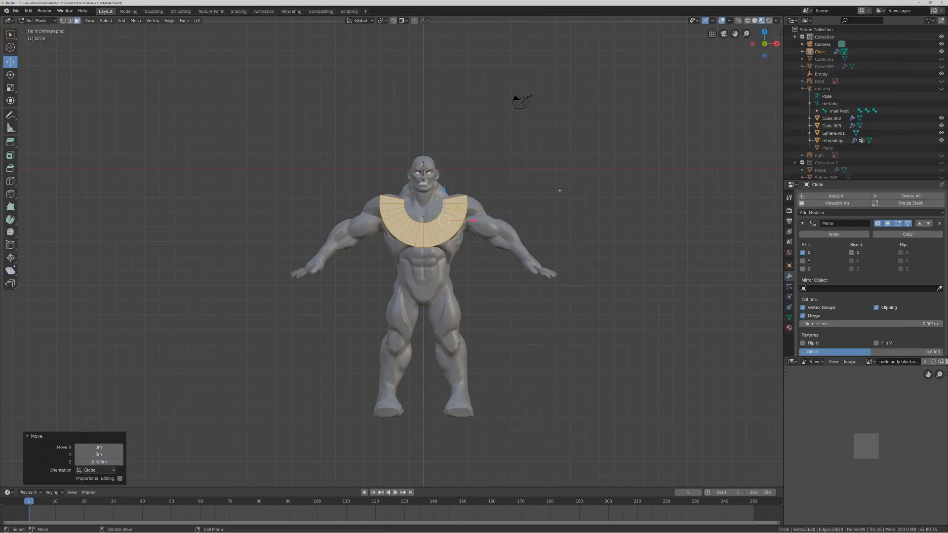
pyautogui.hotkey('alt', 'a')
pyautogui.press('Pause')
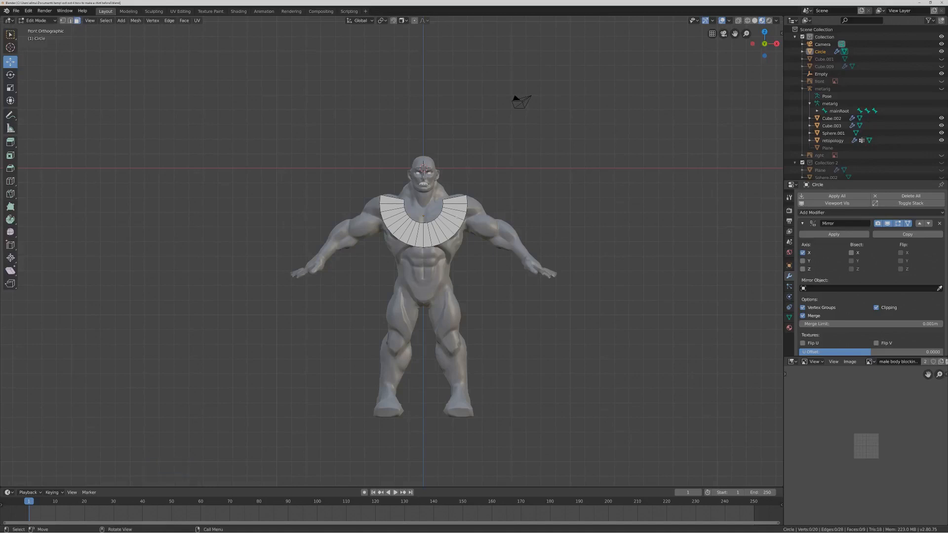
# Scale the whole collar by about 1.16 along Z, raise it about 0.1 m and clear the selection.
pyautogui.press('l')
pyautogui.press('s')
pyautogui.press('z')
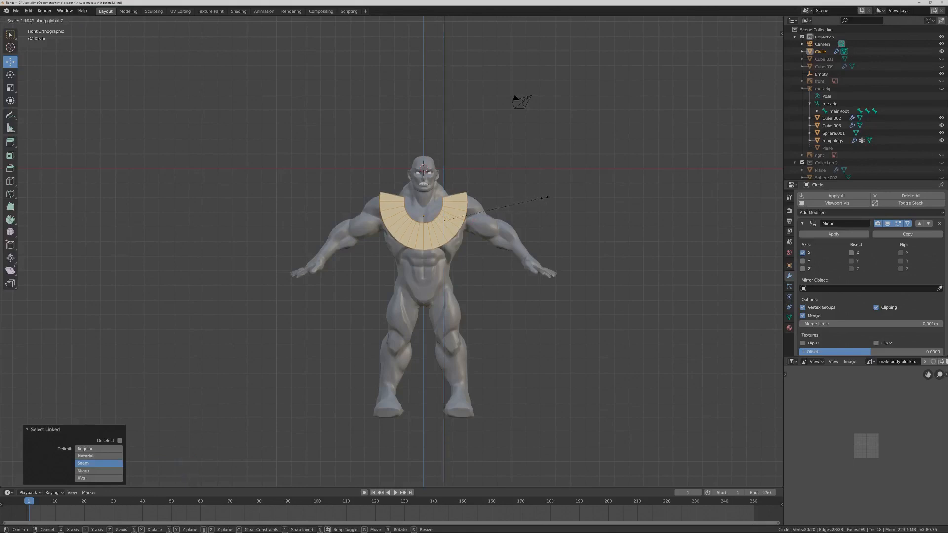
pyautogui.click(542, 194)
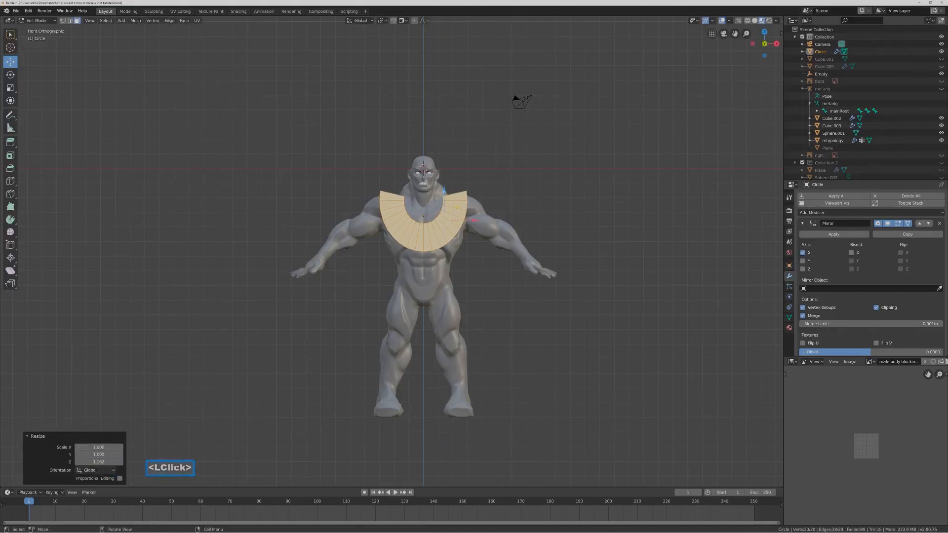
pyautogui.moveTo(444, 191); pyautogui.dragTo(456, 189)
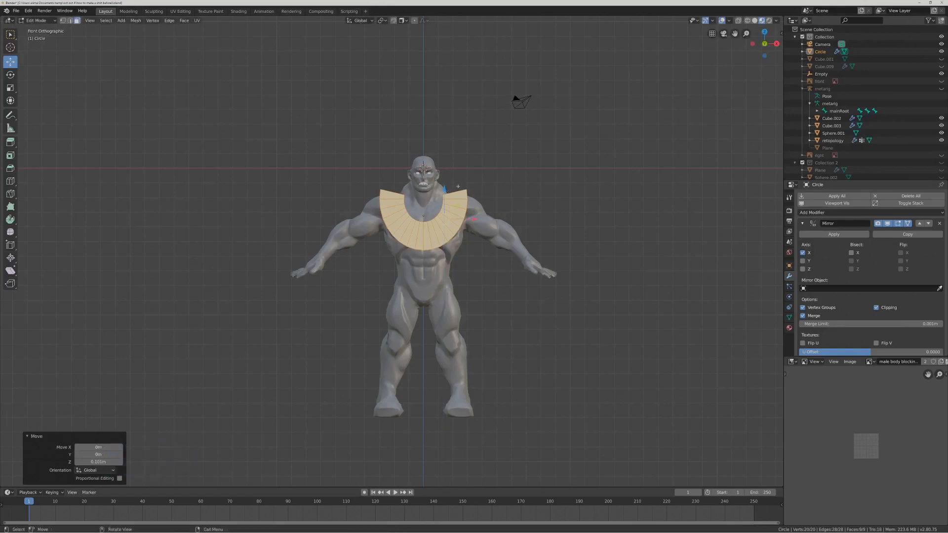
pyautogui.click(524, 195)
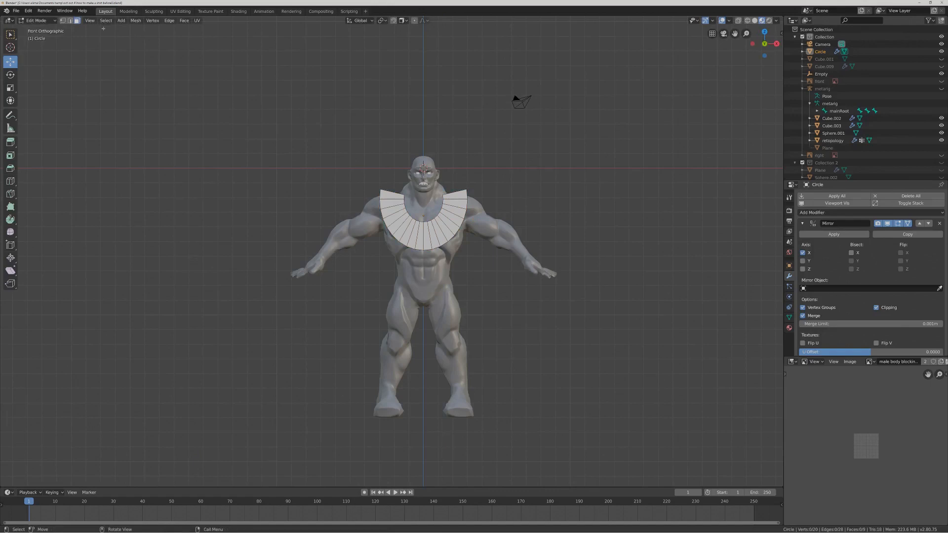
# Switch to edge selection and circle-select only the collar's four outer rim edges at the character's shoulder.
pyautogui.click(71, 21)
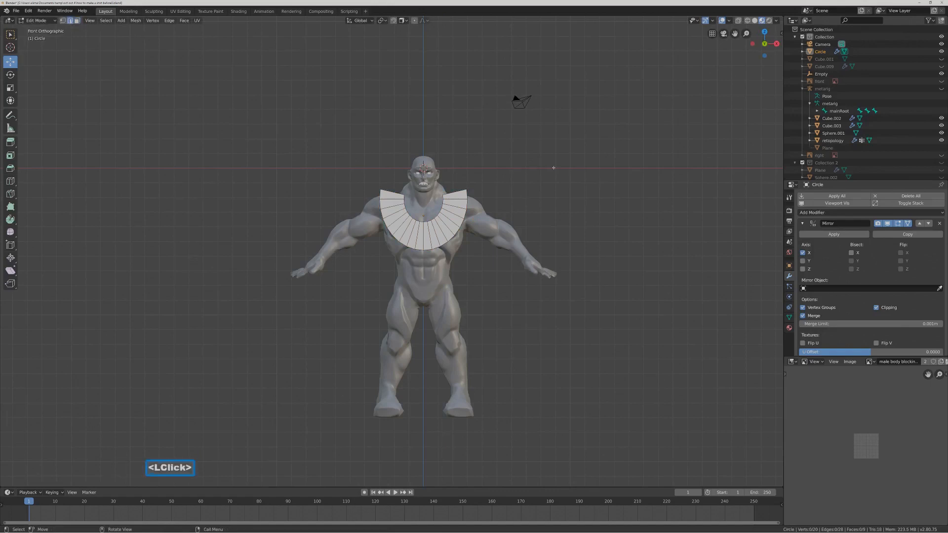
pyautogui.press('c')
pyautogui.click(468, 213)
pyautogui.moveTo(468, 214); pyautogui.dragTo(470, 193)
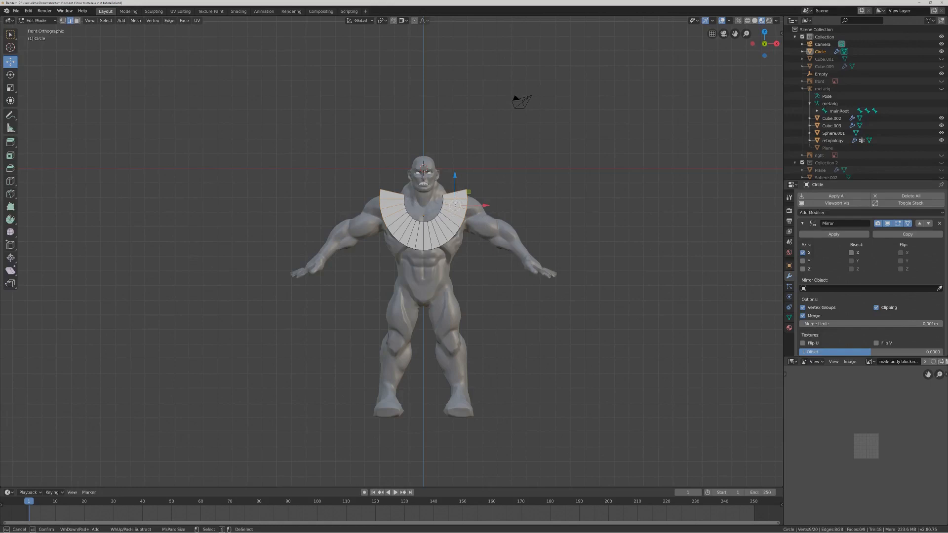
pyautogui.moveTo(455, 207); pyautogui.dragTo(464, 208, button='middle')
pyautogui.rightClick(543, 192)
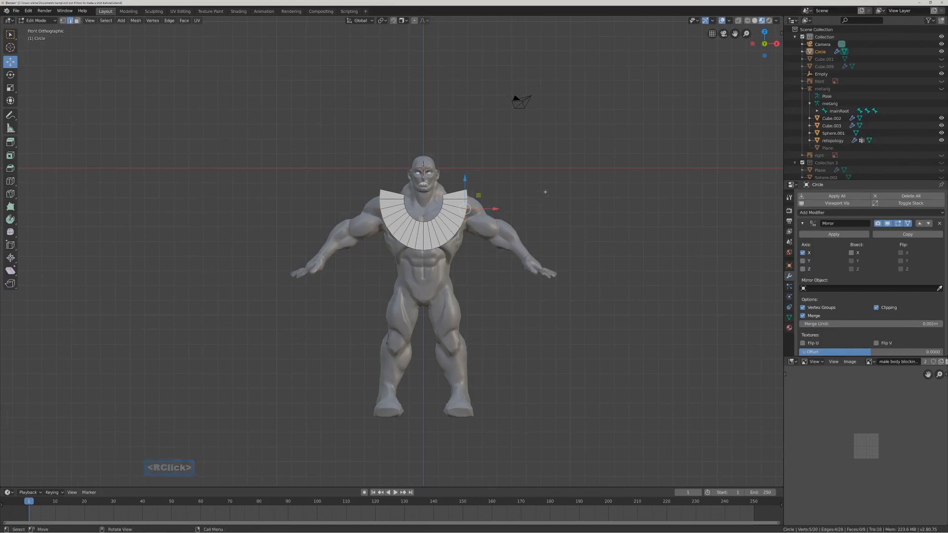
pyautogui.press('Pause')
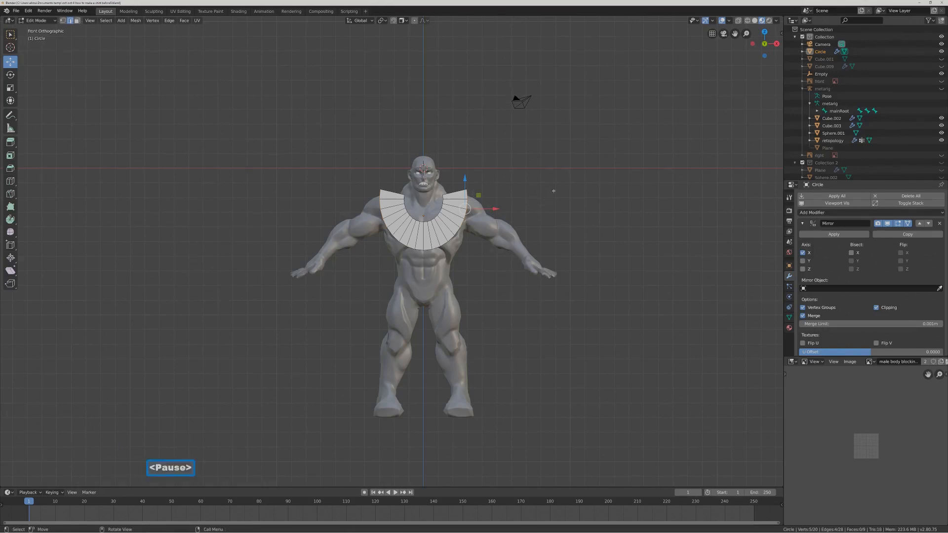
# Extrude the shoulder edges along the arm by about 4.17 m in X and -3.13 m in Z, and rotate the sleeve end about 21°.
pyautogui.press('e')
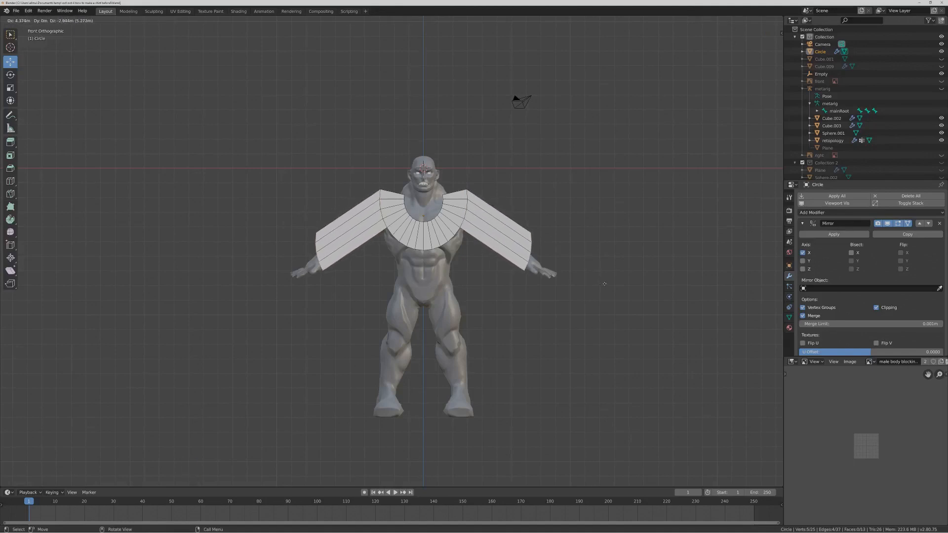
pyautogui.click(602, 288)
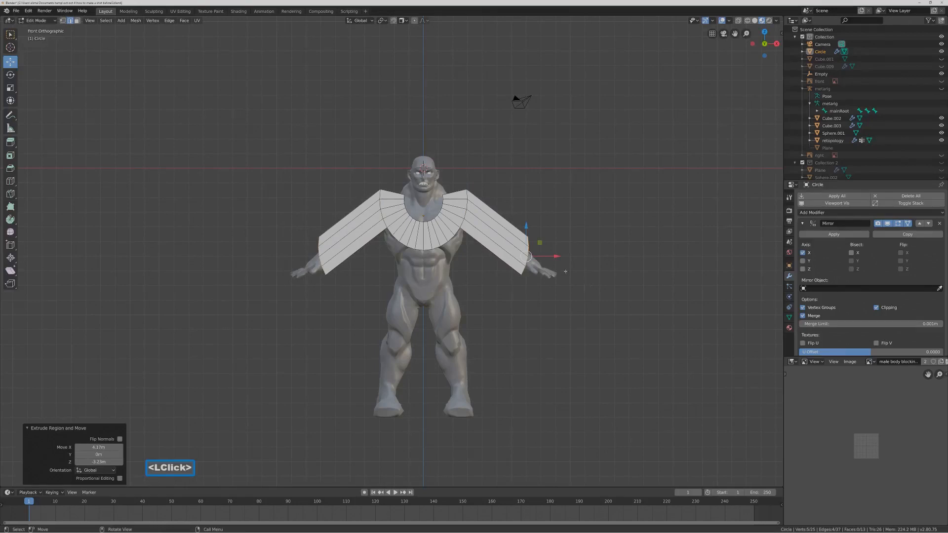
pyautogui.press('r')
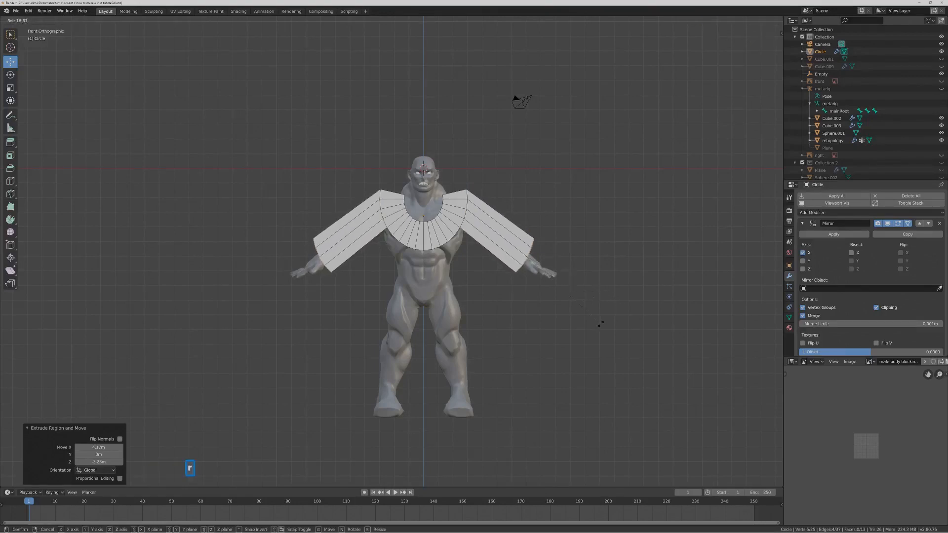
pyautogui.click(587, 333)
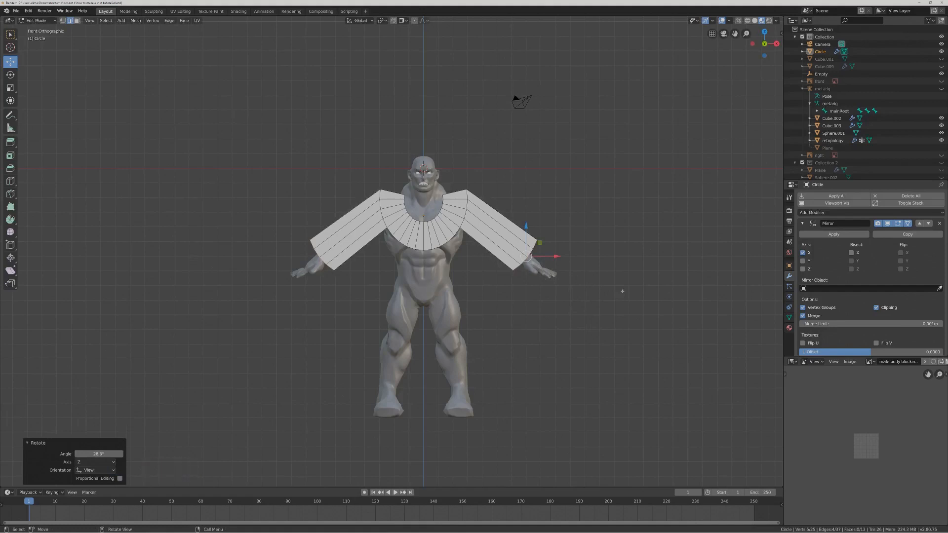
pyautogui.press('Pause')
pyautogui.click(626, 233)
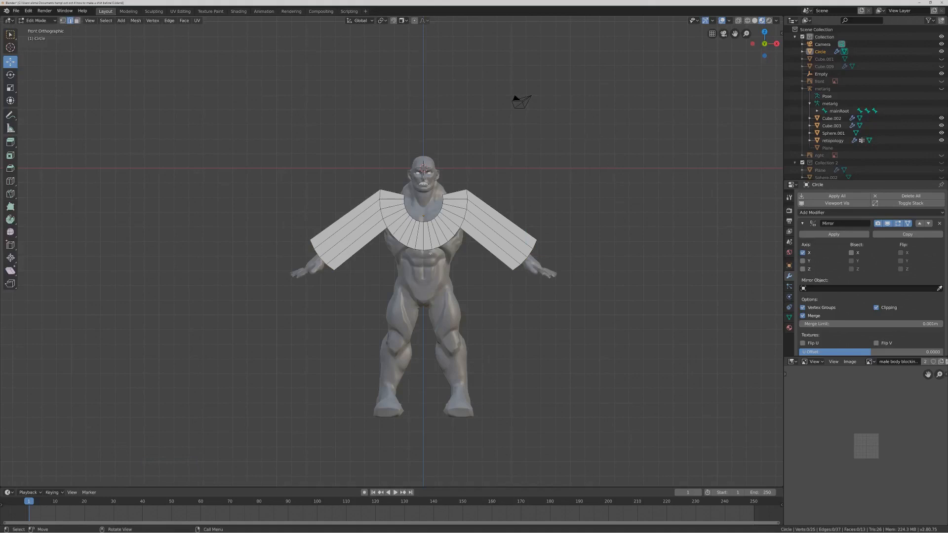
# Select the collar's lower rim edges from the centre line to the armpit, extrude them and lower the extrusion about 3.75 m along Z.
pyautogui.click(428, 246)
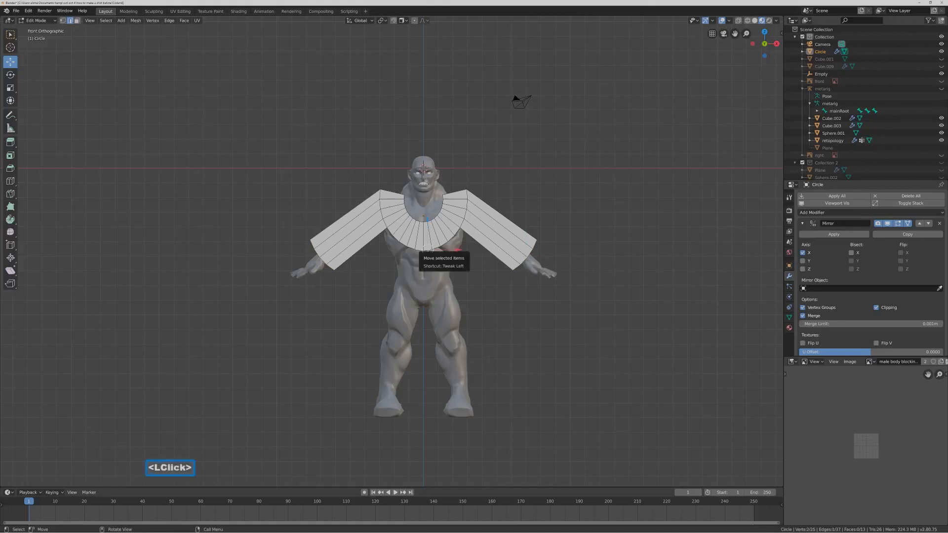
pyautogui.press('ctrl')
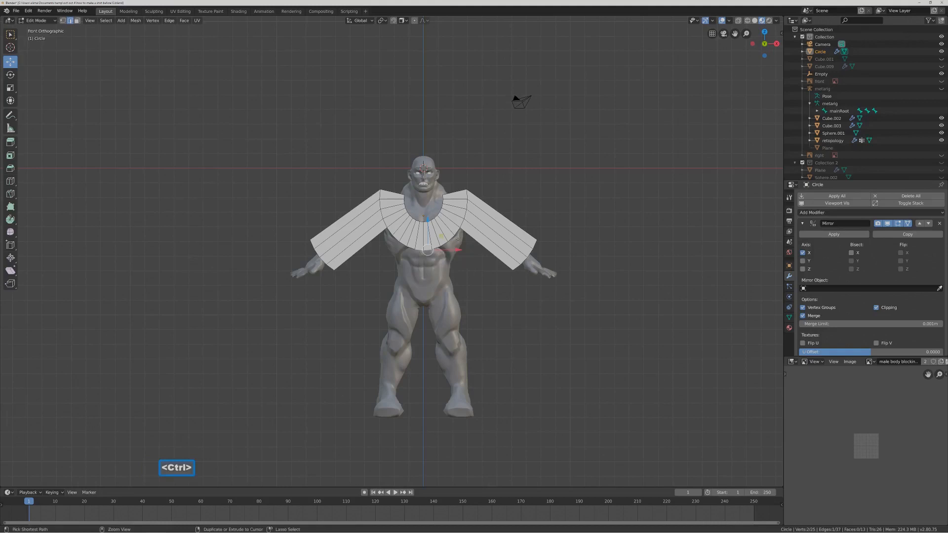
pyautogui.keyDown('ctrl'); pyautogui.click(446, 246); pyautogui.keyUp('ctrl')
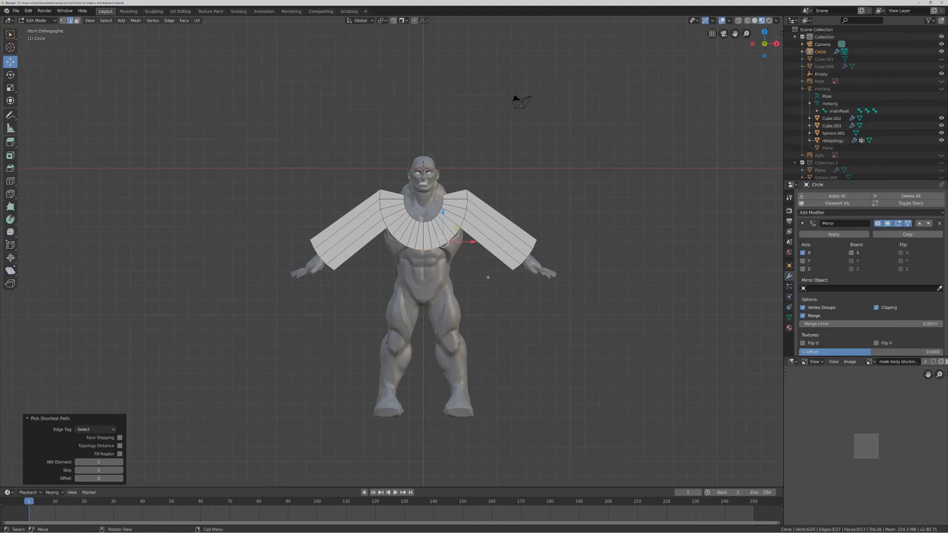
pyautogui.press('Pause')
pyautogui.press('e')
pyautogui.press('Escape')
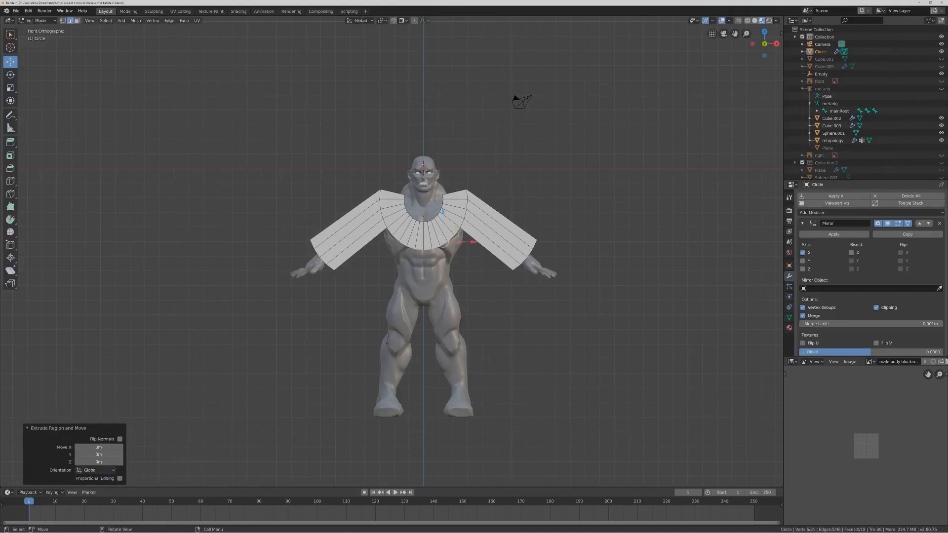
pyautogui.moveTo(443, 211); pyautogui.dragTo(442, 266)
# Flatten the shirt's bottom hem by scaling its edges to 0 along Z, and clear the selection.
pyautogui.press('s')
pyautogui.press('z')
pyautogui.press('0')
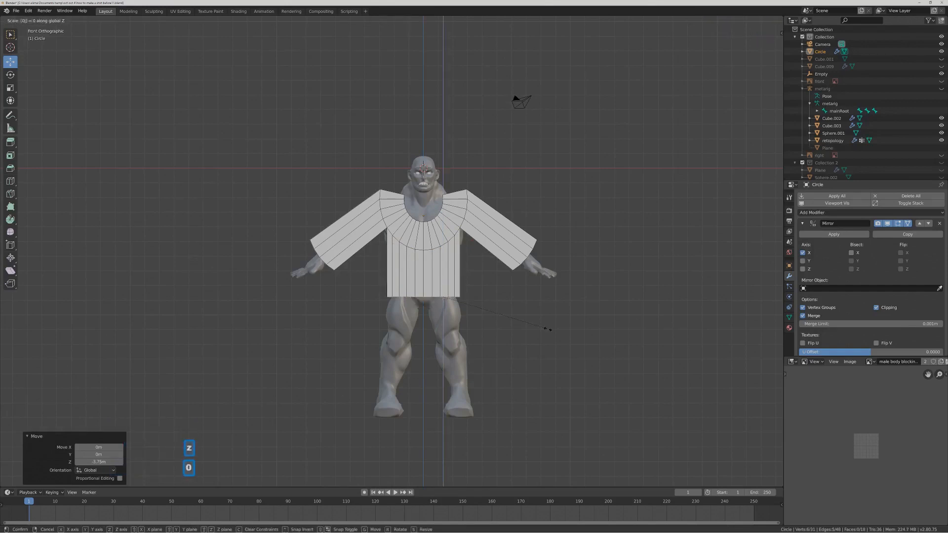
pyautogui.click(548, 329)
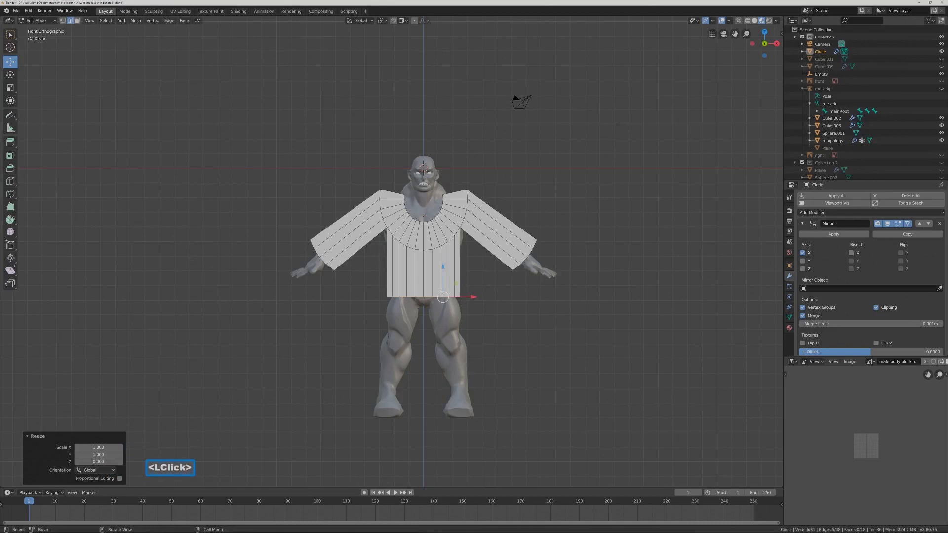
pyautogui.click(516, 306)
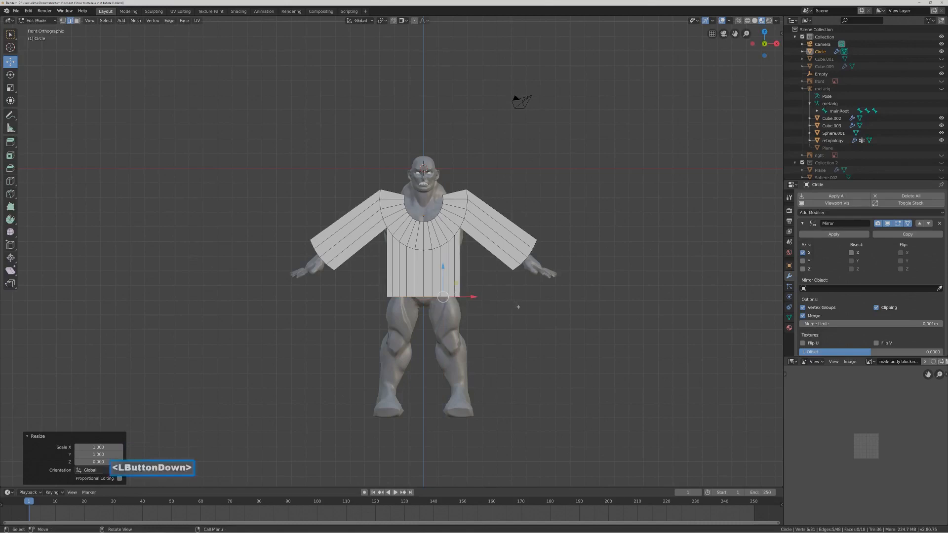
pyautogui.press('Pause')
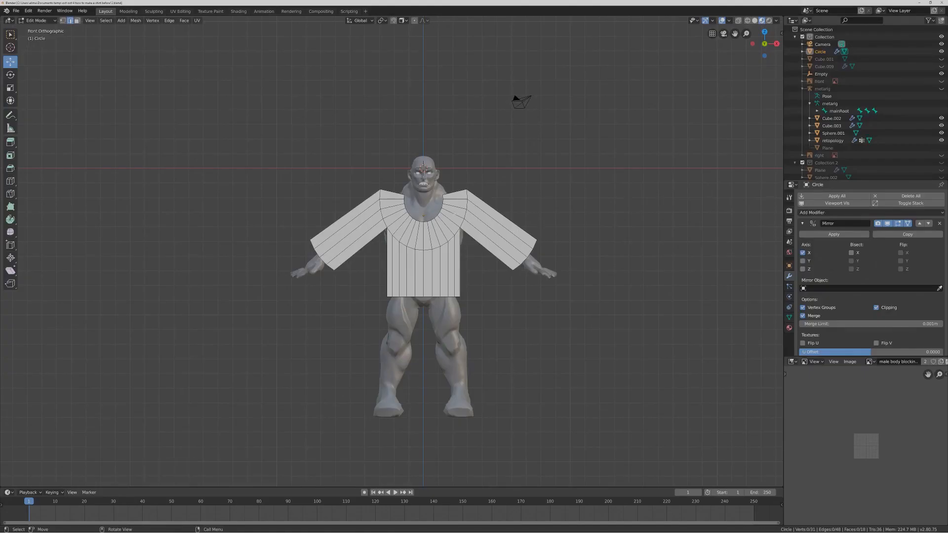
# Insert three evenly spaced loop cuts around the collar ring without sliding them.
pyautogui.press('ctrl')
pyautogui.hotkey('ctrl', 'r')
pyautogui.scroll(1, 423, 247)
pyautogui.scroll(1, 423, 247)
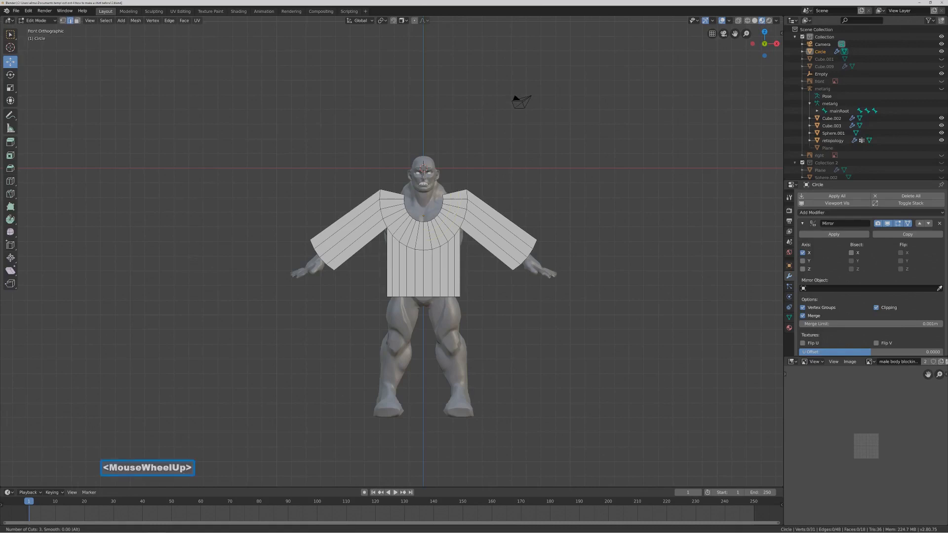
pyautogui.click(454, 214)
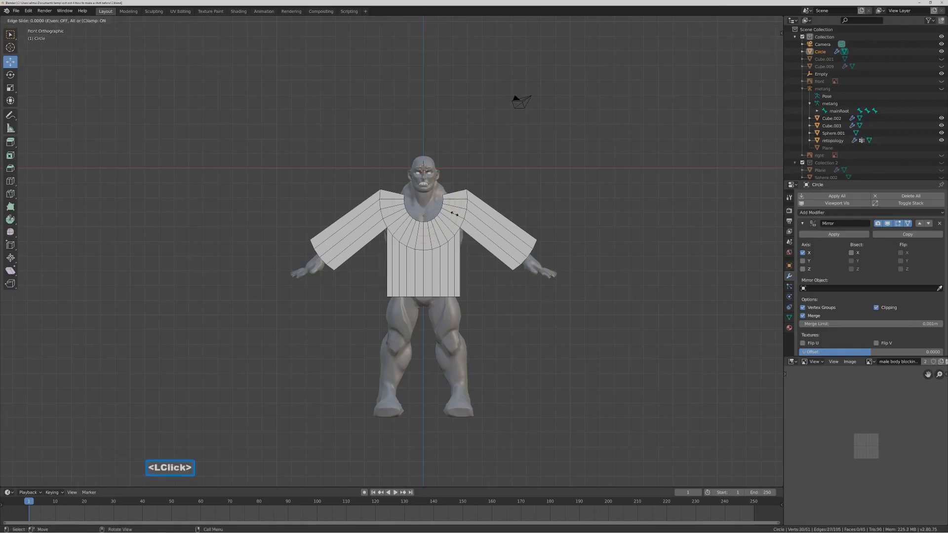
pyautogui.click(455, 214)
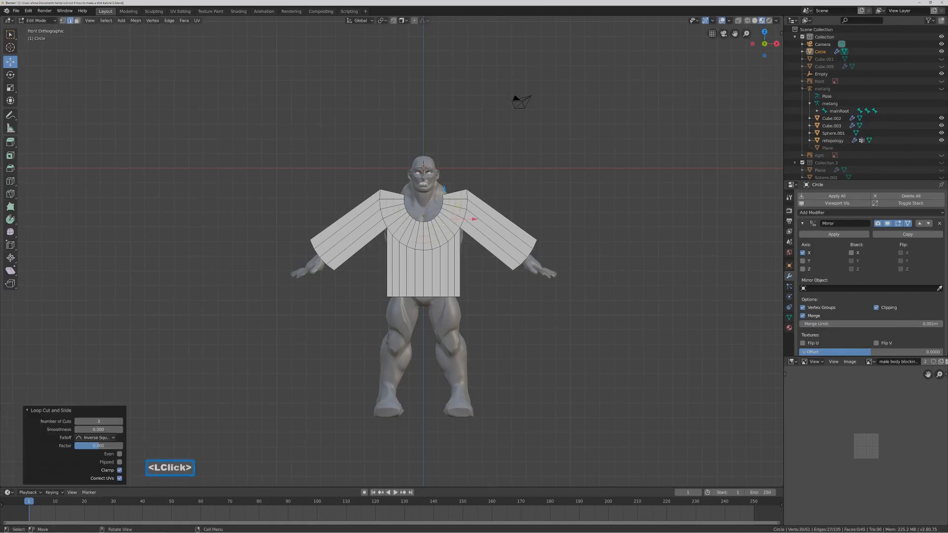
pyautogui.click(516, 200)
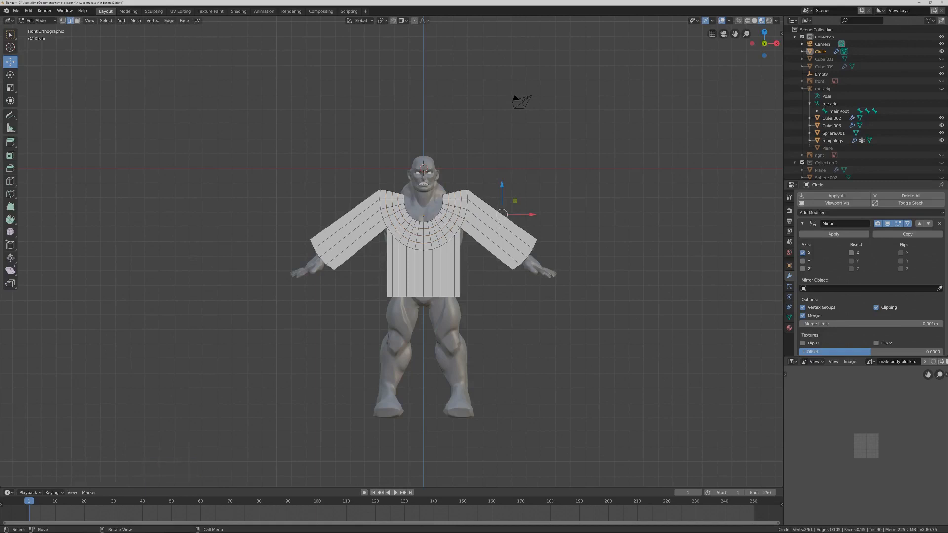
# Insert eight evenly spaced loop cuts across the sleeve without sliding them, and clear the selection.
pyautogui.press('Pause')
pyautogui.press('ctrl')
pyautogui.hotkey('ctrl', 'r')
pyautogui.scroll(3, 514, 241)
pyautogui.scroll(3, 514, 241)
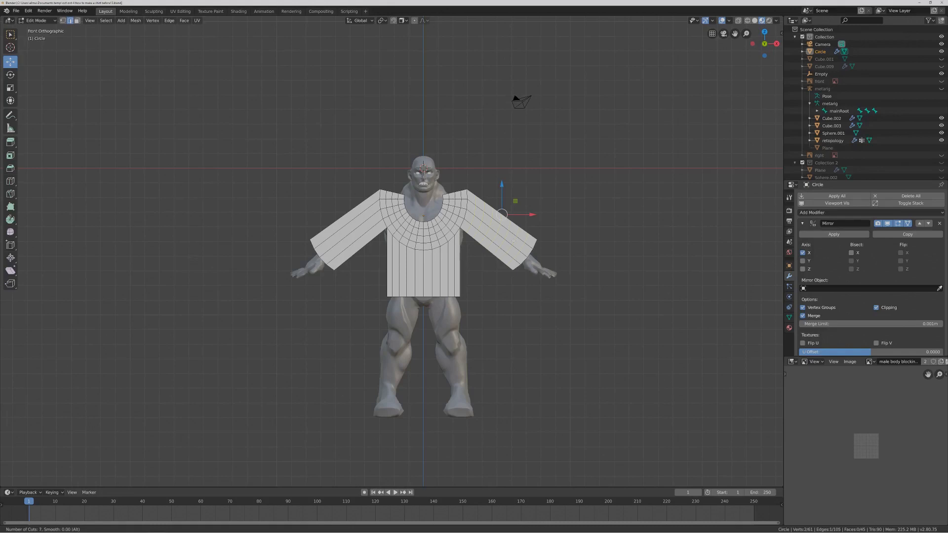
pyautogui.scroll(1, 513, 241)
pyautogui.click(514, 242)
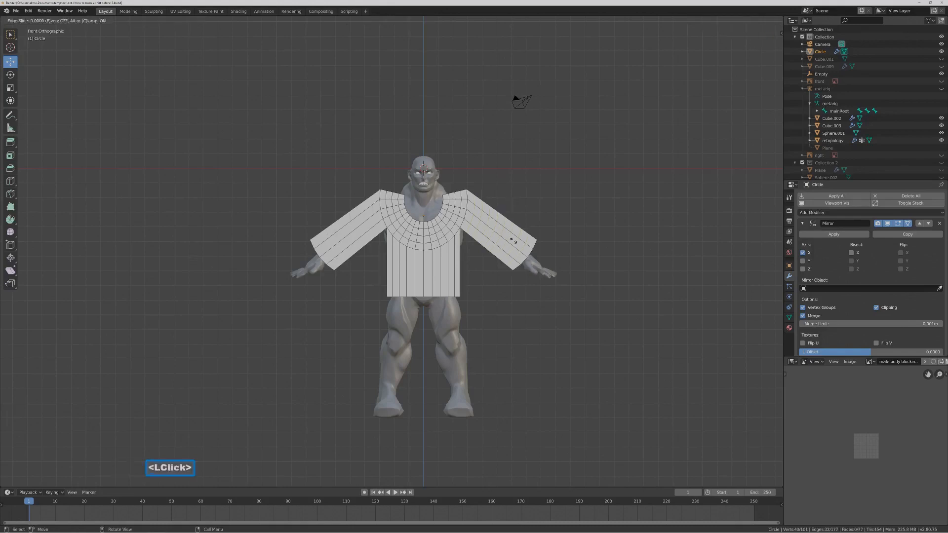
pyautogui.click(514, 241)
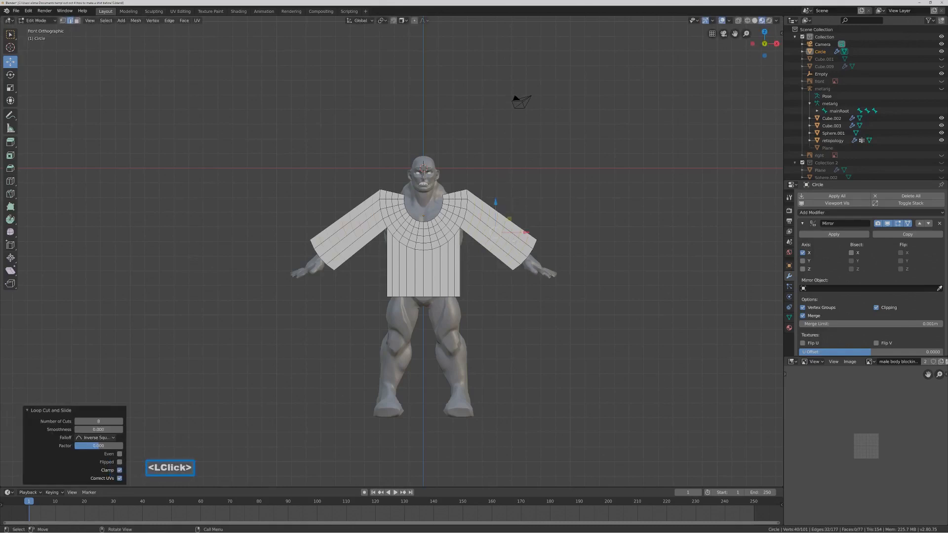
pyautogui.click(566, 233)
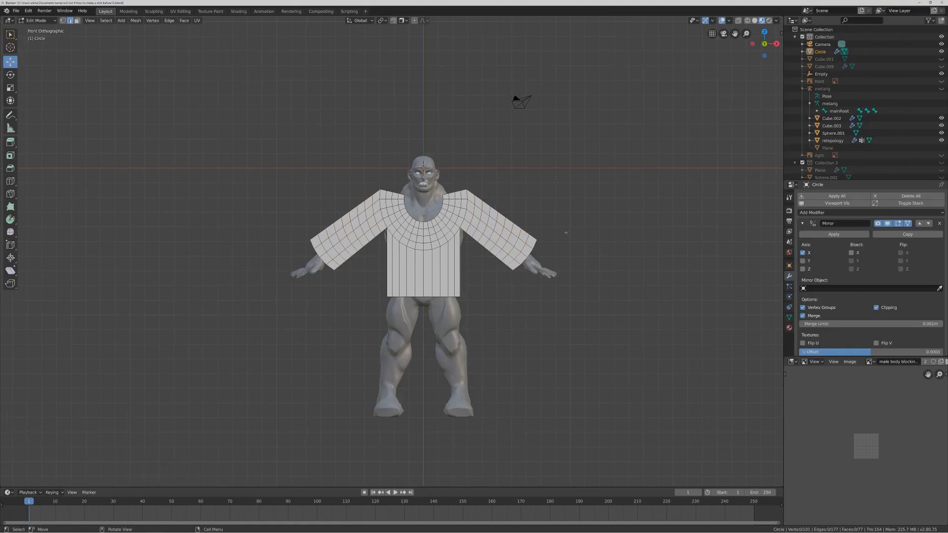
# Insert six evenly spaced horizontal loop cuts across the shirt's torso without sliding them, and clear the selection.
pyautogui.press('Pause')
pyautogui.press('ctrl')
pyautogui.hotkey('ctrl', 'r')
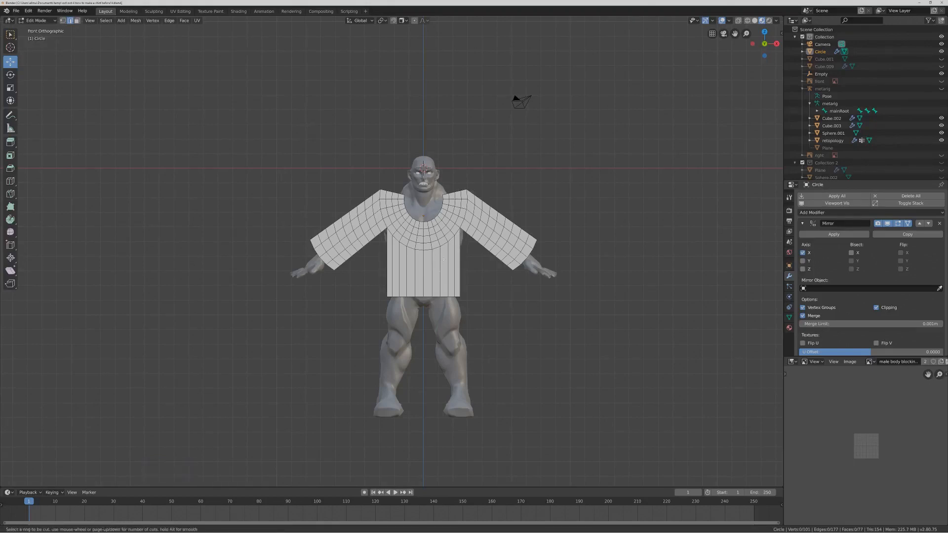
pyautogui.scroll(3, 443, 259)
pyautogui.scroll(1, 443, 259)
pyautogui.click(444, 259)
pyautogui.click(444, 262)
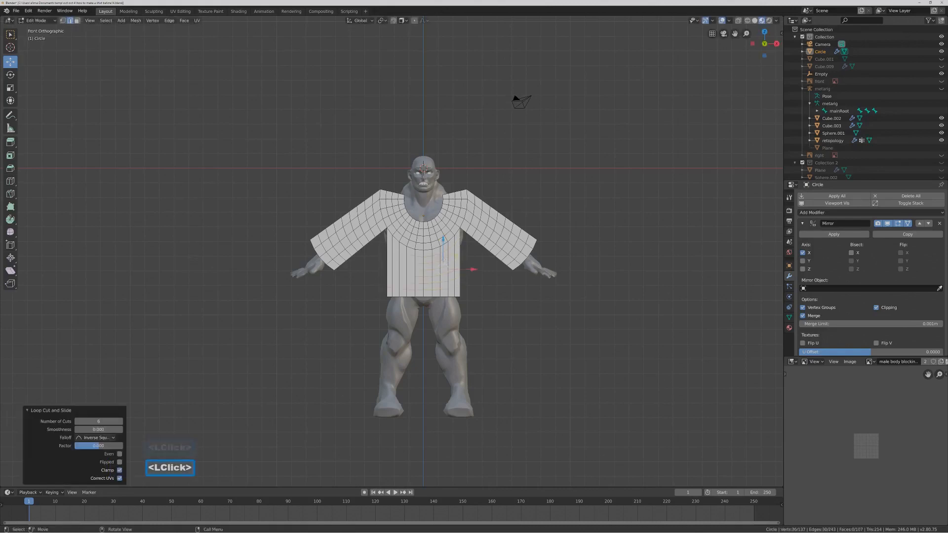
pyautogui.click(564, 222)
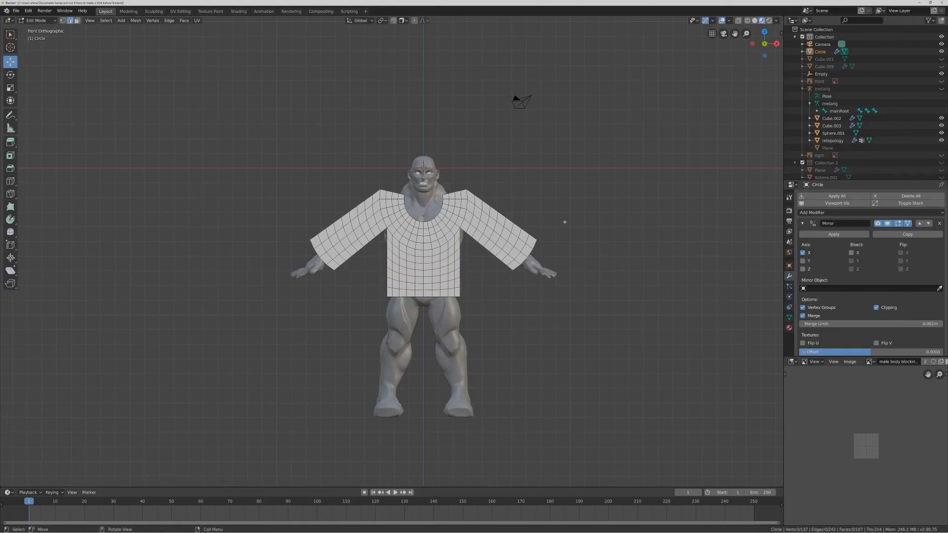
# Select the whole linked shirt mesh, shift it about 0.45 m outward along X and raise it slightly along Z.
pyautogui.press('Pause')
pyautogui.press('Pause')
pyautogui.press('l')
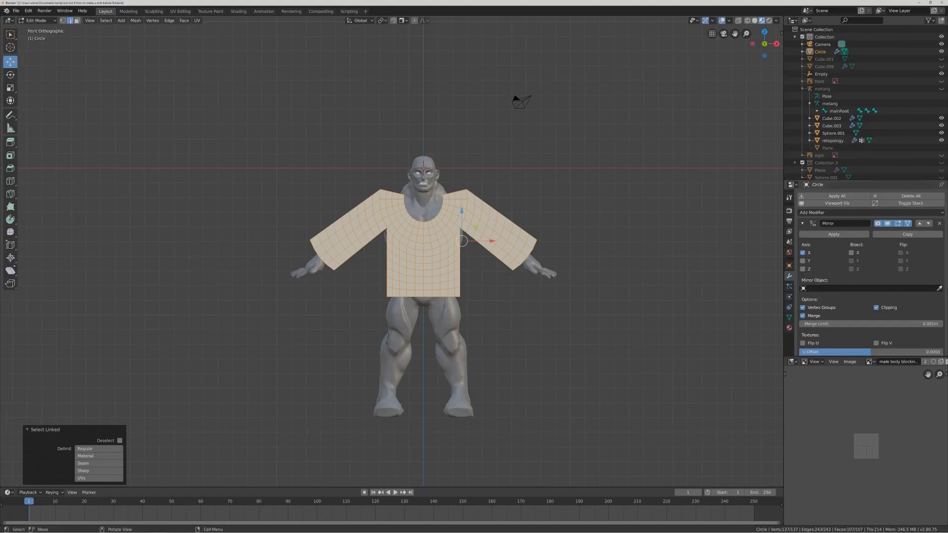
pyautogui.moveTo(492, 241); pyautogui.dragTo(498, 240)
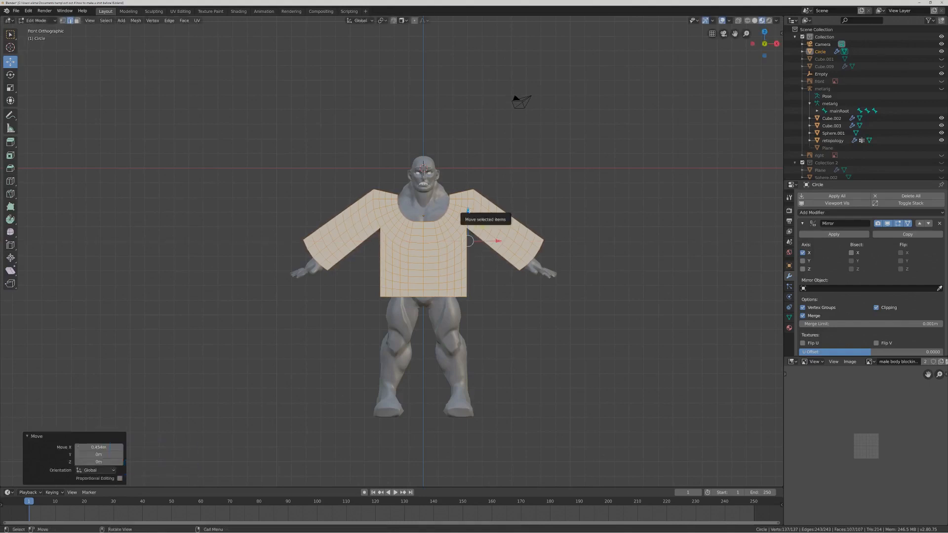
pyautogui.moveTo(468, 211); pyautogui.dragTo(468, 209)
# Using proportional editing at size about 4.6, move the sleeve's cuff edges about -0.51 m in X and -0.30 m in Z, leaving proportional editing off.
pyautogui.click(544, 243)
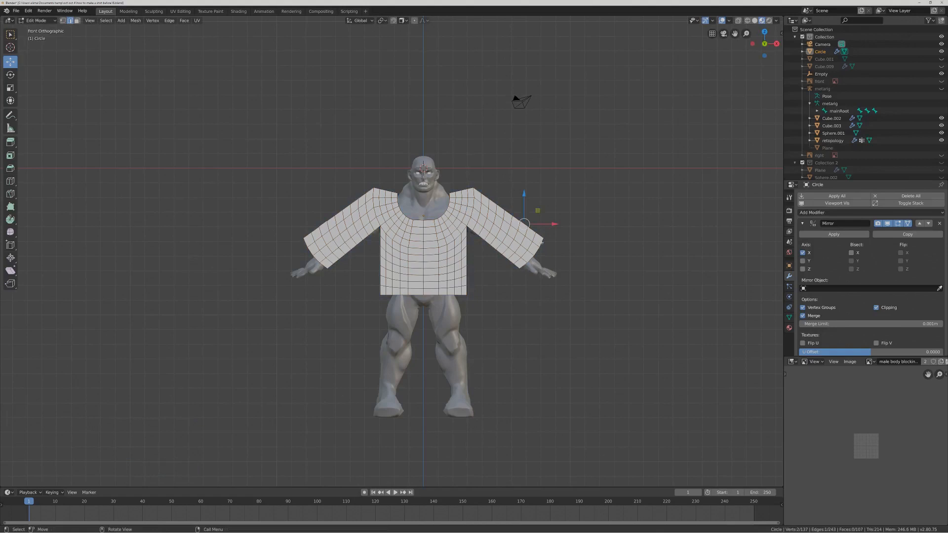
pyautogui.click(543, 242)
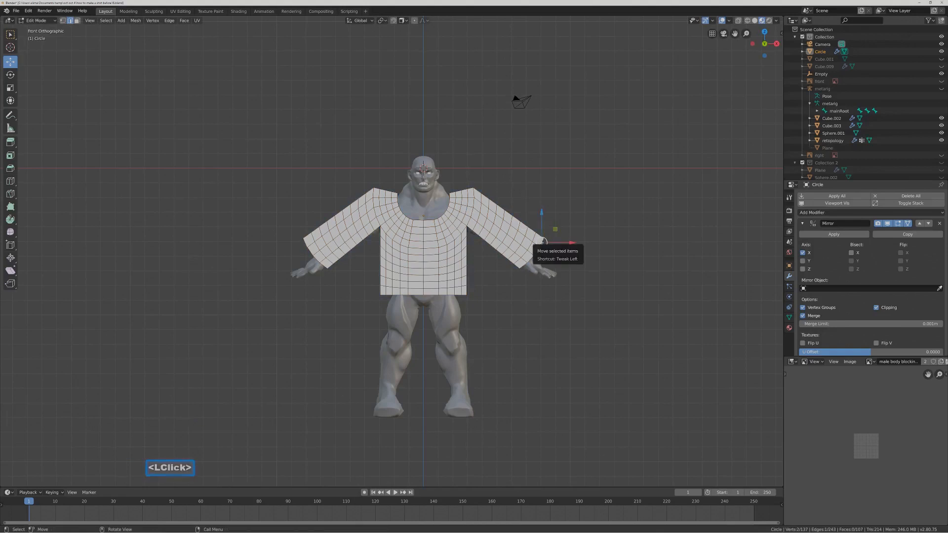
pyautogui.press('ctrl')
pyautogui.keyDown('ctrl'); pyautogui.click(523, 268); pyautogui.keyUp('ctrl')
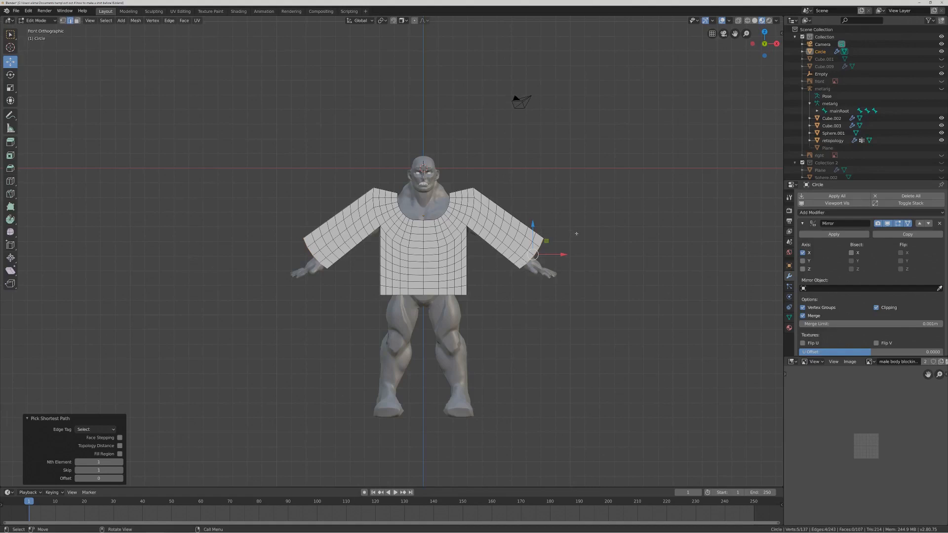
pyautogui.press('o')
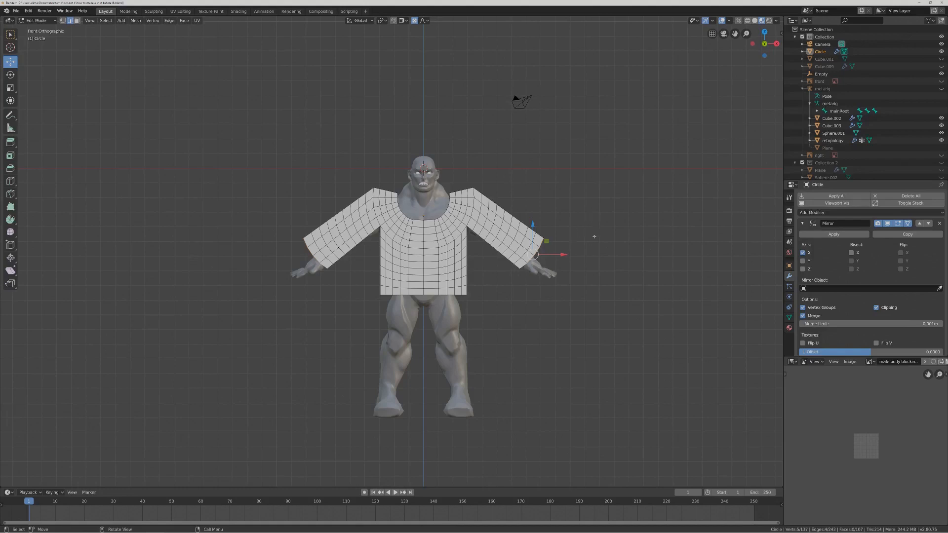
pyautogui.press('g')
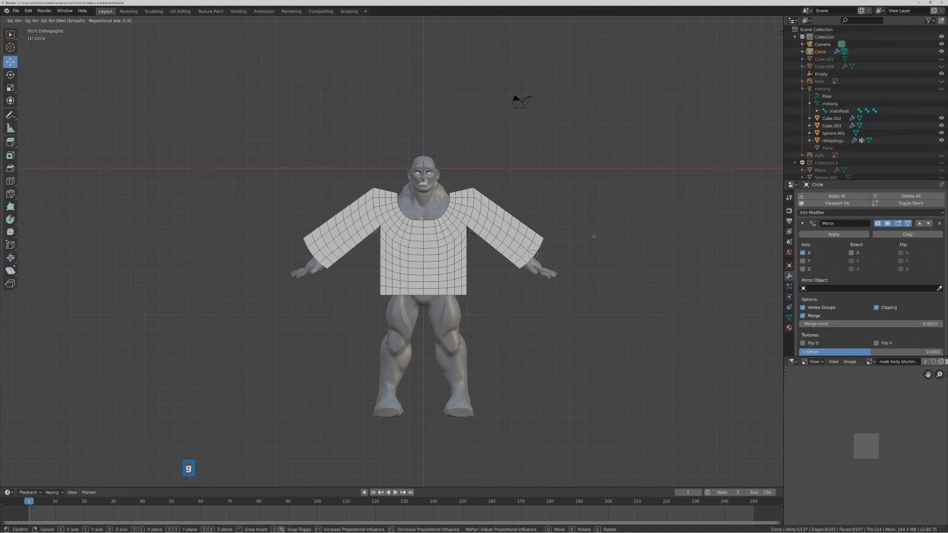
pyautogui.scroll(-2, 594, 236)
pyautogui.scroll(-8, 594, 237)
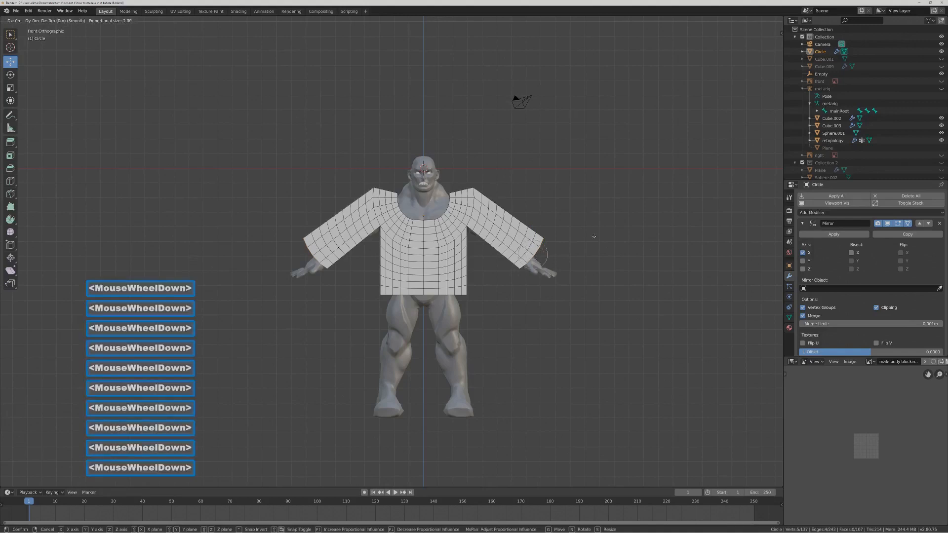
pyautogui.scroll(-8, 595, 237)
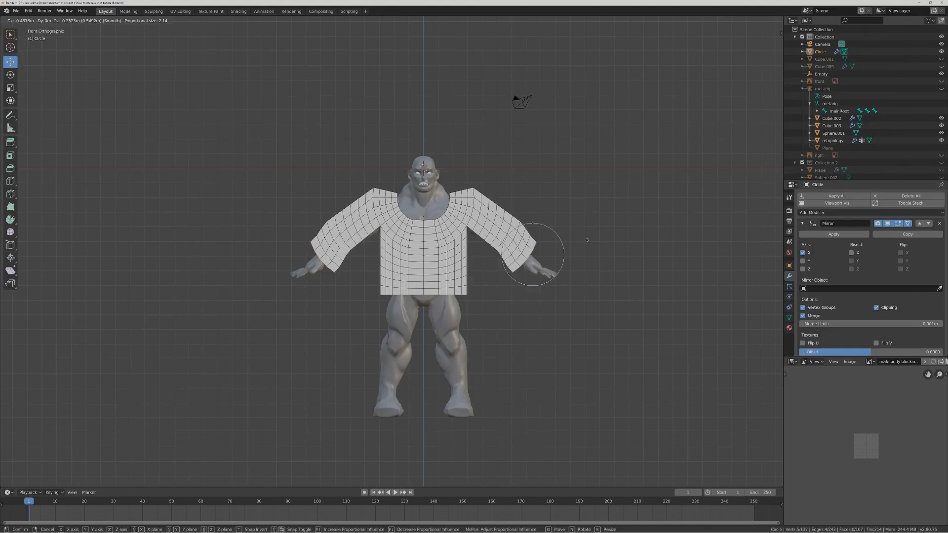
pyautogui.scroll(-4, 586, 240)
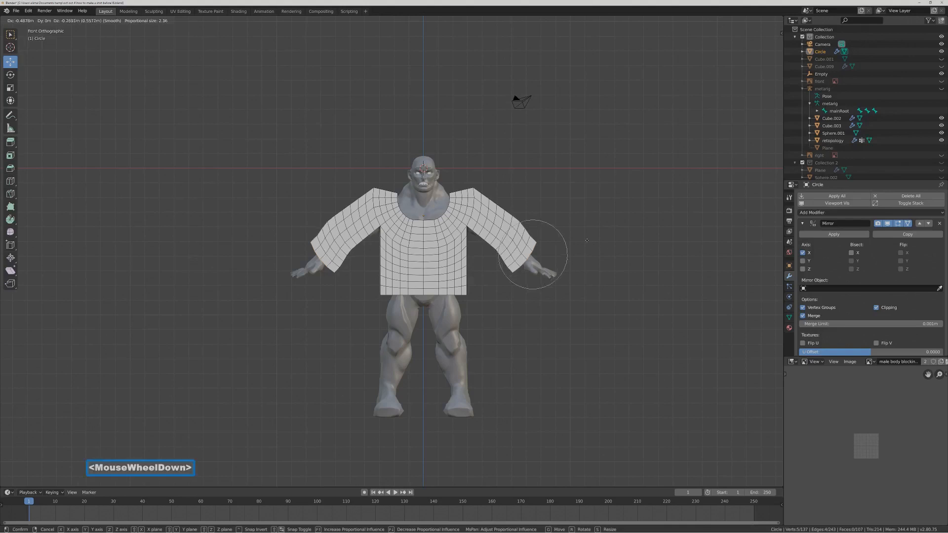
pyautogui.scroll(-2, 587, 240)
pyautogui.scroll(-1, 587, 241)
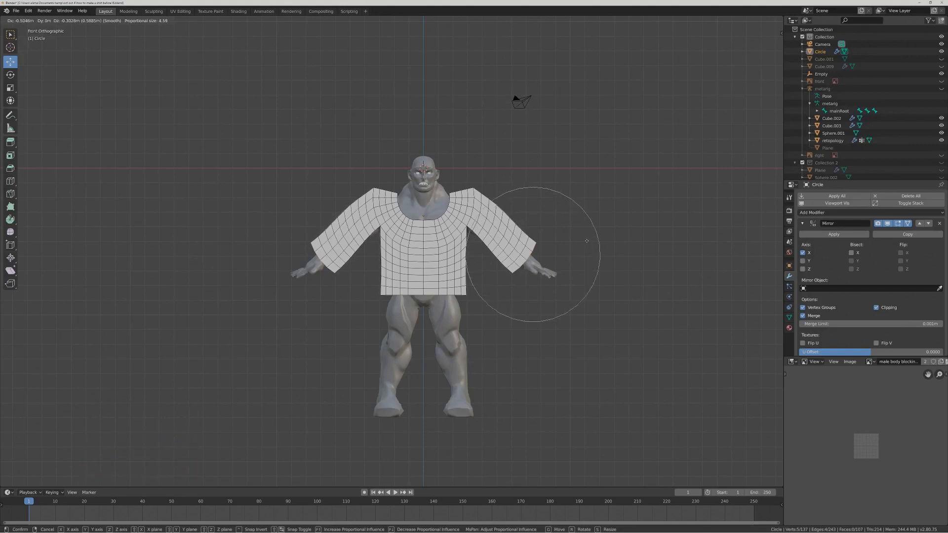
pyautogui.click(588, 240)
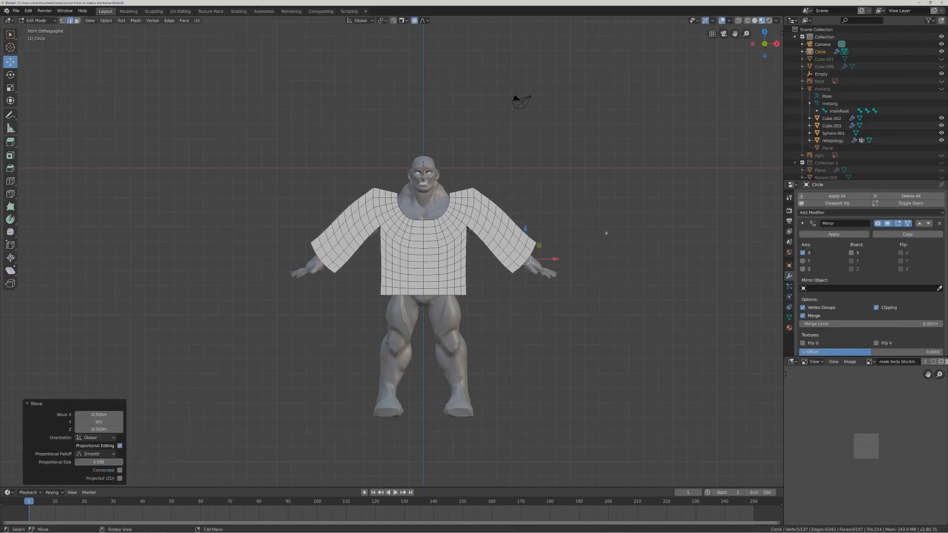
pyautogui.press('Pause')
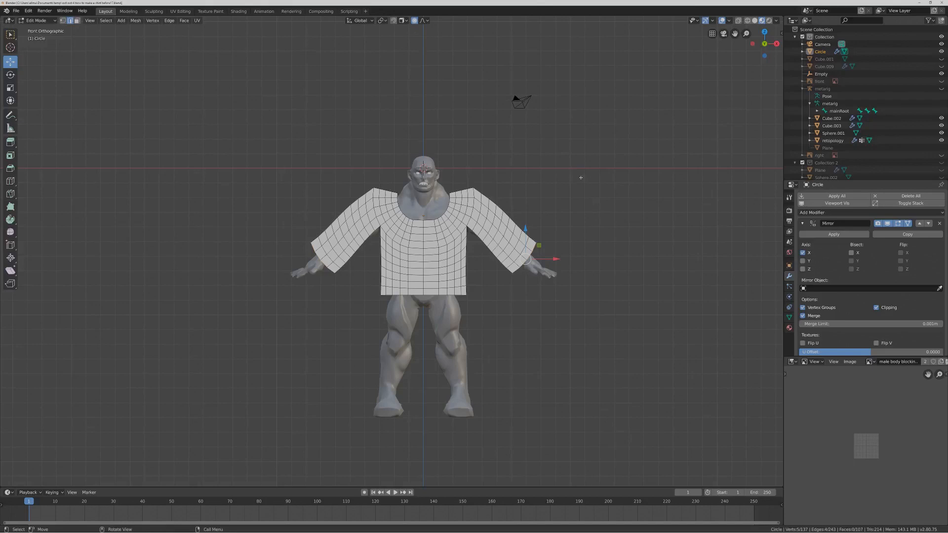
pyautogui.press('o')
# Duplicate the whole shirt front in place and move the copy about 6.45 m along Y, behind the character.
pyautogui.click(562, 221)
pyautogui.press('l')
pyautogui.moveTo(565, 221); pyautogui.dragTo(581, 260, button='middle')
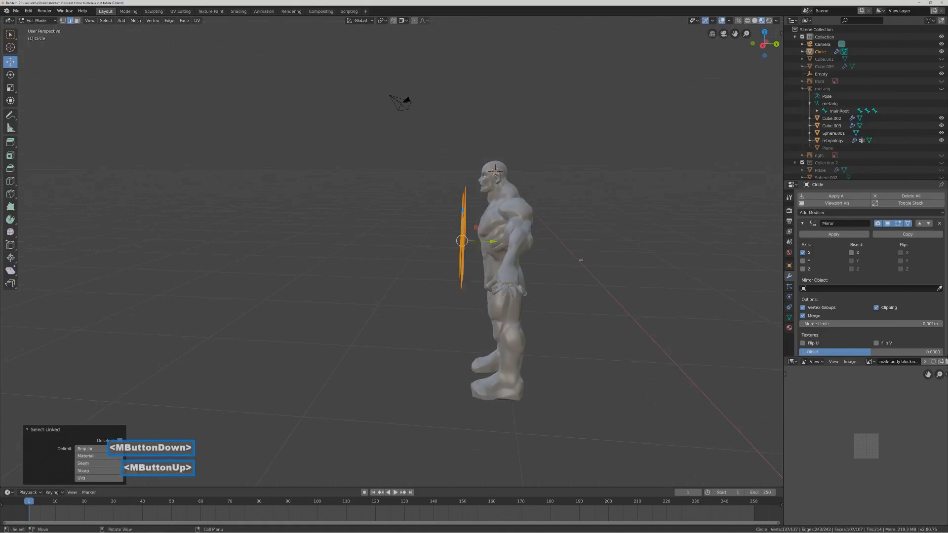
pyautogui.hotkey('shift', 'd')
pyautogui.rightClick(465, 233)
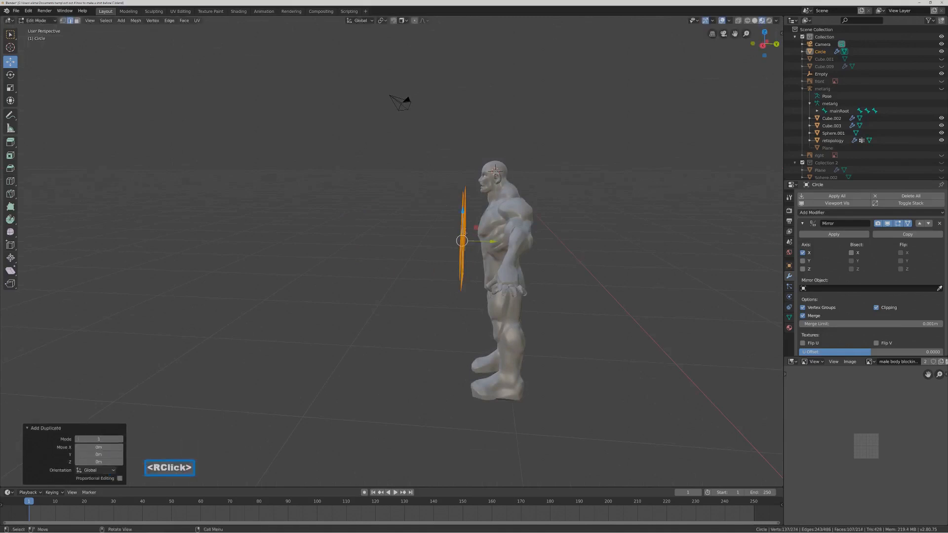
pyautogui.moveTo(494, 241); pyautogui.dragTo(587, 247)
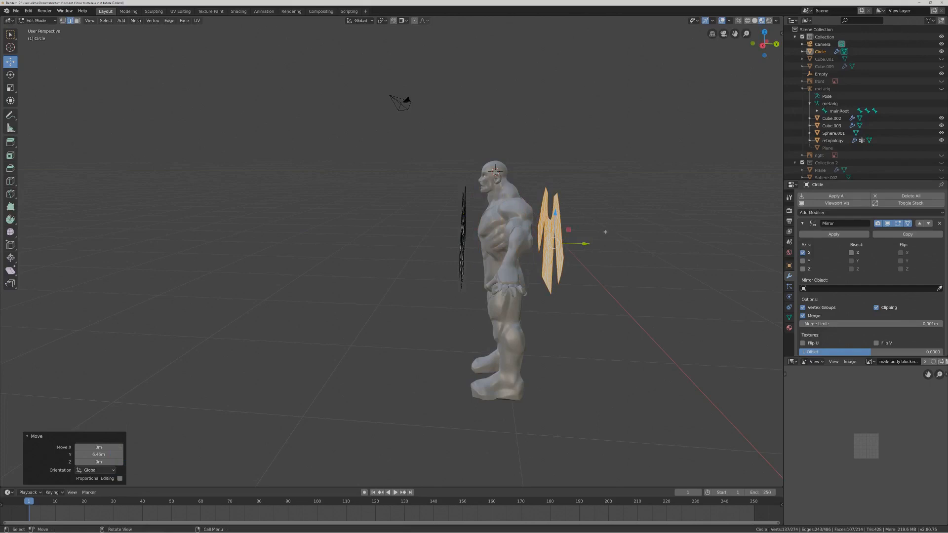
# Enable the vertex normals display in the viewport overlays and switch to vertex selection mode.
pyautogui.press('Pause')
pyautogui.moveTo(622, 237); pyautogui.dragTo(606, 253, button='middle')
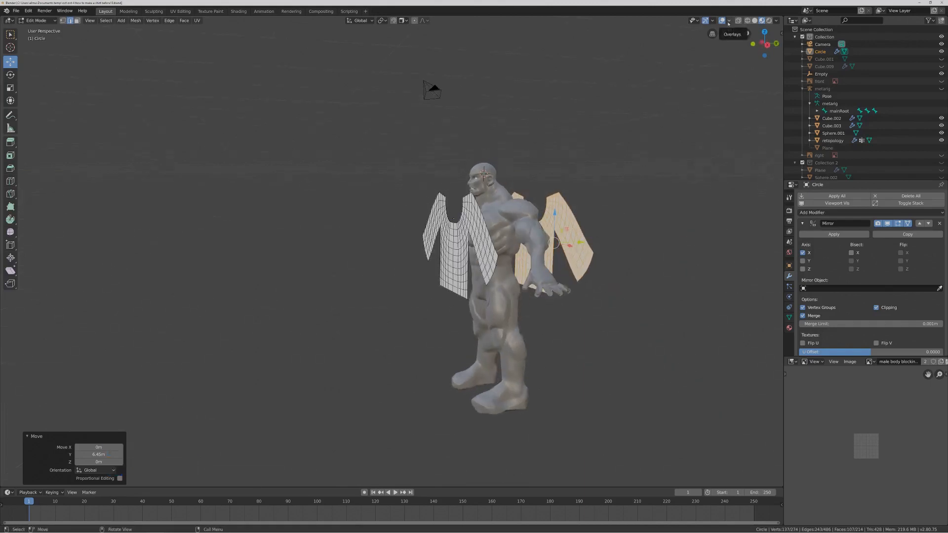
pyautogui.click(729, 22)
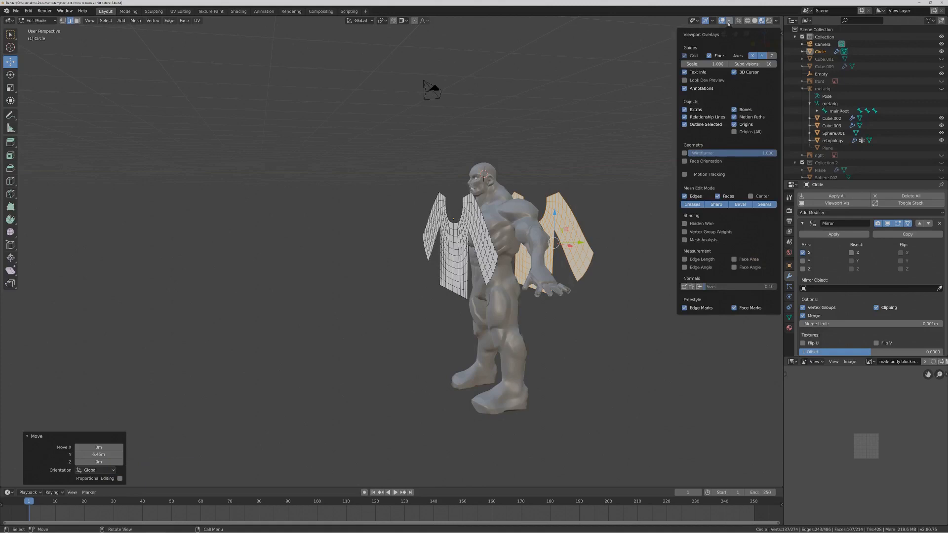
pyautogui.click(685, 287)
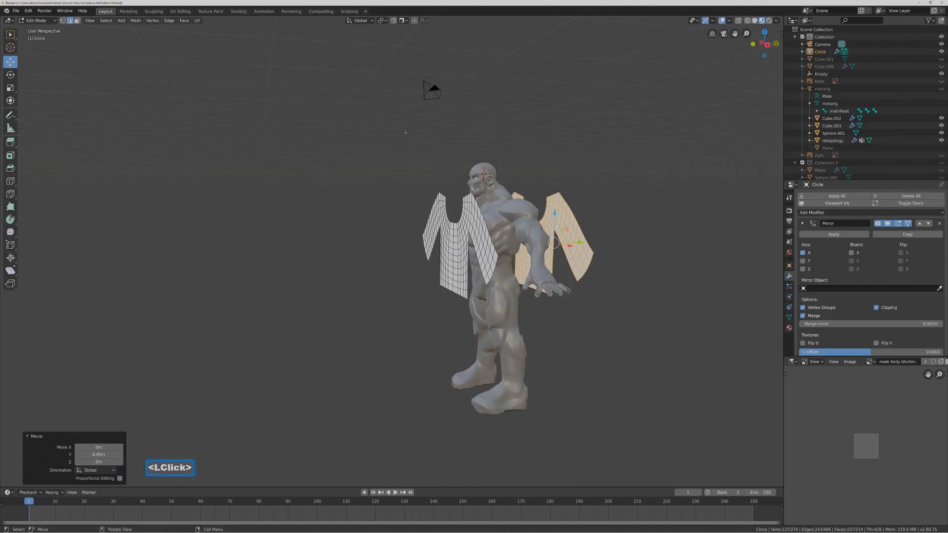
pyautogui.click(64, 20)
pyautogui.scroll(2, 619, 303)
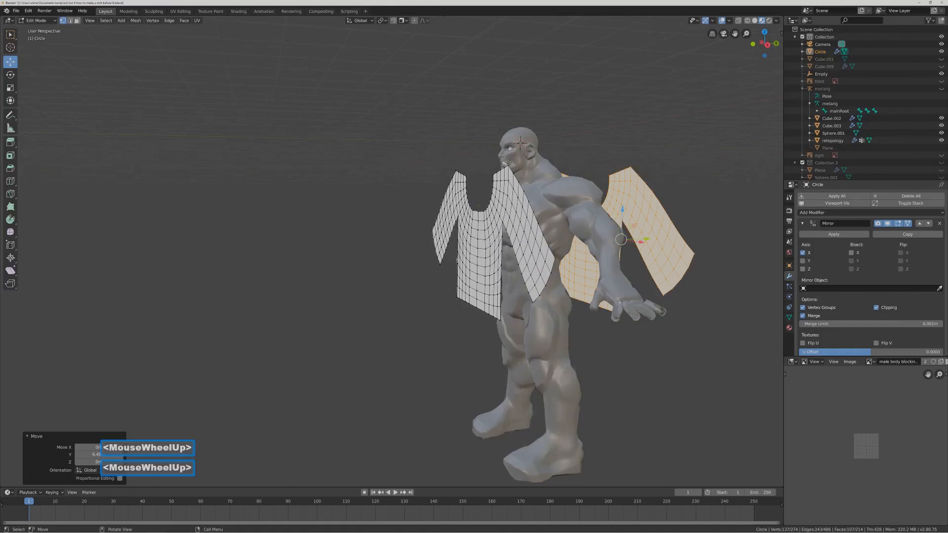
pyautogui.moveTo(607, 281); pyautogui.dragTo(586, 286, button='middle')
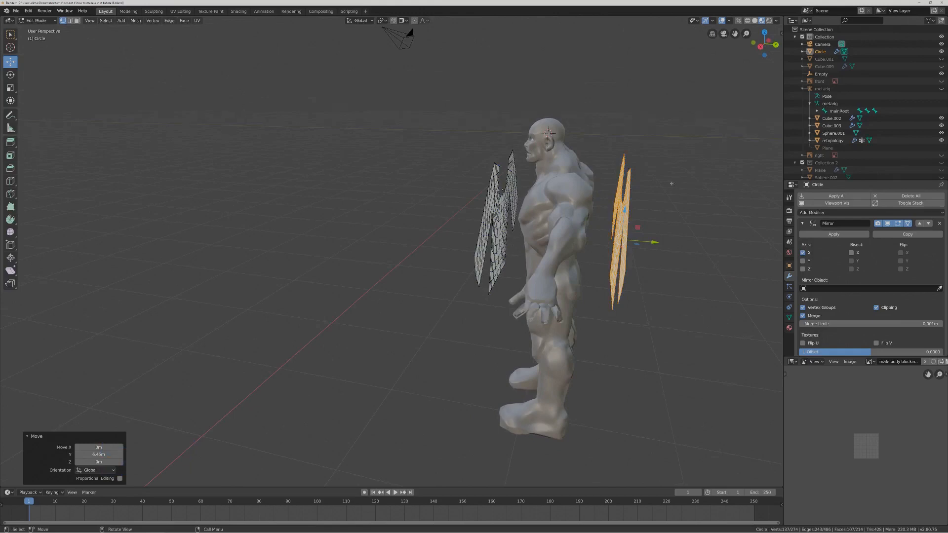
pyautogui.moveTo(582, 196)
pyautogui.mouseDown(button='middle')
pyautogui.moveTo(561, 198)
pyautogui.moveTo(585, 197)
pyautogui.mouseUp(button='middle')
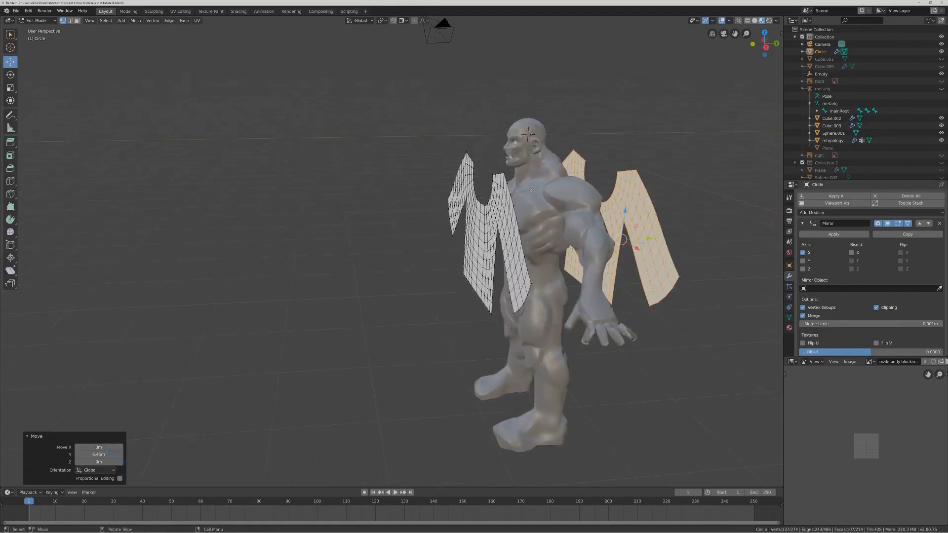
# Select only the linked mesh of the front shirt panel and flip its normals.
pyautogui.click(403, 284)
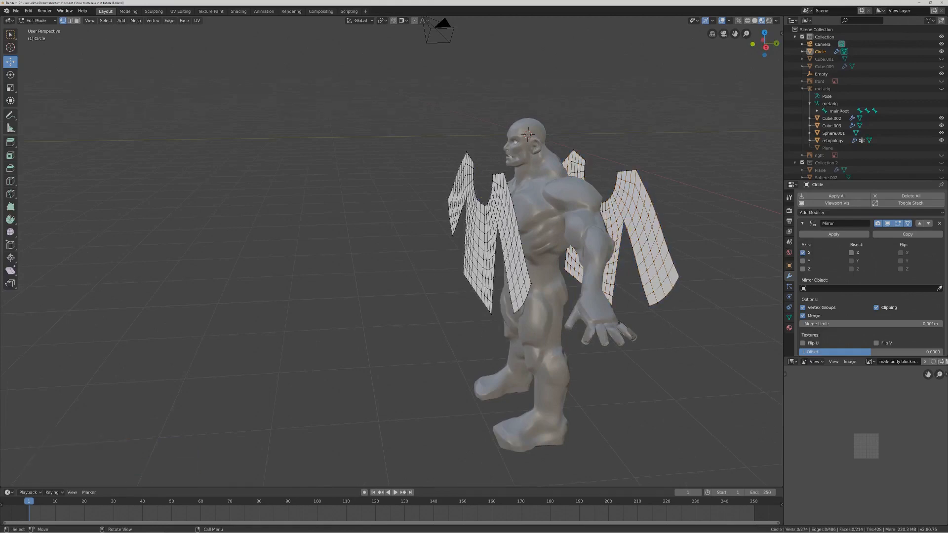
pyautogui.press('l')
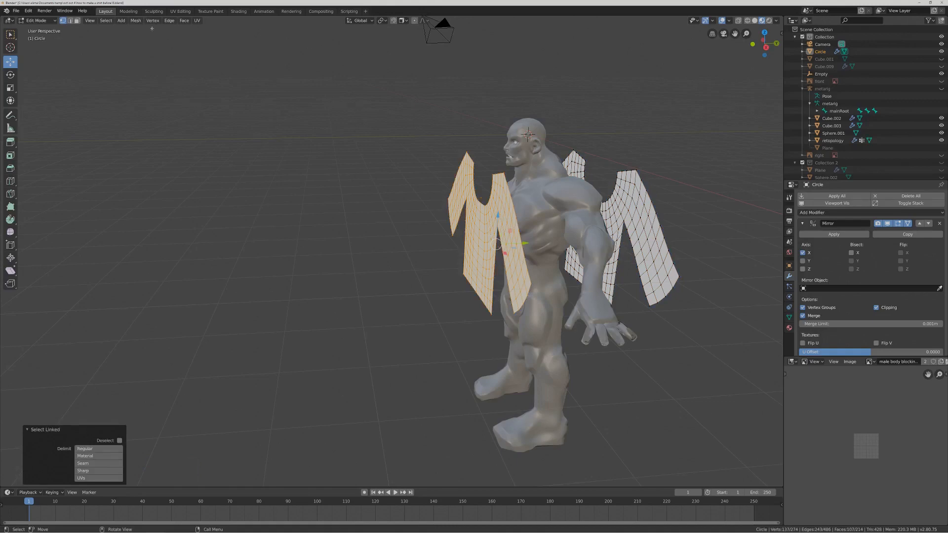
pyautogui.click(136, 21)
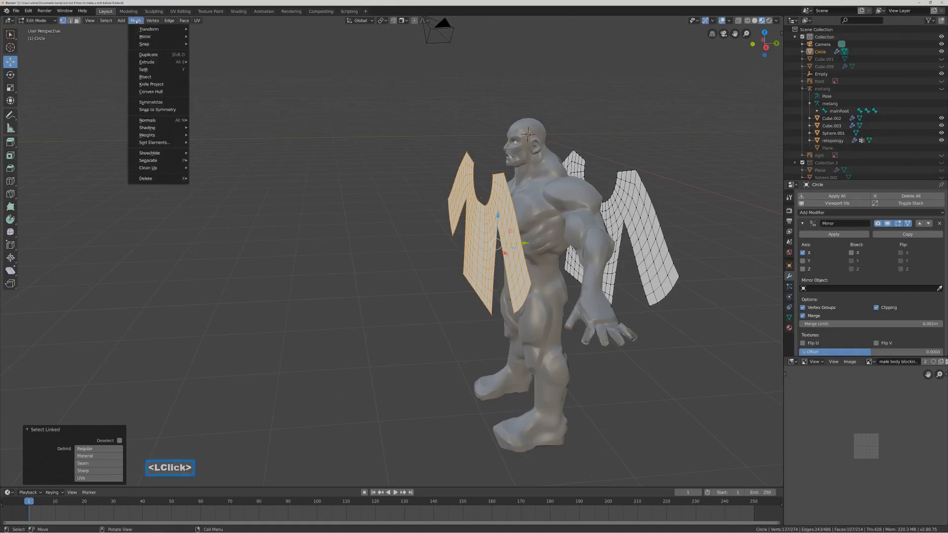
pyautogui.moveTo(155, 121)
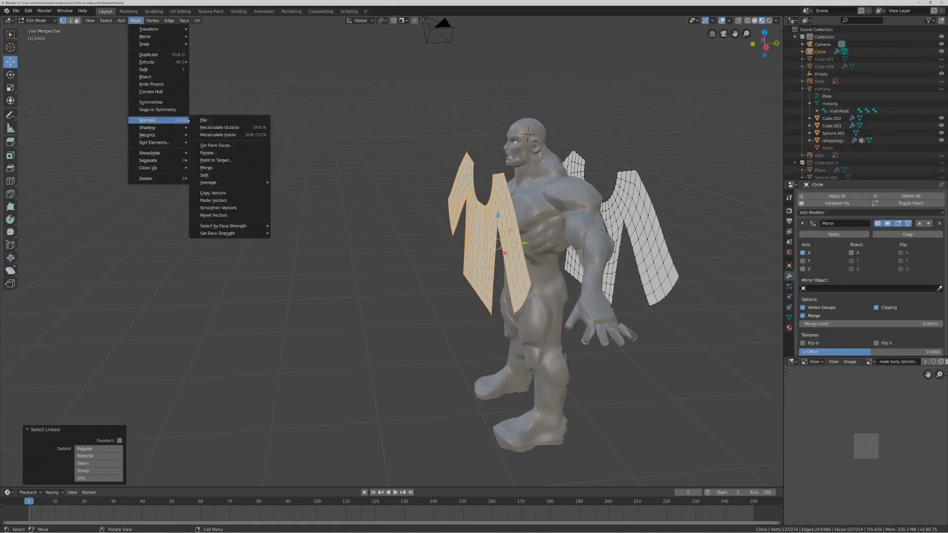
pyautogui.click(217, 118)
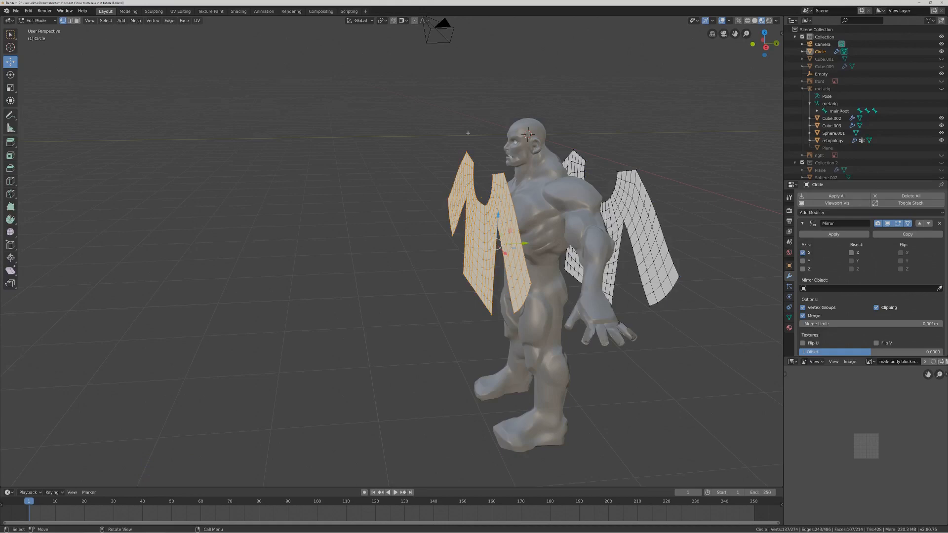
# Turn off the vertex normals display in the viewport overlays and deselect the shirt mesh.
pyautogui.press('Pause')
pyautogui.click(729, 21)
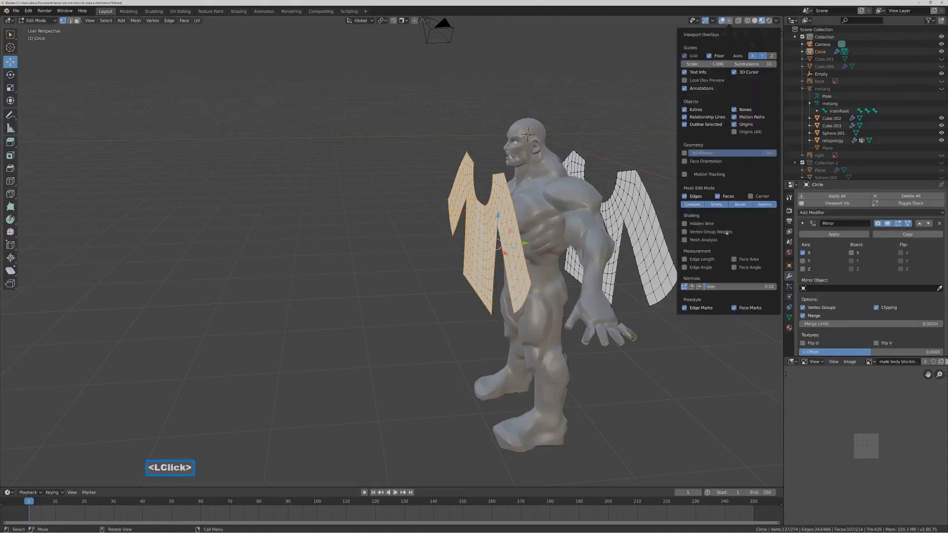
pyautogui.click(687, 286)
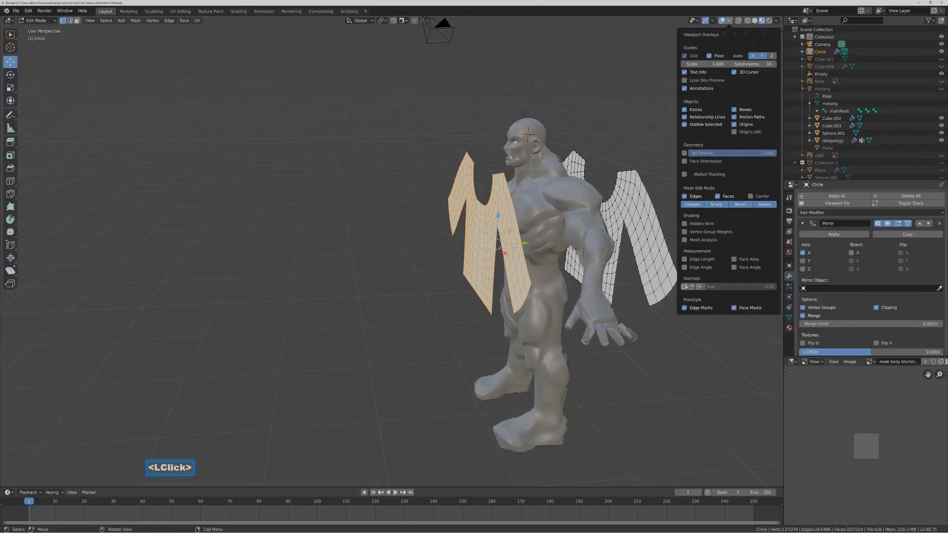
pyautogui.click(661, 133)
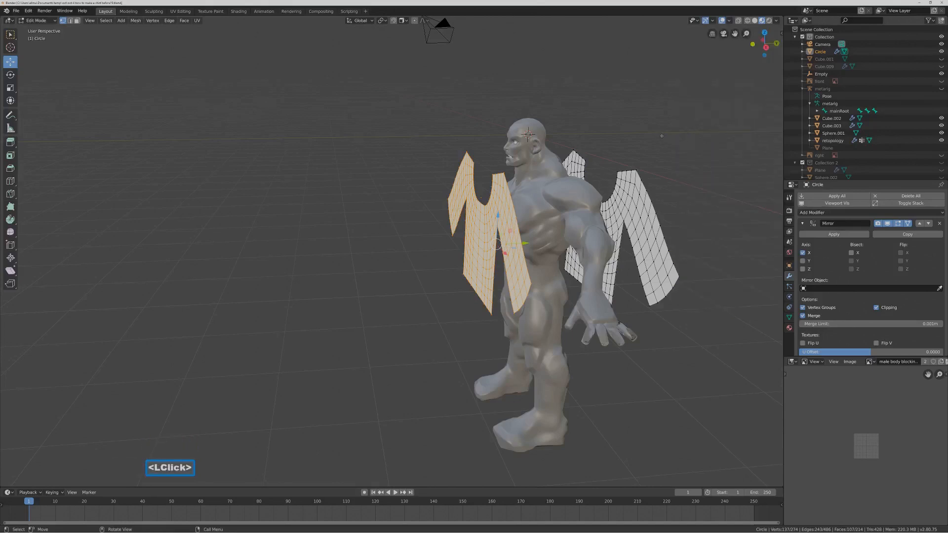
pyautogui.click(677, 181)
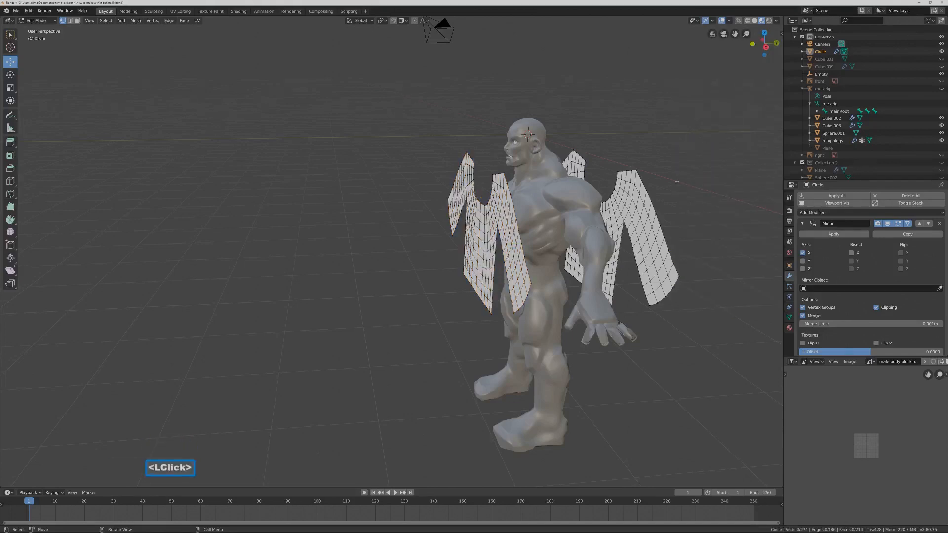
# In edge select mode, select the shoulder and upper sleeve edges of the front and back panels and join them with Bridge Edge Loops.
pyautogui.moveTo(648, 166); pyautogui.dragTo(652, 170, button='middle')
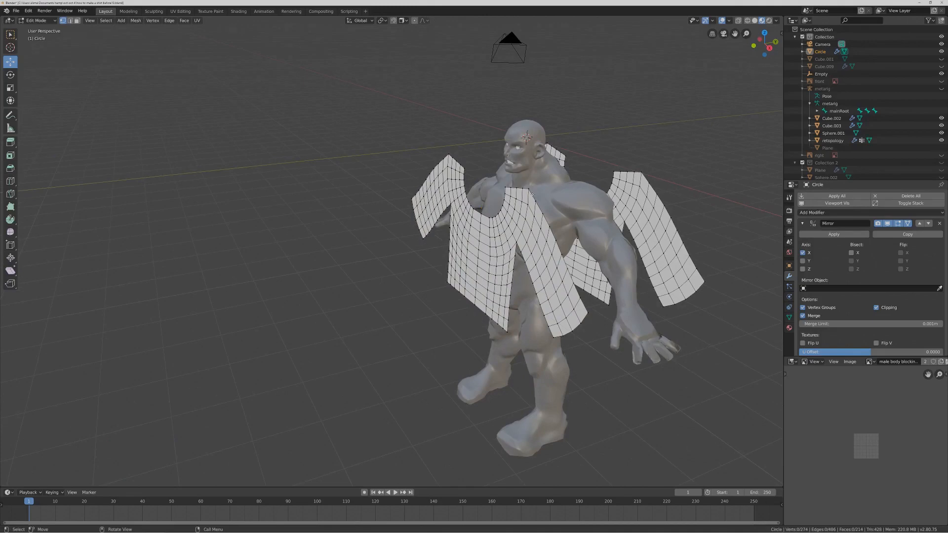
pyautogui.moveTo(532, 194); pyautogui.dragTo(491, 230, button='middle')
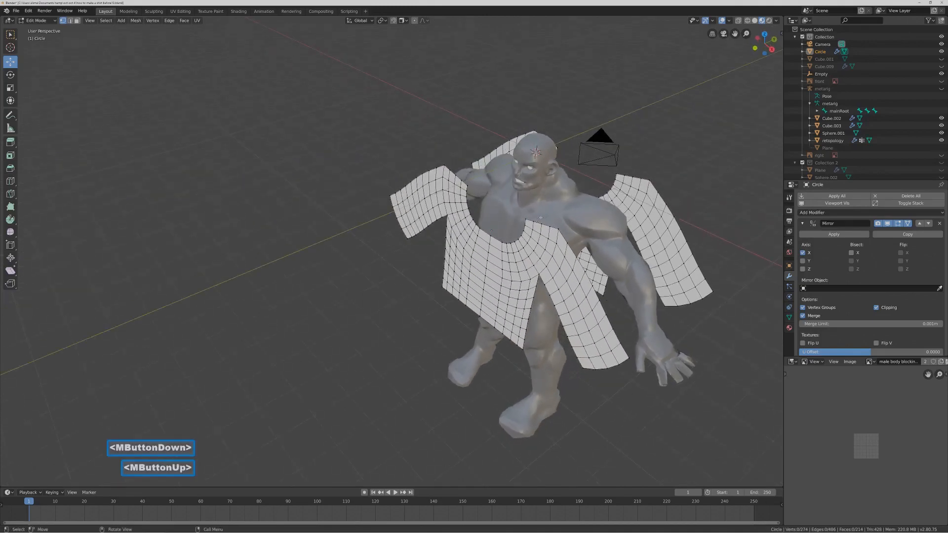
pyautogui.click(70, 20)
pyautogui.click(530, 220)
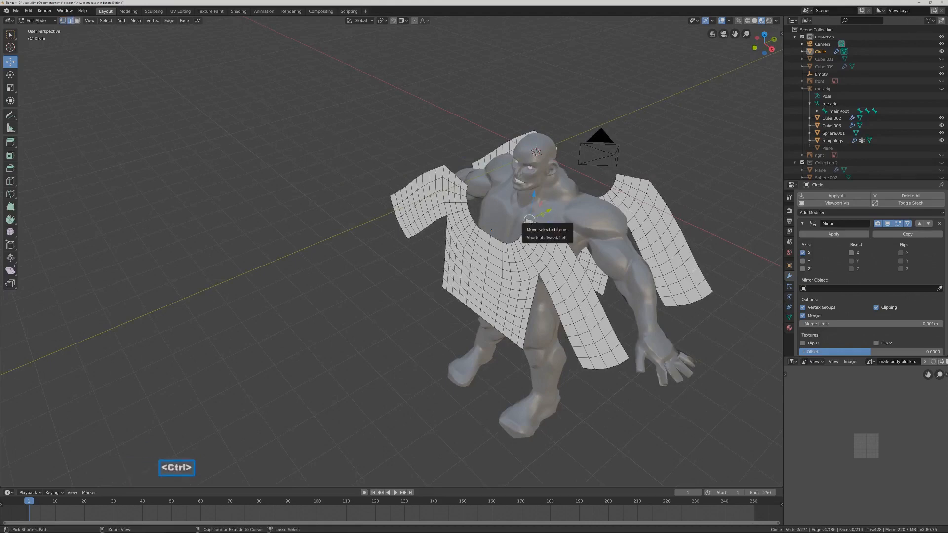
pyautogui.keyDown('ctrl'); pyautogui.click(557, 228); pyautogui.keyUp('ctrl')
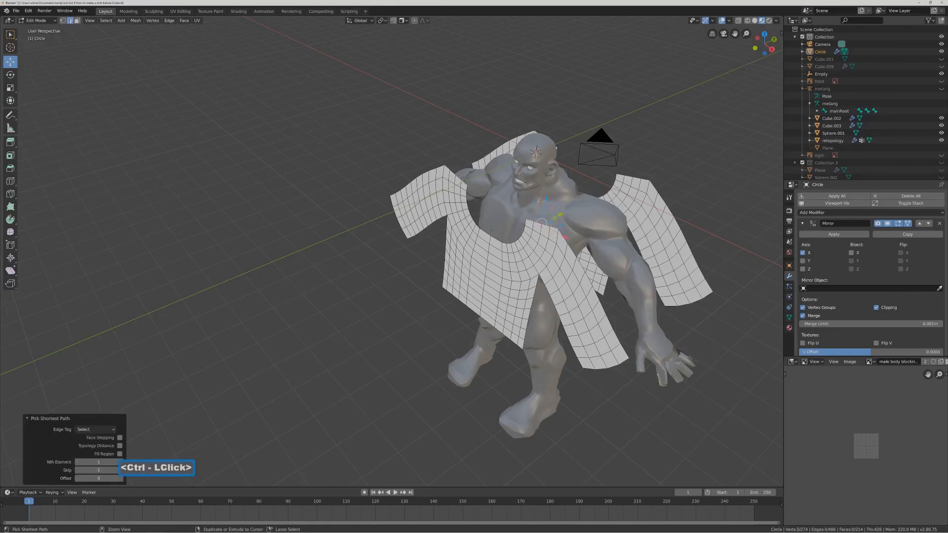
pyautogui.keyDown('ctrl'); pyautogui.click(626, 351); pyautogui.keyUp('ctrl')
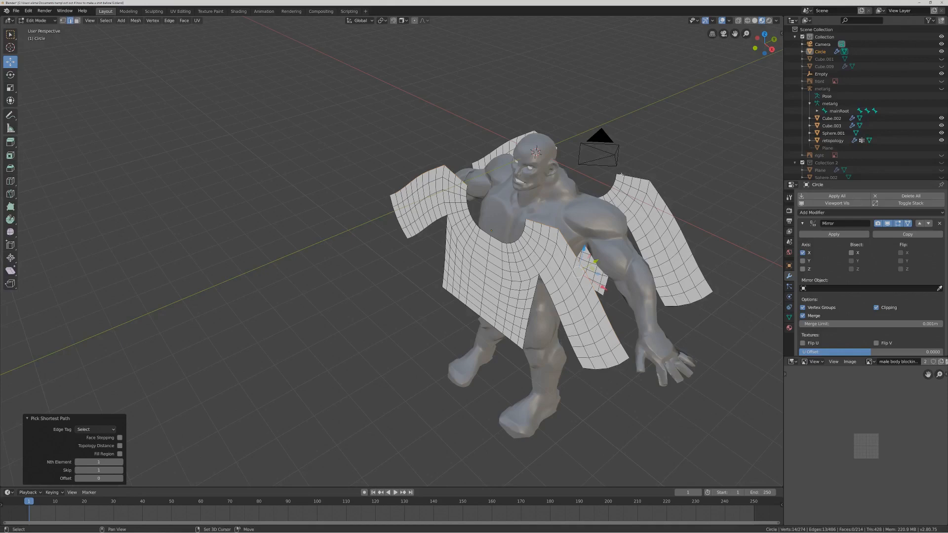
pyautogui.keyDown('shift'); pyautogui.click(589, 236); pyautogui.keyUp('shift')
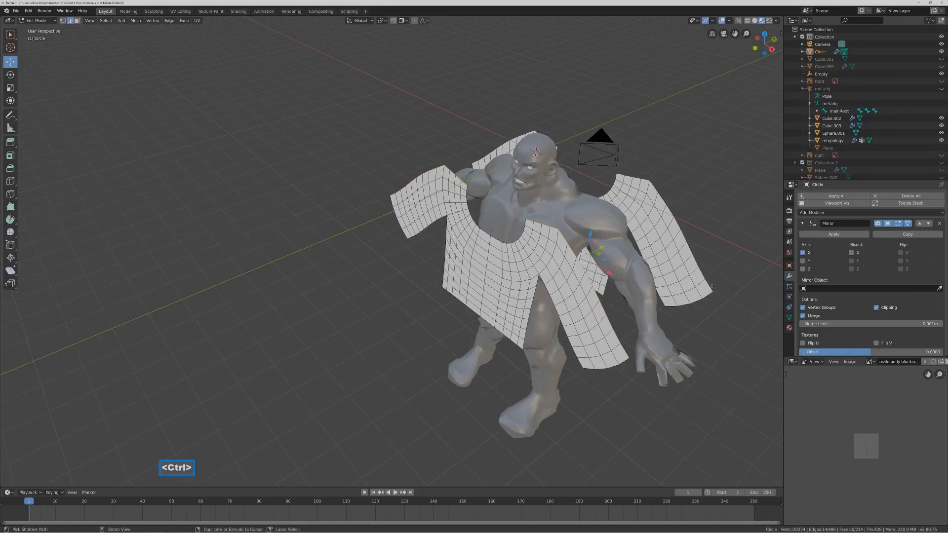
pyautogui.keyDown('ctrl'); pyautogui.click(625, 243); pyautogui.keyUp('ctrl')
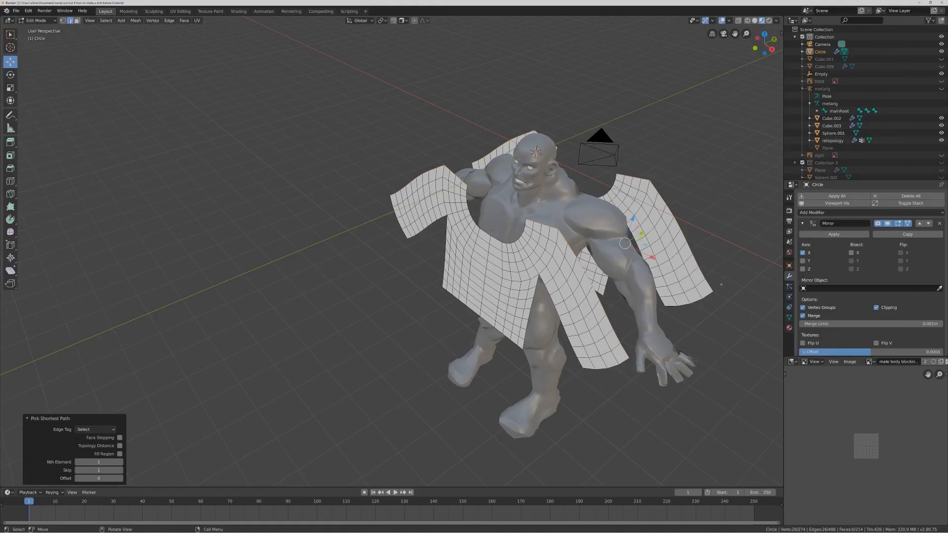
pyautogui.press('Pause')
pyautogui.press('ctrl')
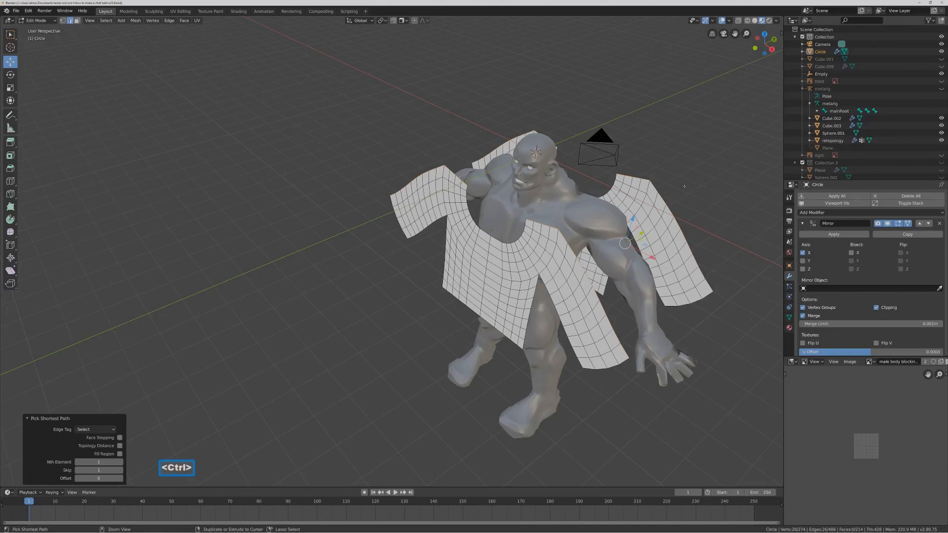
pyautogui.hotkey('ctrl', 'e')
pyautogui.moveTo(685, 188)
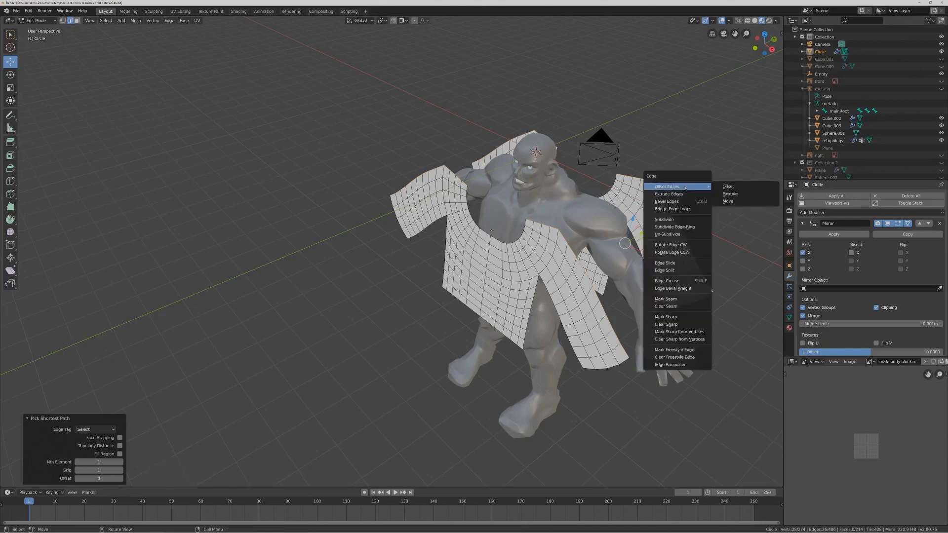
pyautogui.click(698, 209)
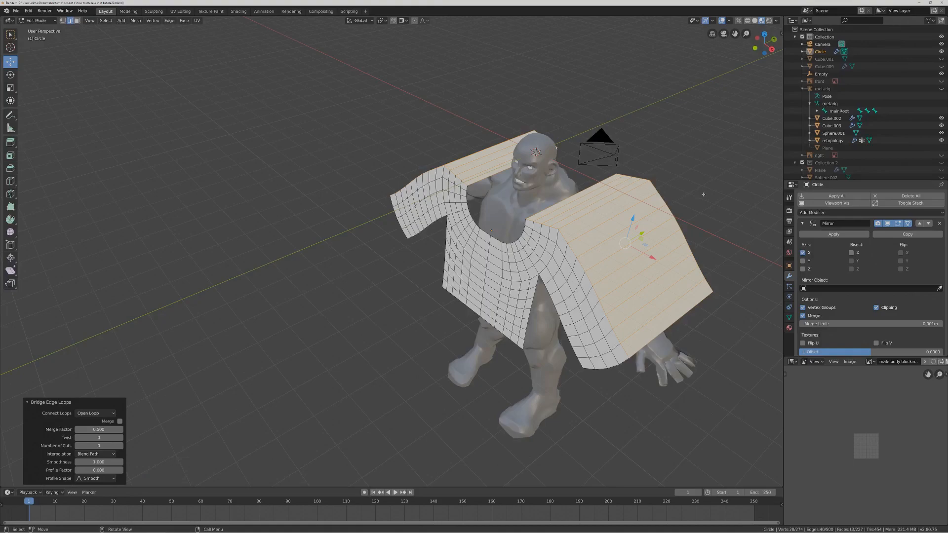
pyautogui.press('Pause')
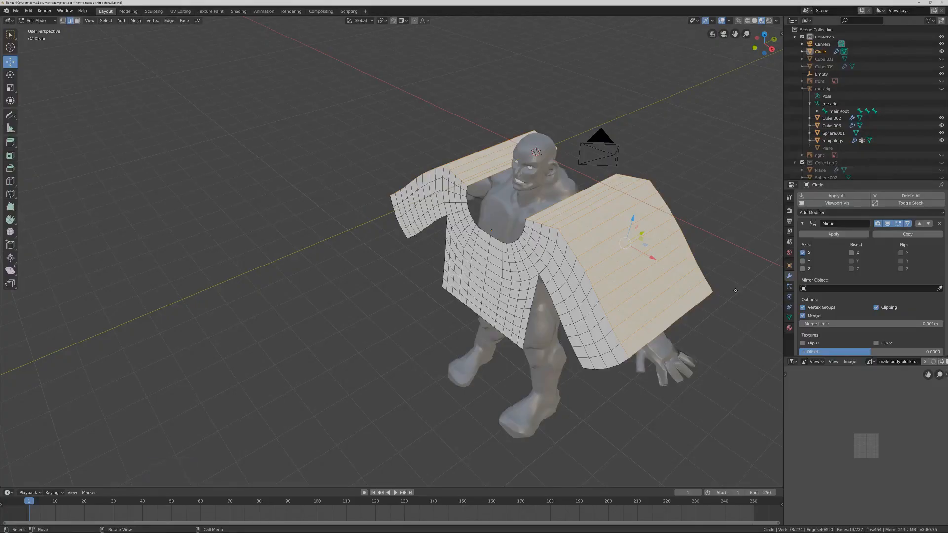
# Clear the selection and select the front panel's side edges and underside sleeve edges from hem to armpit to cuff.
pyautogui.moveTo(735, 289); pyautogui.dragTo(690, 378, button='middle')
pyautogui.click(704, 391)
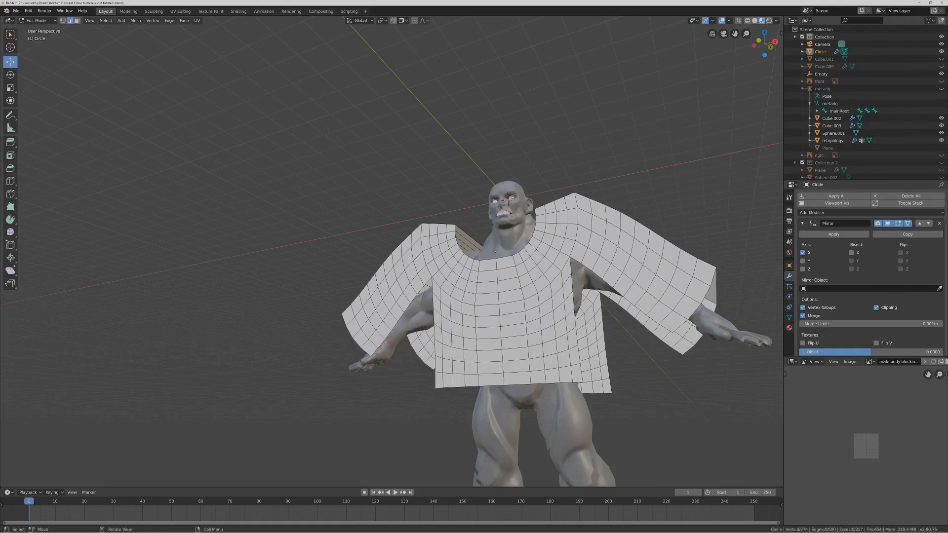
pyautogui.click(572, 267)
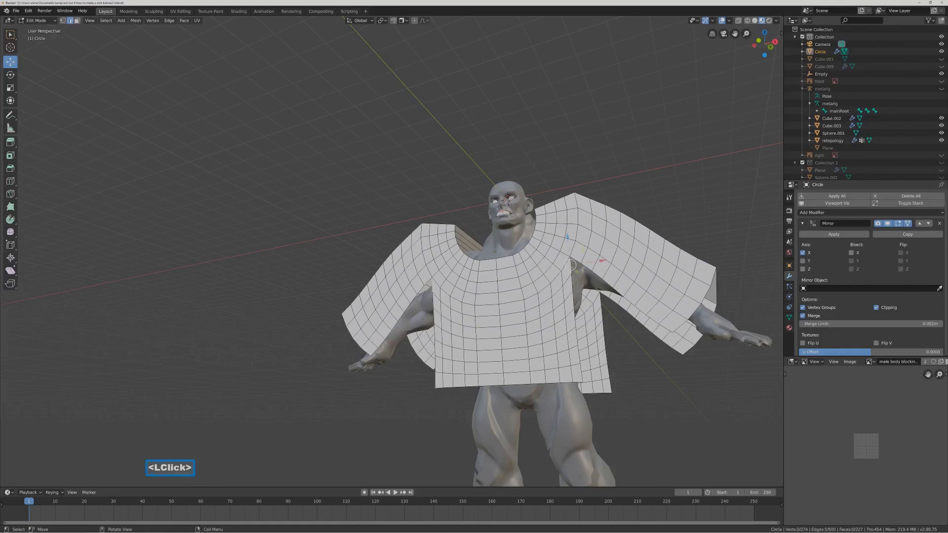
pyautogui.press('ctrl')
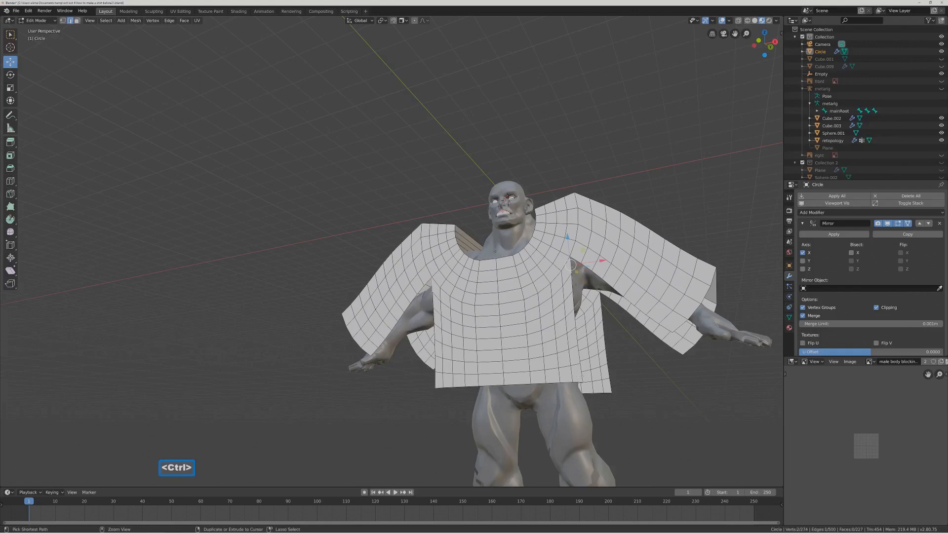
pyautogui.keyDown('ctrl'); pyautogui.click(581, 377); pyautogui.keyUp('ctrl')
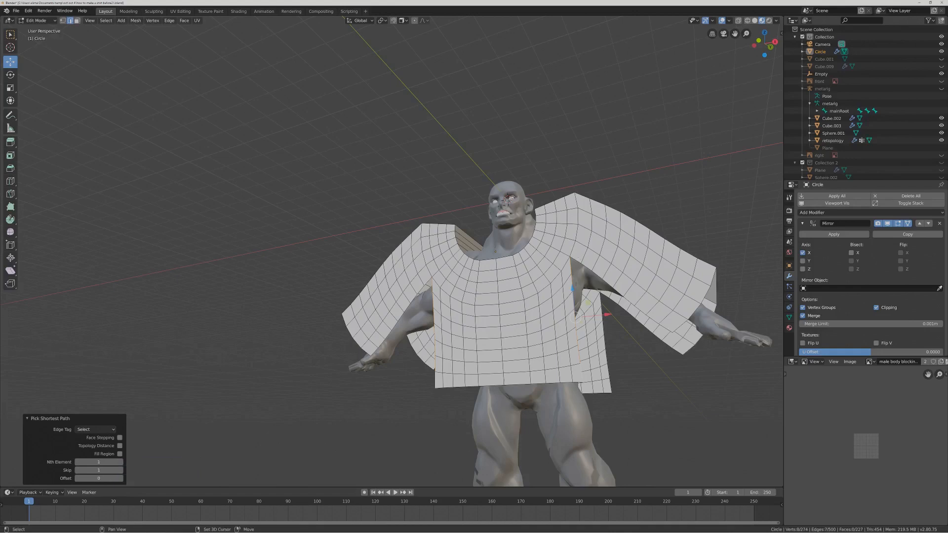
pyautogui.keyDown('shift'); pyautogui.click(578, 260); pyautogui.keyUp('shift')
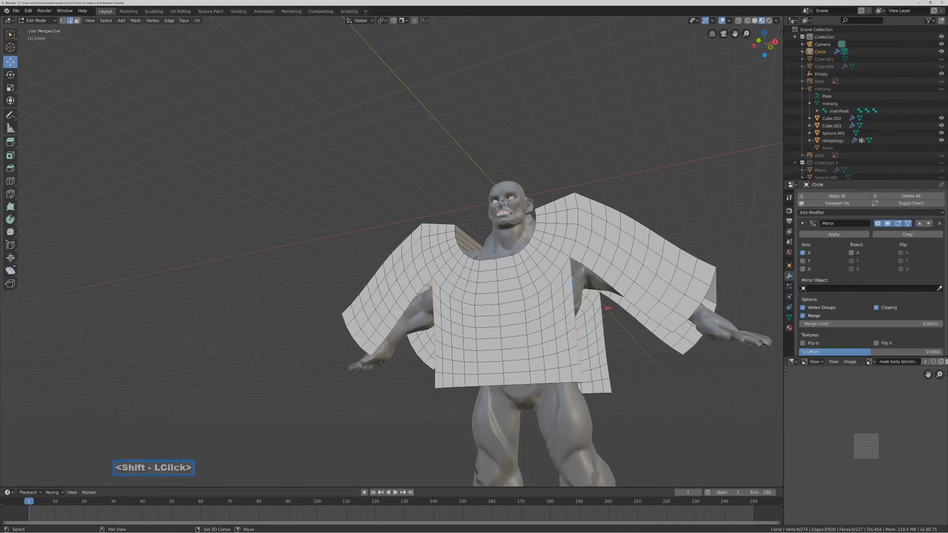
pyautogui.press('ctrl')
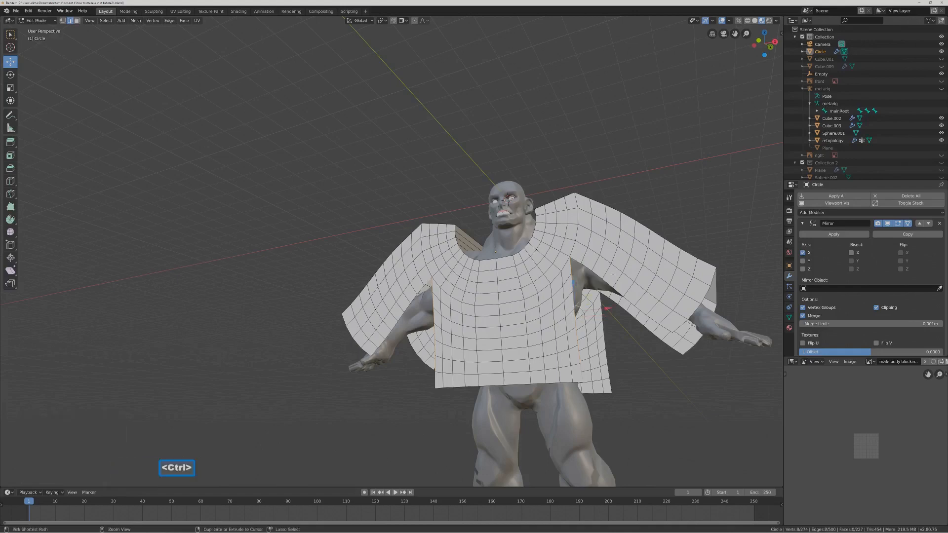
pyautogui.keyDown('ctrl'); pyautogui.click(669, 329); pyautogui.keyUp('ctrl')
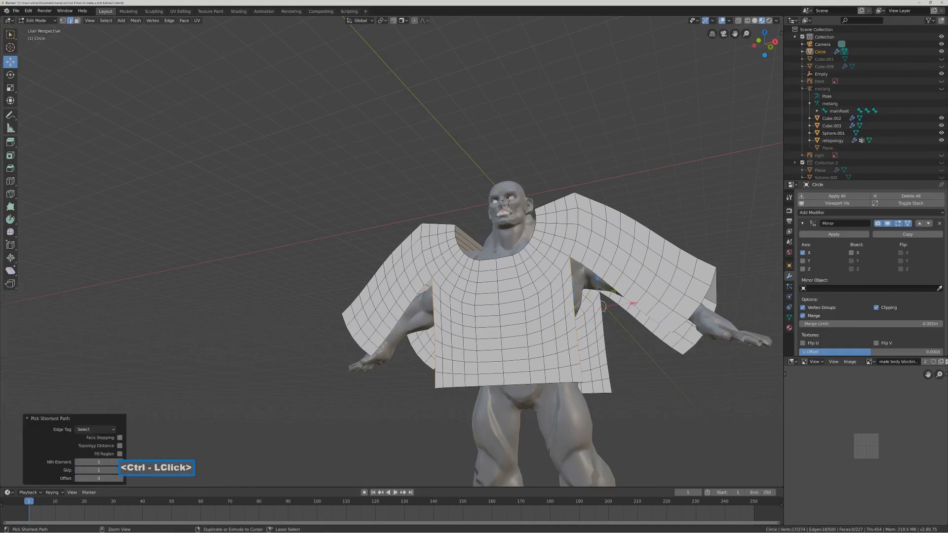
# Add the back panel's matching side and underside sleeve edges to the selection and bridge them with the front panel's edges.
pyautogui.moveTo(669, 329); pyautogui.dragTo(660, 313, button='middle')
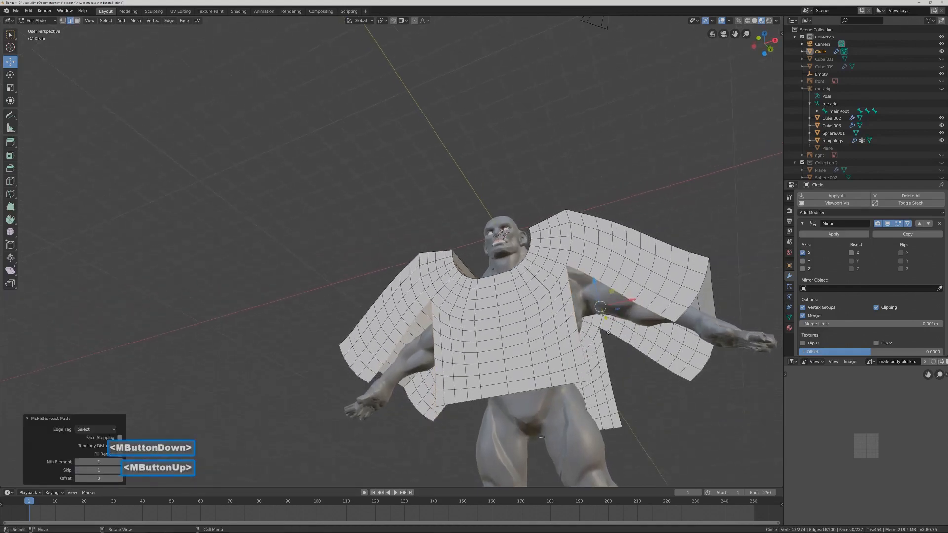
pyautogui.keyDown('shift'); pyautogui.click(626, 426); pyautogui.keyUp('shift')
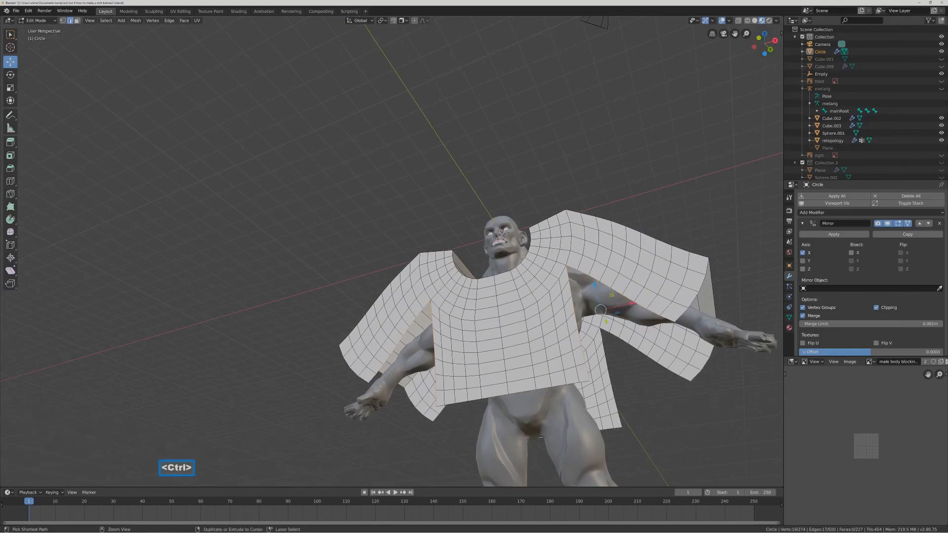
pyautogui.keyDown('ctrl'); pyautogui.click(605, 336); pyautogui.keyUp('ctrl')
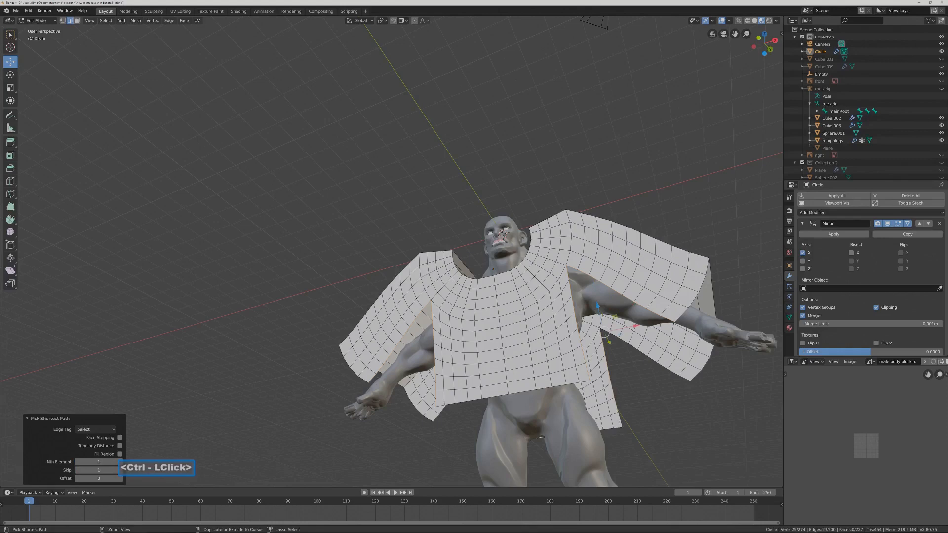
pyautogui.moveTo(634, 382); pyautogui.dragTo(593, 302, button='middle')
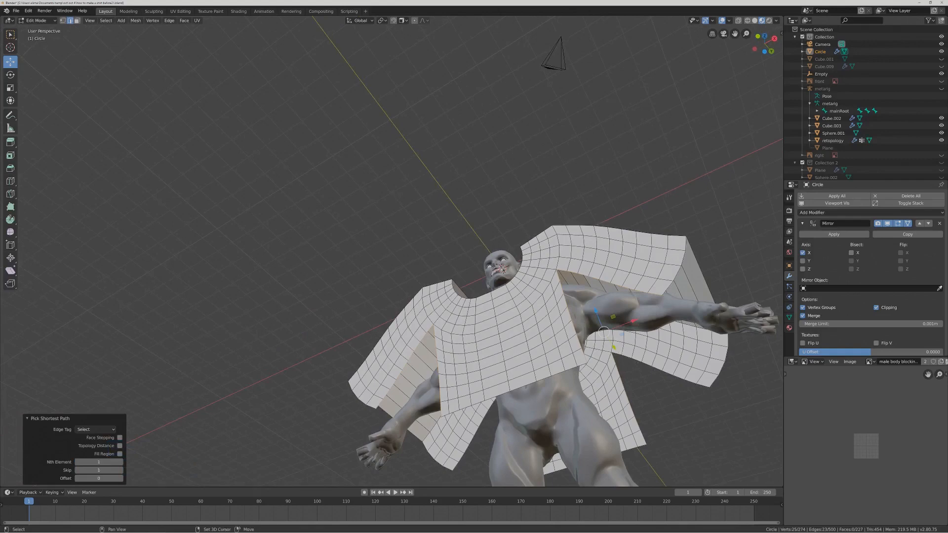
pyautogui.keyDown('shift'); pyautogui.click(603, 330); pyautogui.keyUp('shift')
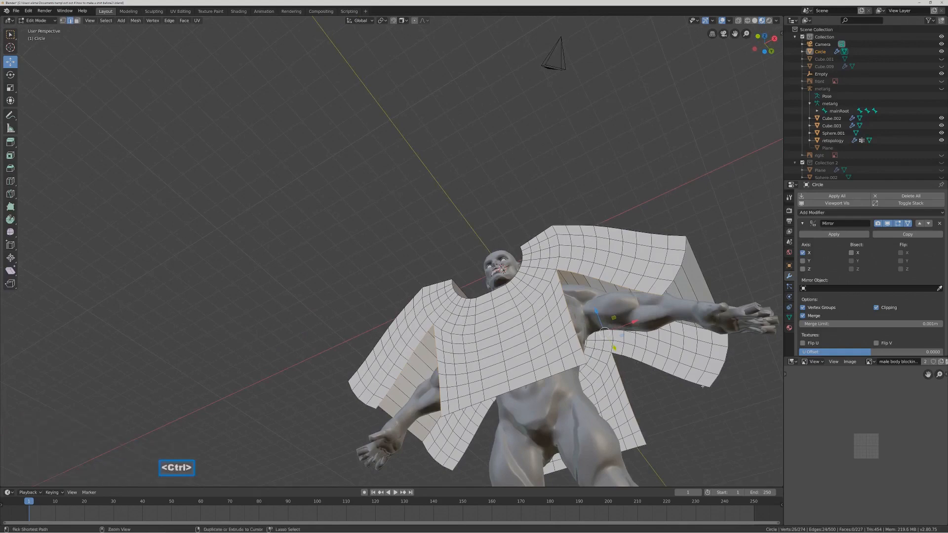
pyautogui.keyDown('ctrl'); pyautogui.click(705, 386); pyautogui.keyUp('ctrl')
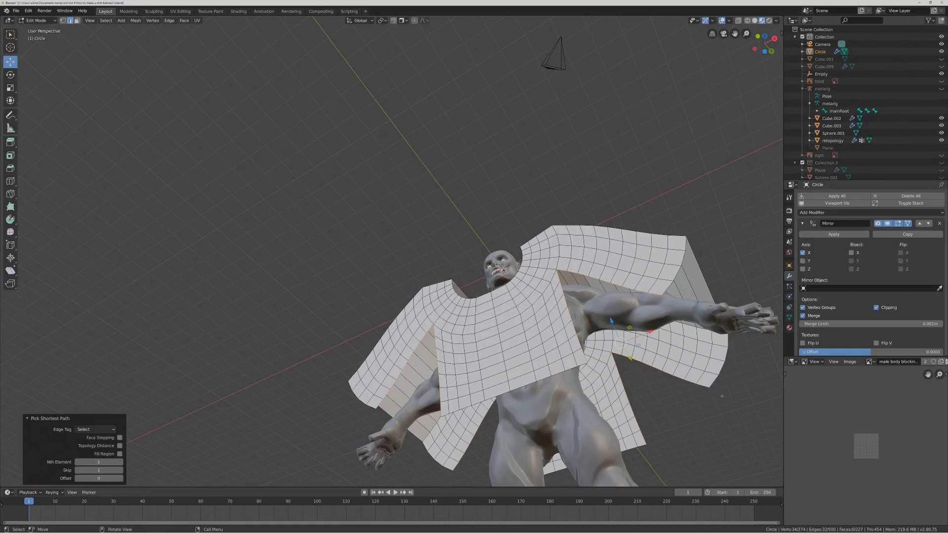
pyautogui.press('Pause')
pyautogui.press('ctrl')
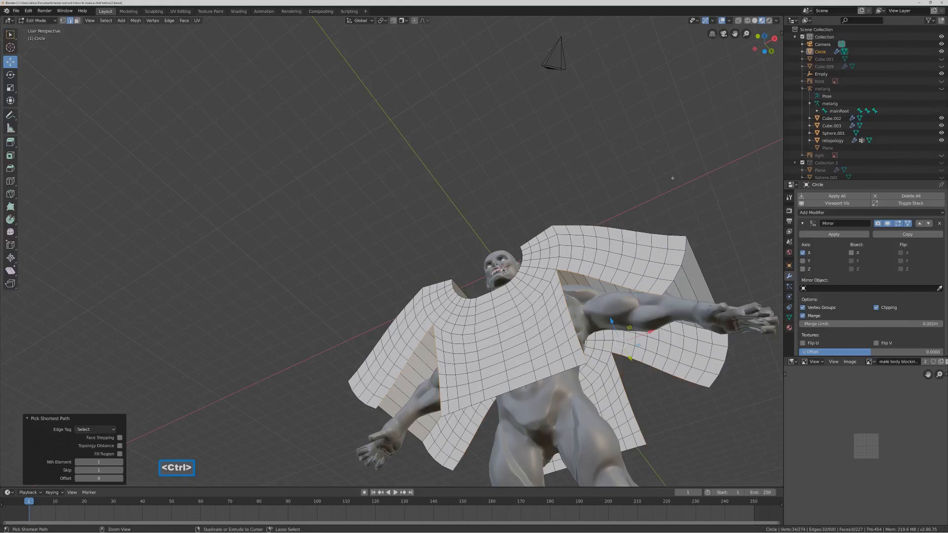
pyautogui.hotkey('ctrl', 'e')
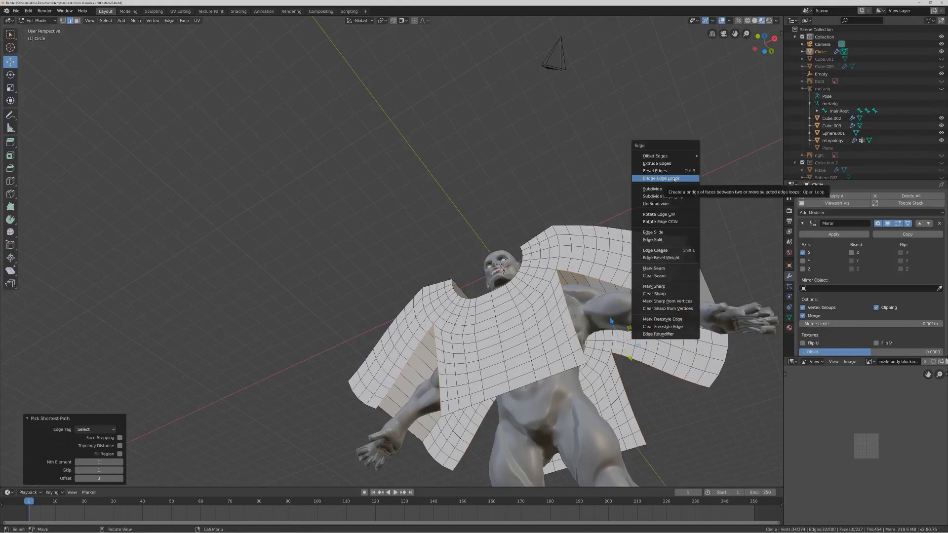
pyautogui.click(685, 178)
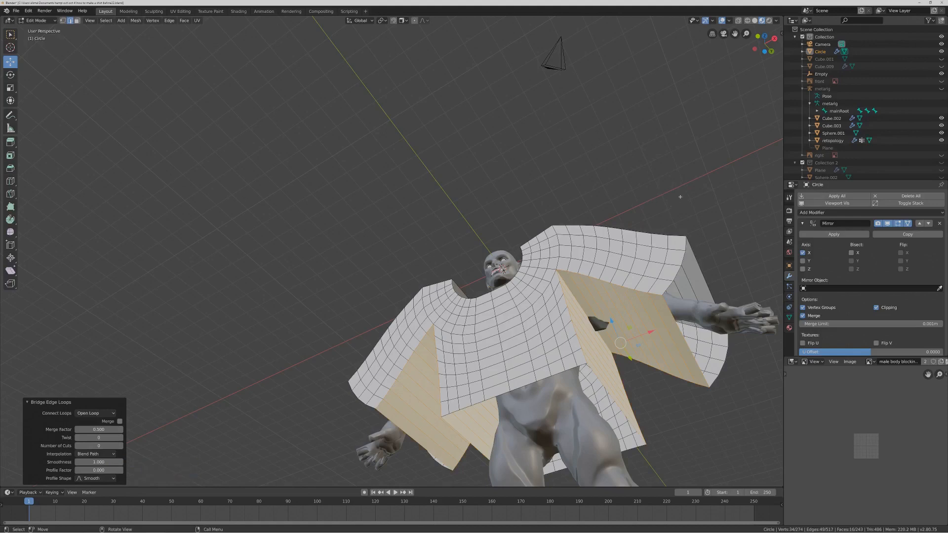
pyautogui.press('Pause')
# In face select mode, delete only the faces of the new side and underarm bridge, keeping their connecting edges.
pyautogui.click(78, 21)
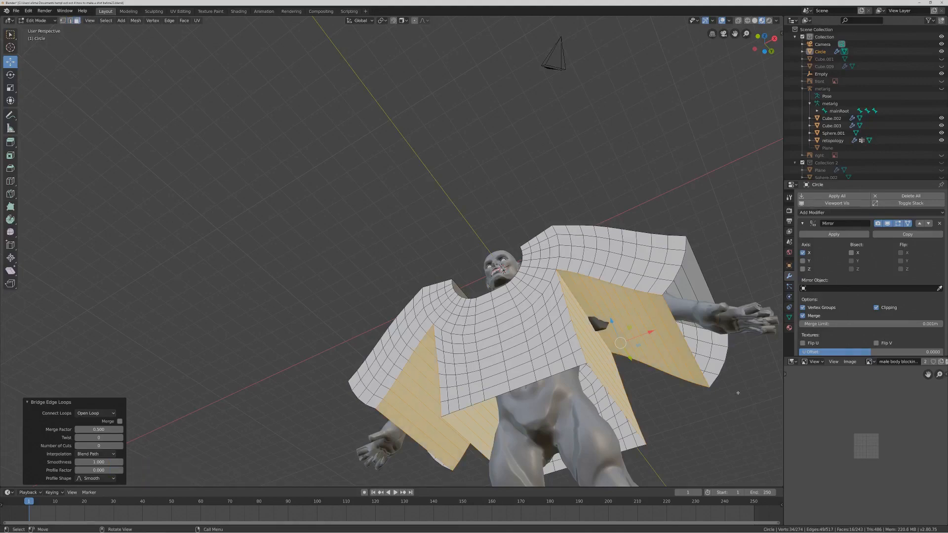
pyautogui.press('x')
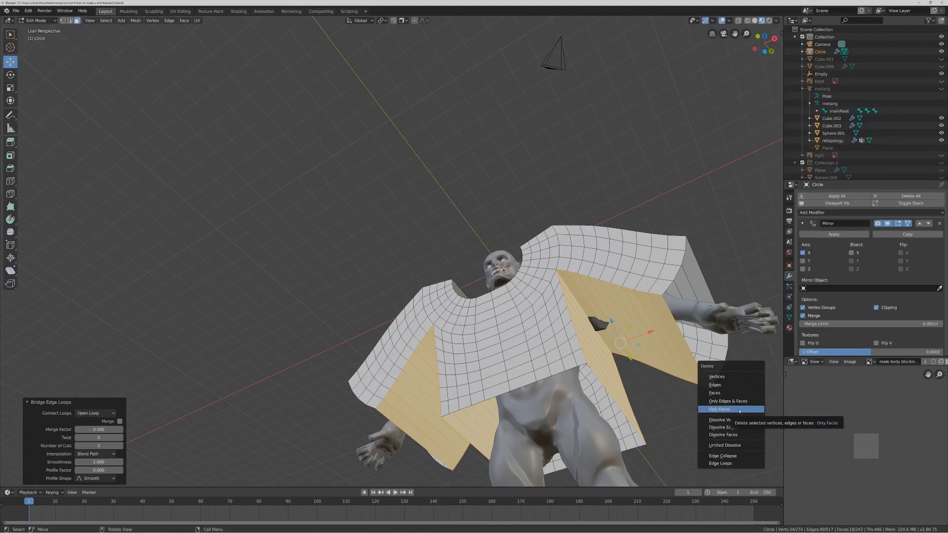
pyautogui.click(739, 410)
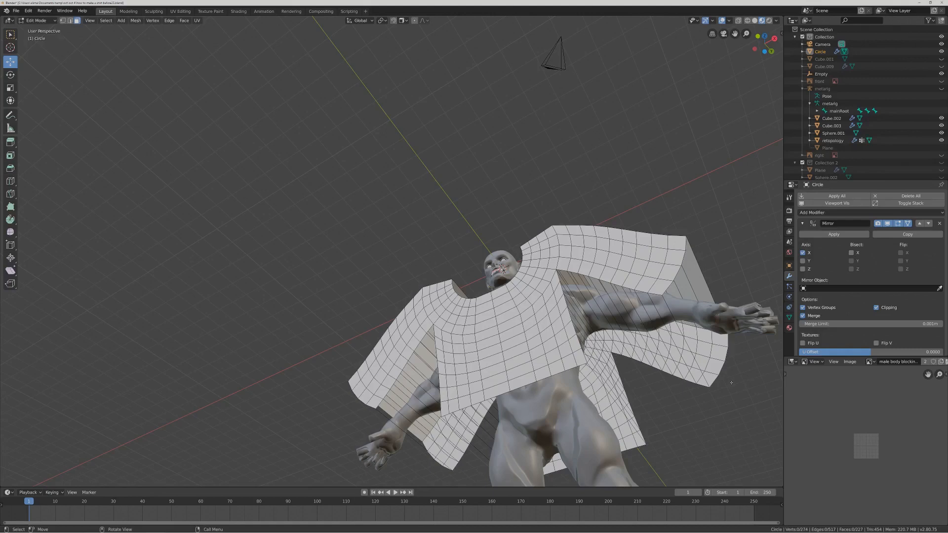
pyautogui.press('Pause')
pyautogui.moveTo(693, 145); pyautogui.dragTo(664, 220, button='middle')
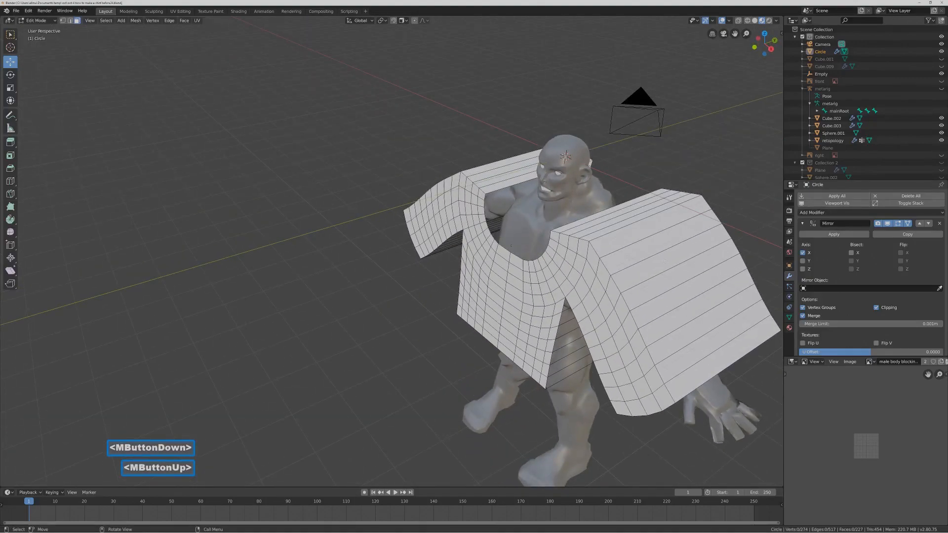
# Select the bridge faces across the shoulder and upper sleeve and delete only the faces, keeping their connecting edges.
pyautogui.press('c')
pyautogui.moveTo(573, 220)
pyautogui.mouseDown()
pyautogui.moveTo(657, 213)
pyautogui.moveTo(701, 277)
pyautogui.moveTo(731, 356)
pyautogui.moveTo(714, 377)
pyautogui.mouseUp()
pyautogui.rightClick(752, 371)
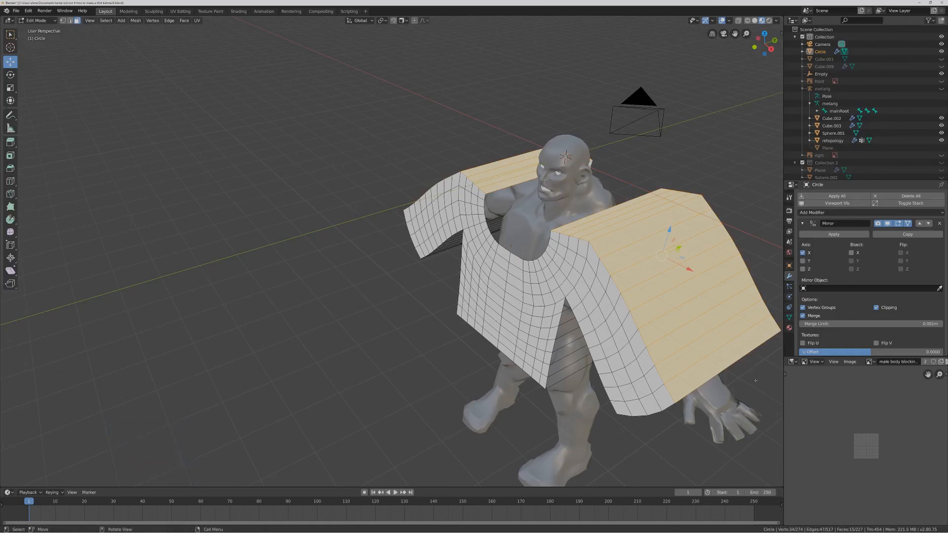
pyautogui.press('x')
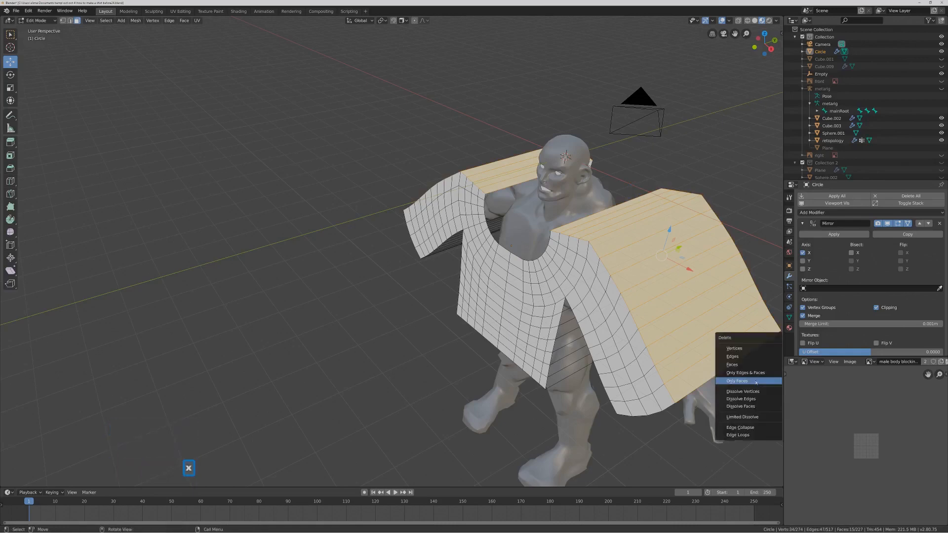
pyautogui.click(756, 381)
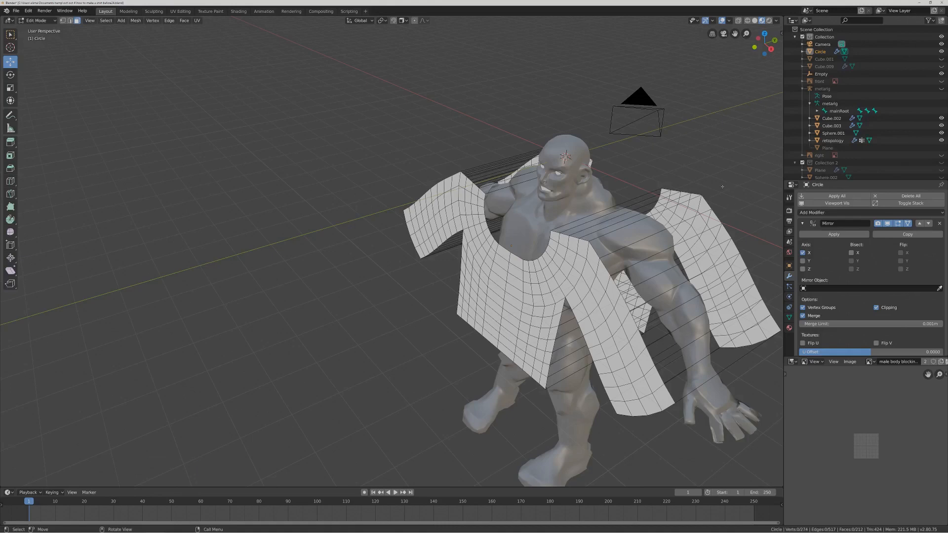
pyautogui.press('Pause')
pyautogui.press('Pause')
# Return to Object Mode and rename the Circle object as "low poly shirt".
pyautogui.click(54, 21)
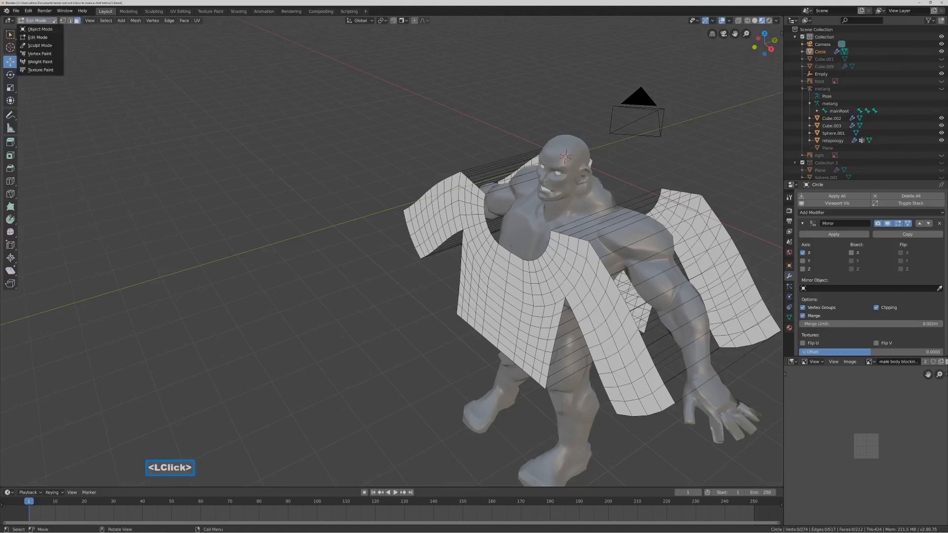
pyautogui.click(55, 30)
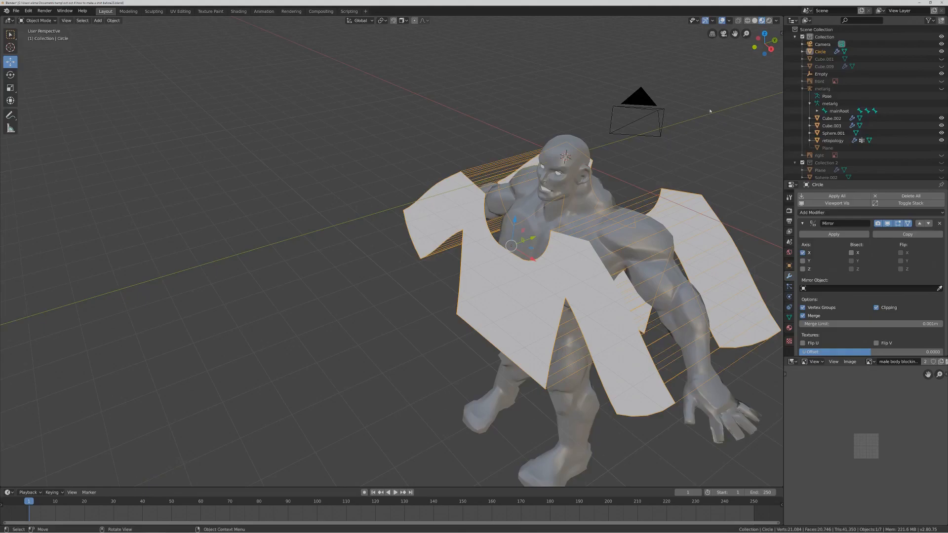
pyautogui.press('Pause')
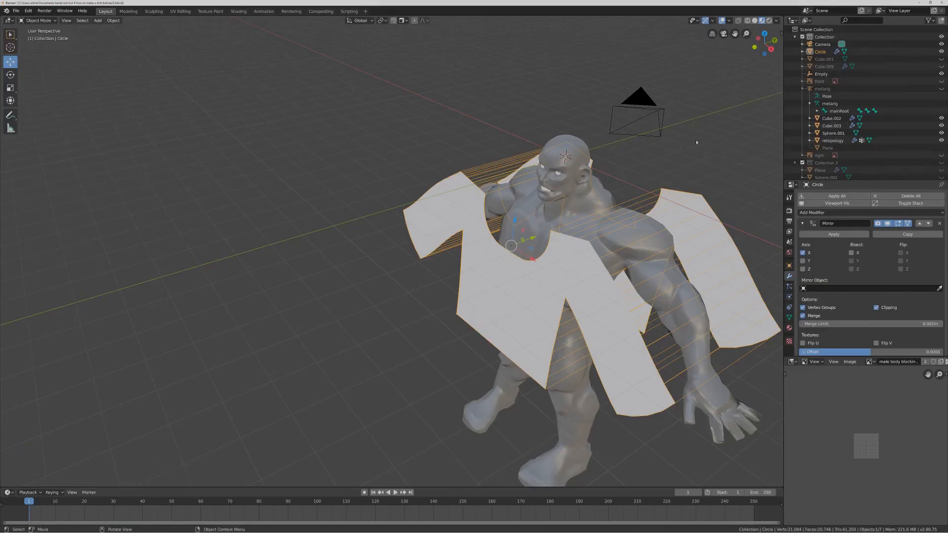
pyautogui.doubleClick(824, 51)
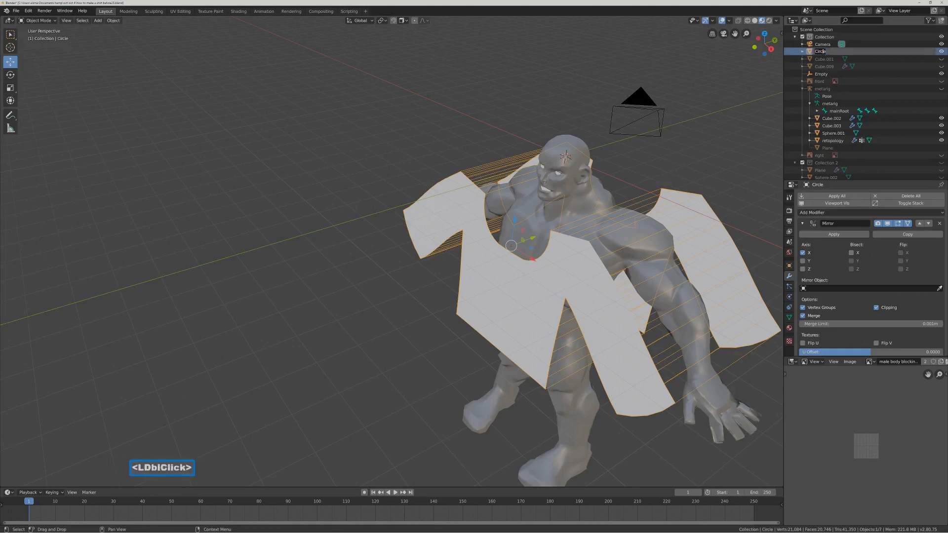
pyautogui.press('BackSpace')
pyautogui.write('low pol')
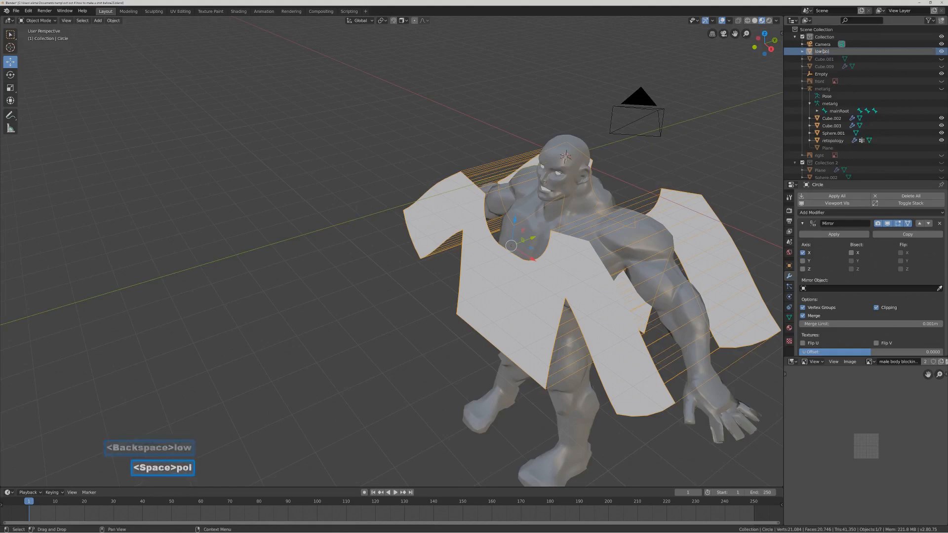
pyautogui.write('y shirt')
pyautogui.press('Return')
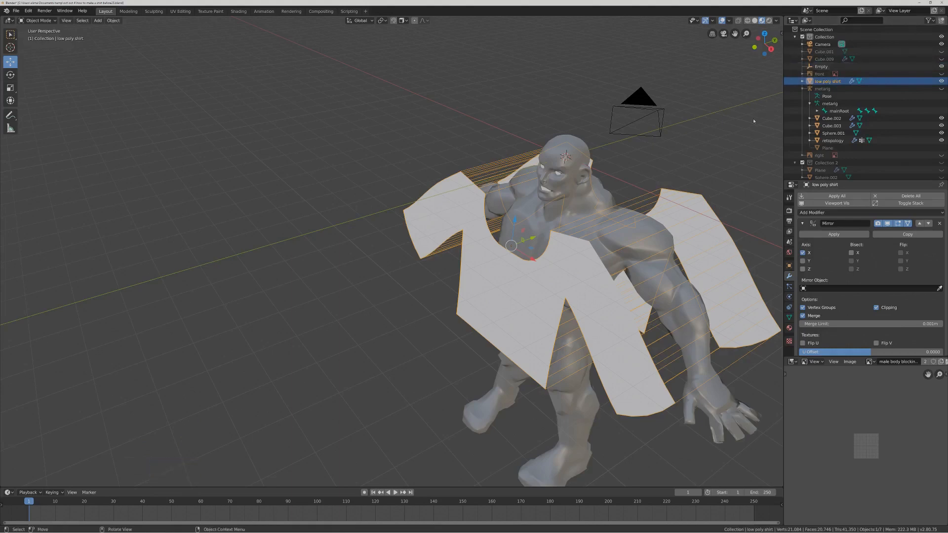
pyautogui.press('Pause')
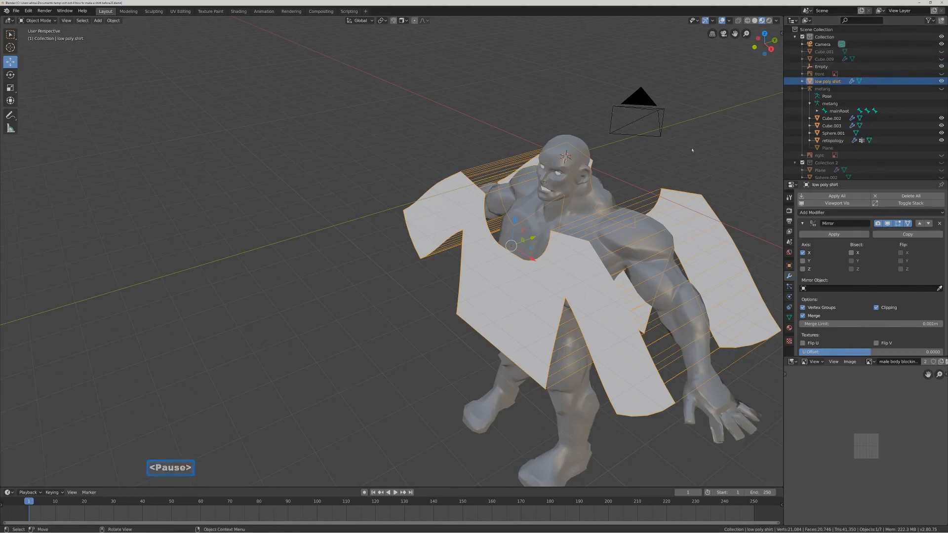
# Collapse the metarig hierarchy in the outliner and duplicate the low poly shirt in place.
pyautogui.click(802, 89)
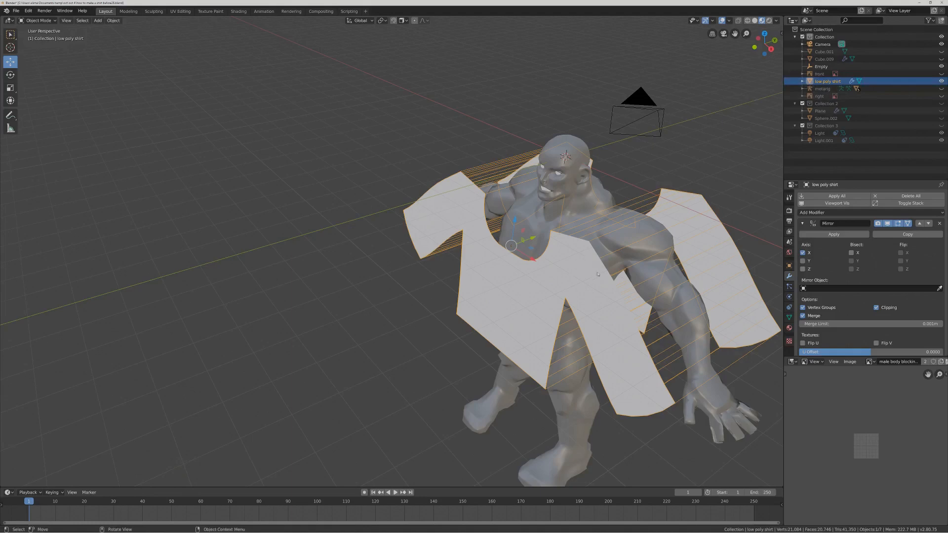
pyautogui.press('shift')
pyautogui.hotkey('shift', 'd')
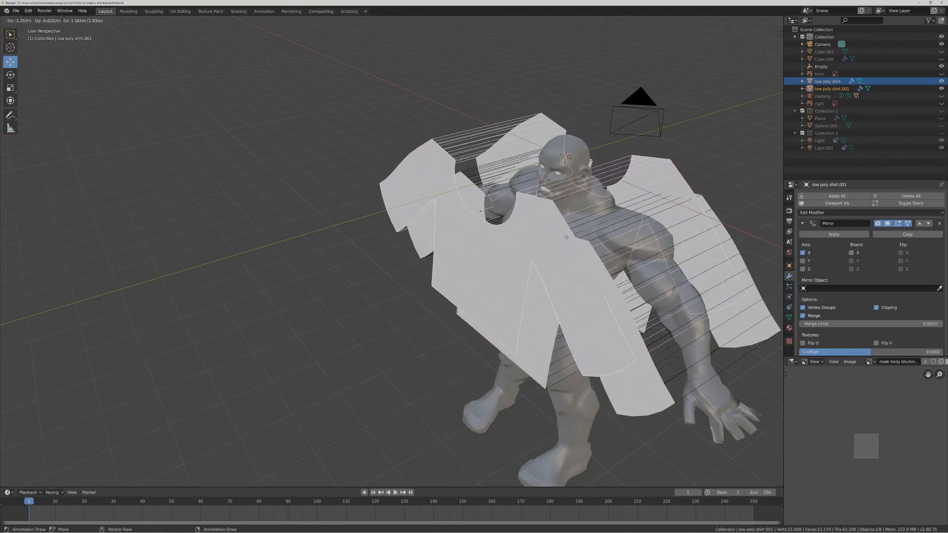
pyautogui.rightClick(567, 238)
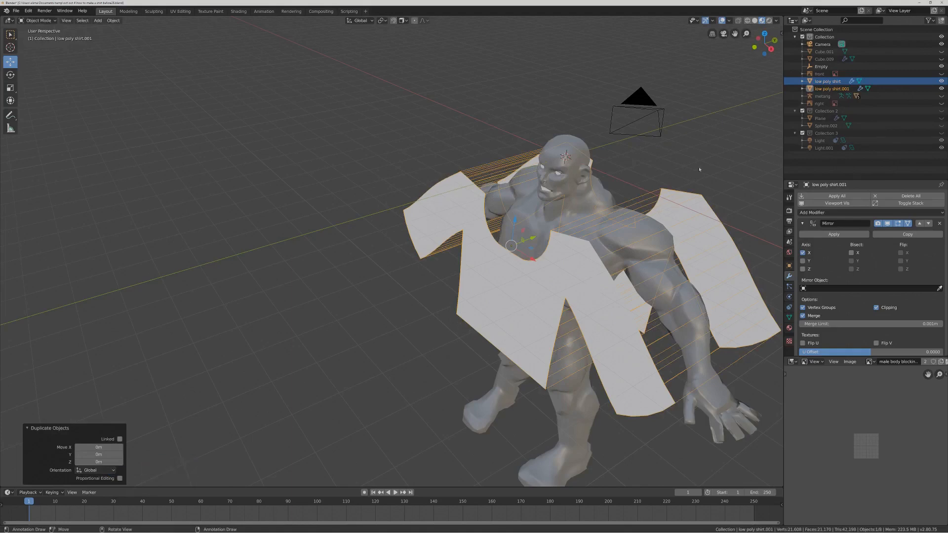
pyautogui.press('Pause')
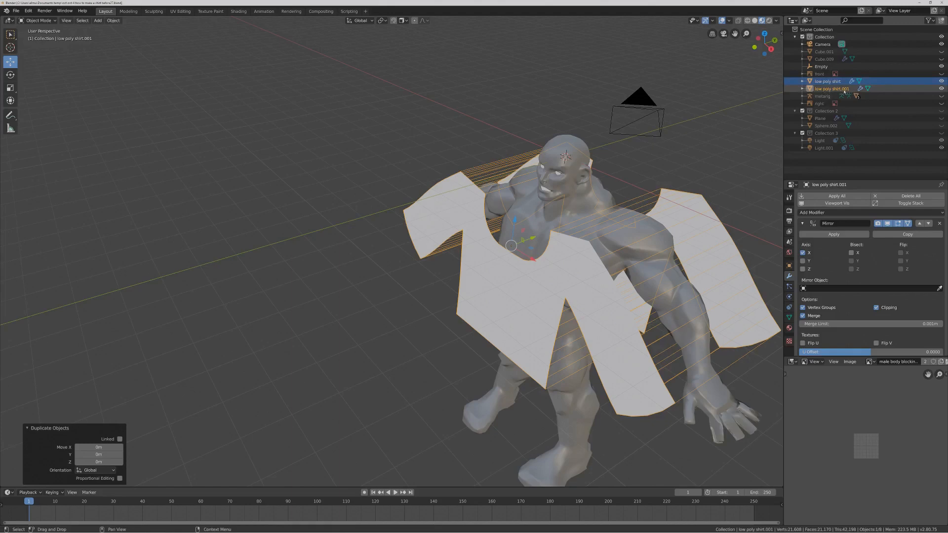
# Rename the duplicated shirt as "high poly shirt".
pyautogui.doubleClick(845, 90)
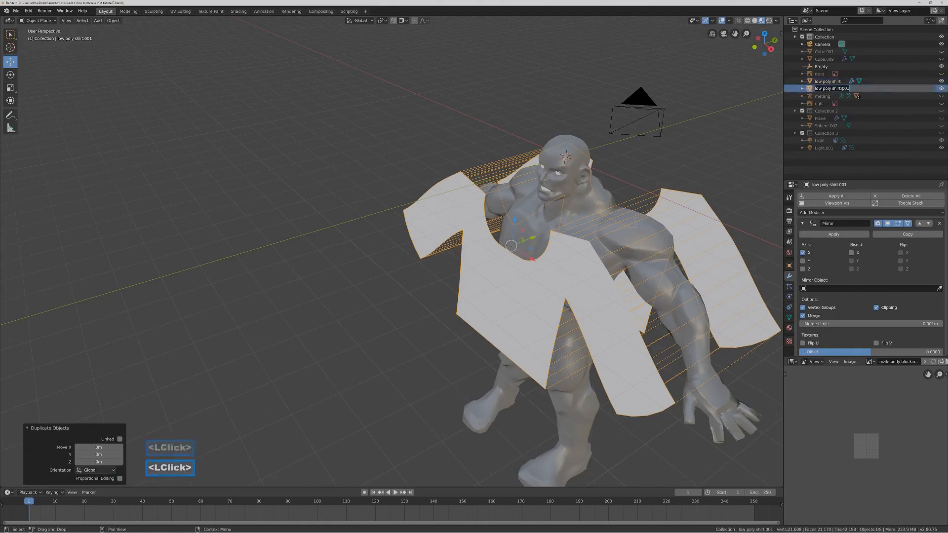
pyautogui.write('high p')
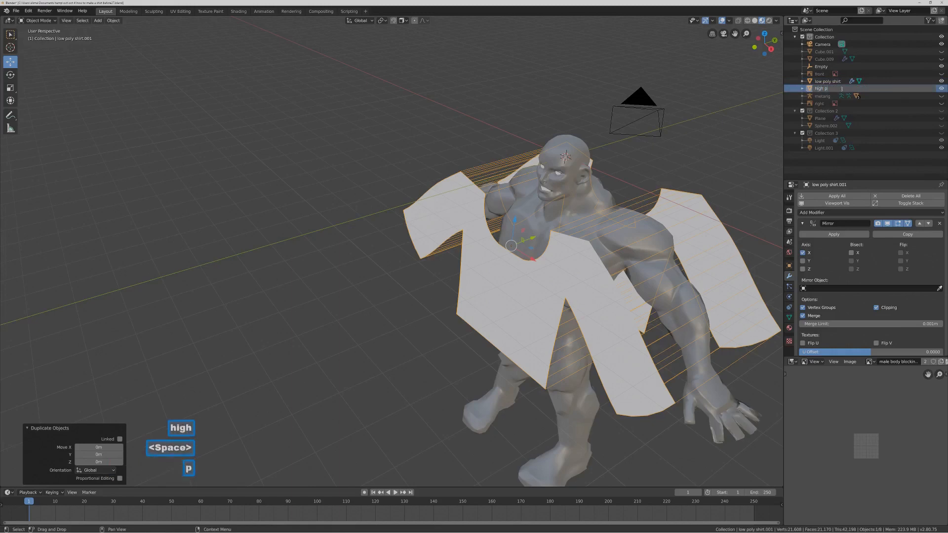
pyautogui.write('oly shirt')
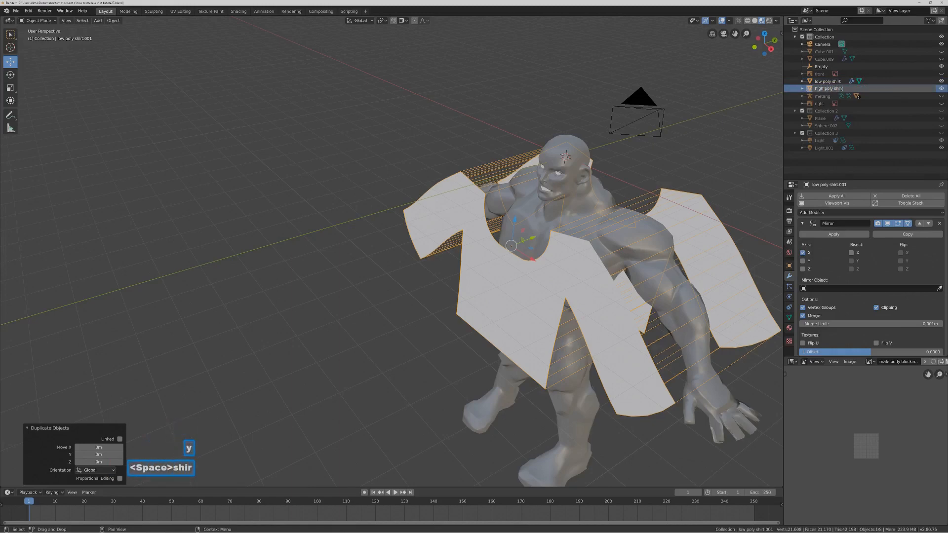
pyautogui.press('Return')
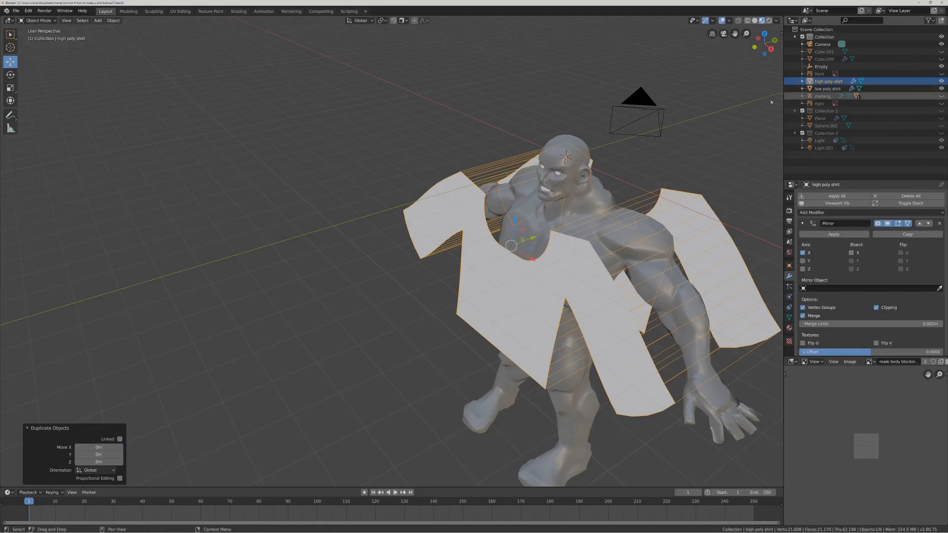
pyautogui.press('Pause')
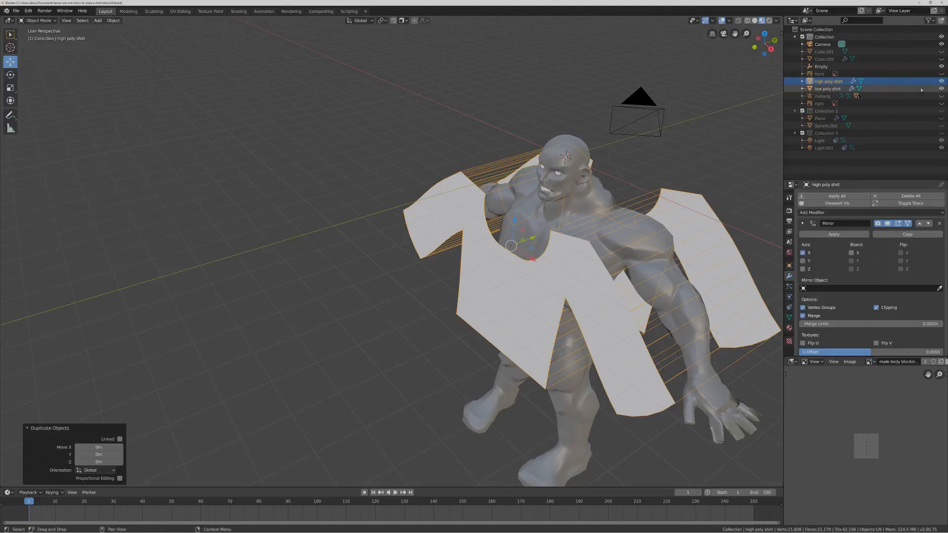
# With both shirts visible, apply the Mirror modifier on the low poly shirt and on the high poly shirt.
pyautogui.click(942, 89)
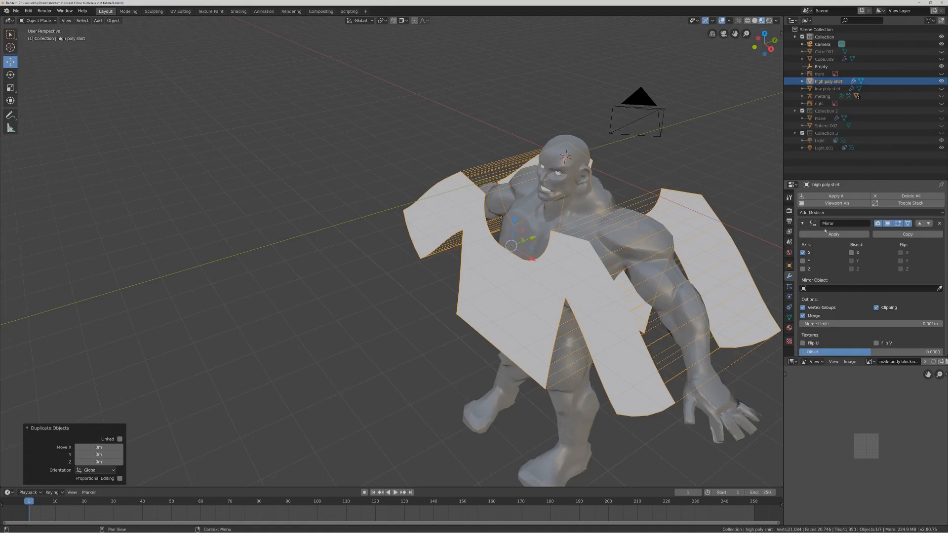
pyautogui.click(943, 89)
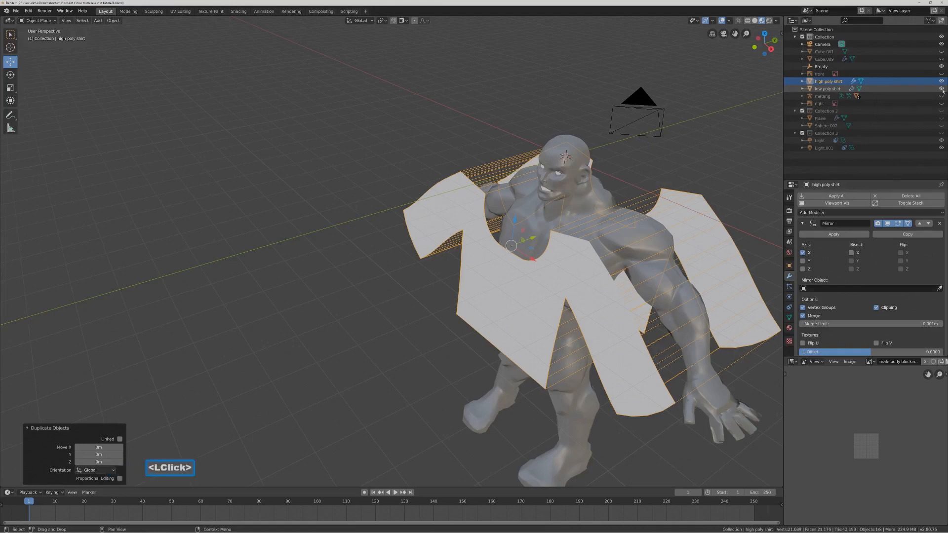
pyautogui.click(904, 89)
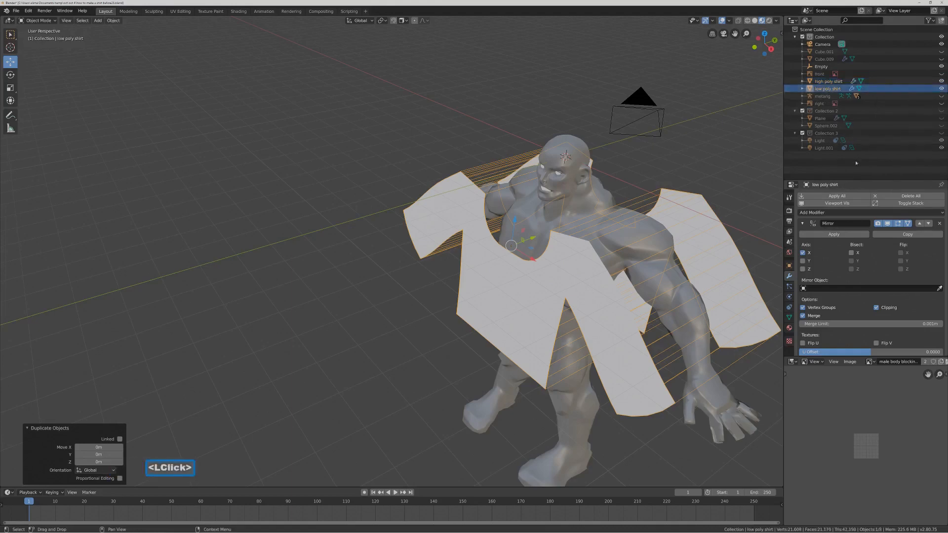
pyautogui.click(846, 234)
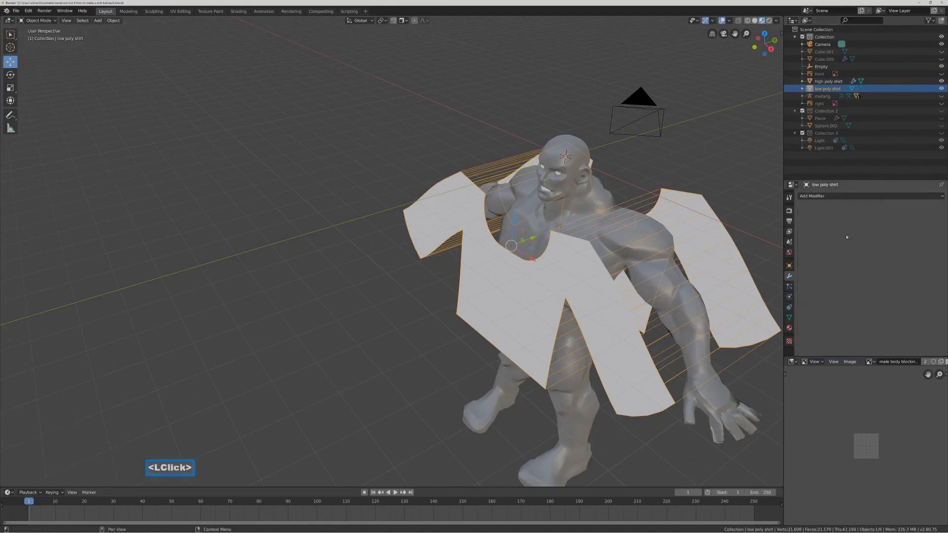
pyautogui.click(836, 82)
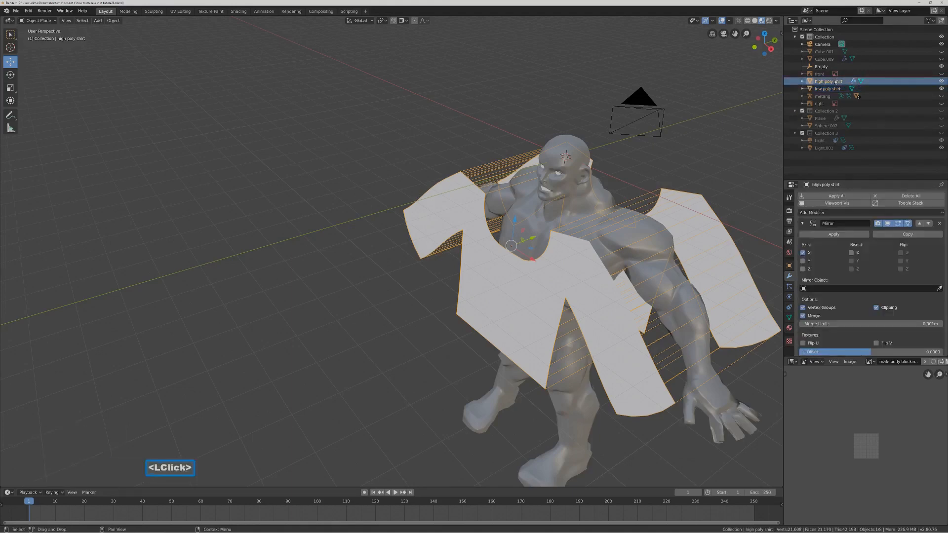
pyautogui.click(848, 234)
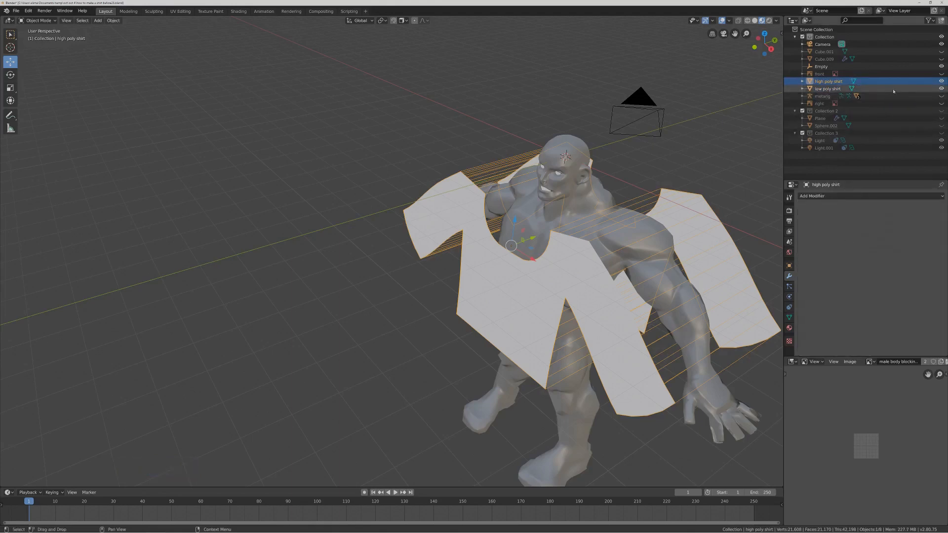
# Hide the low poly shirt and add a Subdivision Surface modifier to the high poly shirt.
pyautogui.click(941, 89)
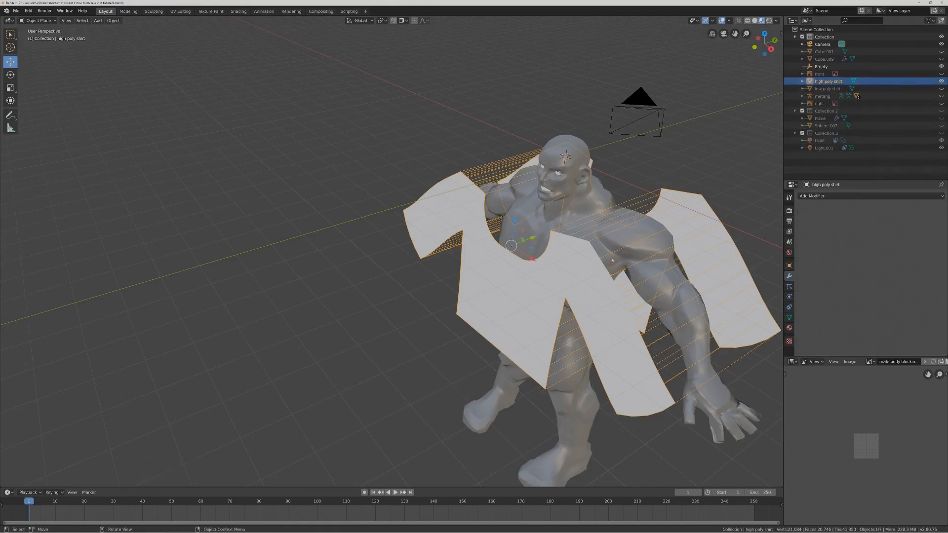
pyautogui.click(590, 279)
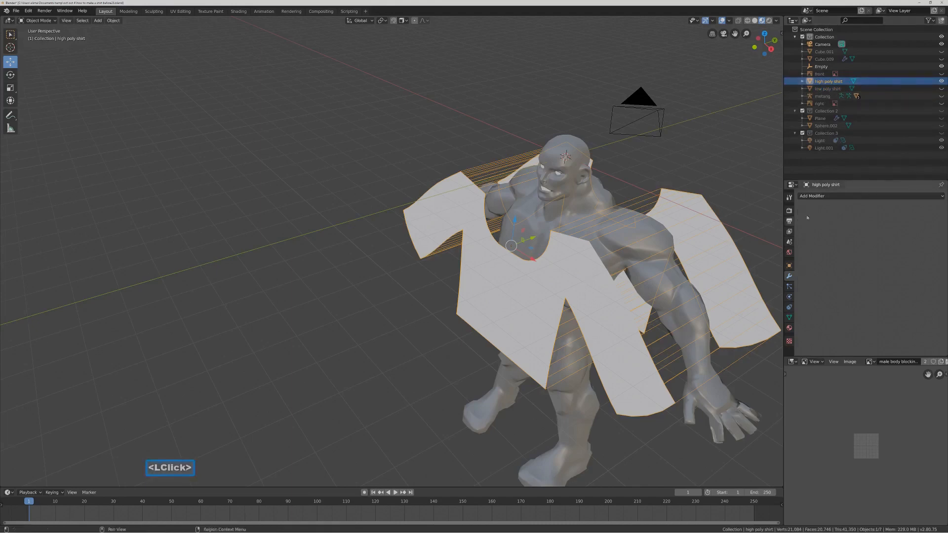
pyautogui.click(942, 197)
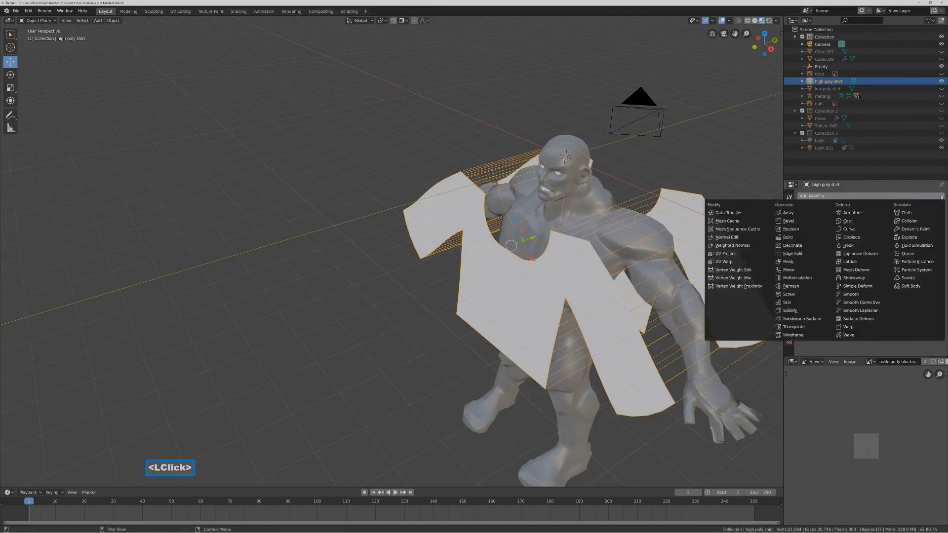
pyautogui.click(829, 319)
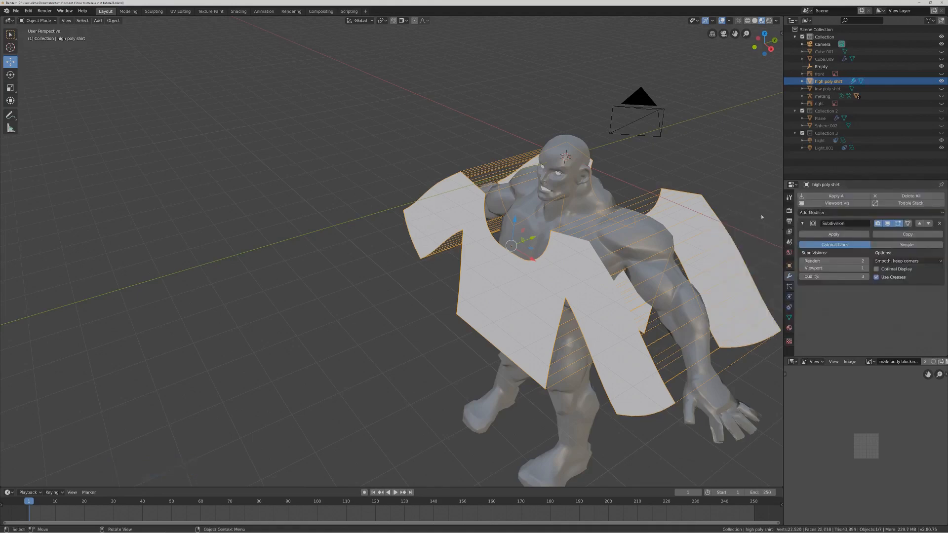
pyautogui.press('Pause')
# Enable Cloth physics on the high poly shirt and Collision physics on the character's retopology body mesh.
pyautogui.click(790, 297)
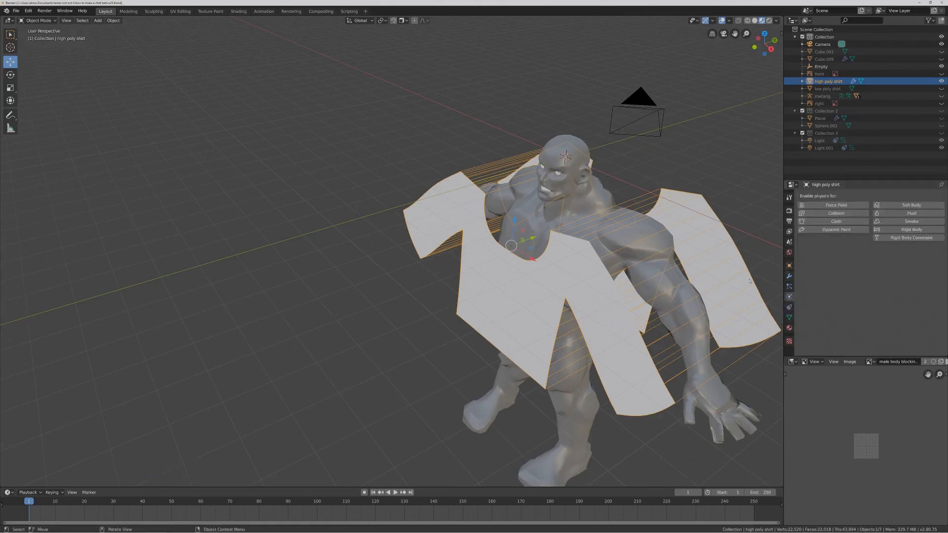
pyautogui.click(849, 223)
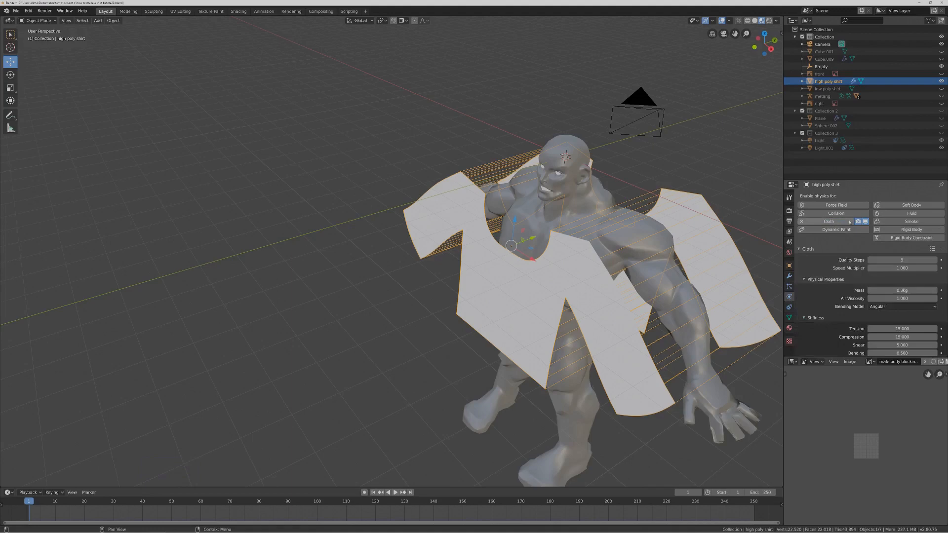
pyautogui.click(730, 403)
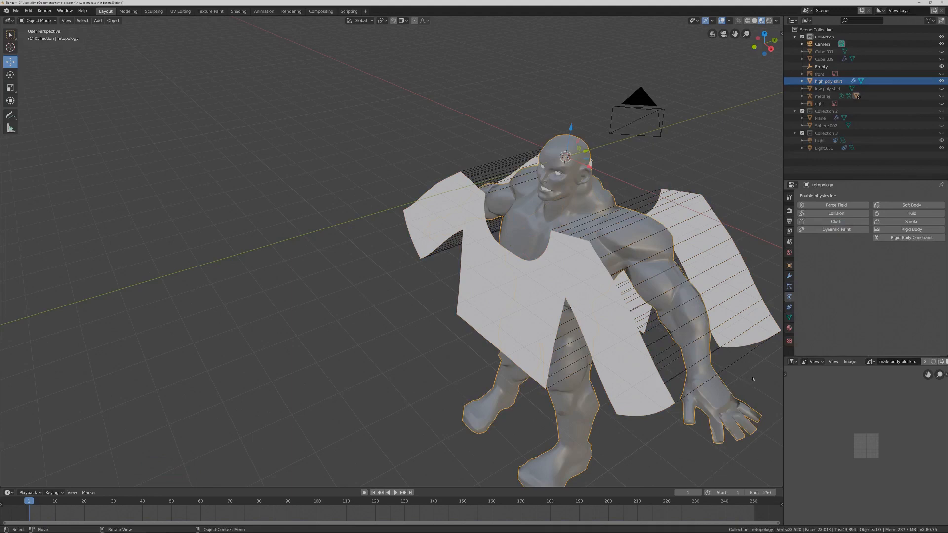
pyautogui.click(856, 214)
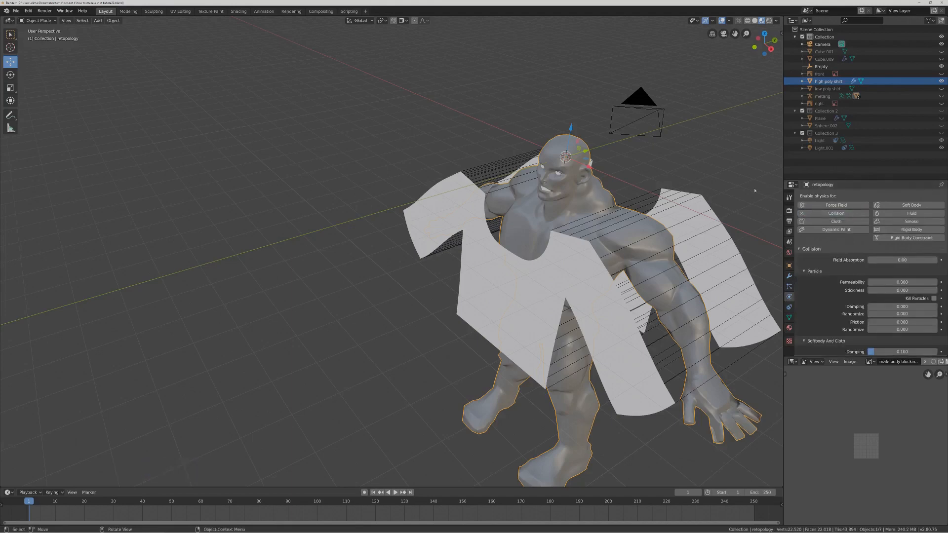
pyautogui.press('Pause')
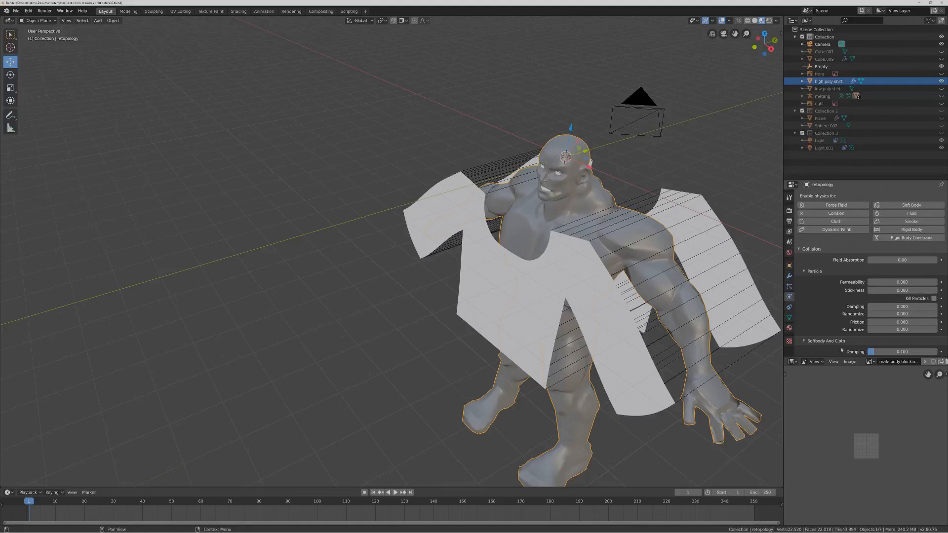
pyautogui.scroll(-1, 842, 351)
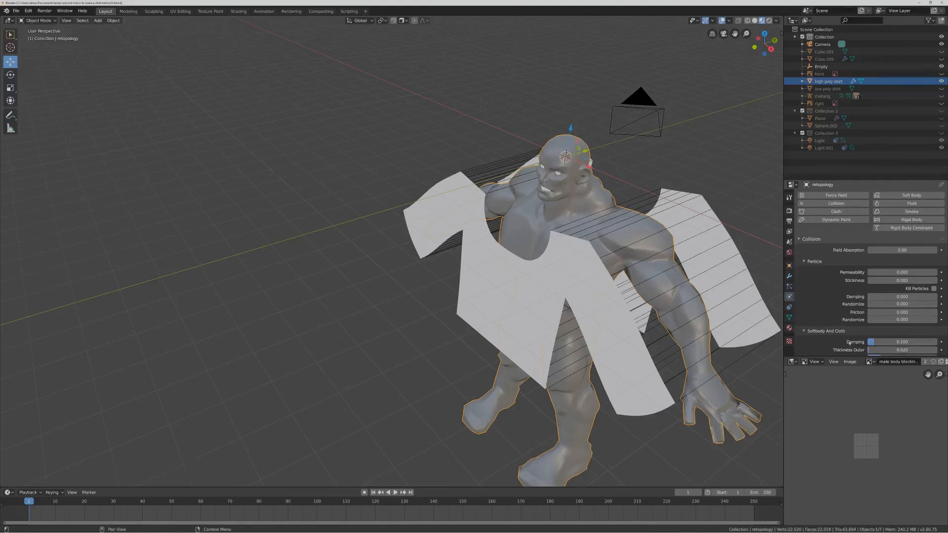
# Set the body mesh's Softbody and Cloth collision damping to 1.000.
pyautogui.scroll(-1, 854, 344)
pyautogui.click(904, 333)
pyautogui.moveTo(904, 332); pyautogui.dragTo(938, 333)
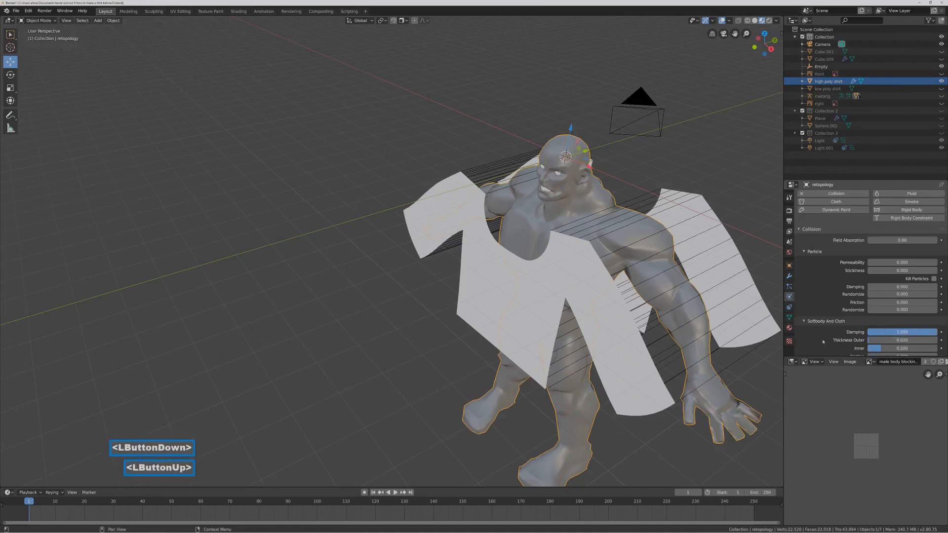
# Set both the outer and inner collision thickness of the body mesh to 0.001.
pyautogui.scroll(-1, 816, 340)
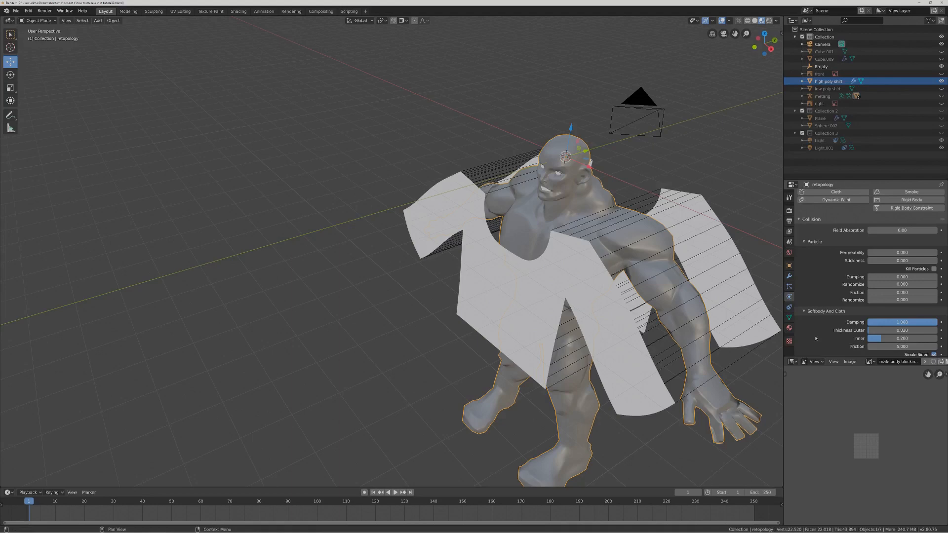
pyautogui.click(870, 330)
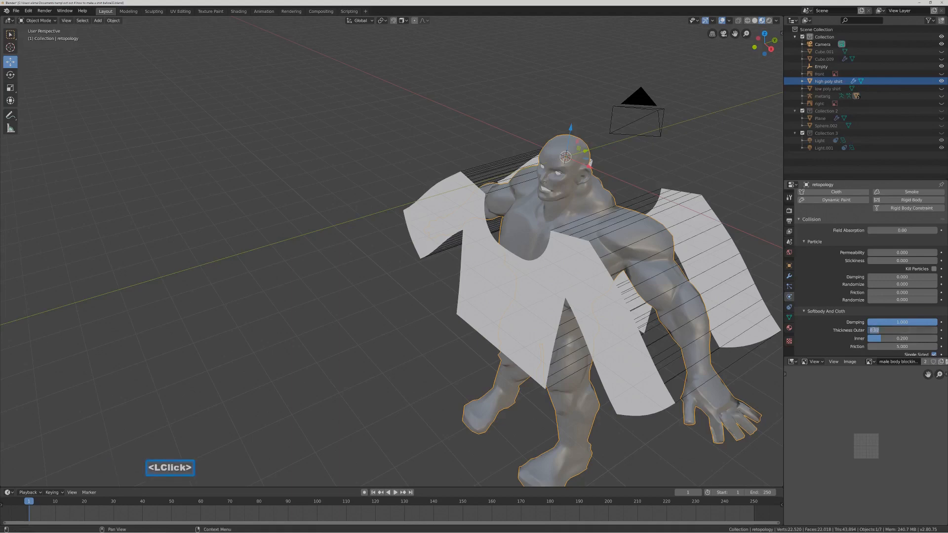
pyautogui.write('0.00')
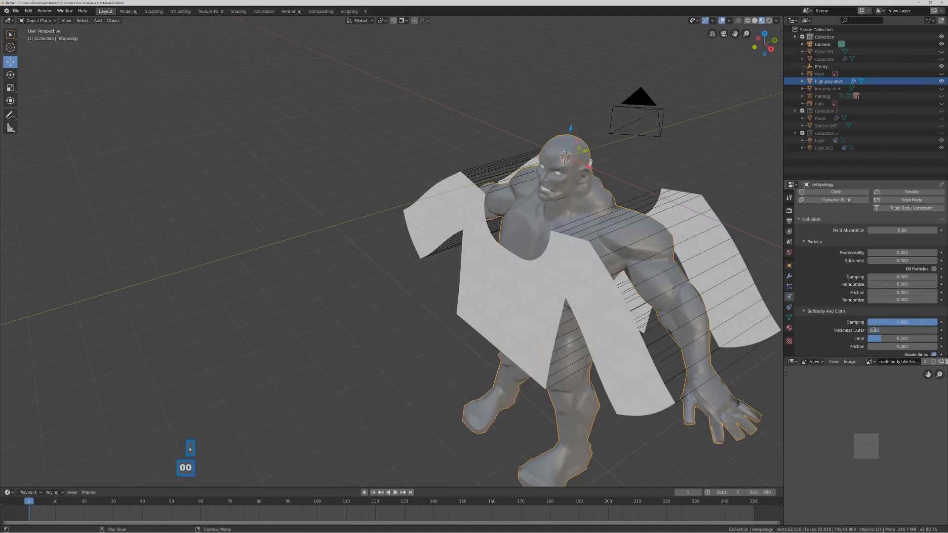
pyautogui.write('1')
pyautogui.press('Return')
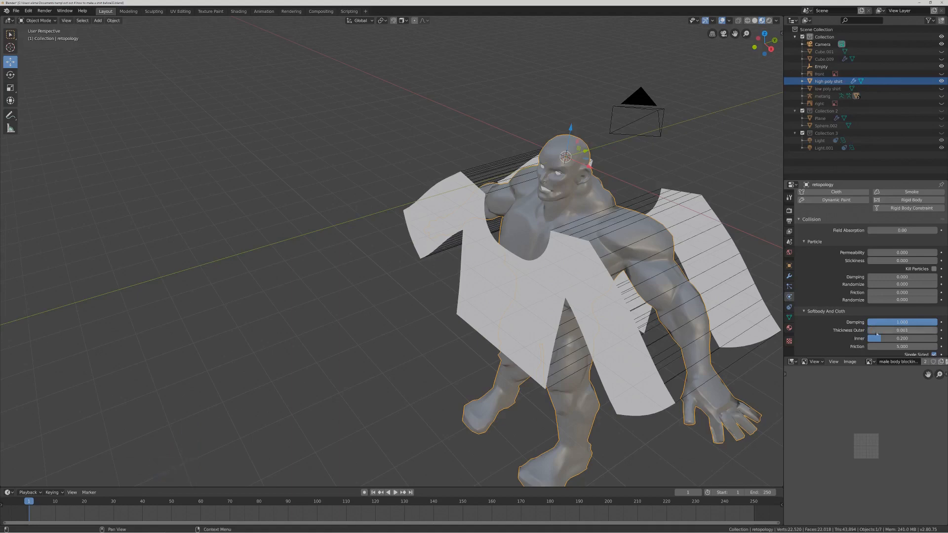
pyautogui.click(882, 337)
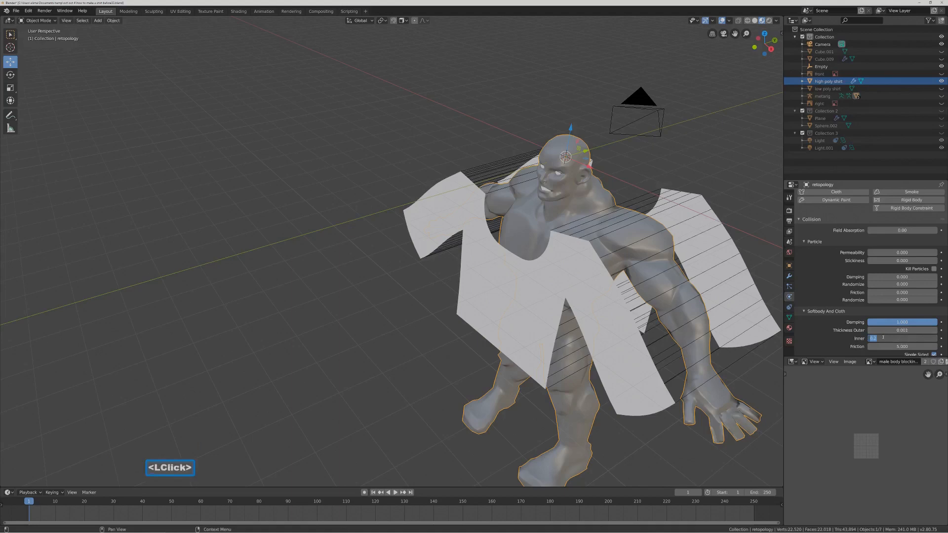
pyautogui.write('0')
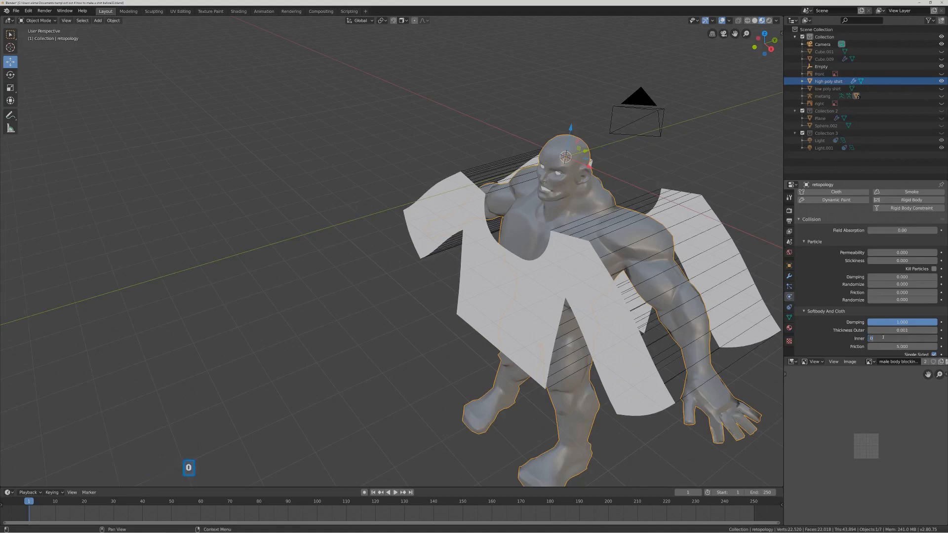
pyautogui.write('.001')
pyautogui.press('Return')
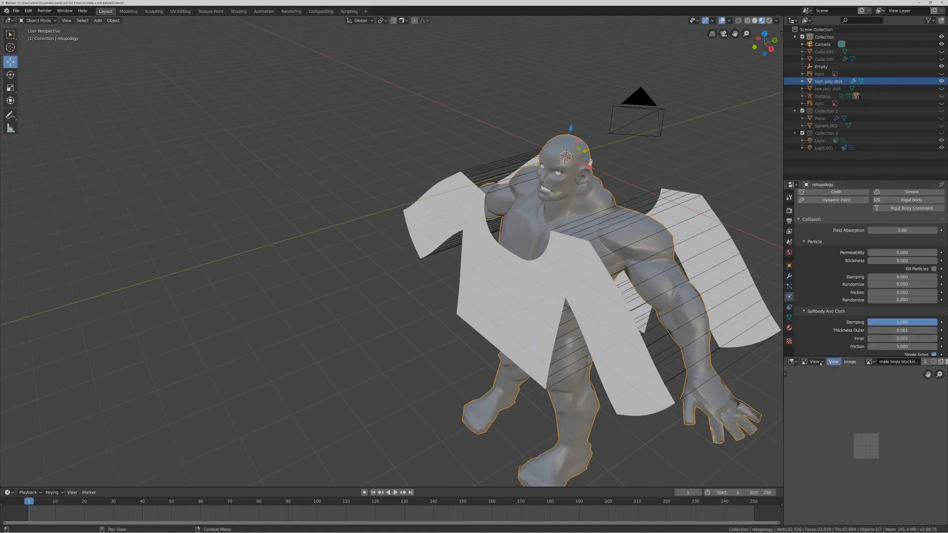
pyautogui.press('Pause')
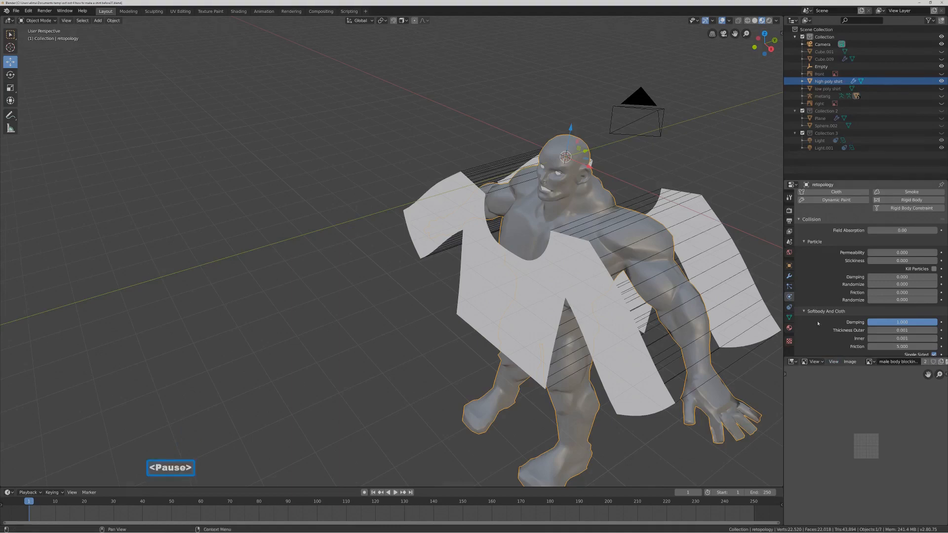
pyautogui.scroll(-4, 818, 323)
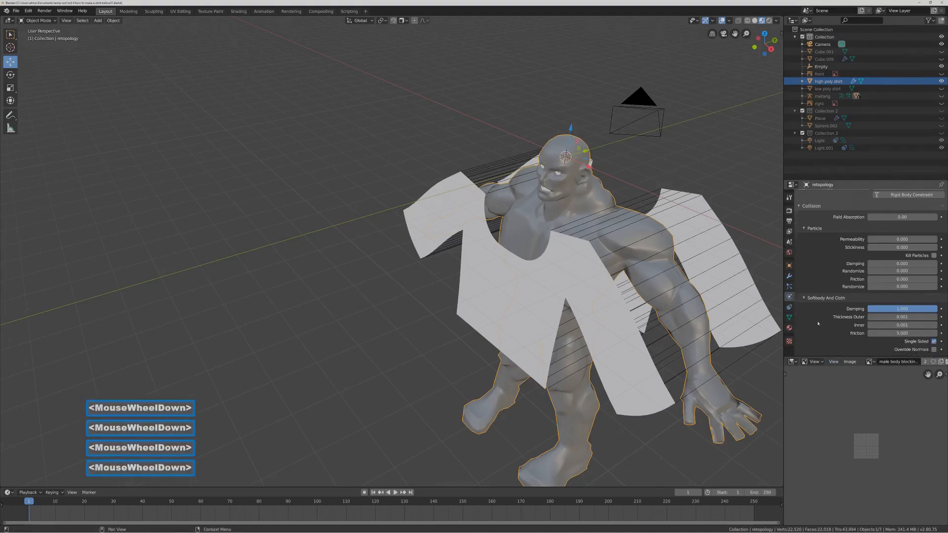
# Enable Sewing in the high poly shirt's cloth Shape settings and set the maximum sewing force to 25.
pyautogui.click(634, 359)
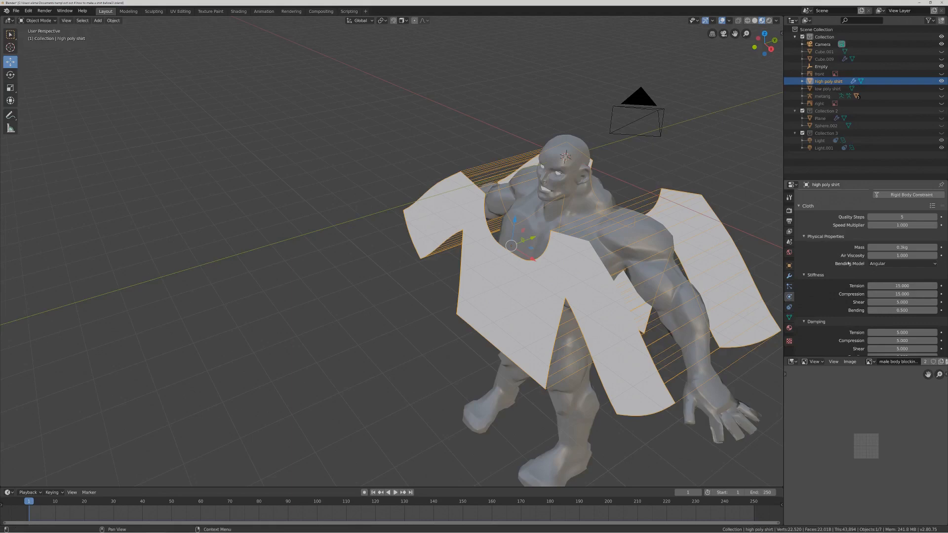
pyautogui.scroll(-1, 877, 278)
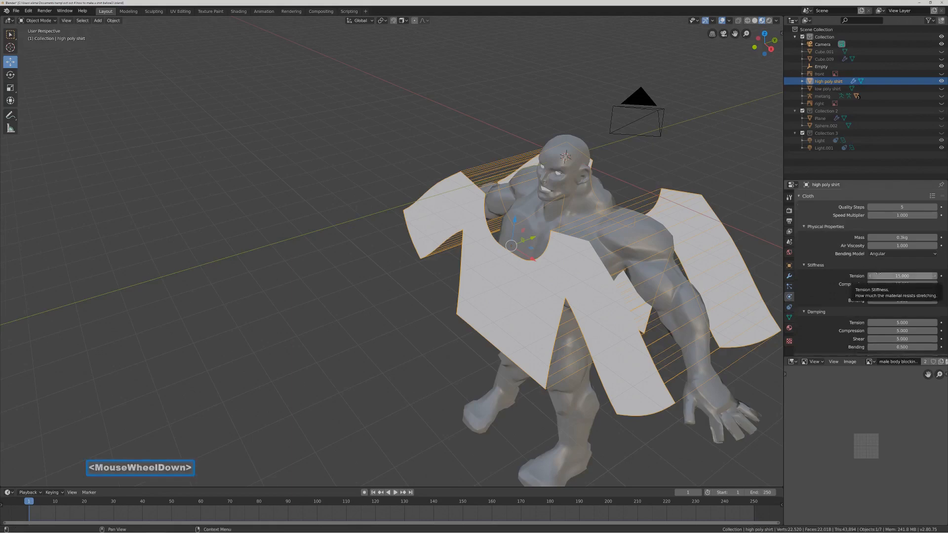
pyautogui.scroll(-1, 877, 273)
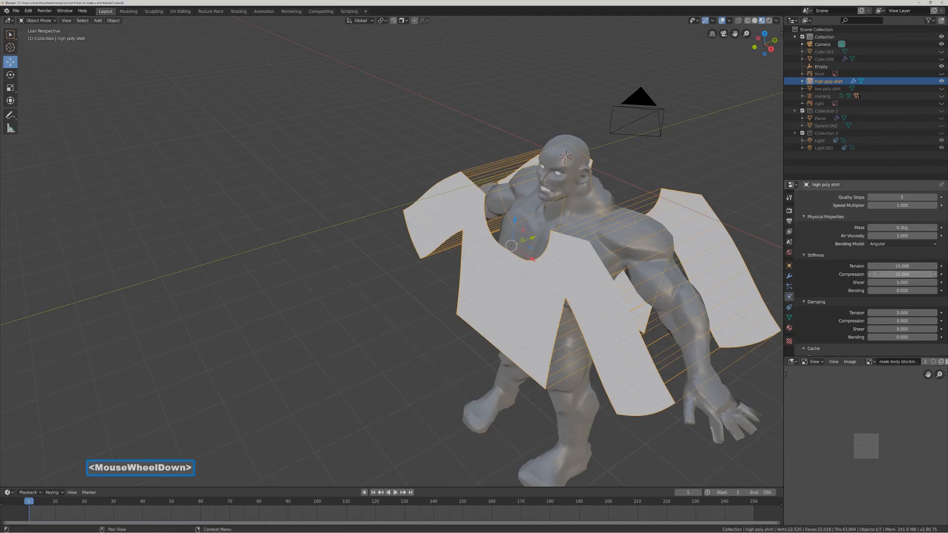
pyautogui.scroll(-1, 878, 274)
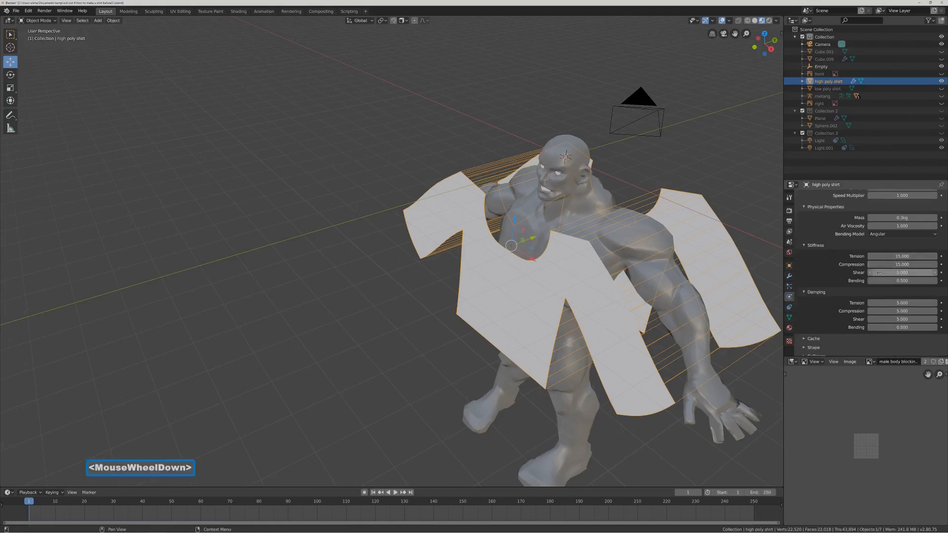
pyautogui.scroll(2, 878, 273)
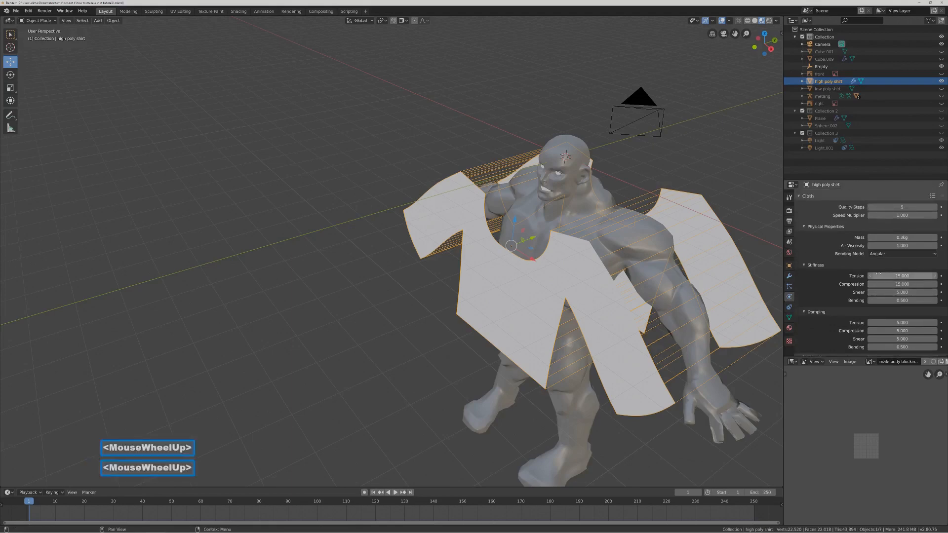
pyautogui.scroll(1, 879, 274)
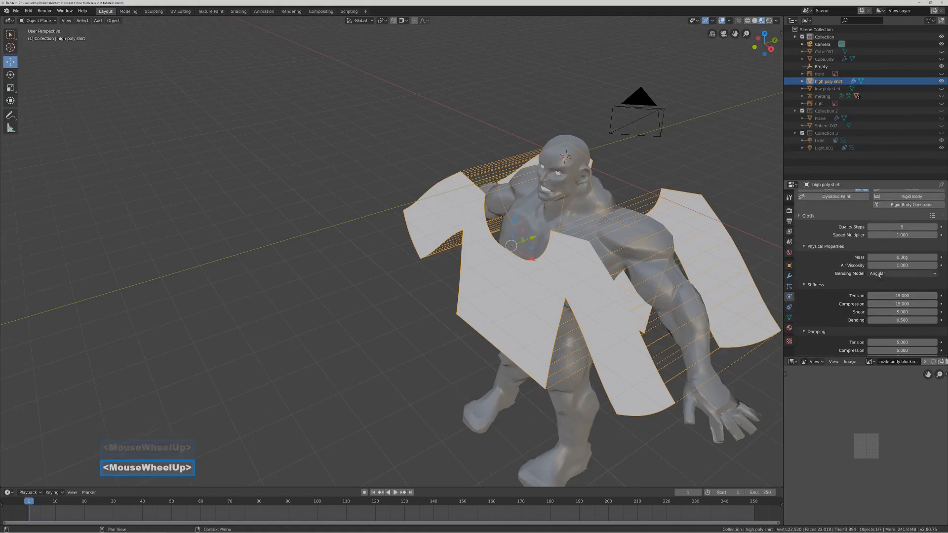
pyautogui.scroll(3, 879, 275)
pyautogui.scroll(-1, 880, 275)
pyautogui.scroll(-5, 881, 274)
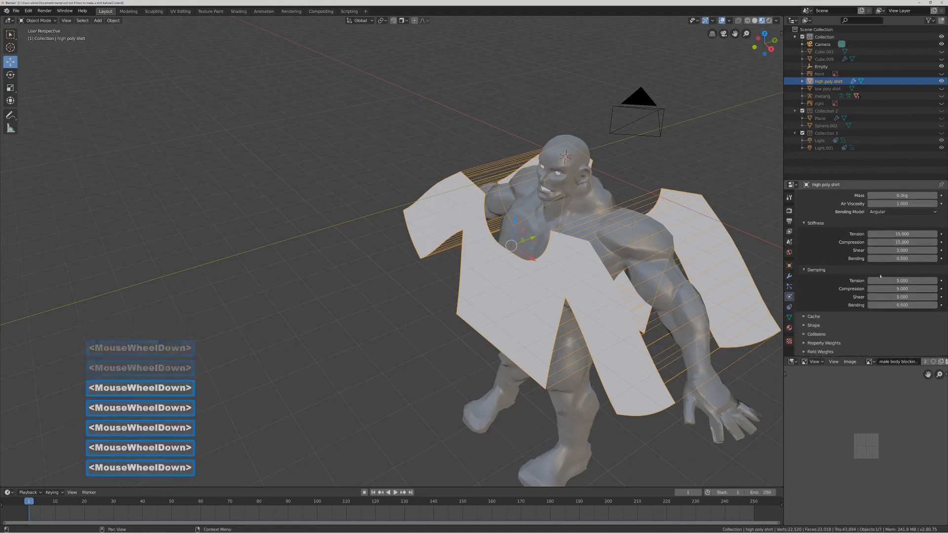
pyautogui.click(806, 327)
pyautogui.scroll(-4, 879, 307)
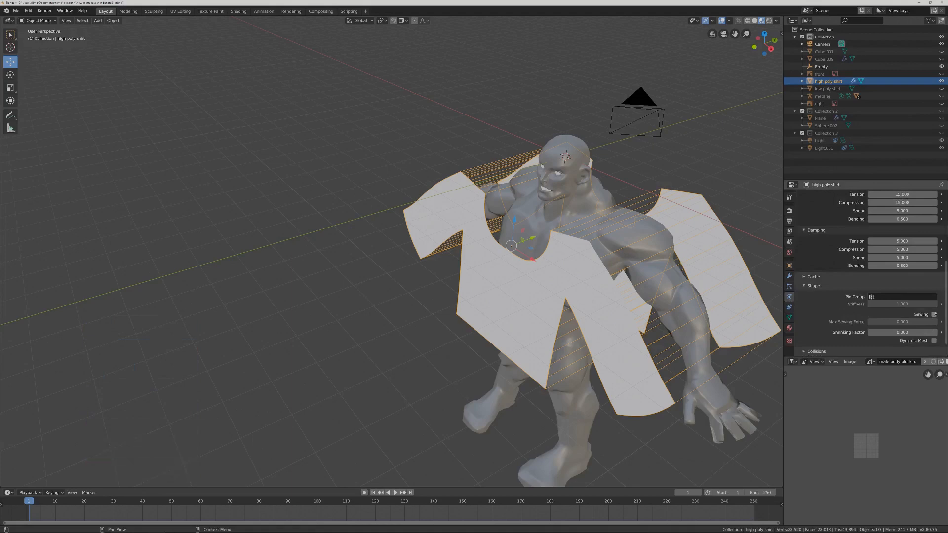
pyautogui.click(934, 314)
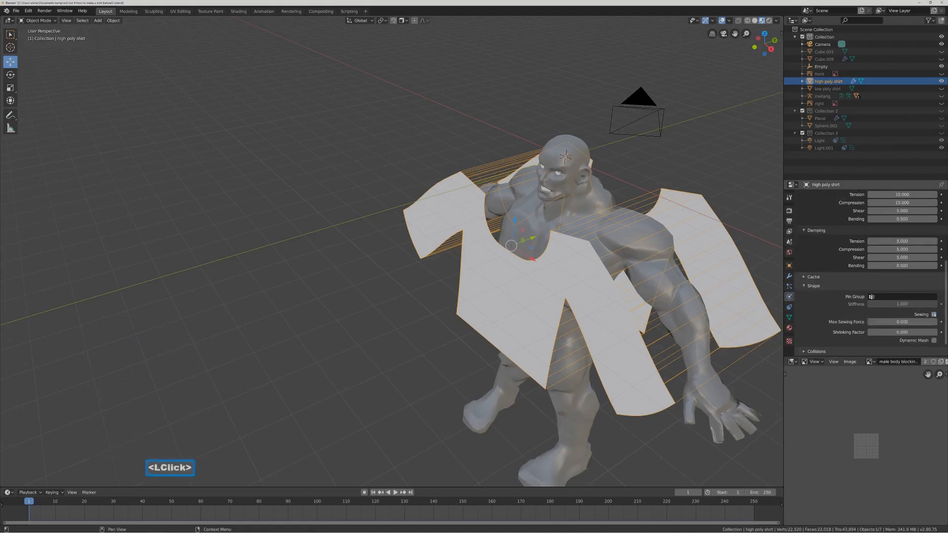
pyautogui.click(898, 322)
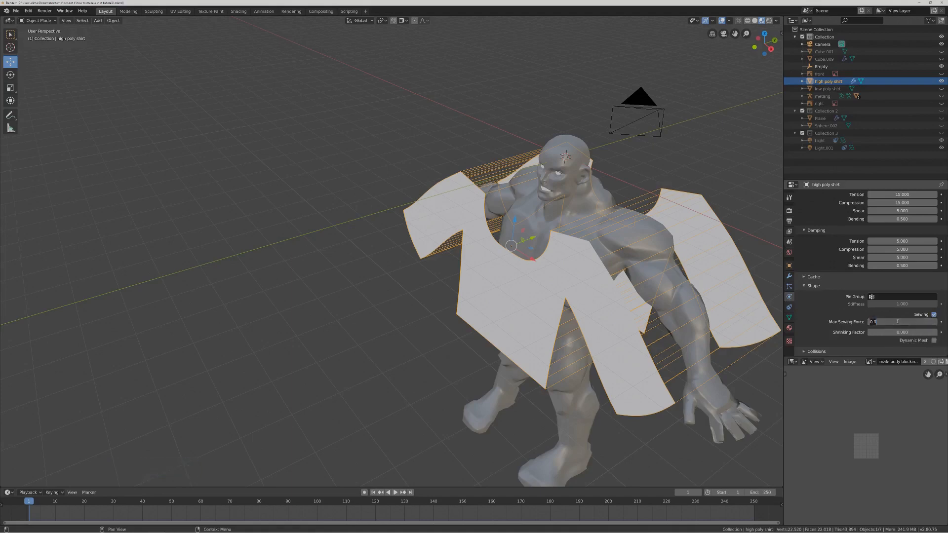
pyautogui.write('2')
pyautogui.press('Return')
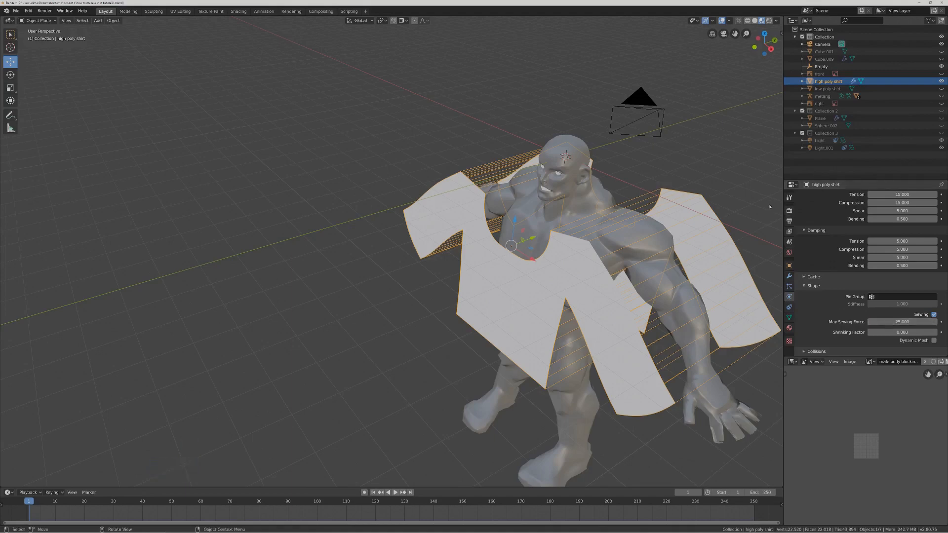
pyautogui.press('Pause')
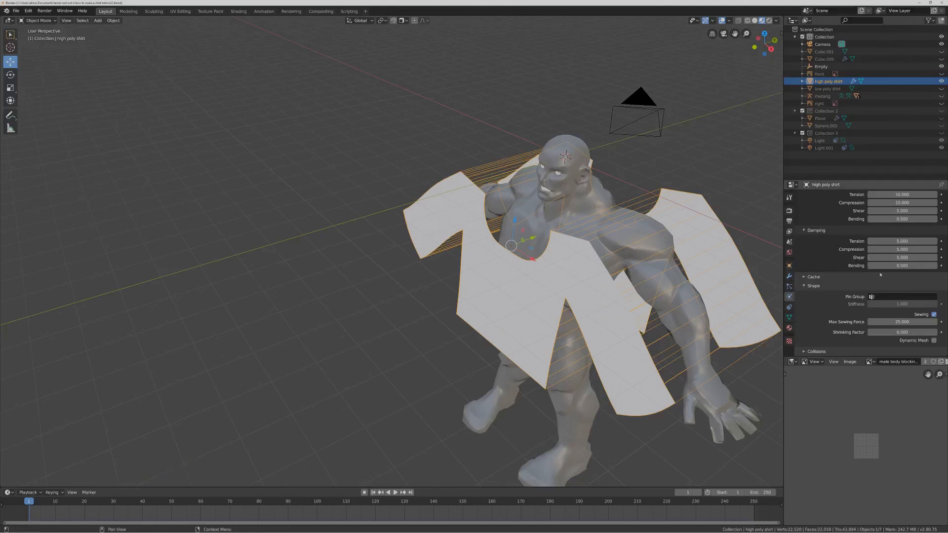
# Enable Self Collisions in the high poly shirt's cloth collision settings.
pyautogui.scroll(-2, 880, 275)
pyautogui.scroll(-1, 880, 275)
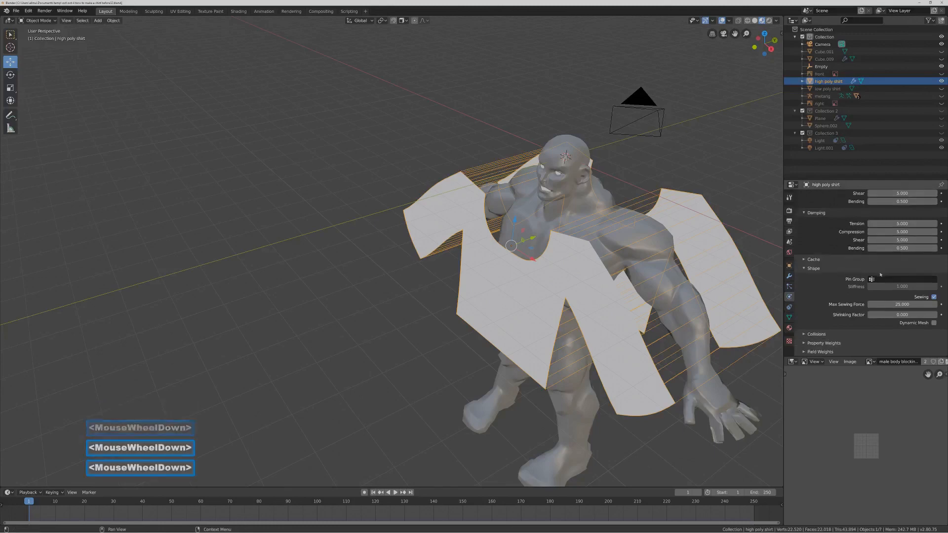
pyautogui.click(804, 335)
pyautogui.scroll(-5, 833, 325)
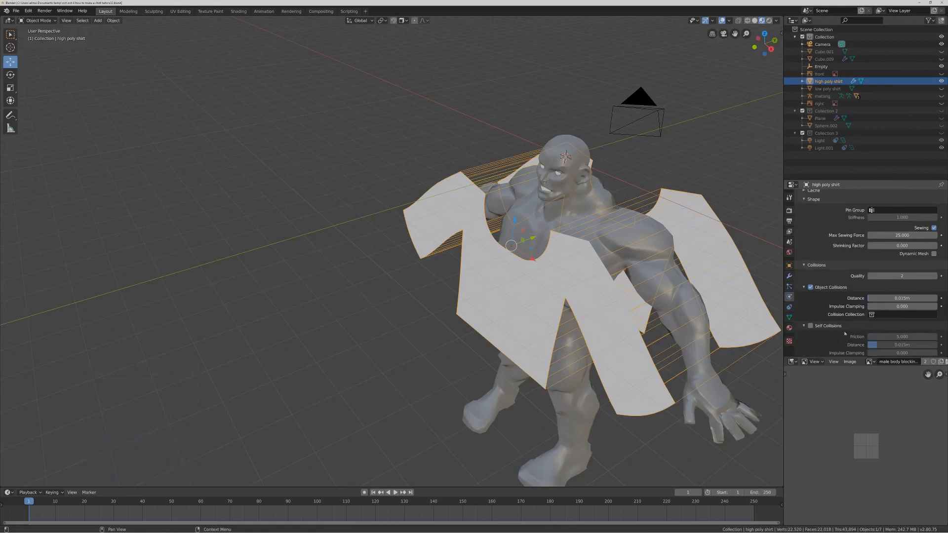
pyautogui.click(811, 327)
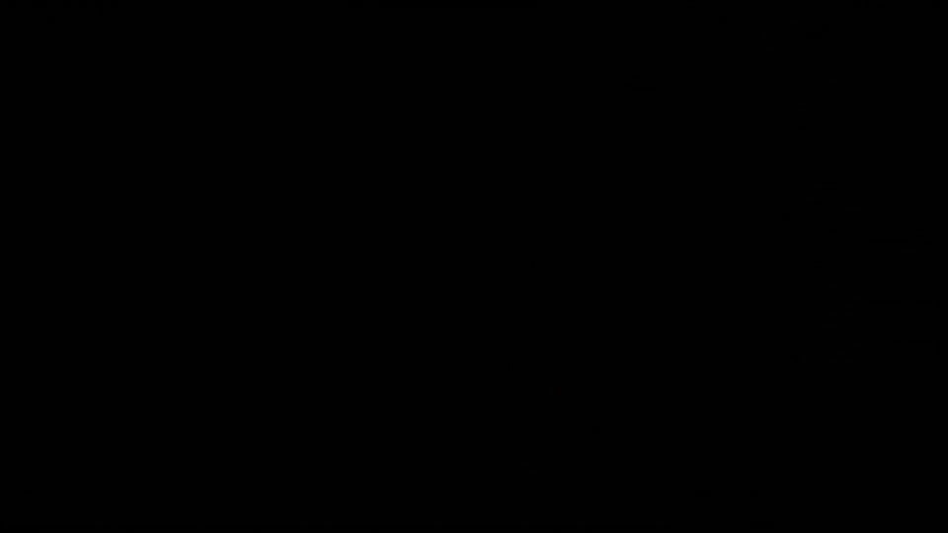
pyautogui.press('Pause')
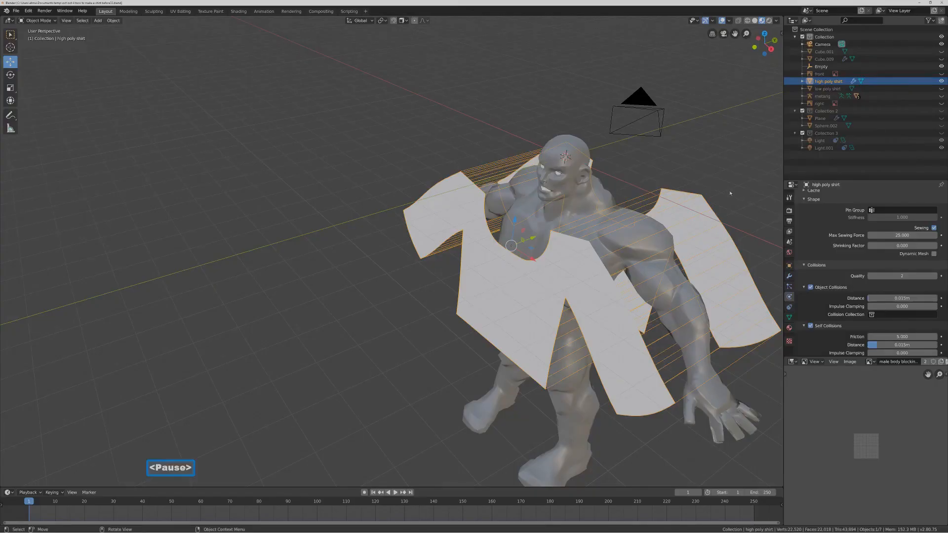
# Show the whole character and shirt from the front and switch the viewport to Solid shading.
pyautogui.scroll(-3, 731, 193)
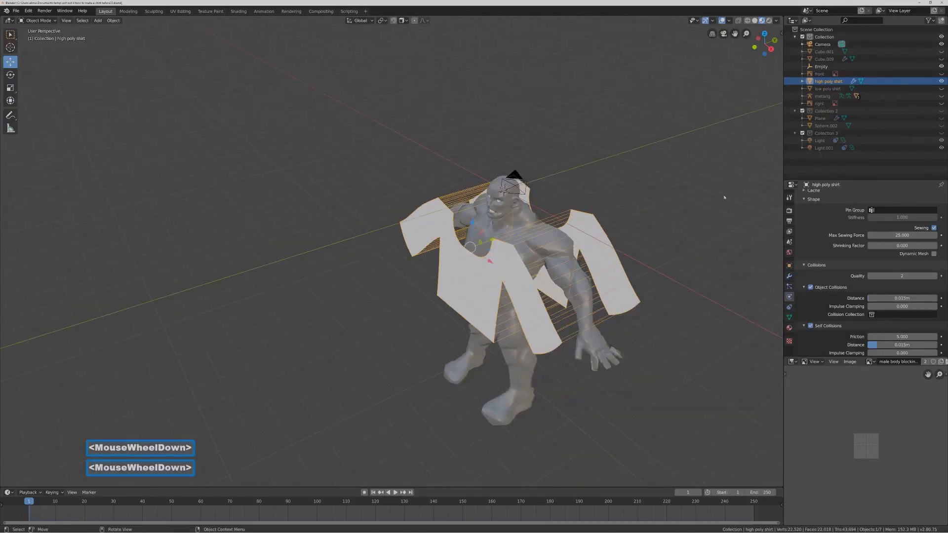
pyautogui.scroll(-1, 711, 208)
pyautogui.moveTo(602, 245); pyautogui.dragTo(623, 222, button='middle')
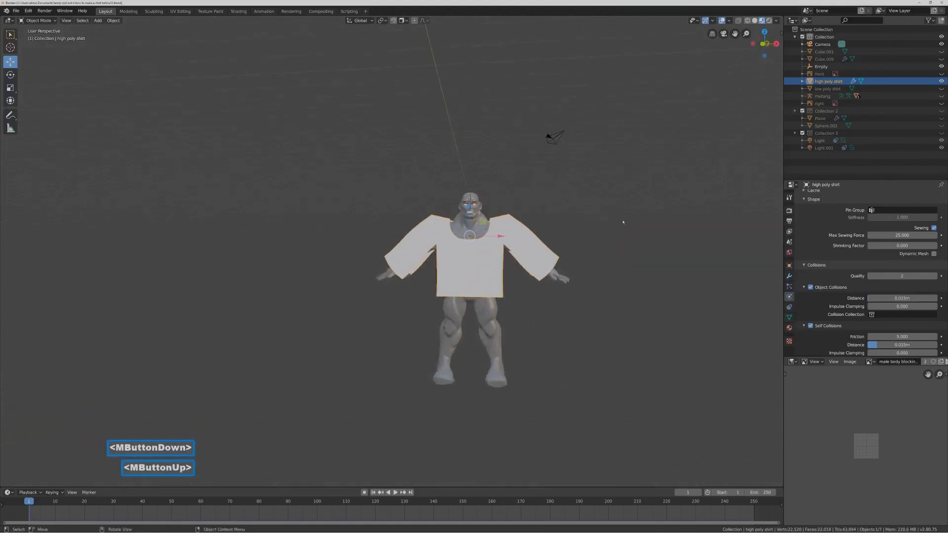
pyautogui.click(755, 22)
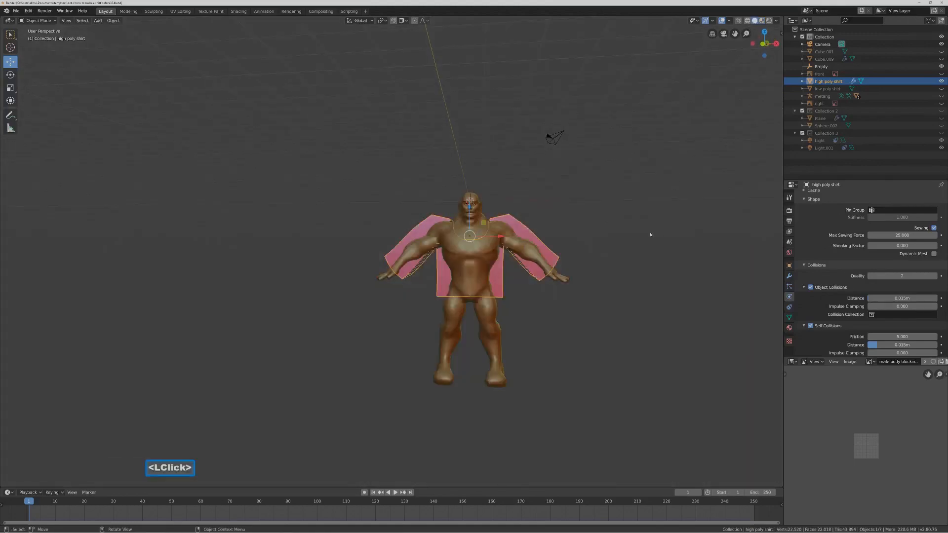
# Disable the In Front viewport display option for the character's retopology body mesh, then deselect it.
pyautogui.click(541, 255)
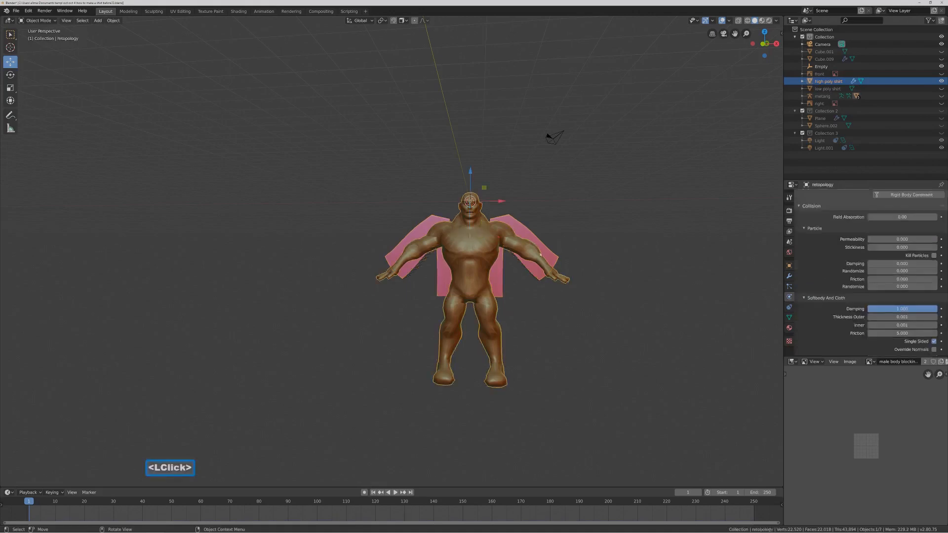
pyautogui.click(790, 266)
pyautogui.scroll(-2, 864, 277)
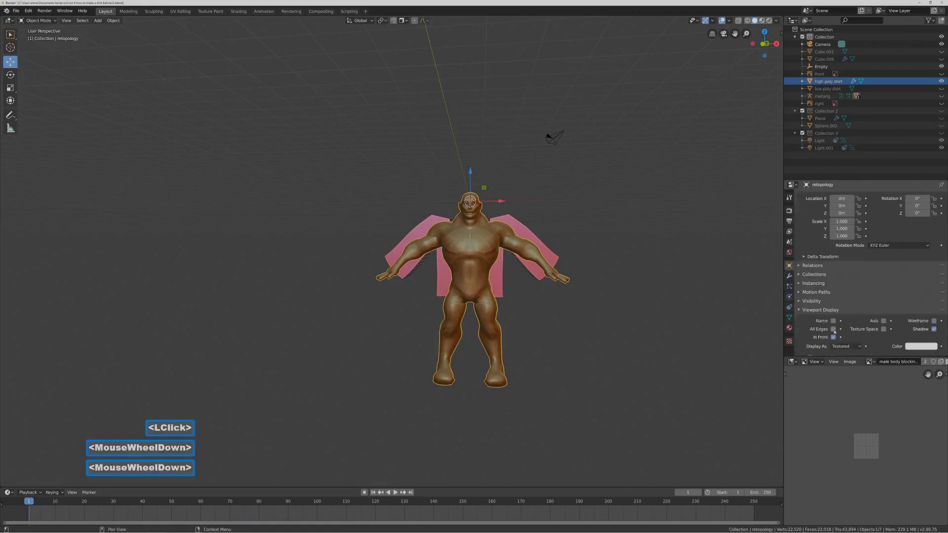
pyautogui.click(834, 337)
pyautogui.moveTo(652, 297); pyautogui.dragTo(651, 303, button='middle')
pyautogui.click(633, 264)
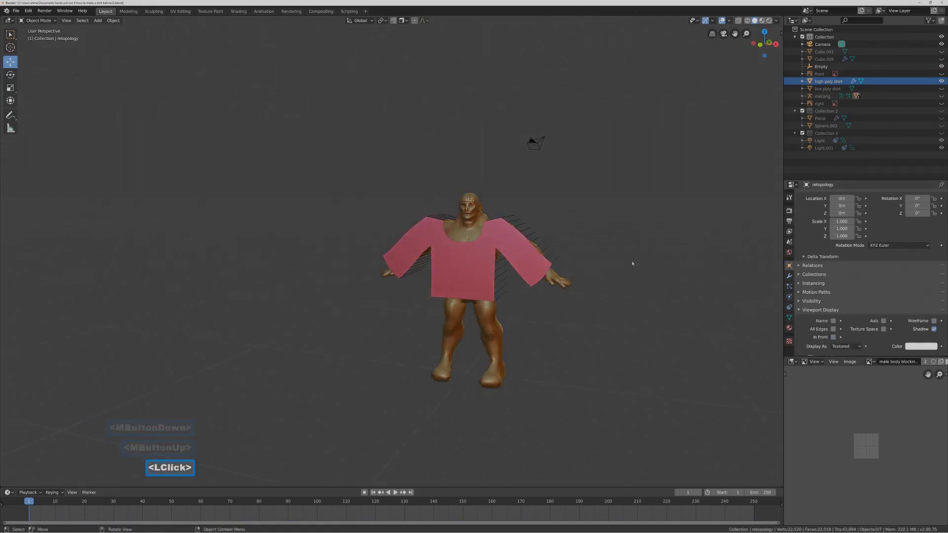
# Play the cloth simulation from a front view and stop it at about frame 37.
pyautogui.moveTo(441, 451); pyautogui.dragTo(451, 448, button='middle')
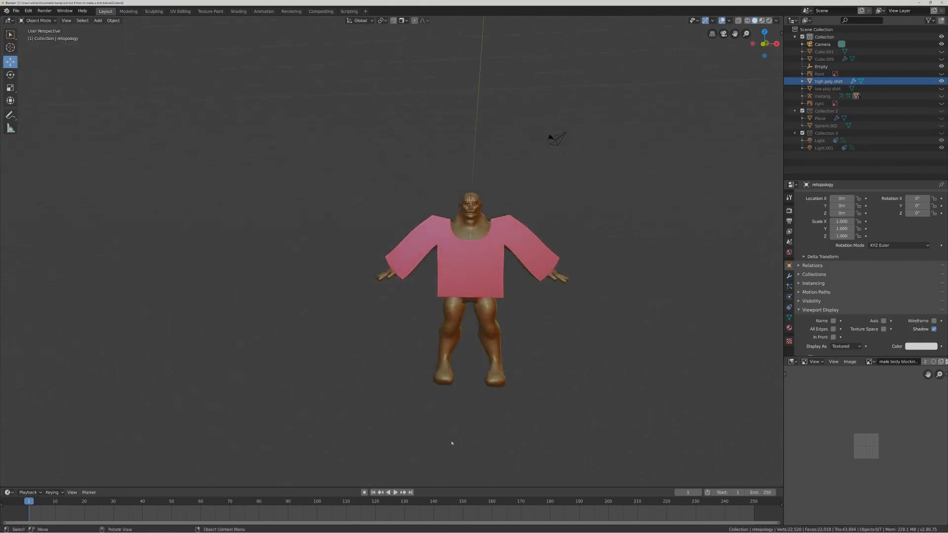
pyautogui.click(395, 493)
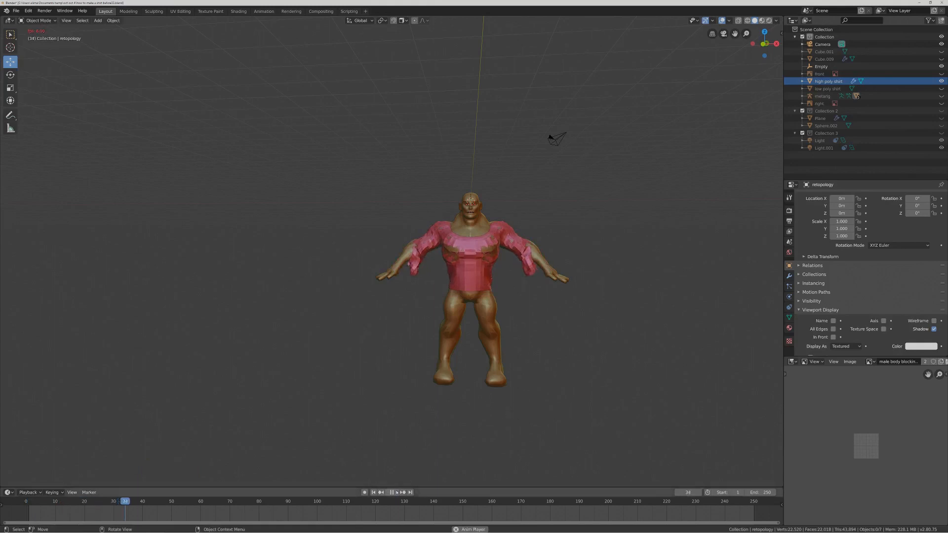
pyautogui.click(392, 493)
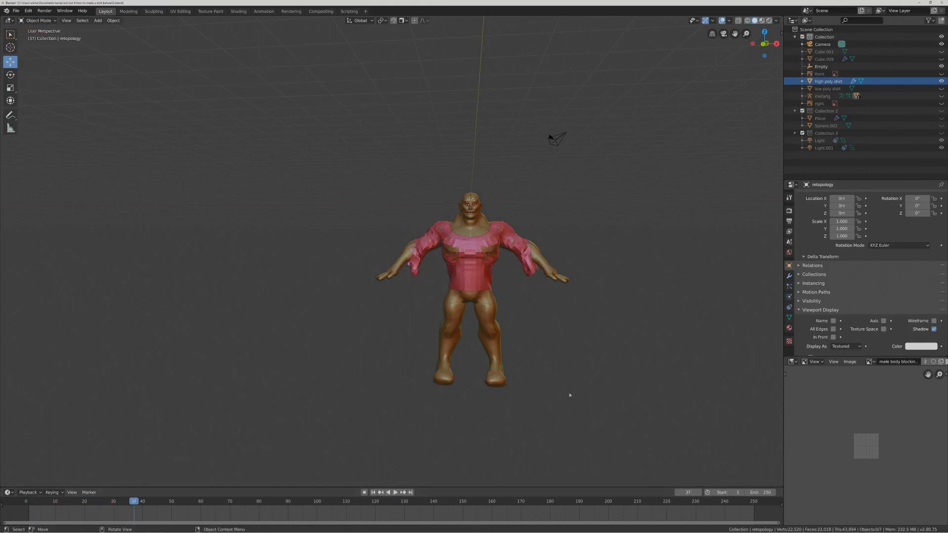
# Rewind the animation to frame 1 and scale the high poly shirt up slightly to about 3.194 on all axes.
pyautogui.click(373, 493)
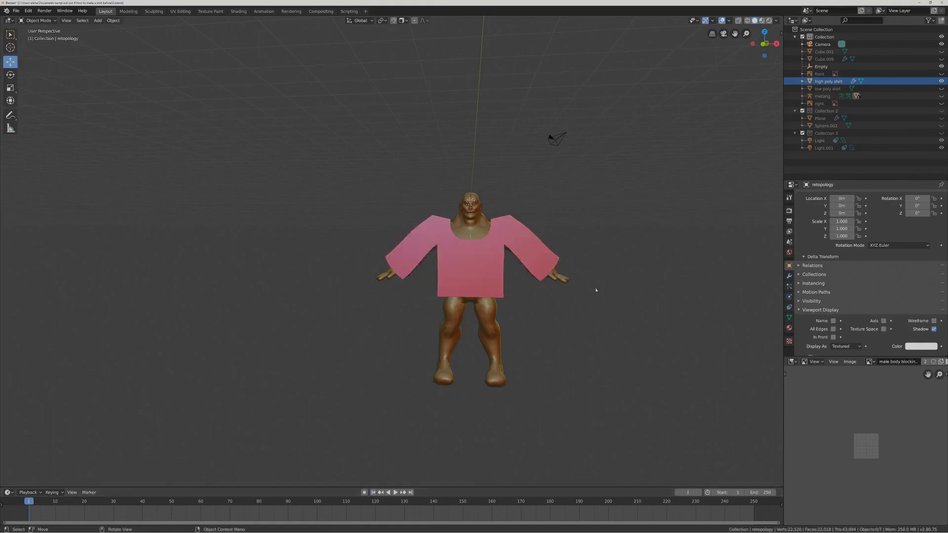
pyautogui.click(546, 273)
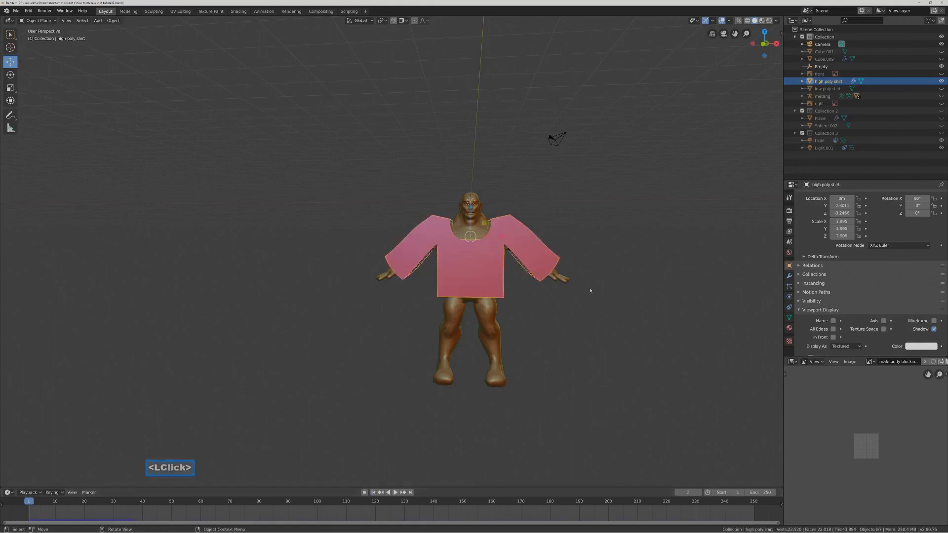
pyautogui.press('s')
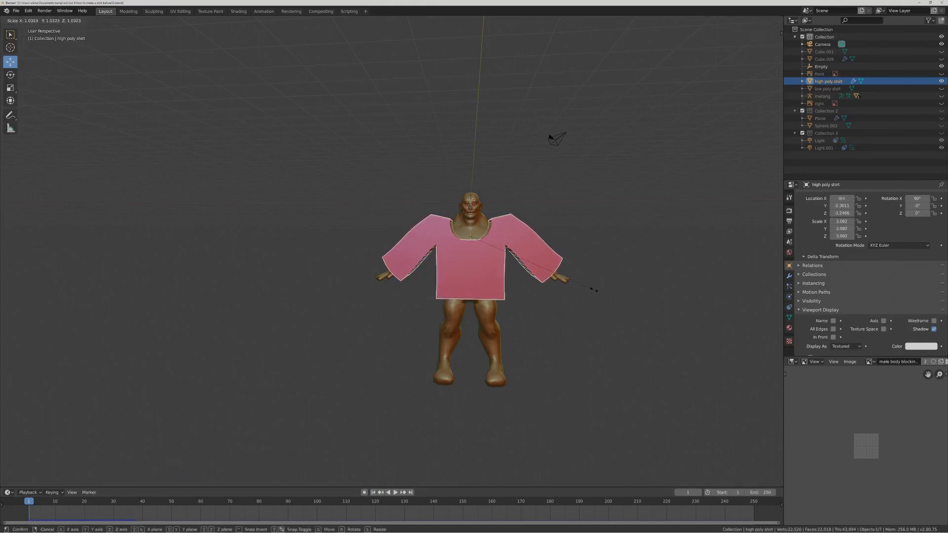
pyautogui.click(597, 292)
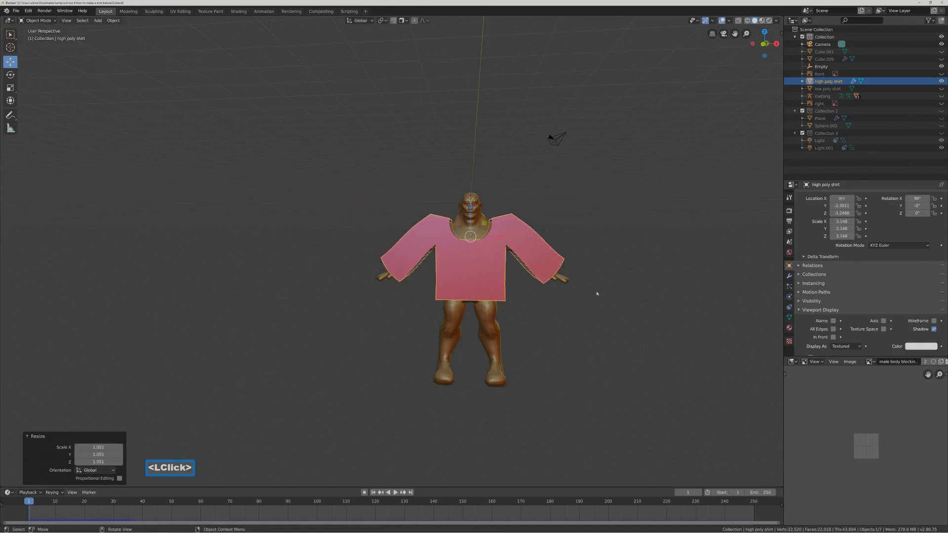
pyautogui.moveTo(597, 294); pyautogui.dragTo(589, 290, button='middle')
pyautogui.press('s')
pyautogui.click(591, 289)
pyautogui.press('s')
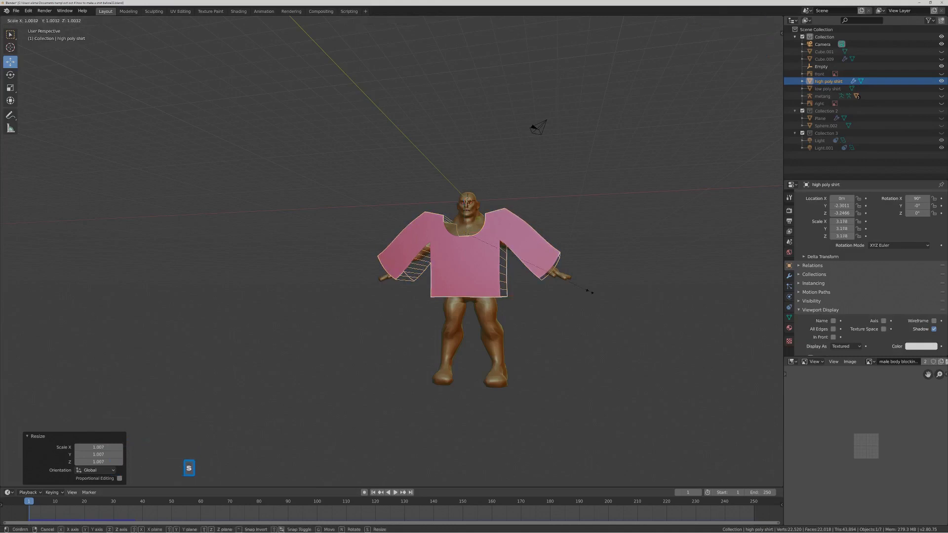
pyautogui.click(581, 297)
pyautogui.moveTo(580, 296); pyautogui.dragTo(582, 307, button='middle')
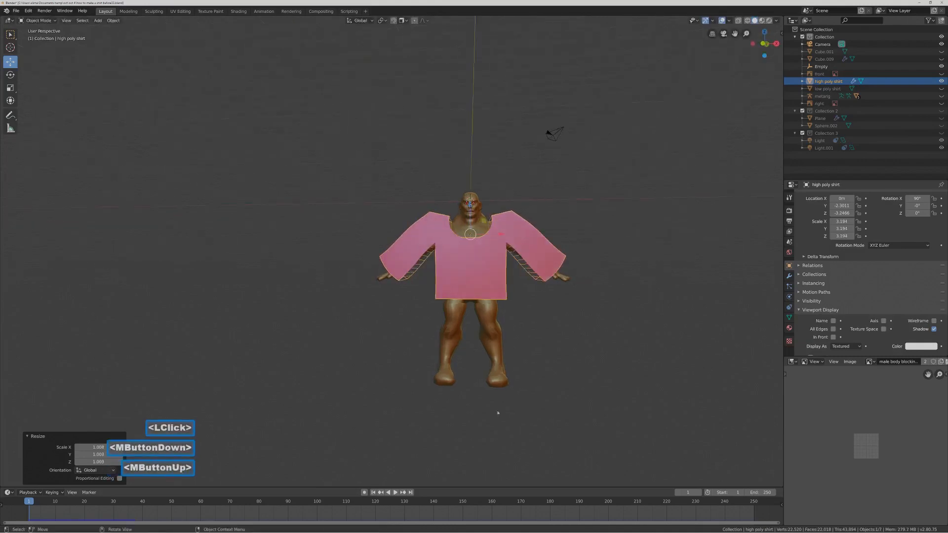
# Run the cloth simulation on the enlarged shirt and stop it at about frame 26.
pyautogui.click(396, 492)
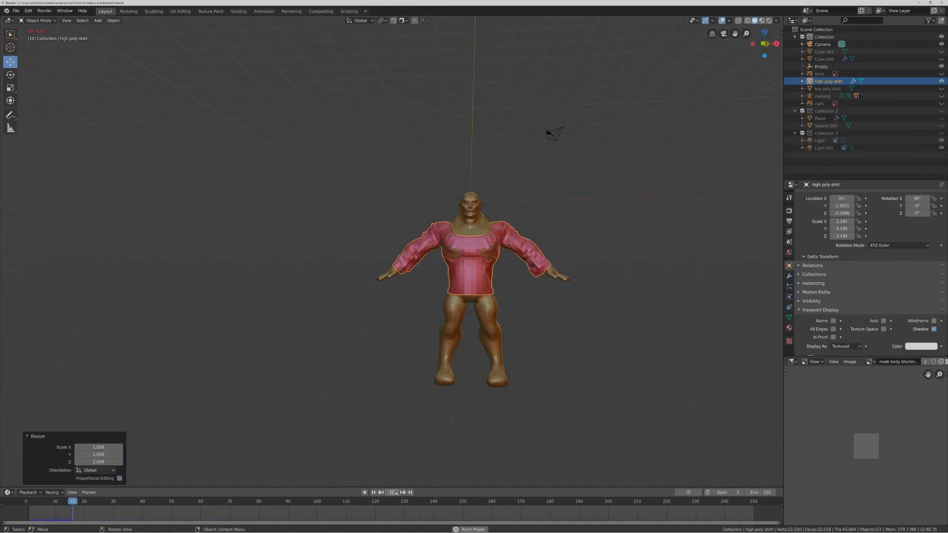
pyautogui.click(395, 492)
pyautogui.moveTo(548, 328); pyautogui.dragTo(507, 329, button='middle')
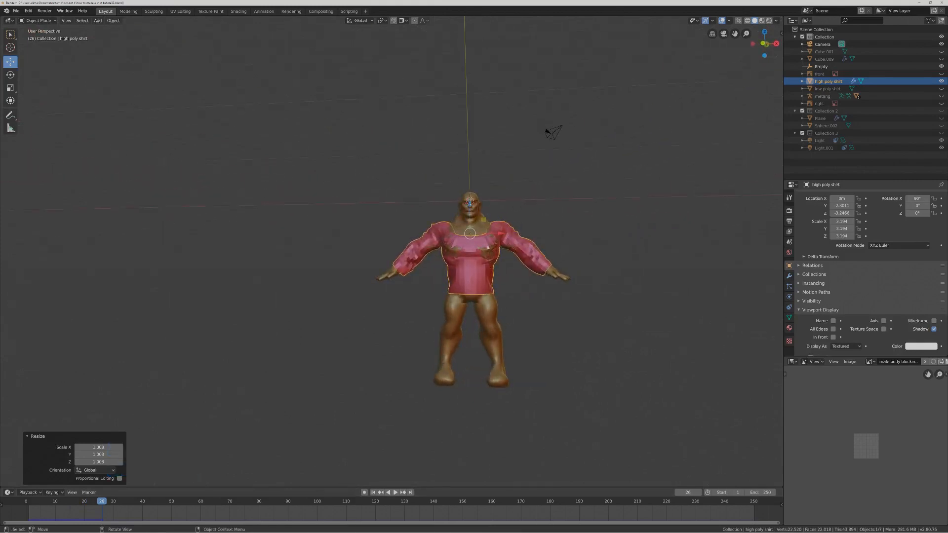
# Apply Shade Smooth to the high poly shirt.
pyautogui.rightClick(488, 242)
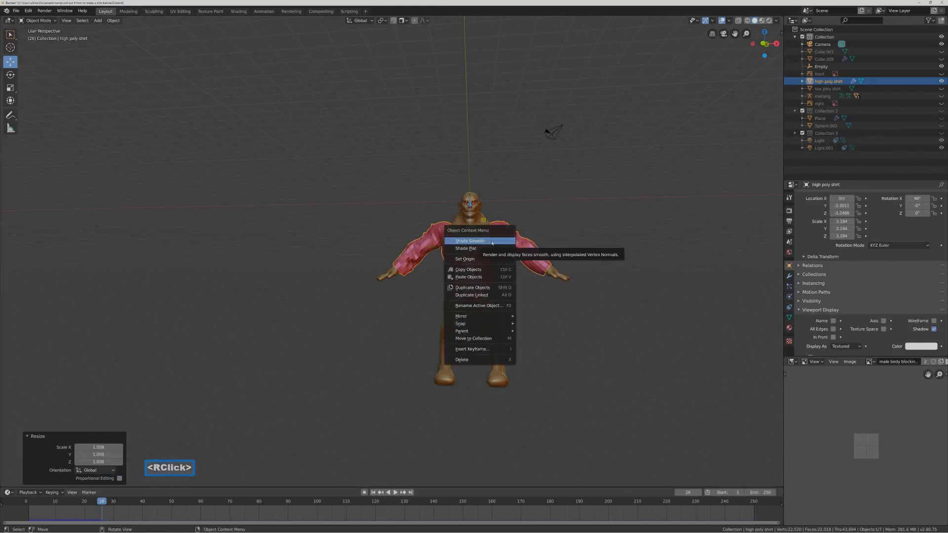
pyautogui.click(492, 241)
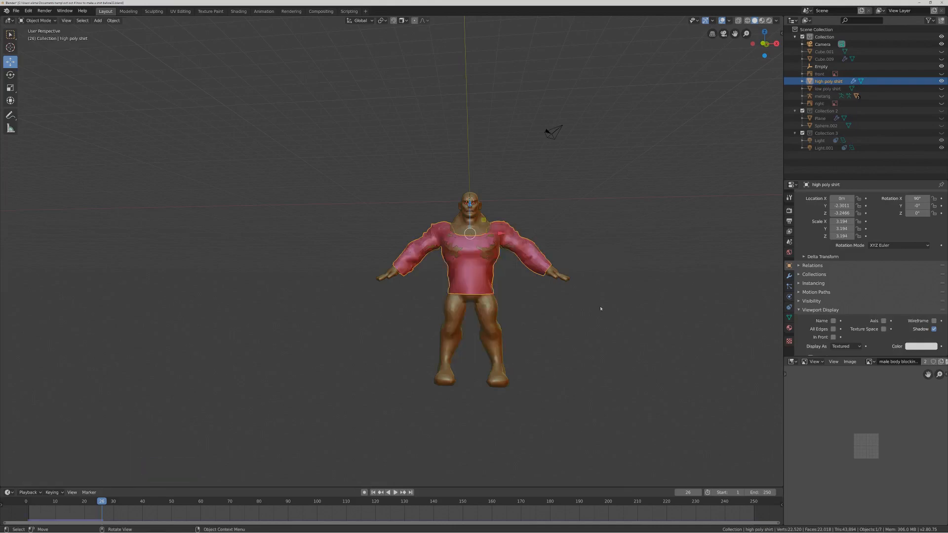
pyautogui.press('Pause')
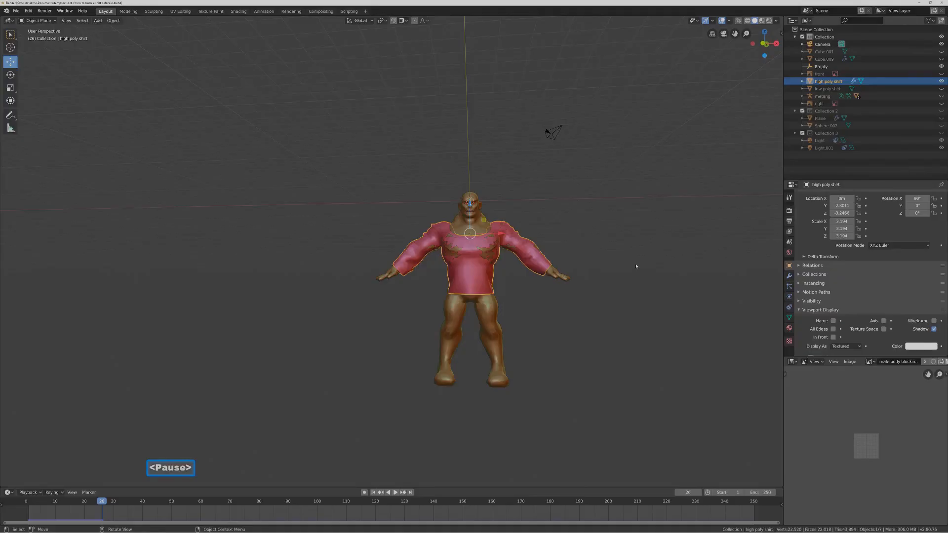
pyautogui.moveTo(636, 266)
pyautogui.mouseDown(button='middle')
pyautogui.moveTo(540, 267)
pyautogui.moveTo(630, 274)
pyautogui.mouseUp(button='middle')
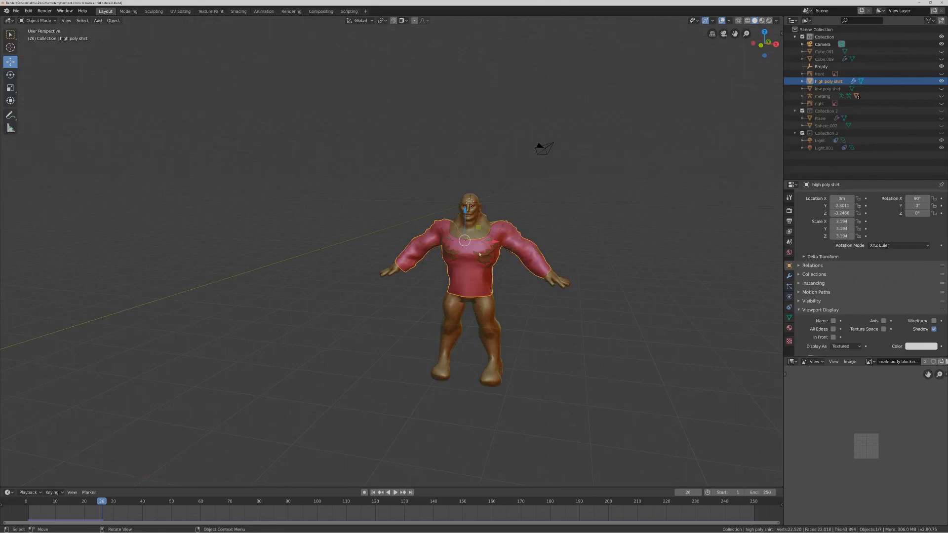
# Add a Solidify modifier to the high poly shirt and set its thickness to about -0.04 m.
pyautogui.click(790, 276)
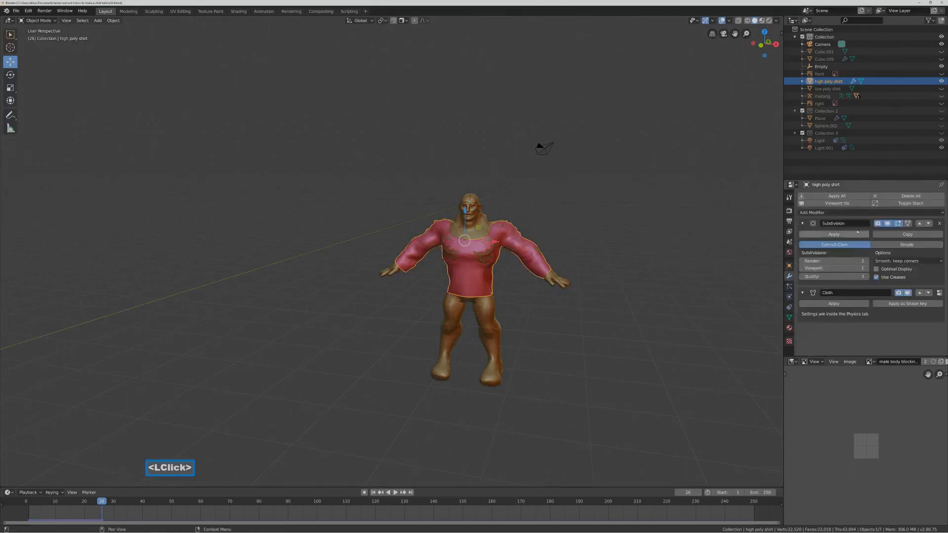
pyautogui.click(942, 213)
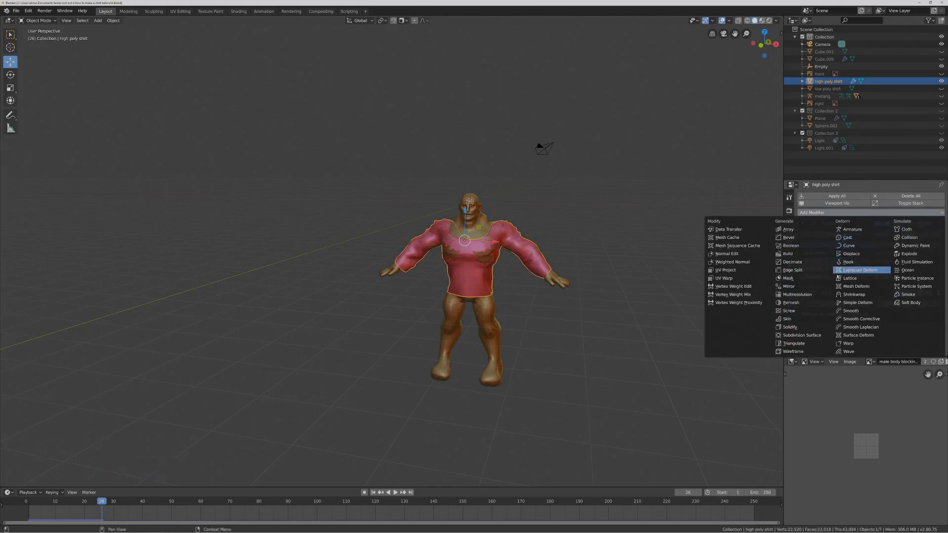
pyautogui.click(808, 329)
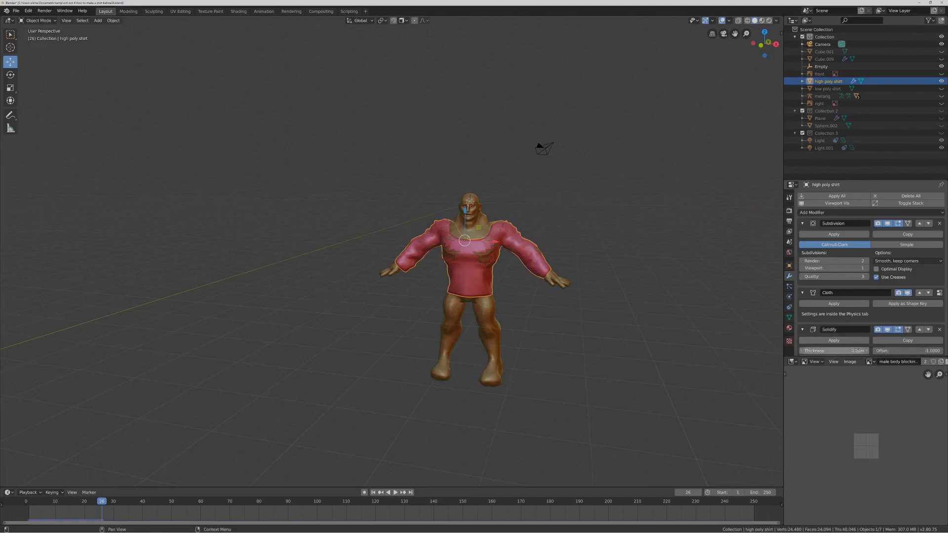
pyautogui.click(857, 351)
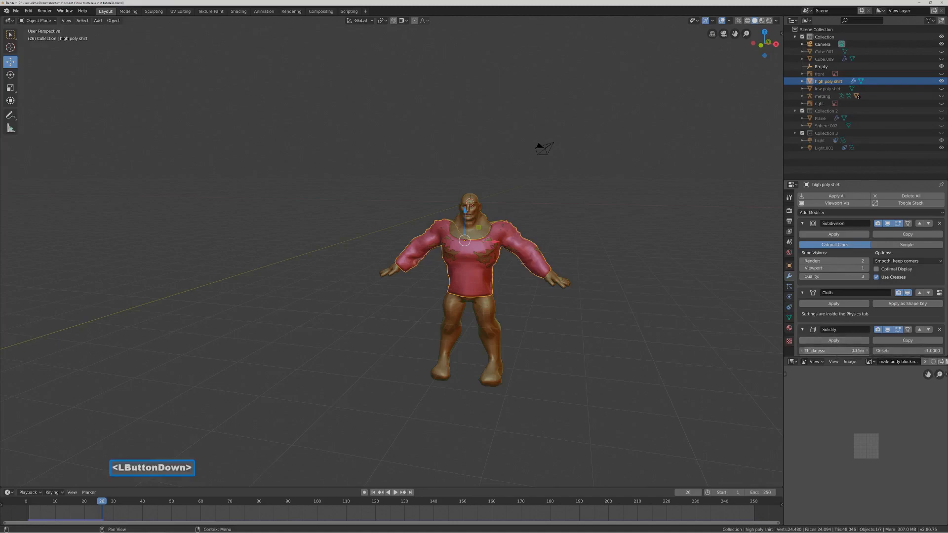
pyautogui.moveTo(857, 351); pyautogui.dragTo(840, 352)
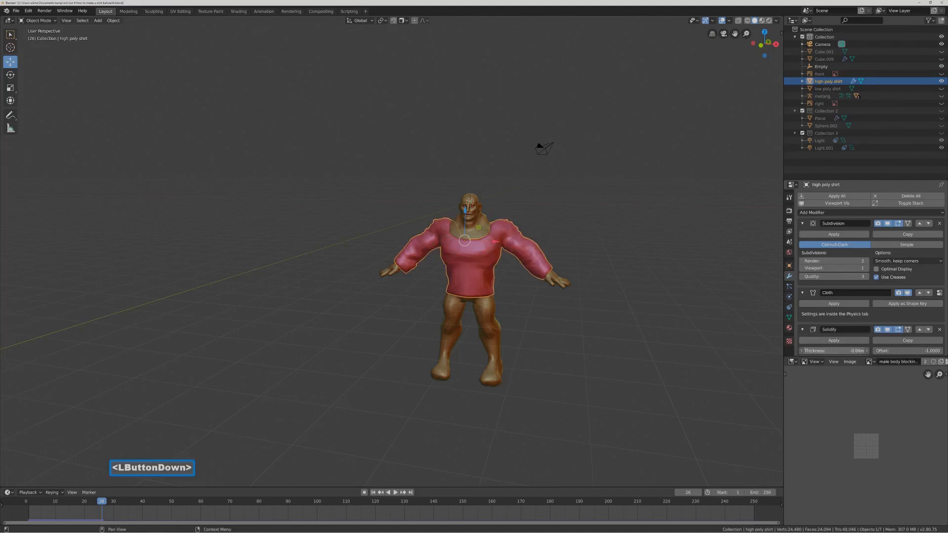
pyautogui.moveTo(613, 346)
pyautogui.mouseDown(button='middle')
pyautogui.moveTo(525, 351)
pyautogui.moveTo(514, 360)
pyautogui.moveTo(616, 356)
pyautogui.moveTo(612, 339)
pyautogui.mouseUp(button='middle')
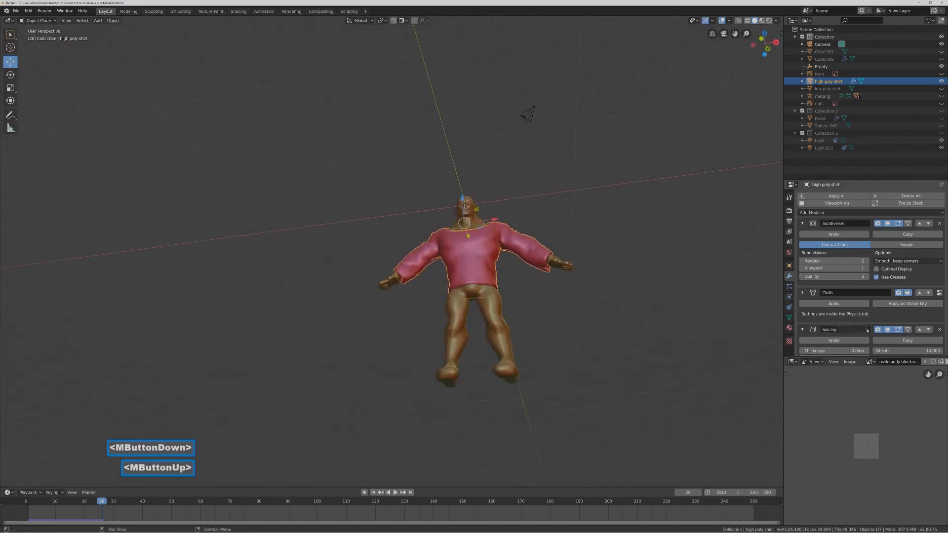
# Enable Only Rim in the shirt's Solidify modifier and check the shirt from the front.
pyautogui.scroll(-5, 887, 325)
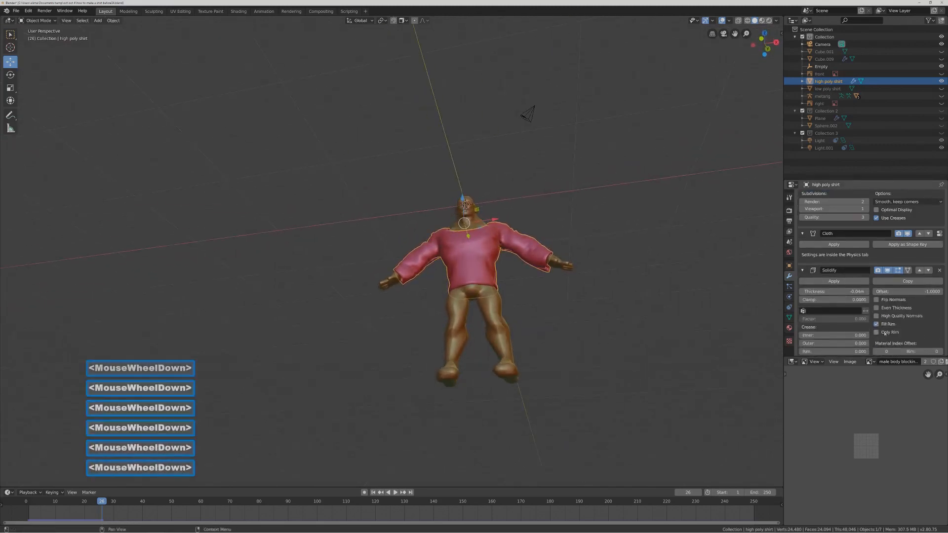
pyautogui.click(877, 332)
pyautogui.moveTo(643, 279)
pyautogui.mouseDown(button='middle')
pyautogui.moveTo(627, 294)
pyautogui.moveTo(564, 272)
pyautogui.moveTo(544, 295)
pyautogui.moveTo(529, 295)
pyautogui.moveTo(639, 294)
pyautogui.mouseUp(button='middle')
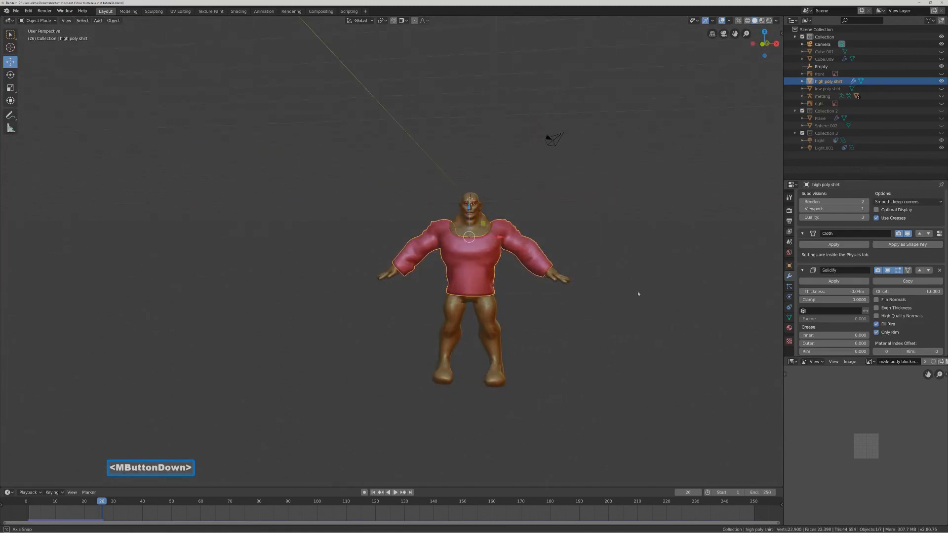
pyautogui.moveTo(639, 294); pyautogui.dragTo(638, 294, button='middle')
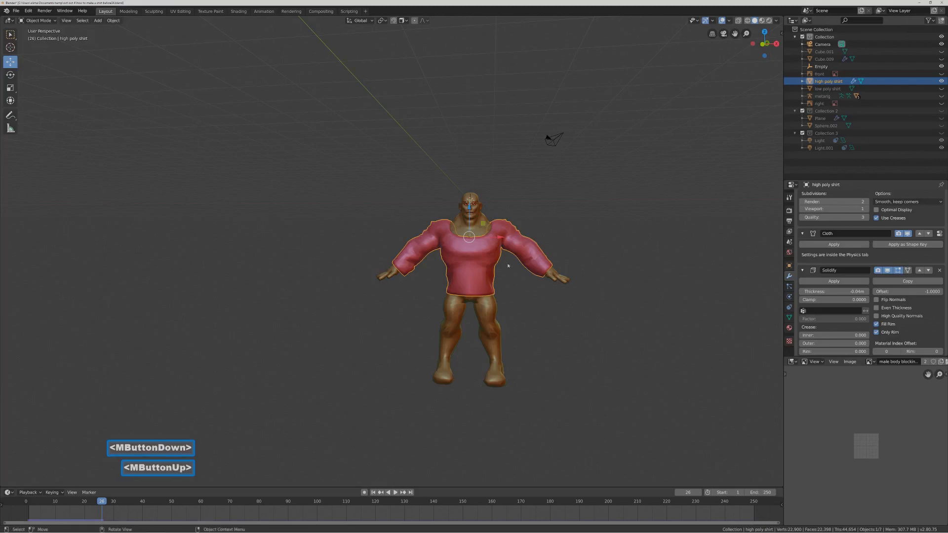
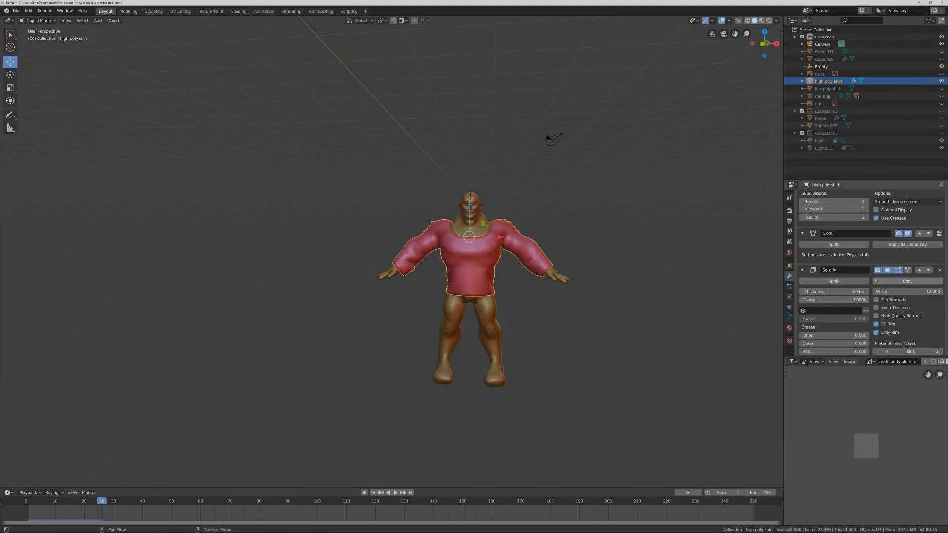
# Hide the Solidify modifier in the viewport and remove it from the high poly shirt.
pyautogui.click(888, 271)
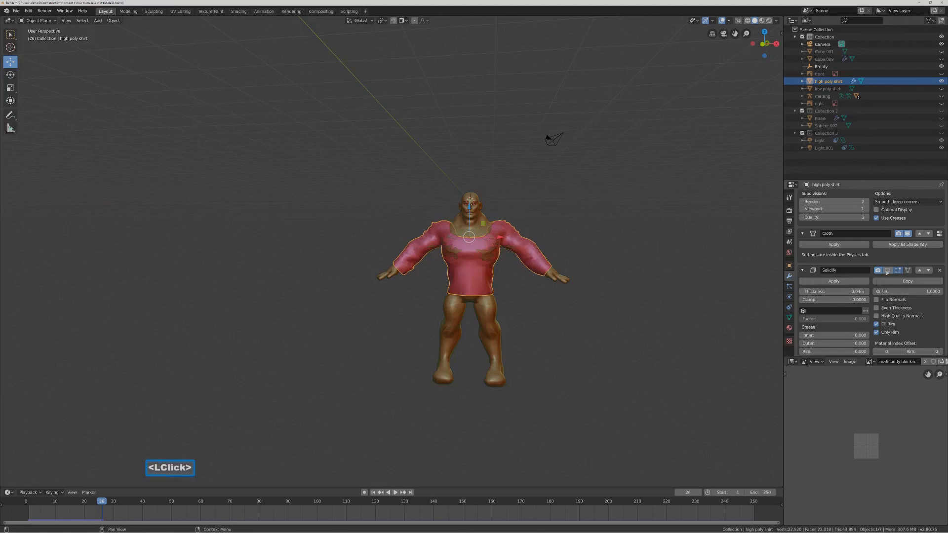
pyautogui.click(940, 270)
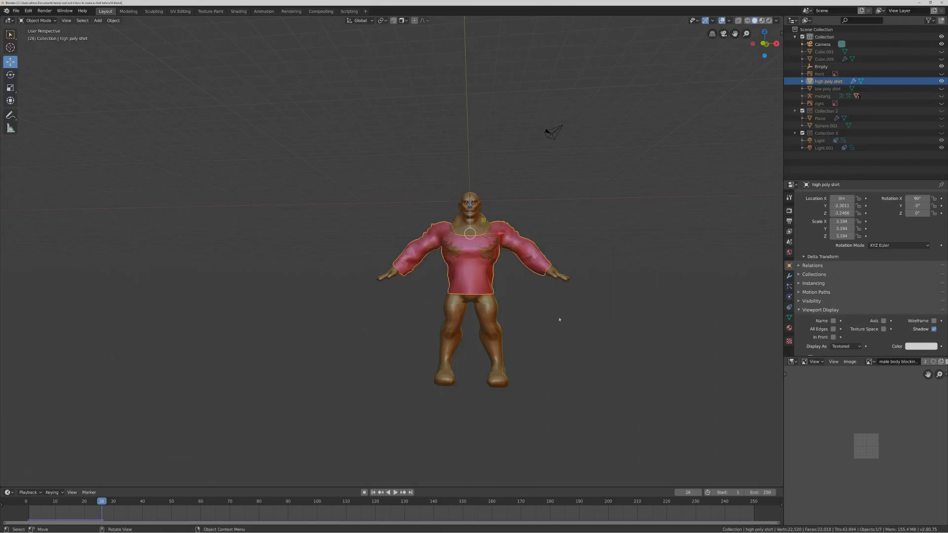
pyautogui.moveTo(489, 252); pyautogui.dragTo(539, 301, button='middle')
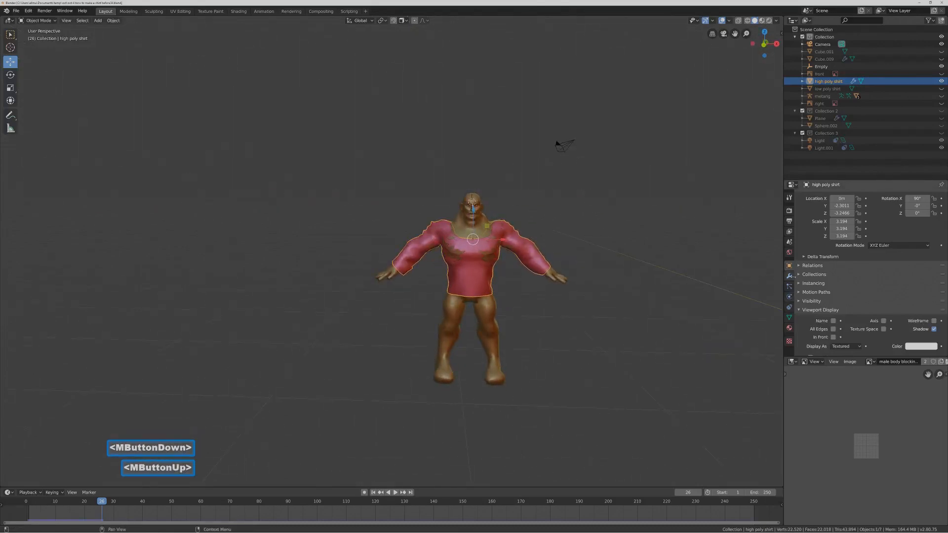
# Remove the Subdivision modifier from the high poly shirt and return the timeline to frame 1.
pyautogui.click(790, 277)
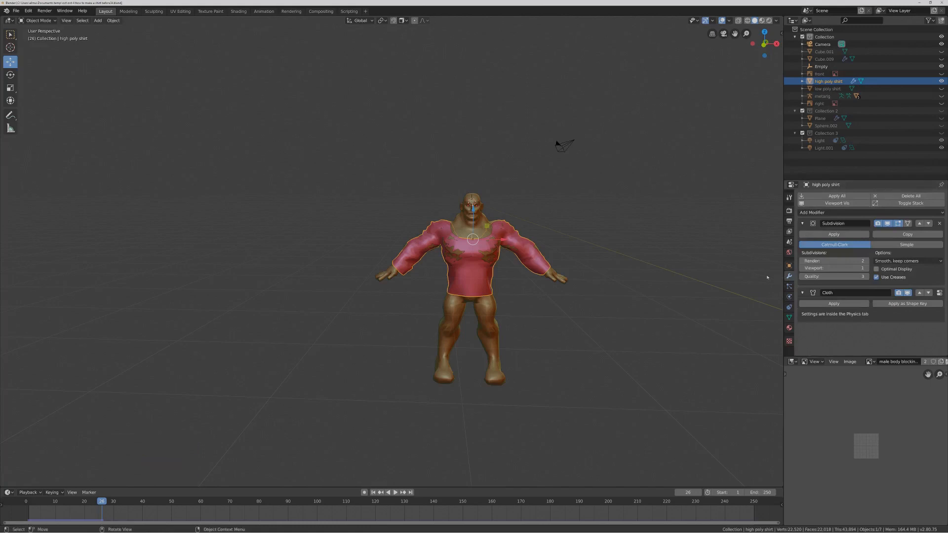
pyautogui.click(939, 224)
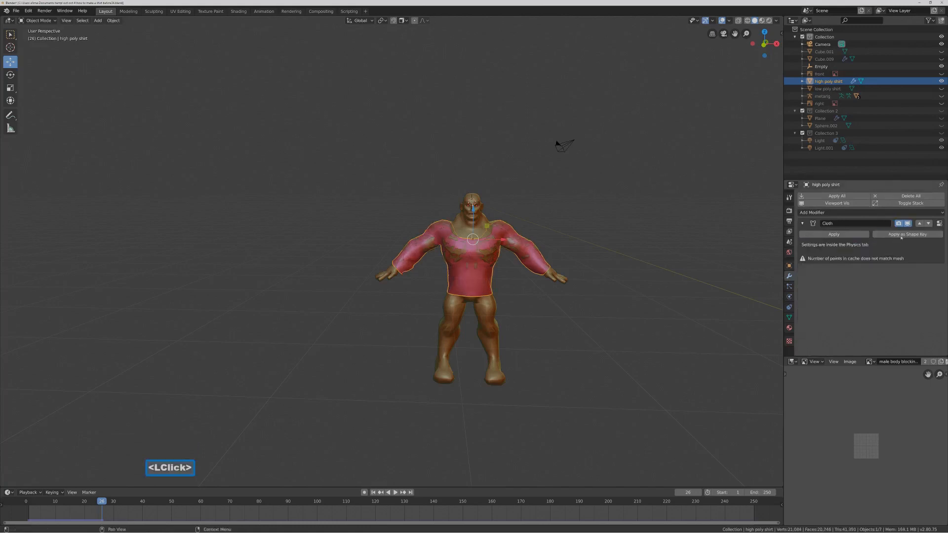
pyautogui.moveTo(661, 317); pyautogui.dragTo(654, 314, button='middle')
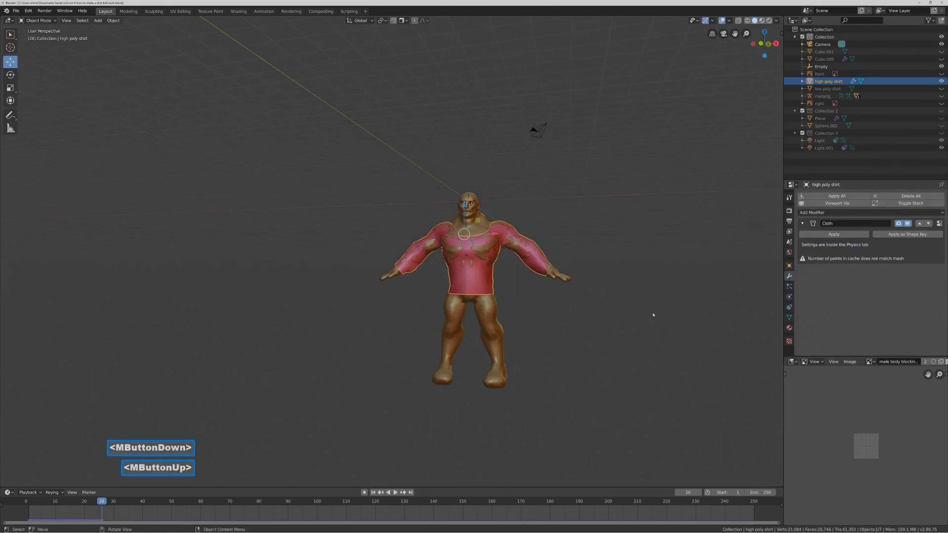
pyautogui.press('Pause')
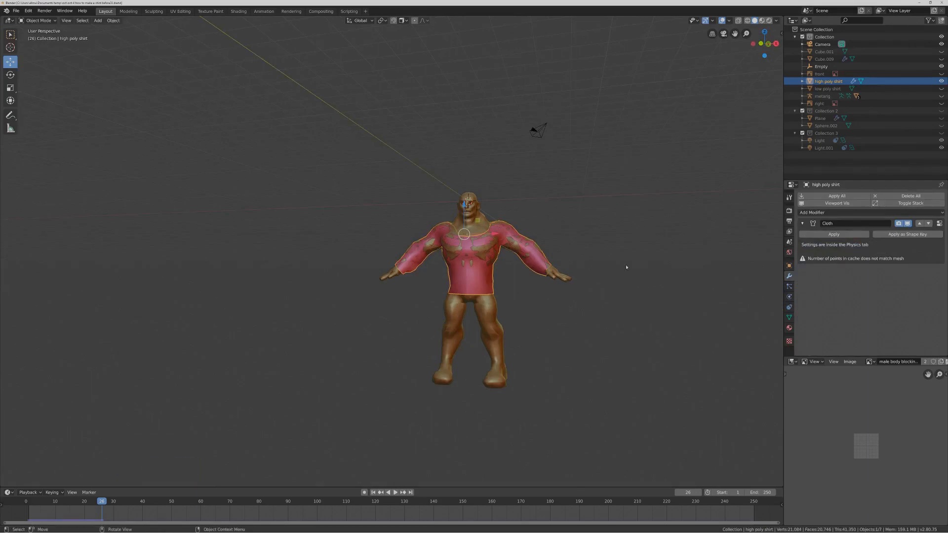
pyautogui.click(373, 493)
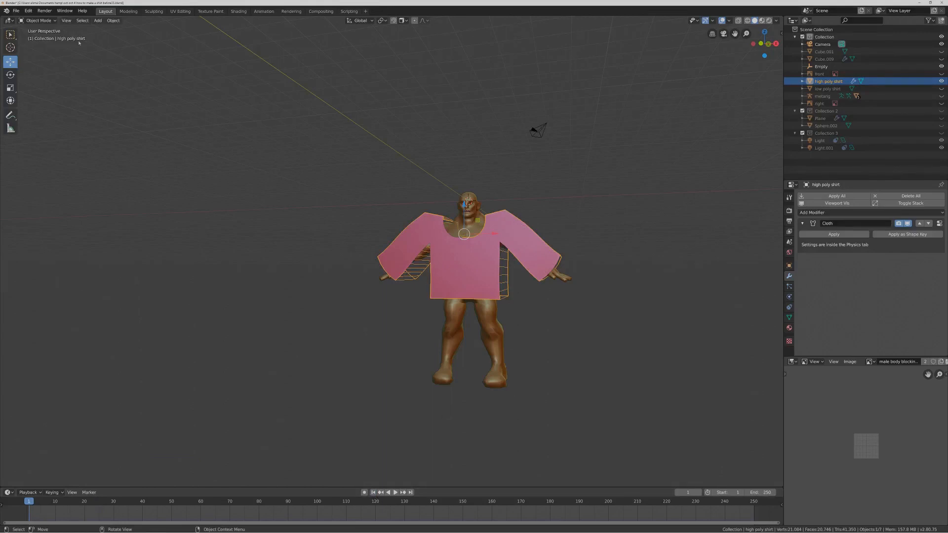
# Enter Edit Mode on the high poly shirt, select its whole mesh and switch to edge selection.
pyautogui.click(52, 21)
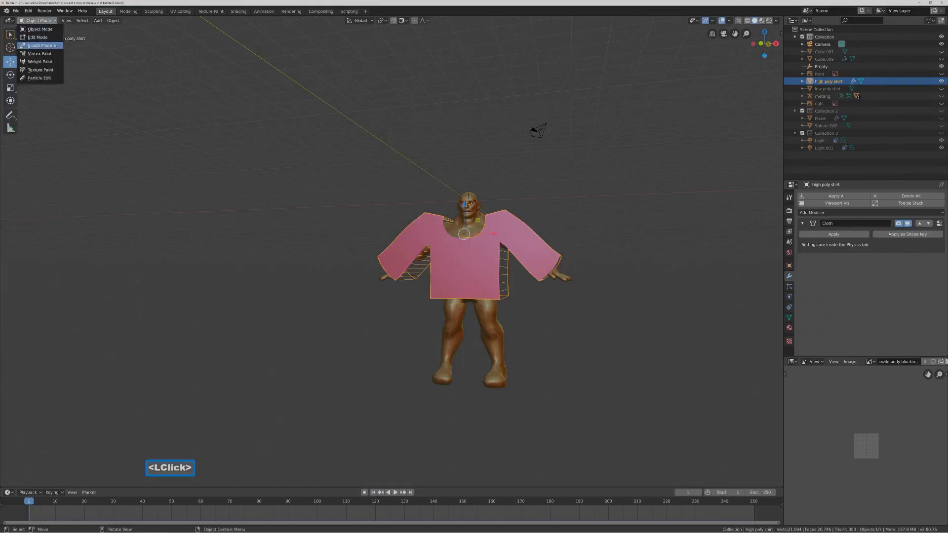
pyautogui.click(55, 39)
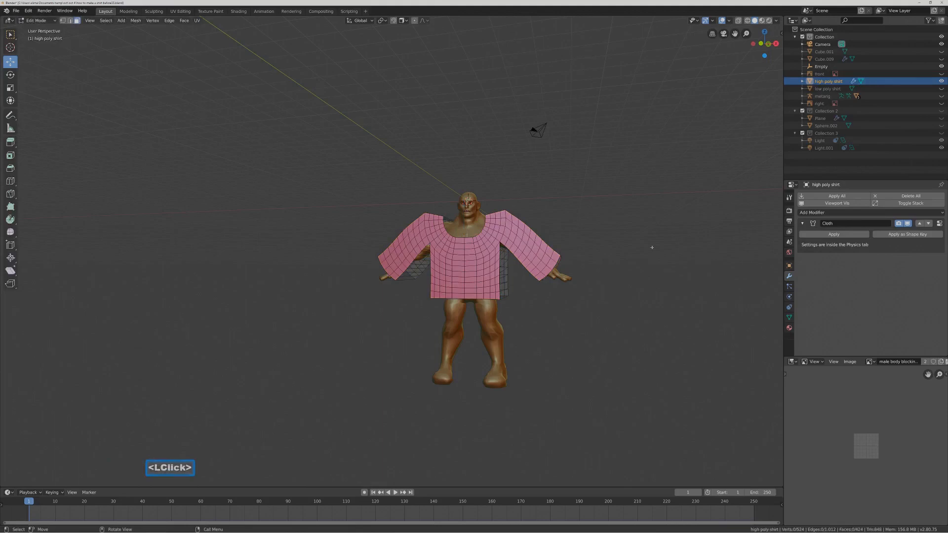
pyautogui.moveTo(652, 248); pyautogui.dragTo(552, 246, button='middle')
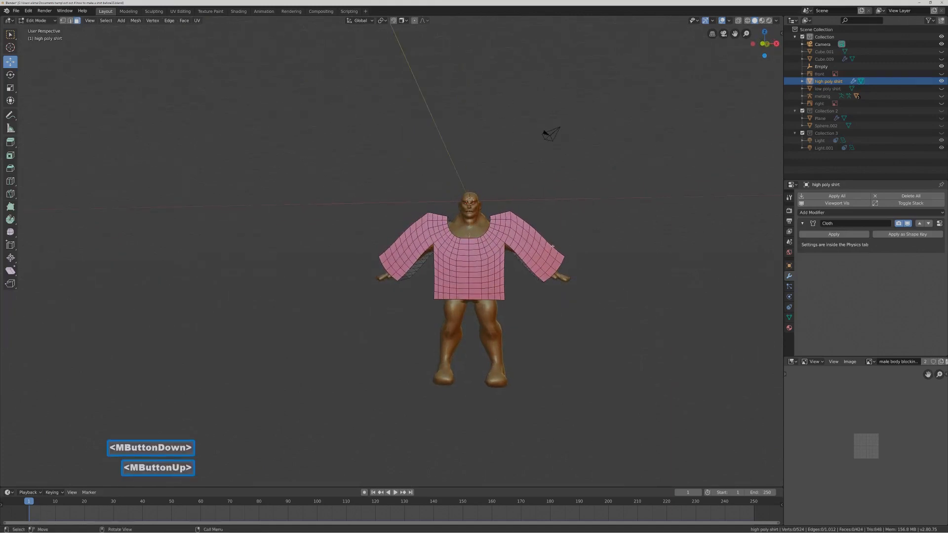
pyautogui.press('a')
pyautogui.moveTo(536, 247)
pyautogui.mouseDown(button='middle')
pyautogui.moveTo(523, 239)
pyautogui.moveTo(526, 263)
pyautogui.moveTo(519, 238)
pyautogui.mouseUp(button='middle')
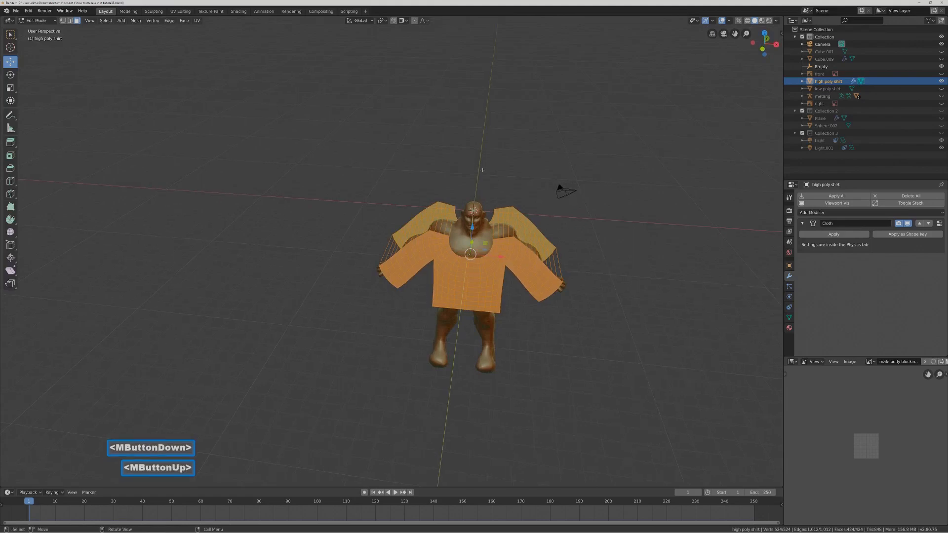
pyautogui.click(70, 21)
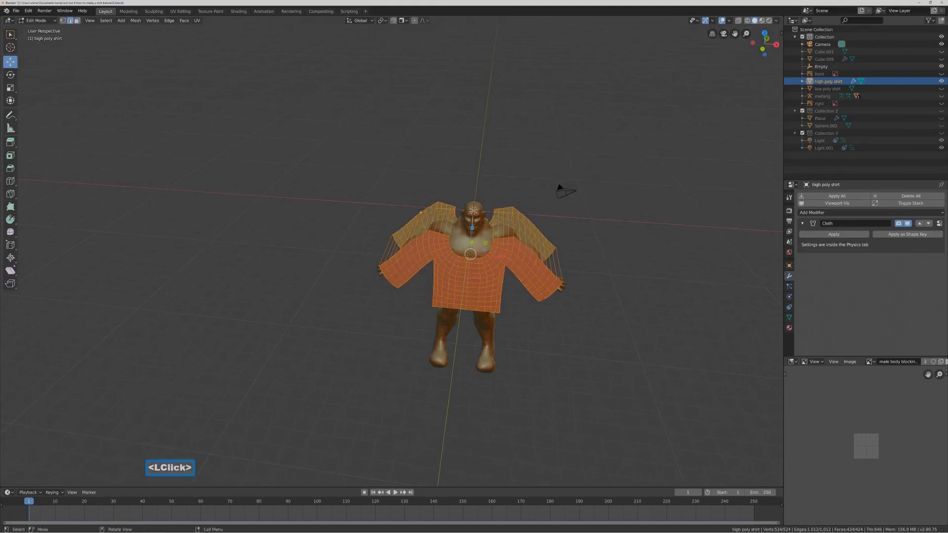
# Try to select the sewing edges over the shoulders with Circle Select.
pyautogui.click(514, 230)
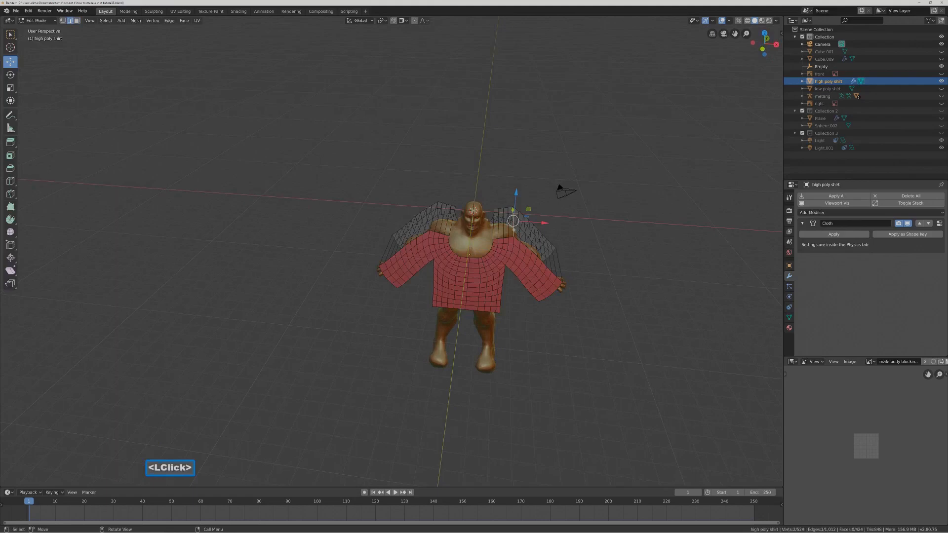
pyautogui.press('c')
pyautogui.scroll(3, 512, 231)
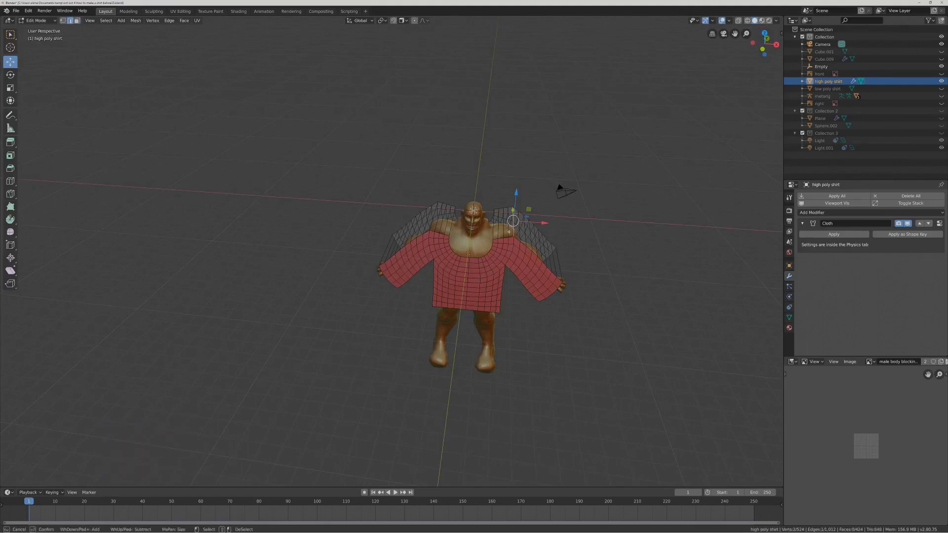
pyautogui.scroll(2, 509, 232)
pyautogui.moveTo(514, 221); pyautogui.dragTo(470, 226)
pyautogui.rightClick(471, 226)
pyautogui.moveTo(471, 226); pyautogui.dragTo(603, 228, button='middle')
pyautogui.moveTo(526, 249)
pyautogui.mouseDown(button='middle')
pyautogui.moveTo(488, 259)
pyautogui.moveTo(467, 218)
pyautogui.moveTo(485, 208)
pyautogui.mouseUp(button='middle')
pyautogui.press('c')
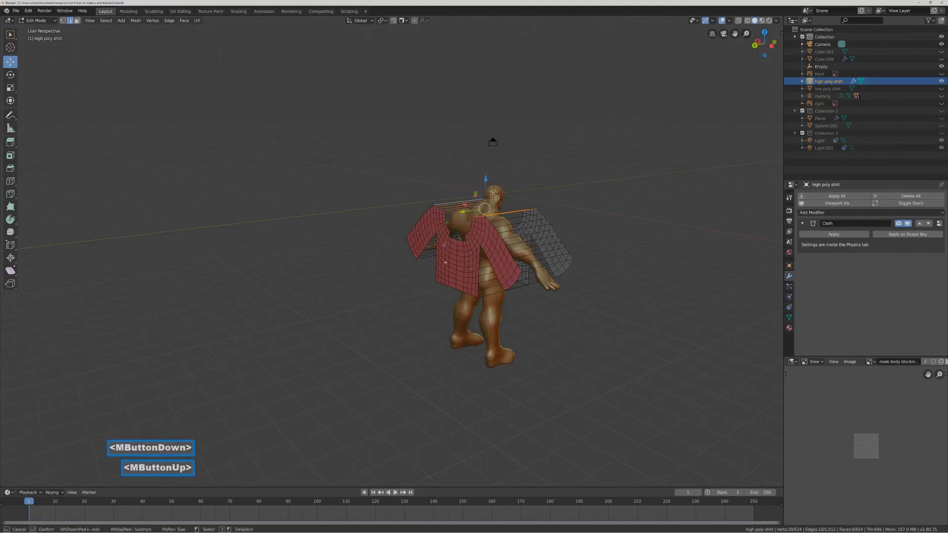
pyautogui.moveTo(622, 326); pyautogui.dragTo(526, 233, button='middle')
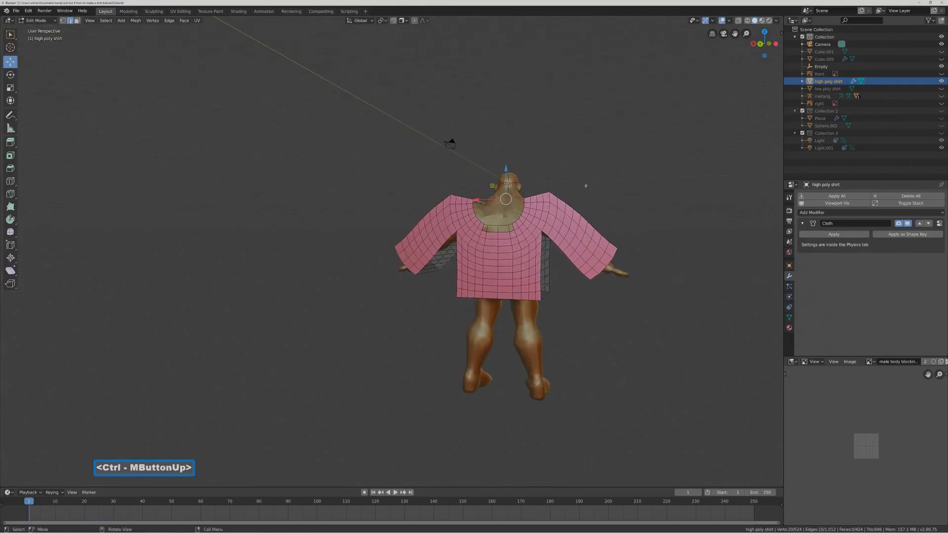
pyautogui.click(586, 186)
# Try to select the edge loops bordering the gap at the neckline of the shirt panel behind the character.
pyautogui.moveTo(522, 231); pyautogui.dragTo(536, 265, button='middle')
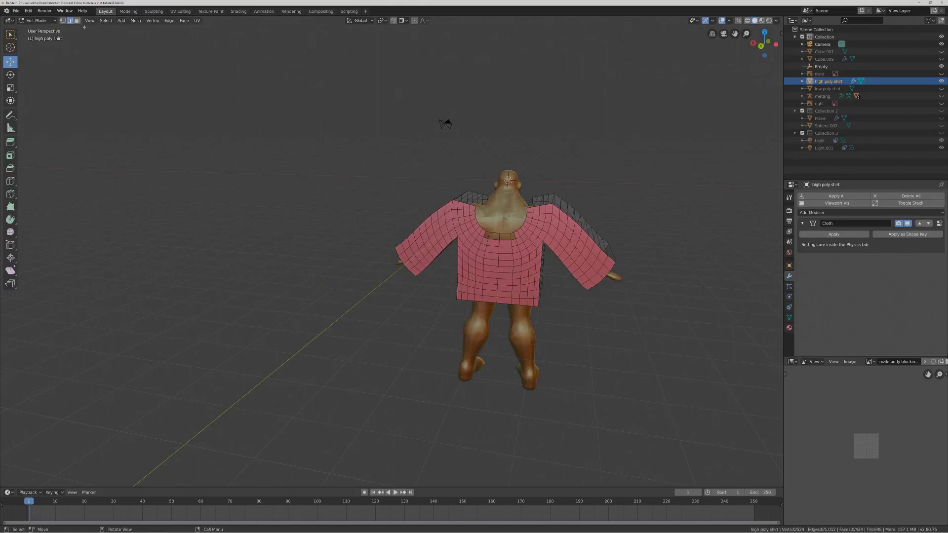
pyautogui.click(70, 20)
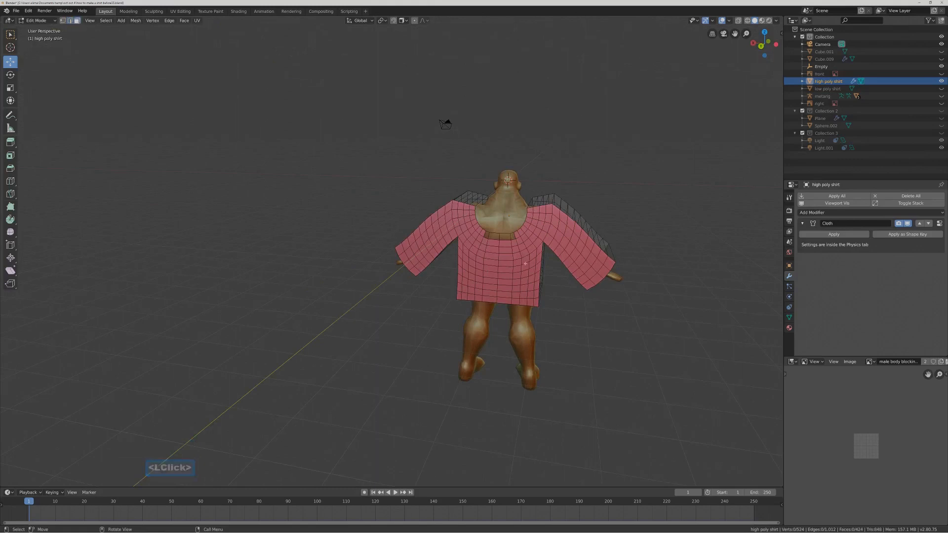
pyautogui.click(70, 20)
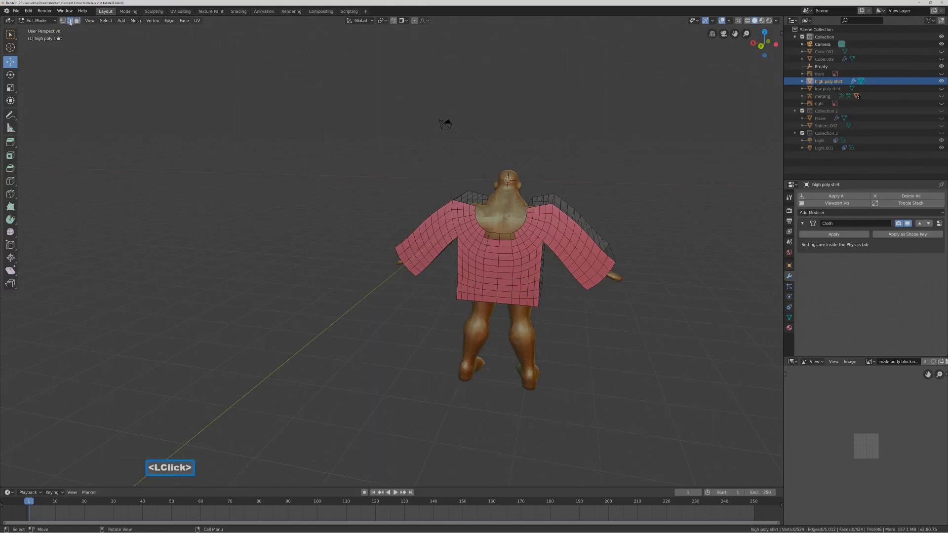
pyautogui.keyDown('ctrl'); pyautogui.moveTo(530, 281); pyautogui.dragTo(567, 237, button='middle'); pyautogui.keyUp('ctrl')
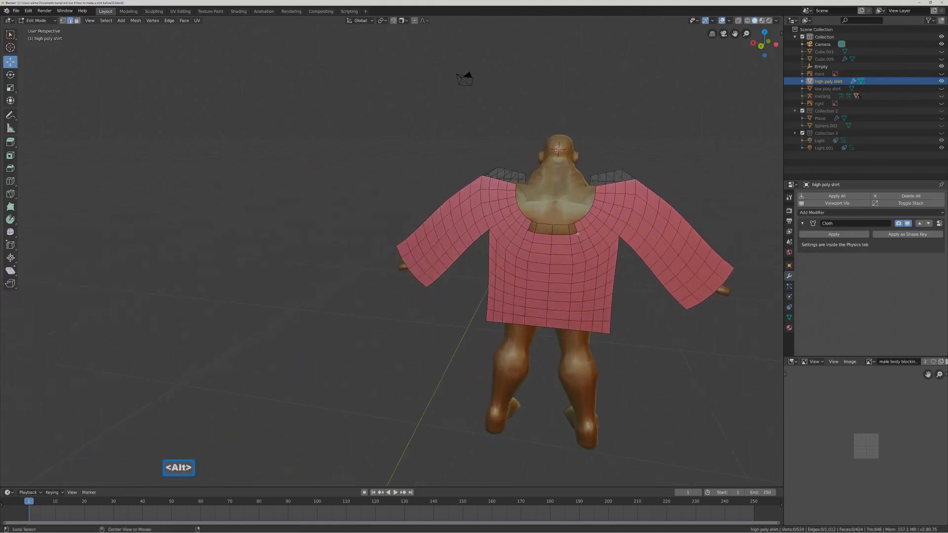
pyautogui.keyDown('alt'); pyautogui.click(577, 235); pyautogui.keyUp('alt')
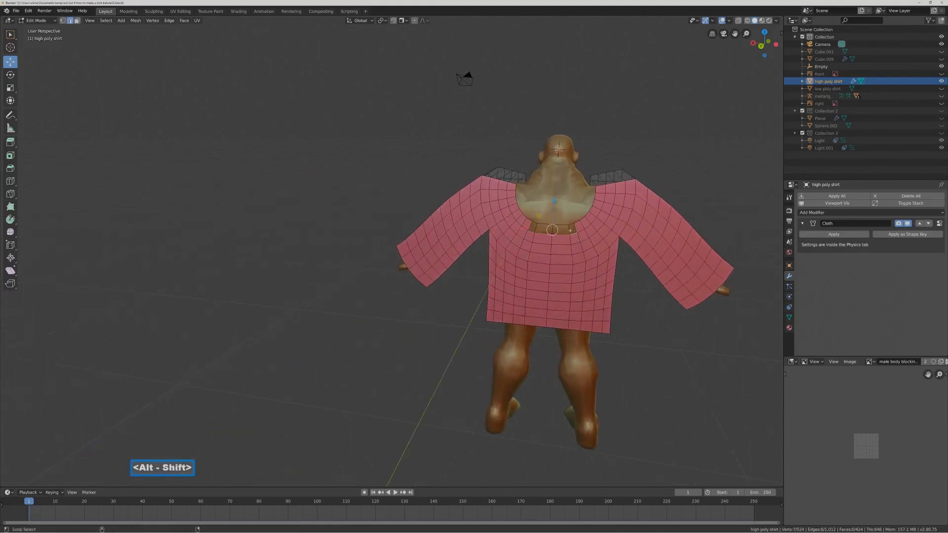
pyautogui.keyDown('alt'); pyautogui.keyDown('shift'); pyautogui.click(570, 232); pyautogui.keyUp('shift'); pyautogui.keyUp('alt')
pyautogui.moveTo(587, 259); pyautogui.dragTo(586, 249, button='middle')
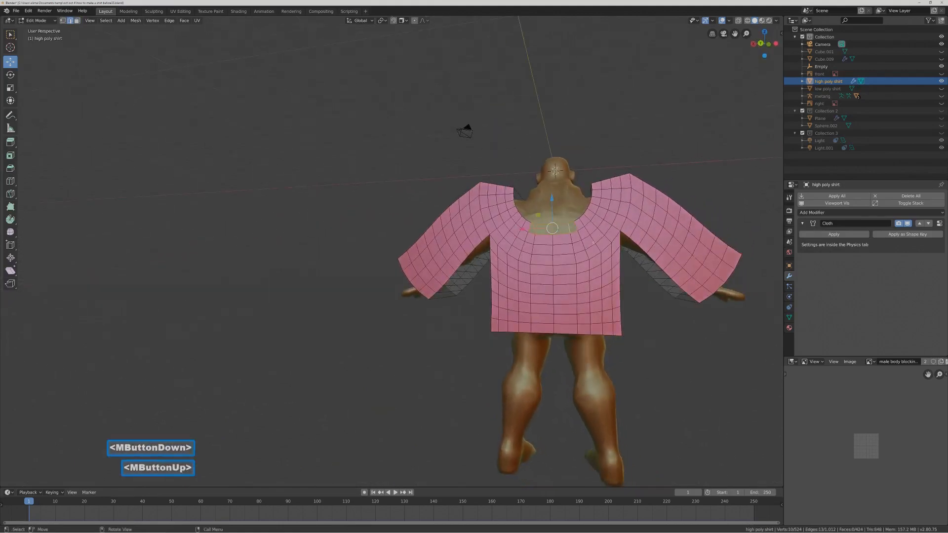
pyautogui.click(659, 190)
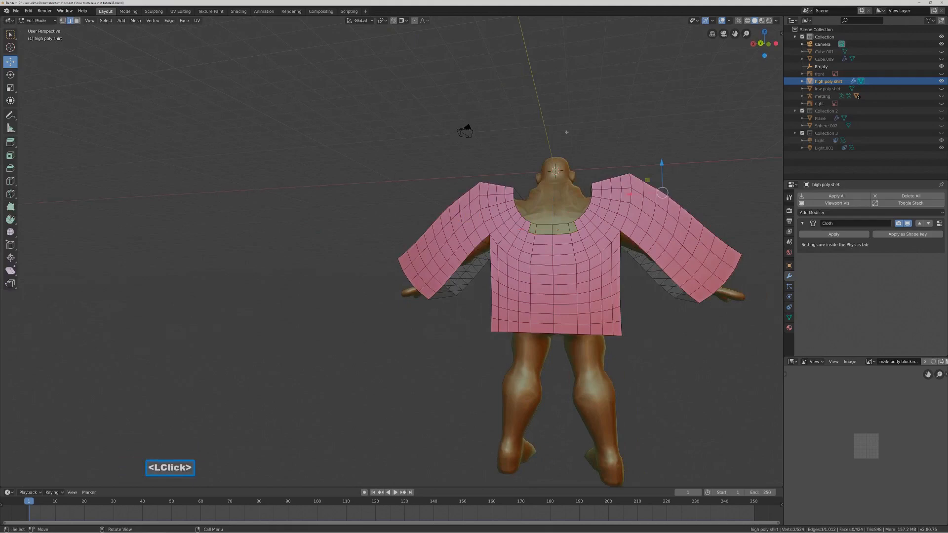
# Switch to vertex selection and fill the first missing face at one end of the back neckline gap from its four corner vertices.
pyautogui.press('1')
pyautogui.keyDown('ctrl'); pyautogui.moveTo(662, 193); pyautogui.dragTo(662, 168, button='middle'); pyautogui.keyUp('ctrl')
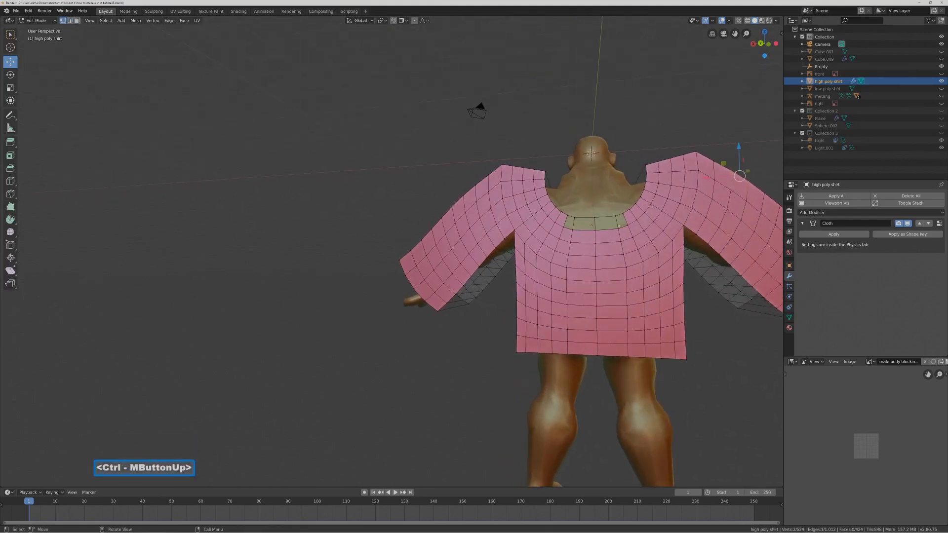
pyautogui.click(618, 215)
pyautogui.keyDown('shift'); pyautogui.click(626, 213); pyautogui.keyUp('shift')
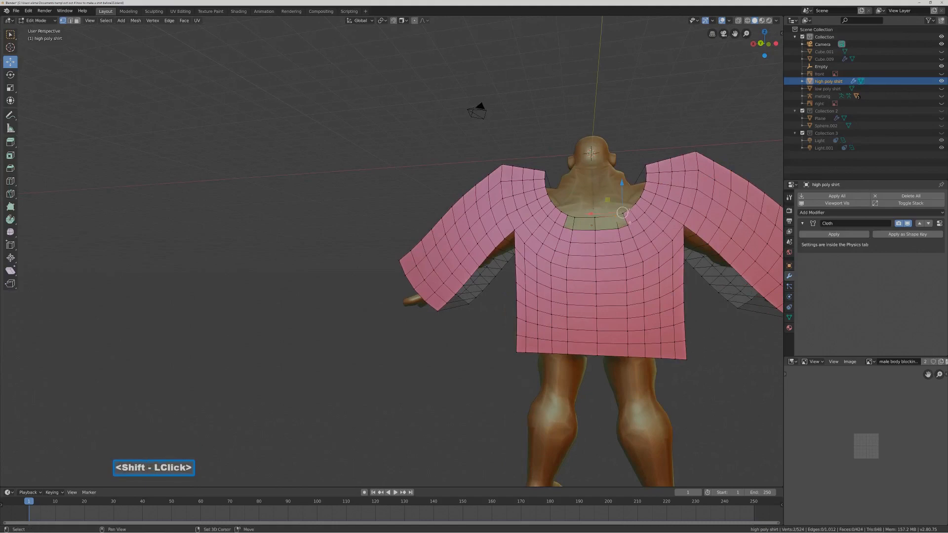
pyautogui.keyDown('shift'); pyautogui.click(621, 217); pyautogui.keyUp('shift')
pyautogui.click(11, 35)
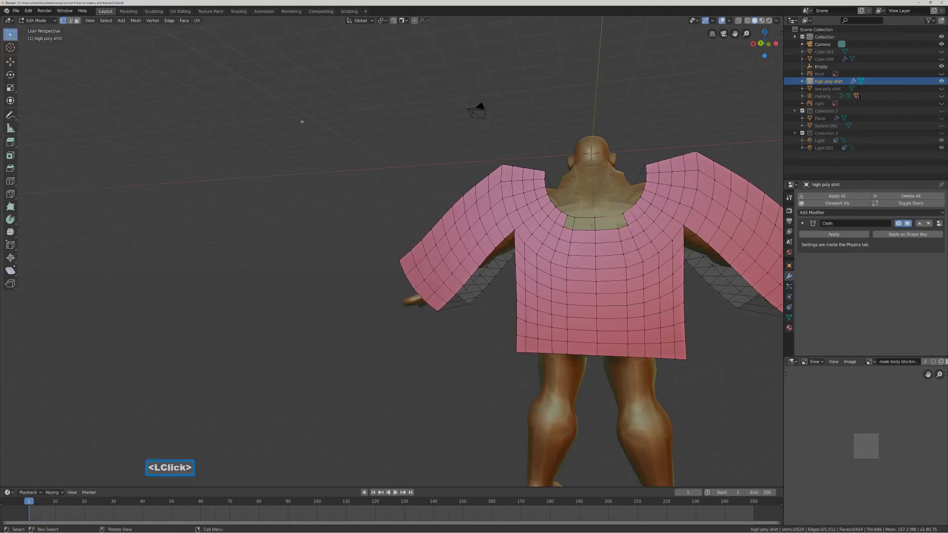
pyautogui.keyDown('shift'); pyautogui.click(623, 215); pyautogui.keyUp('shift')
pyautogui.click(622, 215)
pyautogui.keyDown('shift'); pyautogui.click(626, 218); pyautogui.keyUp('shift')
pyautogui.keyDown('shift'); pyautogui.click(628, 226); pyautogui.keyUp('shift')
pyautogui.keyDown('shift'); pyautogui.click(619, 229); pyautogui.keyUp('shift')
pyautogui.press('f')
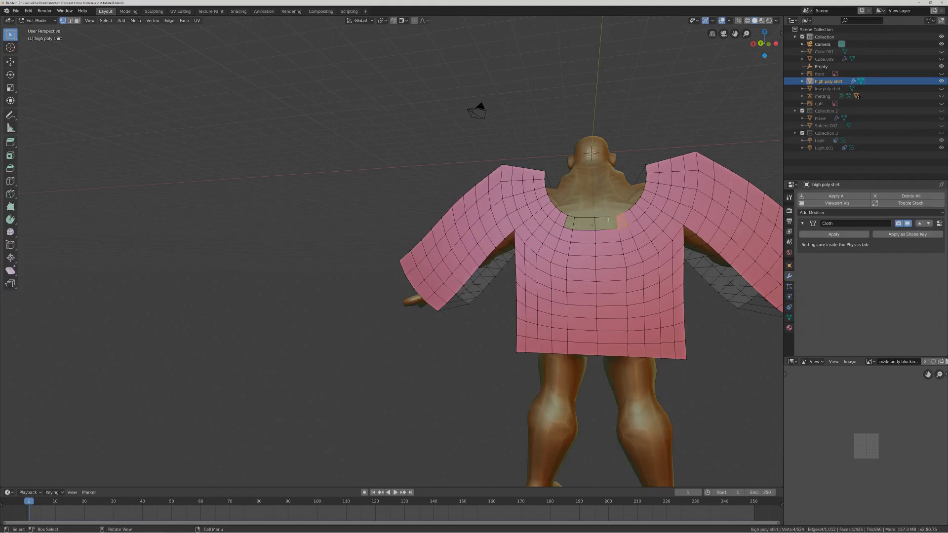
# Fill the next two missing faces along the back neckline gap from their corner vertices.
pyautogui.click(618, 217)
pyautogui.keyDown('shift'); pyautogui.click(595, 218); pyautogui.keyUp('shift')
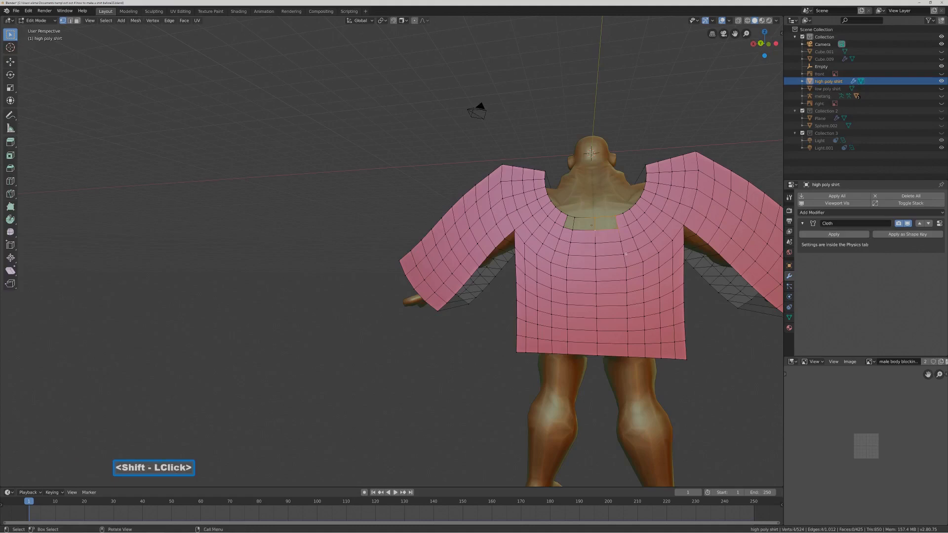
pyautogui.press('f')
pyautogui.click(595, 231)
pyautogui.keyDown('shift'); pyautogui.click(598, 229); pyautogui.keyUp('shift')
pyautogui.keyDown('shift'); pyautogui.click(598, 230); pyautogui.keyUp('shift')
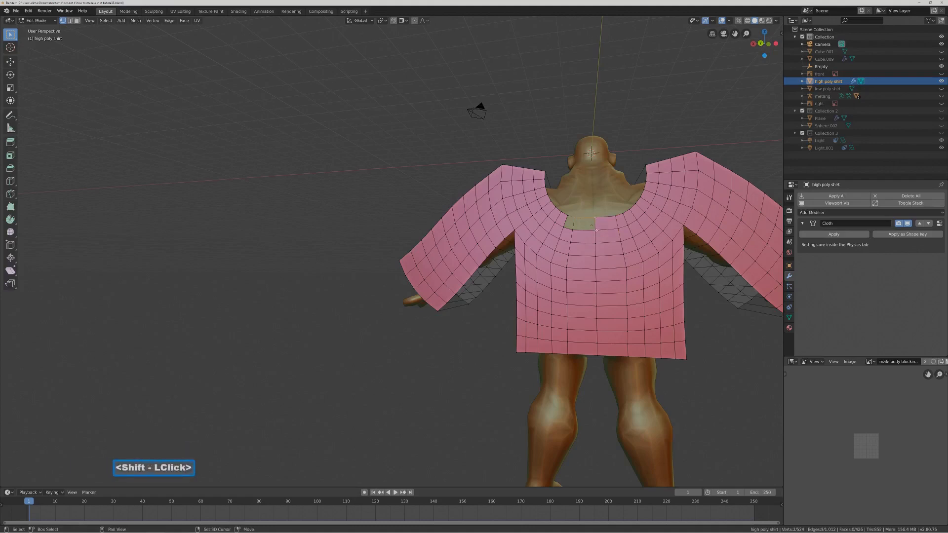
pyautogui.keyDown('shift'); pyautogui.click(574, 231); pyautogui.keyUp('shift')
pyautogui.press('f')
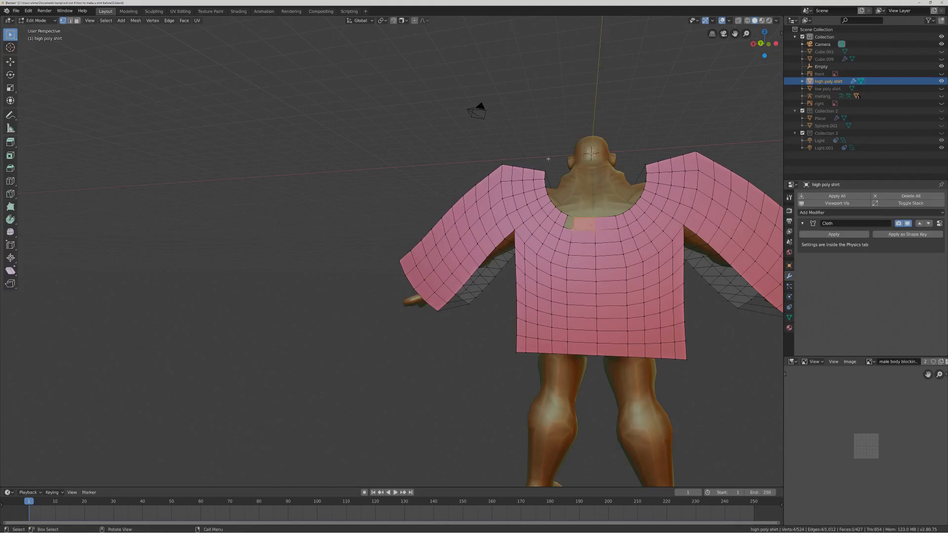
# Fill the last missing face at the far end of the back neckline gap and clear the selection.
pyautogui.click(564, 206)
pyautogui.keyDown('shift'); pyautogui.click(575, 219); pyautogui.keyUp('shift')
pyautogui.keyDown('shift'); pyautogui.click(569, 227); pyautogui.keyUp('shift')
pyautogui.press('f')
pyautogui.click(702, 303)
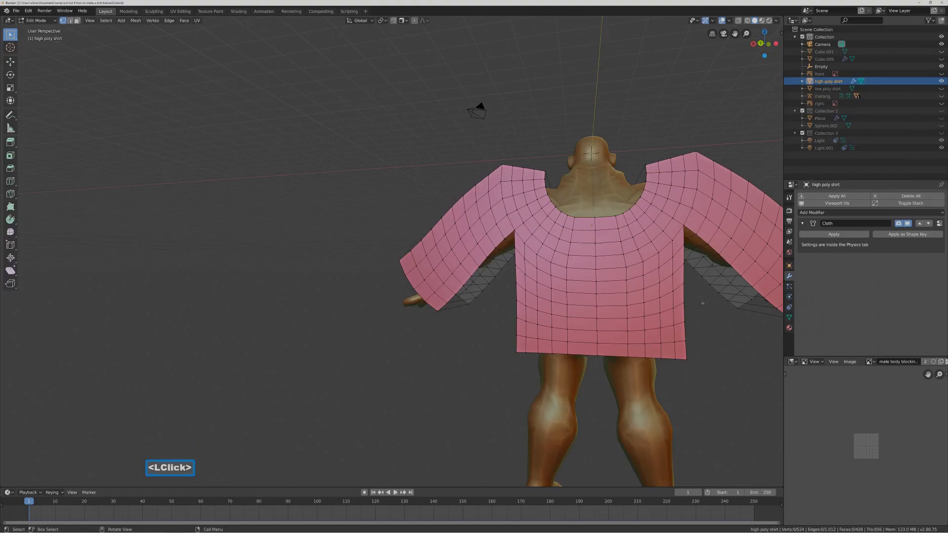
pyautogui.press('Pause')
# Switch to edge selection and select the sewing edges running over the character's left shoulder.
pyautogui.moveTo(742, 150); pyautogui.dragTo(631, 167, button='middle')
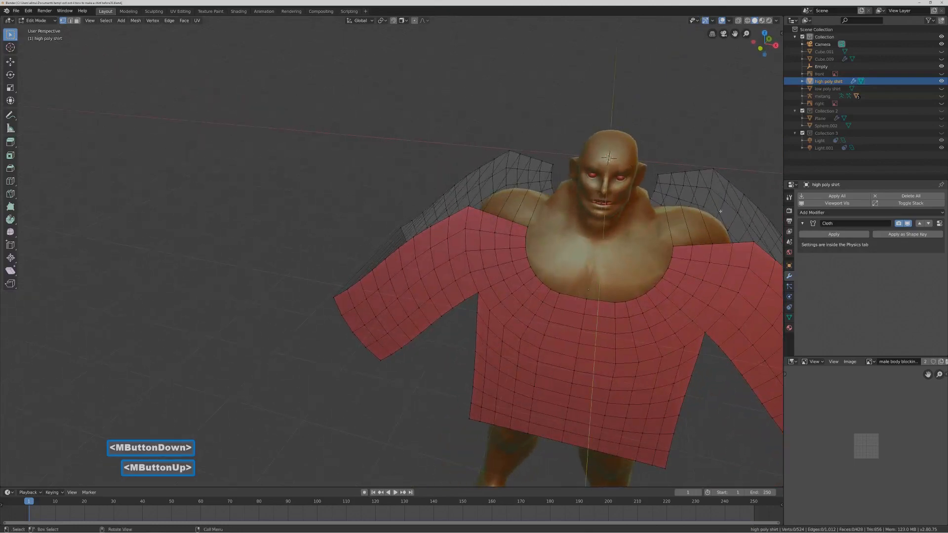
pyautogui.click(70, 21)
pyautogui.moveTo(523, 177); pyautogui.dragTo(719, 243, button='middle')
pyautogui.click(700, 217)
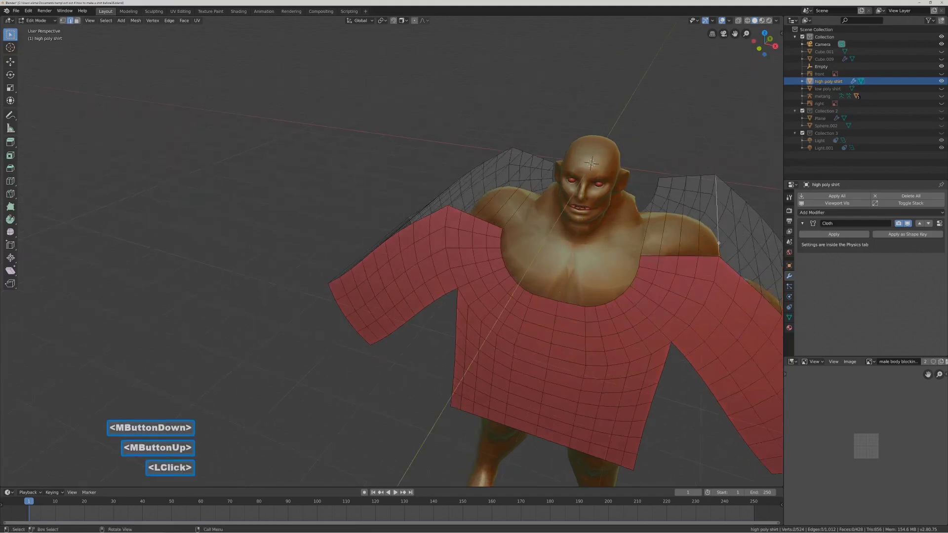
pyautogui.keyDown('shift'); pyautogui.click(699, 248); pyautogui.keyUp('shift')
pyautogui.keyDown('shift'); pyautogui.click(681, 239); pyautogui.keyUp('shift')
pyautogui.keyDown('shift'); pyautogui.click(658, 242); pyautogui.keyUp('shift')
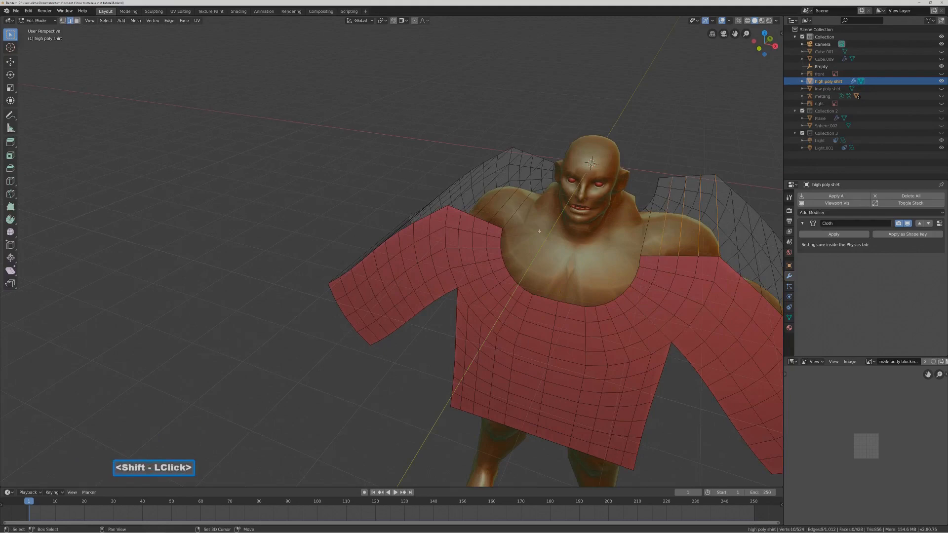
# Add the sewing edges over the character's right shoulder to the selection.
pyautogui.keyDown('shift'); pyautogui.click(493, 208); pyautogui.keyUp('shift')
pyautogui.keyDown('shift'); pyautogui.click(486, 207); pyautogui.keyUp('shift')
pyautogui.moveTo(486, 207); pyautogui.dragTo(575, 238, button='middle')
pyautogui.keyDown('shift'); pyautogui.click(494, 222); pyautogui.keyUp('shift')
pyautogui.keyDown('shift'); pyautogui.click(488, 203); pyautogui.keyUp('shift')
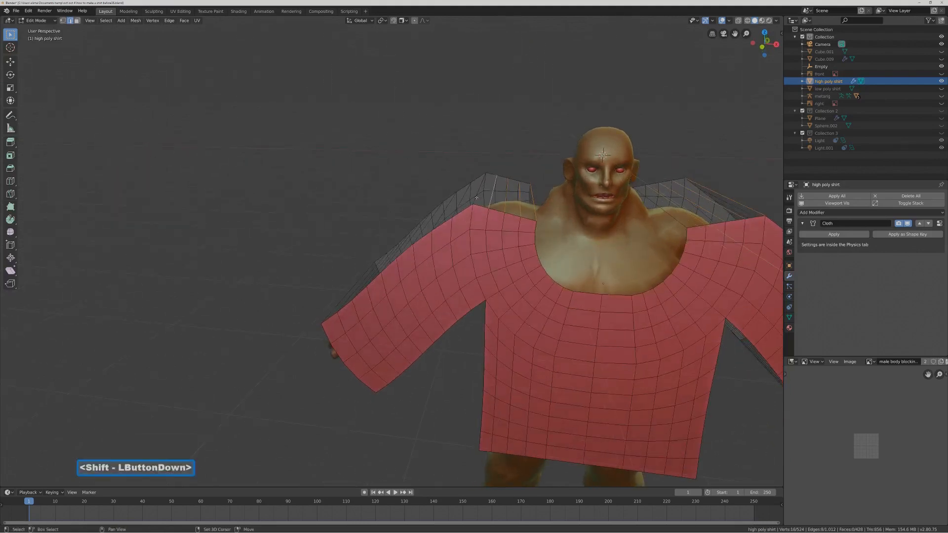
pyautogui.keyDown('shift'); pyautogui.moveTo(717, 231); pyautogui.dragTo(567, 202, button='middle'); pyautogui.keyUp('shift')
pyautogui.press('Pause')
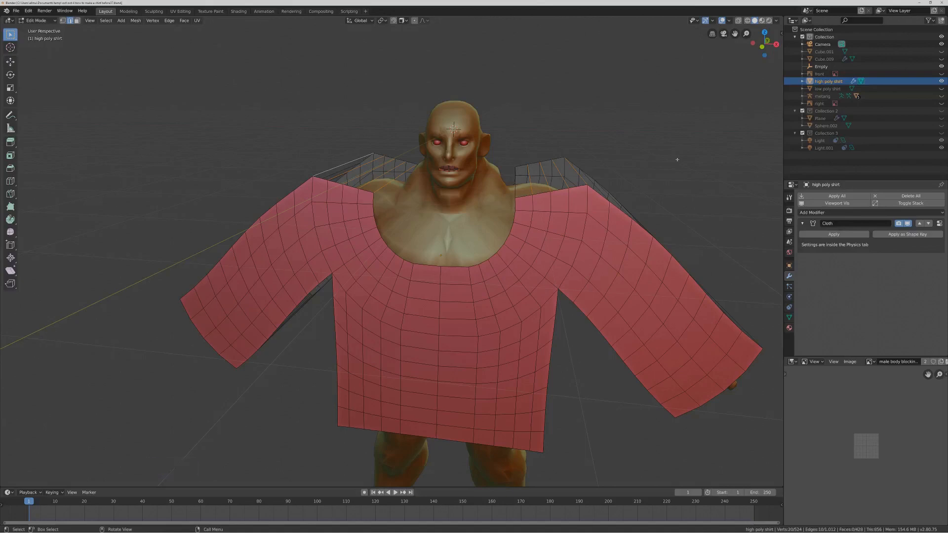
# Create a vertex group on the shirt, assign the selected shoulder sewing edges at weight 1.000, and clear the selection.
pyautogui.click(789, 318)
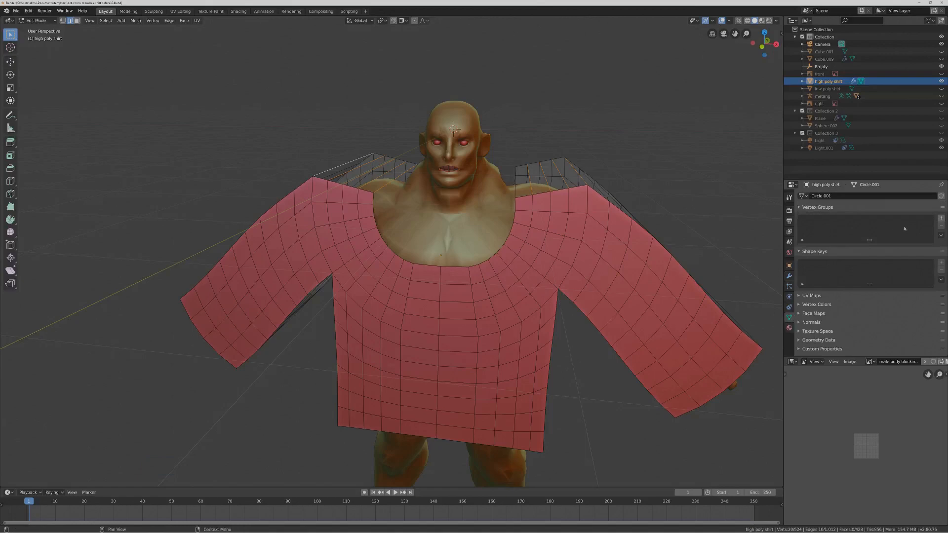
pyautogui.click(941, 216)
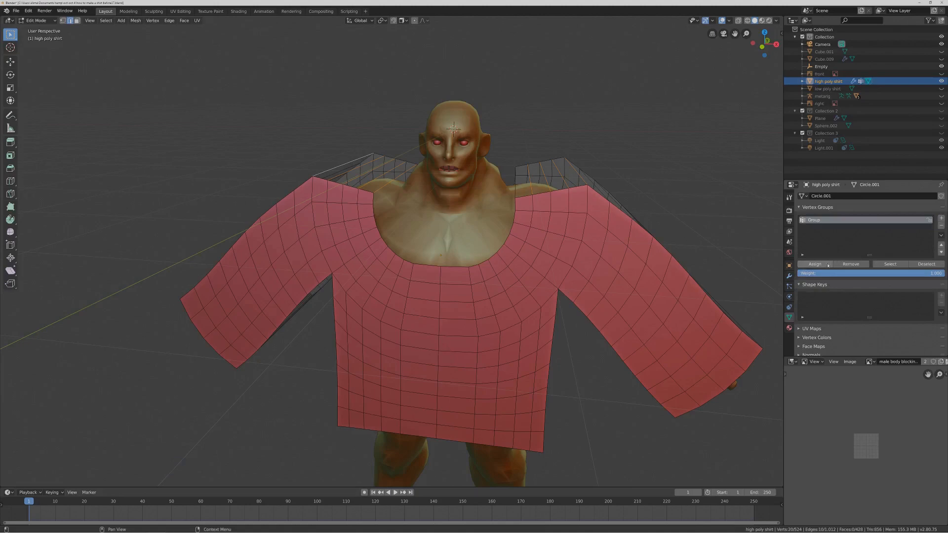
pyautogui.click(816, 264)
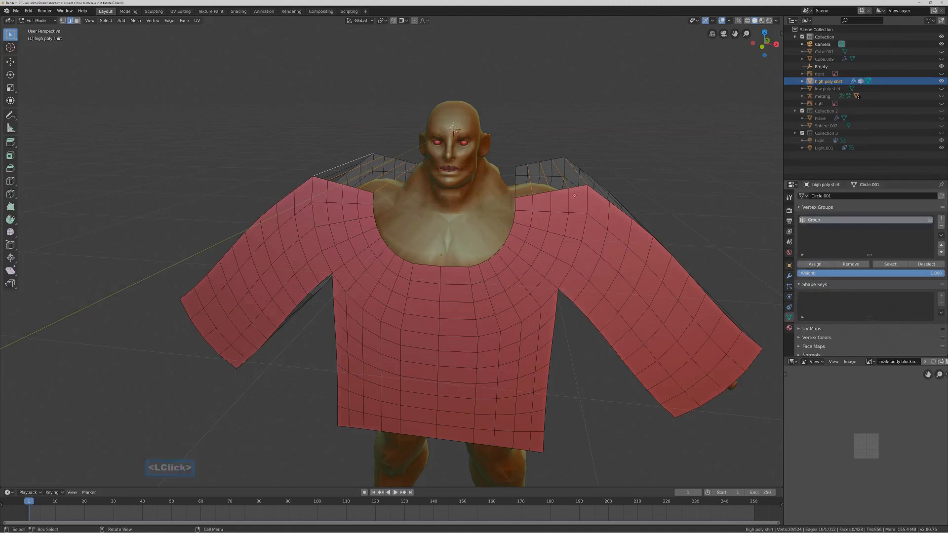
pyautogui.click(675, 166)
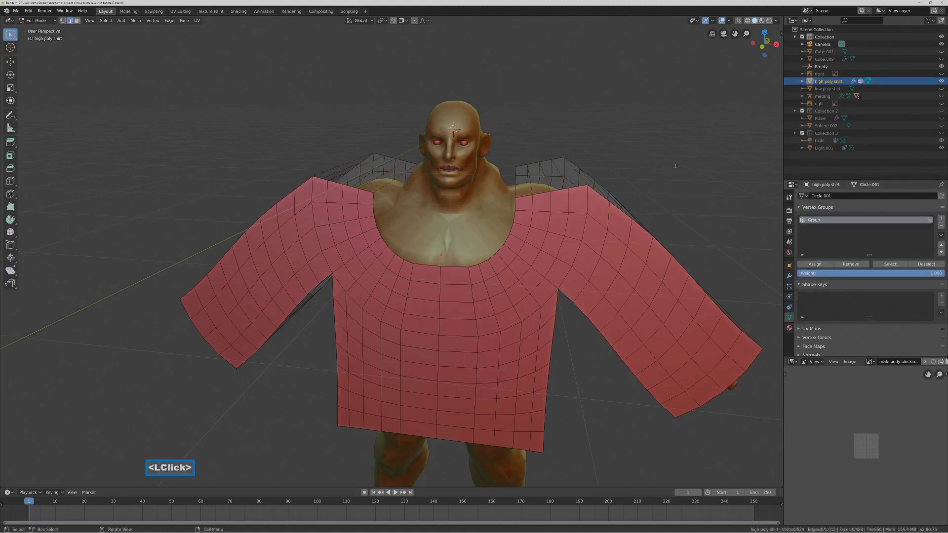
# Select the shirt's entire mesh, subdivide it twice with one cut each time, and clear the selection.
pyautogui.scroll(-3, 630, 203)
pyautogui.moveTo(613, 197); pyautogui.dragTo(630, 204, button='middle')
pyautogui.press('a')
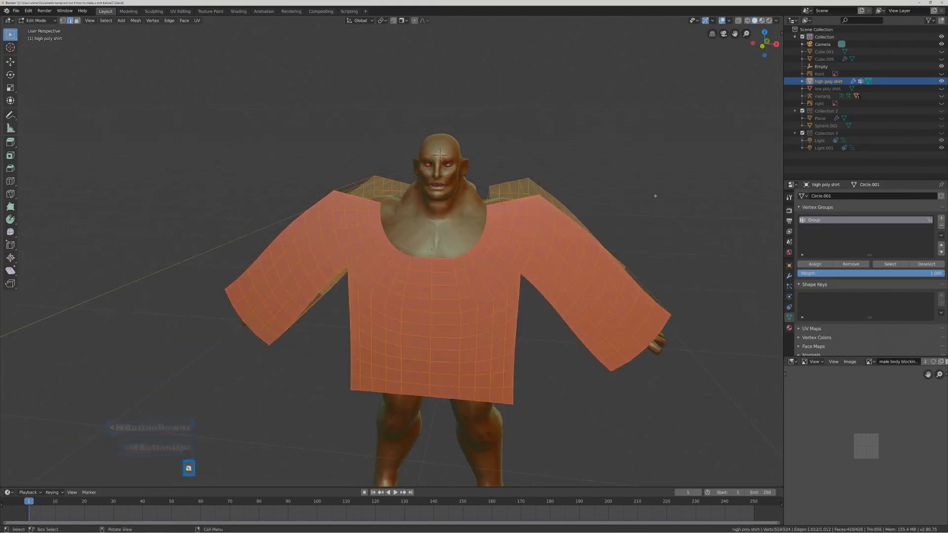
pyautogui.rightClick(592, 248)
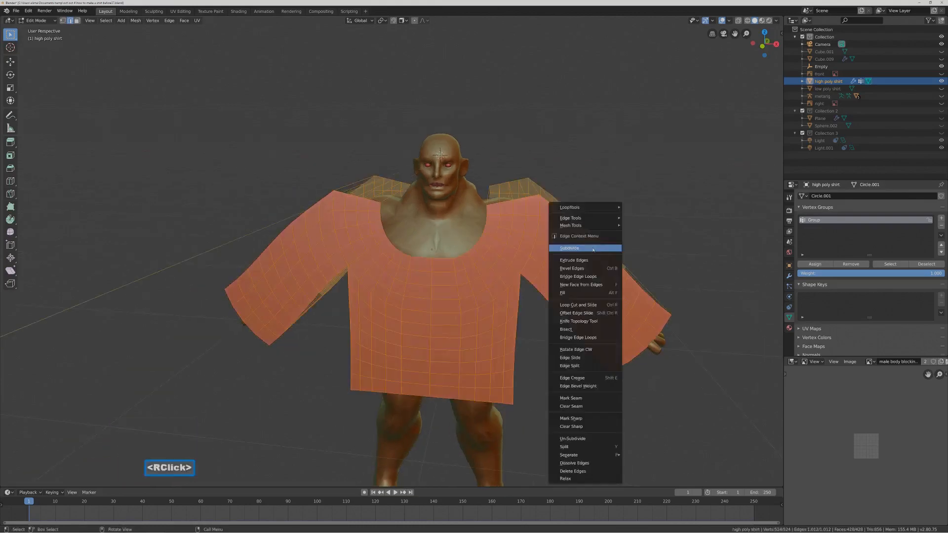
pyautogui.click(593, 248)
pyautogui.rightClick(593, 248)
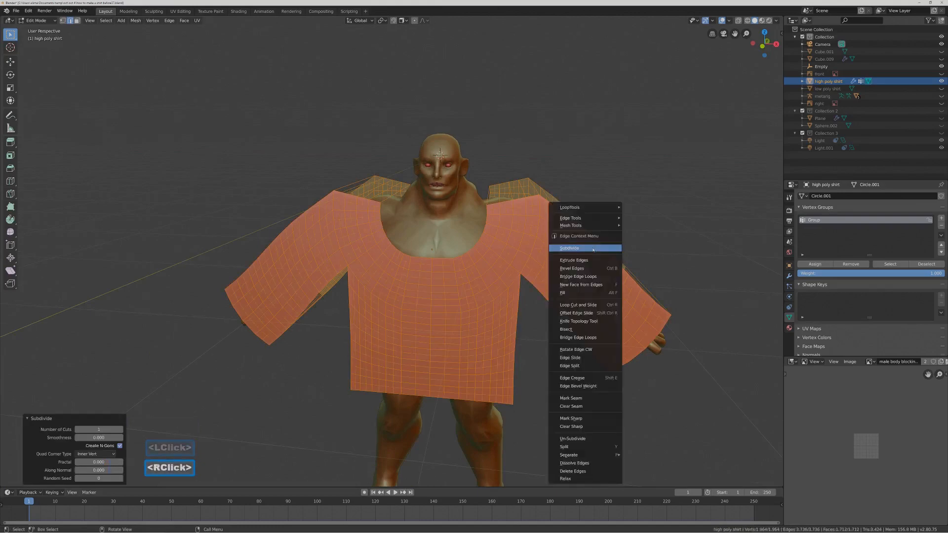
pyautogui.click(593, 248)
pyautogui.click(636, 207)
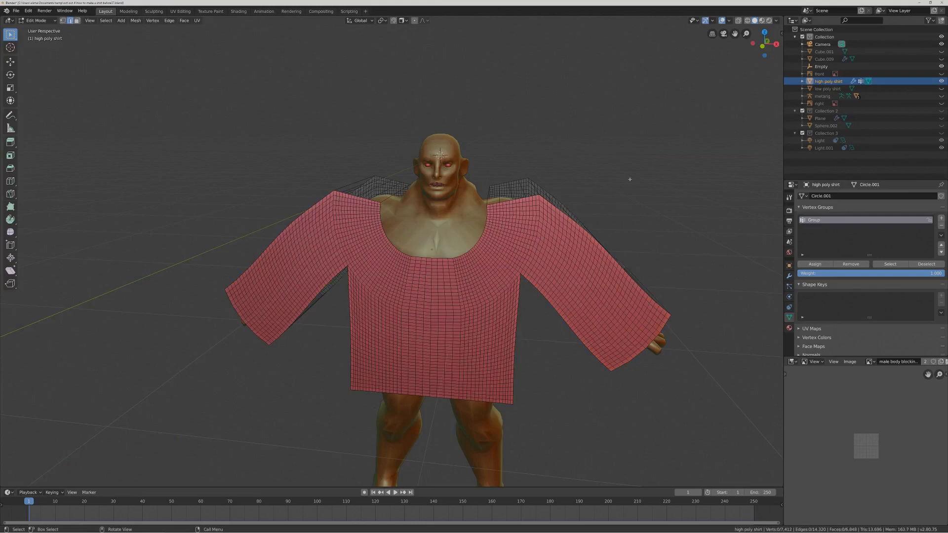
pyautogui.press('Pause')
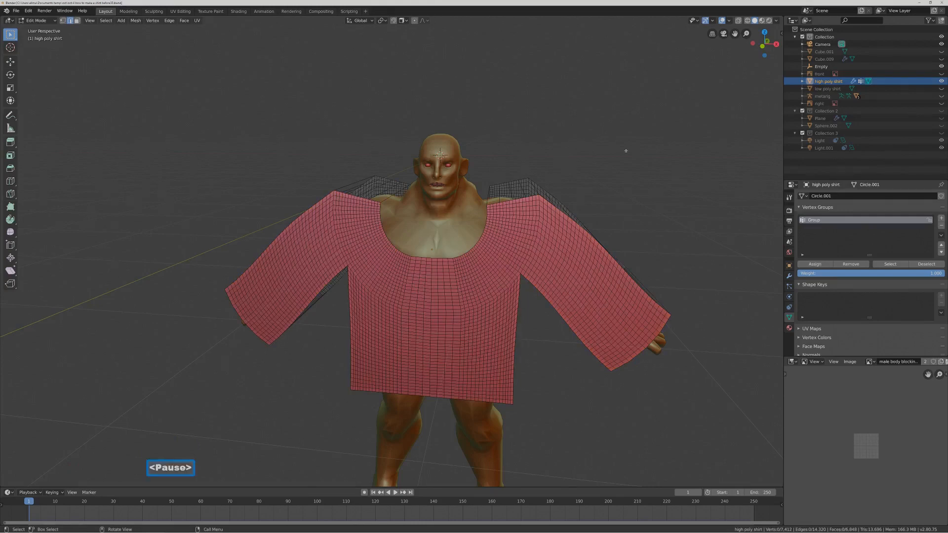
# Switch to Object Mode, play the cloth simulation on the subdivided shirt, and return to the first frame.
pyautogui.click(37, 20)
pyautogui.click(37, 27)
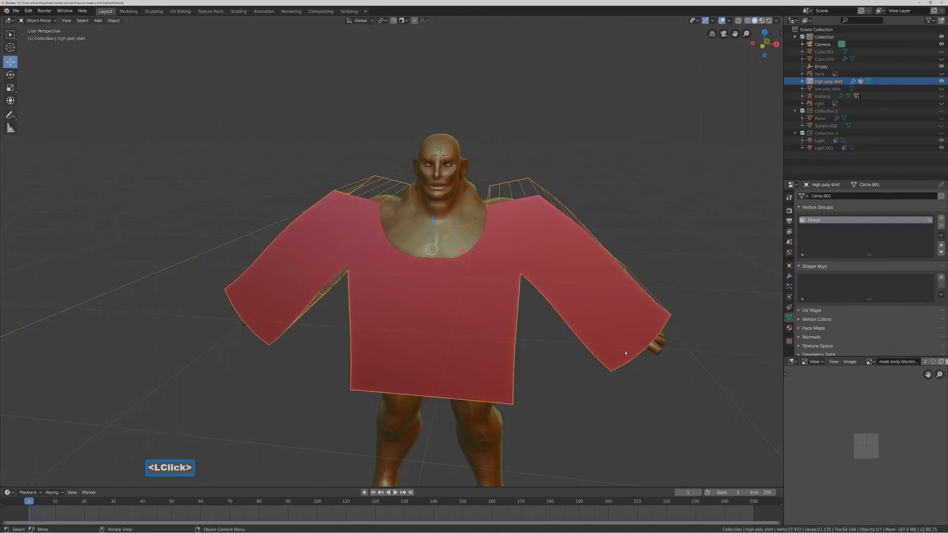
pyautogui.click(395, 492)
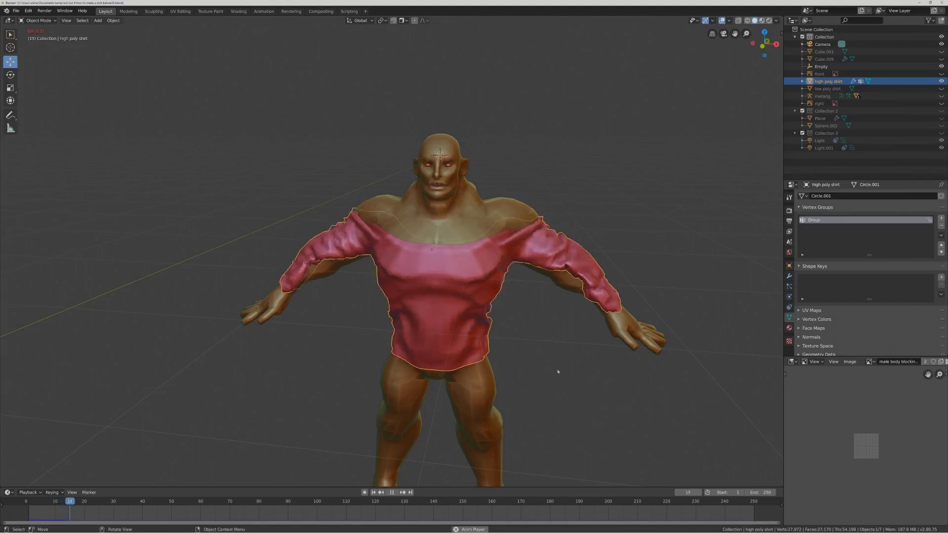
pyautogui.click(391, 493)
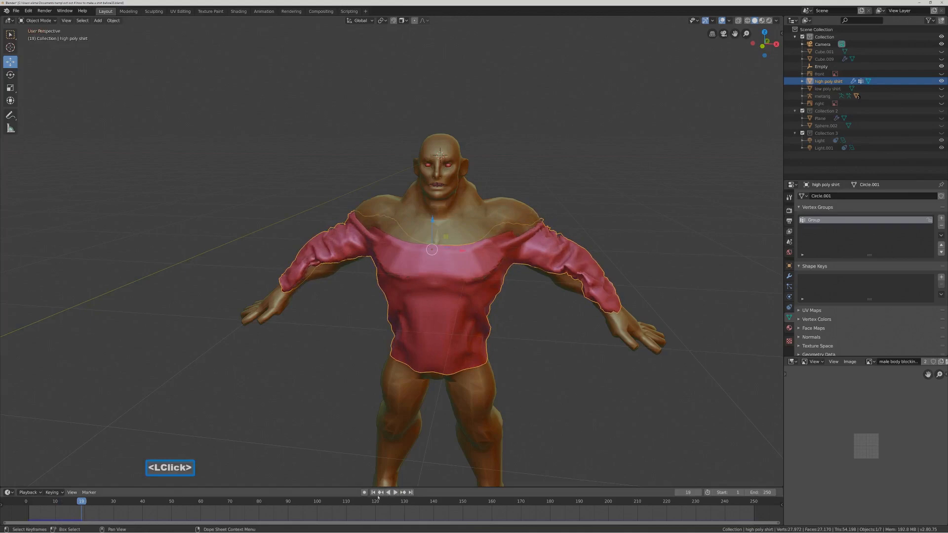
pyautogui.click(374, 492)
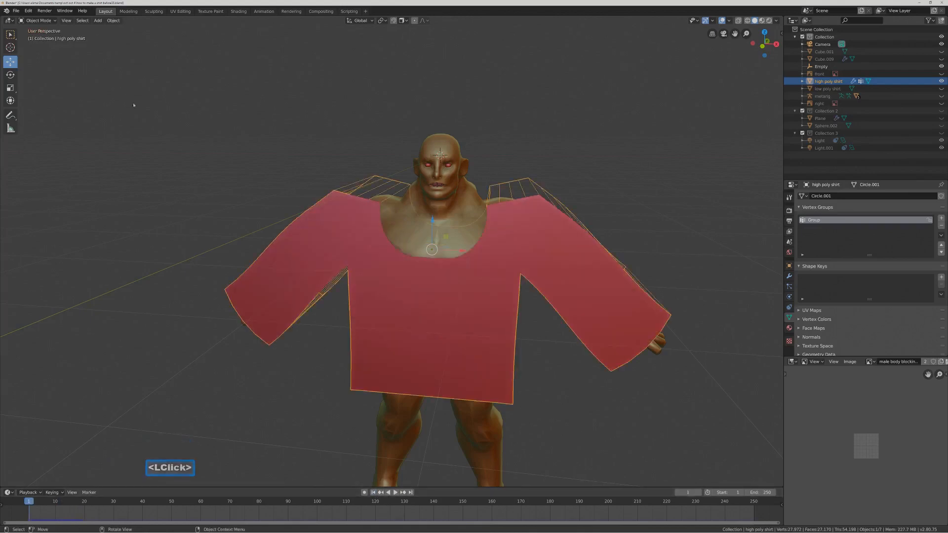
# Return to Edit Mode and select the shoulder vertex group's vertices in a front wireframe view.
pyautogui.click(48, 20)
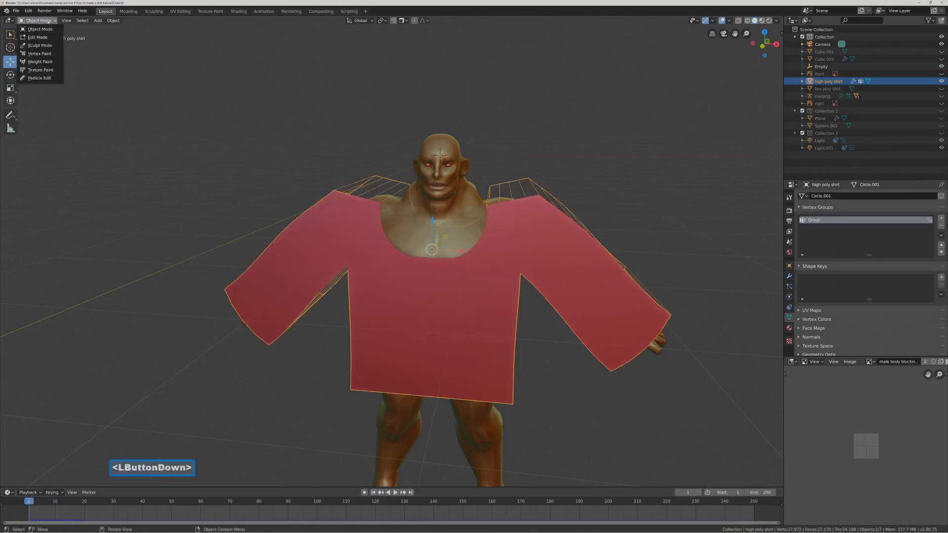
pyautogui.click(48, 37)
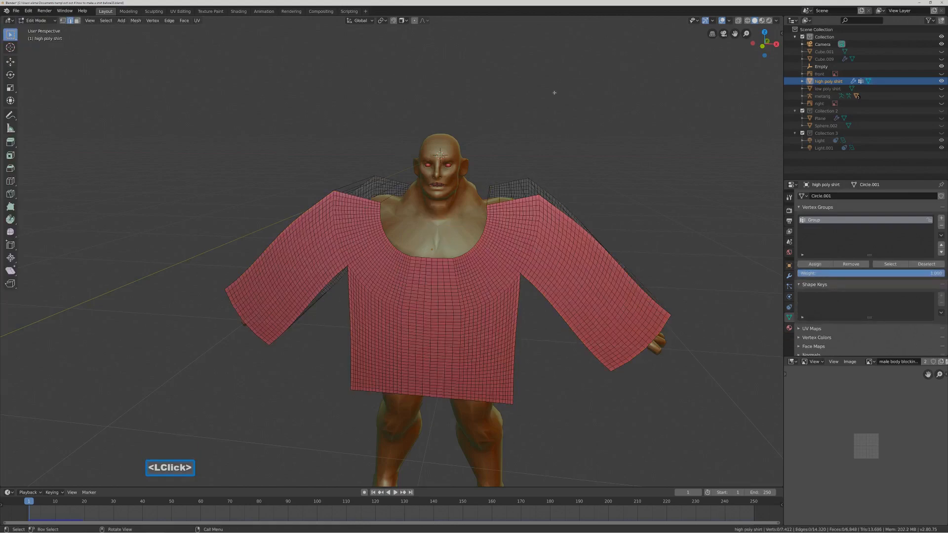
pyautogui.click(91, 21)
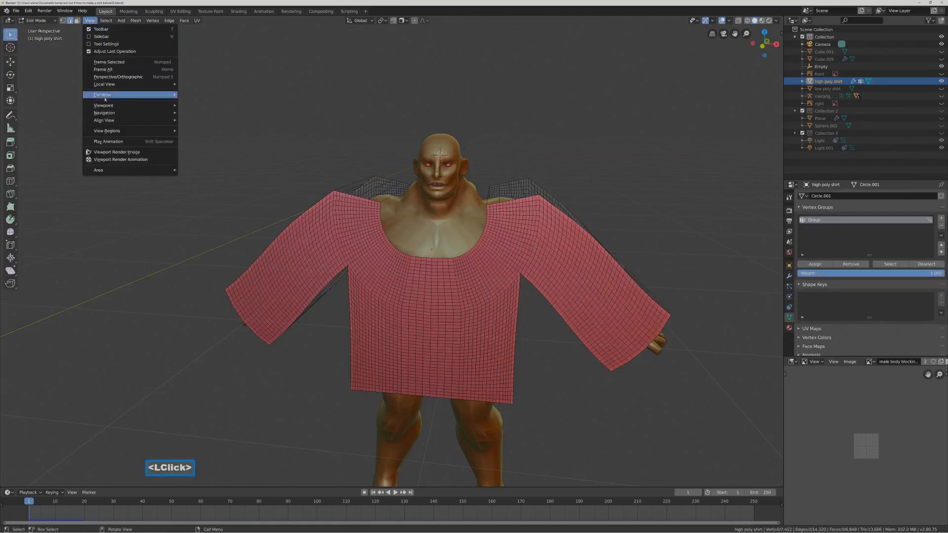
pyautogui.moveTo(148, 105)
pyautogui.click(214, 136)
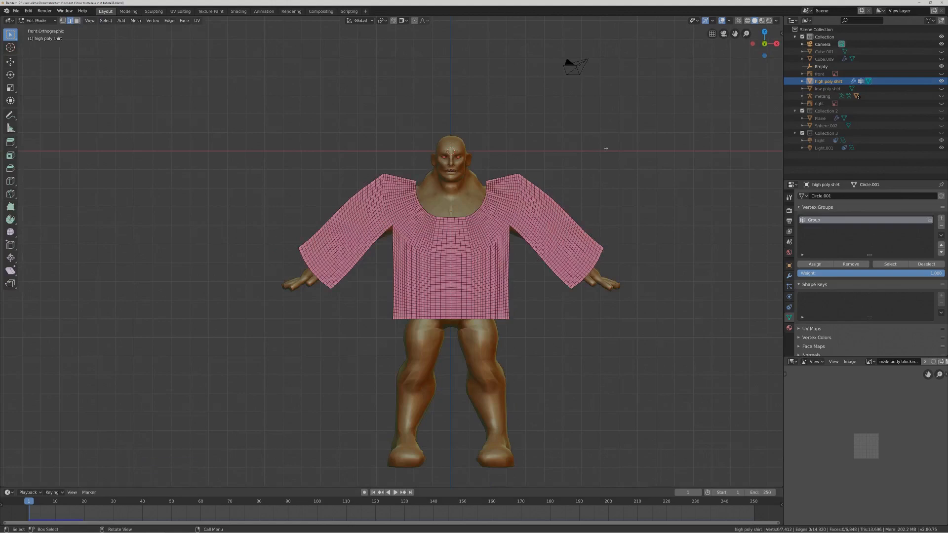
pyautogui.press('z')
pyautogui.click(552, 151)
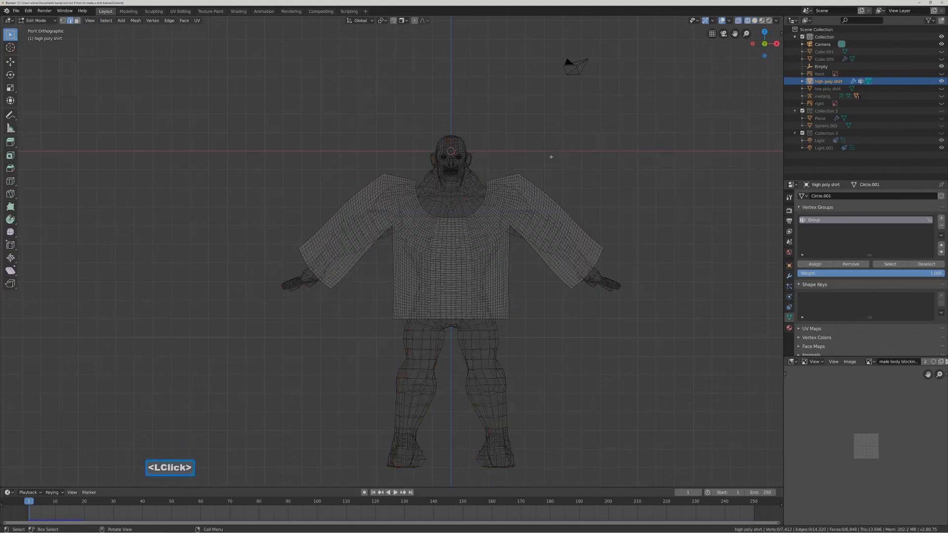
pyautogui.click(884, 269)
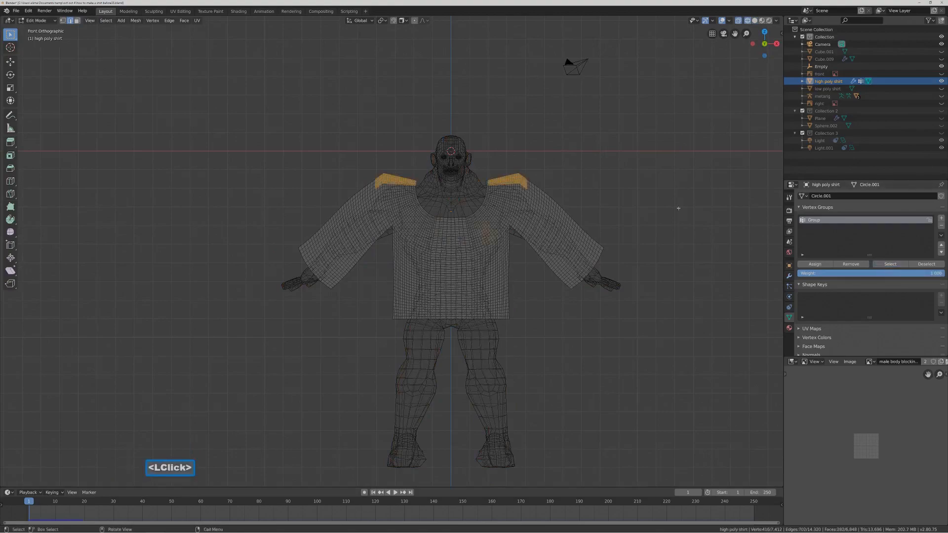
# Deselect the stray chest vertices and assign the remaining shoulder vertices to the vertex group at weight 0.450.
pyautogui.moveTo(574, 196)
pyautogui.mouseDown(button='middle')
pyautogui.moveTo(459, 207)
pyautogui.moveTo(462, 237)
pyautogui.moveTo(443, 232)
pyautogui.moveTo(434, 254)
pyautogui.moveTo(447, 229)
pyautogui.moveTo(457, 239)
pyautogui.moveTo(526, 241)
pyautogui.mouseUp(button='middle')
pyautogui.press('c')
pyautogui.rightClick(450, 238)
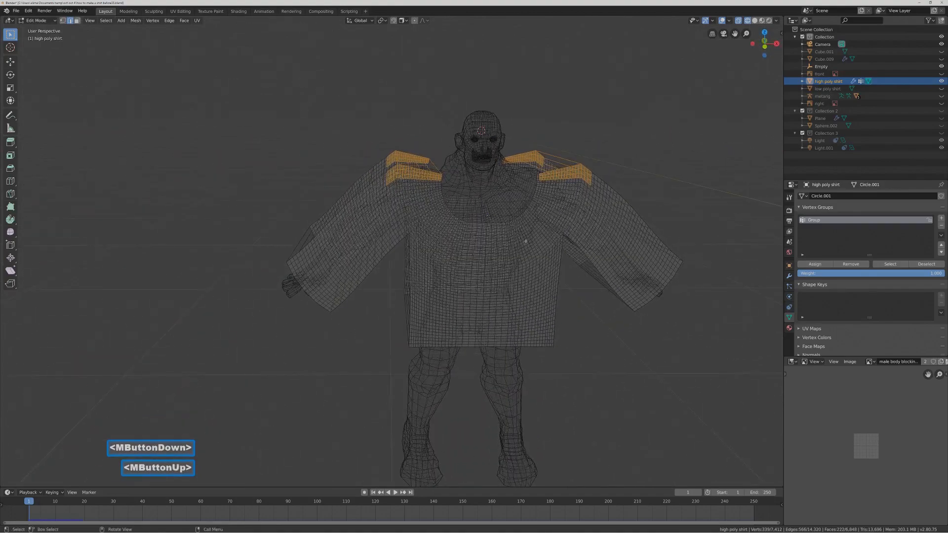
pyautogui.click(838, 272)
pyautogui.press('BackSpace')
pyautogui.write('.450')
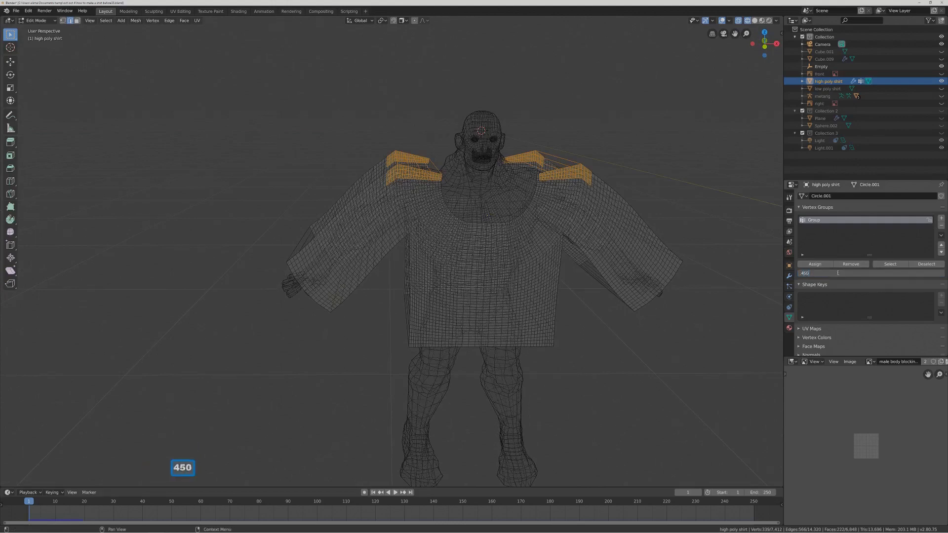
pyautogui.press('Return')
pyautogui.click(815, 264)
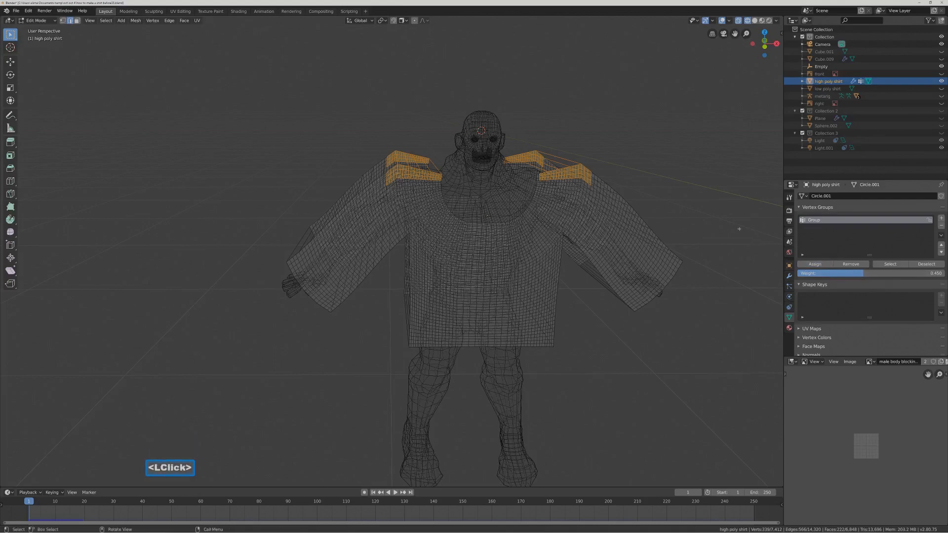
# Restore solid shading in the viewport and switch the shirt to Object Mode.
pyautogui.press('z')
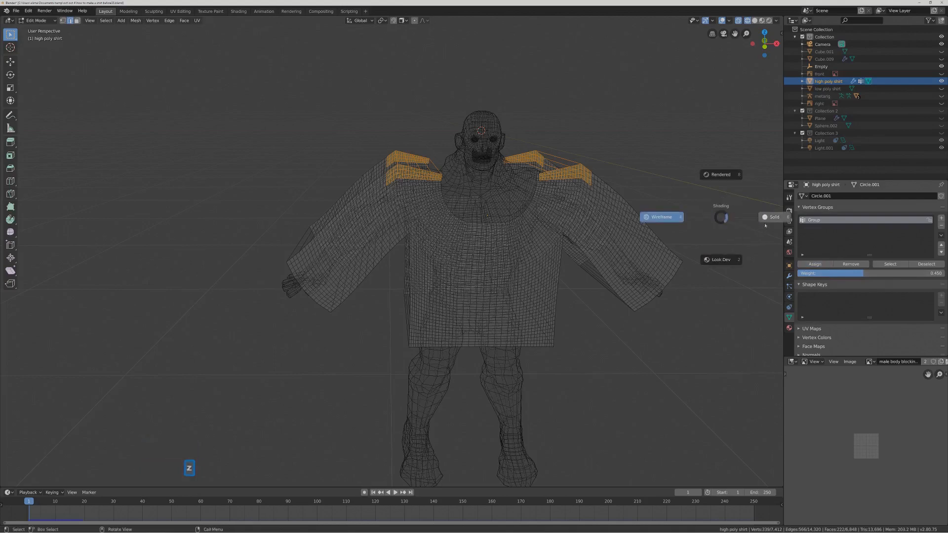
pyautogui.click(662, 216)
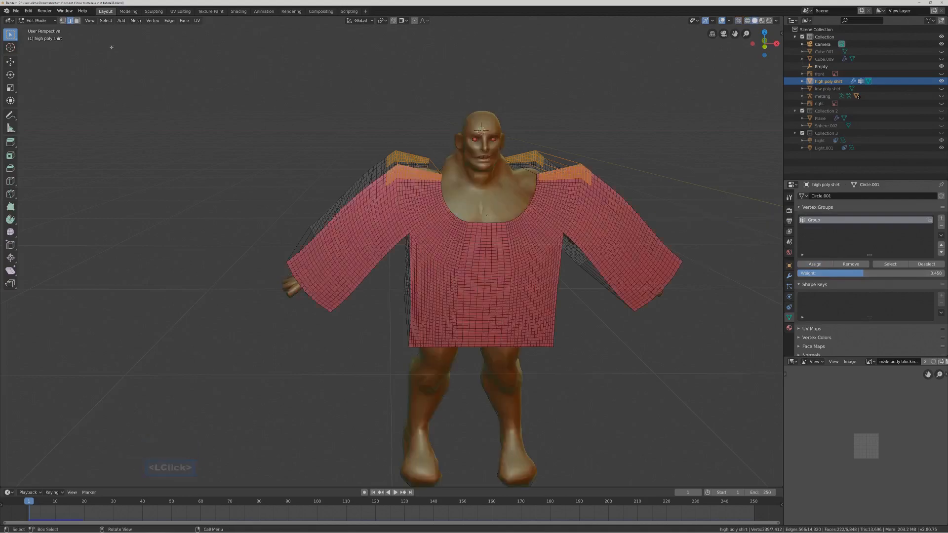
pyautogui.click(227, 56)
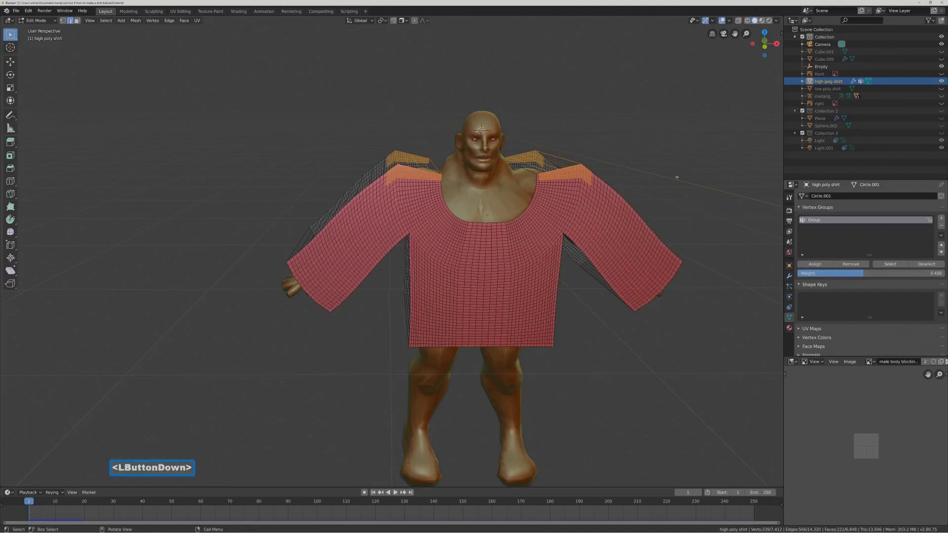
pyautogui.click(57, 22)
pyautogui.click(39, 29)
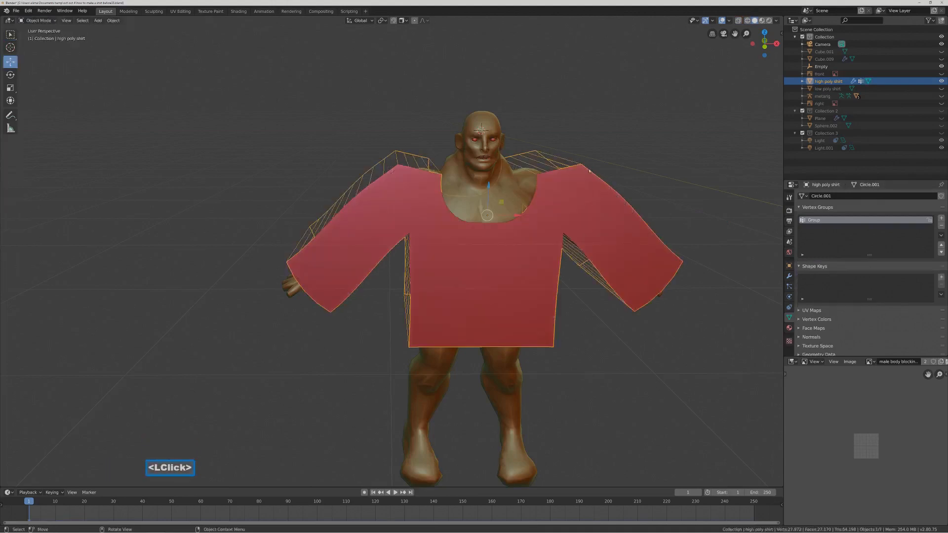
# Set the shirt's cloth Pin Group to the shoulder vertex group named Group.
pyautogui.click(789, 298)
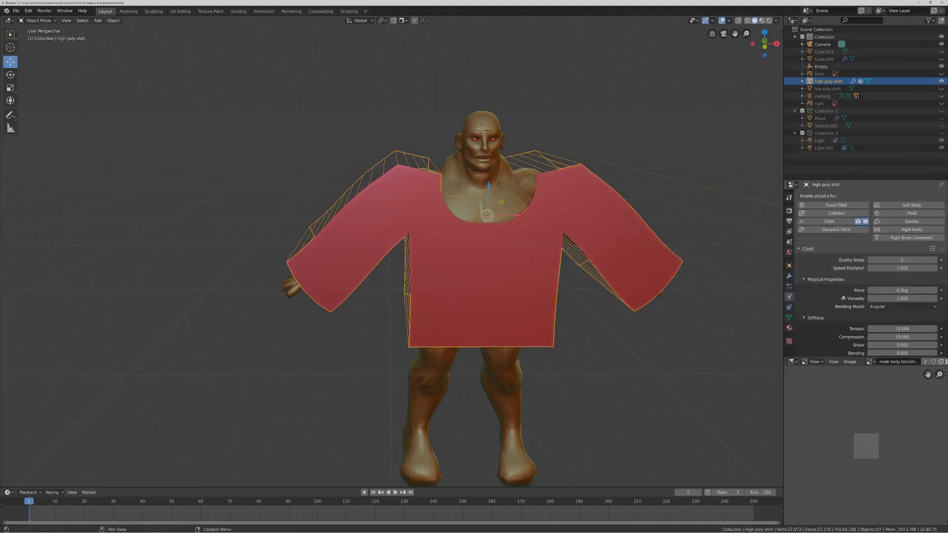
pyautogui.scroll(-8, 843, 297)
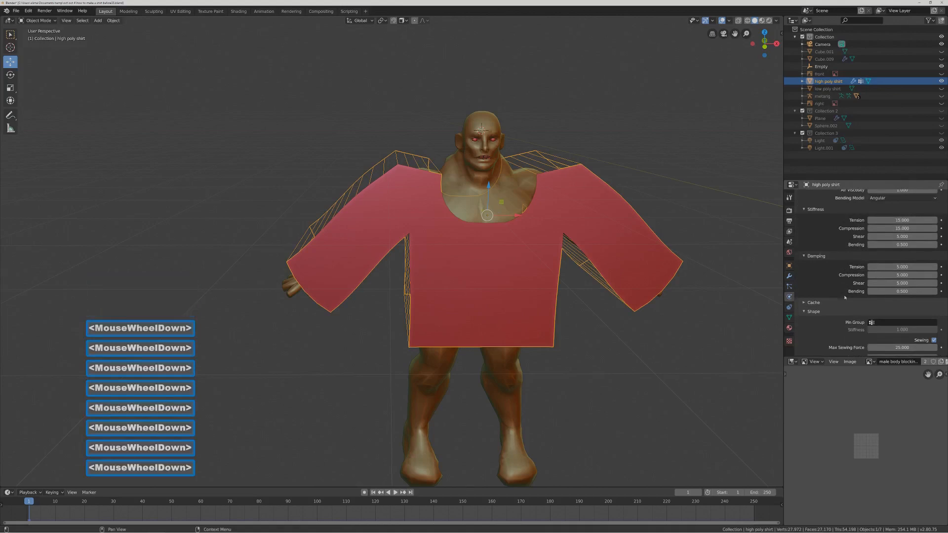
pyautogui.click(876, 322)
pyautogui.click(869, 333)
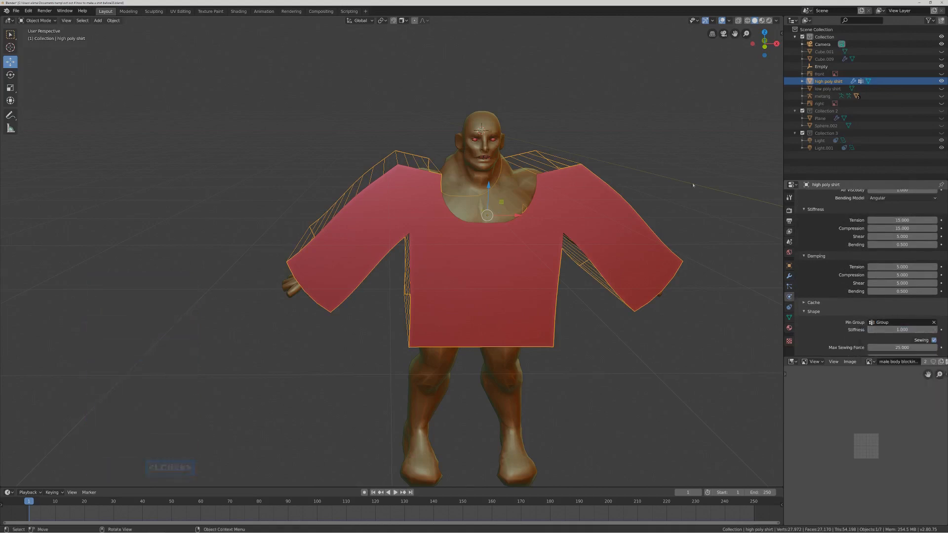
# Play the pinned cloth simulation, pausing to examine the shirt's fit on the shoulders, and return to the first frame.
pyautogui.scroll(-2, 682, 165)
pyautogui.moveTo(631, 313); pyautogui.dragTo(624, 307, button='middle')
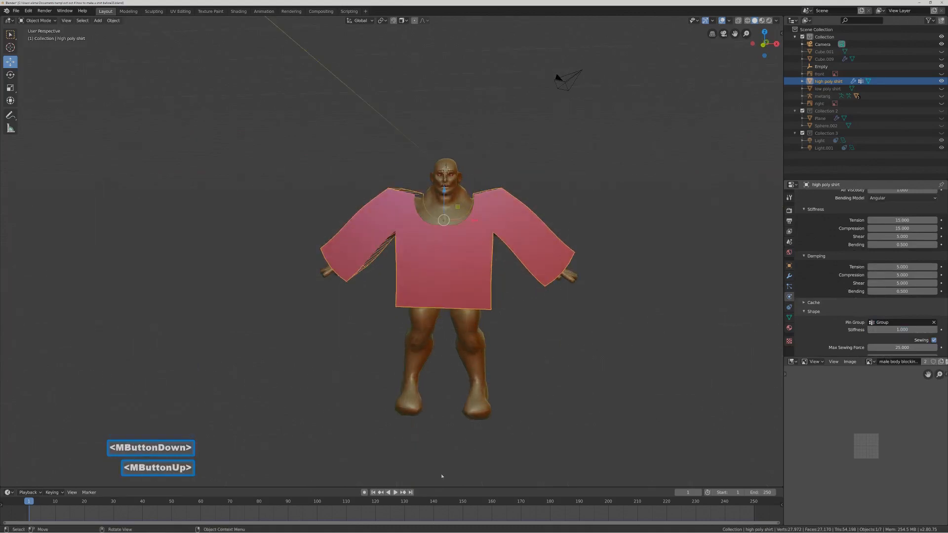
pyautogui.click(396, 493)
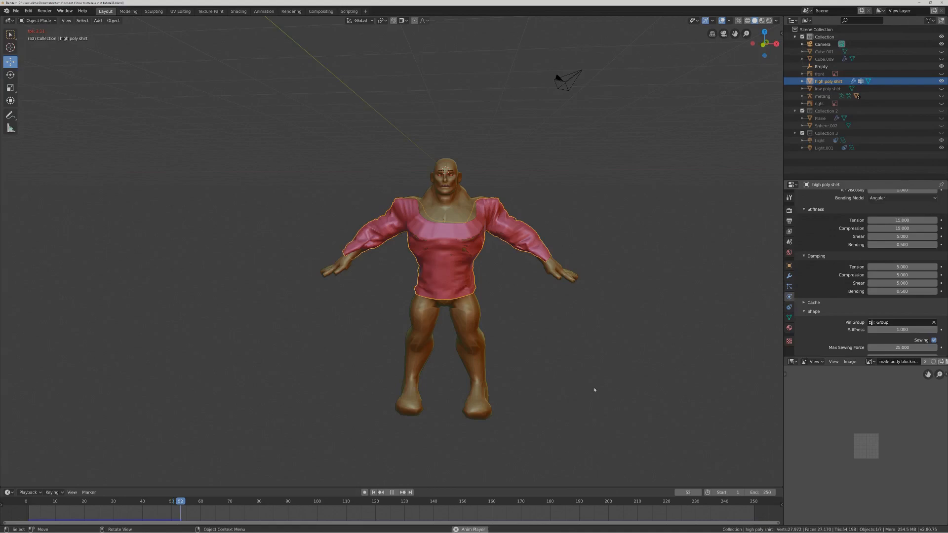
pyautogui.click(392, 493)
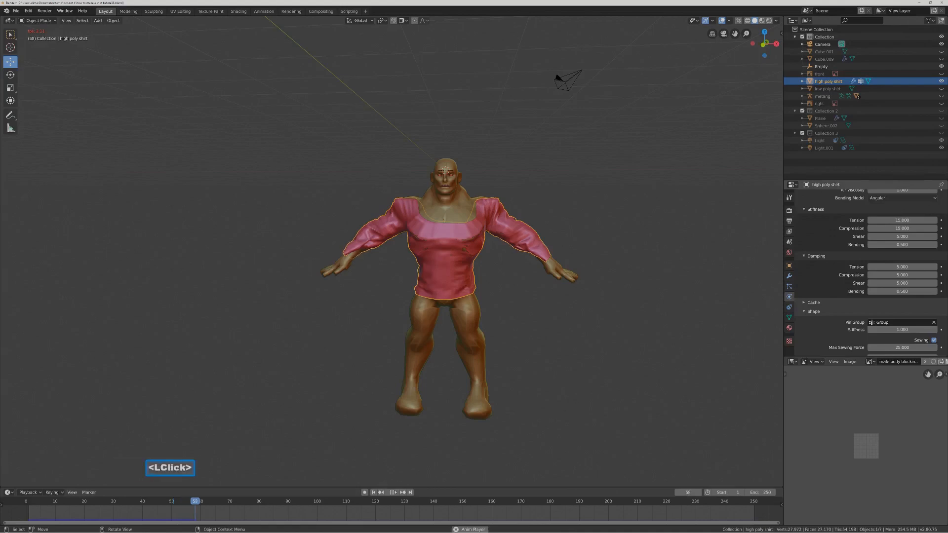
pyautogui.moveTo(624, 272)
pyautogui.mouseDown(button='middle')
pyautogui.moveTo(613, 283)
pyautogui.moveTo(561, 292)
pyautogui.moveTo(515, 265)
pyautogui.moveTo(480, 277)
pyautogui.moveTo(499, 290)
pyautogui.moveTo(555, 266)
pyautogui.moveTo(567, 280)
pyautogui.moveTo(516, 275)
pyautogui.moveTo(628, 264)
pyautogui.moveTo(611, 272)
pyautogui.moveTo(599, 271)
pyautogui.moveTo(624, 237)
pyautogui.moveTo(623, 263)
pyautogui.mouseUp(button='middle')
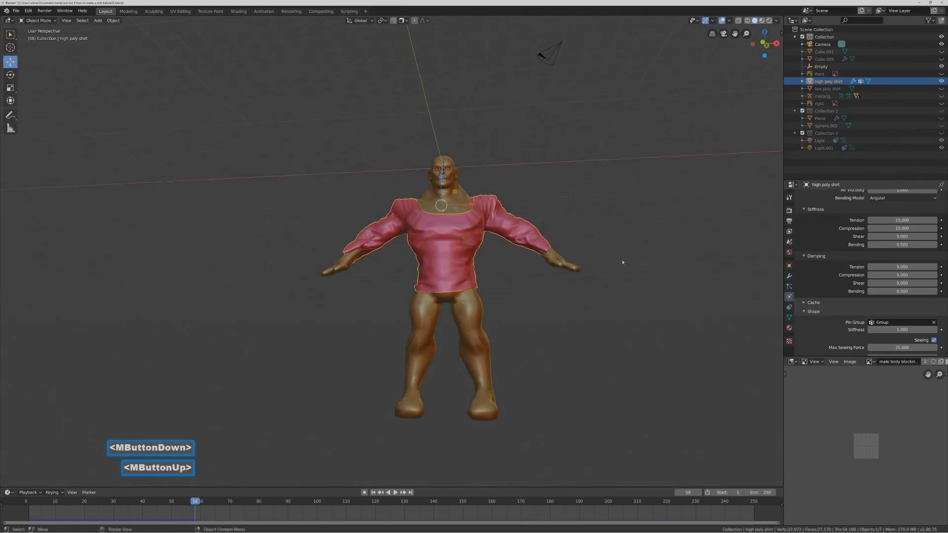
pyautogui.click(395, 493)
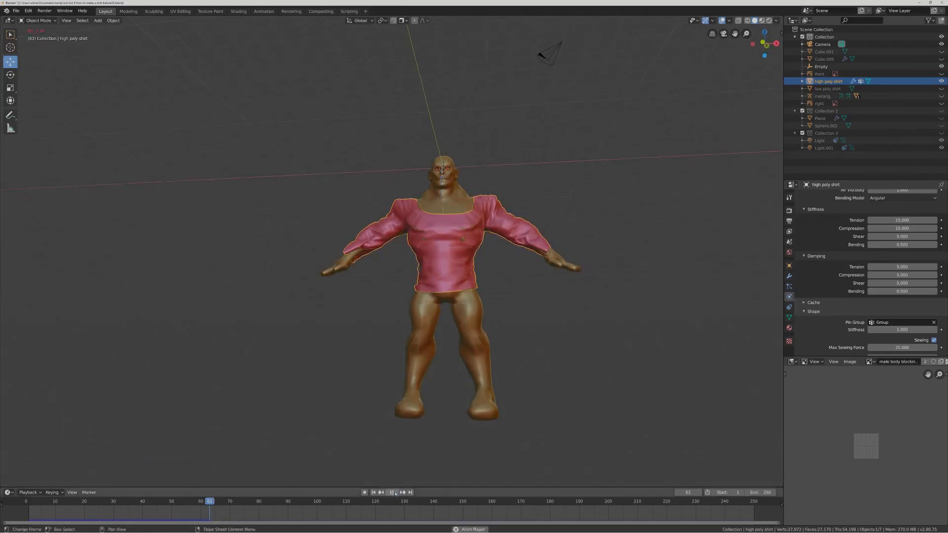
pyautogui.click(395, 493)
pyautogui.moveTo(354, 347)
pyautogui.mouseDown(button='middle')
pyautogui.moveTo(374, 344)
pyautogui.moveTo(402, 361)
pyautogui.moveTo(367, 349)
pyautogui.mouseUp(button='middle')
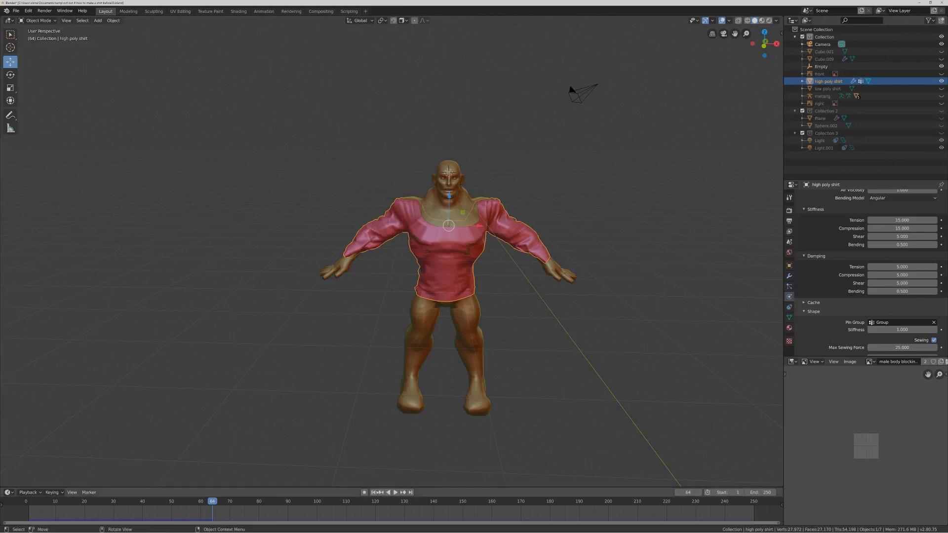
pyautogui.click(376, 492)
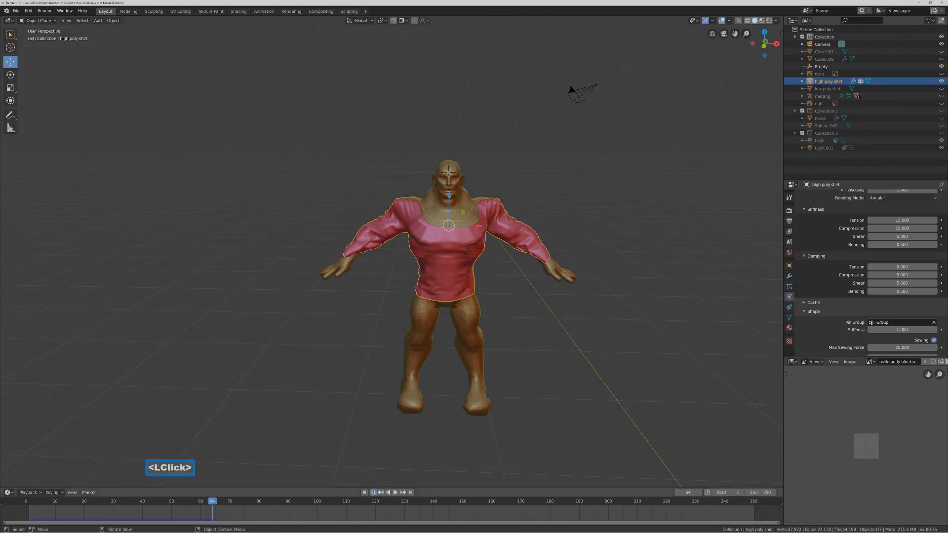
# Enter Edit Mode, select the shoulder vertex group's vertices, and deselect the stray ones outside the shoulders.
pyautogui.click(38, 20)
pyautogui.click(54, 39)
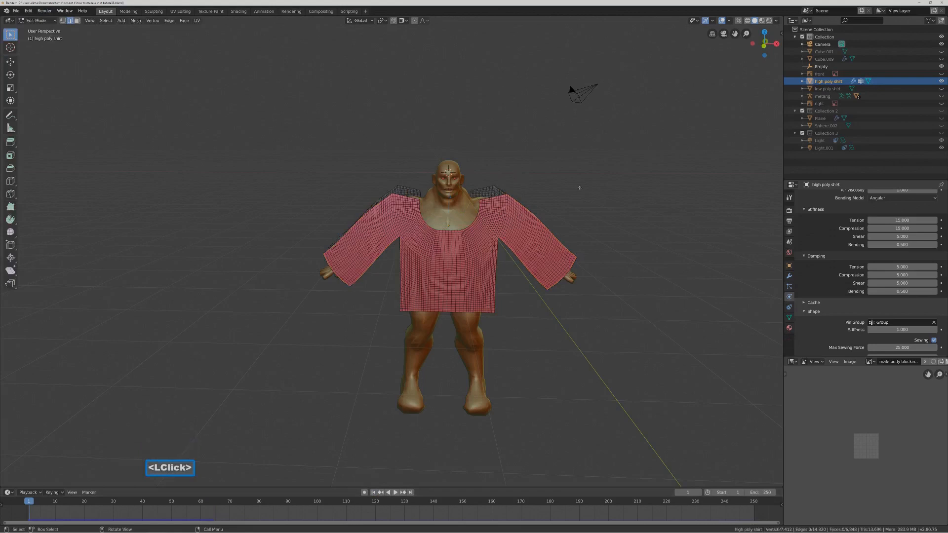
pyautogui.click(790, 318)
pyautogui.click(883, 264)
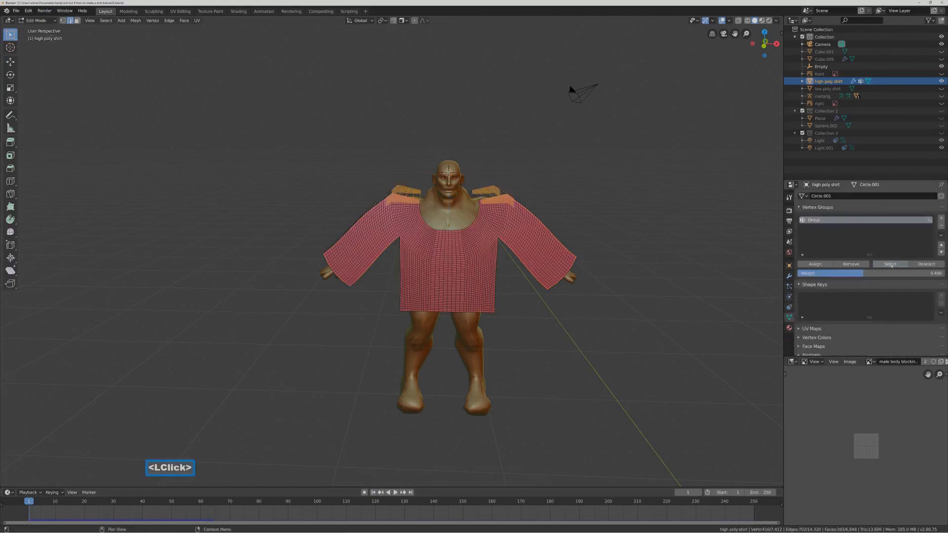
pyautogui.moveTo(694, 221)
pyautogui.mouseDown(button='middle')
pyautogui.moveTo(599, 214)
pyautogui.moveTo(453, 272)
pyautogui.moveTo(464, 241)
pyautogui.mouseUp(button='middle')
pyautogui.press('c')
pyautogui.rightClick(617, 263)
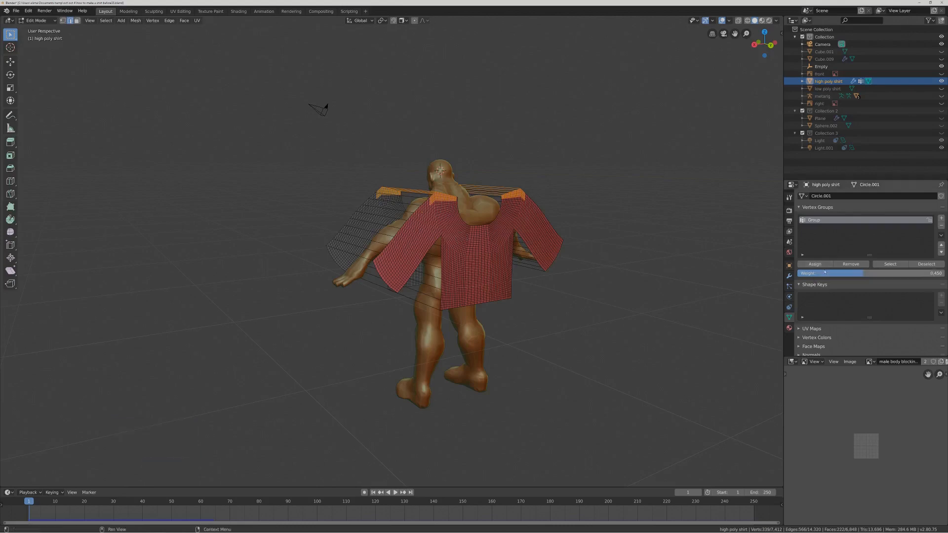
# Assign the selected shoulder vertices to the vertex group named Group with a weight of 0.250.
pyautogui.click(825, 273)
pyautogui.write('.')
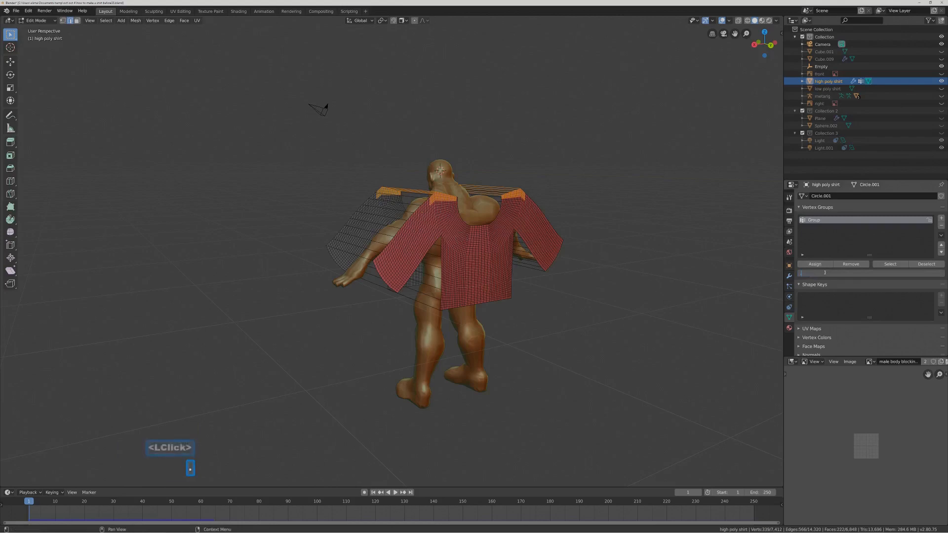
pyautogui.write('250')
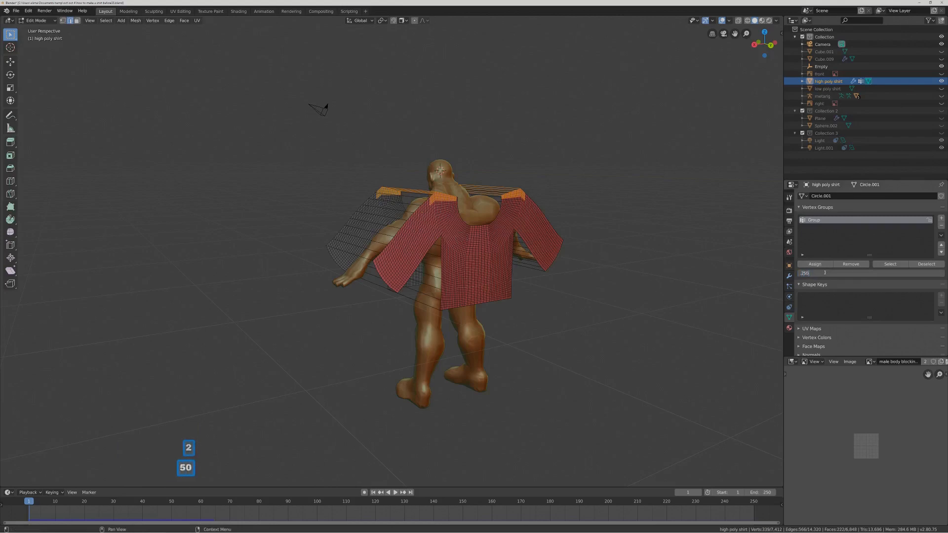
pyautogui.press('Return')
pyautogui.click(815, 264)
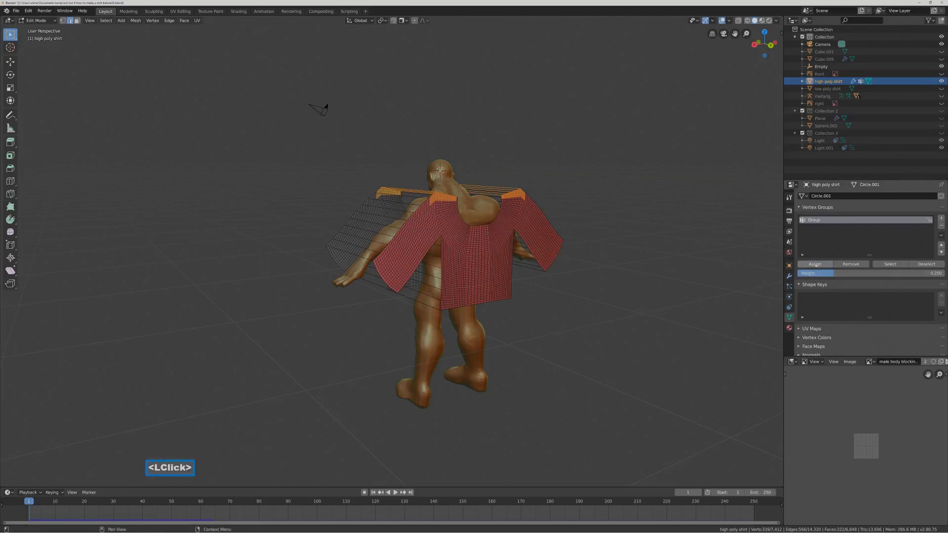
# Clear the vertex selection on the shirt in the front orthographic view and switch the viewport to wireframe shading.
pyautogui.moveTo(557, 324); pyautogui.dragTo(646, 318, button='middle')
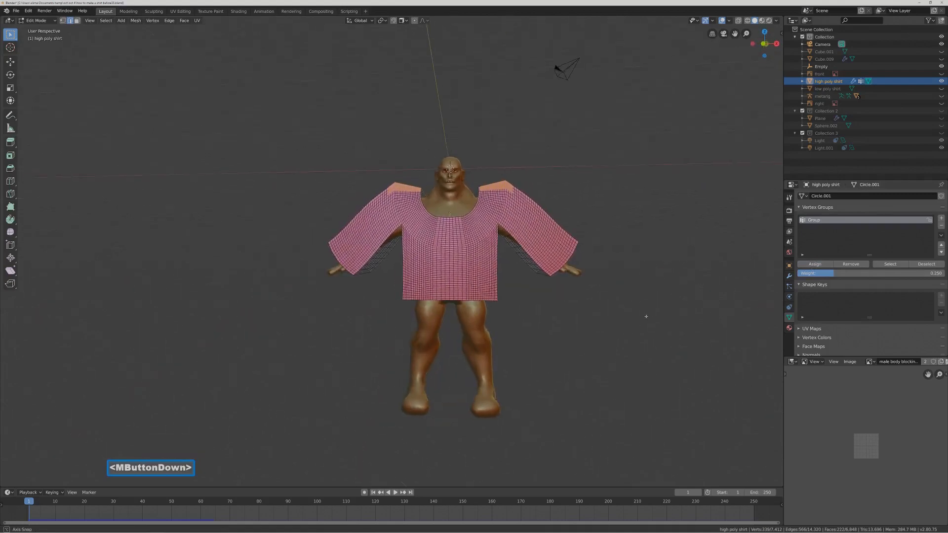
pyautogui.click(90, 20)
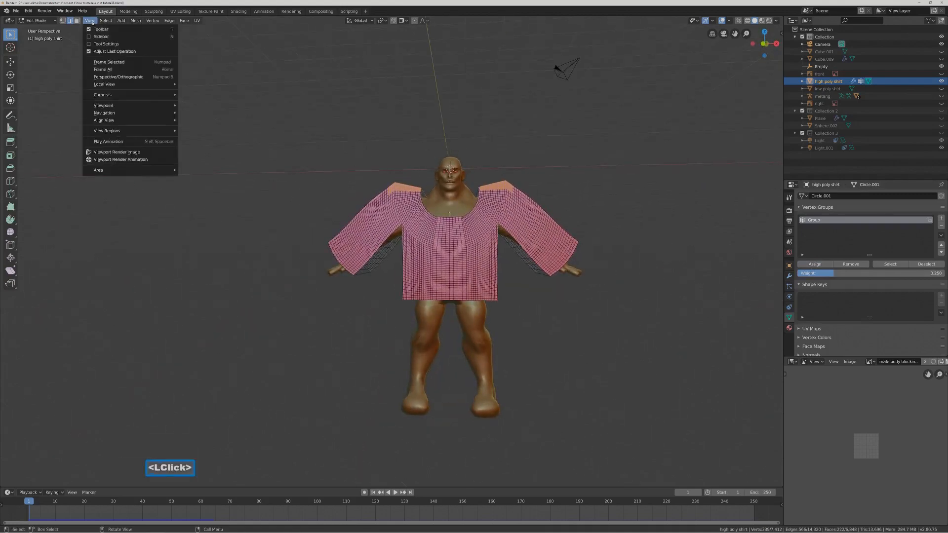
pyautogui.moveTo(124, 107)
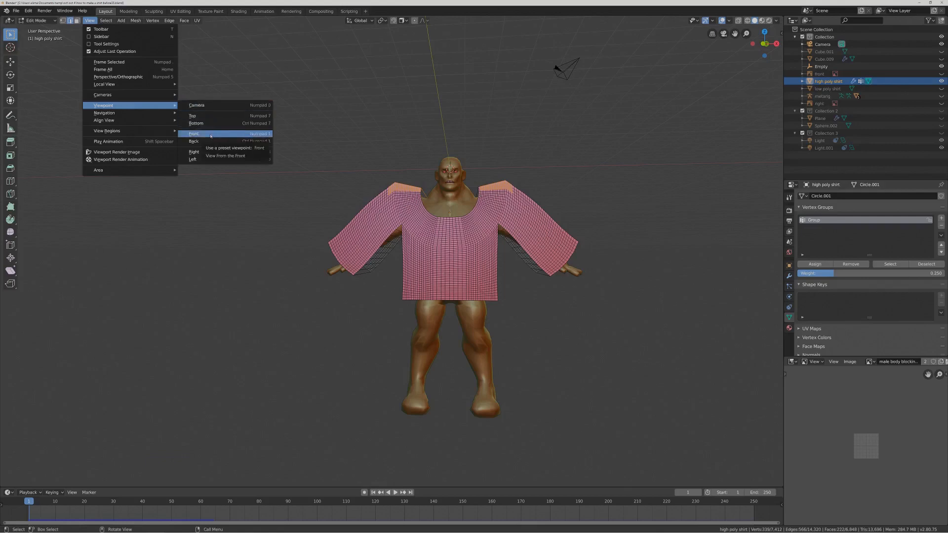
pyautogui.click(211, 136)
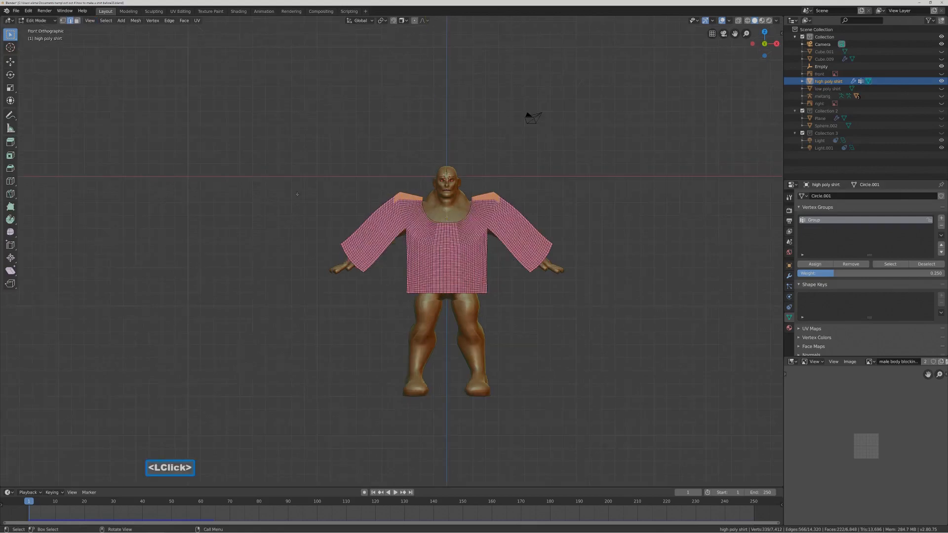
pyautogui.click(573, 217)
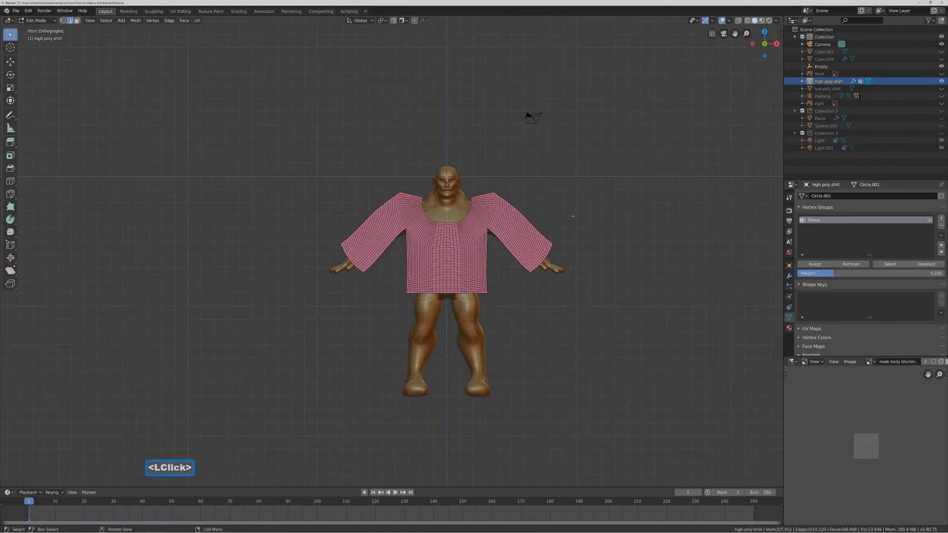
pyautogui.press('z')
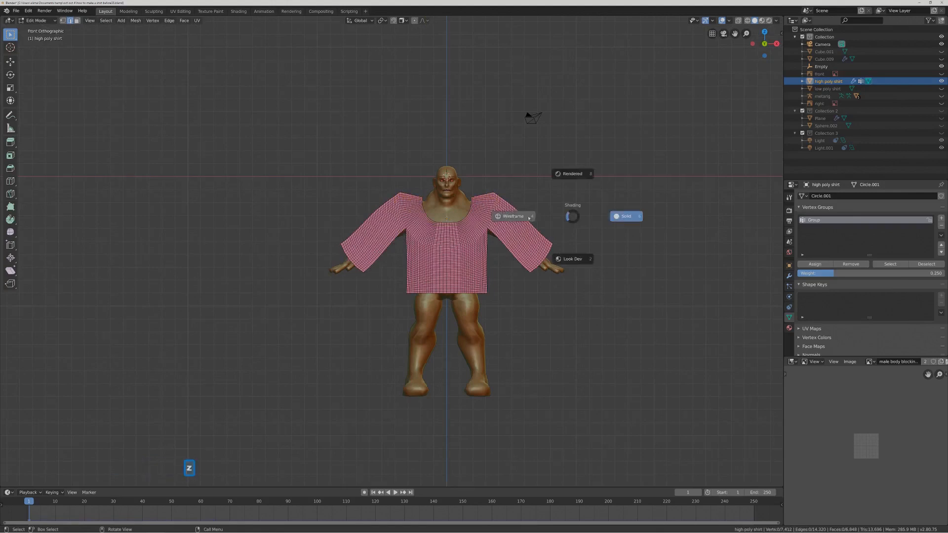
# In wireframe shading and face select mode, circle-select the cuff areas at the ends of both shirt sleeves.
pyautogui.click(530, 217)
pyautogui.press('c')
pyautogui.moveTo(543, 242)
pyautogui.mouseDown()
pyautogui.moveTo(525, 269)
pyautogui.moveTo(554, 240)
pyautogui.mouseUp()
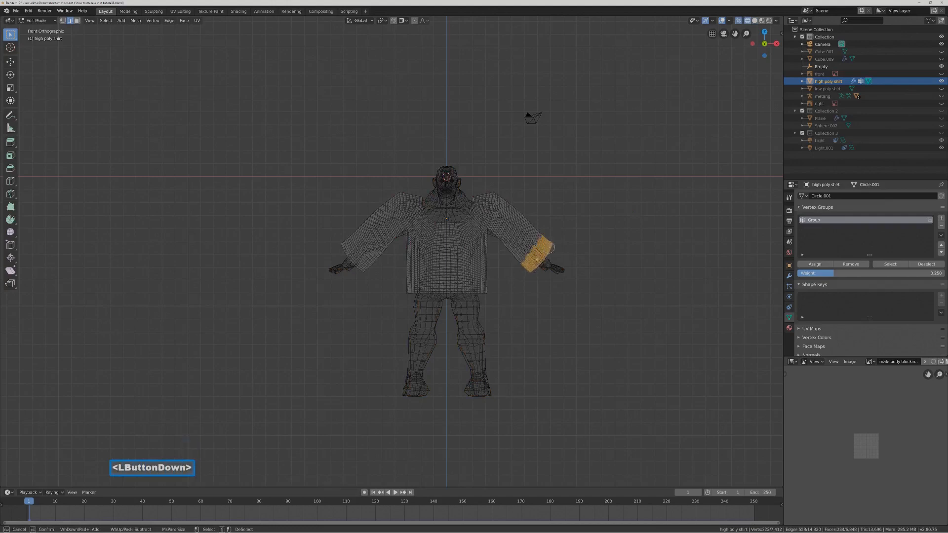
pyautogui.moveTo(525, 271); pyautogui.dragTo(529, 271)
pyautogui.moveTo(365, 255)
pyautogui.mouseDown()
pyautogui.moveTo(369, 277)
pyautogui.moveTo(345, 247)
pyautogui.mouseUp()
pyautogui.rightClick(173, 94)
pyautogui.click(77, 21)
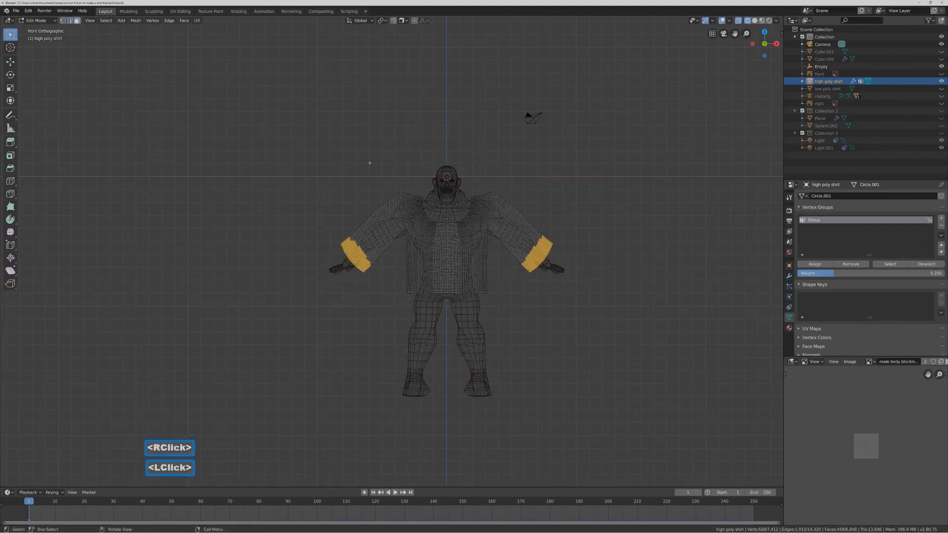
pyautogui.press('c')
pyautogui.moveTo(546, 253)
pyautogui.mouseDown()
pyautogui.moveTo(524, 266)
pyautogui.moveTo(548, 239)
pyautogui.mouseUp()
pyautogui.moveTo(366, 247); pyautogui.dragTo(380, 275)
pyautogui.rightClick(626, 279)
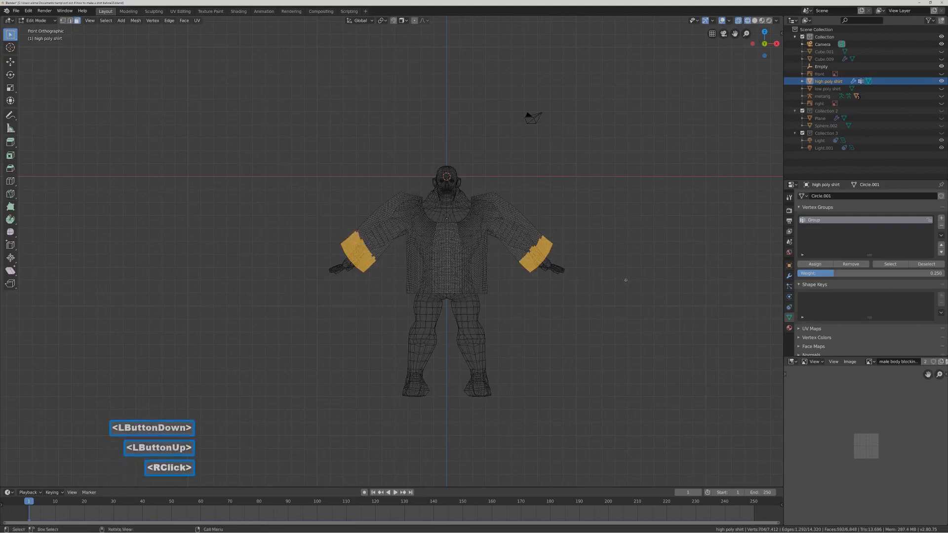
# Add the vertices of the existing group named Group to the selection and circle-deselect the stray patch on the torso.
pyautogui.click(891, 264)
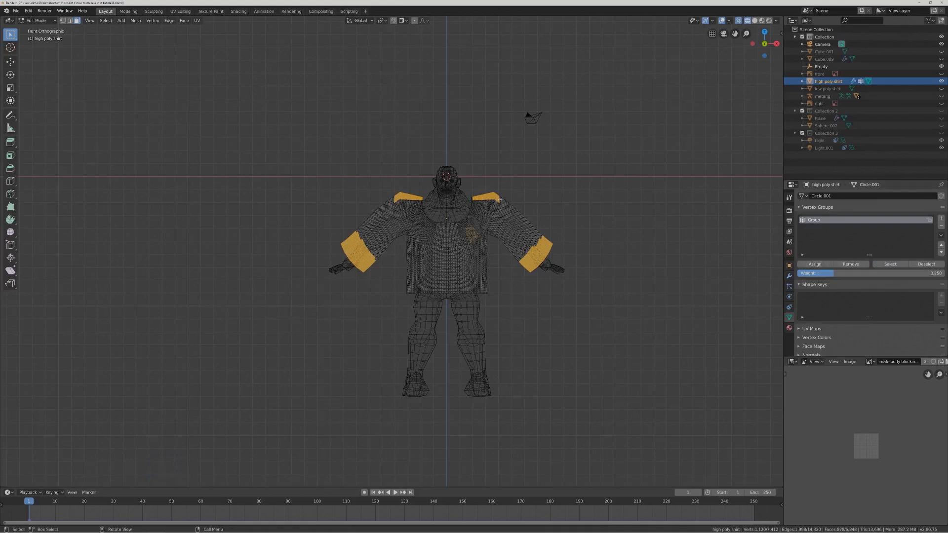
pyautogui.moveTo(542, 216); pyautogui.dragTo(466, 254, button='middle')
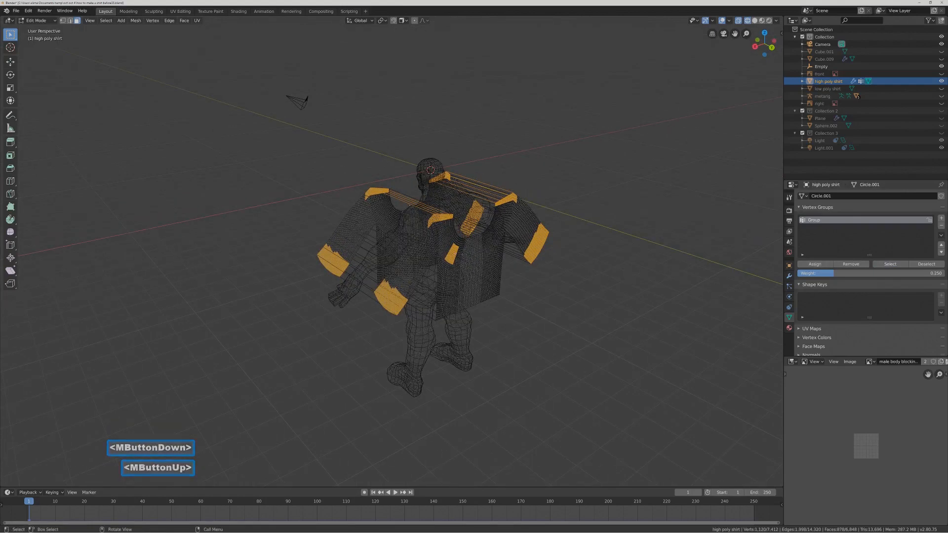
pyautogui.press('c')
pyautogui.moveTo(453, 253); pyautogui.dragTo(455, 249, button='middle')
pyautogui.rightClick(455, 249)
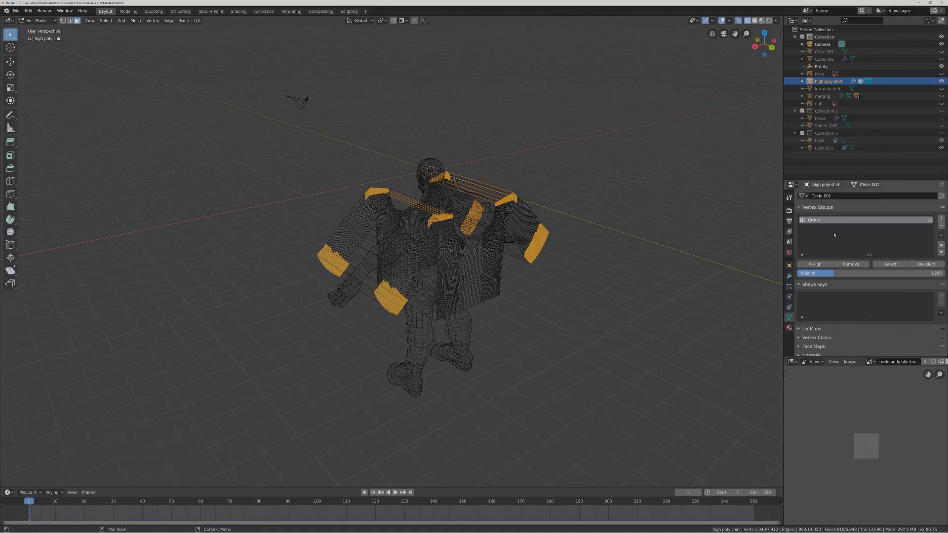
# Create a new vertex group from the selected cuff and shoulder areas, and clear the selection.
pyautogui.click(941, 219)
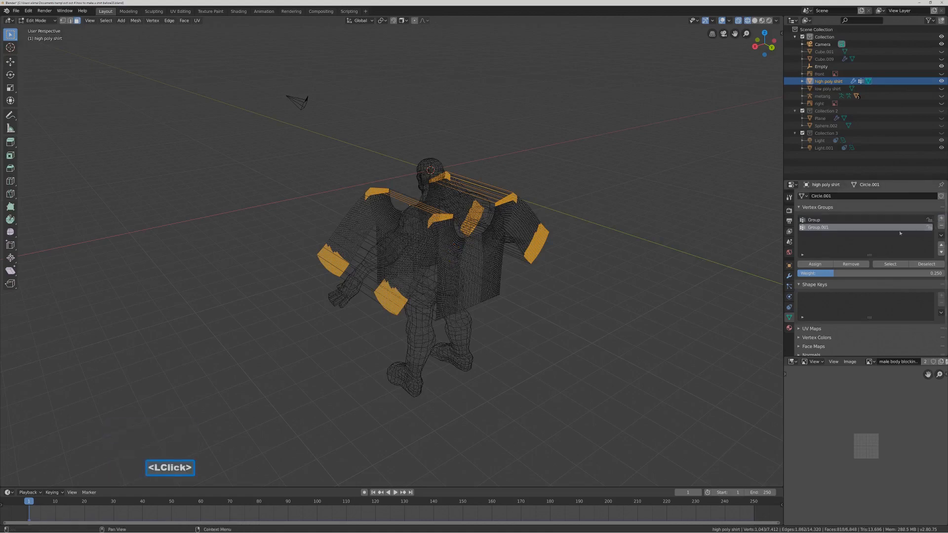
pyautogui.click(828, 266)
pyautogui.moveTo(603, 277); pyautogui.dragTo(654, 288, button='middle')
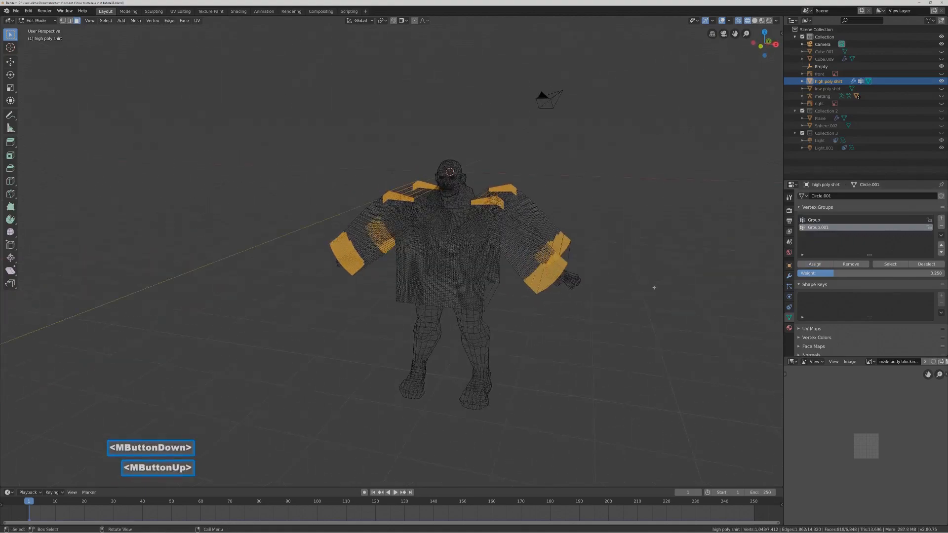
pyautogui.click(653, 287)
# Switch the viewport to solid shading and return the shirt to Object Mode.
pyautogui.press('z')
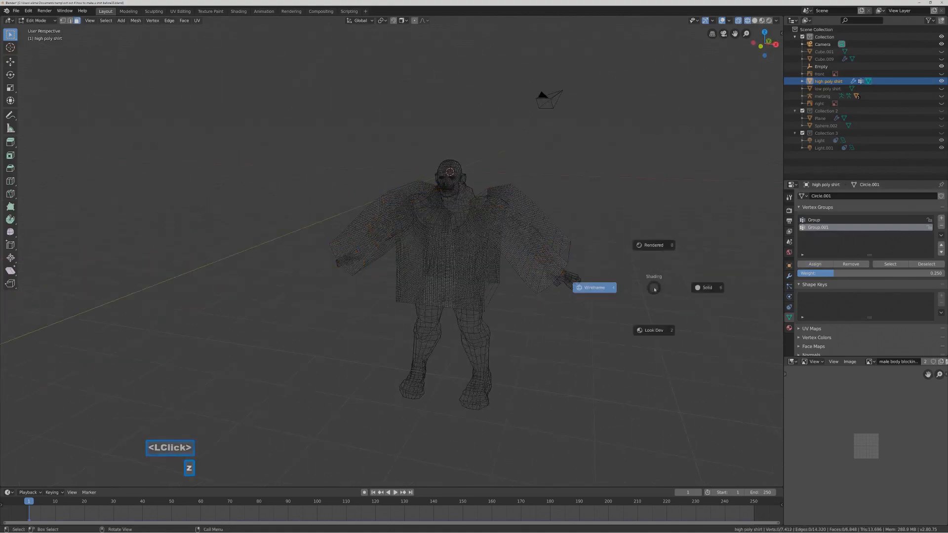
pyautogui.rightClick(687, 290)
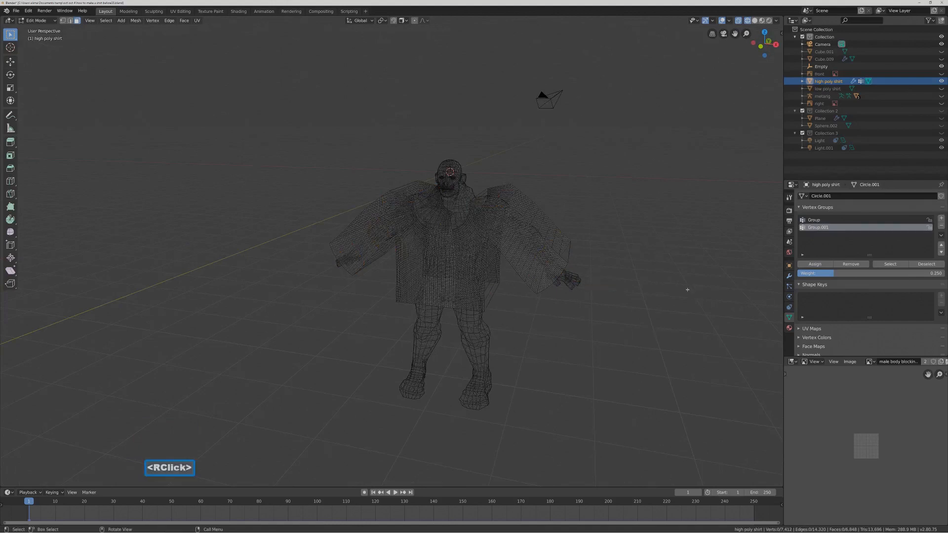
pyautogui.press('z')
pyautogui.click(736, 289)
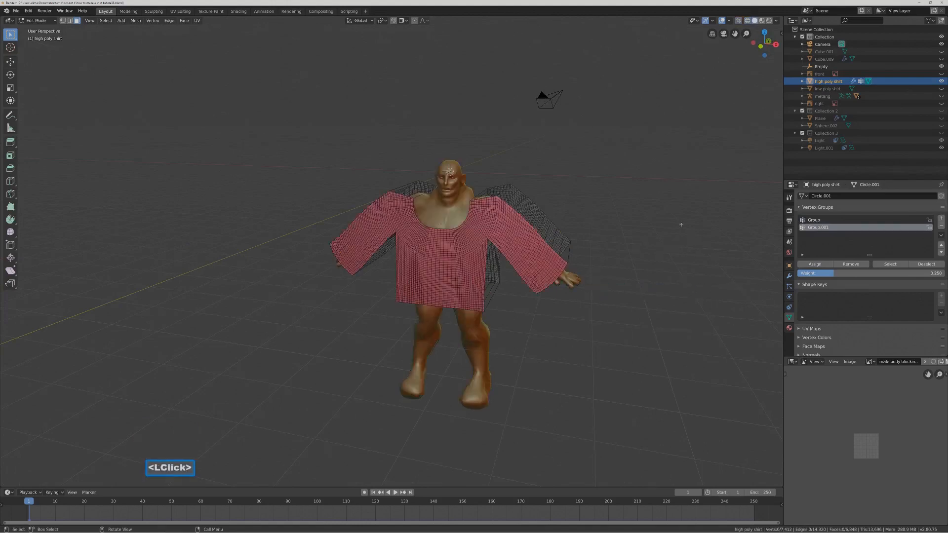
pyautogui.click(38, 20)
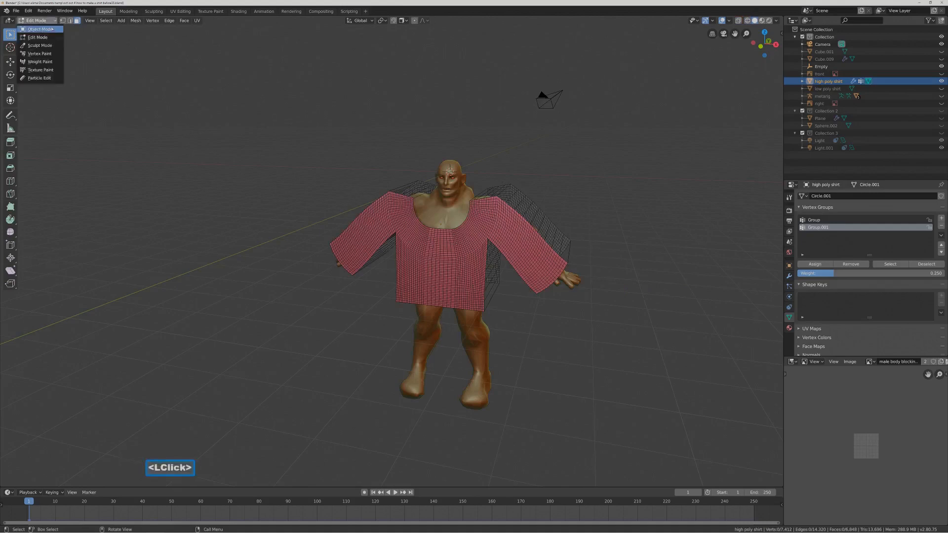
pyautogui.click(52, 29)
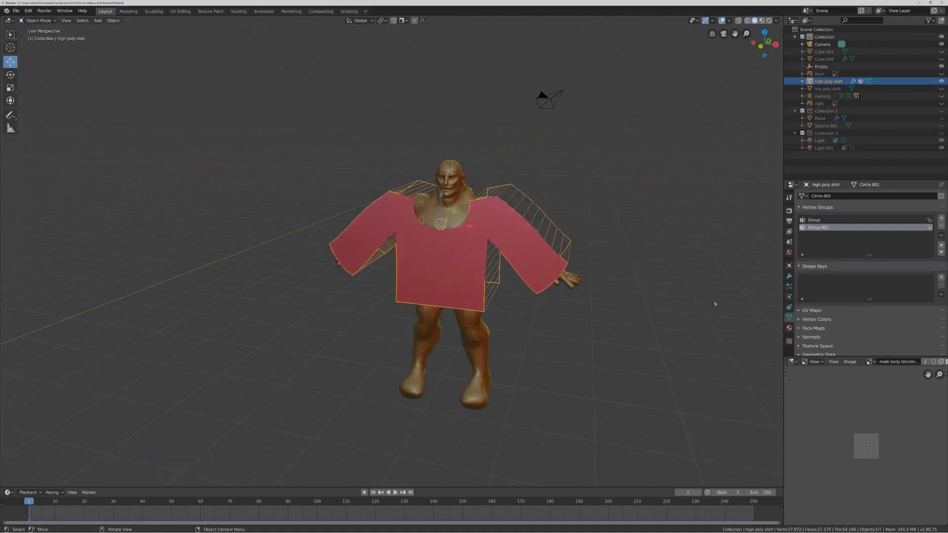
# Set the shirt's cloth pin group to Group.001.
pyautogui.click(790, 297)
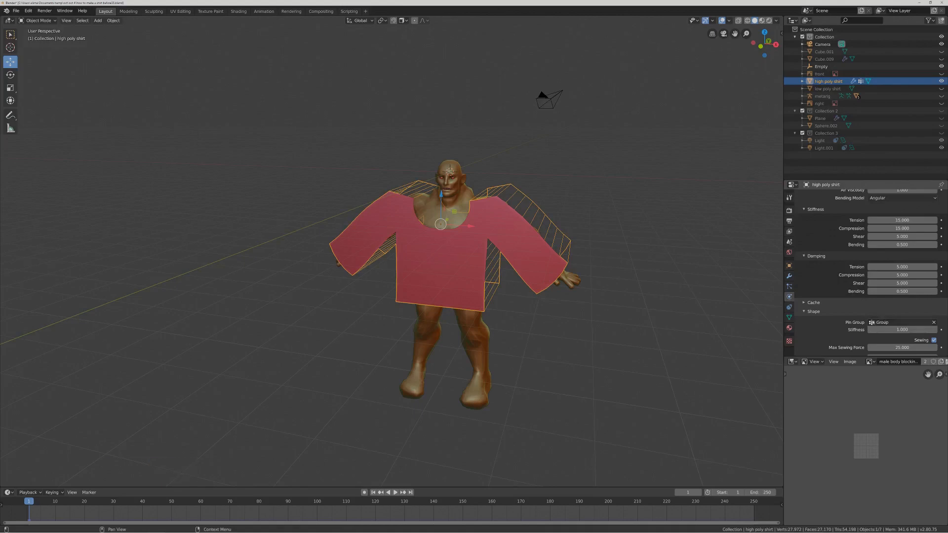
pyautogui.click(901, 322)
pyautogui.click(894, 336)
# Play the cloth simulation to frame 82, inspect how the shirt drapes on the body, and rewind to frame 1.
pyautogui.moveTo(653, 340); pyautogui.dragTo(555, 414, button='middle')
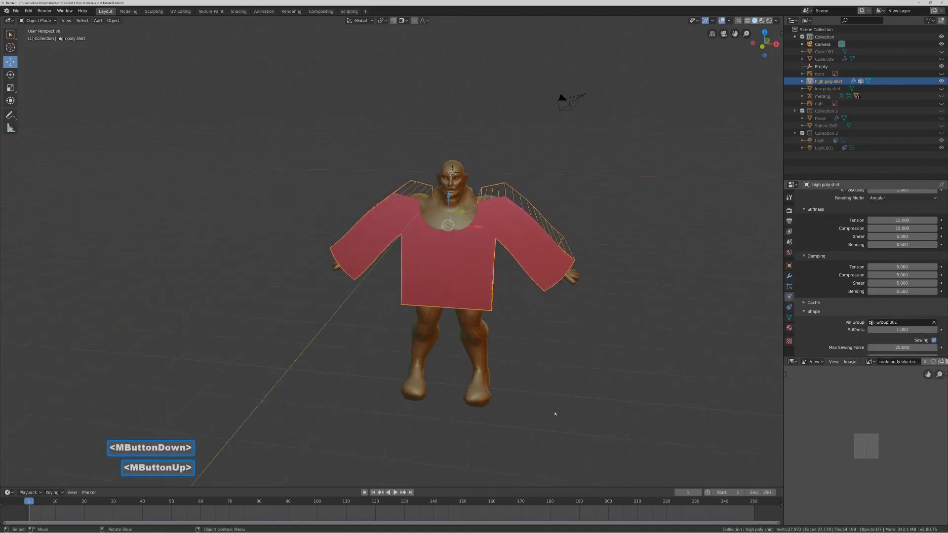
pyautogui.click(395, 493)
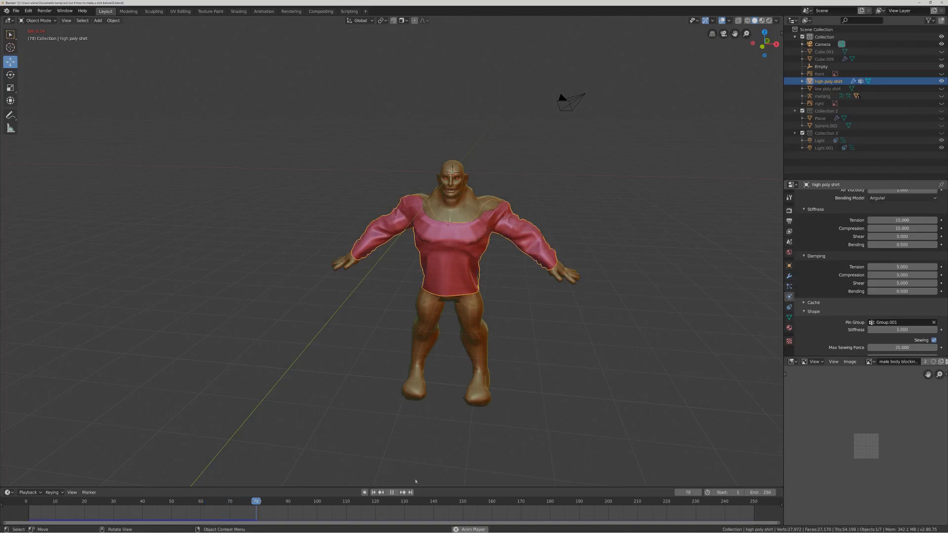
pyautogui.click(392, 492)
pyautogui.moveTo(599, 388); pyautogui.dragTo(544, 358, button='middle')
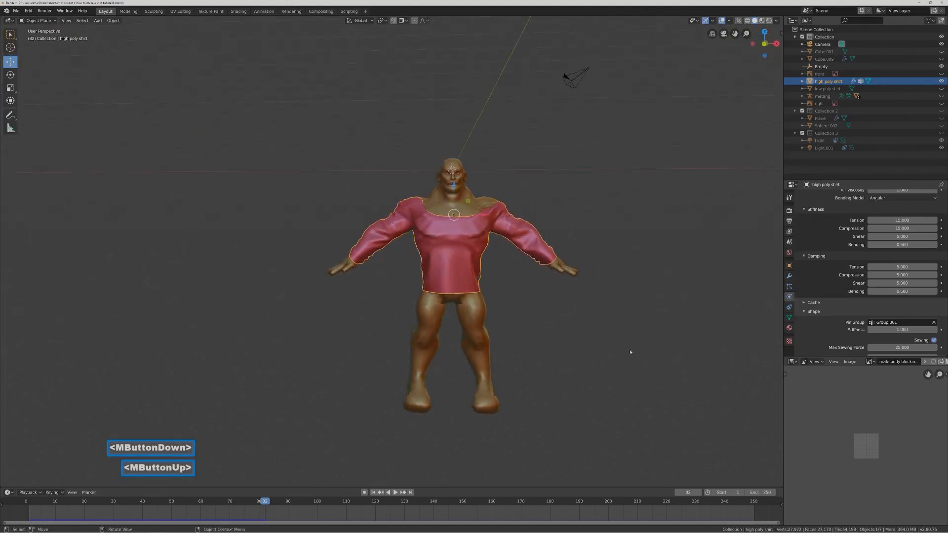
pyautogui.press('Pause')
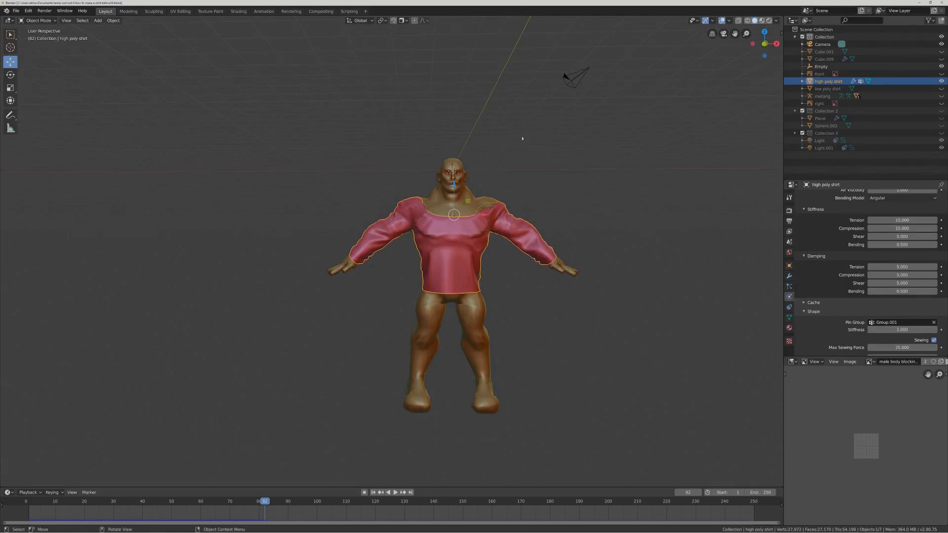
pyautogui.click(374, 492)
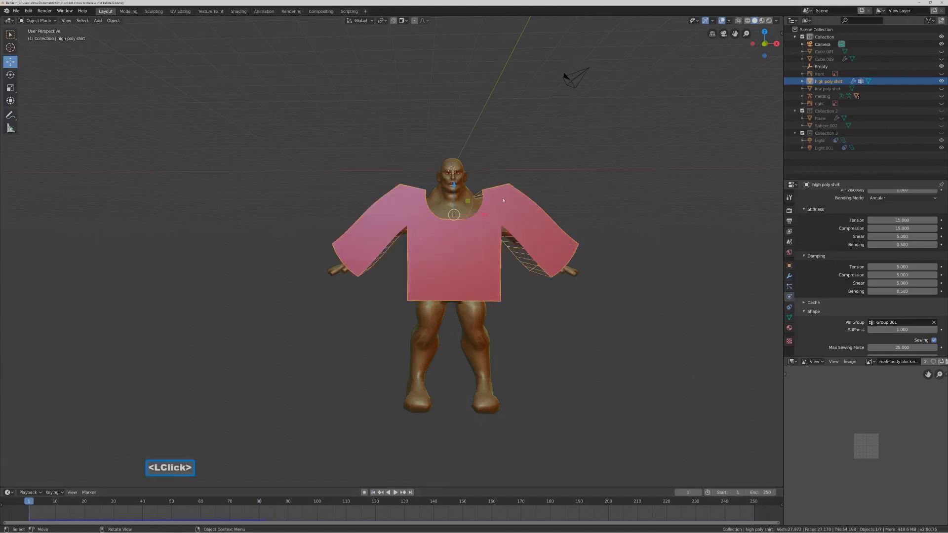
# In Edit Mode, select the vertices of Group.001, assign them a weight of 0.350, and clear the selection.
pyautogui.click(39, 20)
pyautogui.click(36, 34)
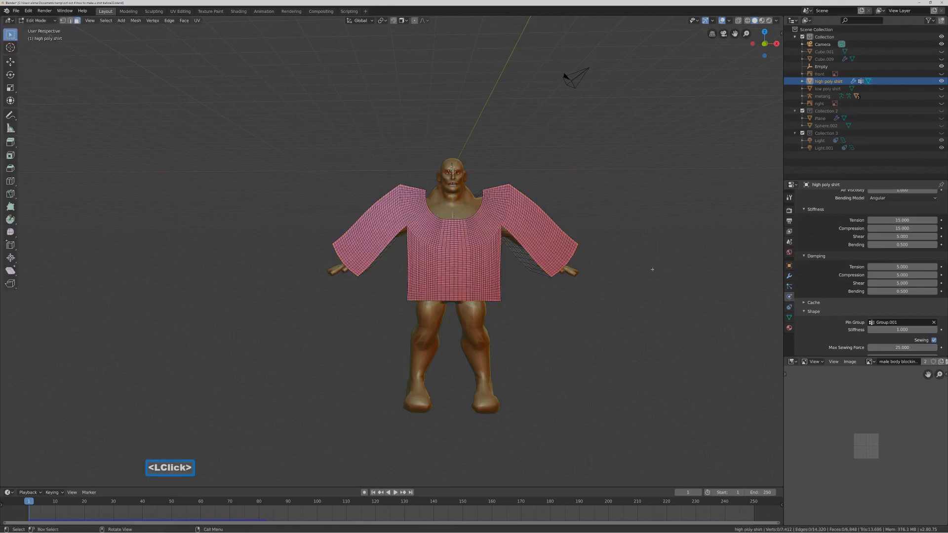
pyautogui.click(789, 318)
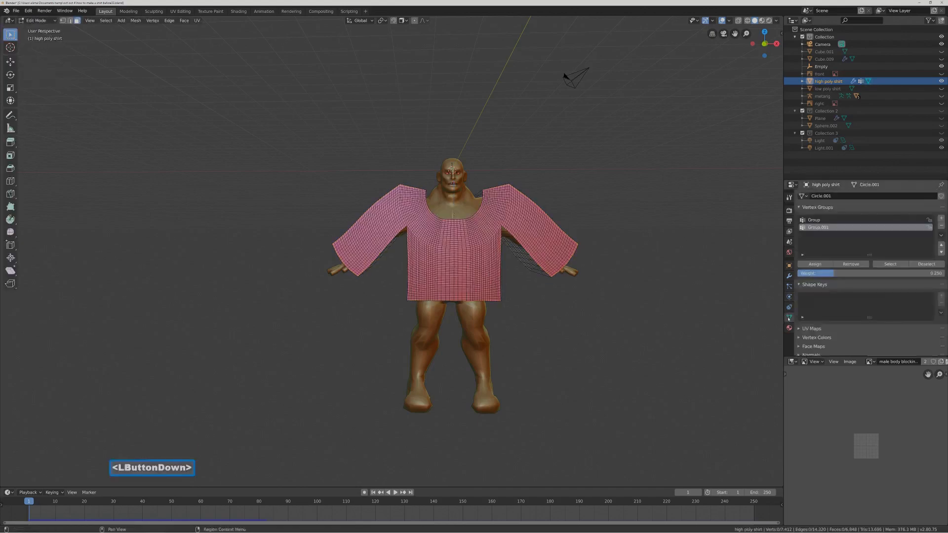
pyautogui.click(891, 264)
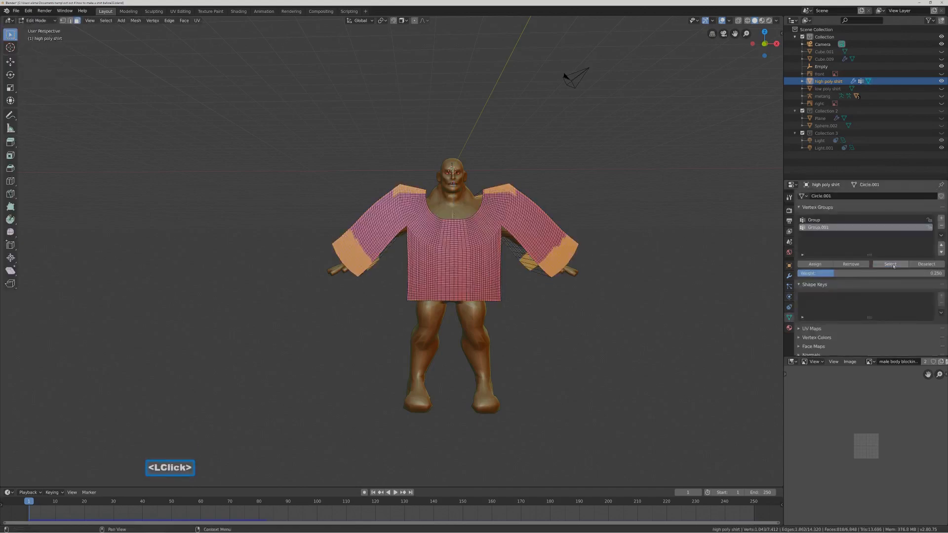
pyautogui.click(849, 274)
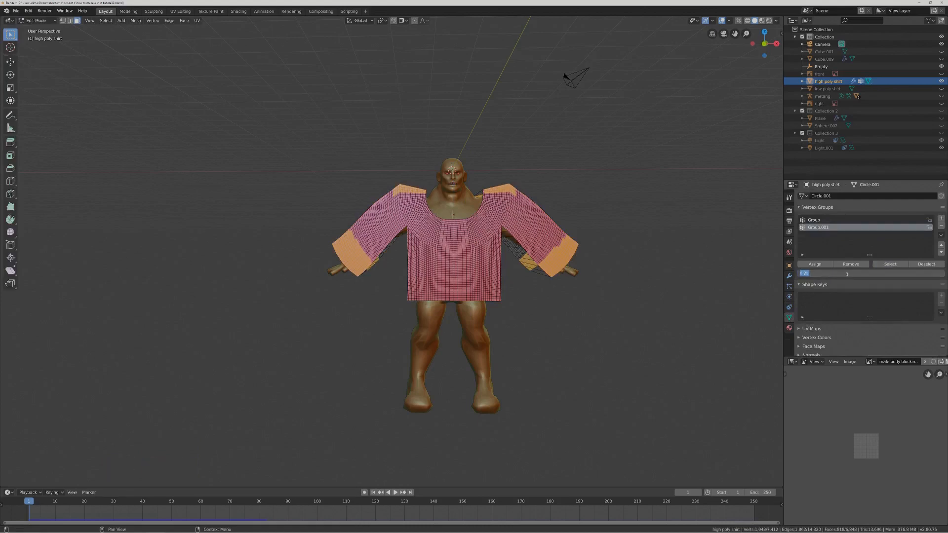
pyautogui.press('BackSpace')
pyautogui.write('.350')
pyautogui.press('Return')
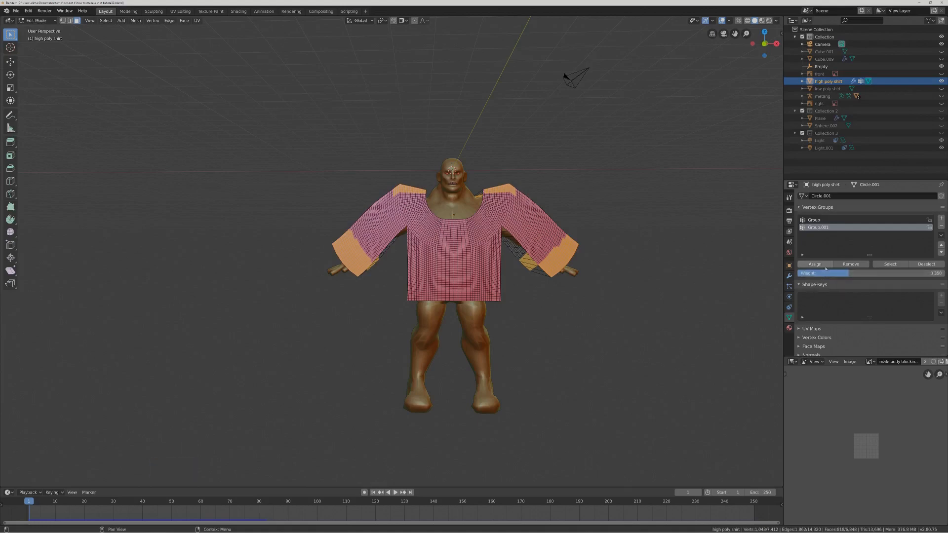
pyautogui.click(826, 266)
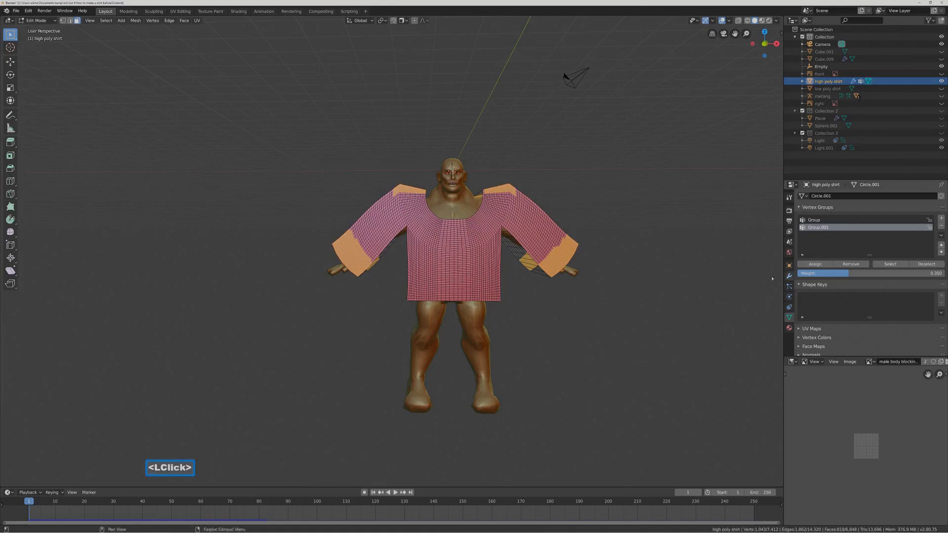
pyautogui.click(693, 299)
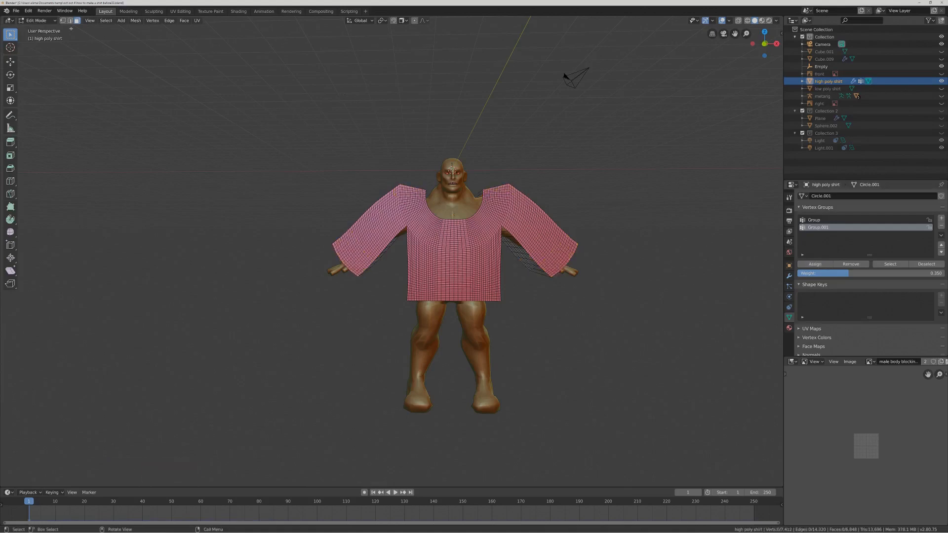
# Return to Object Mode, rerun the cloth simulation, stop it at frame 42, and check the draped shirt.
pyautogui.click(37, 20)
pyautogui.click(37, 28)
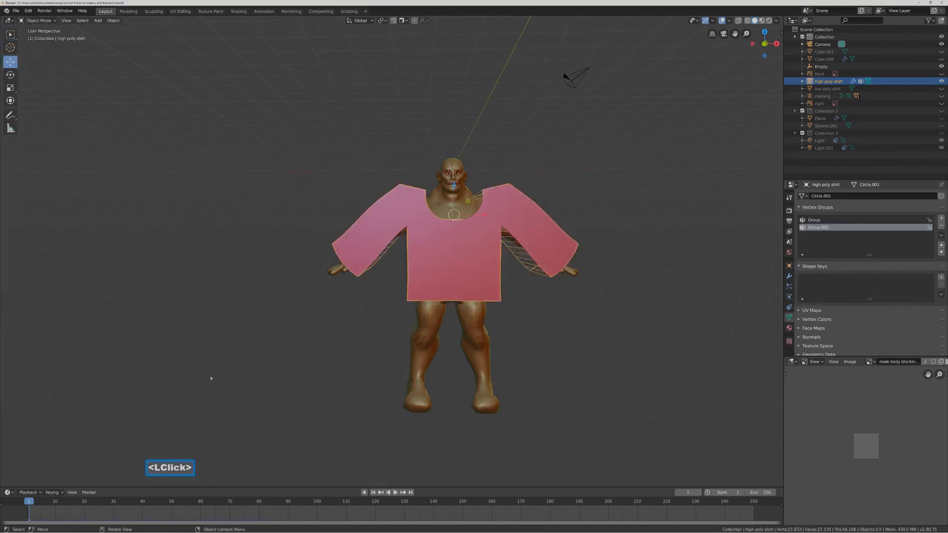
pyautogui.click(395, 492)
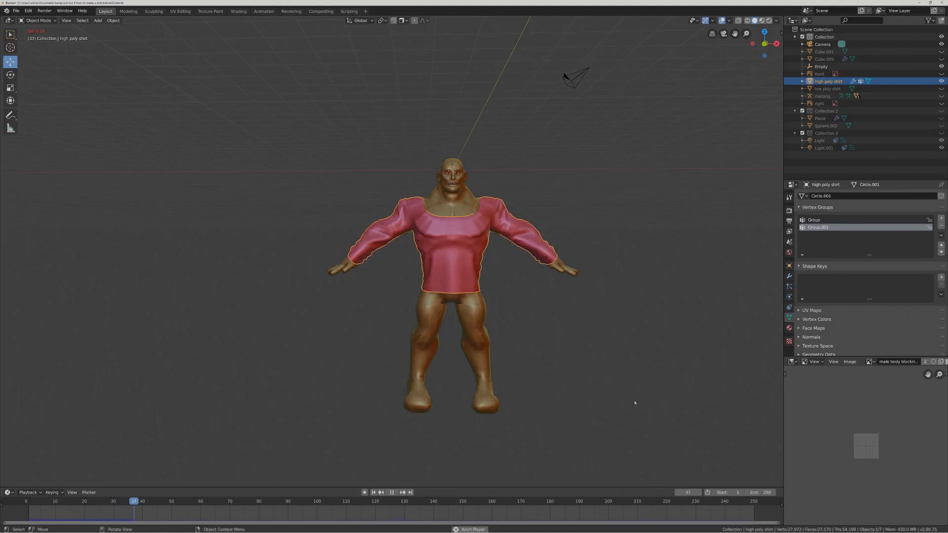
pyautogui.click(392, 492)
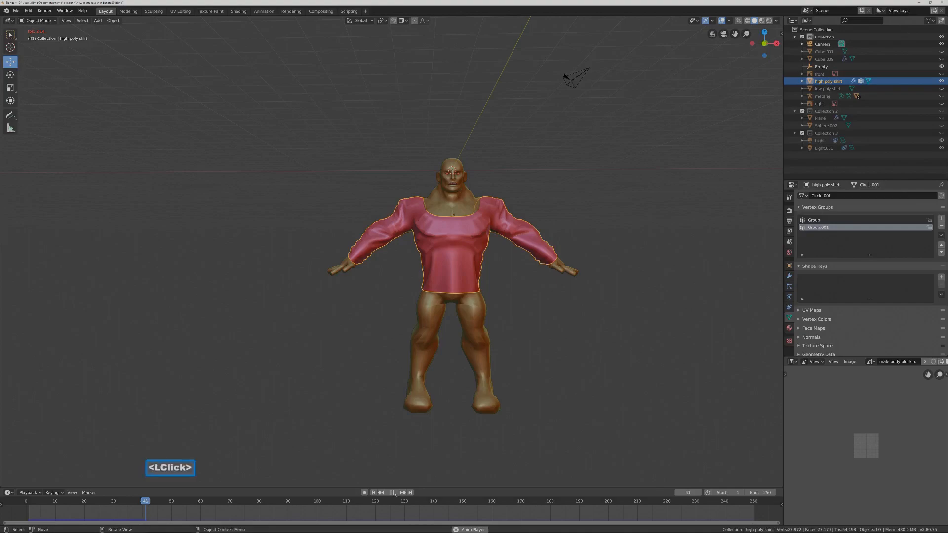
pyautogui.press('Pause')
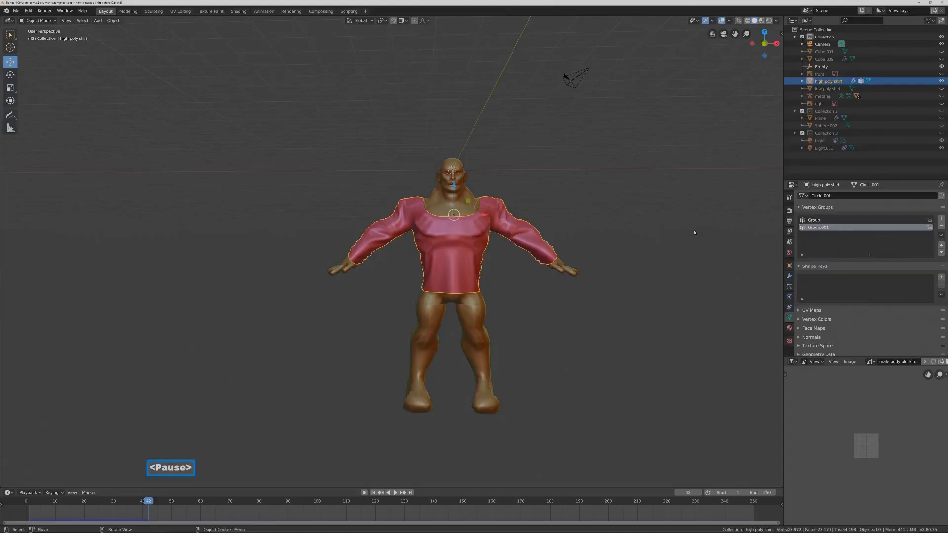
pyautogui.moveTo(664, 196); pyautogui.dragTo(566, 197, button='middle')
pyautogui.moveTo(522, 230); pyautogui.dragTo(611, 224, button='middle')
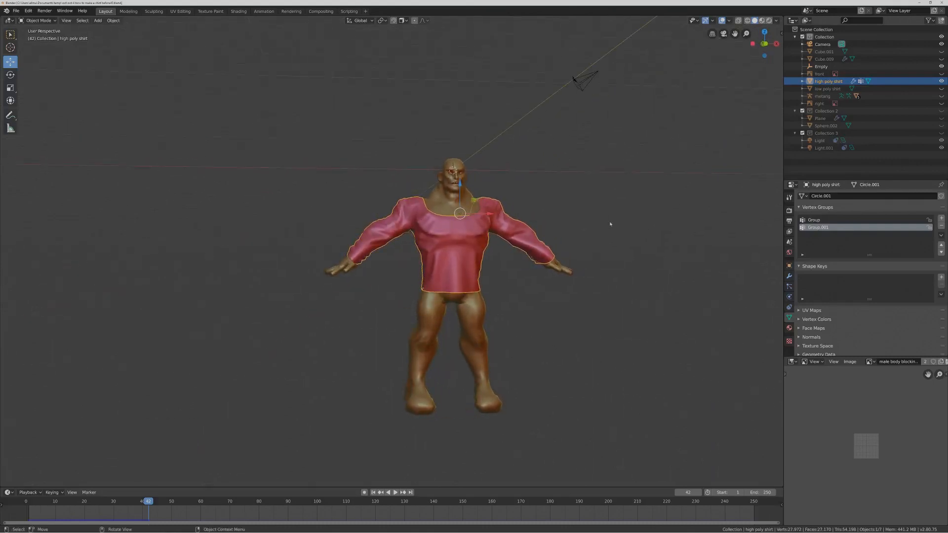
pyautogui.press('Pause')
# Add a Solidify modifier to the shirt with Only Rim and Even Thickness enabled.
pyautogui.click(789, 277)
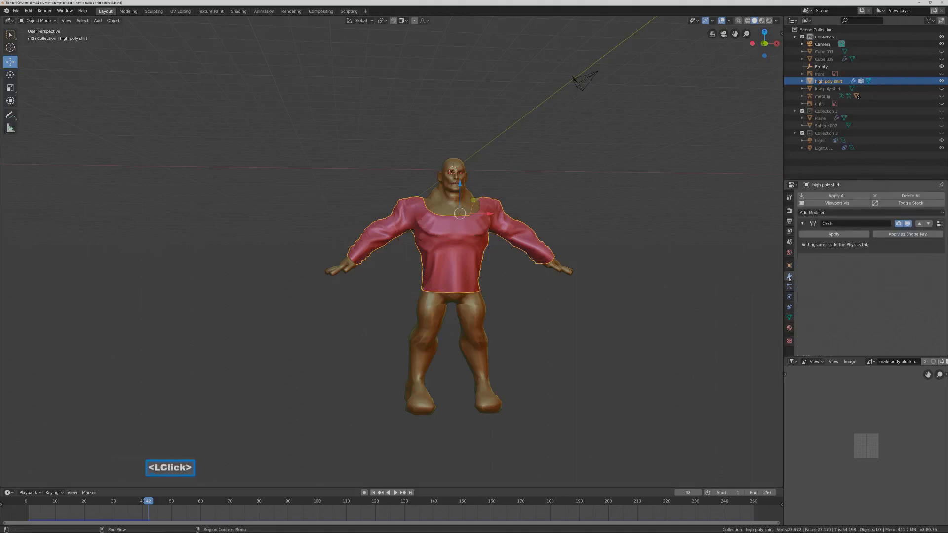
pyautogui.click(942, 213)
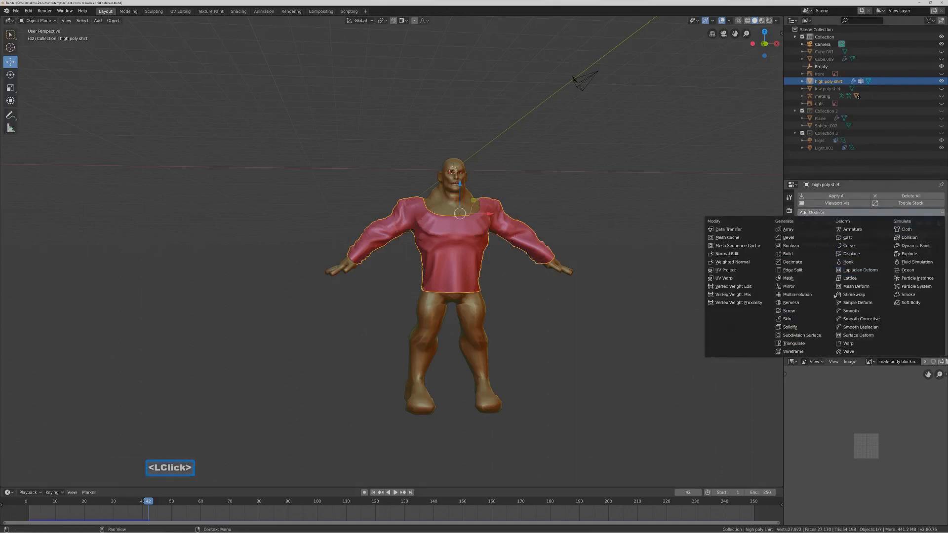
pyautogui.click(812, 327)
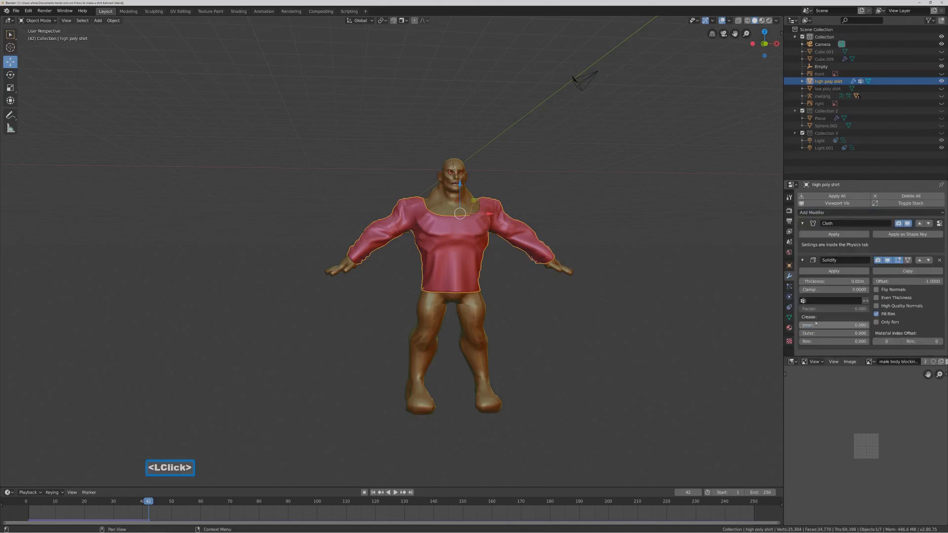
pyautogui.click(877, 322)
pyautogui.click(876, 298)
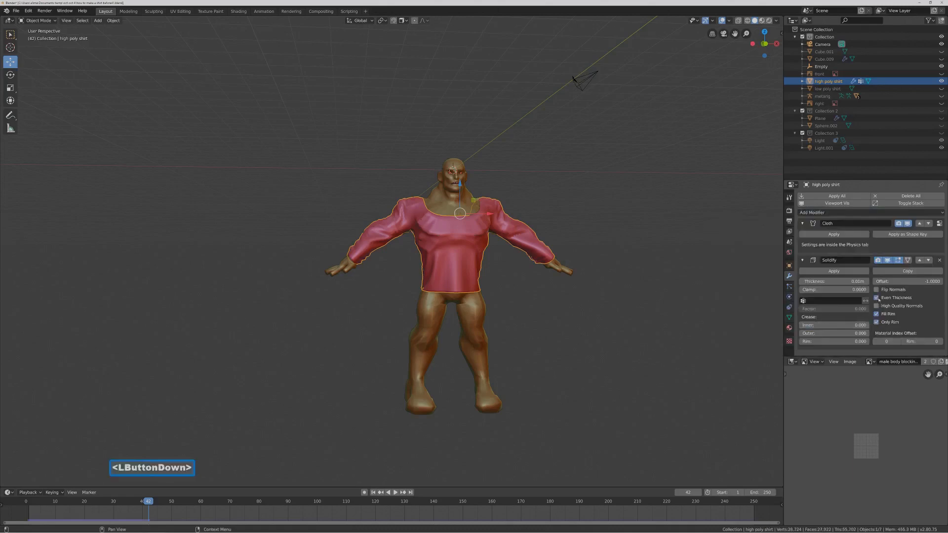
# Enable High Quality Normals on the shirt's Solidify modifier and set its thickness to -0.01 m.
pyautogui.click(878, 307)
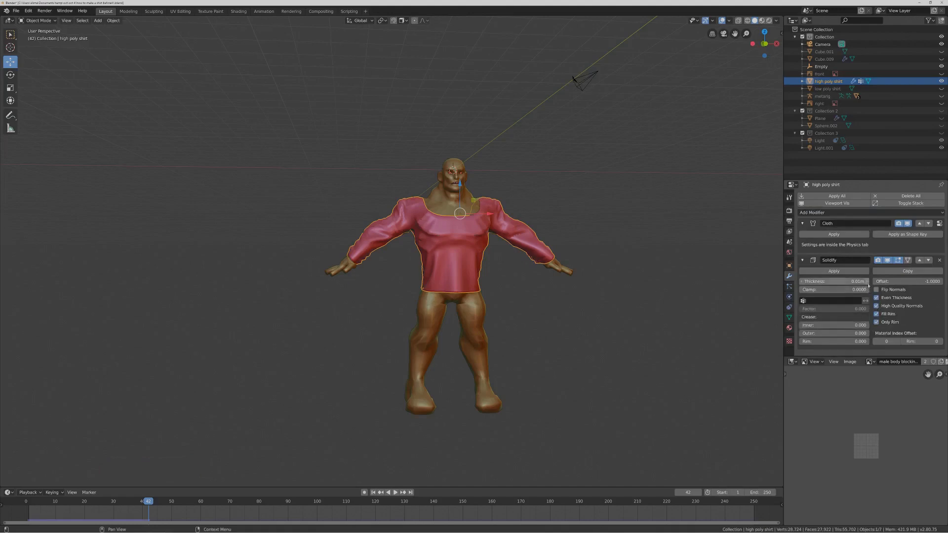
pyautogui.click(867, 282)
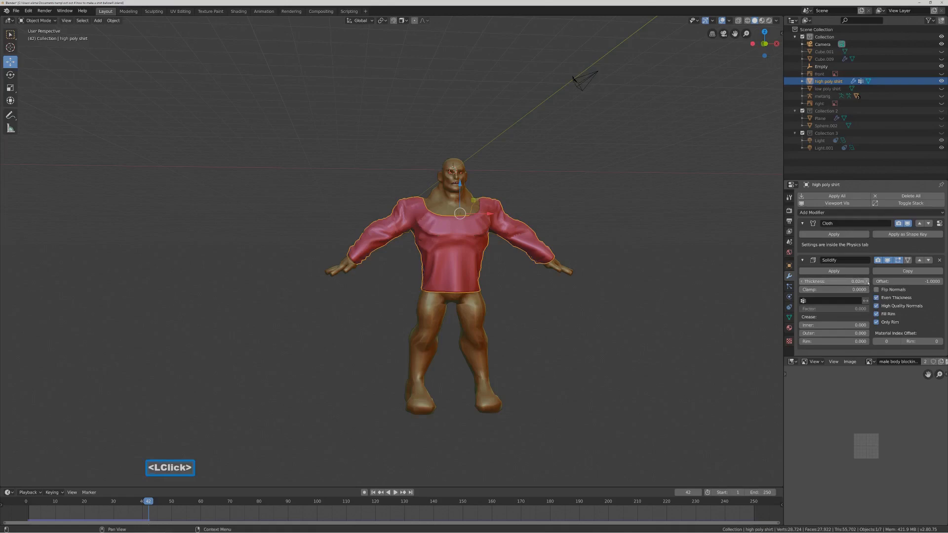
pyautogui.click(802, 282)
pyautogui.click(802, 282)
pyautogui.click(802, 282)
pyautogui.click(802, 282)
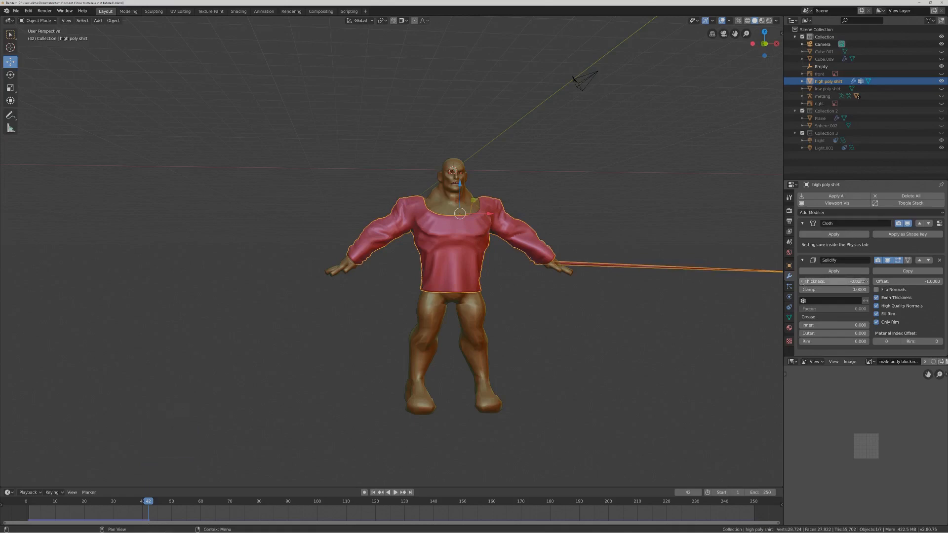
pyautogui.click(866, 282)
pyautogui.moveTo(625, 258); pyautogui.dragTo(576, 260, button='middle')
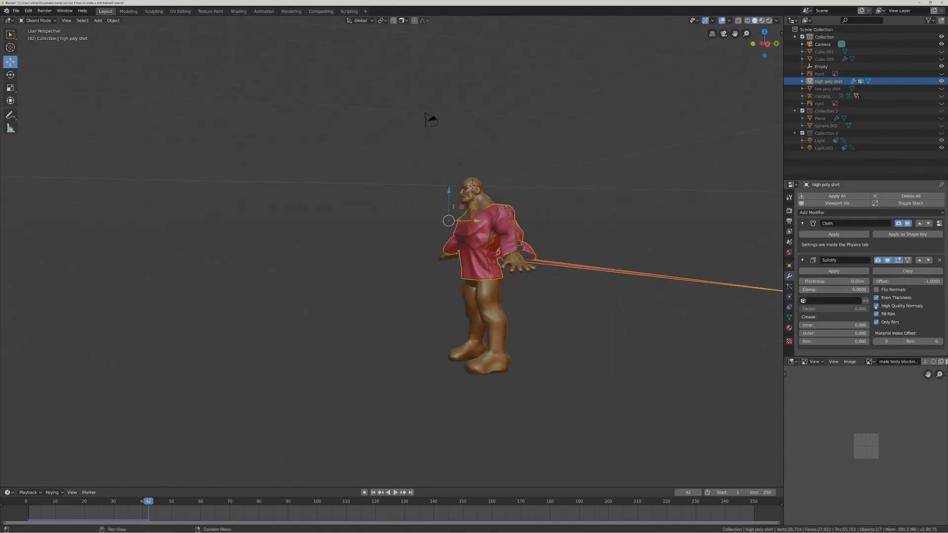
# Turn off Only Rim, High Quality Normals and Even Thickness in the Solidify modifier and set its thickness to -0.02 m.
pyautogui.click(876, 322)
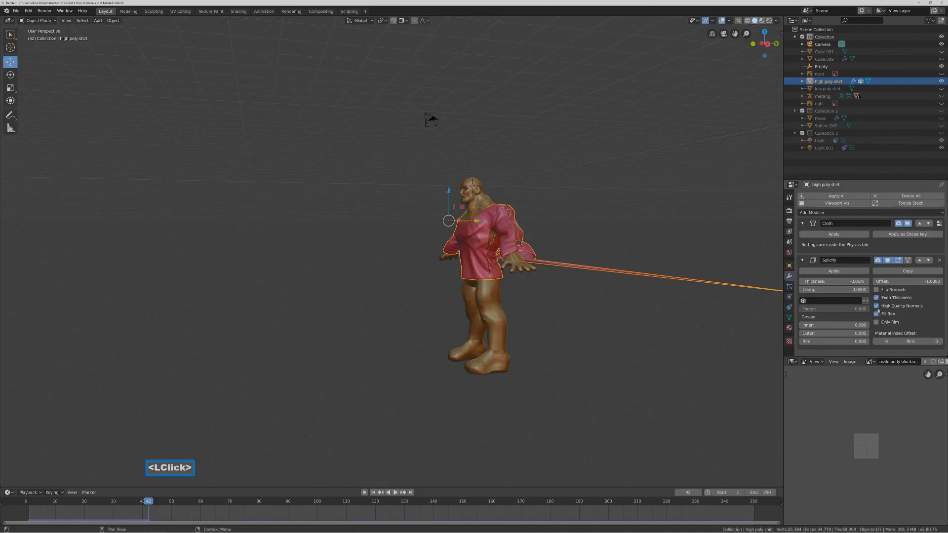
pyautogui.click(877, 306)
pyautogui.click(876, 297)
pyautogui.moveTo(667, 302); pyautogui.dragTo(515, 225, button='middle')
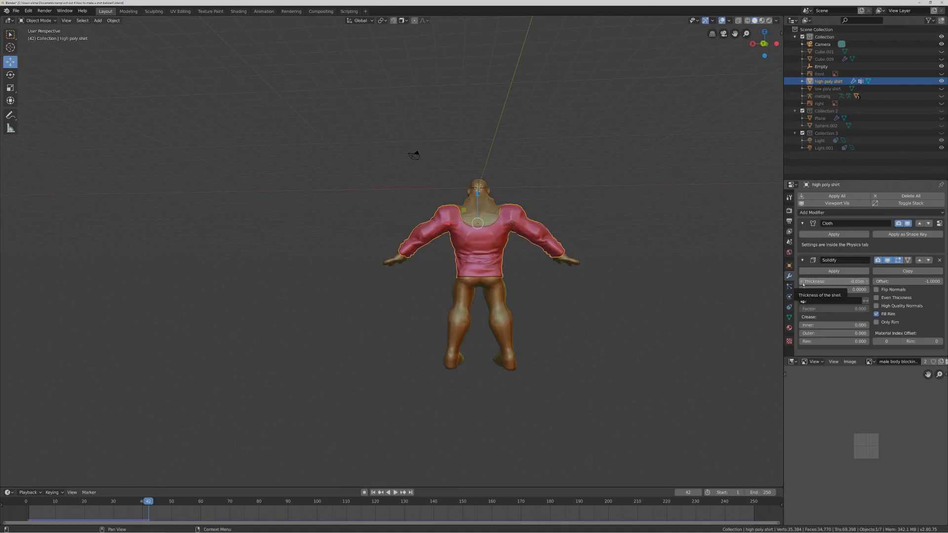
pyautogui.click(803, 282)
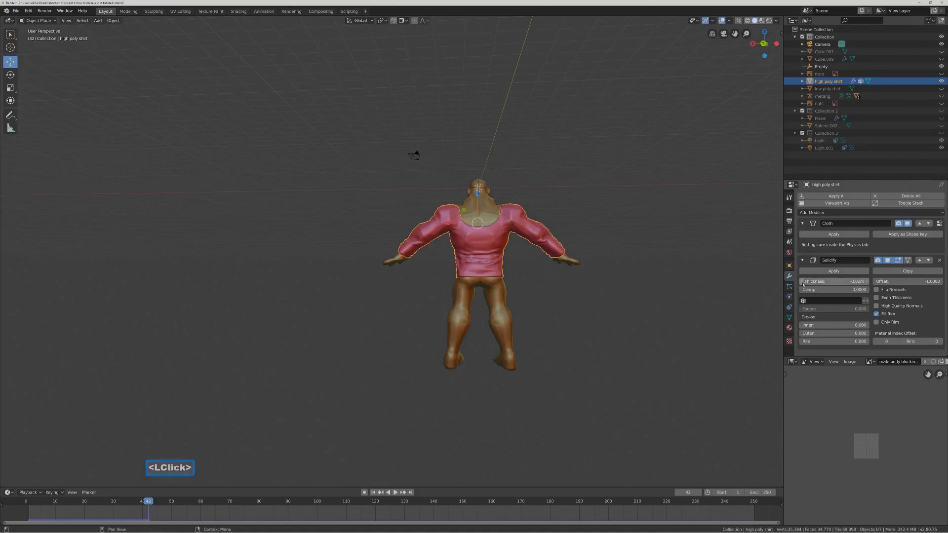
# Re-enable Only Rim on the Solidify modifier and inspect the shirt from the back and front.
pyautogui.moveTo(534, 271); pyautogui.dragTo(640, 277, button='middle')
pyautogui.moveTo(547, 258); pyautogui.dragTo(552, 259, button='middle')
pyautogui.click(877, 323)
pyautogui.moveTo(568, 276)
pyautogui.mouseDown(button='middle')
pyautogui.moveTo(602, 275)
pyautogui.moveTo(562, 285)
pyautogui.mouseUp(button='middle')
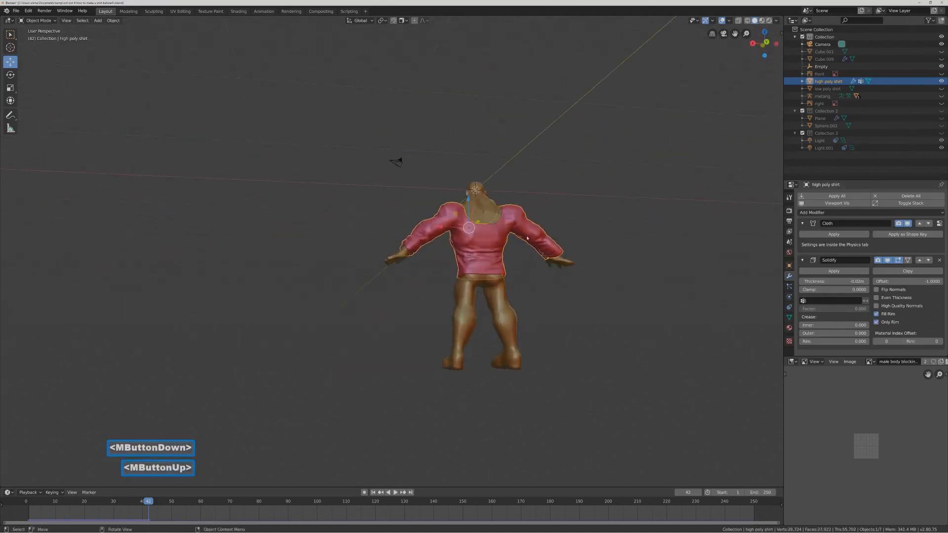
pyautogui.moveTo(473, 249); pyautogui.dragTo(618, 298, button='middle')
pyautogui.press('Pause')
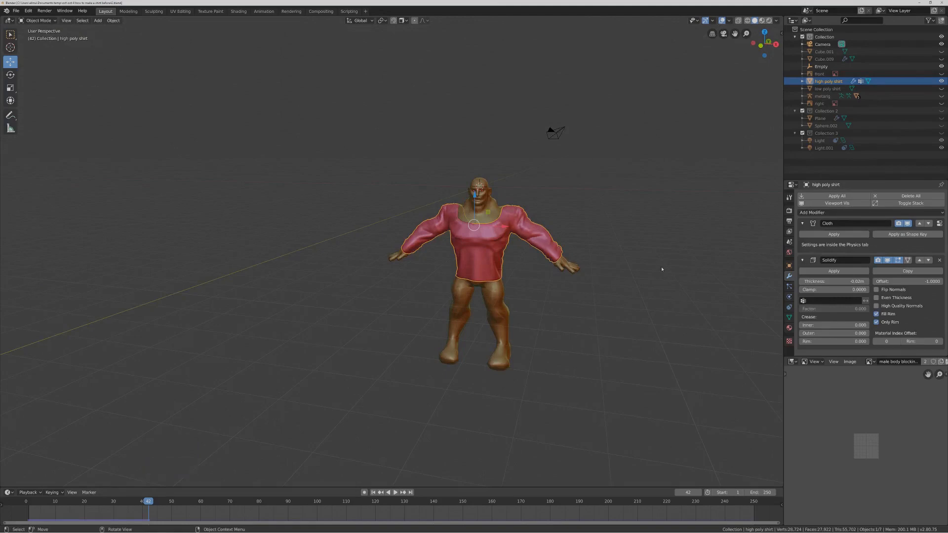
pyautogui.moveTo(563, 241); pyautogui.dragTo(616, 265, button='middle')
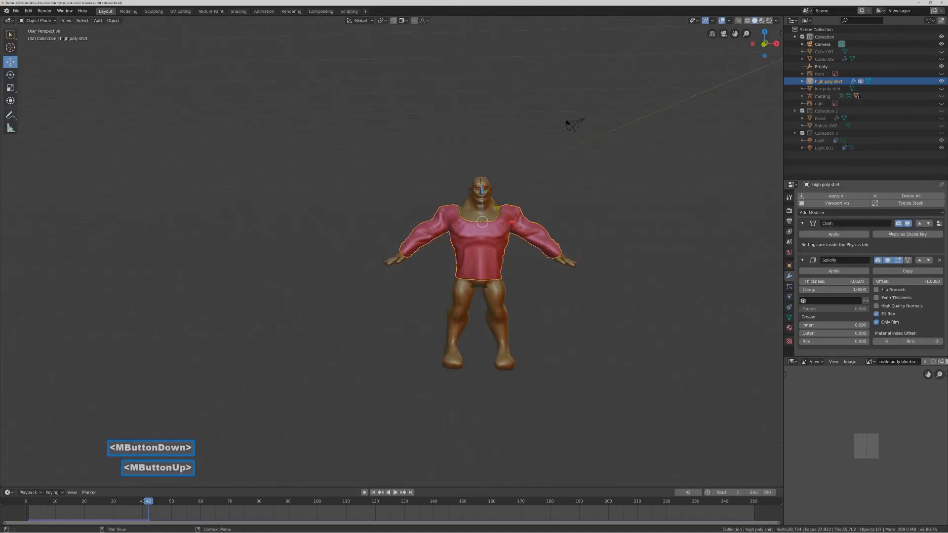
# Apply the shirt's Cloth modifier as a shape key and turn off the Solidify modifier's viewport display.
pyautogui.click(932, 235)
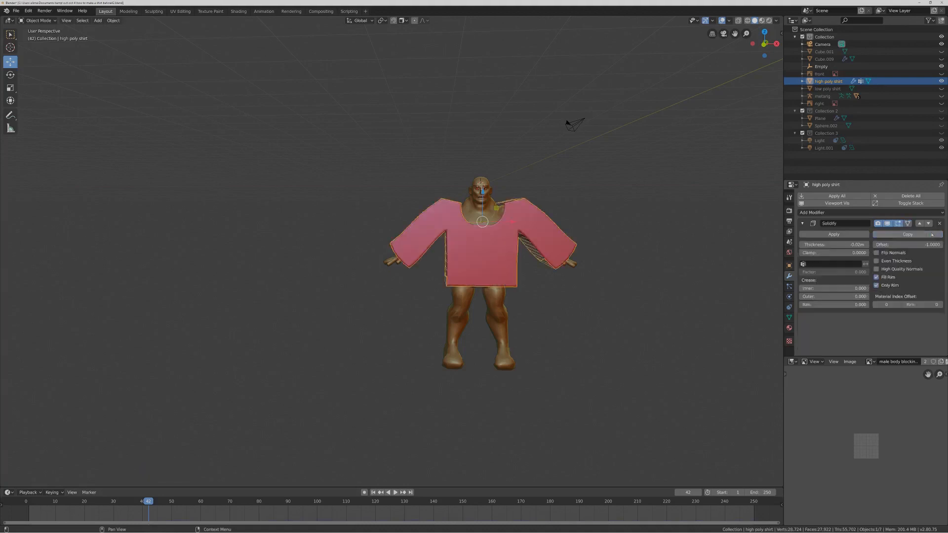
pyautogui.click(888, 223)
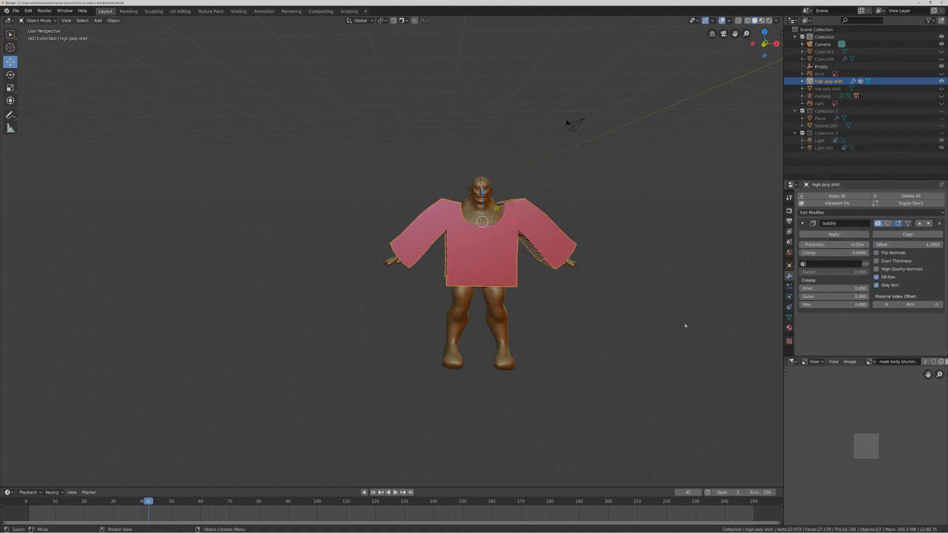
# Set the shirt's Cloth shape key value to 0.940 and check the draped result from several sides.
pyautogui.click(789, 317)
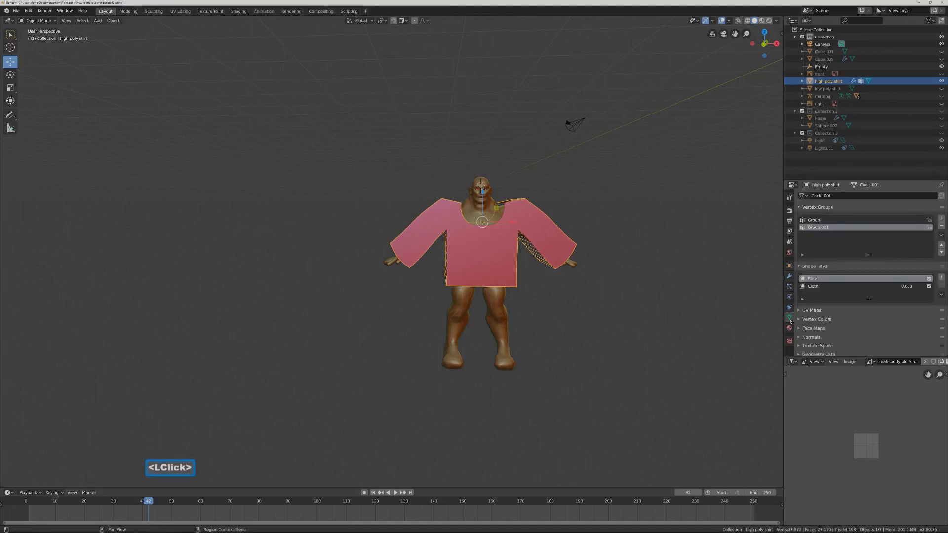
pyautogui.click(818, 287)
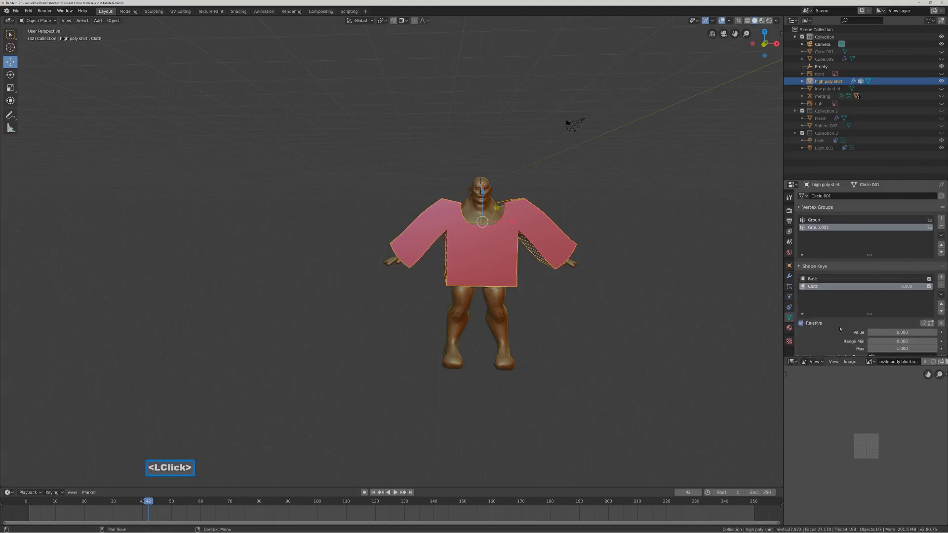
pyautogui.moveTo(889, 332); pyautogui.dragTo(946, 332)
pyautogui.moveTo(622, 296); pyautogui.dragTo(669, 298, button='middle')
pyautogui.moveTo(554, 266); pyautogui.dragTo(635, 299, button='middle')
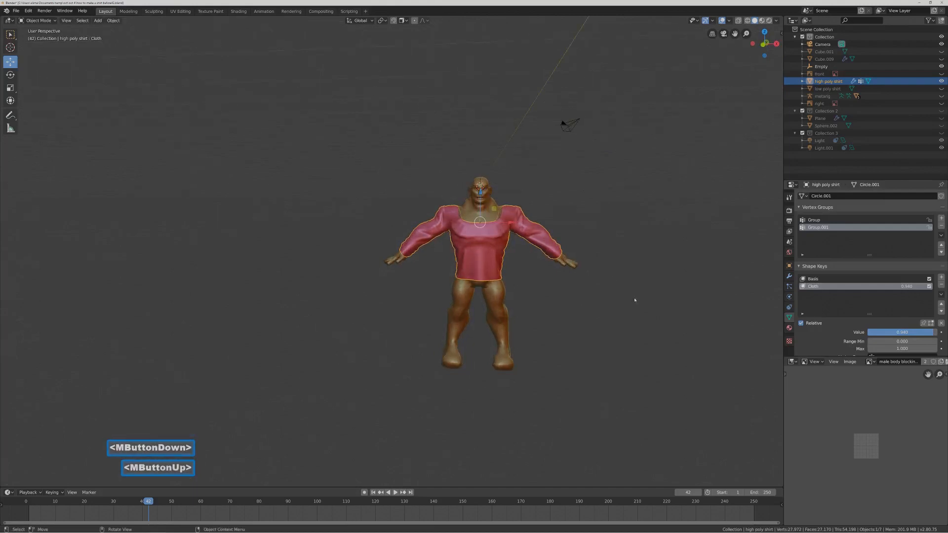
pyautogui.press('Pause')
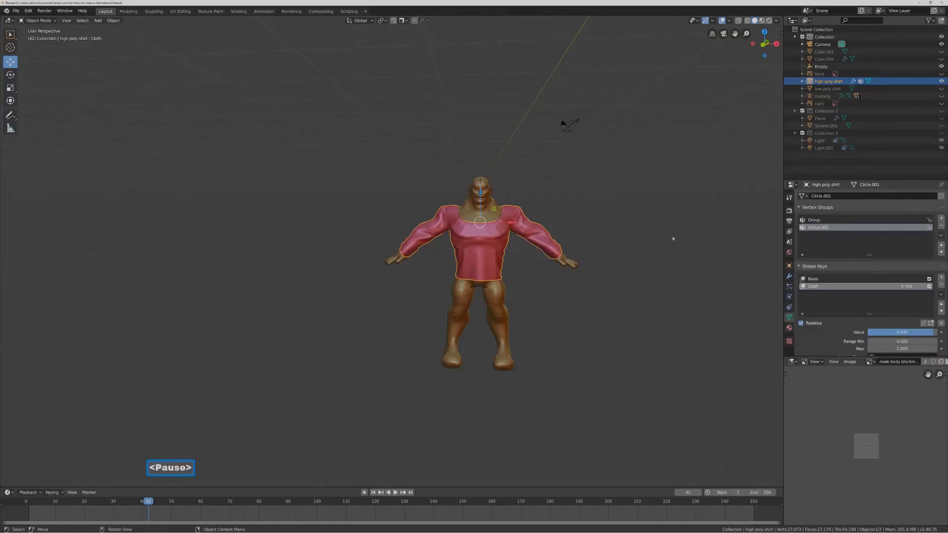
pyautogui.moveTo(673, 239); pyautogui.dragTo(585, 238, button='middle')
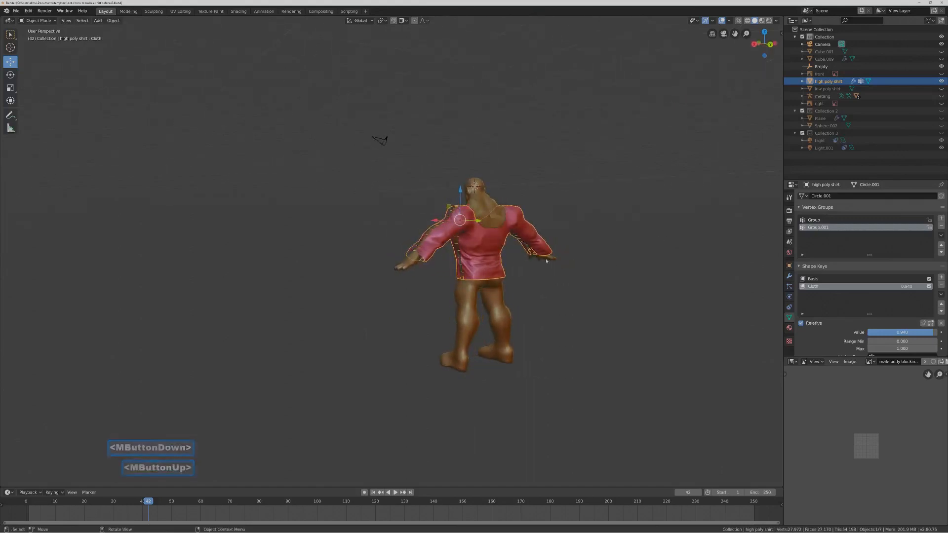
# Delete the Solidify modifier from the high poly shirt and check the shirt from the front.
pyautogui.click(789, 276)
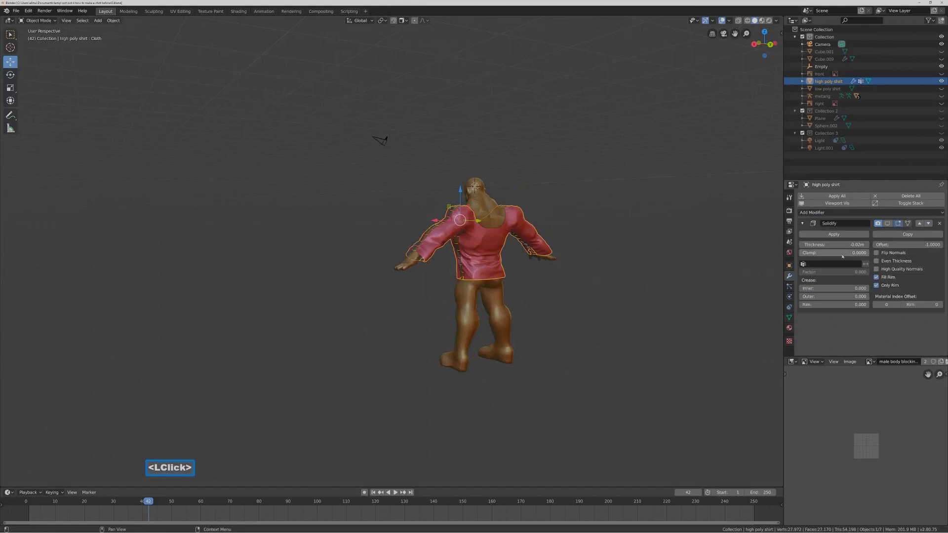
pyautogui.click(940, 223)
pyautogui.moveTo(594, 284); pyautogui.dragTo(632, 288, button='middle')
pyautogui.moveTo(545, 281); pyautogui.dragTo(547, 285, button='middle')
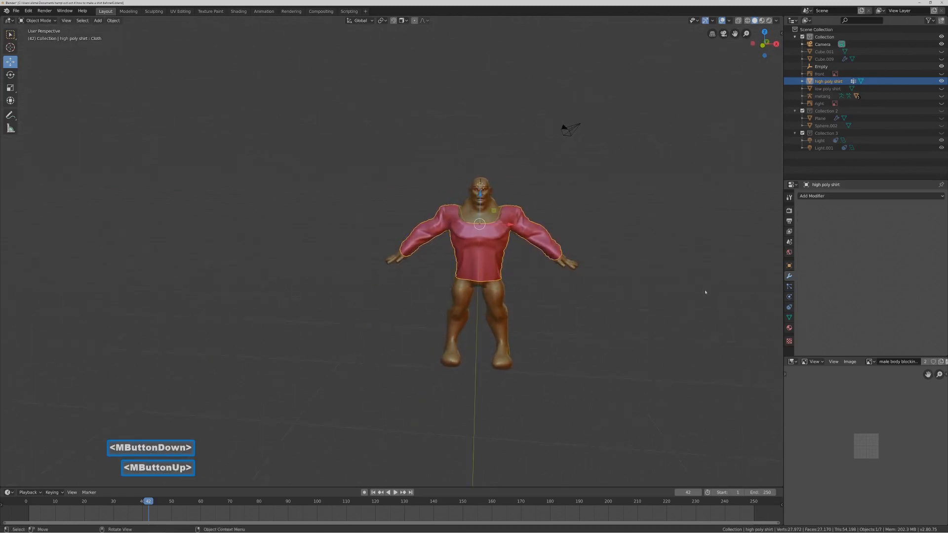
# Set the high poly shirt's Cloth shape key value to 0.000.
pyautogui.click(790, 318)
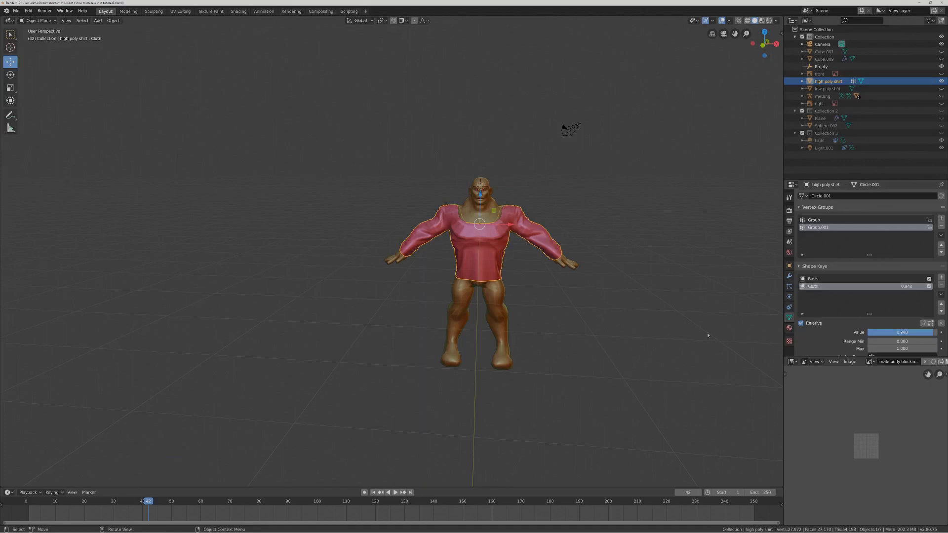
pyautogui.press('Pause')
pyautogui.moveTo(902, 332); pyautogui.dragTo(862, 332)
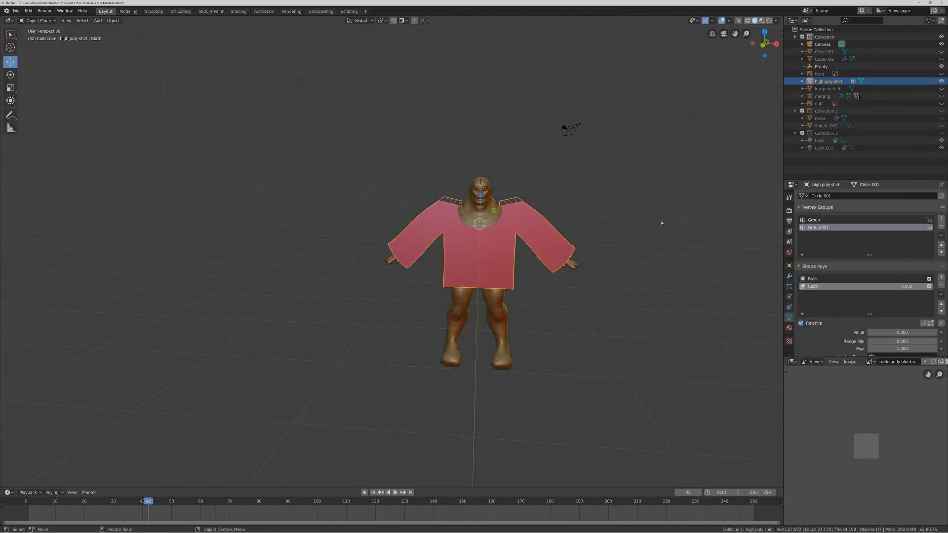
# Unhide the low poly shirt and compare it with the high poly shirt around the body.
pyautogui.click(828, 89)
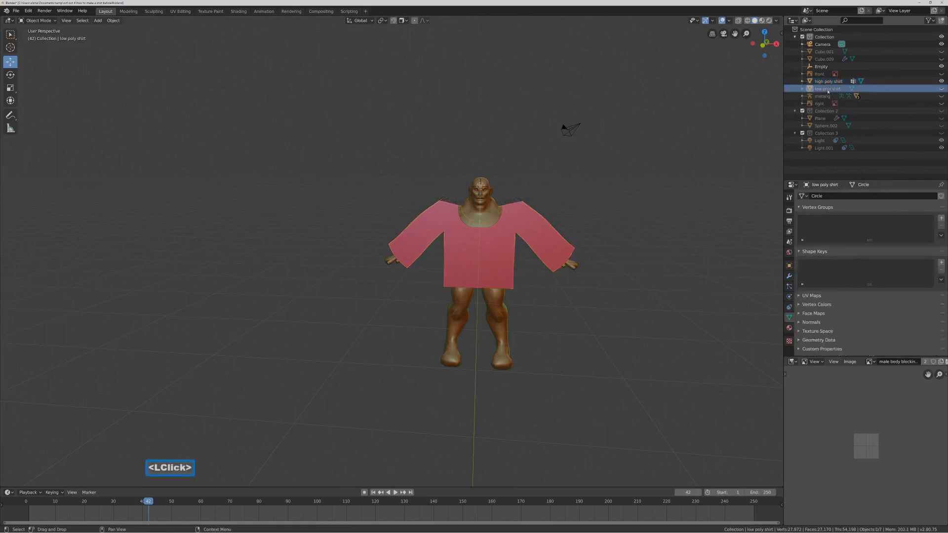
pyautogui.click(941, 90)
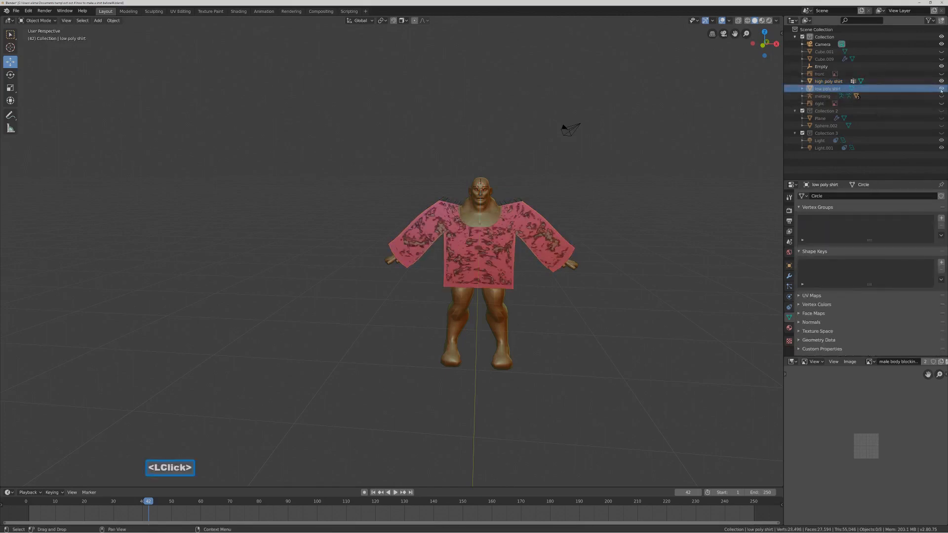
pyautogui.moveTo(677, 243); pyautogui.dragTo(631, 252, button='middle')
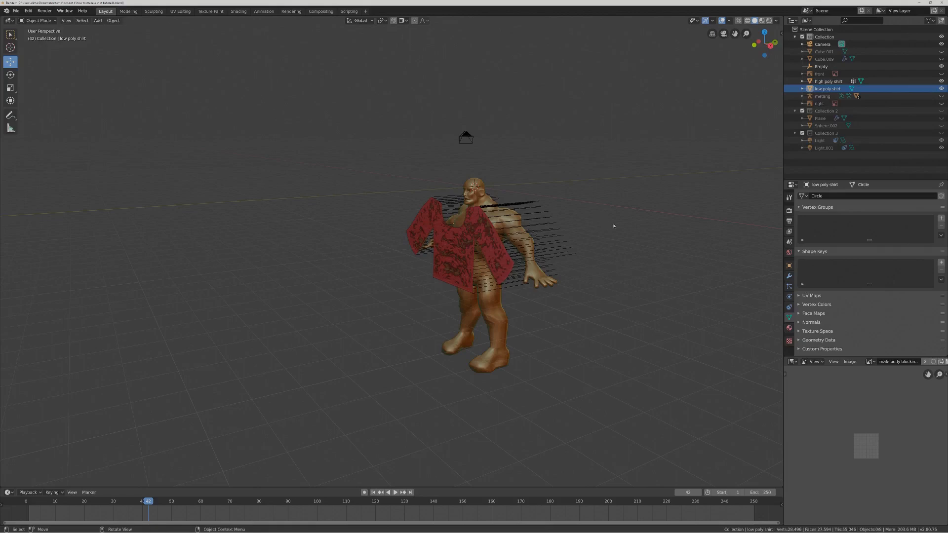
pyautogui.press('Pause')
pyautogui.moveTo(563, 285); pyautogui.dragTo(599, 281, button='middle')
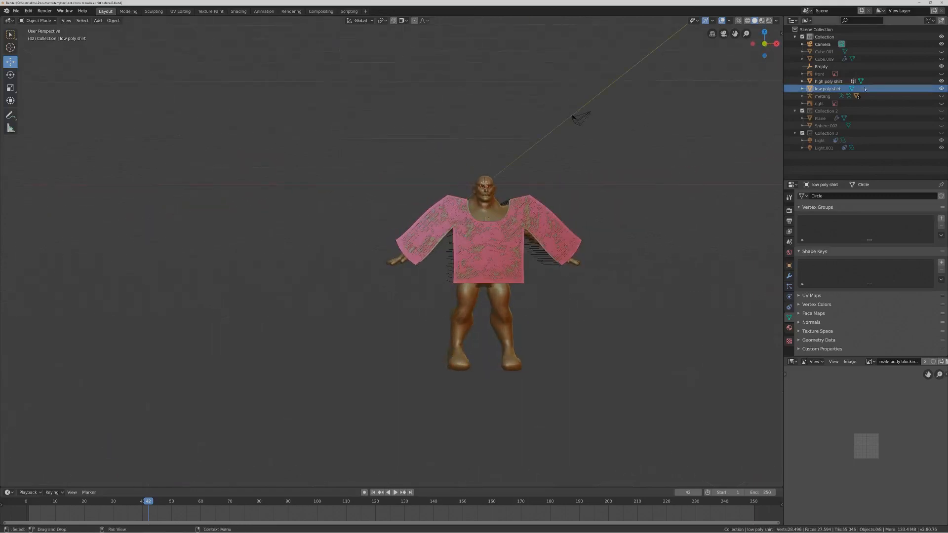
# Select the low poly shirt and scale it up uniformly by about 1.06 so it encloses the high poly shirt.
pyautogui.click(841, 90)
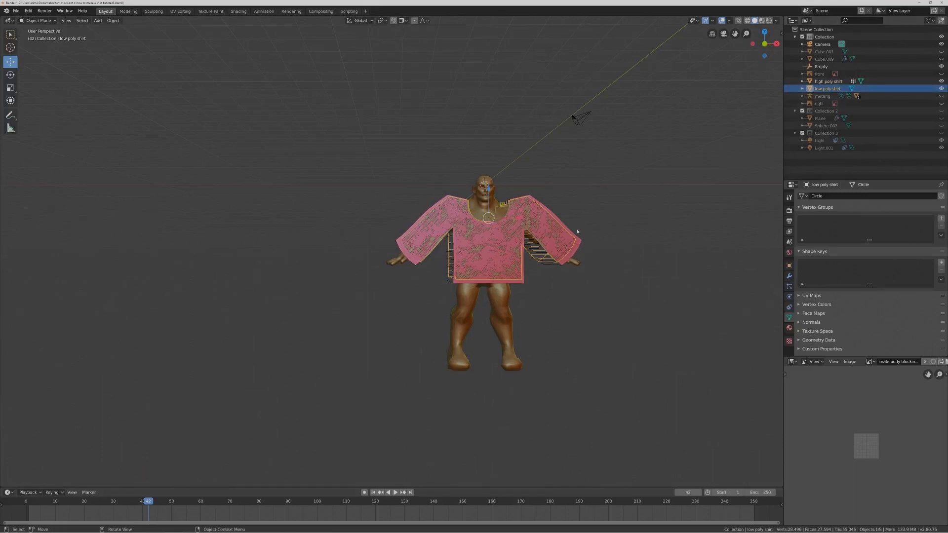
pyautogui.moveTo(597, 253); pyautogui.dragTo(600, 257, button='middle')
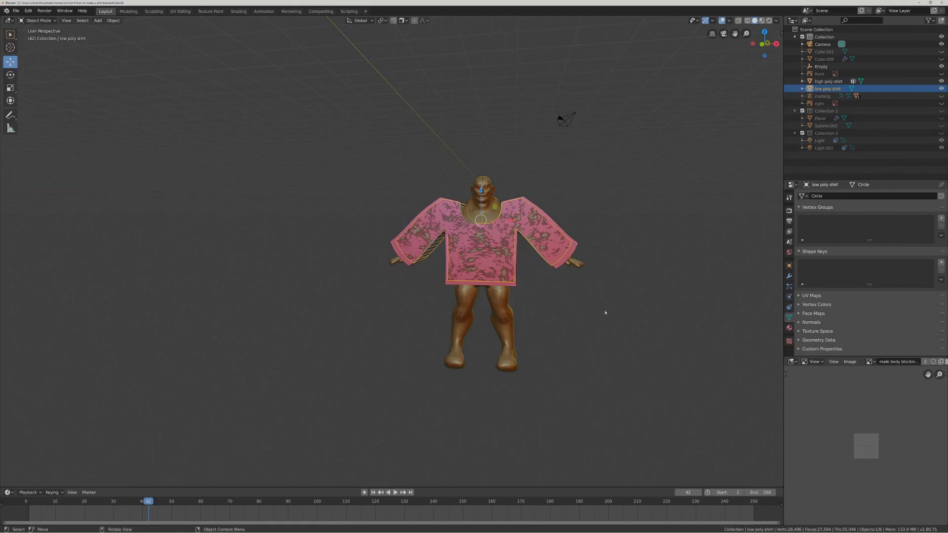
pyautogui.press('s')
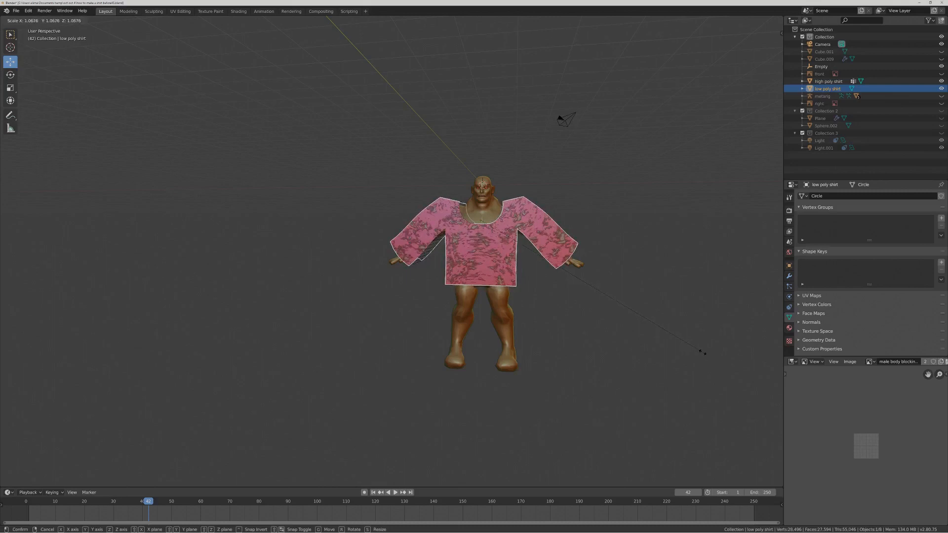
pyautogui.keyDown('shift'); pyautogui.click(703, 354); pyautogui.keyUp('shift')
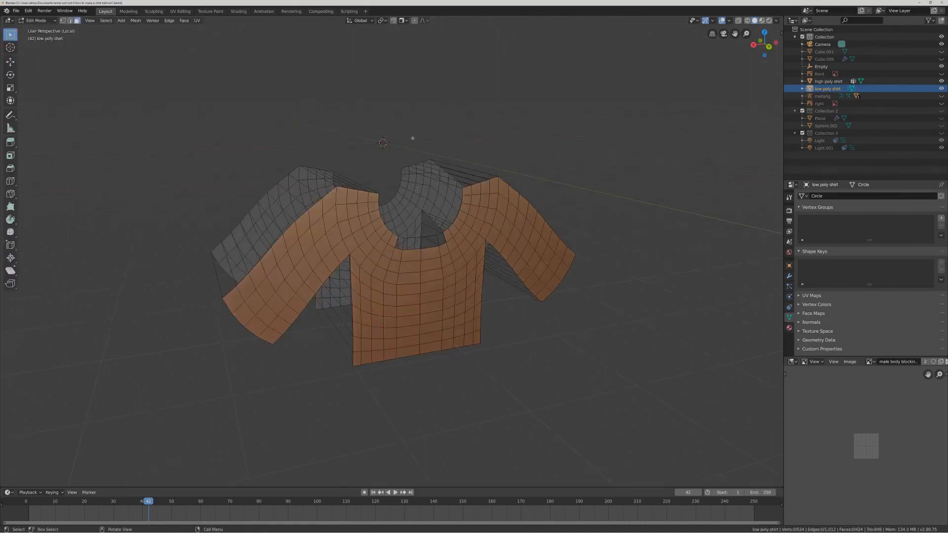
# In vertex select mode, fill the outermost gap at one end of the low poly shirt's front neckline notch with a four-vertex face.
pyautogui.click(63, 22)
pyautogui.scroll(5, 500, 346)
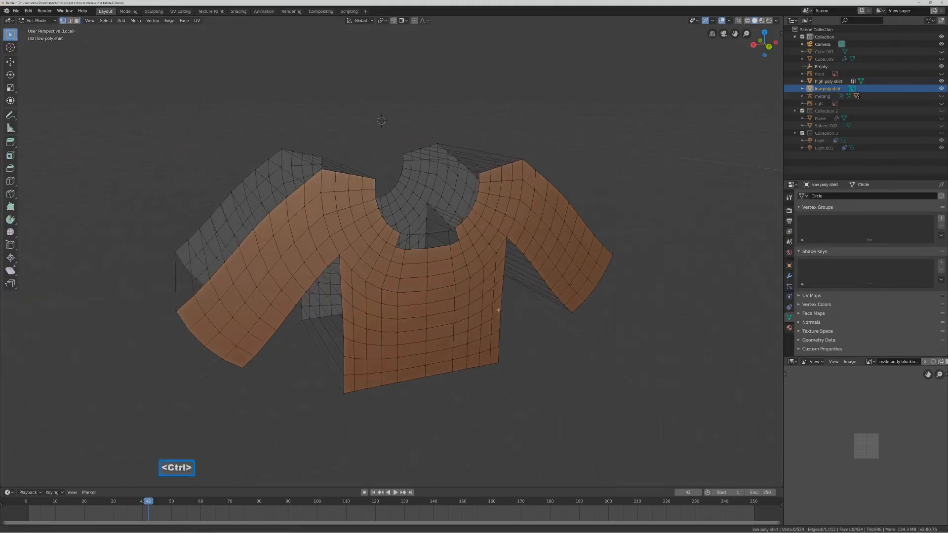
pyautogui.keyDown('ctrl'); pyautogui.moveTo(514, 262); pyautogui.dragTo(503, 227, button='middle'); pyautogui.keyUp('ctrl')
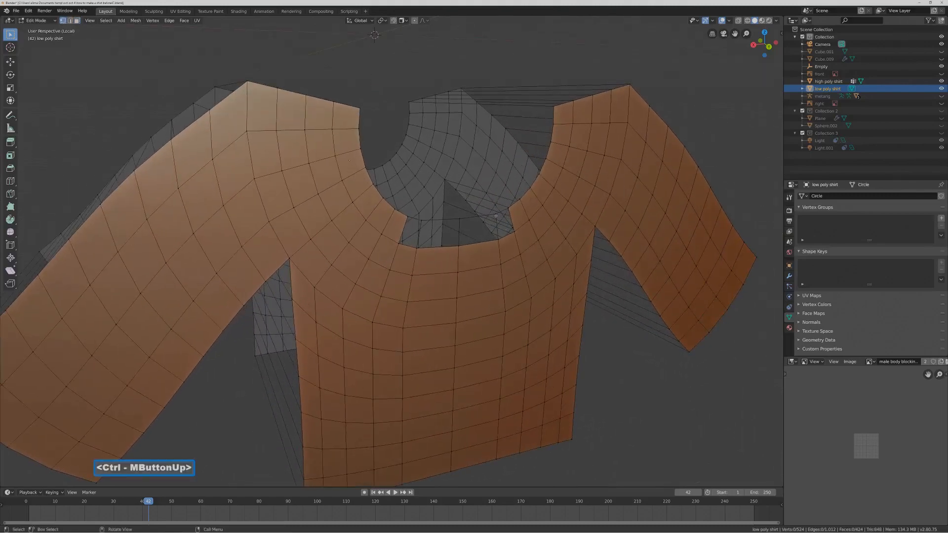
pyautogui.click(496, 216)
pyautogui.keyDown('shift'); pyautogui.click(510, 208); pyautogui.keyUp('shift')
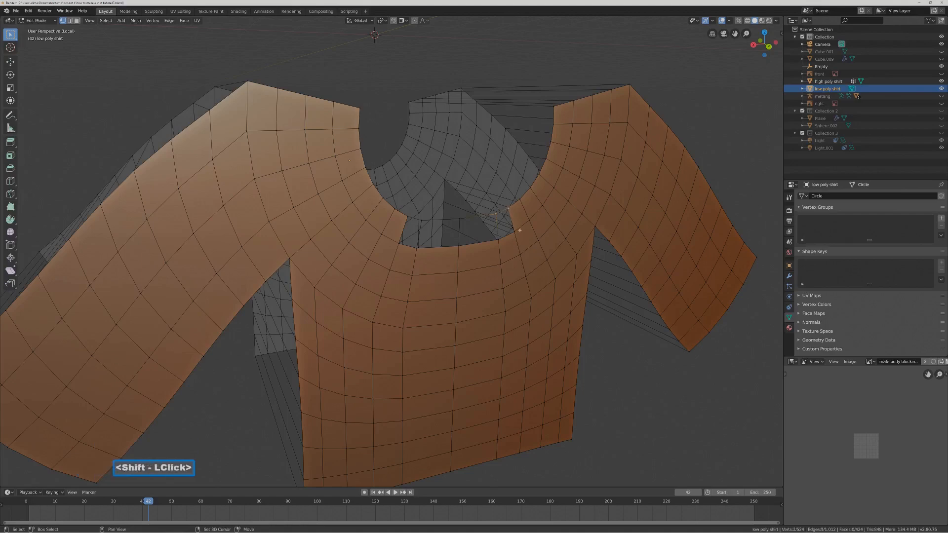
pyautogui.keyDown('shift'); pyautogui.click(499, 238); pyautogui.keyUp('shift')
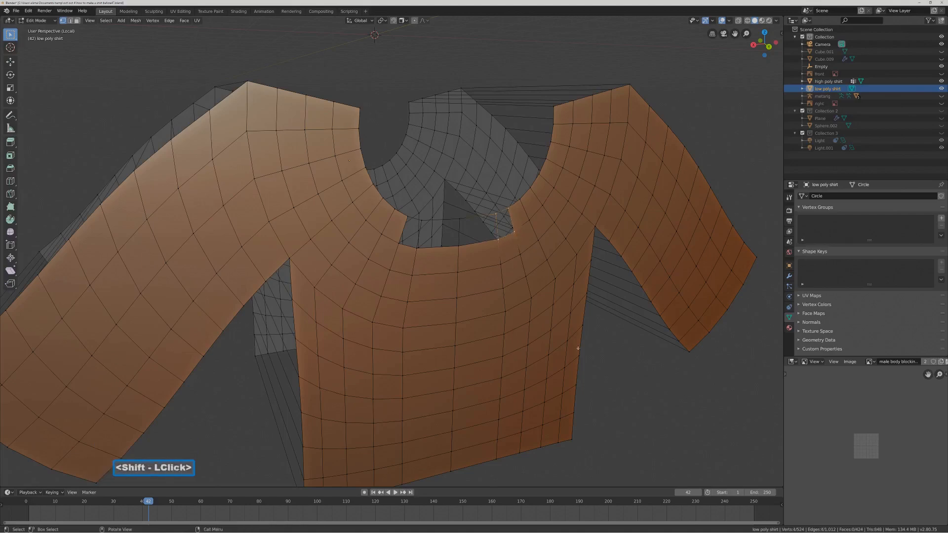
pyautogui.press('f')
pyautogui.click(611, 361)
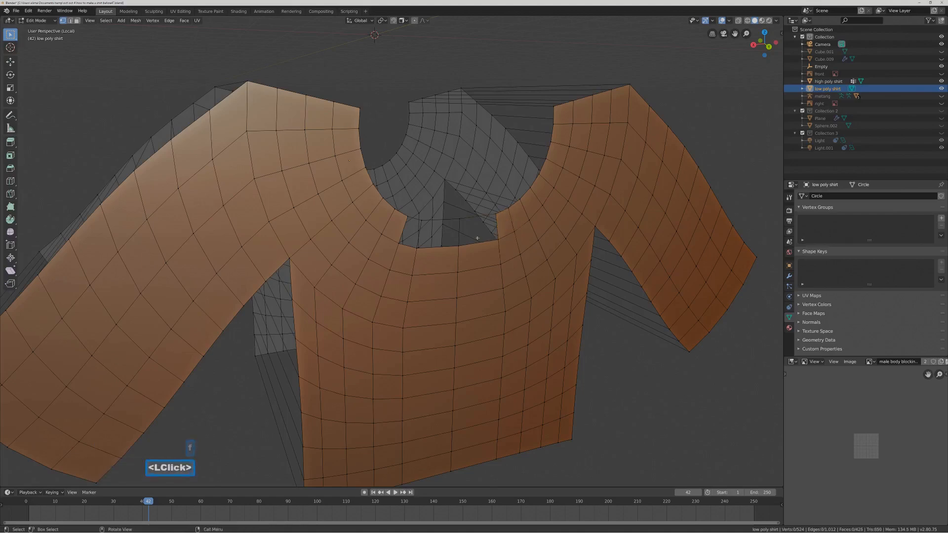
# Fill the next outer gap in the low poly shirt's front neckline notch with a four-vertex face.
pyautogui.click(459, 220)
pyautogui.keyDown('shift'); pyautogui.click(496, 216); pyautogui.keyUp('shift')
pyautogui.keyDown('shift'); pyautogui.click(499, 240); pyautogui.keyUp('shift')
pyautogui.keyDown('shift'); pyautogui.click(458, 245); pyautogui.keyUp('shift')
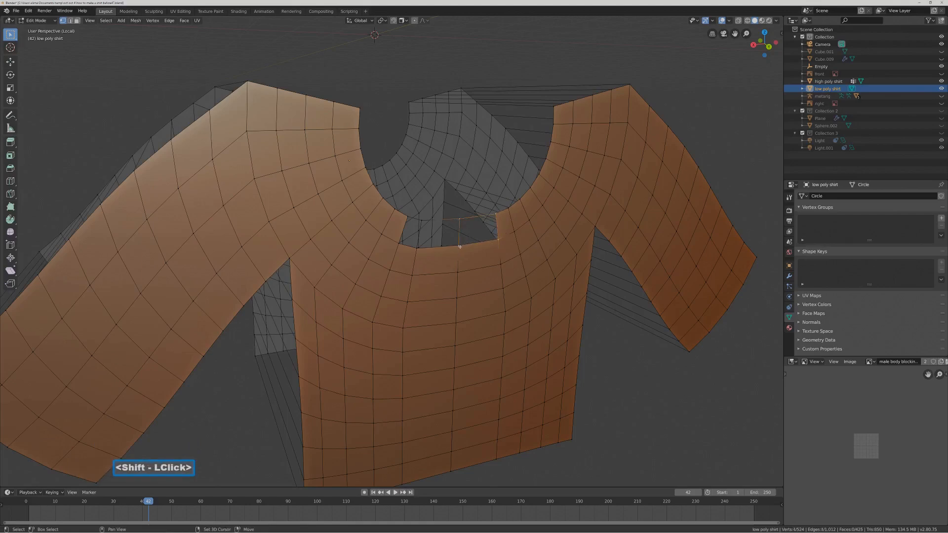
pyautogui.press('f')
pyautogui.click(472, 274)
# Fill the wider of the two remaining front neckline gaps with a four-vertex face beside the one just made.
pyautogui.moveTo(475, 275); pyautogui.dragTo(449, 242, button='middle')
pyautogui.click(421, 220)
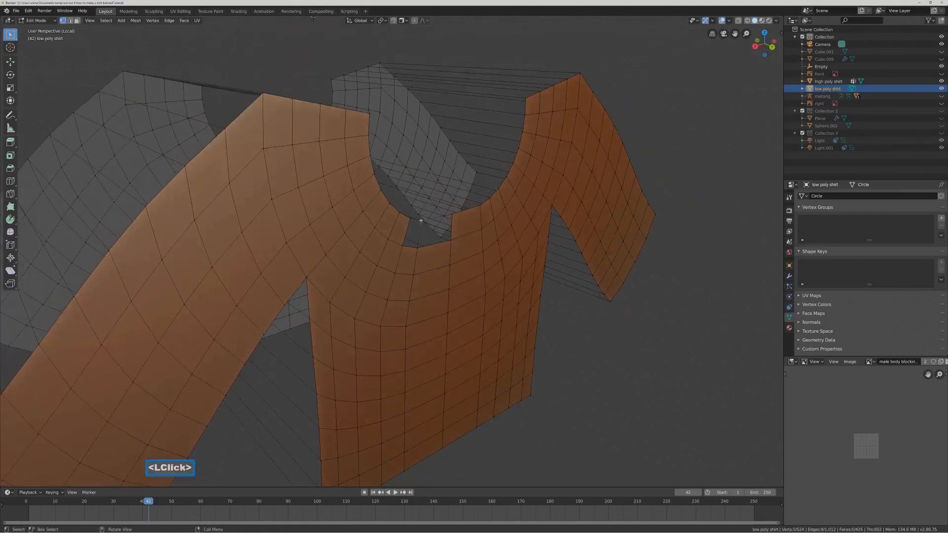
pyautogui.keyDown('shift'); pyautogui.click(455, 231); pyautogui.keyUp('shift')
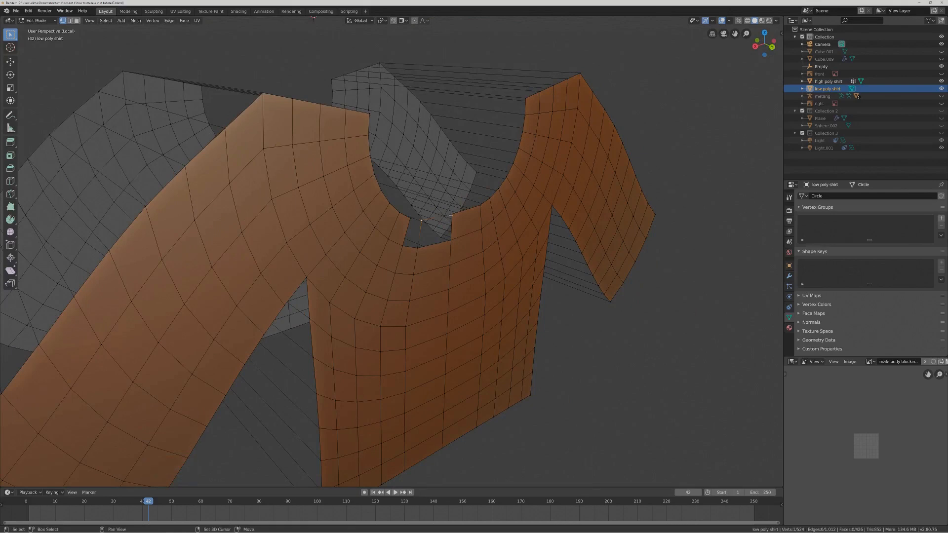
pyautogui.keyDown('shift'); pyautogui.click(450, 241); pyautogui.keyUp('shift')
pyautogui.keyDown('shift'); pyautogui.click(418, 248); pyautogui.keyUp('shift')
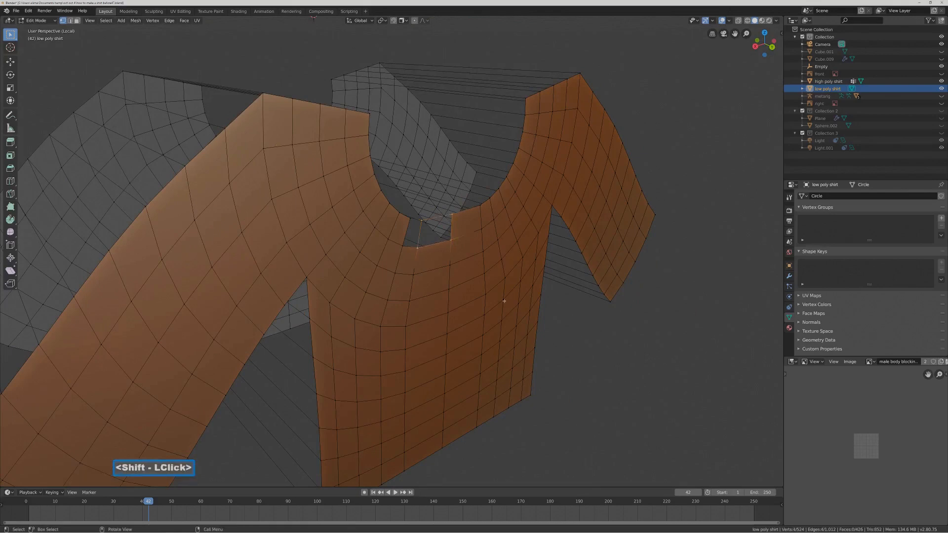
pyautogui.press('f')
pyautogui.click(571, 320)
# Close the last narrow gap in the low poly shirt's front neckline with a four-vertex face.
pyautogui.moveTo(571, 320); pyautogui.dragTo(563, 321, button='middle')
pyautogui.click(409, 217)
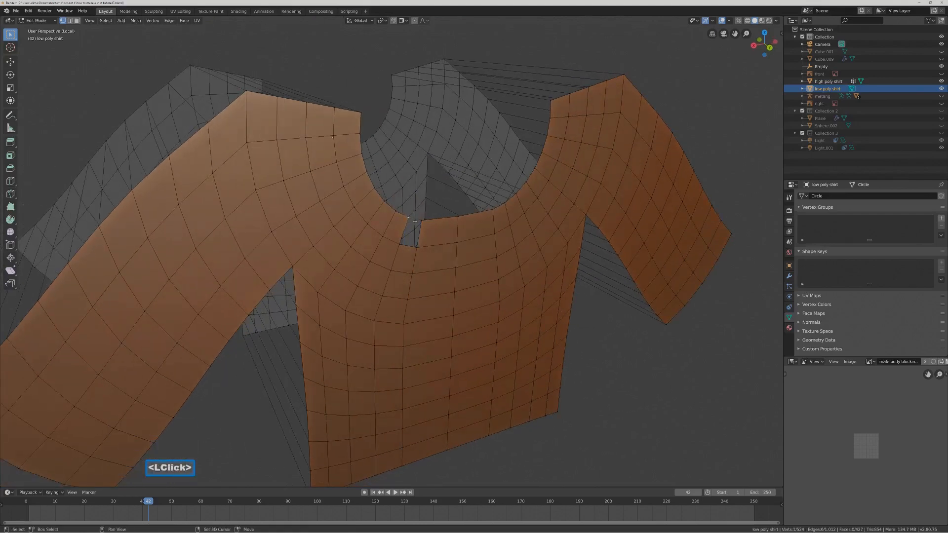
pyautogui.keyDown('shift'); pyautogui.click(422, 220); pyautogui.keyUp('shift')
pyautogui.keyDown('shift'); pyautogui.click(417, 247); pyautogui.keyUp('shift')
pyautogui.keyDown('shift'); pyautogui.click(400, 244); pyautogui.keyUp('shift')
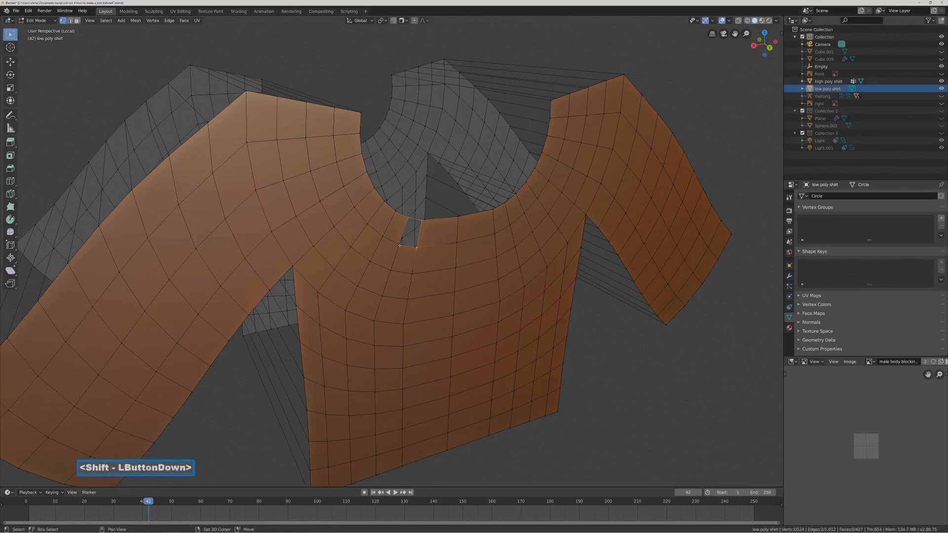
pyautogui.press('f')
pyautogui.click(589, 351)
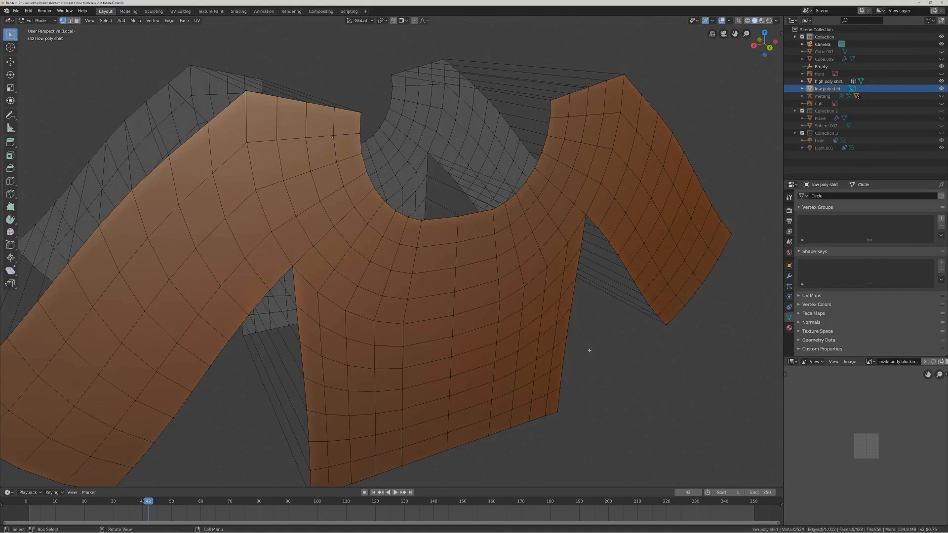
pyautogui.press('Pause')
# Return the low poly shirt to Object Mode and leave Local View to show the whole scene, with nothing selected.
pyautogui.scroll(-3, 643, 371)
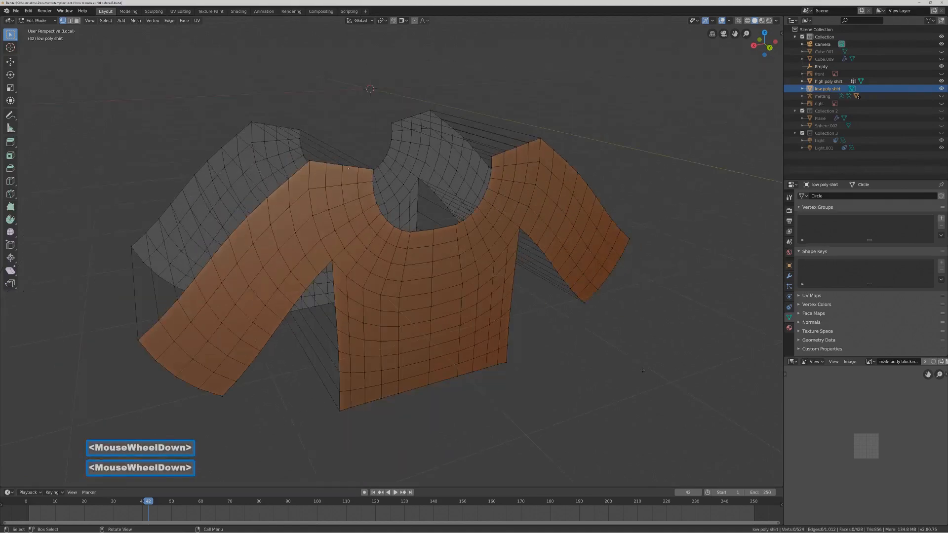
pyautogui.scroll(-1, 616, 373)
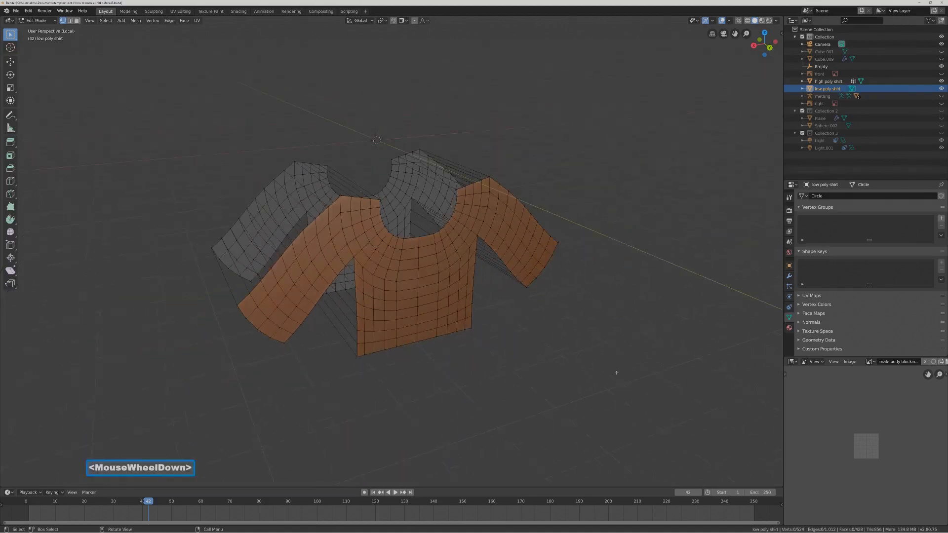
pyautogui.moveTo(396, 375); pyautogui.dragTo(434, 362, button='middle')
pyautogui.scroll(-2, 599, 328)
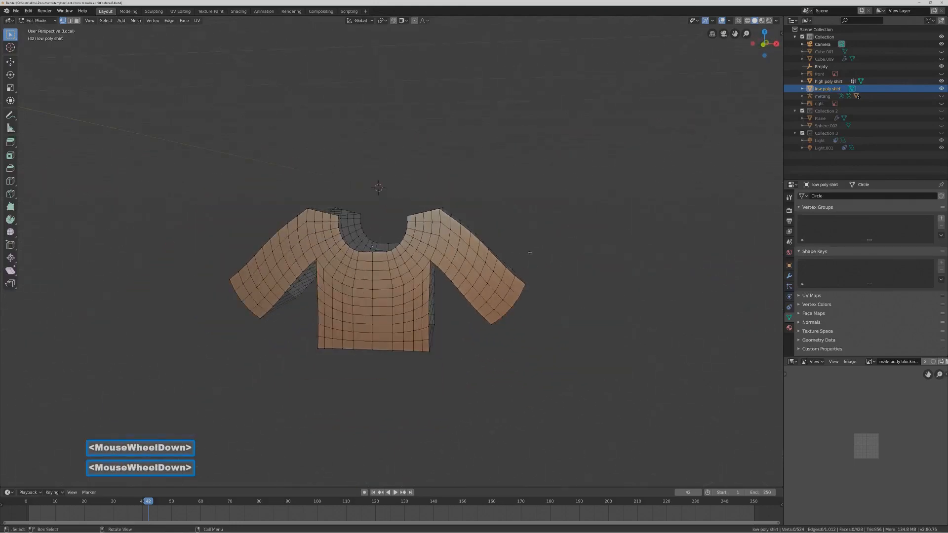
pyautogui.click(54, 22)
pyautogui.click(63, 28)
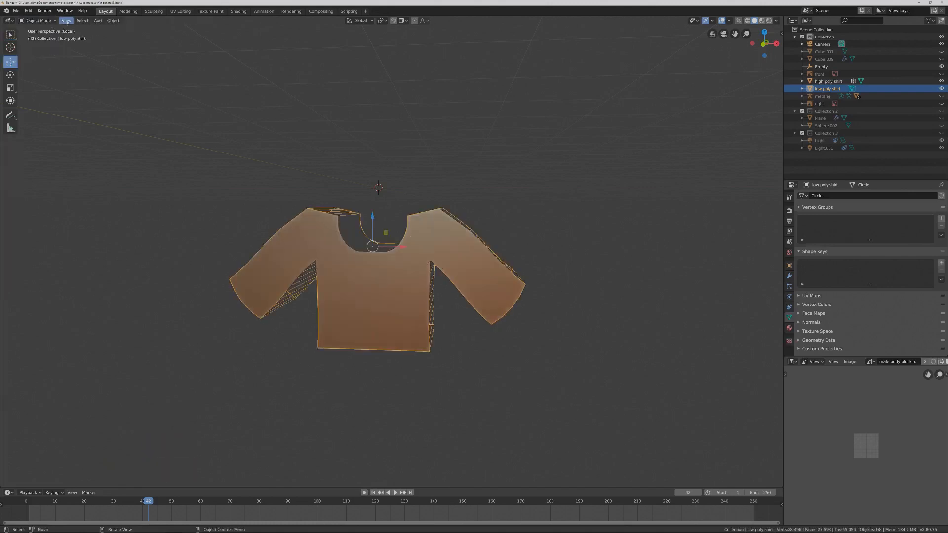
pyautogui.click(67, 21)
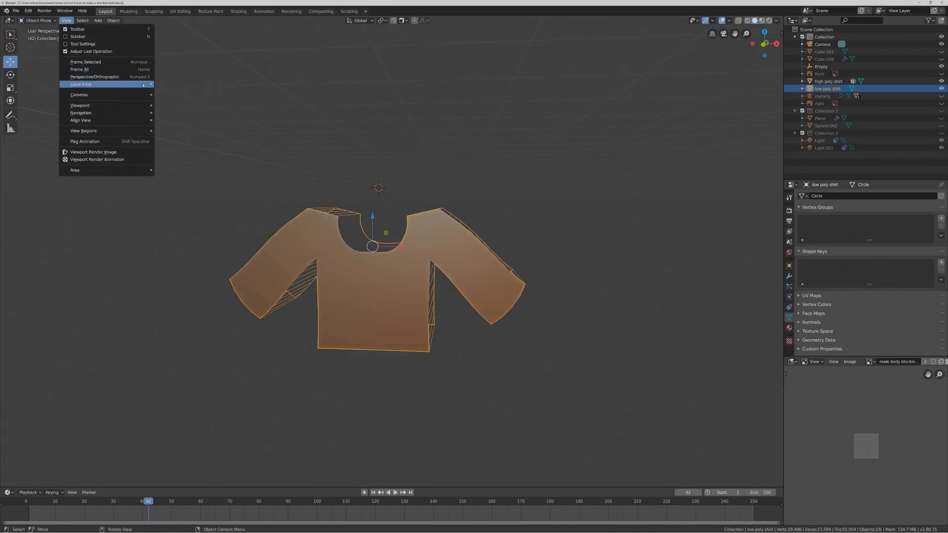
pyautogui.moveTo(146, 85)
pyautogui.click(204, 85)
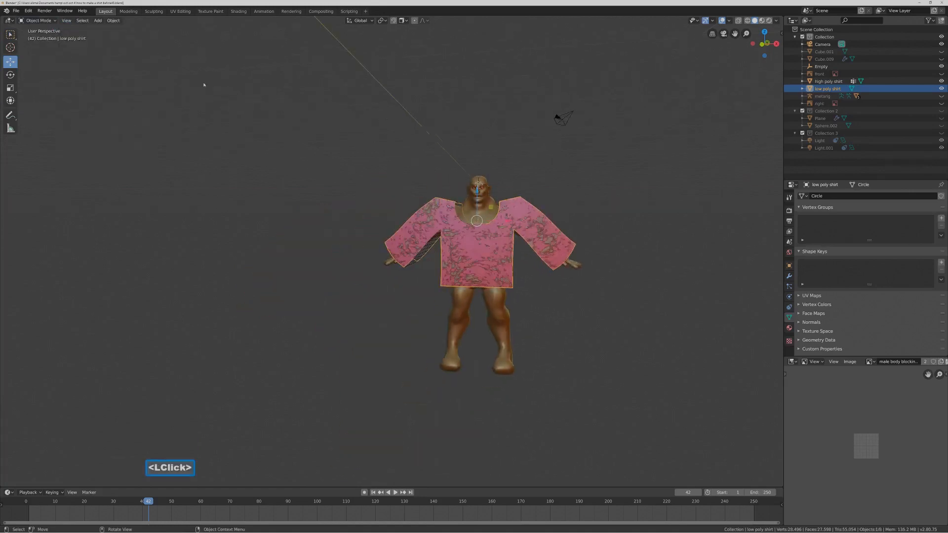
pyautogui.click(648, 233)
pyautogui.press('Pause')
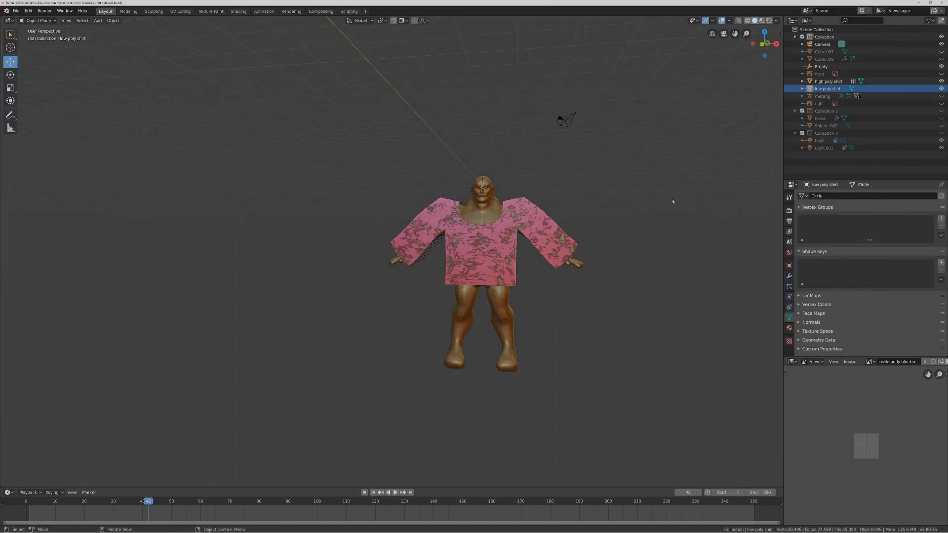
# Hide the low poly shirt and examine the high poly shirt's entire mesh in Edit Mode before returning to Object Mode.
pyautogui.moveTo(666, 206); pyautogui.dragTo(644, 214, button='middle')
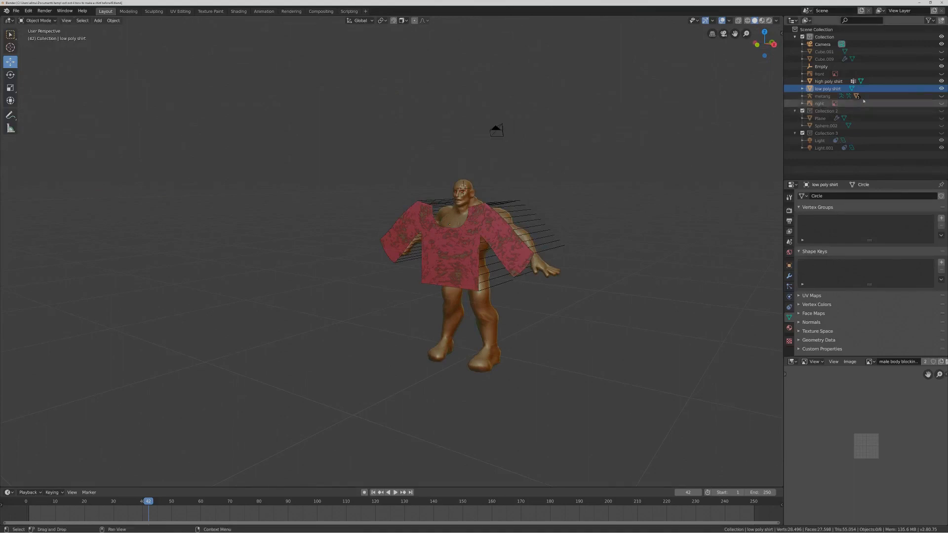
pyautogui.click(942, 89)
pyautogui.click(930, 82)
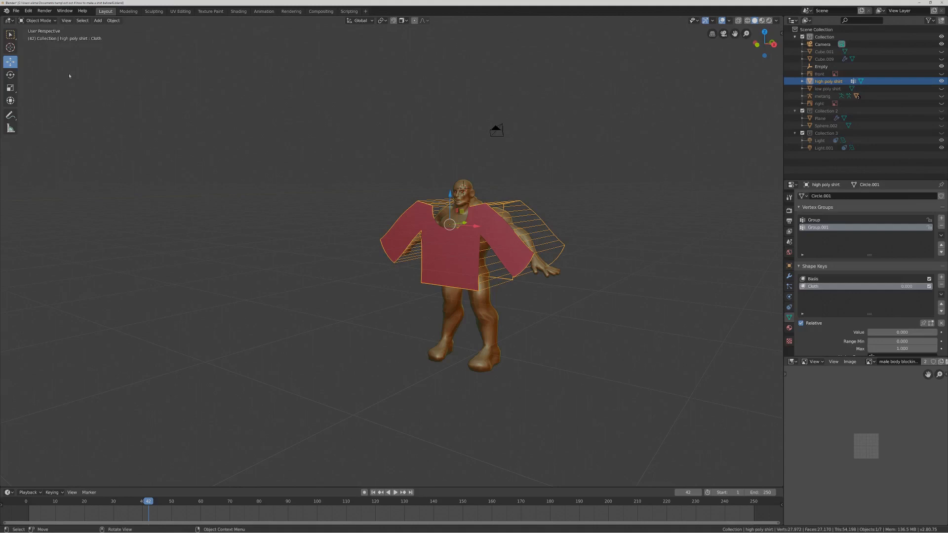
pyautogui.click(38, 20)
pyautogui.click(35, 35)
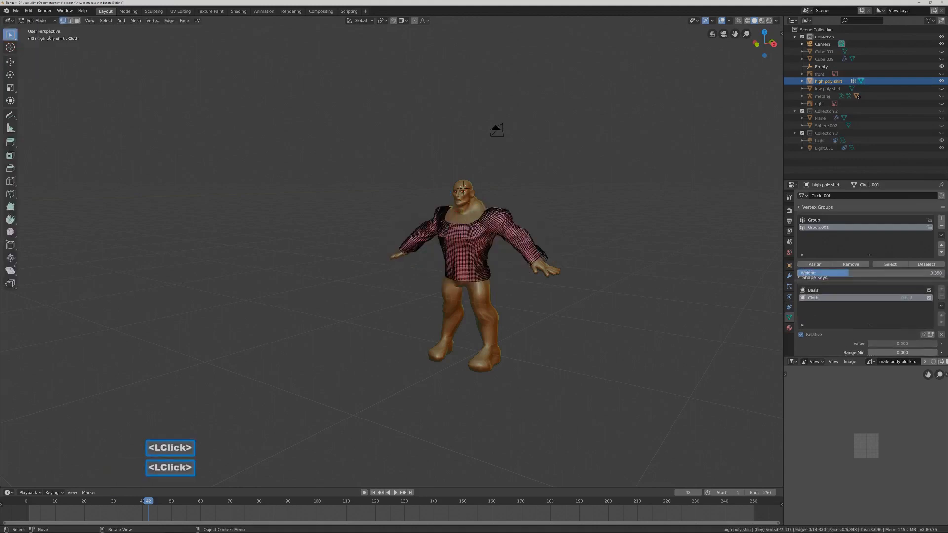
pyautogui.press('a')
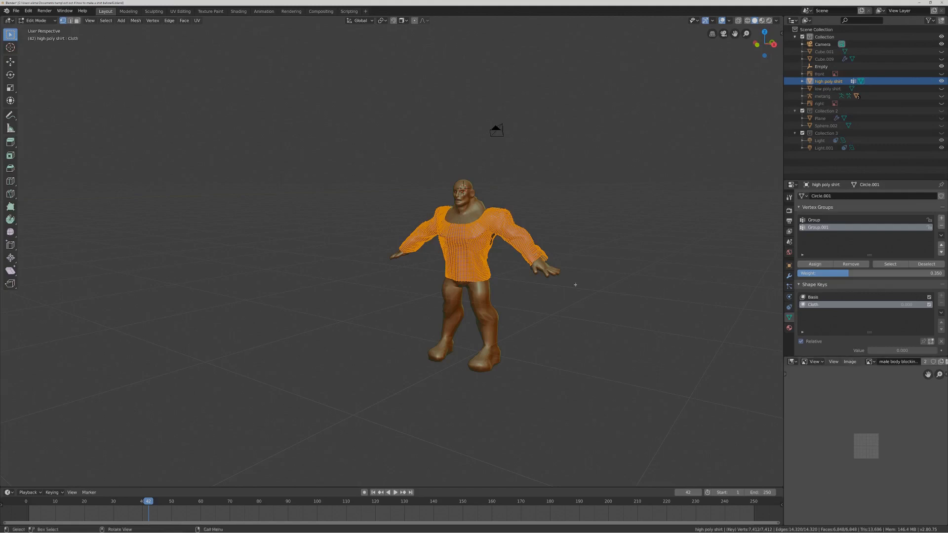
pyautogui.click(615, 315)
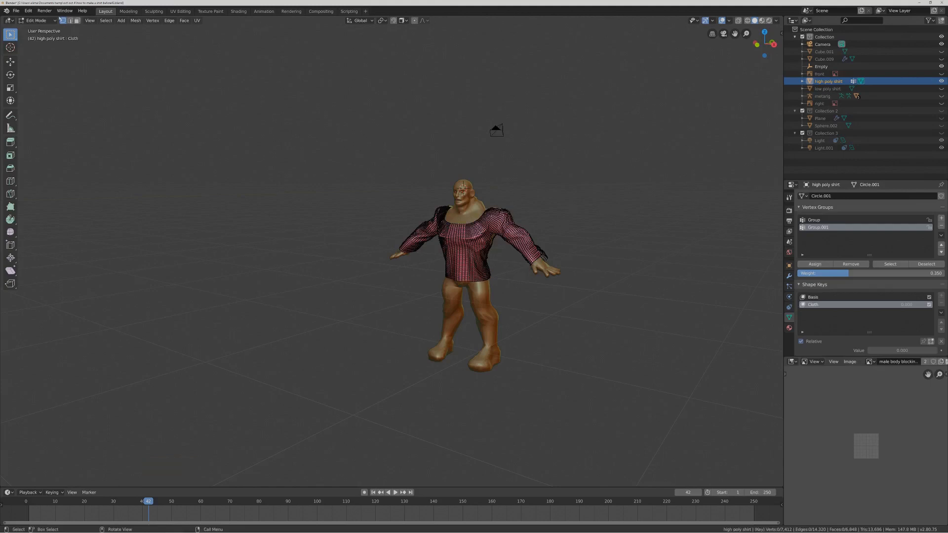
pyautogui.click(55, 21)
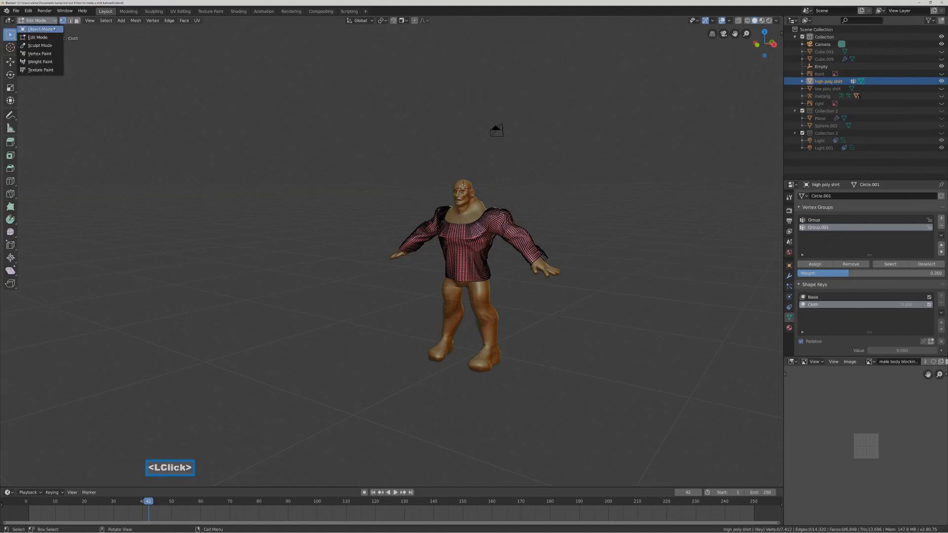
pyautogui.click(40, 29)
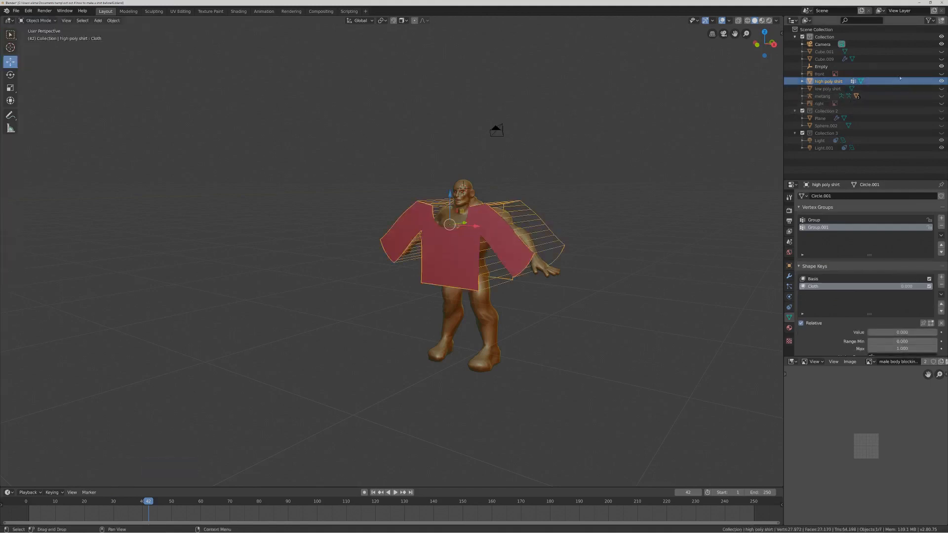
# Show the low poly shirt in place of the high poly shirt and put it in Edit Mode.
pyautogui.click(941, 88)
pyautogui.click(520, 258)
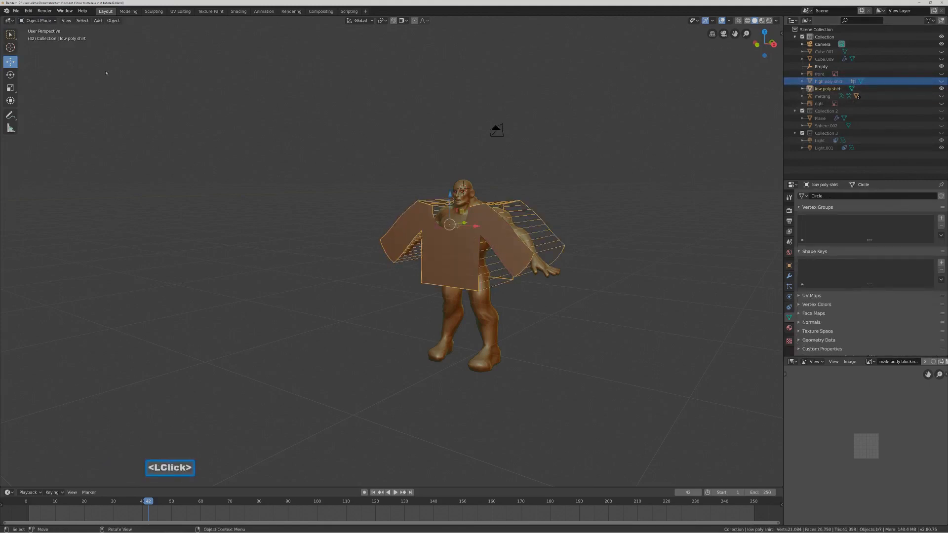
pyautogui.click(38, 20)
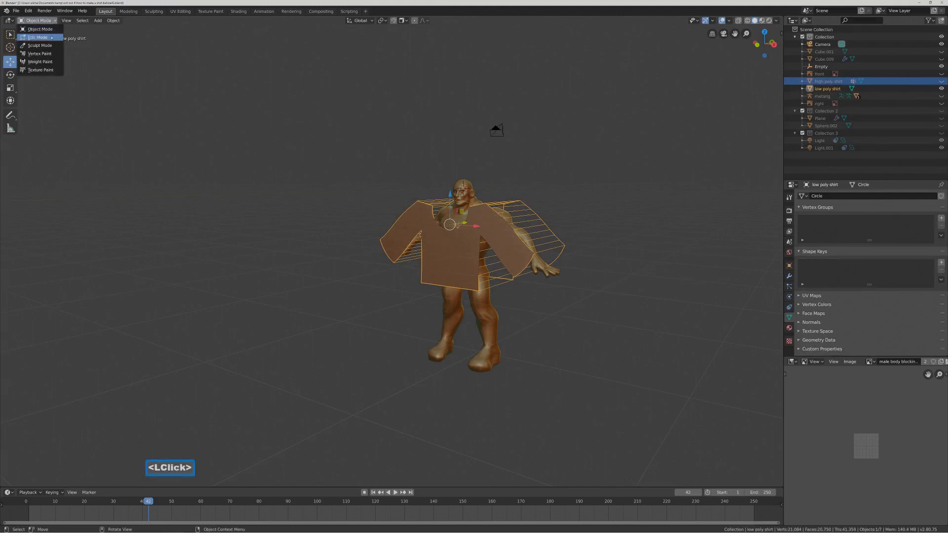
pyautogui.click(37, 37)
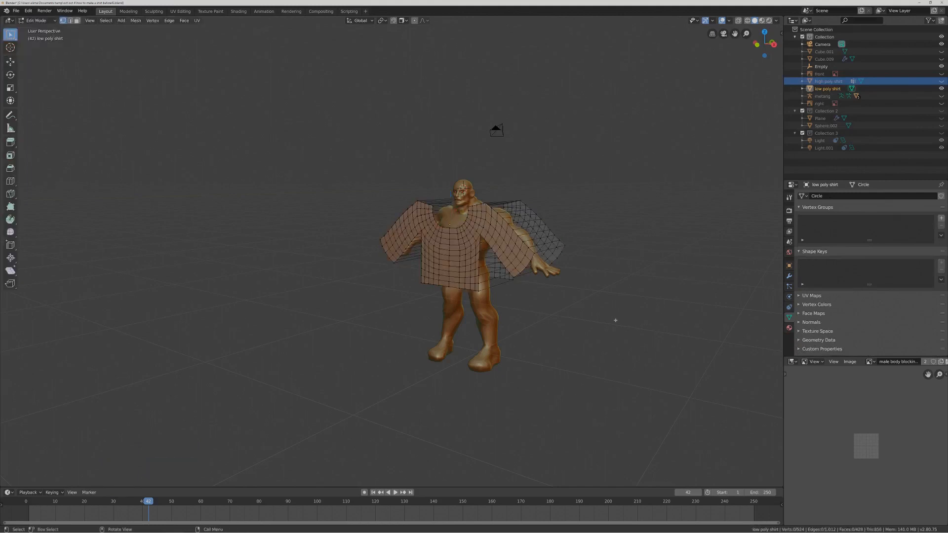
# Examine the low poly shirt's whole mesh in vertex and face select modes, and return to Object Mode.
pyautogui.press('a')
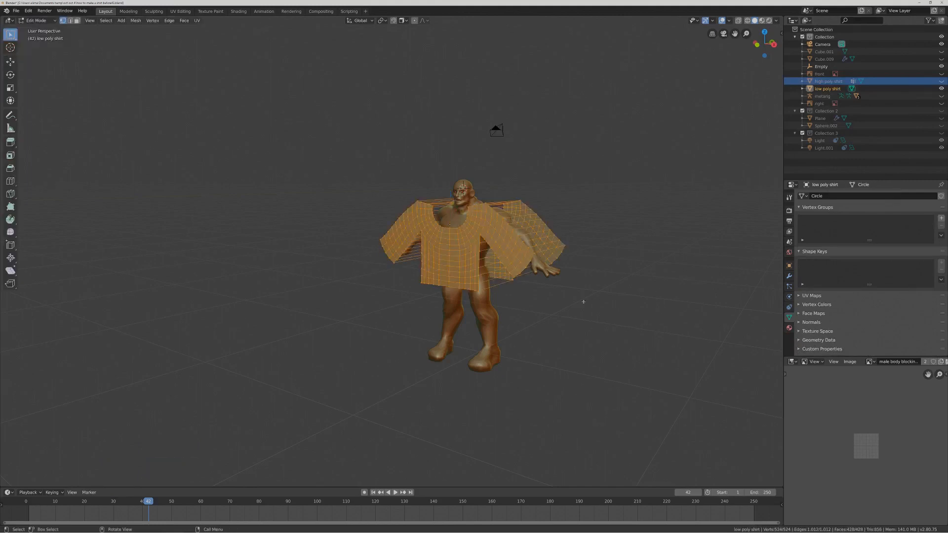
pyautogui.click(77, 20)
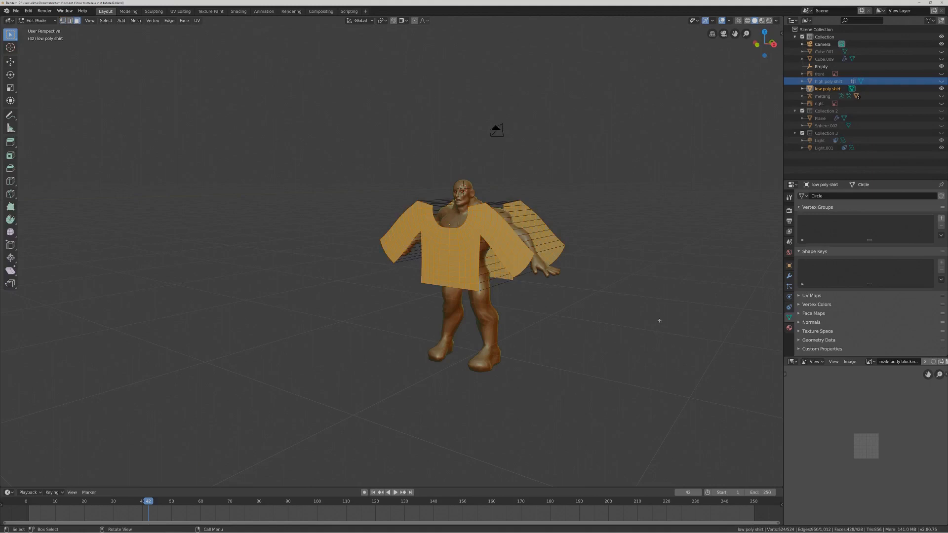
pyautogui.click(660, 320)
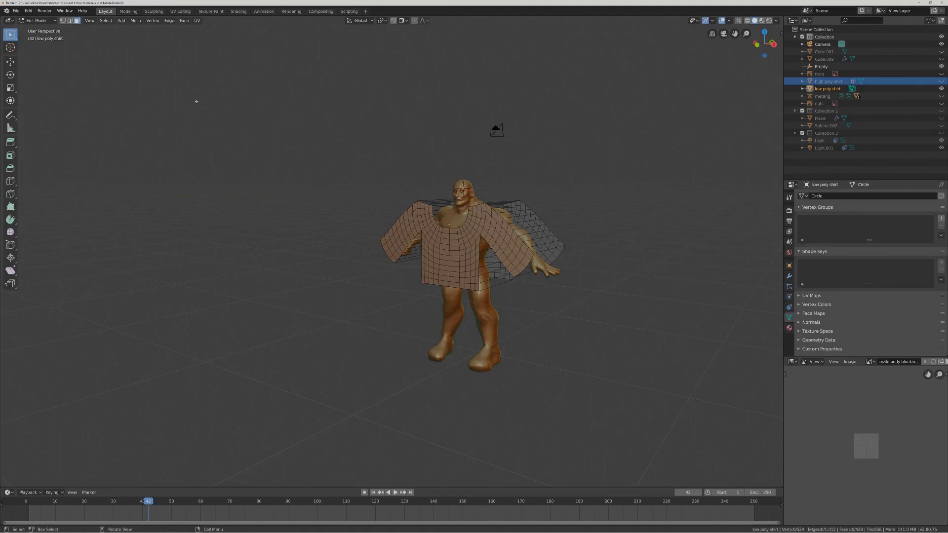
pyautogui.click(38, 20)
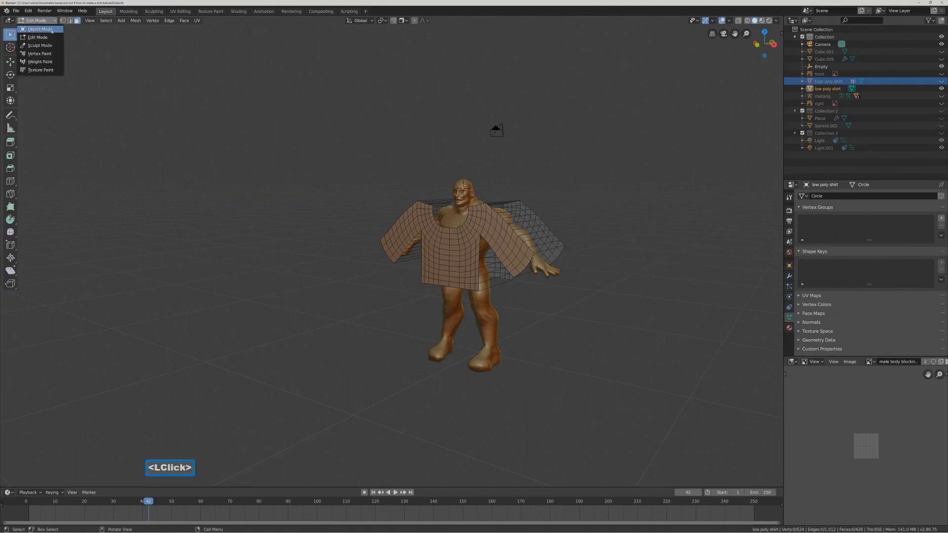
pyautogui.click(35, 29)
pyautogui.click(616, 303)
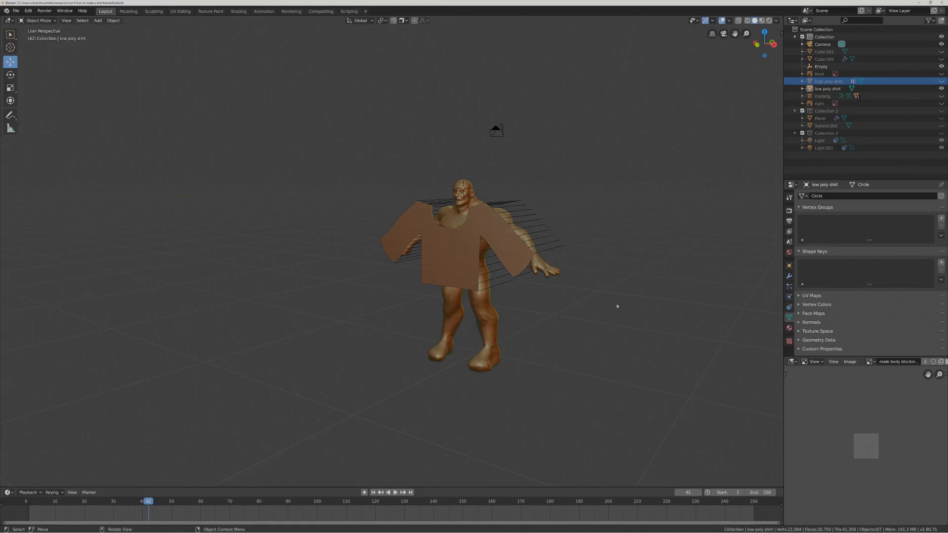
pyautogui.press('Pause')
pyautogui.press('Pause')
# Put the low poly shirt in Edit Mode with edge select active.
pyautogui.click(519, 260)
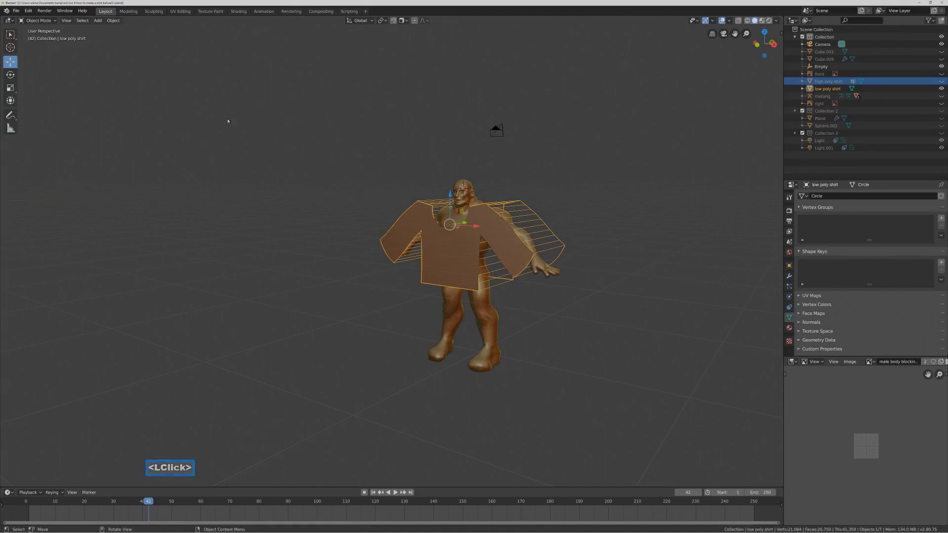
pyautogui.click(58, 21)
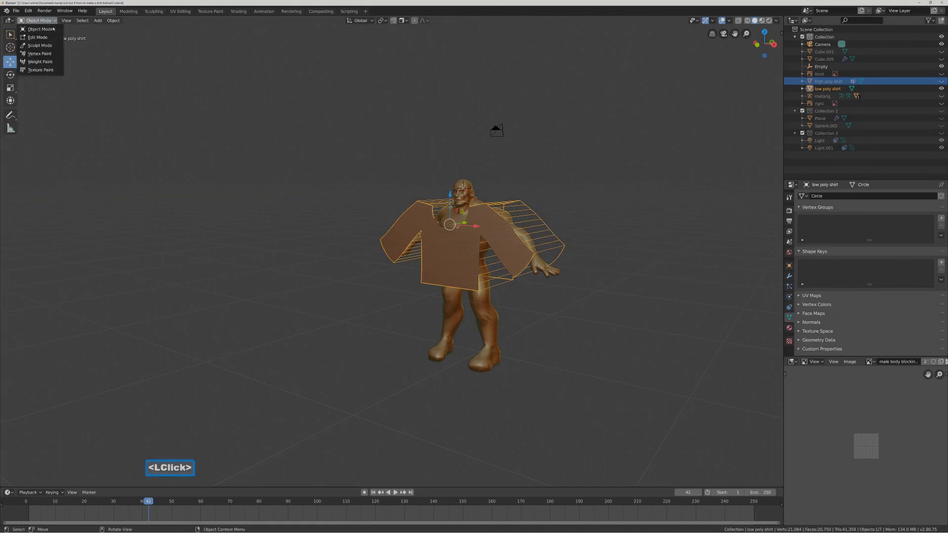
pyautogui.click(39, 37)
pyautogui.click(70, 20)
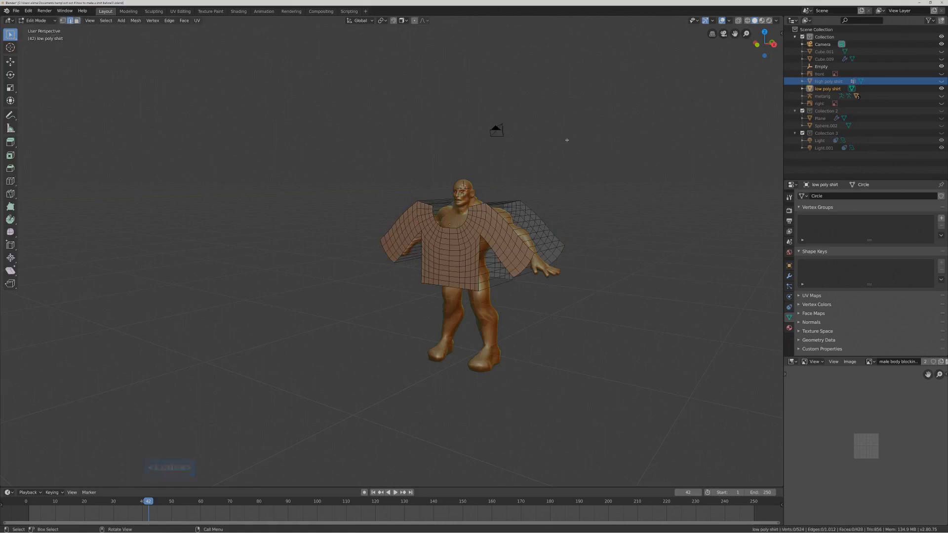
# Mark the border edges of the low poly shirt's front panel as a seam, covering its neckline, sleeves, sides and hem.
pyautogui.press('alt')
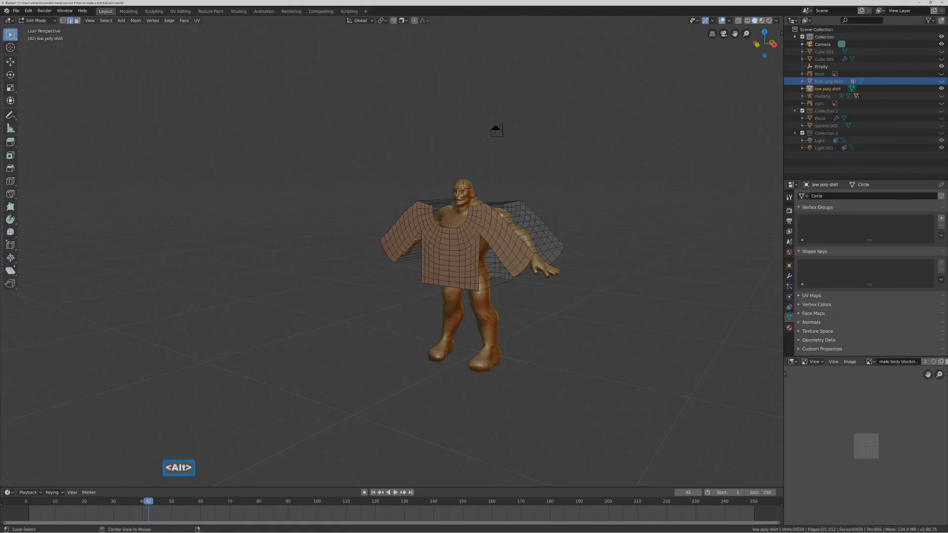
pyautogui.keyDown('alt'); pyautogui.click(501, 216); pyautogui.keyUp('alt')
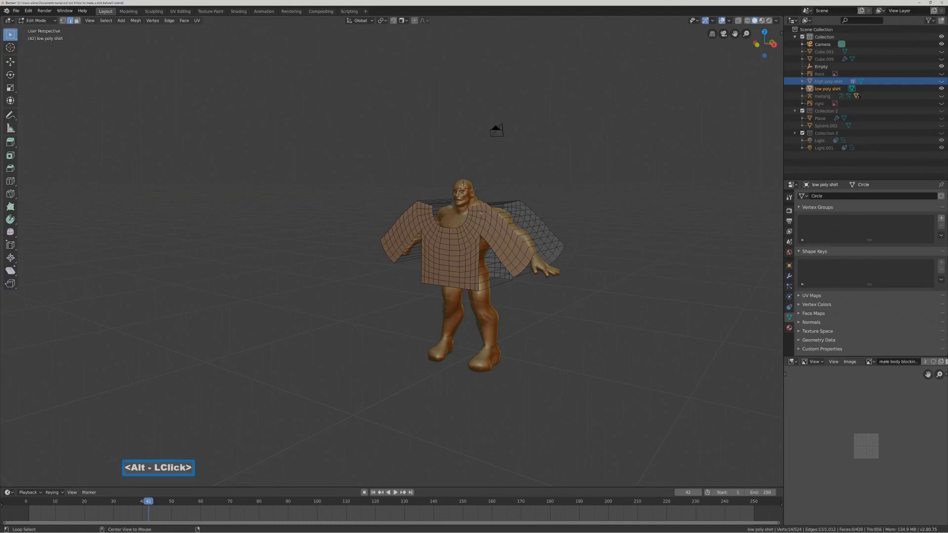
pyautogui.hotkey('alt', 'shift')
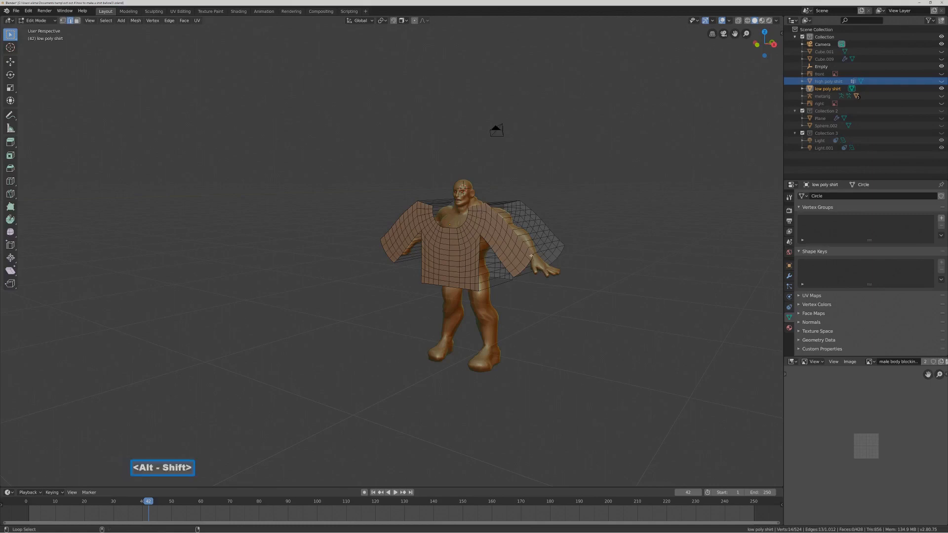
pyautogui.keyDown('alt'); pyautogui.keyDown('shift'); pyautogui.click(512, 274); pyautogui.keyUp('shift'); pyautogui.keyUp('alt')
pyautogui.keyDown('alt'); pyautogui.keyDown('shift'); pyautogui.click(476, 290); pyautogui.keyUp('shift'); pyautogui.keyUp('alt')
pyautogui.keyDown('alt'); pyautogui.keyDown('shift'); pyautogui.click(468, 209); pyautogui.keyUp('shift'); pyautogui.keyUp('alt')
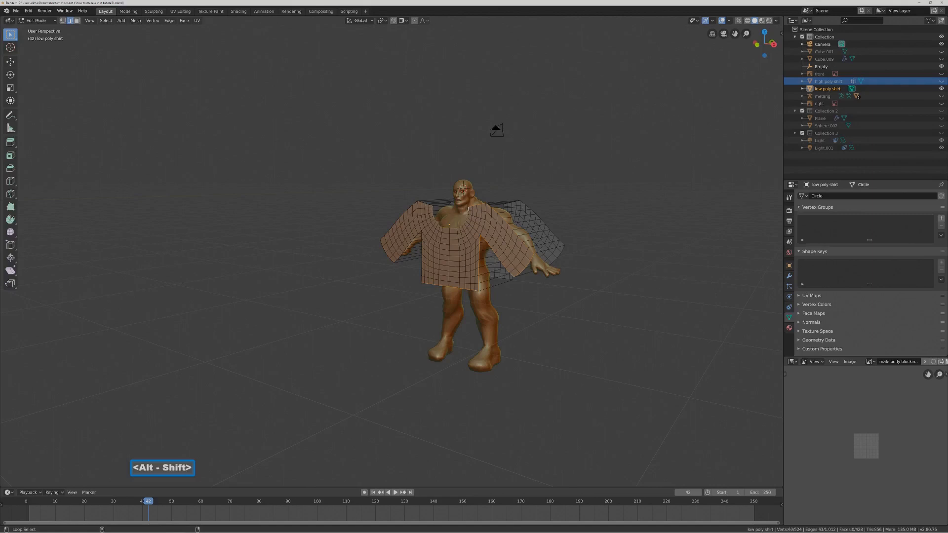
pyautogui.keyDown('alt'); pyautogui.keyDown('shift'); pyautogui.click(431, 206); pyautogui.keyUp('shift'); pyautogui.keyUp('alt')
pyautogui.keyDown('alt'); pyautogui.keyDown('shift'); pyautogui.click(420, 232); pyautogui.keyUp('shift'); pyautogui.keyUp('alt')
pyautogui.keyDown('alt'); pyautogui.keyDown('shift'); pyautogui.click(393, 262); pyautogui.keyUp('shift'); pyautogui.keyUp('alt')
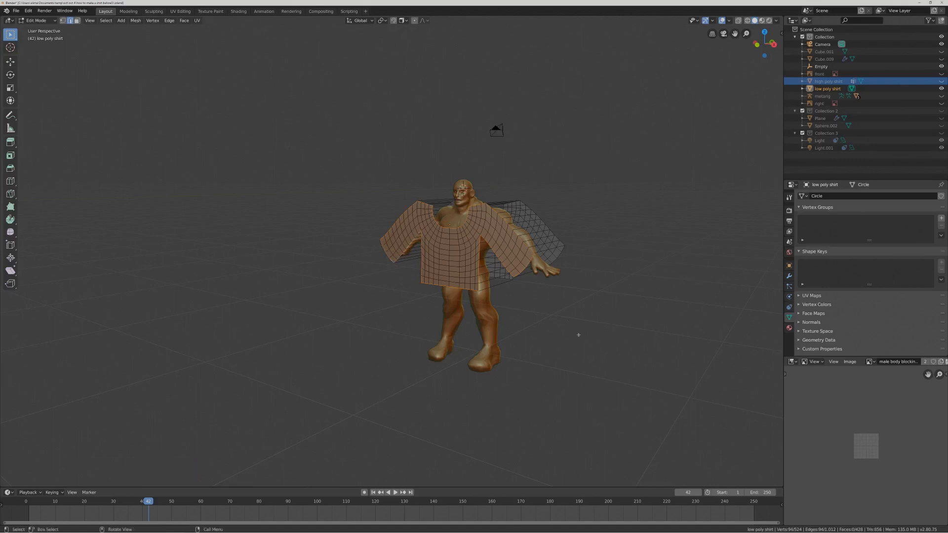
pyautogui.press('ctrl')
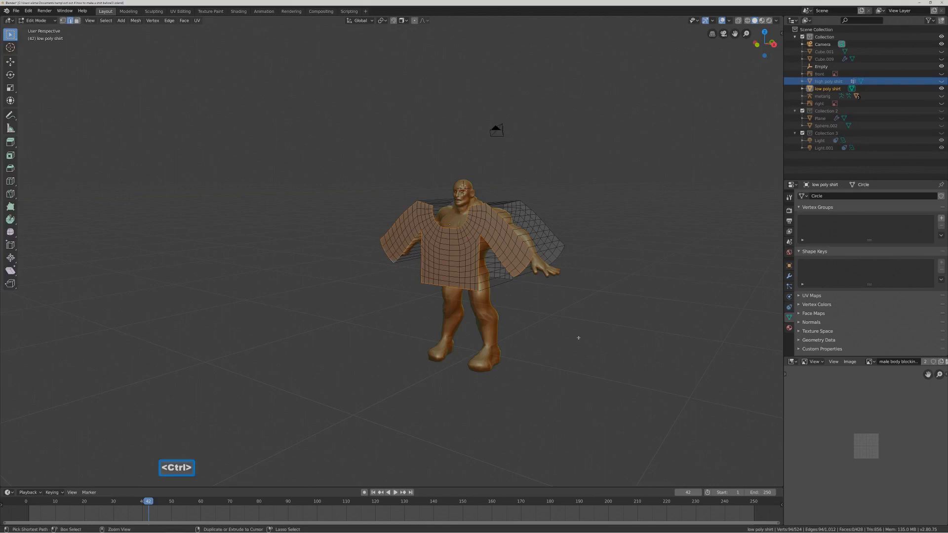
pyautogui.hotkey('ctrl', 'e')
pyautogui.moveTo(579, 340)
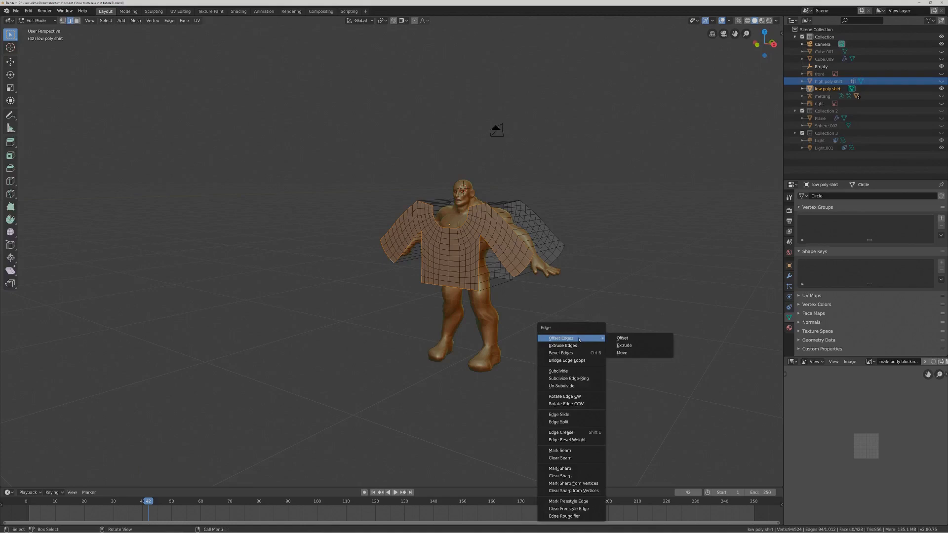
pyautogui.click(580, 449)
pyautogui.click(596, 311)
# Mark the border edges of the low poly shirt's back panel as a seam, covering its neckline, sleeves, sides and hem.
pyautogui.moveTo(612, 292); pyautogui.dragTo(547, 292, button='middle')
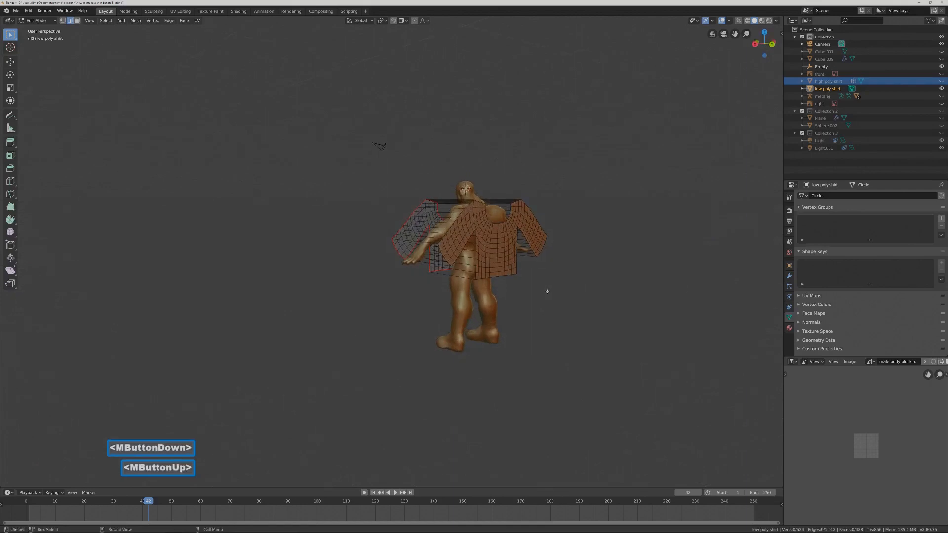
pyautogui.keyDown('alt'); pyautogui.click(462, 211); pyautogui.keyUp('alt')
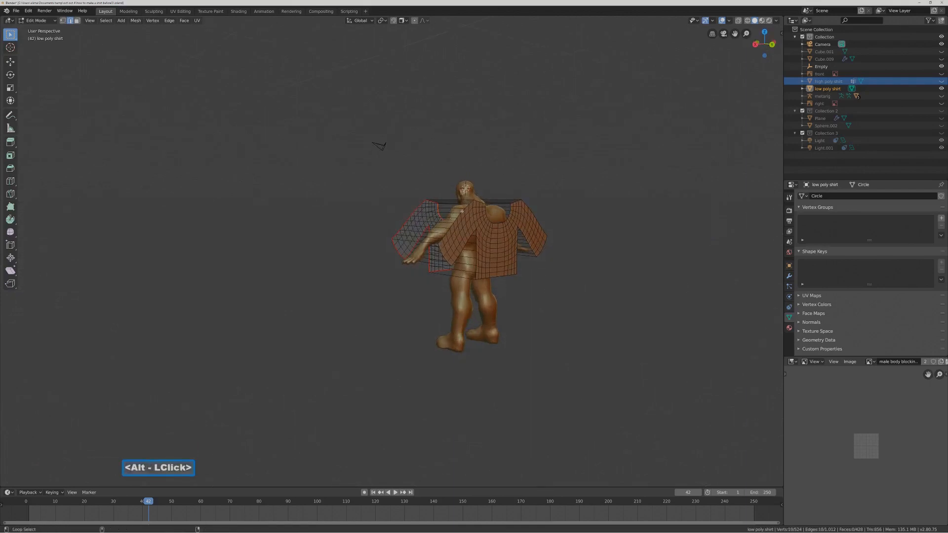
pyautogui.click(474, 209)
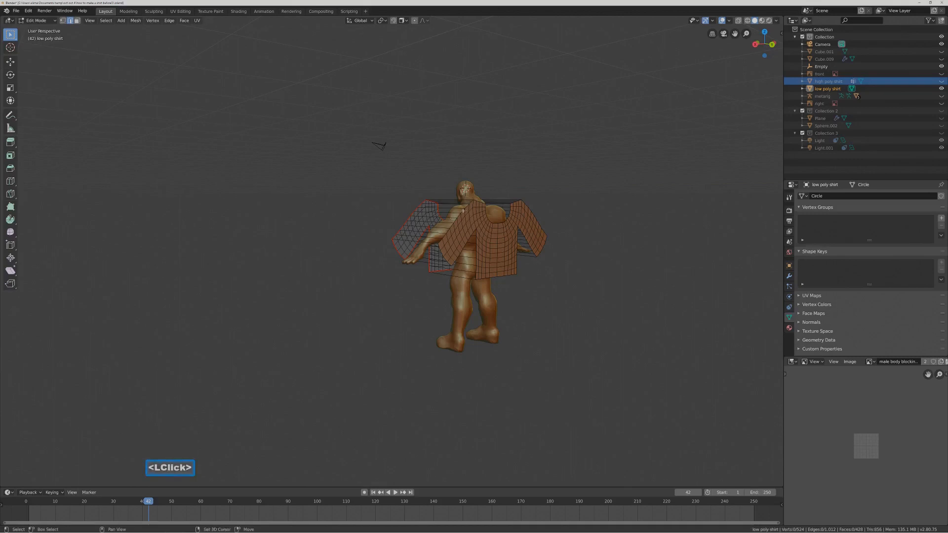
pyautogui.keyDown('shift'); pyautogui.click(463, 211); pyautogui.keyUp('shift')
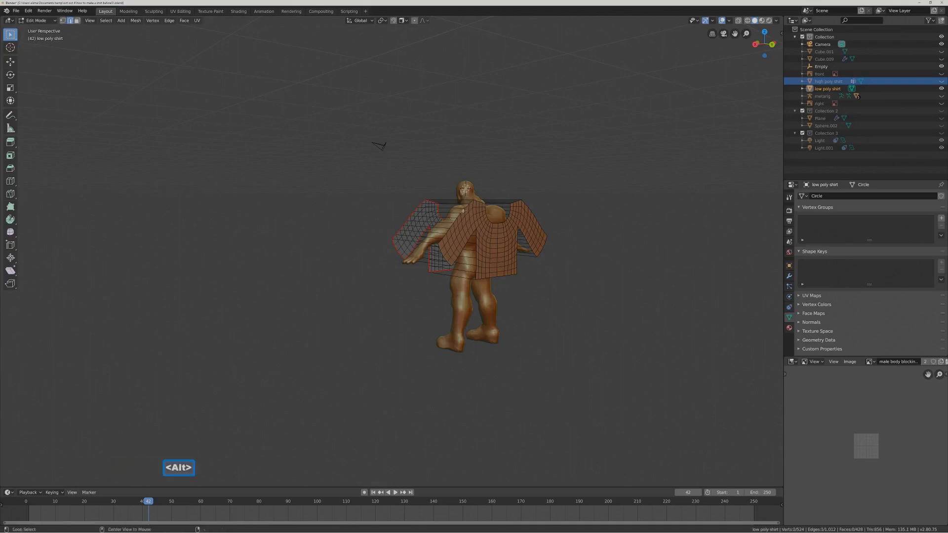
pyautogui.keyDown('alt'); pyautogui.click(463, 211); pyautogui.keyUp('alt')
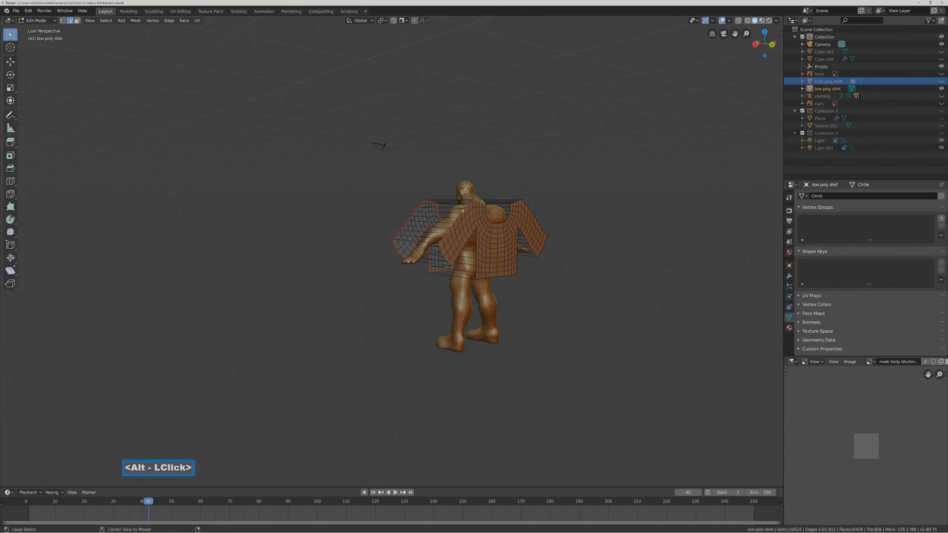
pyautogui.keyDown('alt'); pyautogui.keyDown('shift'); pyautogui.click(441, 247); pyautogui.keyUp('shift'); pyautogui.keyUp('alt')
pyautogui.keyDown('alt'); pyautogui.keyDown('shift'); pyautogui.click(442, 246); pyautogui.keyUp('shift'); pyautogui.keyUp('alt')
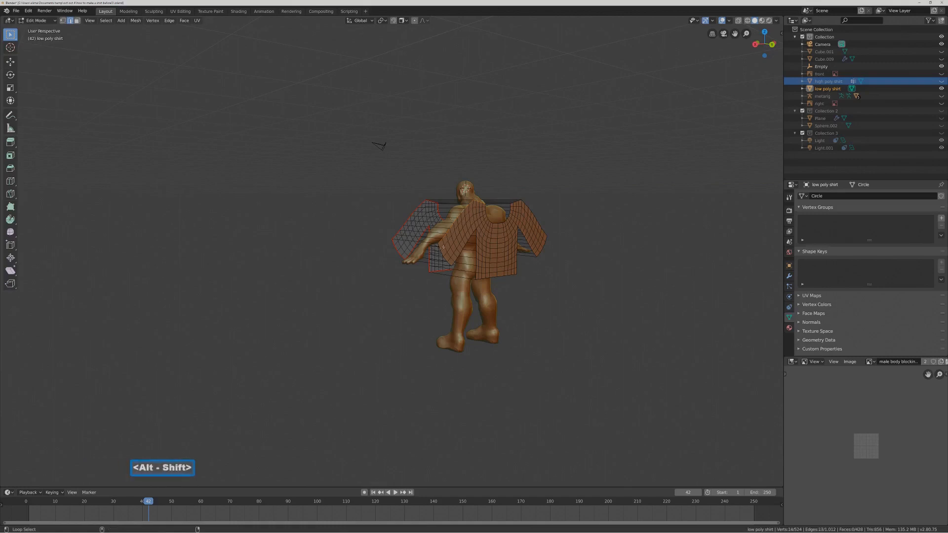
pyautogui.keyDown('alt'); pyautogui.keyDown('shift'); pyautogui.click(457, 258); pyautogui.keyUp('shift'); pyautogui.keyUp('alt')
pyautogui.keyDown('alt'); pyautogui.keyDown('shift'); pyautogui.click(486, 278); pyautogui.keyUp('shift'); pyautogui.keyUp('alt')
pyautogui.keyDown('alt'); pyautogui.keyDown('shift'); pyautogui.click(516, 252); pyautogui.keyUp('shift'); pyautogui.keyUp('alt')
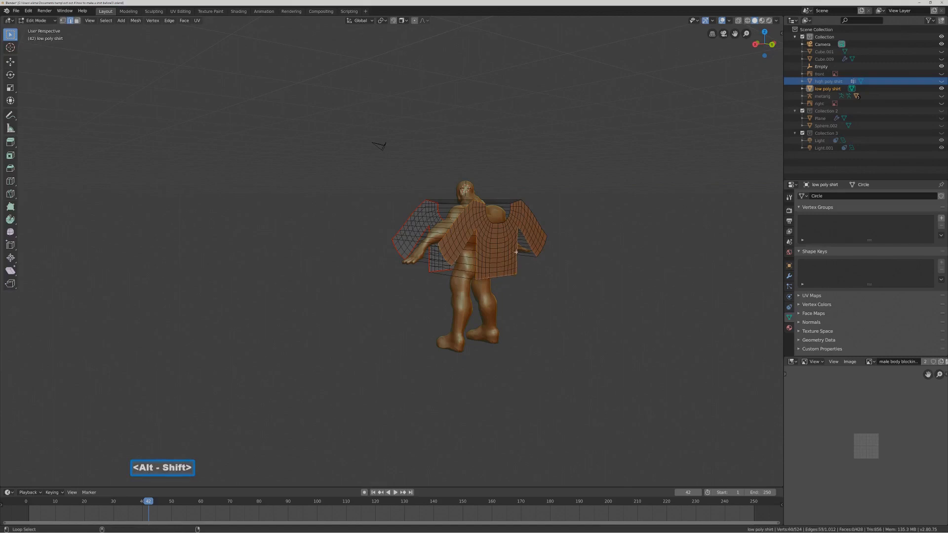
pyautogui.keyDown('alt'); pyautogui.keyDown('shift'); pyautogui.click(500, 224); pyautogui.keyUp('shift'); pyautogui.keyUp('alt')
pyautogui.keyDown('alt'); pyautogui.keyDown('shift'); pyautogui.click(520, 201); pyautogui.keyUp('shift'); pyautogui.keyUp('alt')
pyautogui.keyDown('alt'); pyautogui.keyDown('shift'); pyautogui.click(545, 239); pyautogui.keyUp('shift'); pyautogui.keyUp('alt')
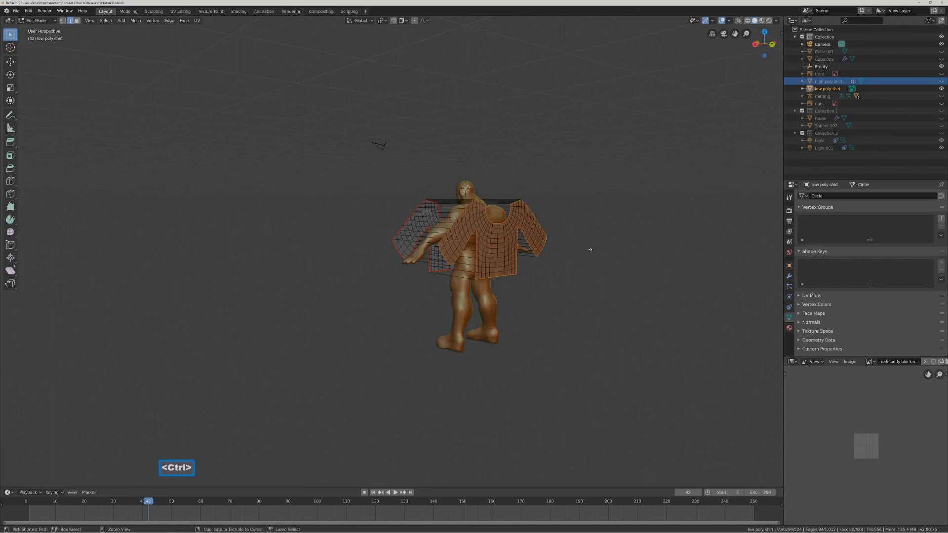
pyautogui.hotkey('ctrl', 'e')
pyautogui.click(591, 249)
pyautogui.click(590, 249)
# Return the low poly shirt to Object Mode and unhide the high poly shirt alongside it.
pyautogui.moveTo(591, 249); pyautogui.dragTo(607, 308, button='middle')
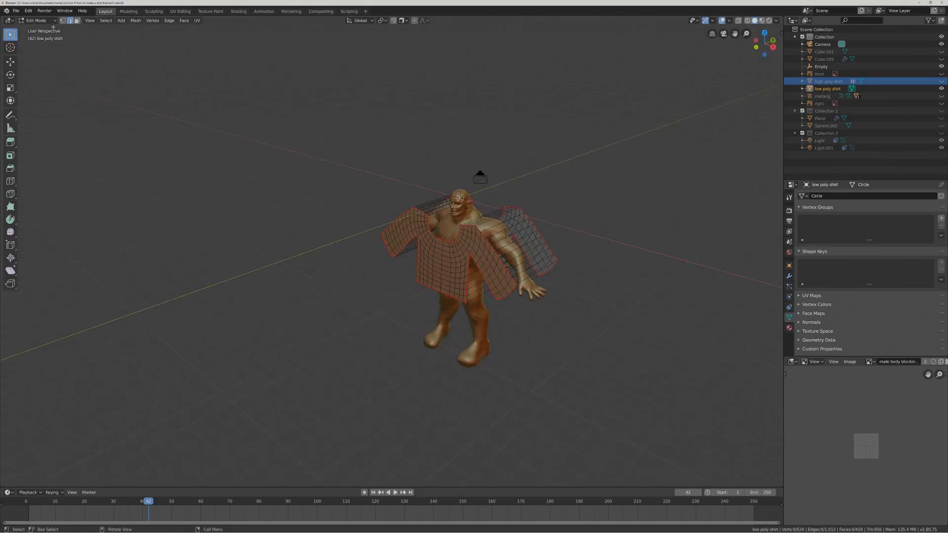
pyautogui.click(39, 20)
pyautogui.click(42, 28)
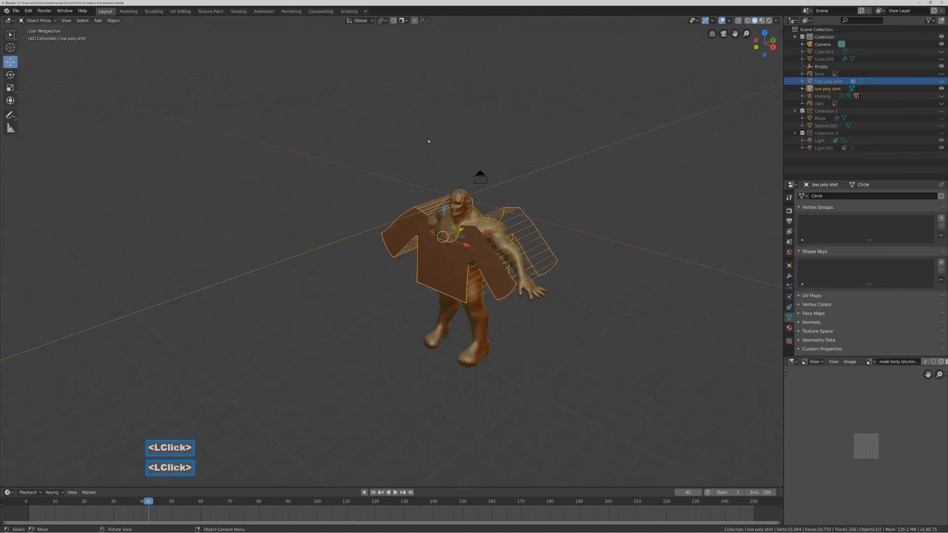
pyautogui.moveTo(658, 283); pyautogui.dragTo(660, 280, button='middle')
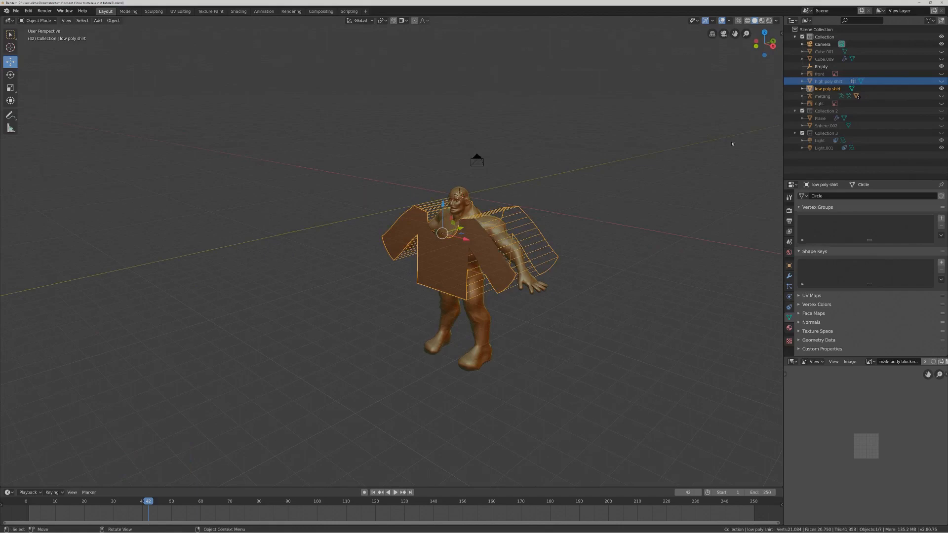
pyautogui.click(942, 81)
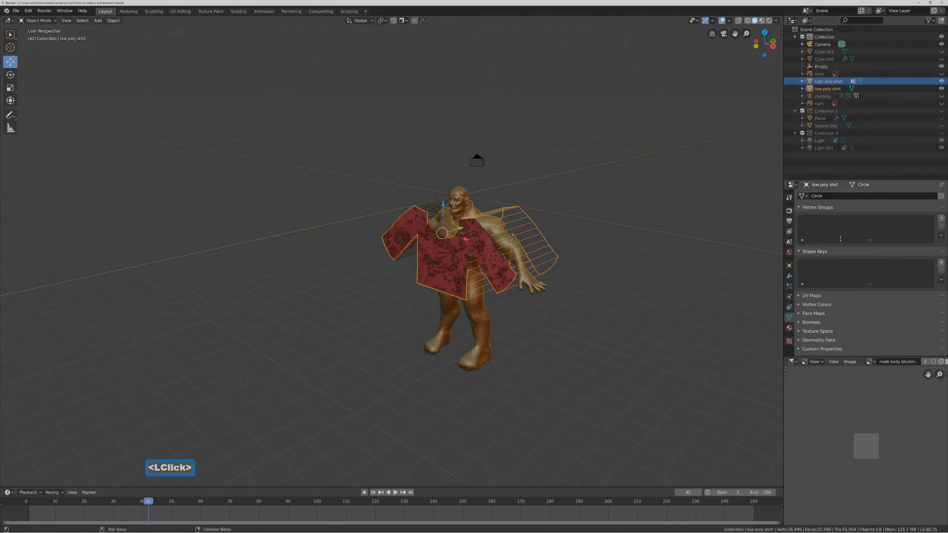
# Add a Surface Deform modifier to the low poly shirt with the high poly shirt as its target, and bind it.
pyautogui.click(834, 90)
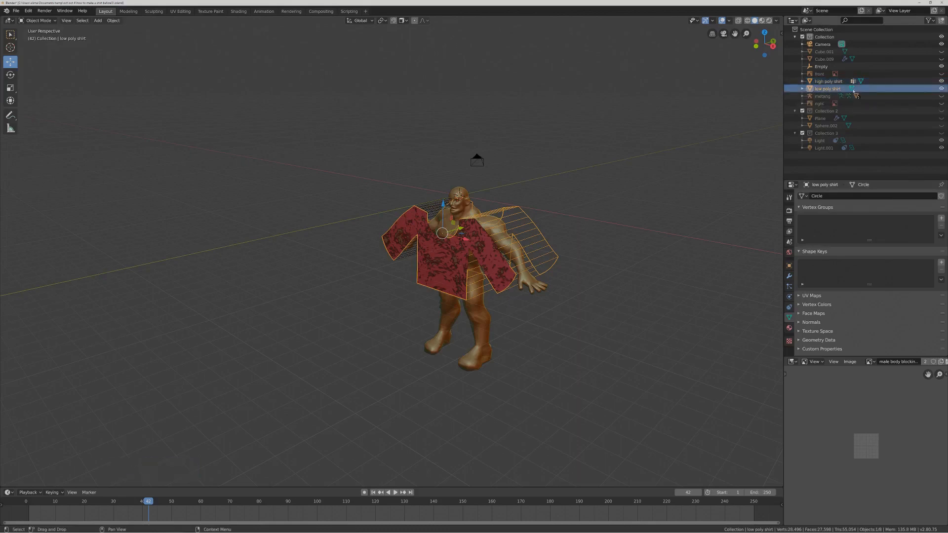
pyautogui.click(789, 276)
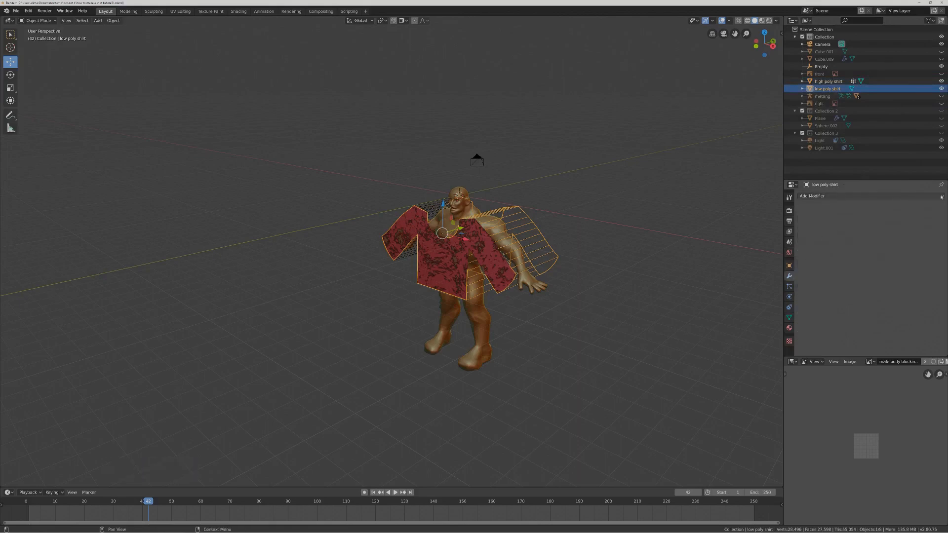
pyautogui.click(942, 196)
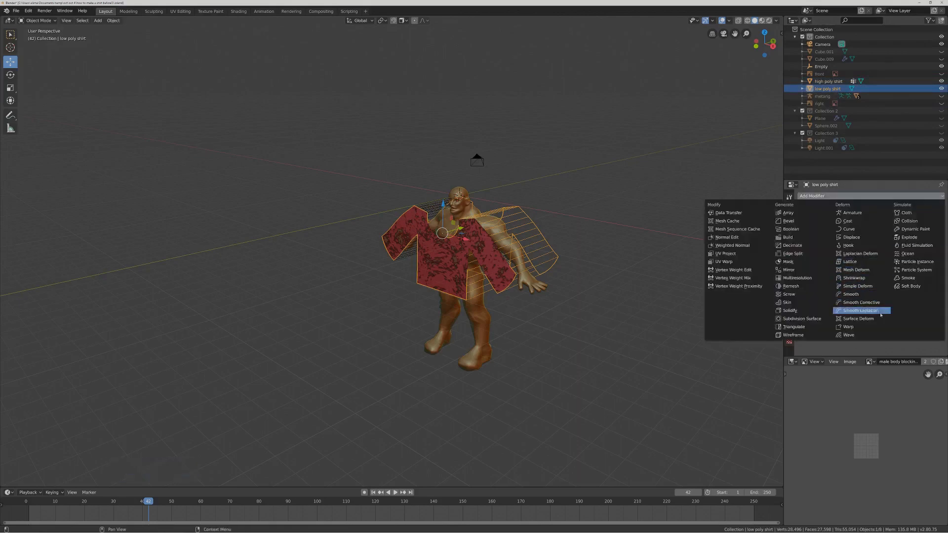
pyautogui.click(859, 319)
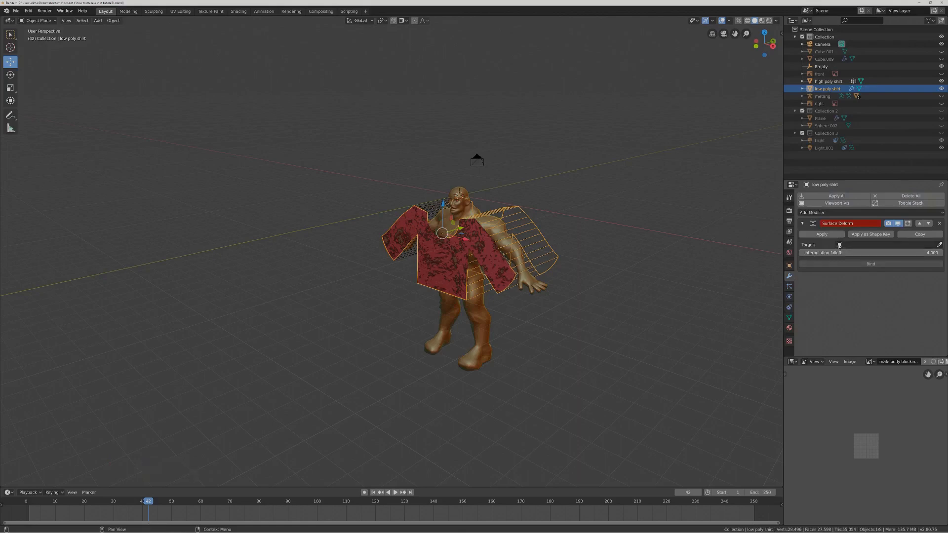
pyautogui.click(839, 245)
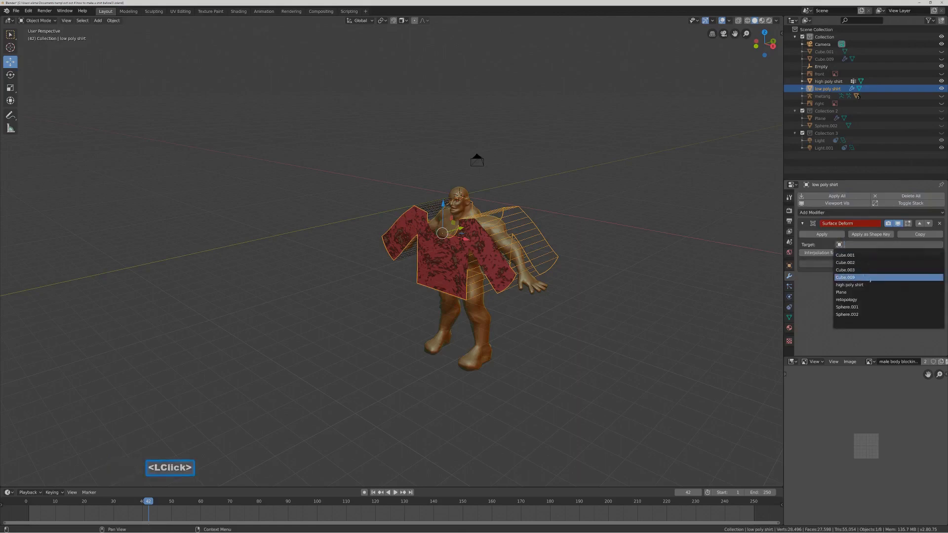
pyautogui.click(876, 286)
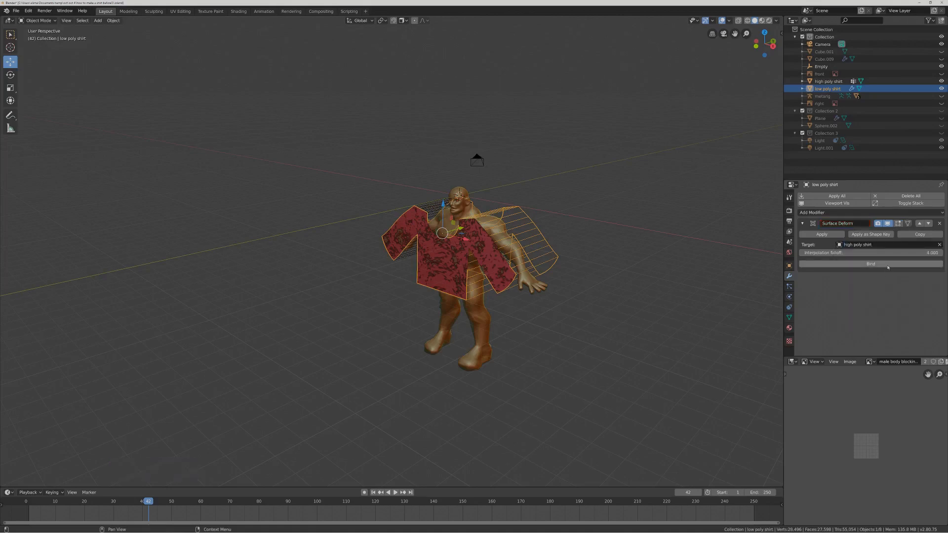
pyautogui.click(889, 265)
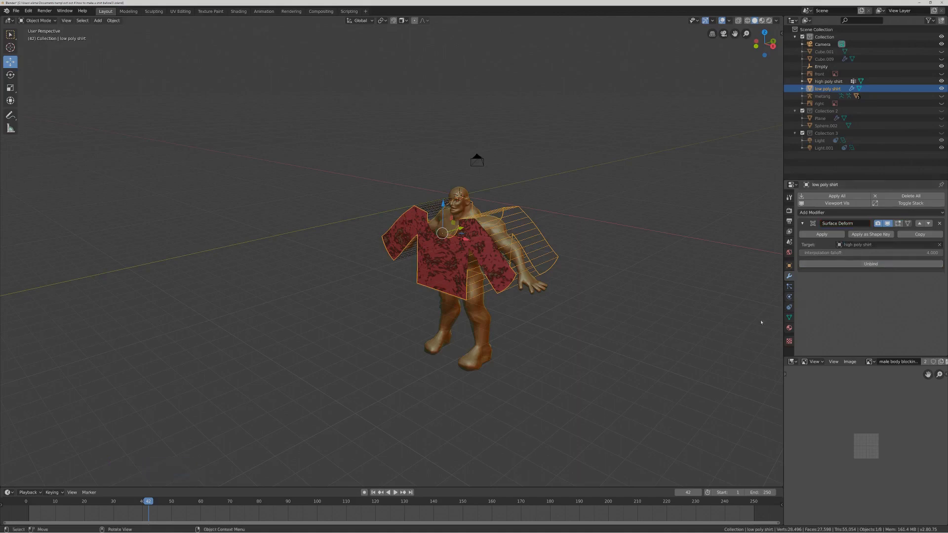
pyautogui.press('Pause')
# Raise the high poly shirt's Cloth shape key value to about 0.94 and check the drape from the front.
pyautogui.click(834, 82)
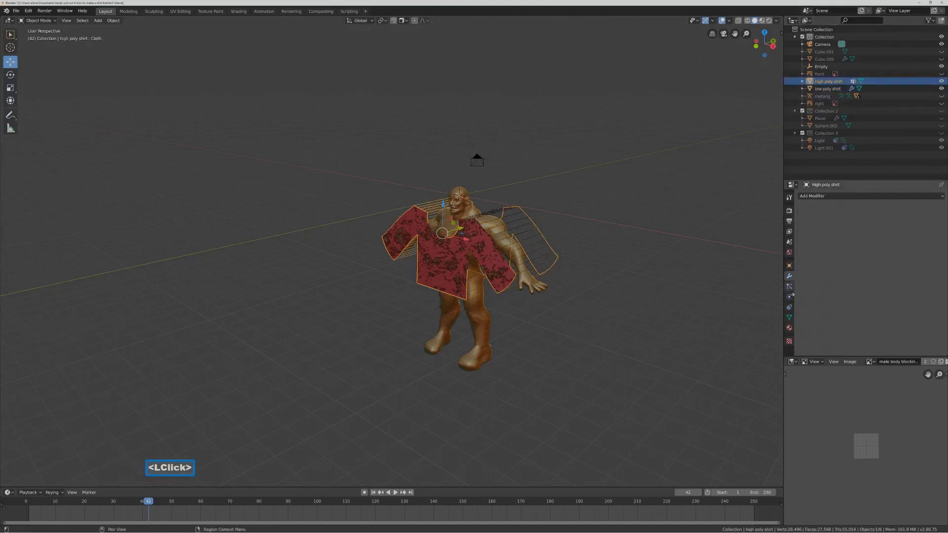
pyautogui.click(789, 319)
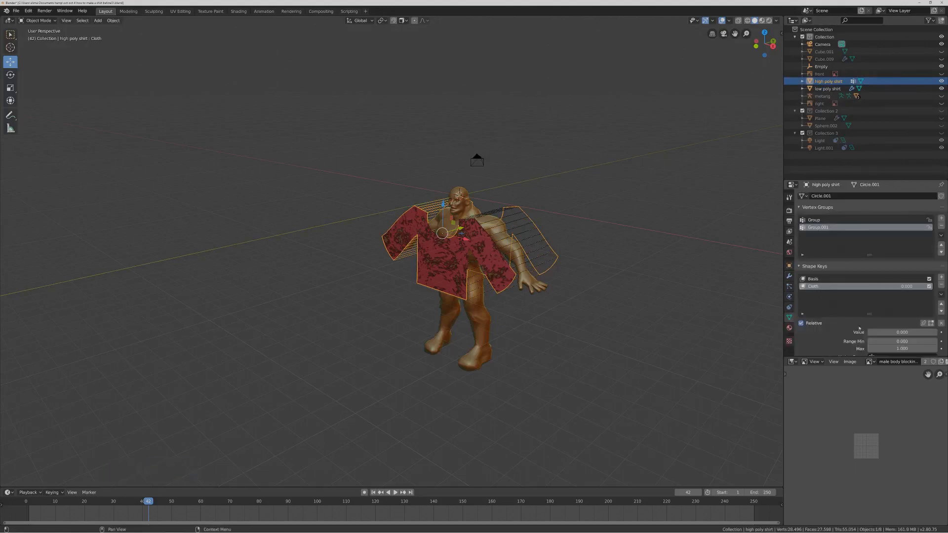
pyautogui.moveTo(872, 334); pyautogui.dragTo(929, 334)
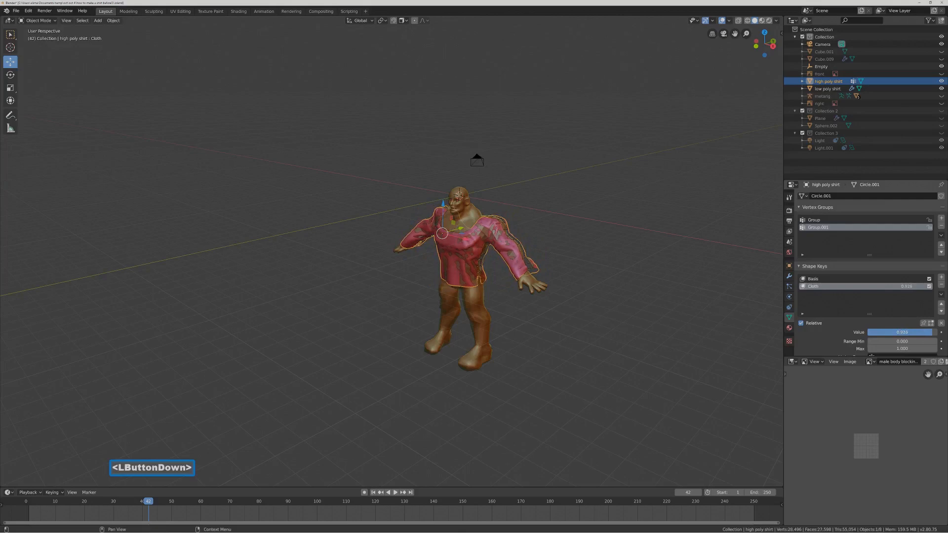
pyautogui.moveTo(933, 335); pyautogui.dragTo(933, 334)
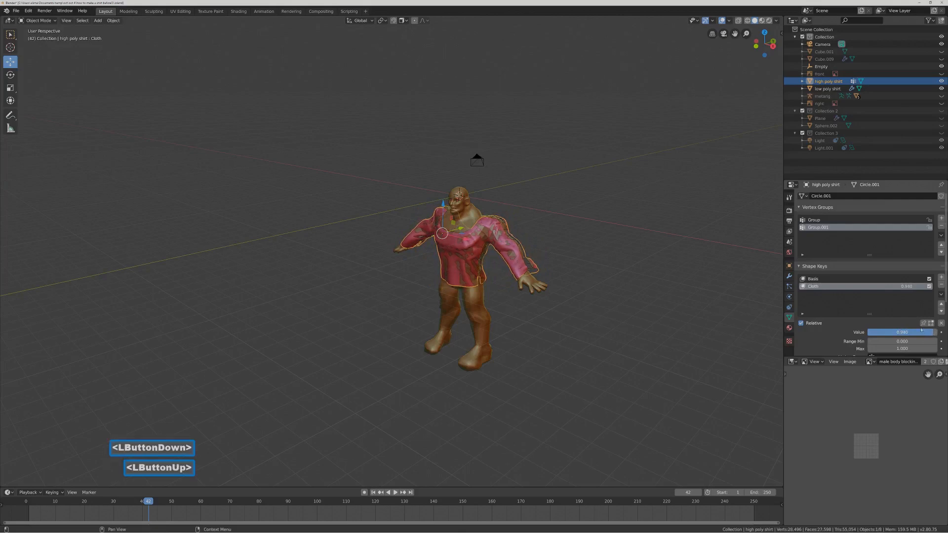
pyautogui.moveTo(568, 271); pyautogui.dragTo(529, 262, button='middle')
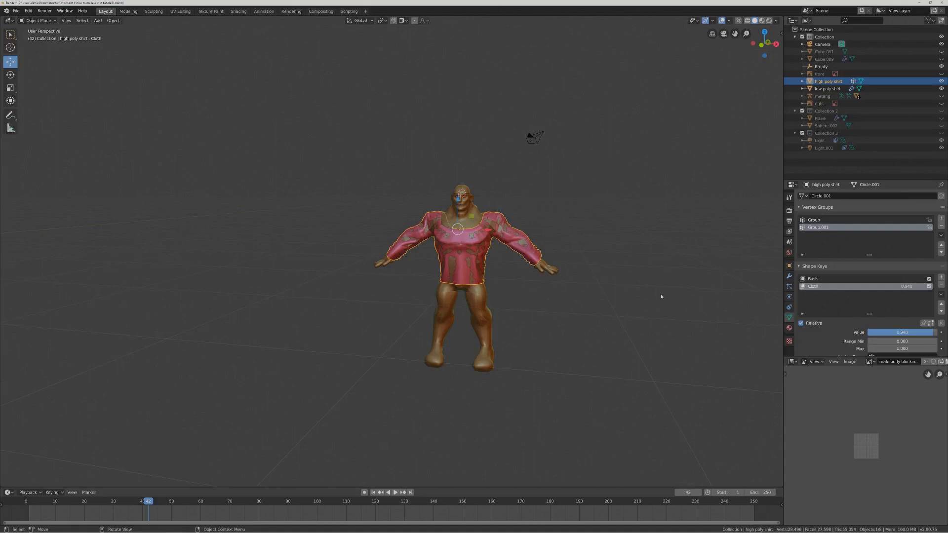
pyautogui.press('Pause')
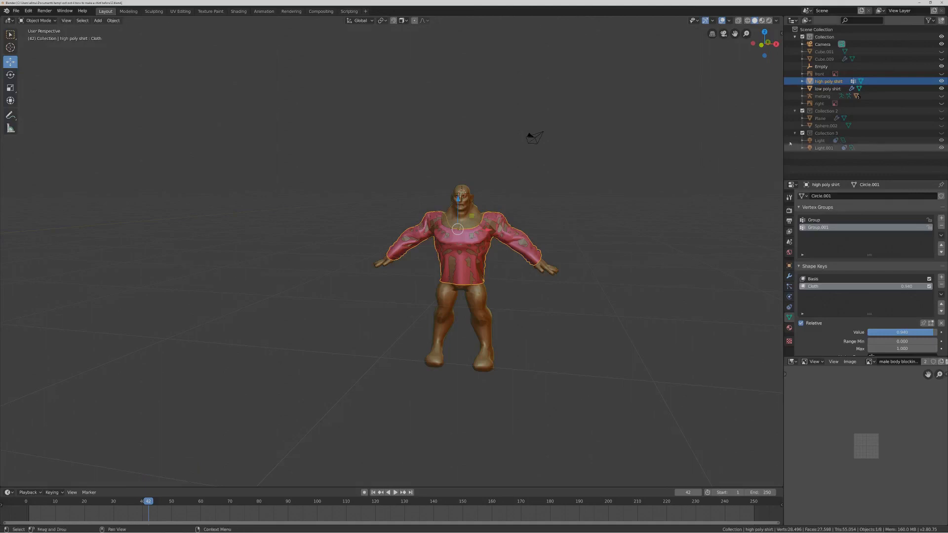
# Apply the Surface Deform modifier on the low poly shirt so the draped shape becomes permanent.
pyautogui.click(831, 91)
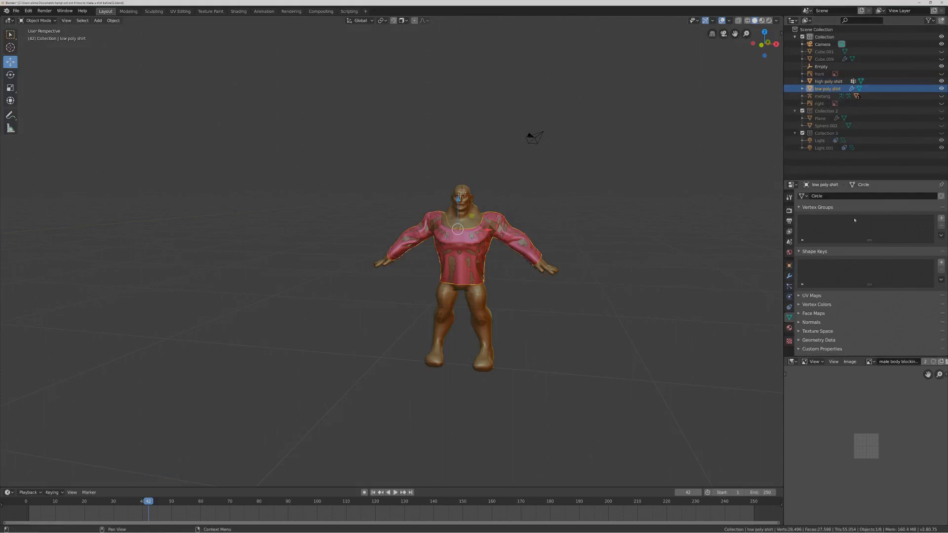
pyautogui.click(789, 277)
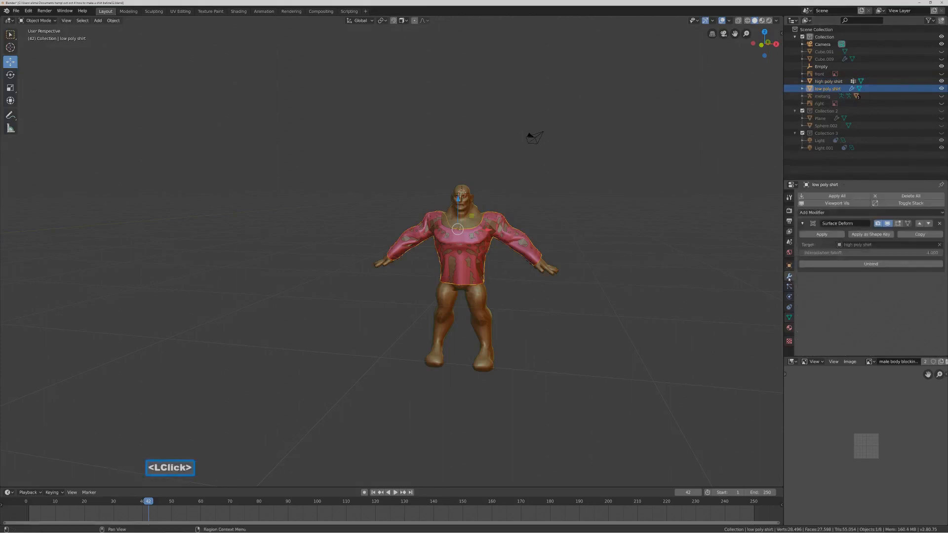
pyautogui.click(836, 236)
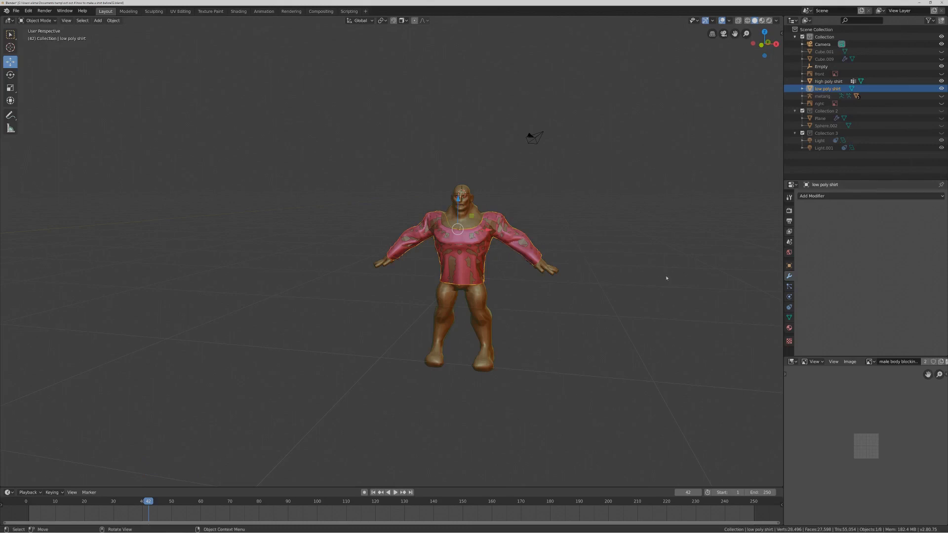
pyautogui.press('Pause')
# Hide the low poly shirt and delete the high poly shirt's shape keys, removing Basis first and Cloth second.
pyautogui.click(941, 89)
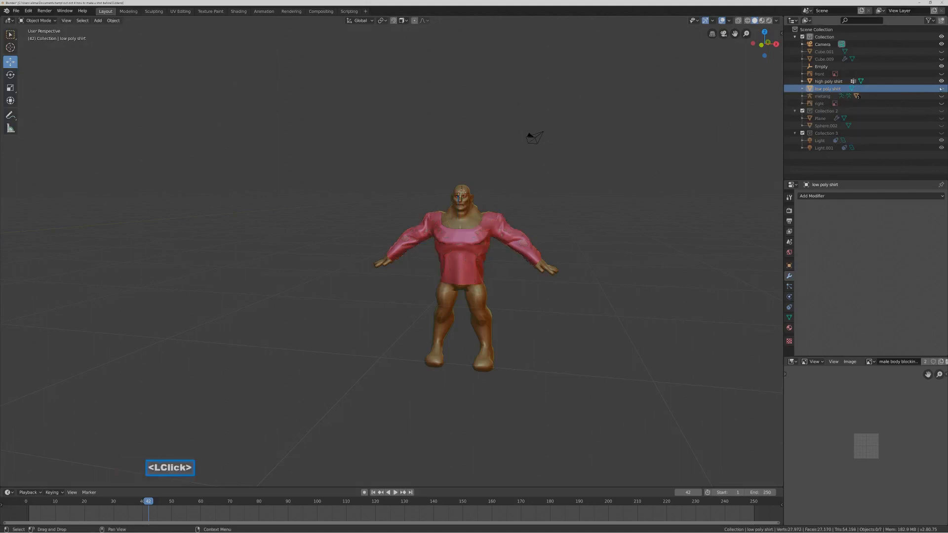
pyautogui.click(901, 82)
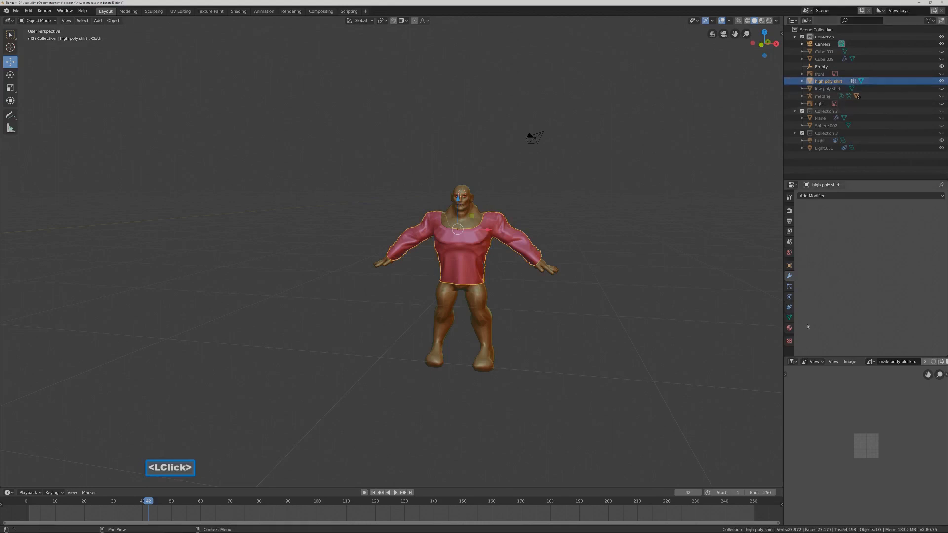
pyautogui.click(789, 318)
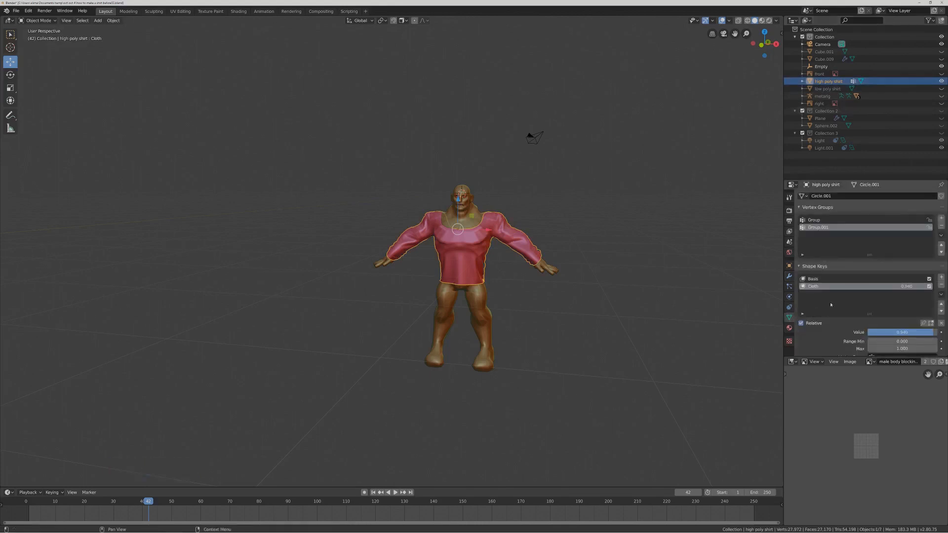
pyautogui.click(847, 279)
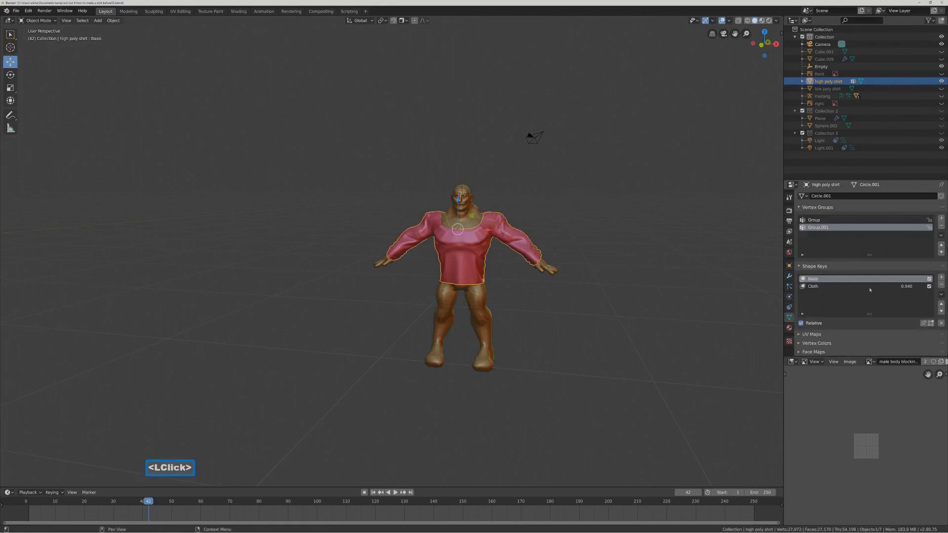
pyautogui.click(942, 285)
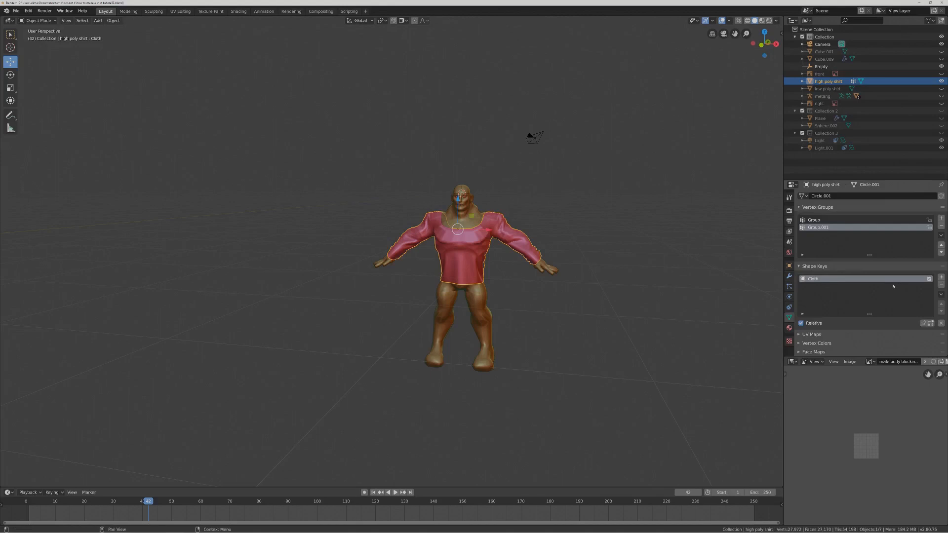
pyautogui.click(941, 286)
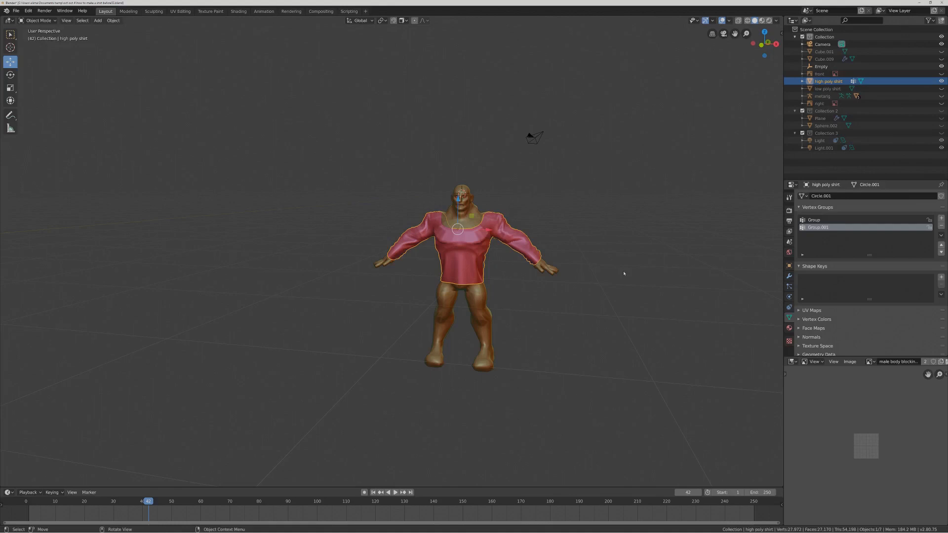
pyautogui.press('Pause')
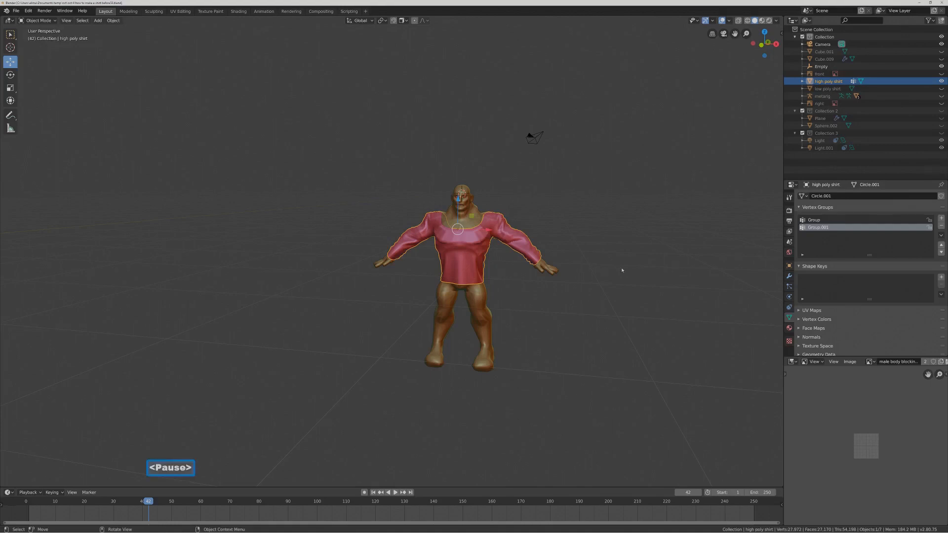
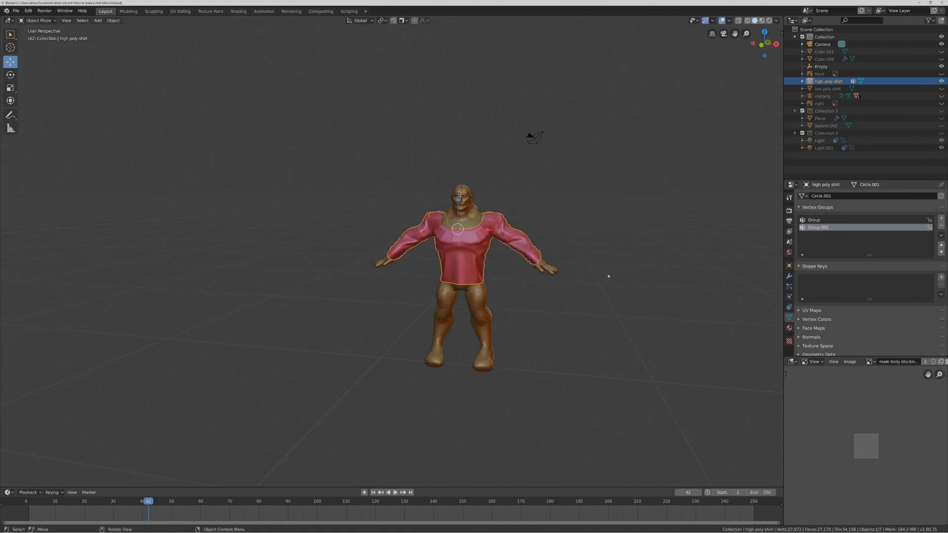
pyautogui.press('Pause')
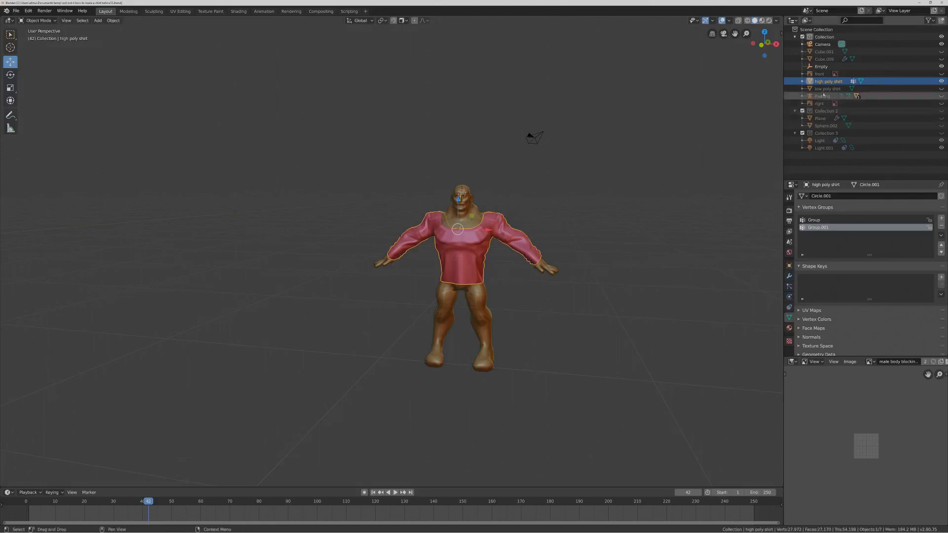
# Unhide the low poly shirt and hide the high poly shirt.
pyautogui.click(829, 90)
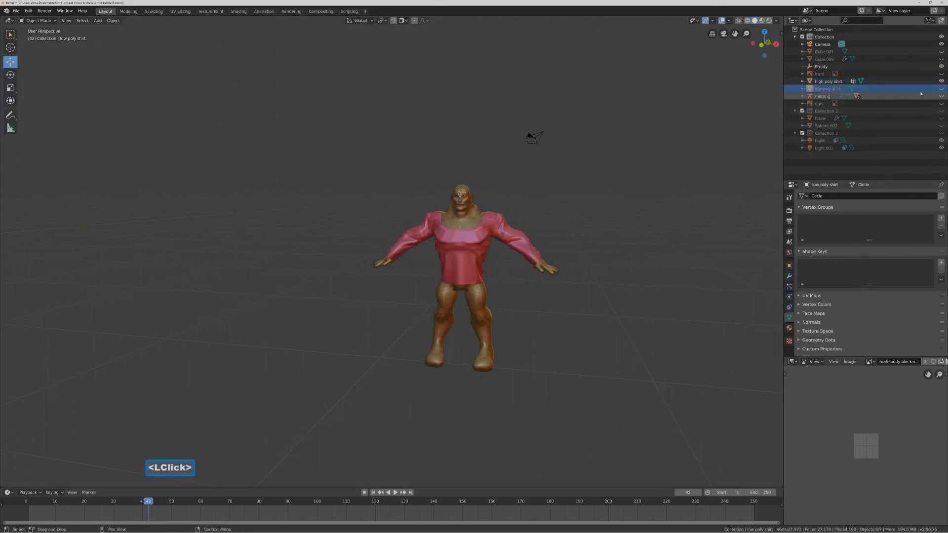
pyautogui.click(942, 89)
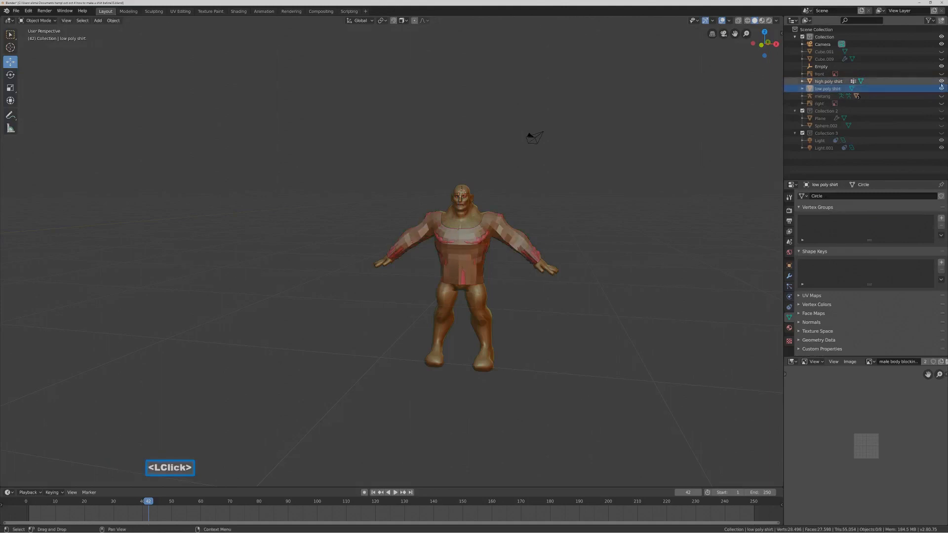
pyautogui.click(942, 82)
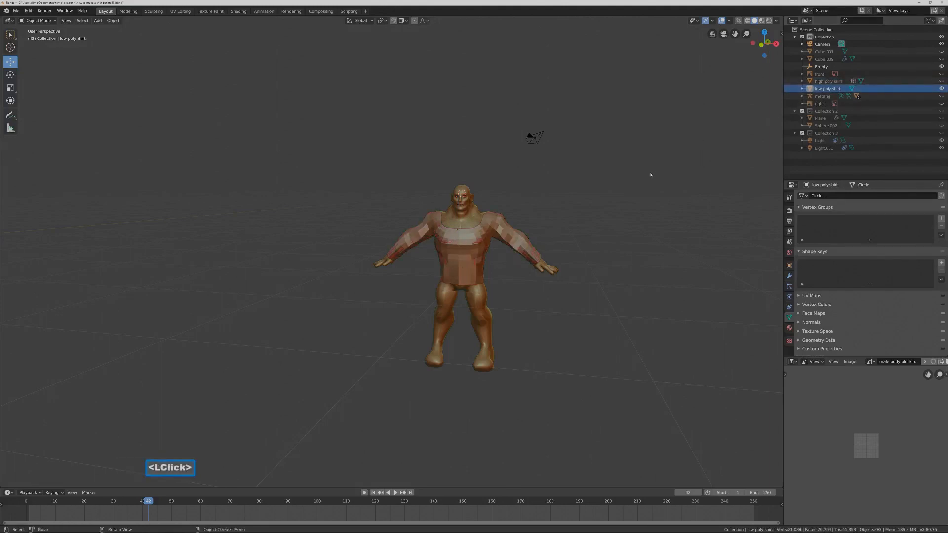
# Select the low poly shirt in the viewport and apply Shade Smooth to it.
pyautogui.rightClick(514, 237)
pyautogui.click(513, 237)
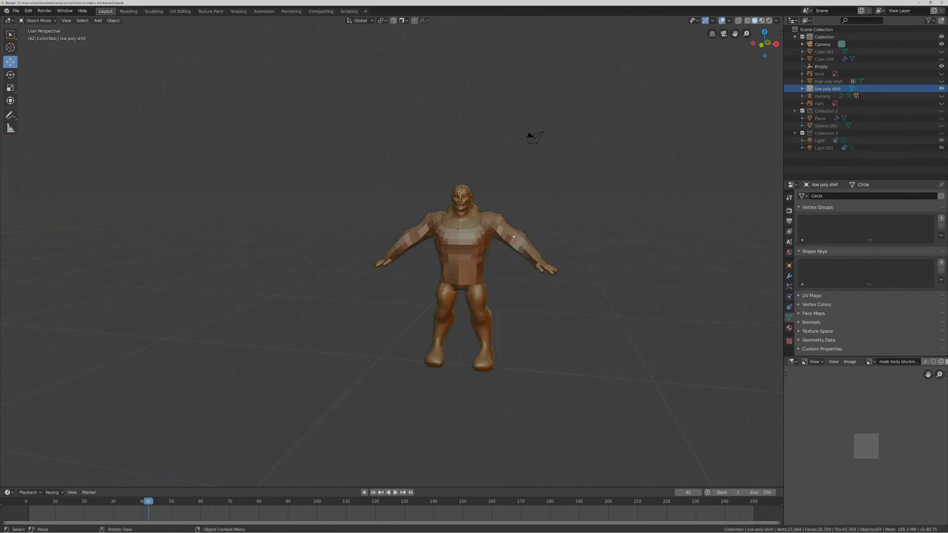
pyautogui.click(498, 239)
pyautogui.rightClick(511, 238)
pyautogui.click(511, 238)
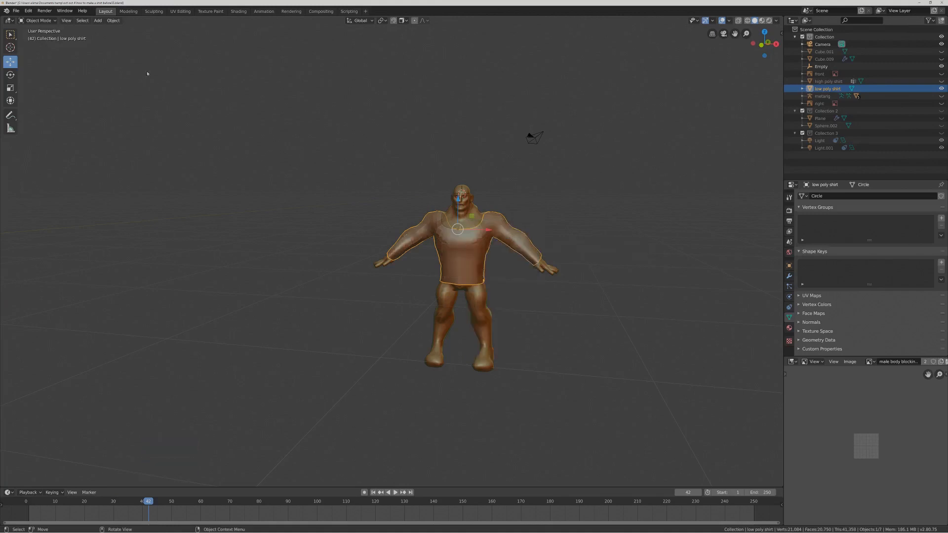
# Switch to the UV Editing workspace and unwrap all faces of the low poly shirt along its marked seams.
pyautogui.click(180, 11)
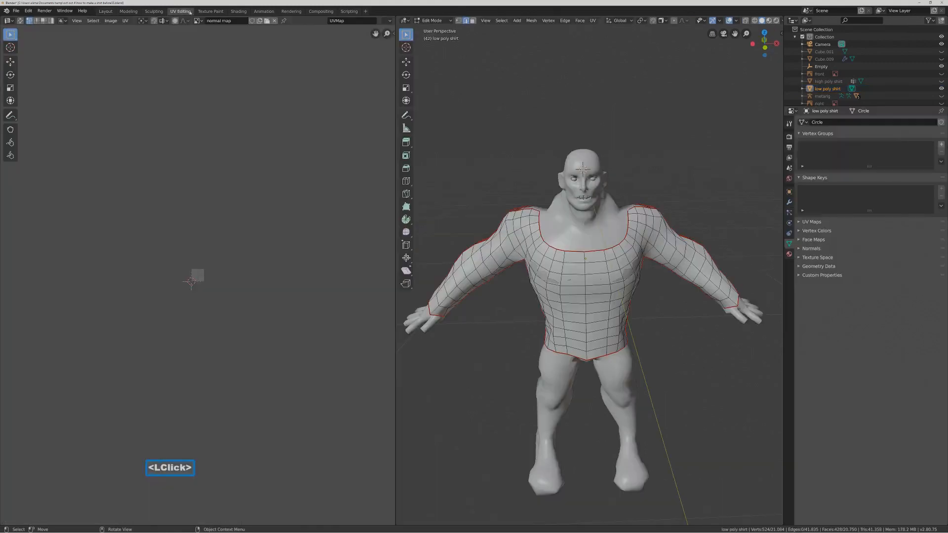
pyautogui.moveTo(699, 197); pyautogui.dragTo(607, 203, button='middle')
pyautogui.moveTo(660, 198); pyautogui.dragTo(690, 188, button='middle')
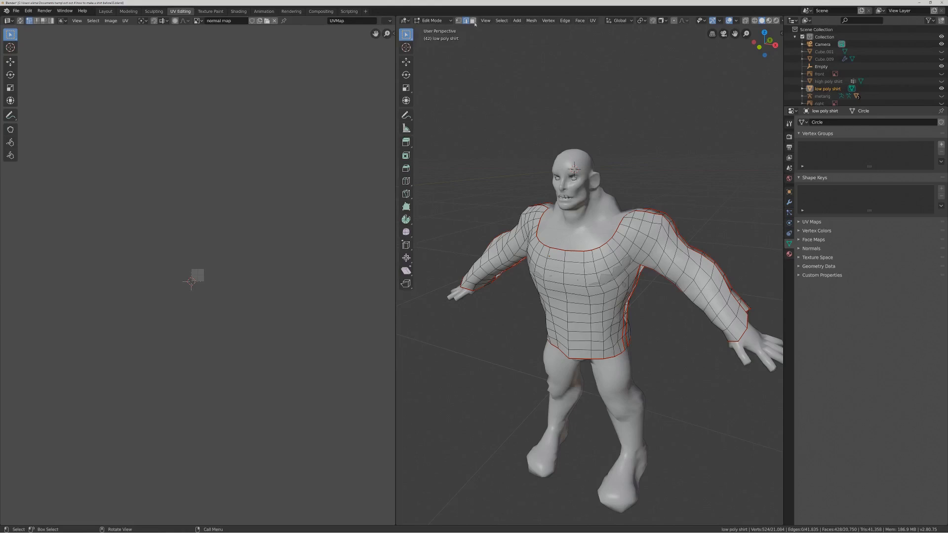
pyautogui.click(663, 144)
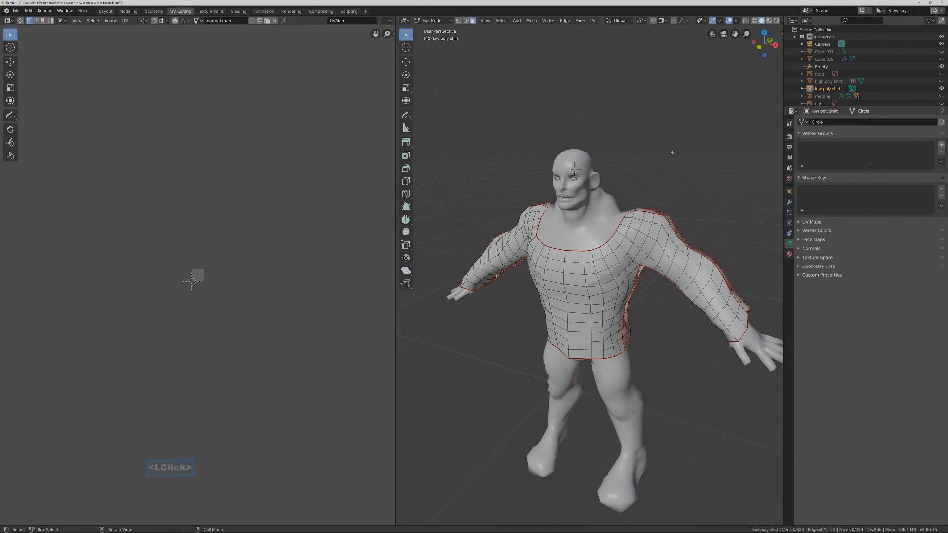
pyautogui.scroll(6, 267, 274)
pyautogui.scroll(3, 268, 274)
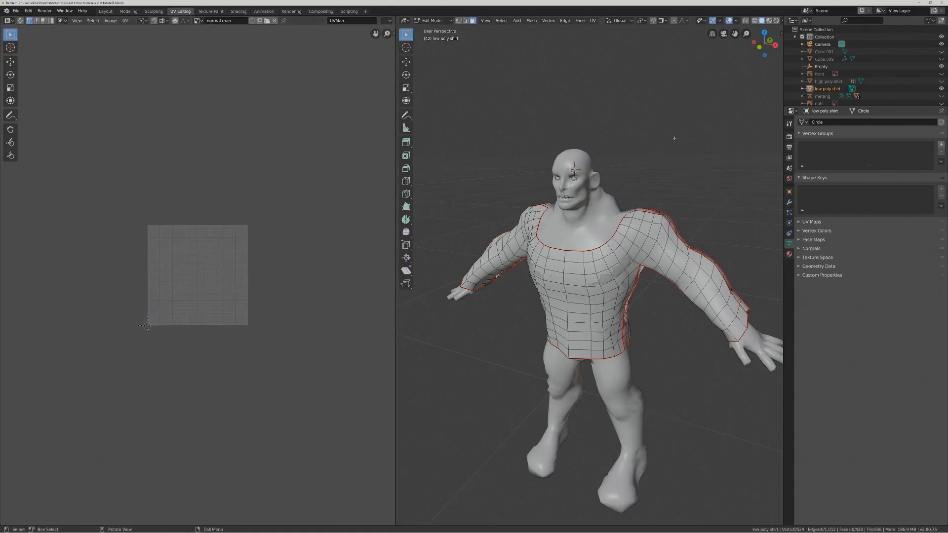
pyautogui.press('a')
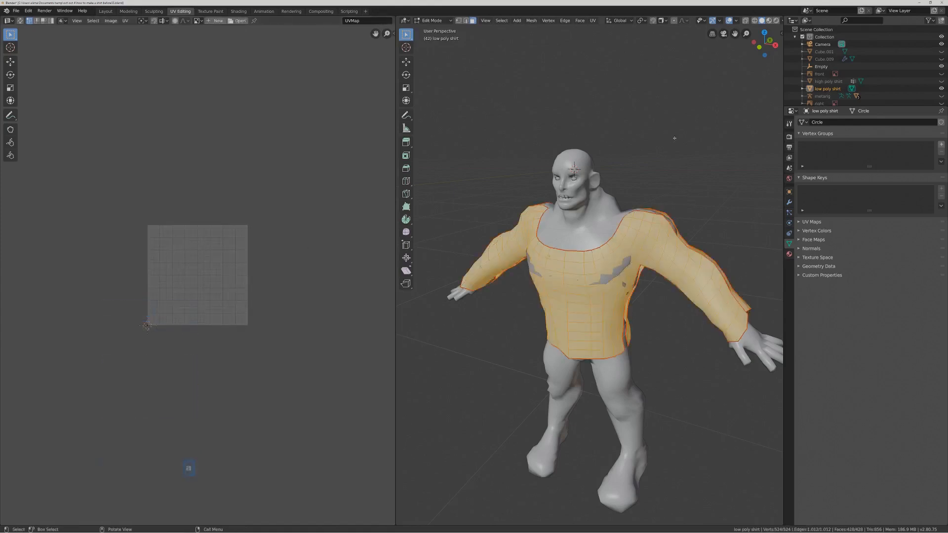
pyautogui.press('u')
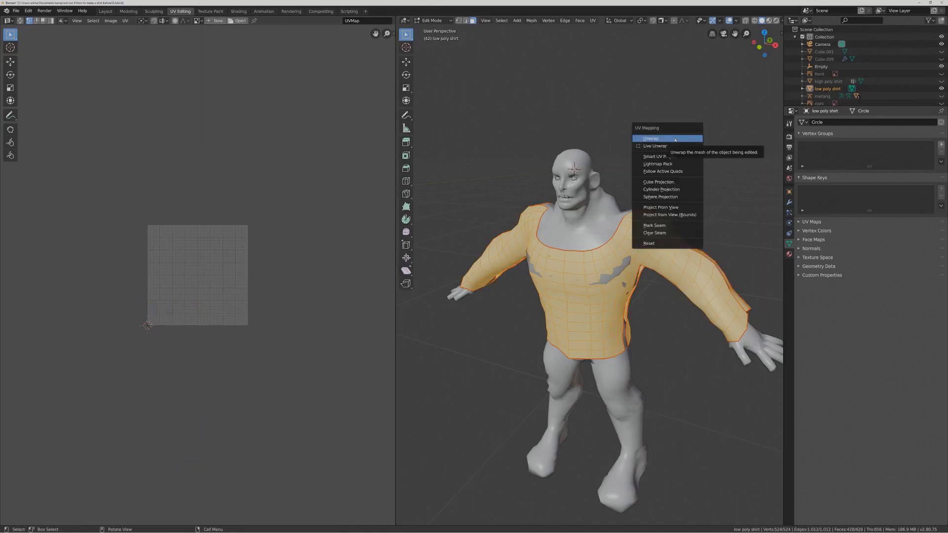
pyautogui.click(675, 139)
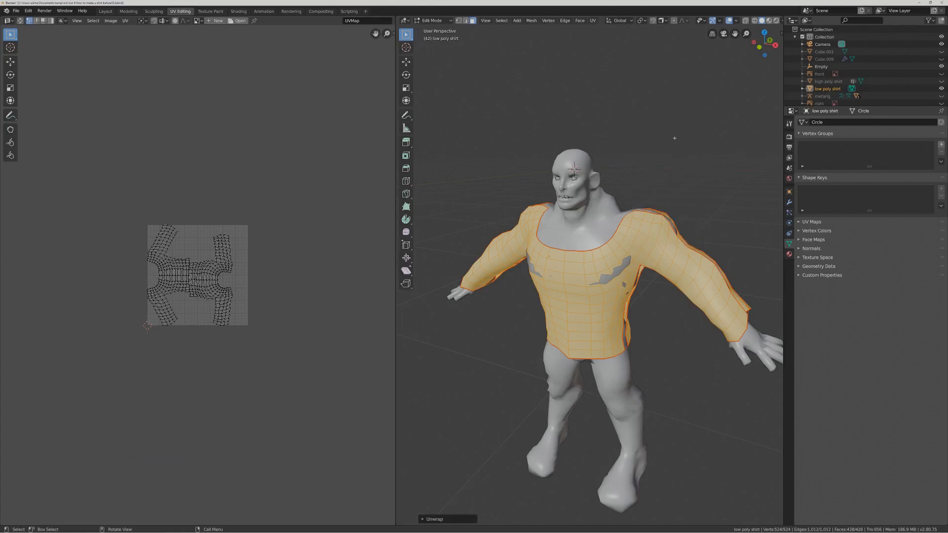
pyautogui.press('Pause')
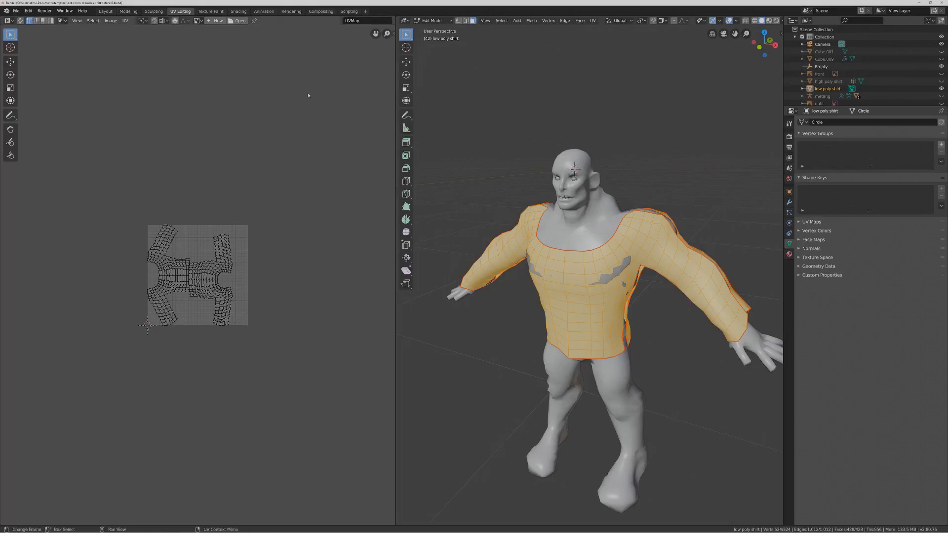
# Create a new blank image named normal in the UV editor, 4096 px wide and 4096 px high.
pyautogui.click(216, 21)
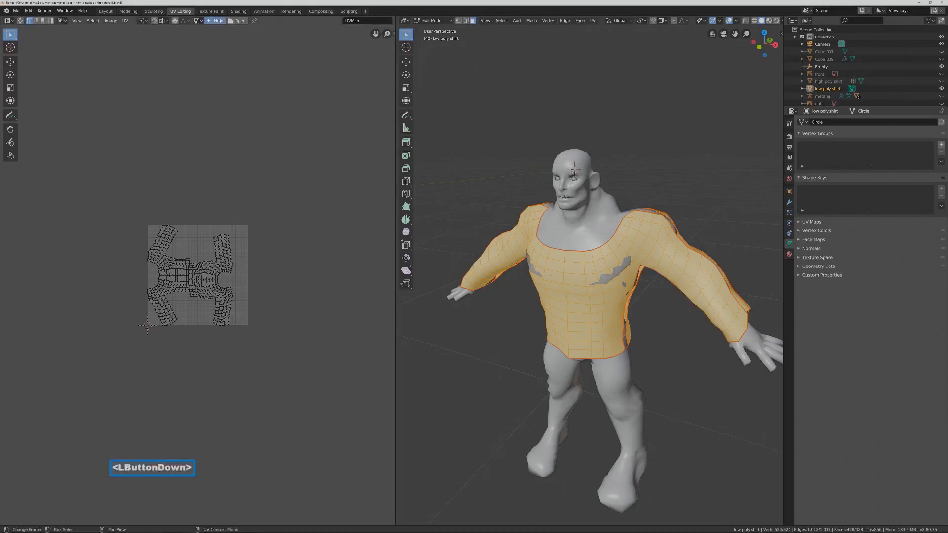
pyautogui.click(234, 22)
pyautogui.write('normal')
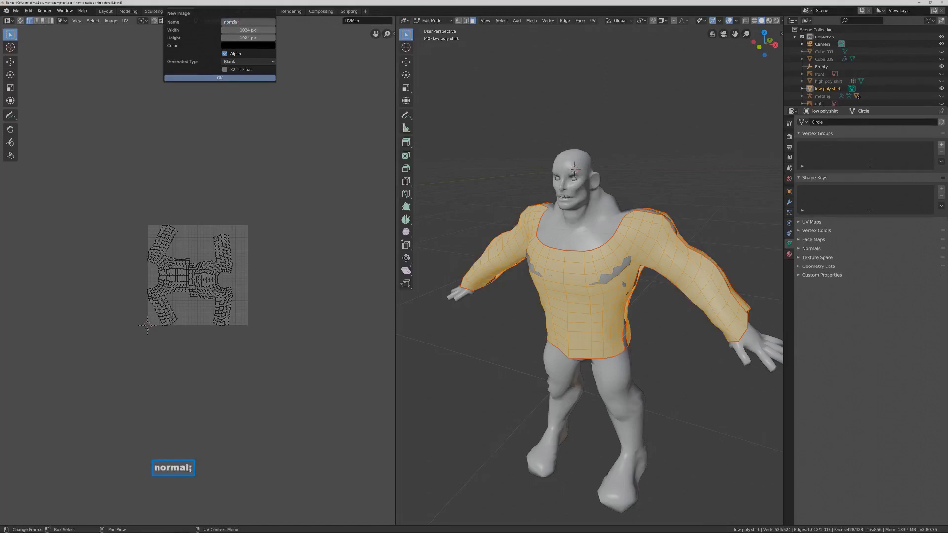
pyautogui.press('BackSpace')
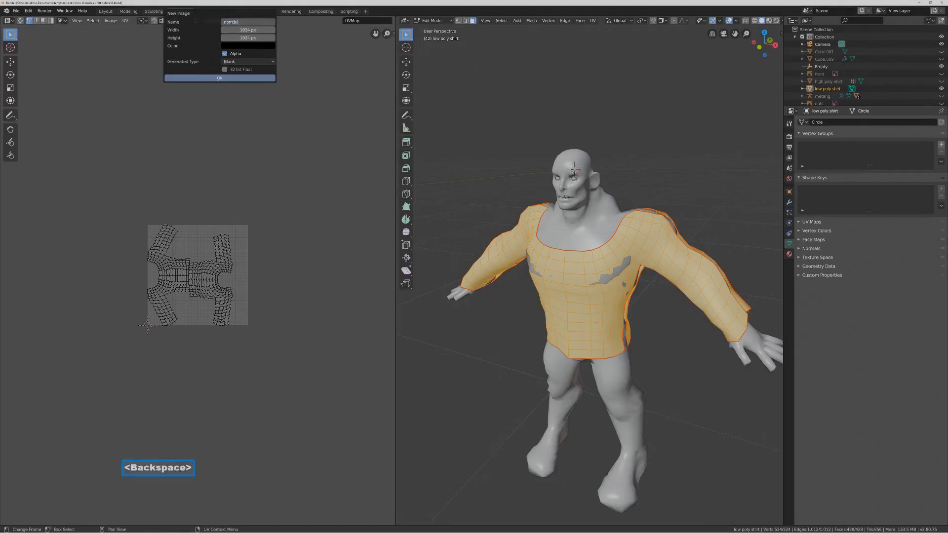
pyautogui.click(230, 30)
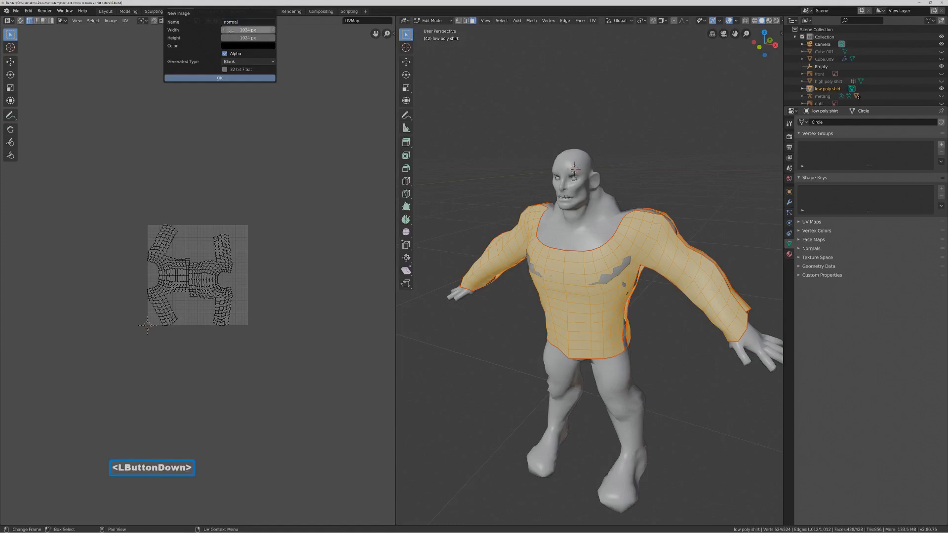
pyautogui.click(230, 30)
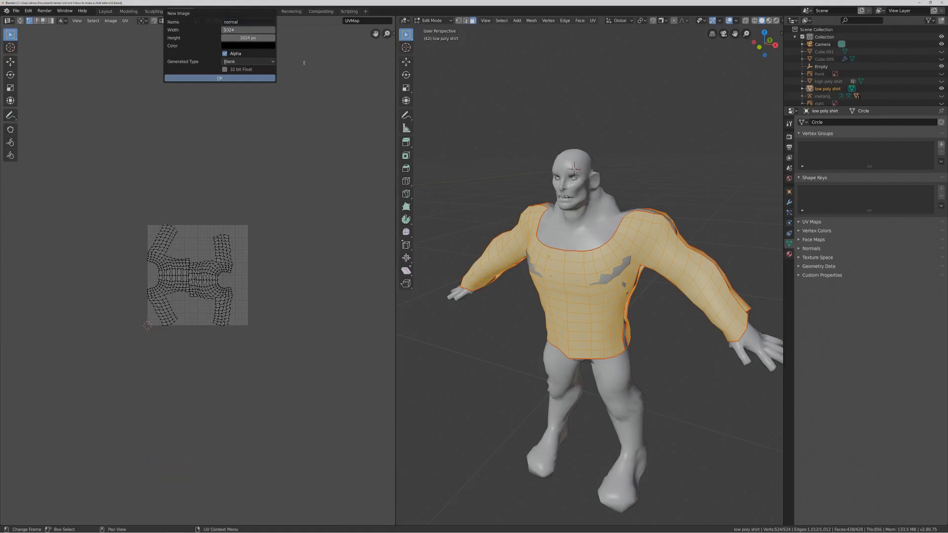
pyautogui.write('4*')
pyautogui.press('Return')
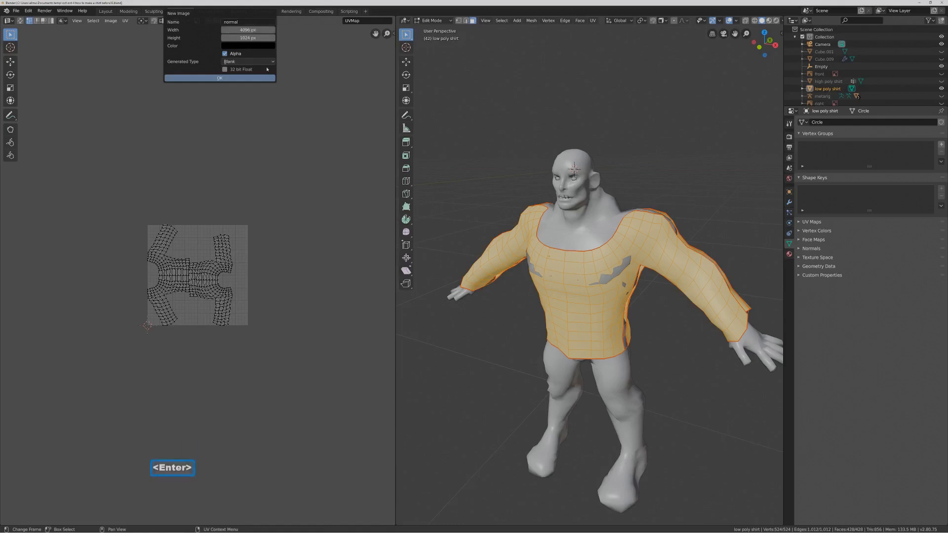
pyautogui.click(235, 38)
pyautogui.click(223, 38)
pyautogui.write('4*')
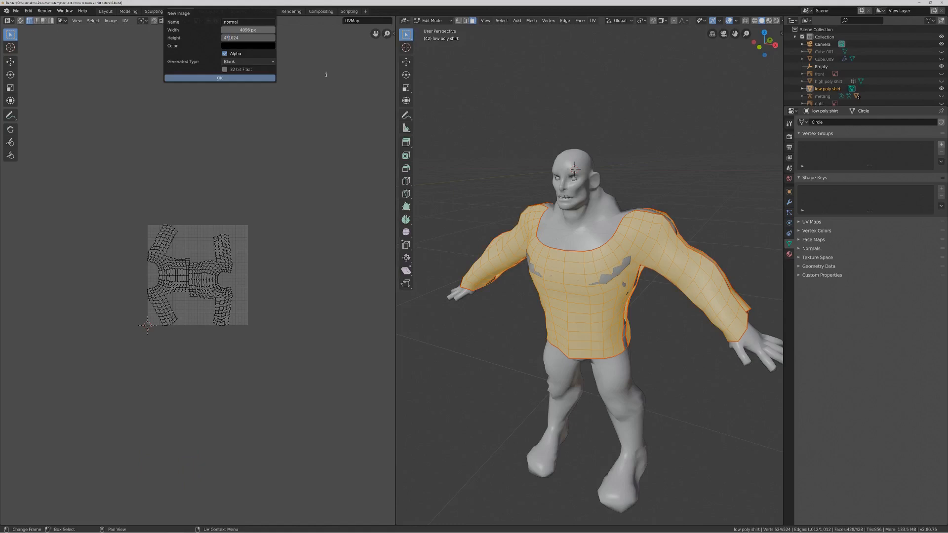
pyautogui.click(248, 37)
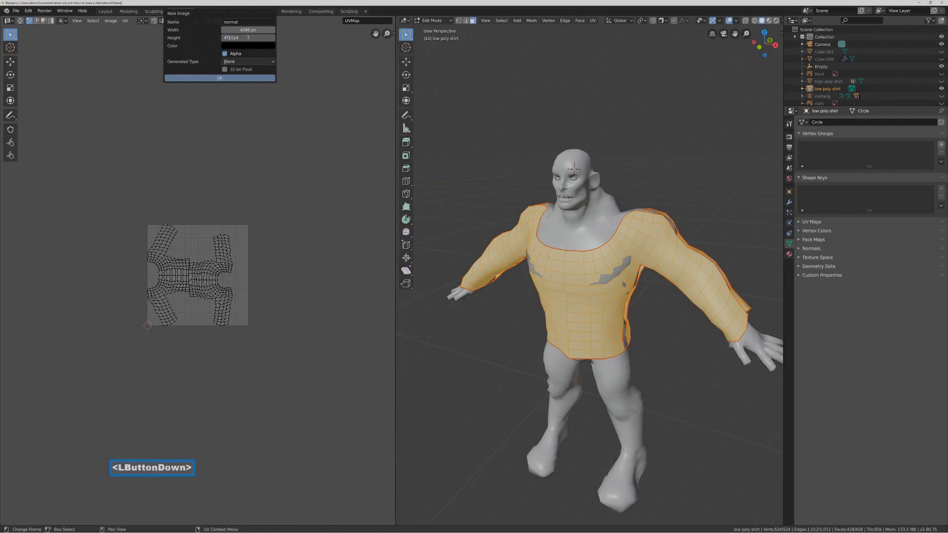
pyautogui.press('Return')
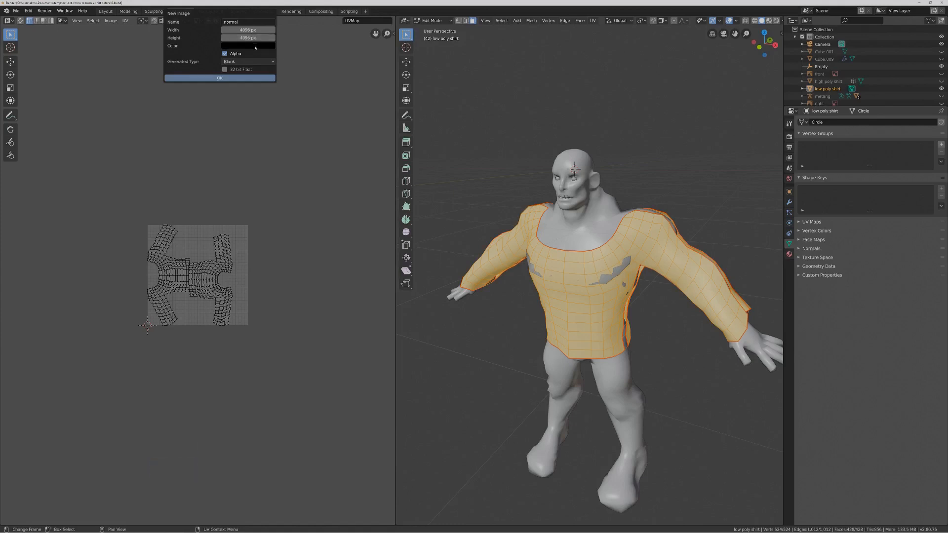
pyautogui.click(262, 79)
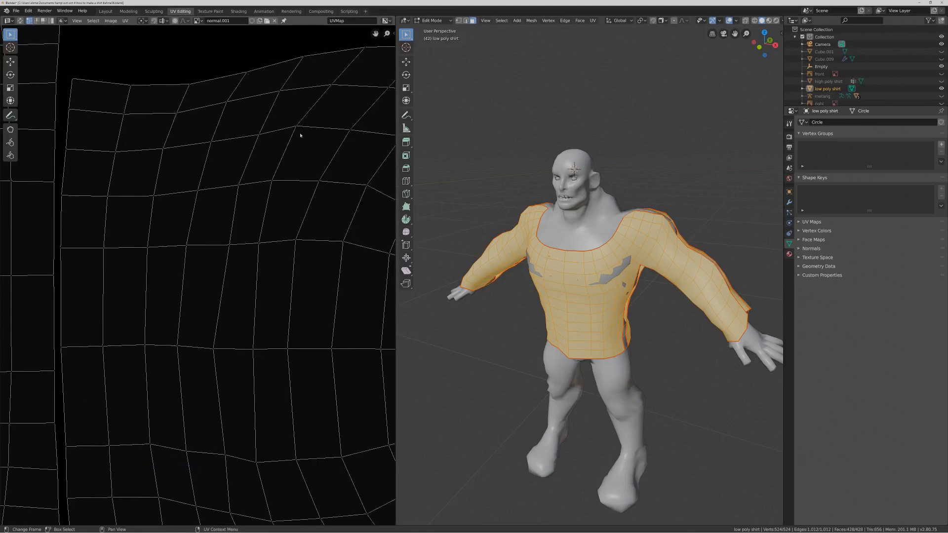
# Save the blank normal map image as normal.001.png in the maps folder.
pyautogui.press('Pause')
pyautogui.scroll(-6, 330, 195)
pyautogui.scroll(-4, 330, 196)
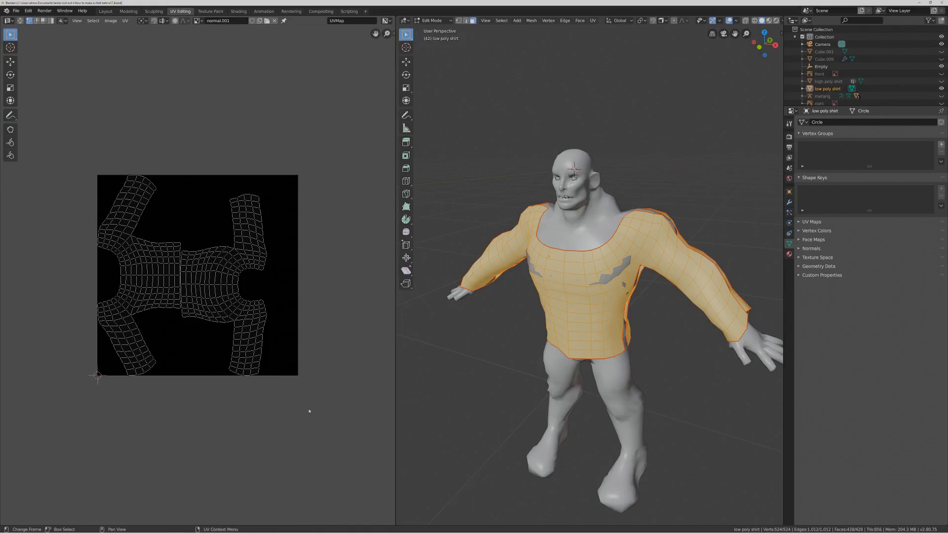
pyautogui.press('Pause')
pyautogui.click(116, 23)
pyautogui.click(113, 23)
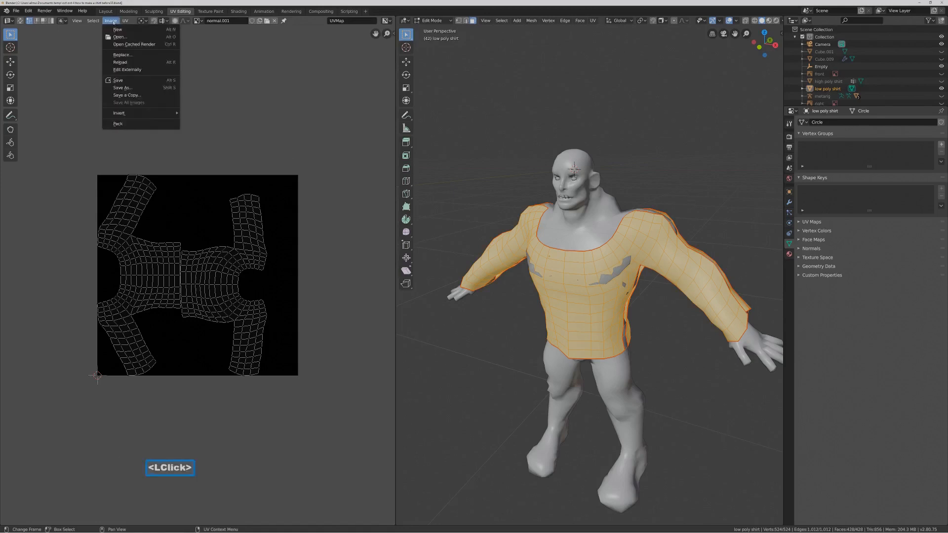
pyautogui.click(136, 87)
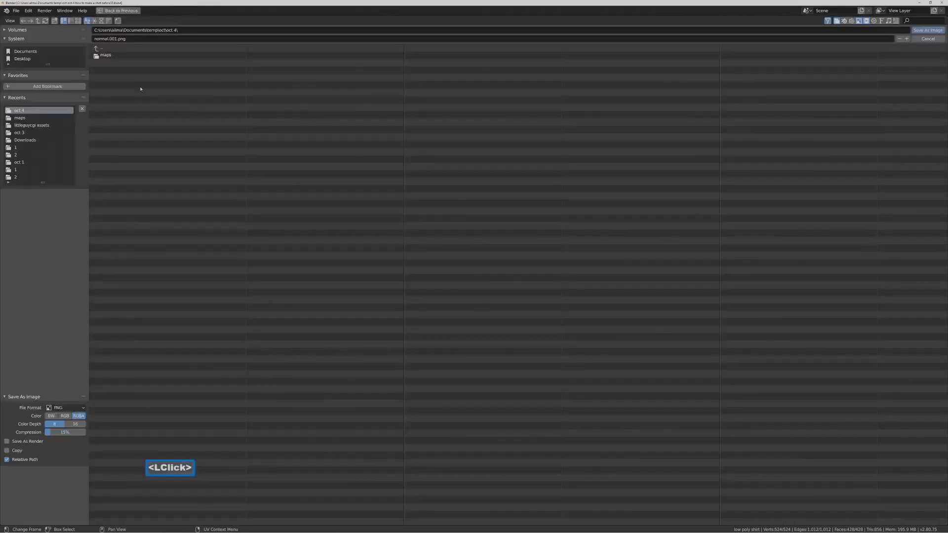
pyautogui.click(119, 57)
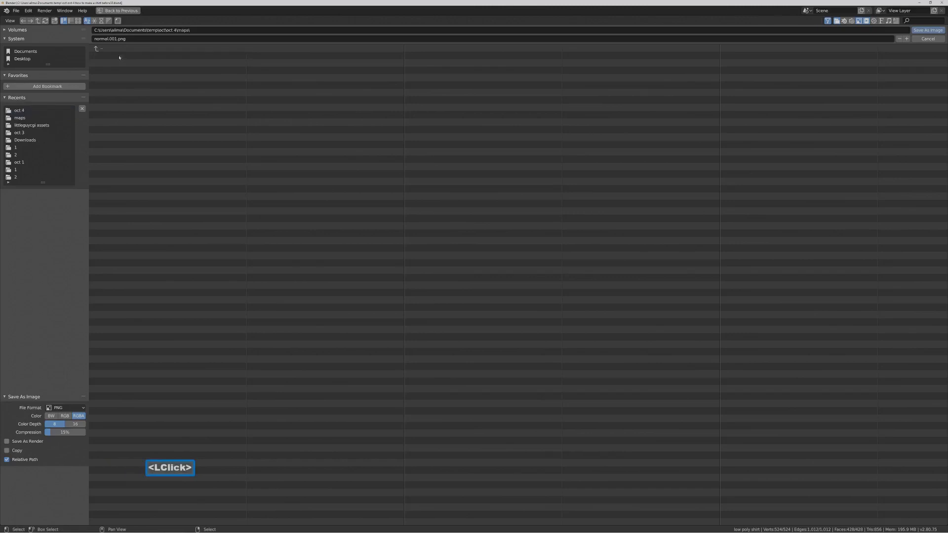
pyautogui.click(928, 30)
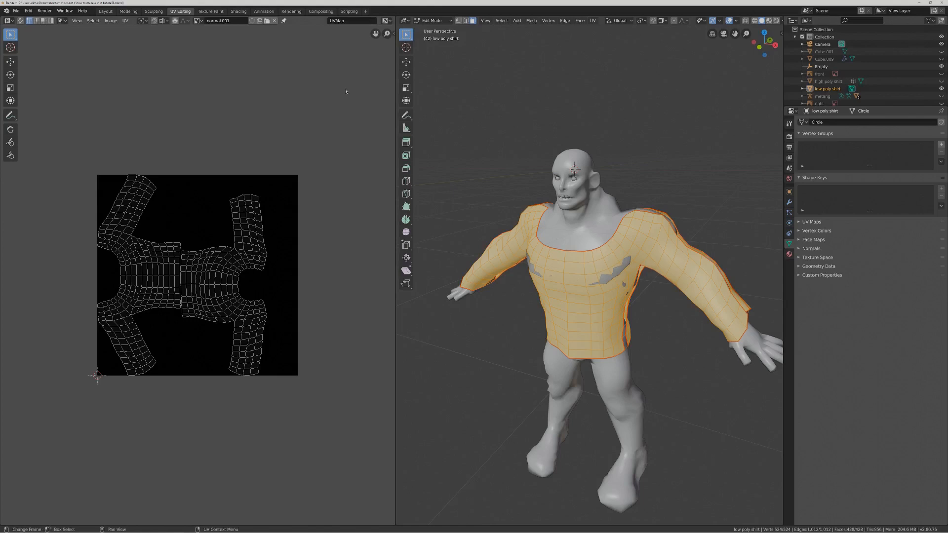
pyautogui.press('Pause')
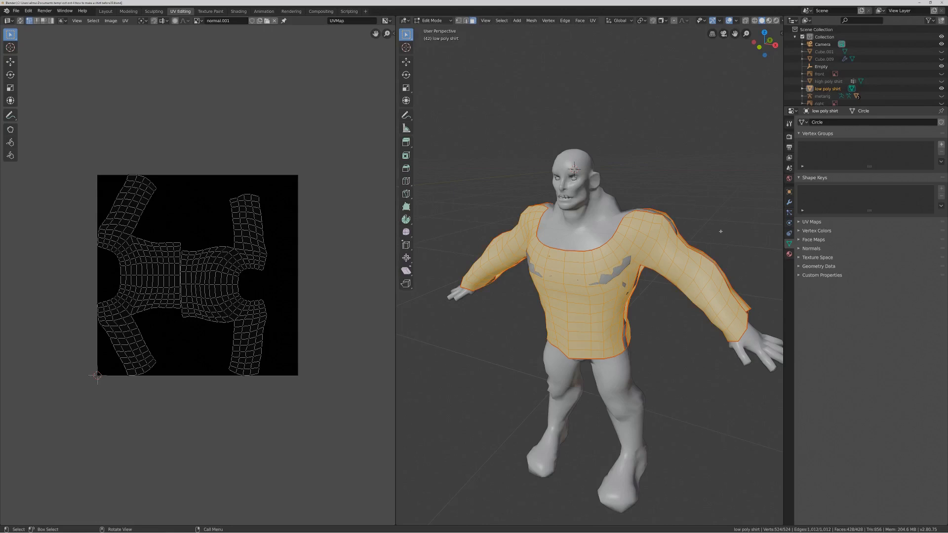
# Switch to the Shading workspace and unhide the high poly shirt.
pyautogui.press('Pause')
pyautogui.click(245, 14)
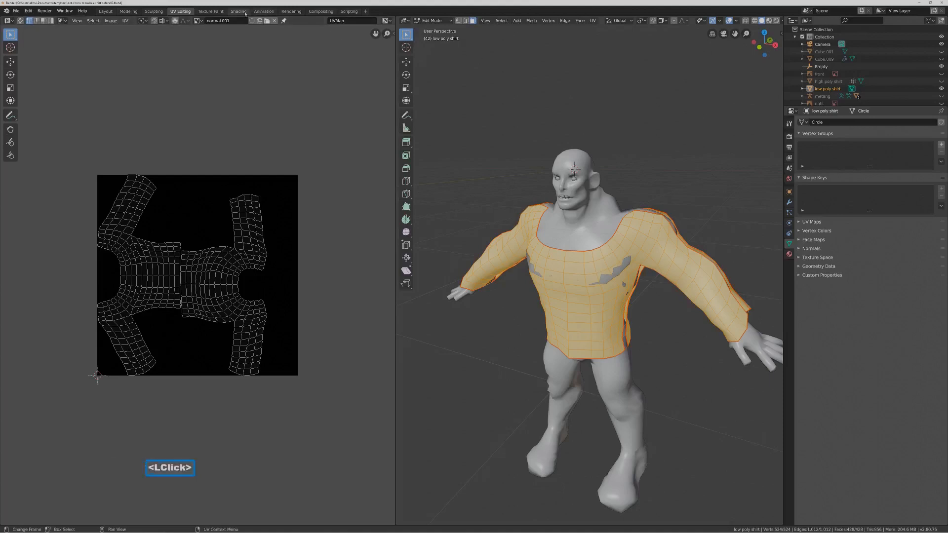
pyautogui.scroll(-10, 516, 123)
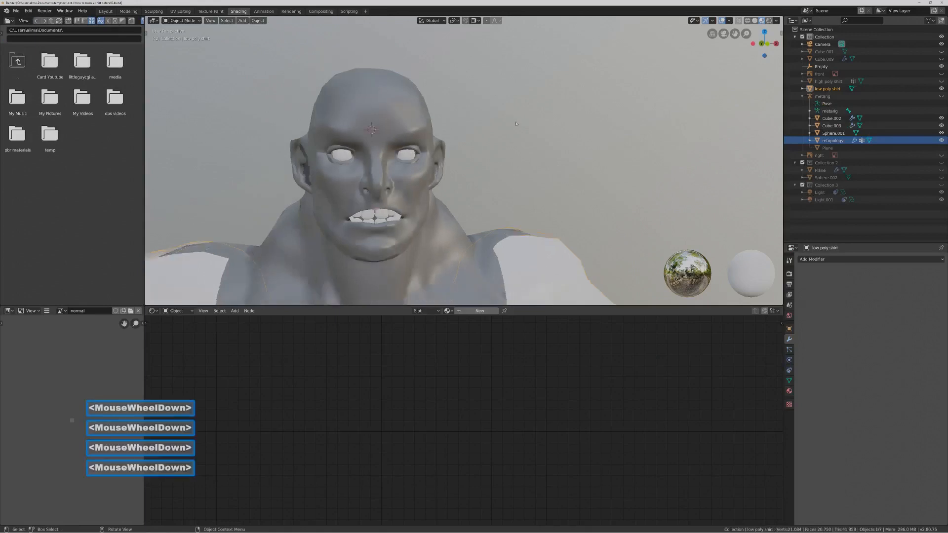
pyautogui.scroll(-5, 516, 124)
pyautogui.moveTo(511, 181); pyautogui.dragTo(505, 184, button='middle')
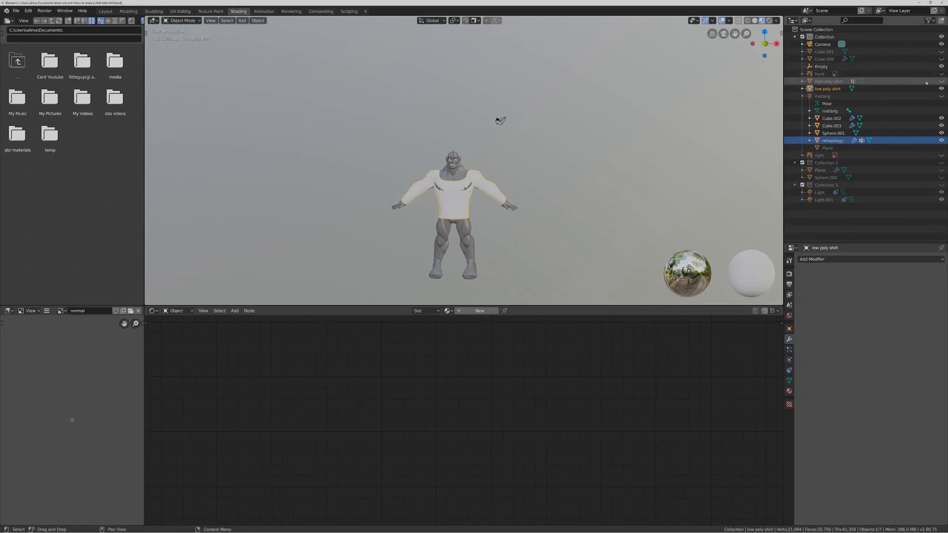
pyautogui.click(942, 81)
# Select the low poly shirt and create a new material for it.
pyautogui.click(840, 89)
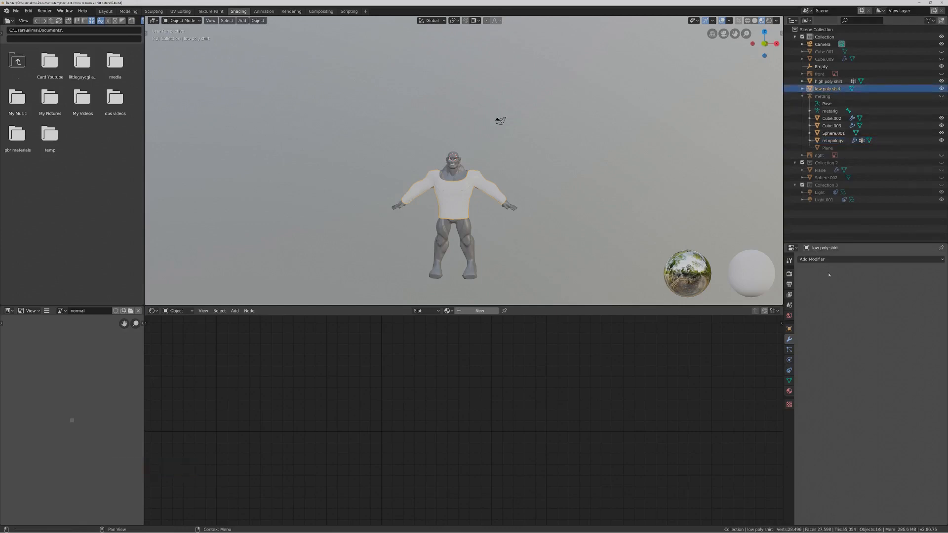
pyautogui.click(789, 391)
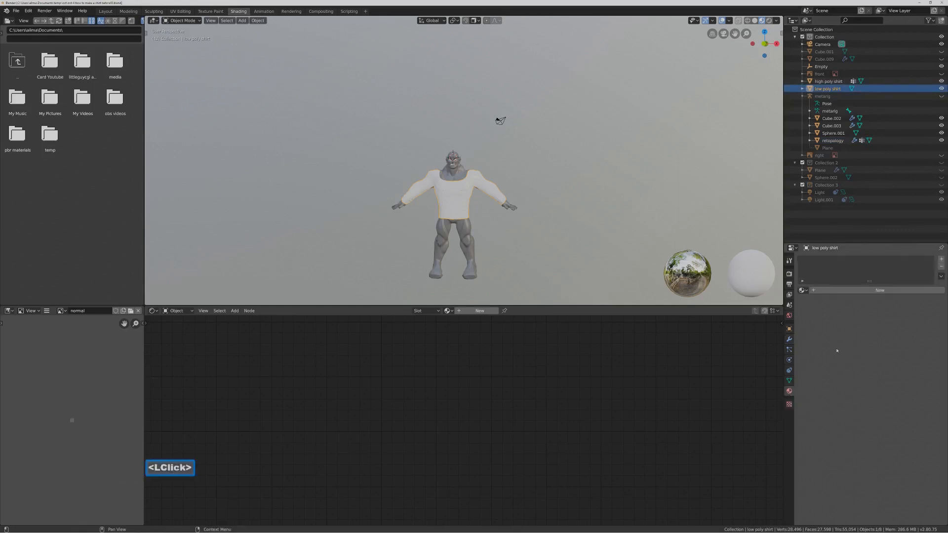
pyautogui.click(884, 291)
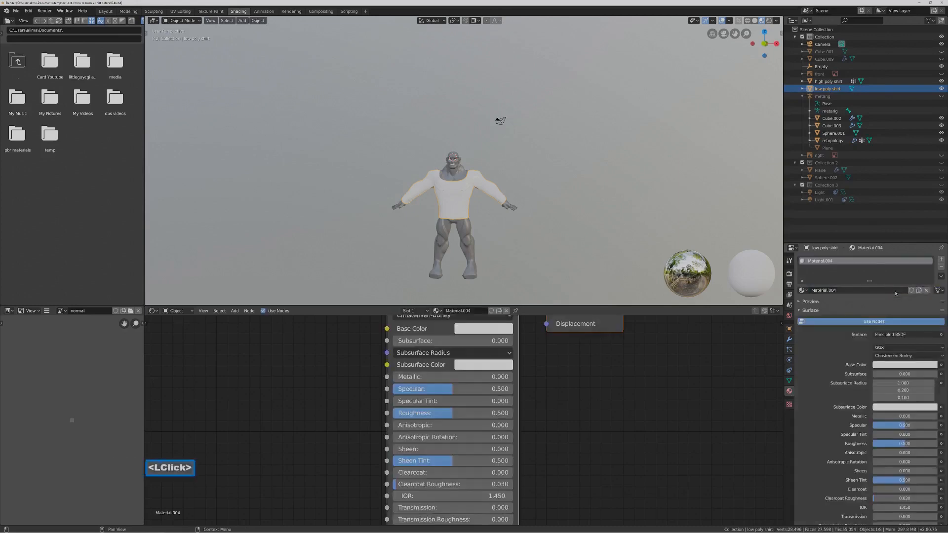
pyautogui.scroll(-3, 679, 410)
pyautogui.scroll(-5, 679, 410)
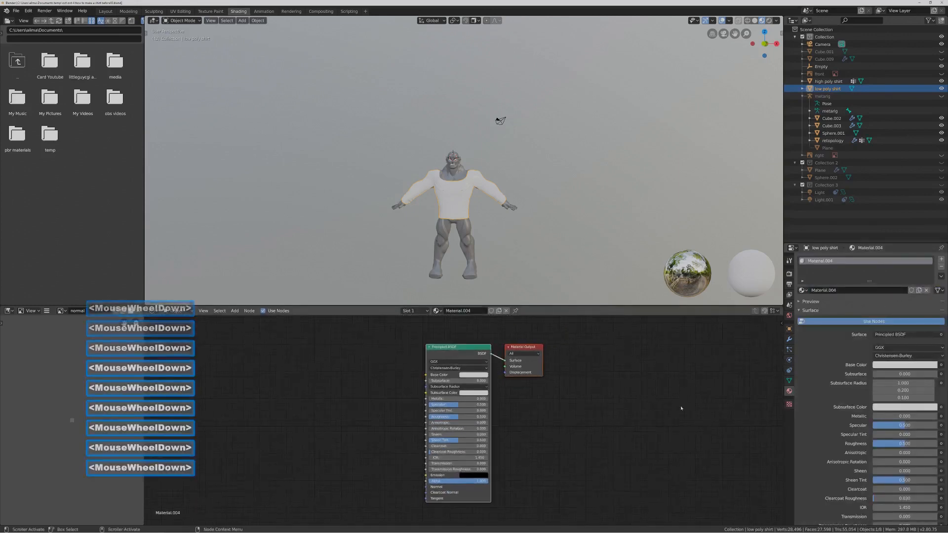
# Add an Image Texture node to the low poly shirt's material, placed beside the Principled BSDF node.
pyautogui.click(235, 311)
pyautogui.moveTo(243, 330)
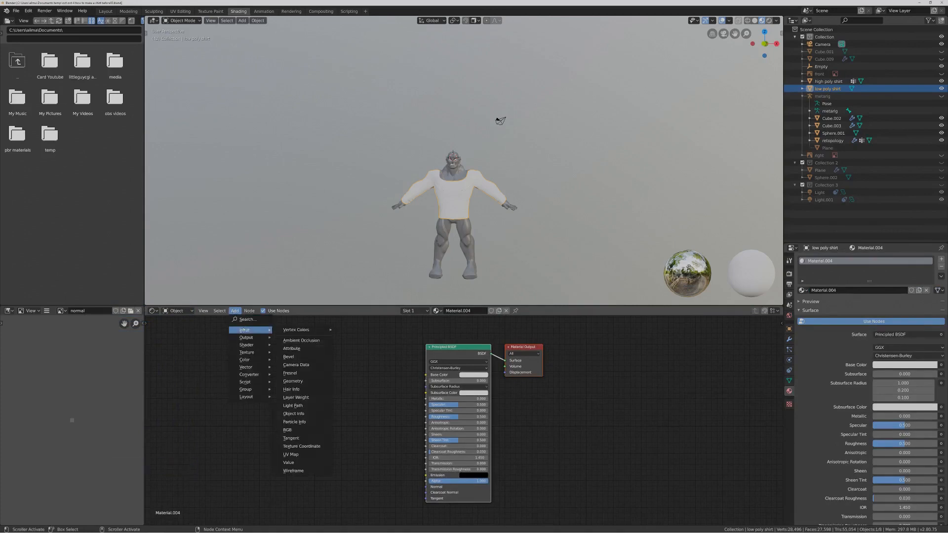
pyautogui.moveTo(250, 352)
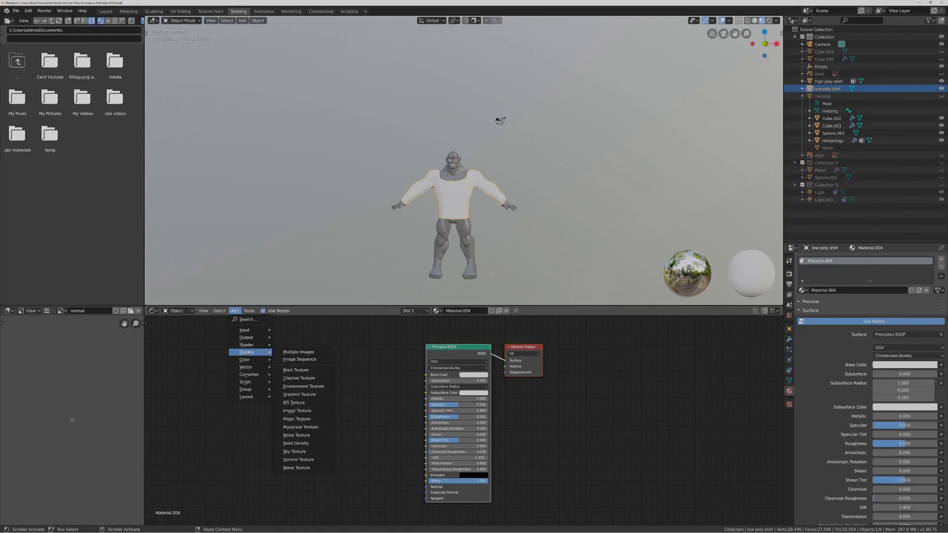
pyautogui.click(297, 411)
pyautogui.click(194, 356)
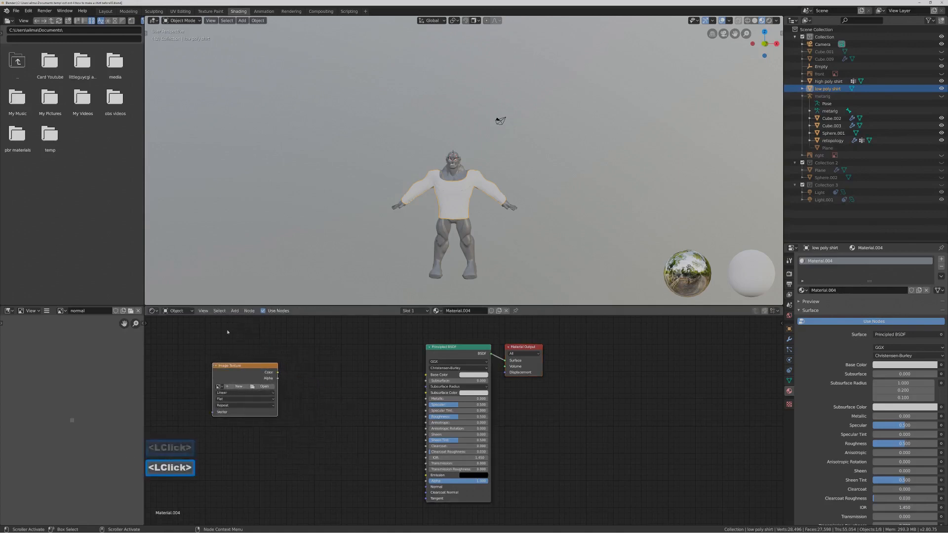
# Add a Normal Map node between the Image Texture and Principled BSDF nodes.
pyautogui.click(232, 311)
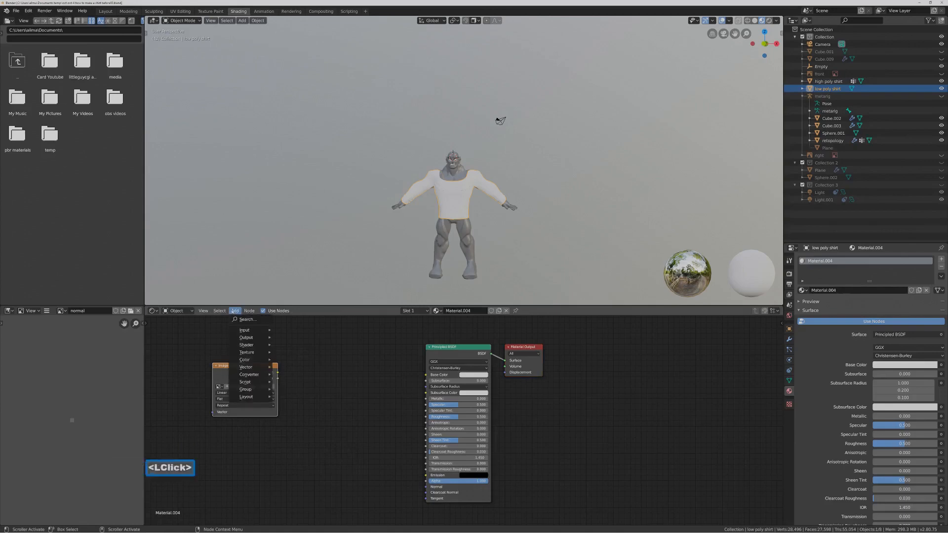
pyautogui.moveTo(247, 368)
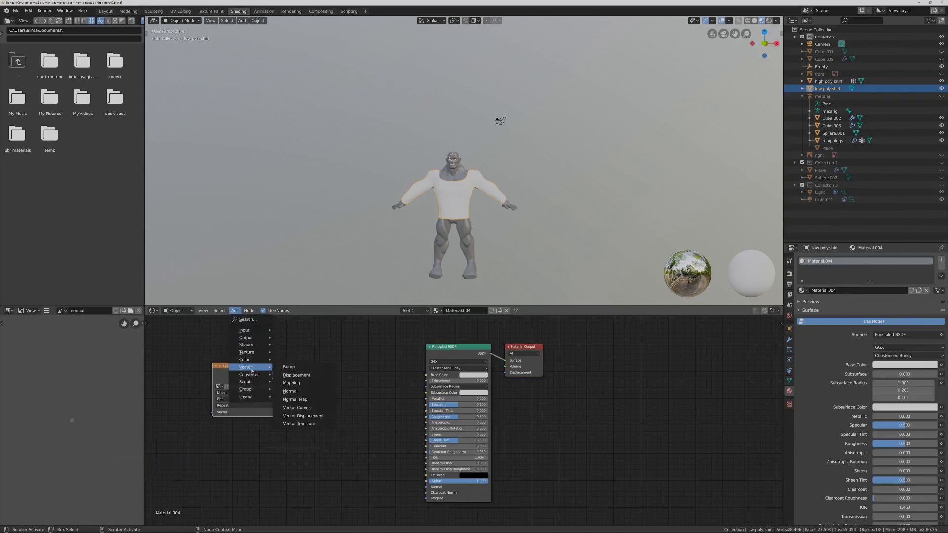
pyautogui.click(311, 400)
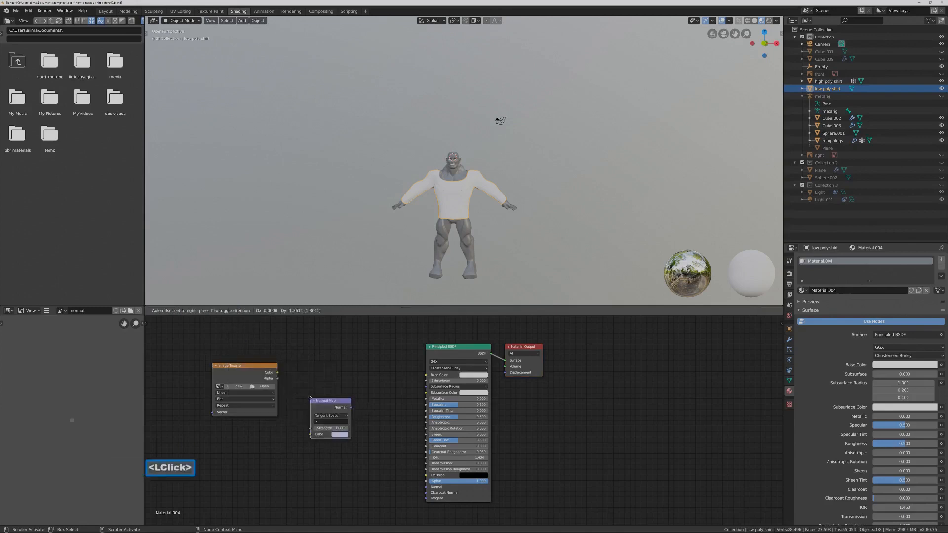
pyautogui.click(310, 398)
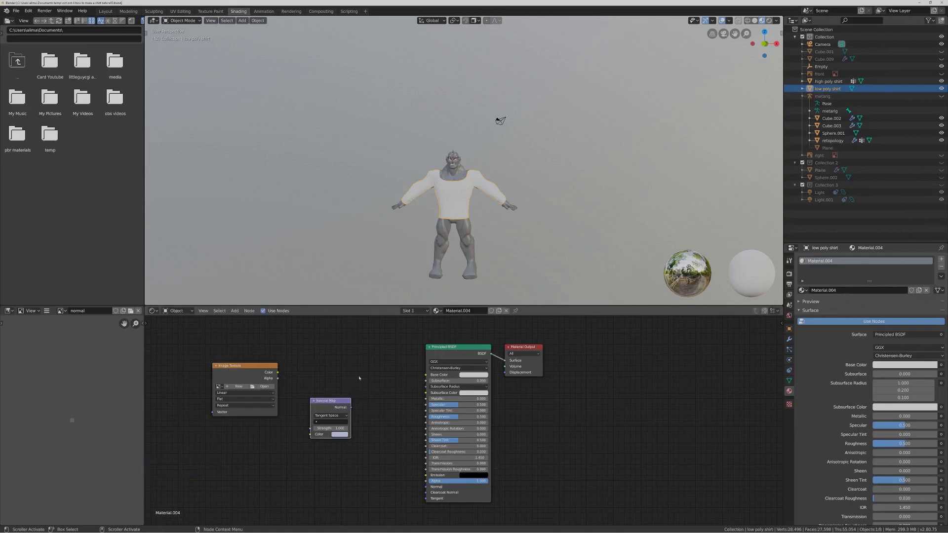
# Load normal.001.png from the maps folder into the Image Texture node.
pyautogui.click(267, 386)
pyautogui.click(175, 75)
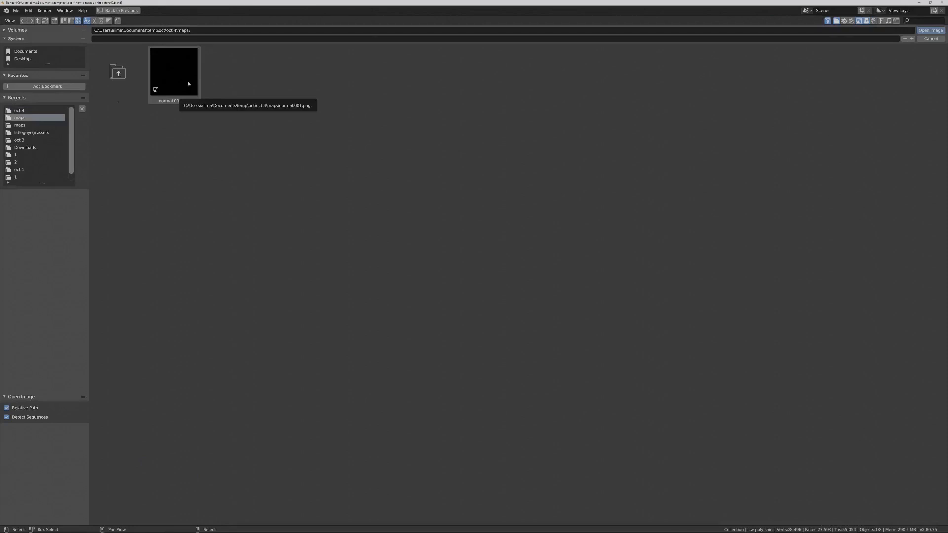
pyautogui.click(188, 84)
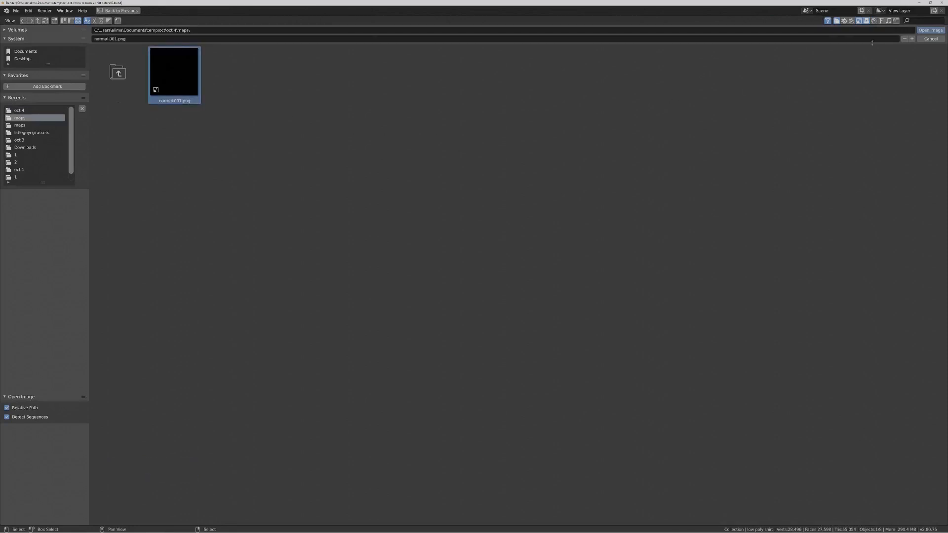
pyautogui.click(922, 30)
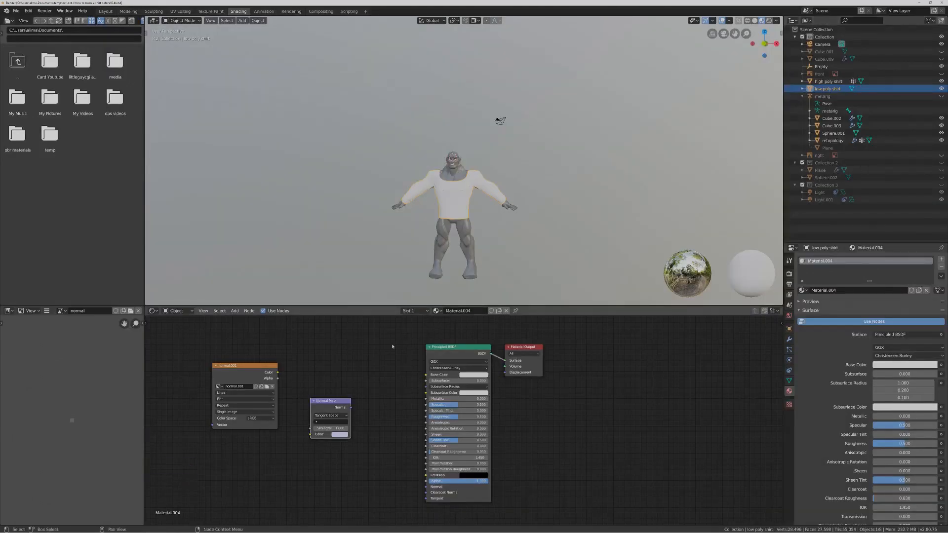
pyautogui.press('Pause')
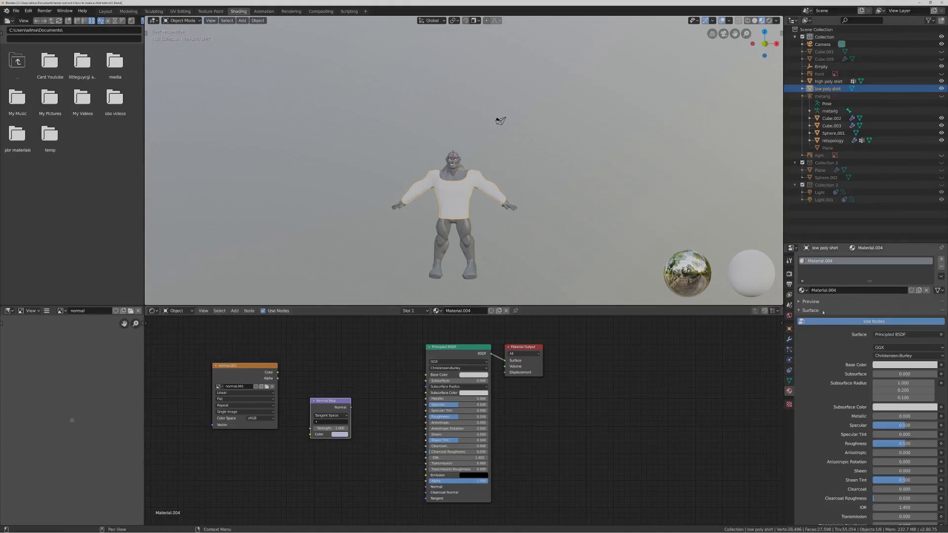
# Set the render engine to Cycles and review the Bake settings.
pyautogui.click(789, 261)
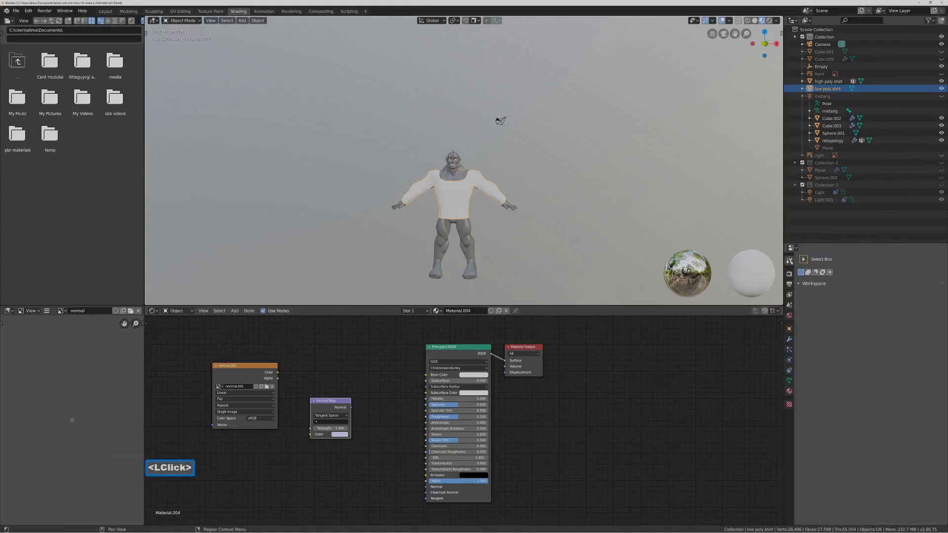
pyautogui.click(789, 274)
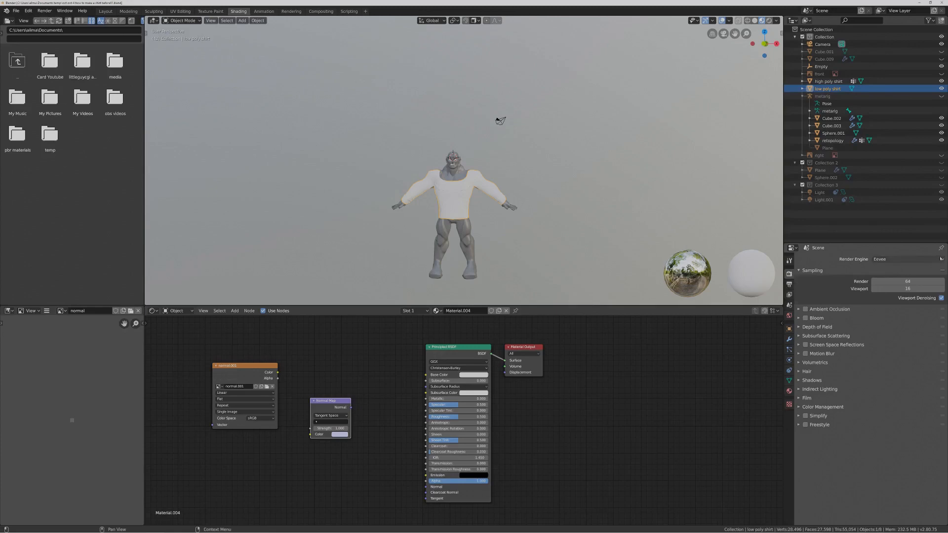
pyautogui.click(940, 259)
pyautogui.click(917, 284)
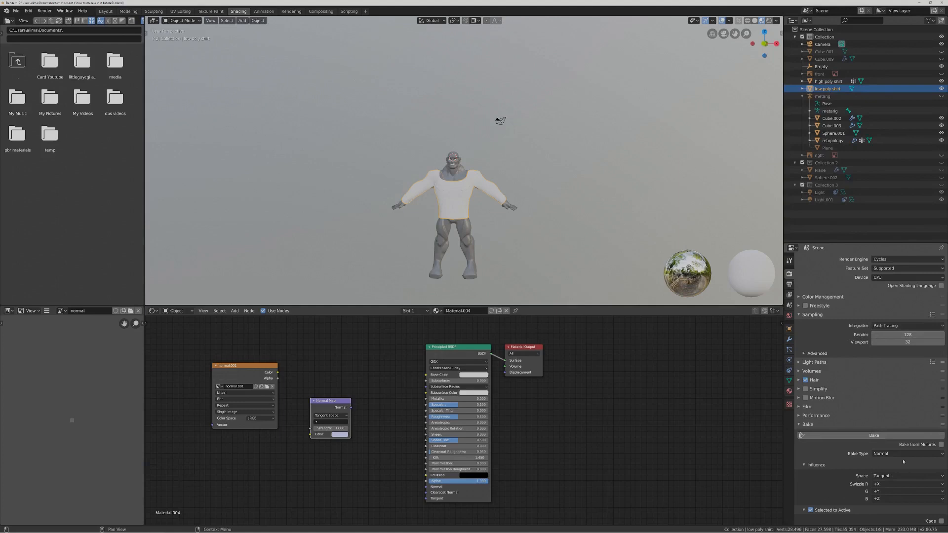
pyautogui.scroll(-1, 902, 464)
pyautogui.scroll(-3, 902, 464)
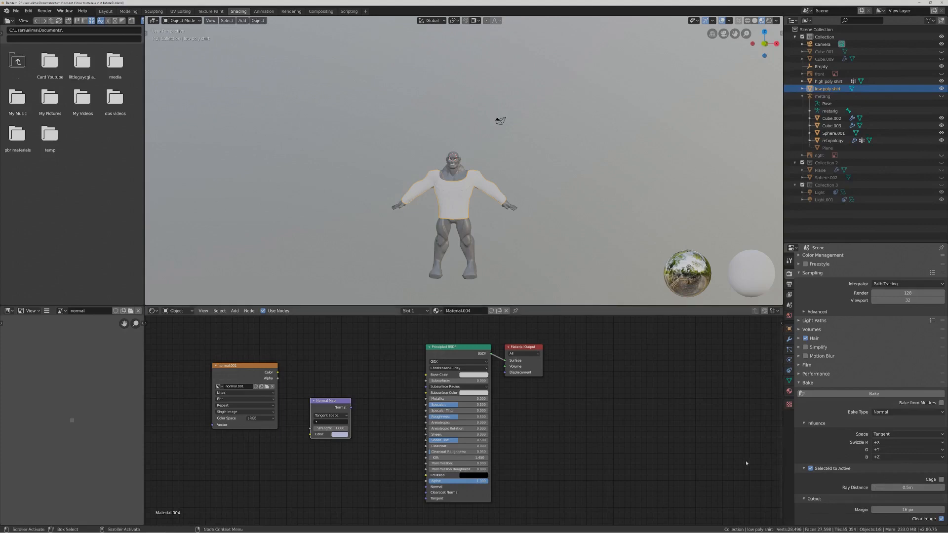
pyautogui.press('Pause')
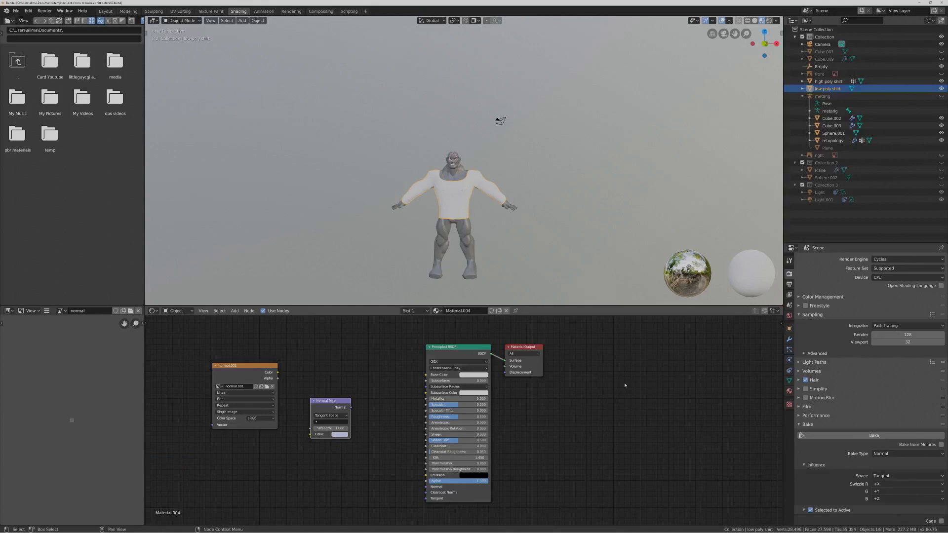
# Select the high poly shirt plus the low poly shirt as active, and bake the normals into the normal.001 image texture node.
pyautogui.click(838, 82)
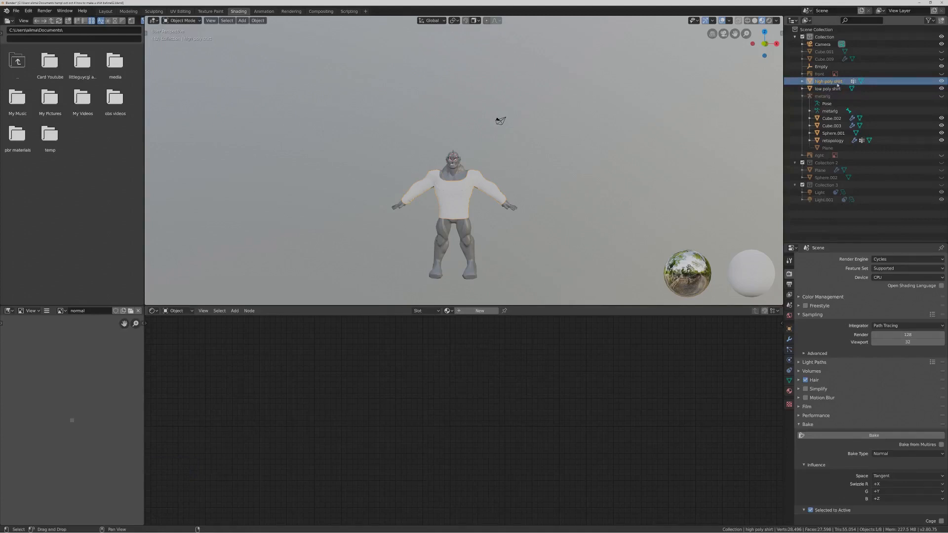
pyautogui.keyDown('shift'); pyautogui.click(836, 89); pyautogui.keyUp('shift')
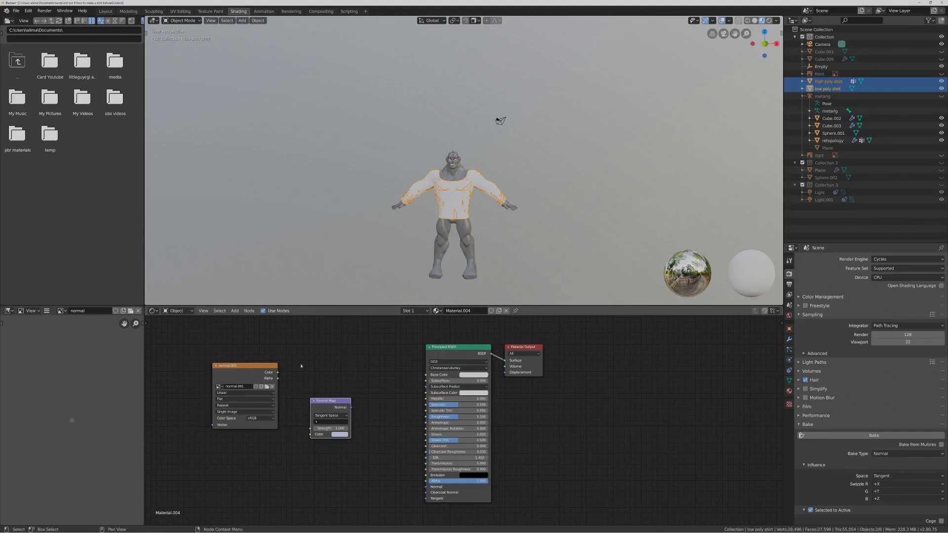
pyautogui.click(259, 368)
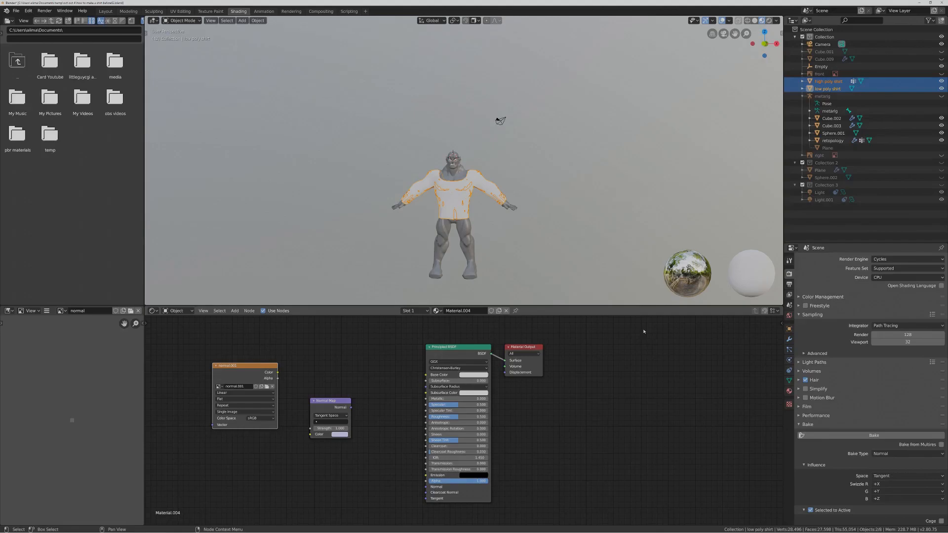
pyautogui.press('Pause')
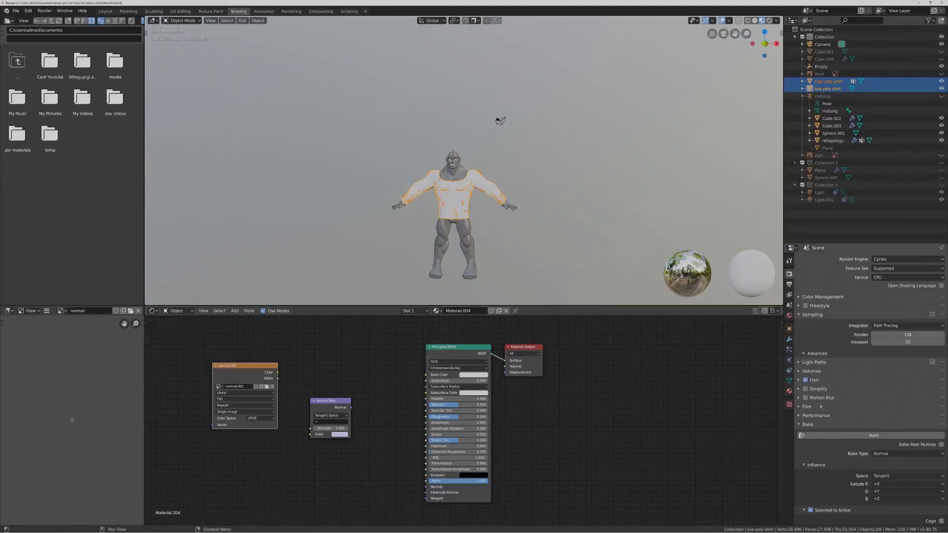
pyautogui.click(891, 436)
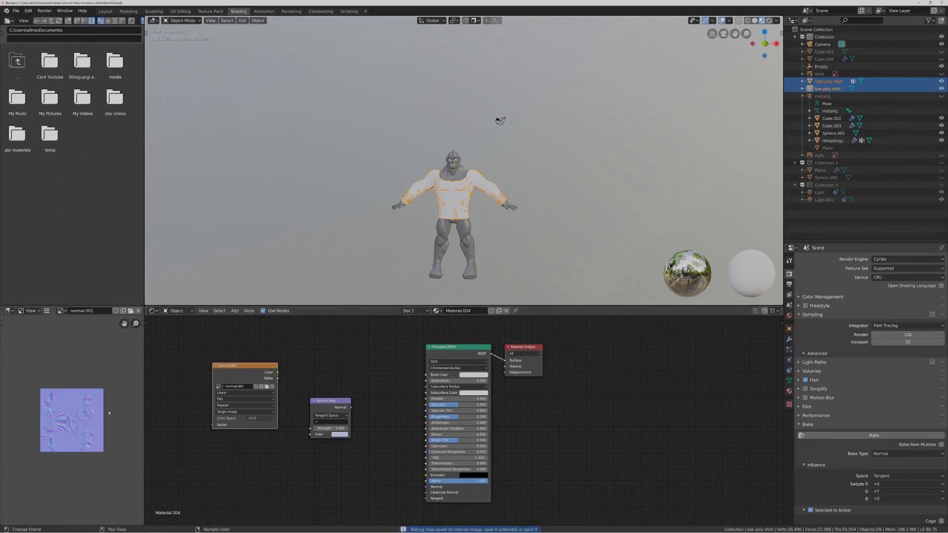
pyautogui.scroll(1, 111, 412)
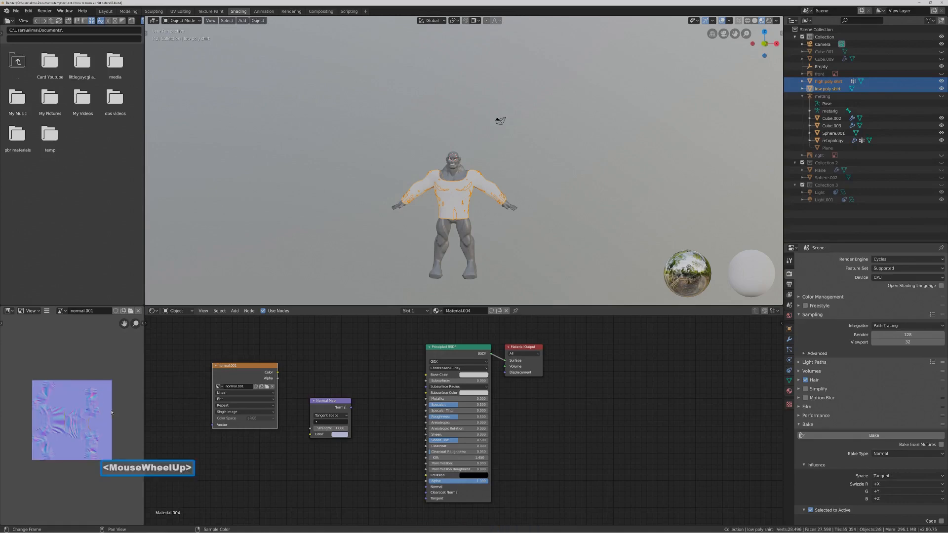
# Save the baked normal image in the maps folder under the new file name normal.002.png.
pyautogui.click(46, 311)
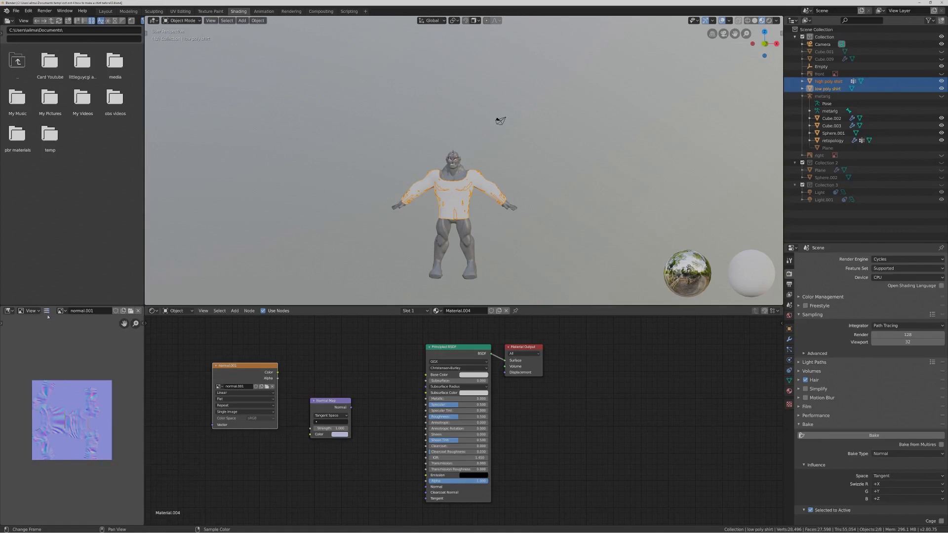
pyautogui.click(47, 311)
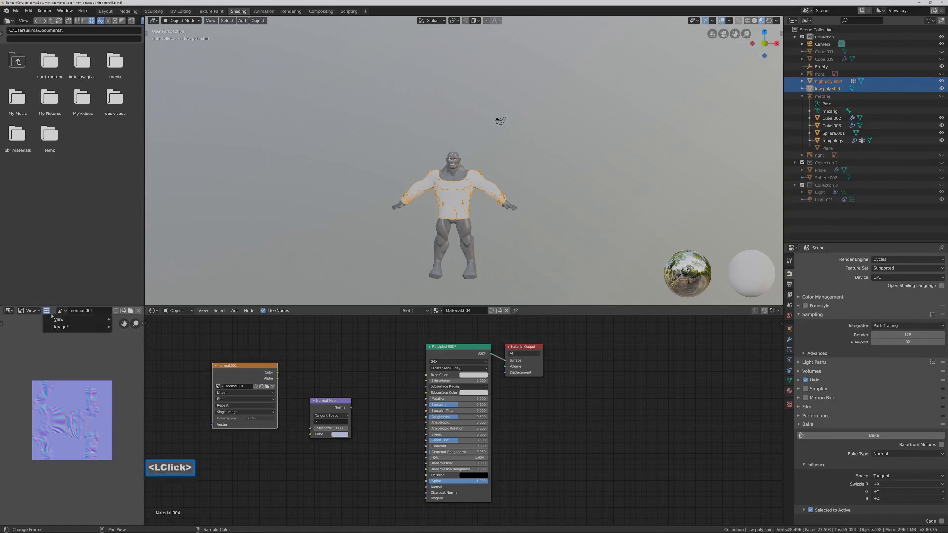
pyautogui.moveTo(74, 329)
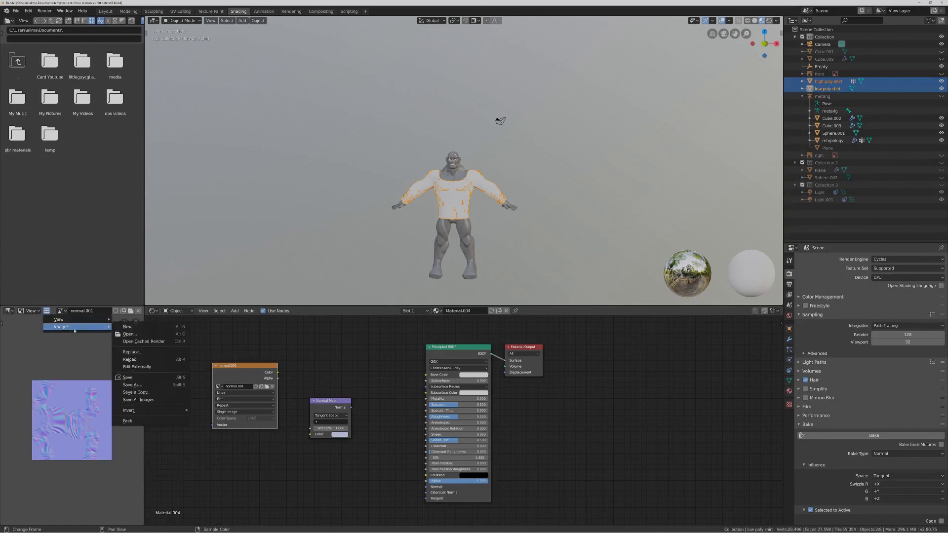
pyautogui.click(154, 385)
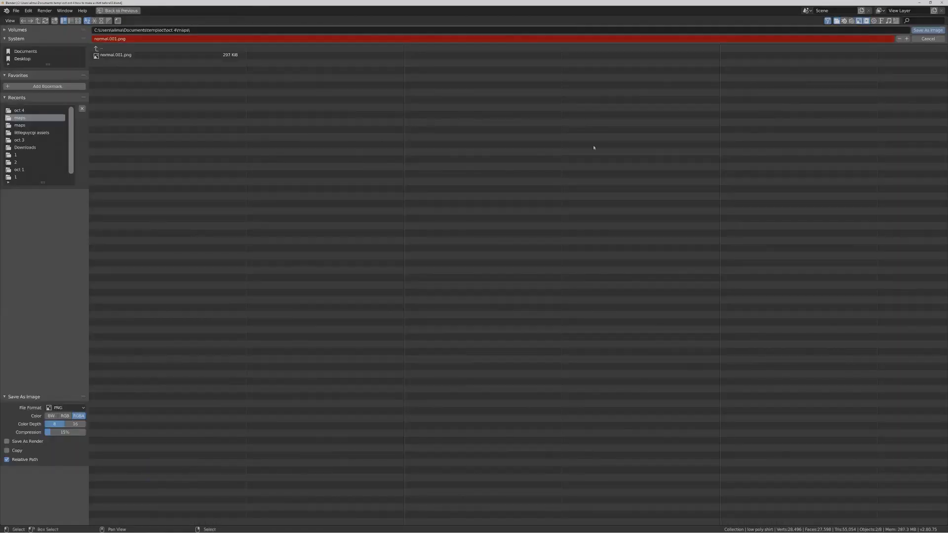
pyautogui.click(907, 39)
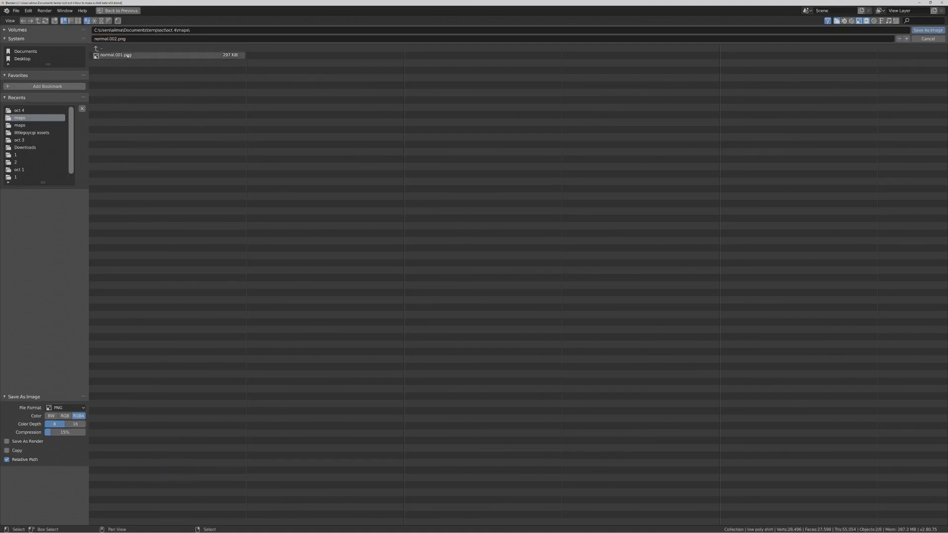
pyautogui.click(917, 31)
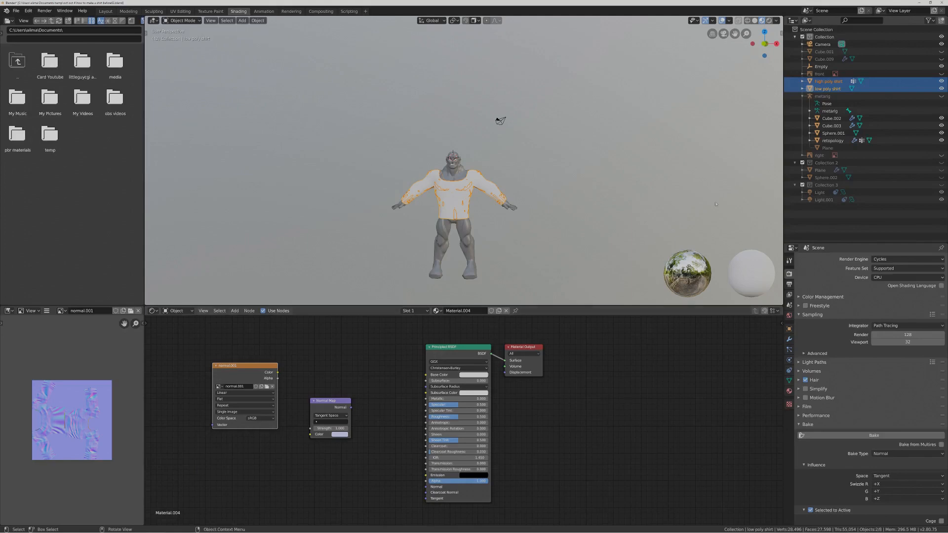
# Hide the high poly shirt and set the normal.001 image texture's color space to Non-Color.
pyautogui.click(941, 81)
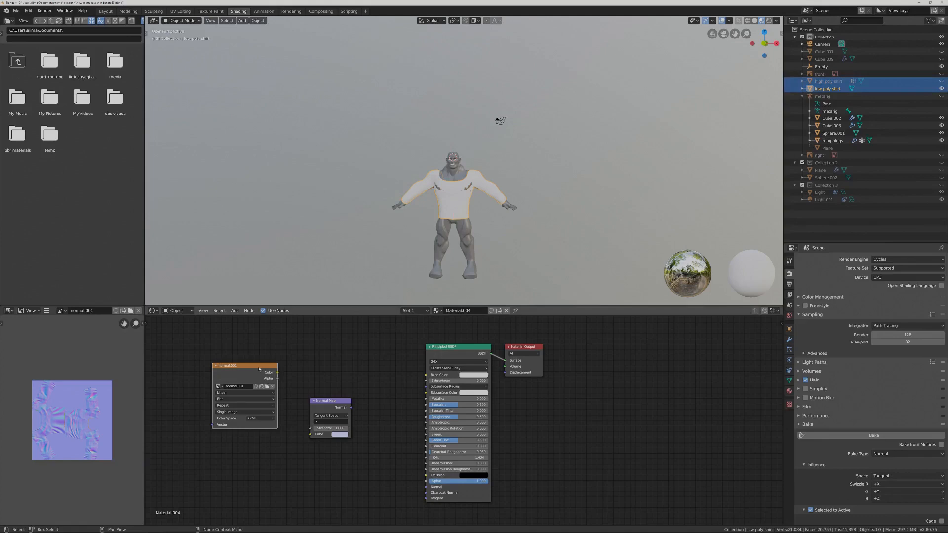
pyautogui.click(274, 420)
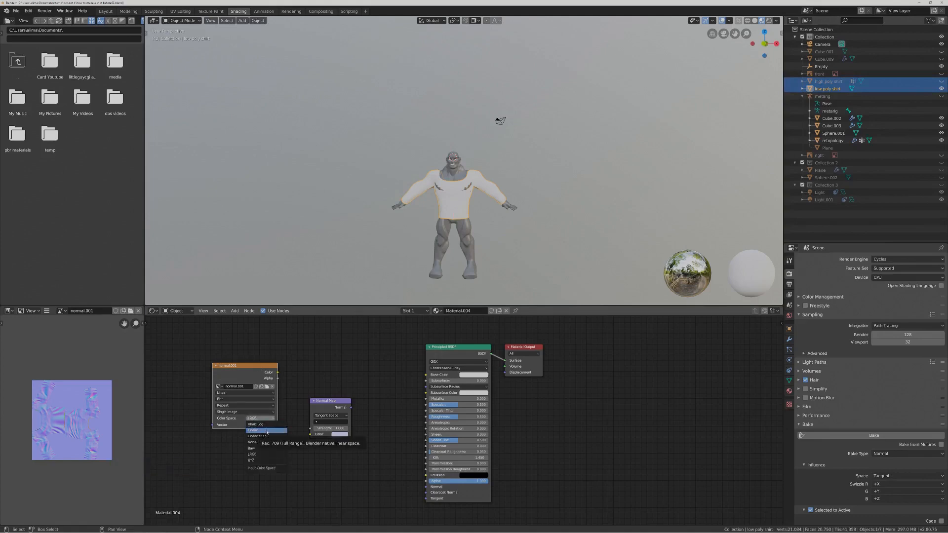
pyautogui.click(252, 442)
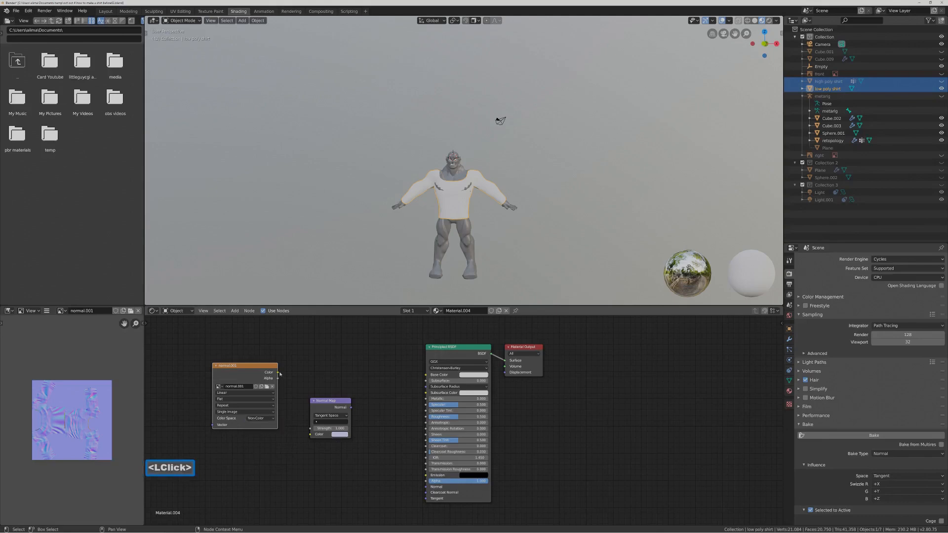
# Link the image texture's Color to the Normal Map node's Color, and its Normal output to the Principled BSDF's Normal input.
pyautogui.moveTo(279, 373); pyautogui.dragTo(310, 435)
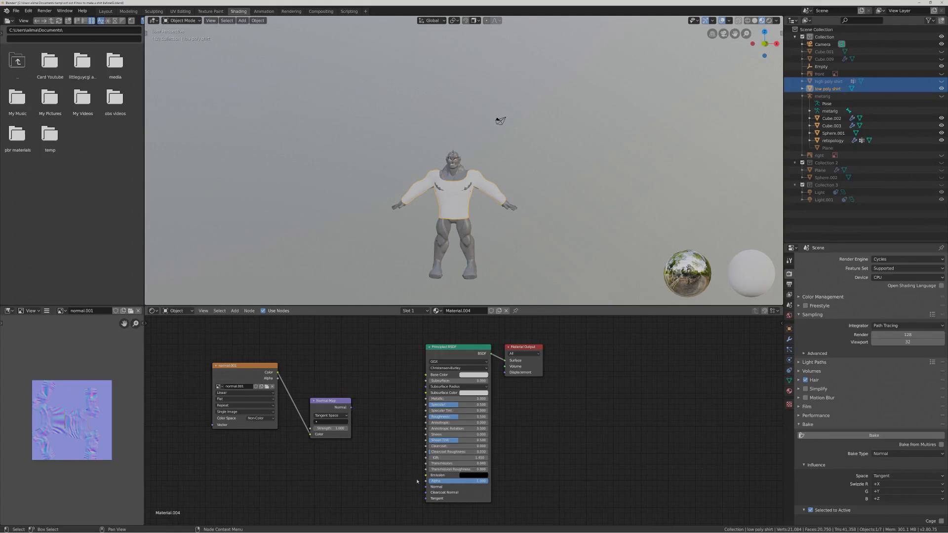
pyautogui.moveTo(351, 409); pyautogui.dragTo(427, 488)
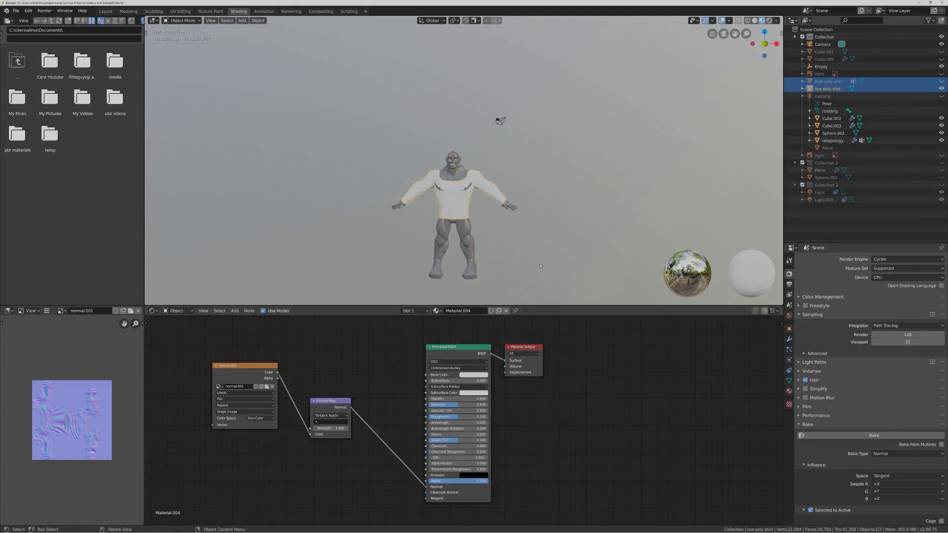
pyautogui.scroll(1, 540, 266)
pyautogui.scroll(1, 524, 243)
pyautogui.moveTo(524, 243)
pyautogui.mouseDown(button='middle')
pyautogui.moveTo(469, 244)
pyautogui.moveTo(523, 242)
pyautogui.mouseUp(button='middle')
pyautogui.moveTo(468, 227); pyautogui.dragTo(553, 212, button='middle')
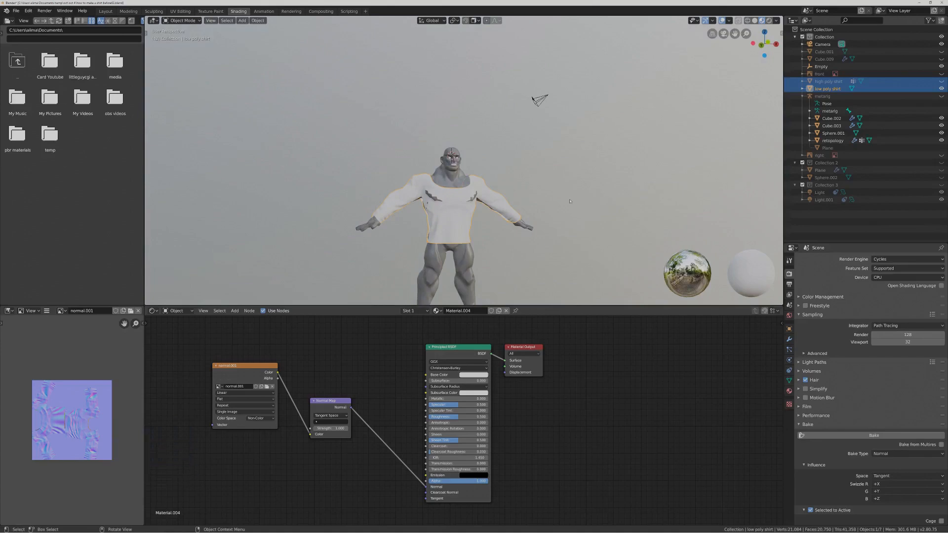
pyautogui.press('Pause')
# Switch to the Sculpting workspace and display the character with LookDev shading.
pyautogui.click(154, 11)
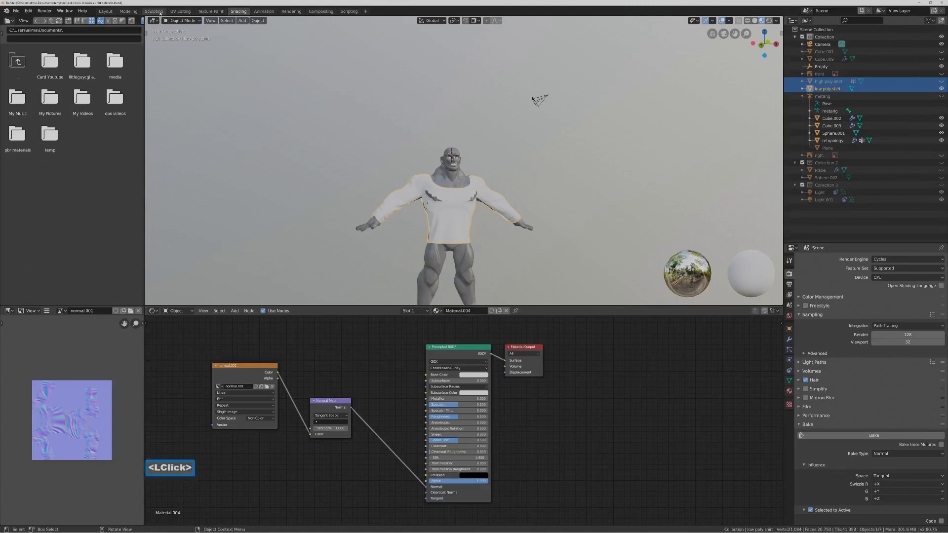
pyautogui.scroll(-6, 508, 324)
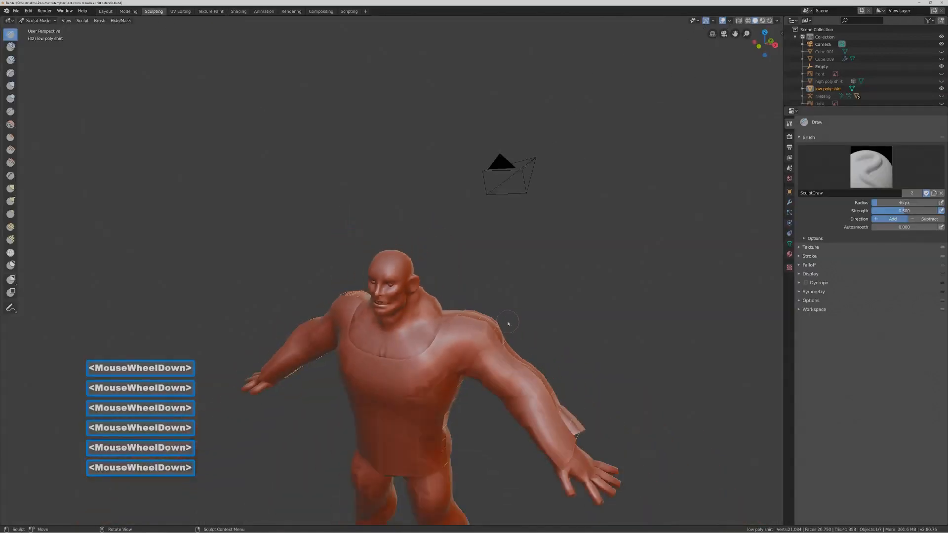
pyautogui.moveTo(445, 347)
pyautogui.mouseDown(button='middle')
pyautogui.moveTo(435, 348)
pyautogui.moveTo(447, 348)
pyautogui.moveTo(458, 218)
pyautogui.moveTo(441, 235)
pyautogui.mouseUp(button='middle')
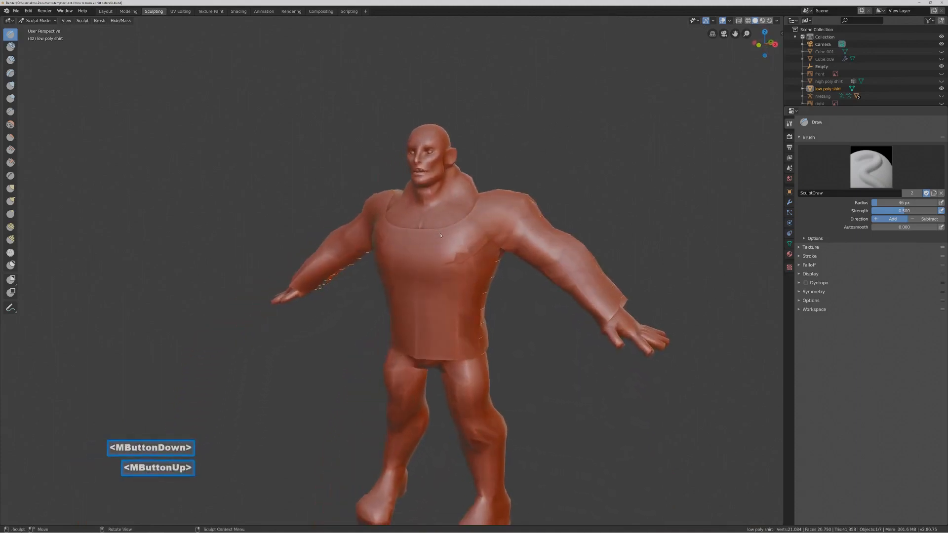
pyautogui.click(763, 21)
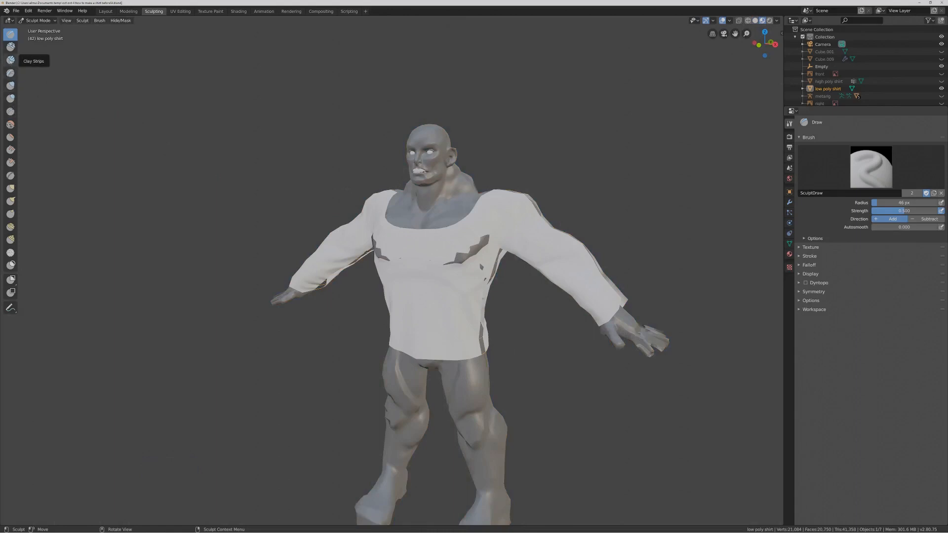
# Inflate the low poly shirt's chest with the Inflate brush at a 62 px radius to cover the body poking through.
pyautogui.click(11, 87)
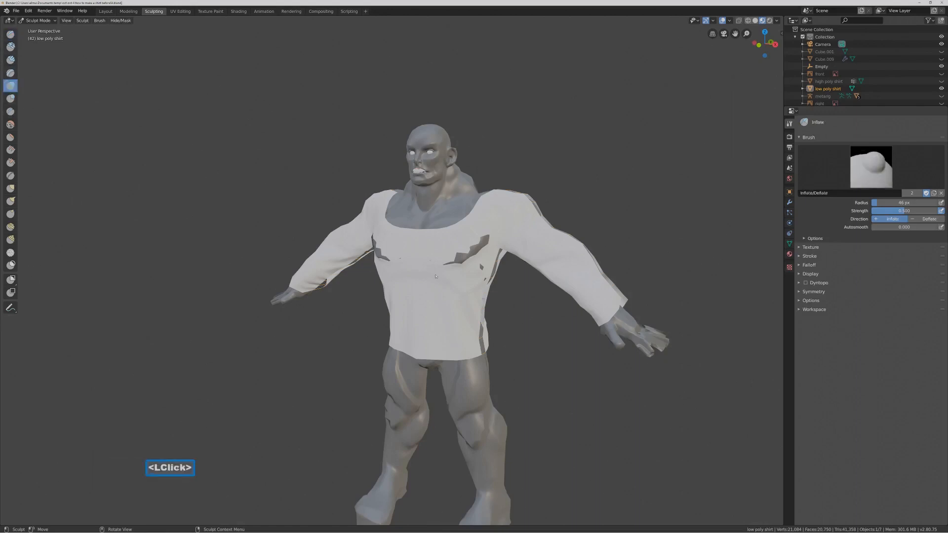
pyautogui.moveTo(479, 252)
pyautogui.mouseDown()
pyautogui.moveTo(479, 242)
pyautogui.moveTo(457, 260)
pyautogui.mouseUp()
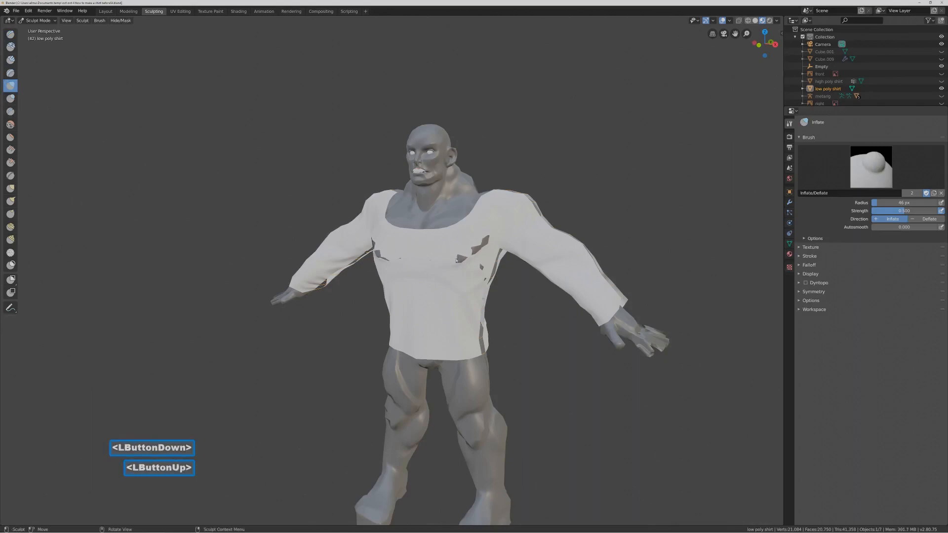
pyautogui.press('f')
pyautogui.click(461, 258)
pyautogui.moveTo(460, 259)
pyautogui.mouseDown()
pyautogui.moveTo(487, 237)
pyautogui.moveTo(462, 268)
pyautogui.moveTo(479, 261)
pyautogui.mouseUp()
pyautogui.click(478, 265)
pyautogui.click(479, 266)
pyautogui.click(479, 266)
pyautogui.click(478, 265)
pyautogui.click(479, 268)
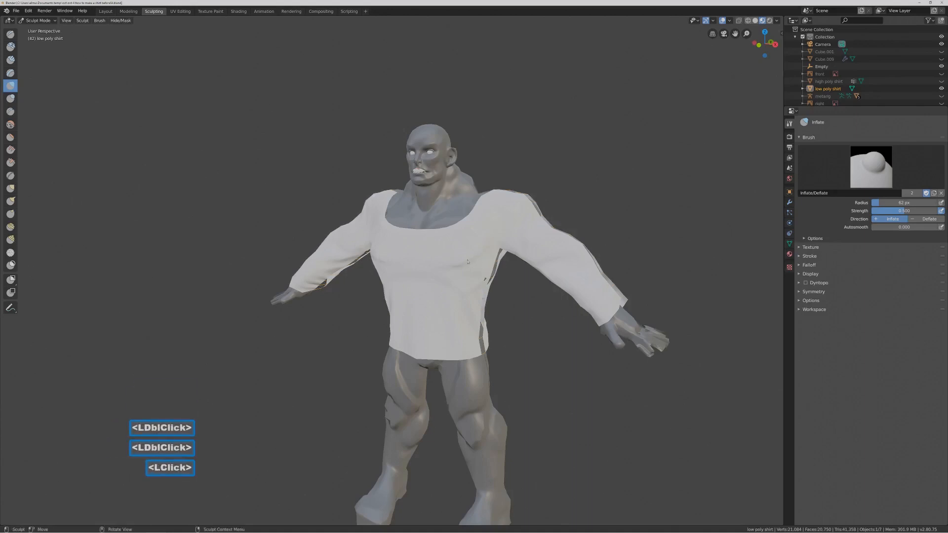
# Inflate the shirt over the small exposed spot on the side of the torso below the armpit.
pyautogui.moveTo(469, 264); pyautogui.dragTo(437, 252, button='middle')
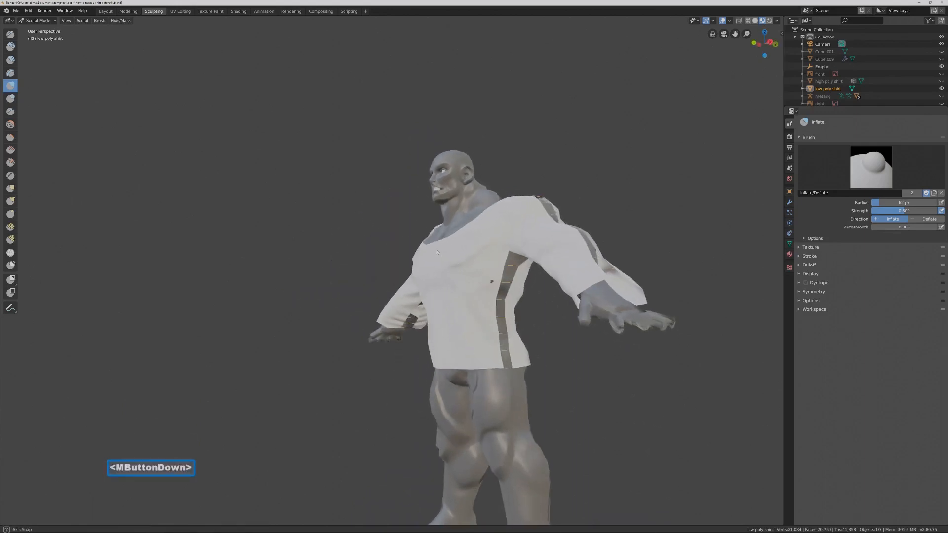
pyautogui.click(492, 283)
pyautogui.doubleClick(491, 283)
pyautogui.doubleClick(491, 283)
pyautogui.click(492, 283)
pyautogui.click(492, 283)
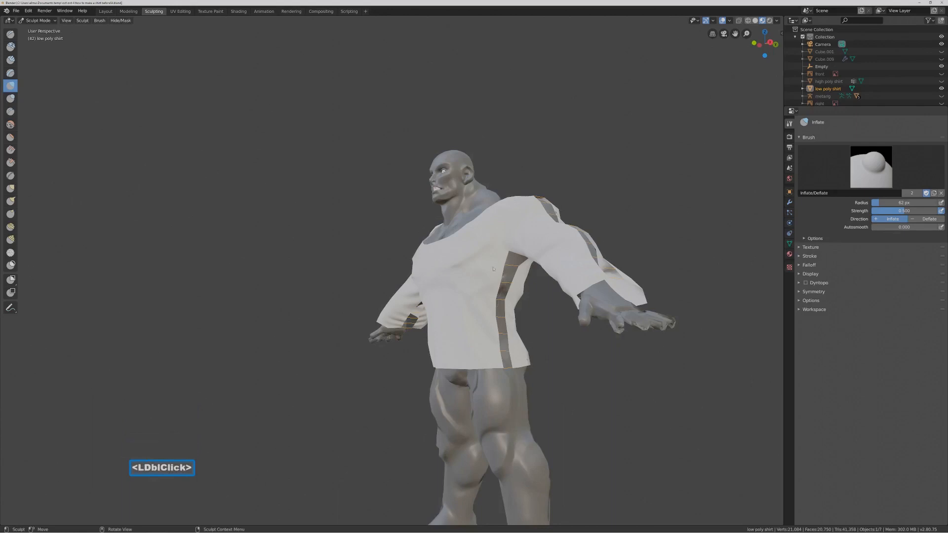
# Inflate the shirt along the lower hem at the back to cover the body.
pyautogui.moveTo(492, 271); pyautogui.dragTo(546, 312, button='middle')
pyautogui.click(539, 369)
pyautogui.click(540, 370)
pyautogui.click(541, 373)
pyautogui.click(541, 372)
pyautogui.click(590, 367)
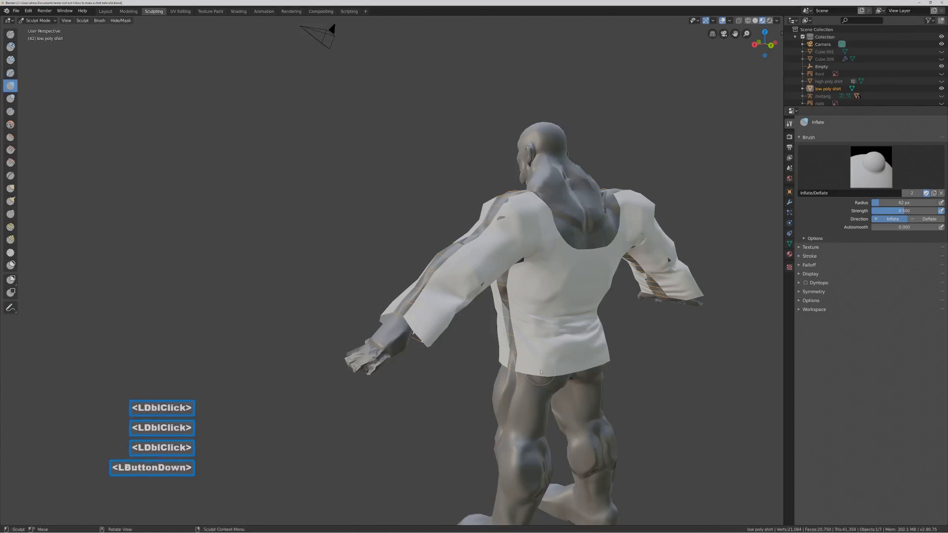
# Inflate the shirt over the exposed patch on the back of the character's left shoulder.
pyautogui.click(503, 220)
pyautogui.click(504, 222)
pyautogui.doubleClick(503, 221)
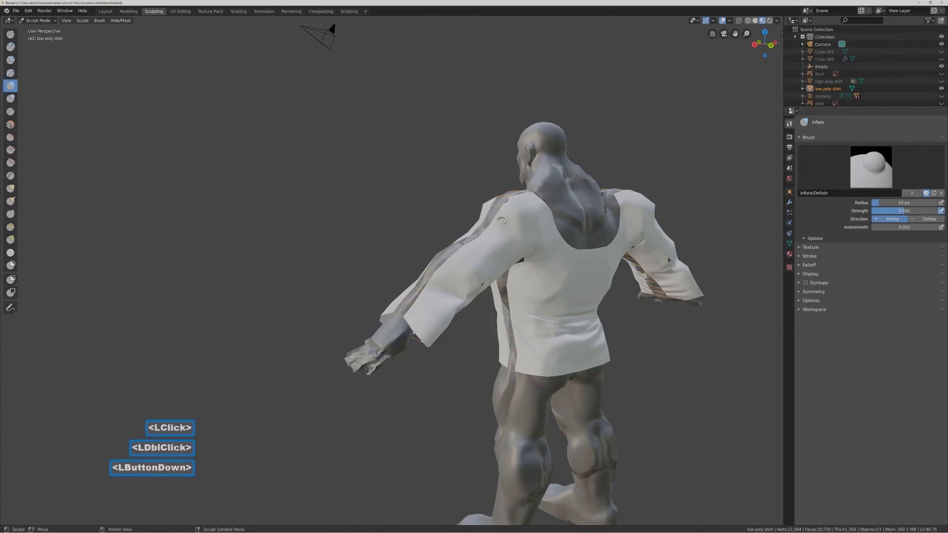
pyautogui.doubleClick(502, 221)
pyautogui.doubleClick(501, 221)
pyautogui.doubleClick(500, 220)
pyautogui.doubleClick(500, 221)
pyautogui.doubleClick(500, 221)
pyautogui.doubleClick(500, 221)
# Inflate the back of the character's left sleeve where the arm pokes through.
pyautogui.moveTo(499, 221); pyautogui.dragTo(474, 281, button='middle')
pyautogui.click(474, 281)
pyautogui.doubleClick(473, 281)
pyautogui.doubleClick(473, 281)
pyautogui.doubleClick(472, 280)
pyautogui.click(472, 280)
pyautogui.doubleClick(472, 280)
pyautogui.click(472, 280)
pyautogui.click(473, 280)
pyautogui.doubleClick(473, 280)
pyautogui.doubleClick(472, 280)
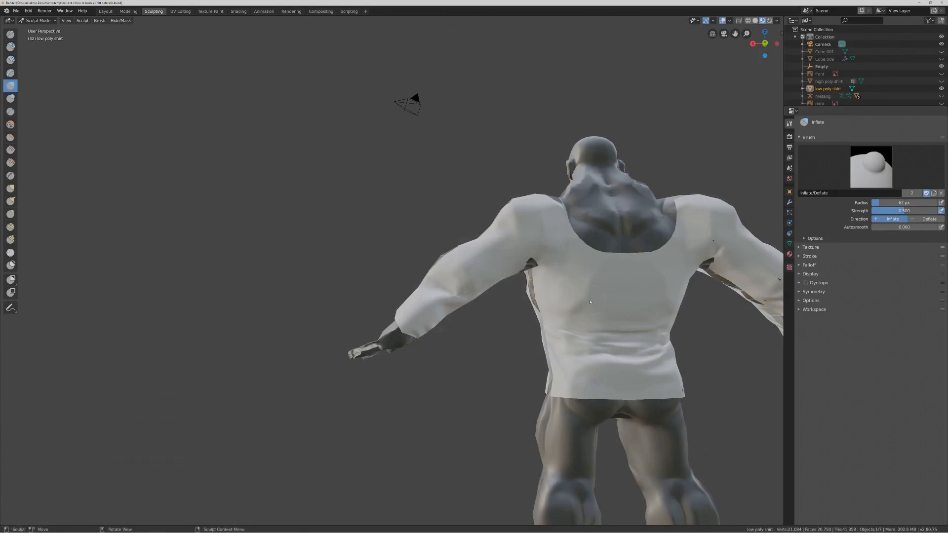
# Inflate the back hem near the character's right hip to cover the exposed spot.
pyautogui.keyDown('shift'); pyautogui.moveTo(595, 300); pyautogui.dragTo(535, 266, button='middle'); pyautogui.keyUp('shift')
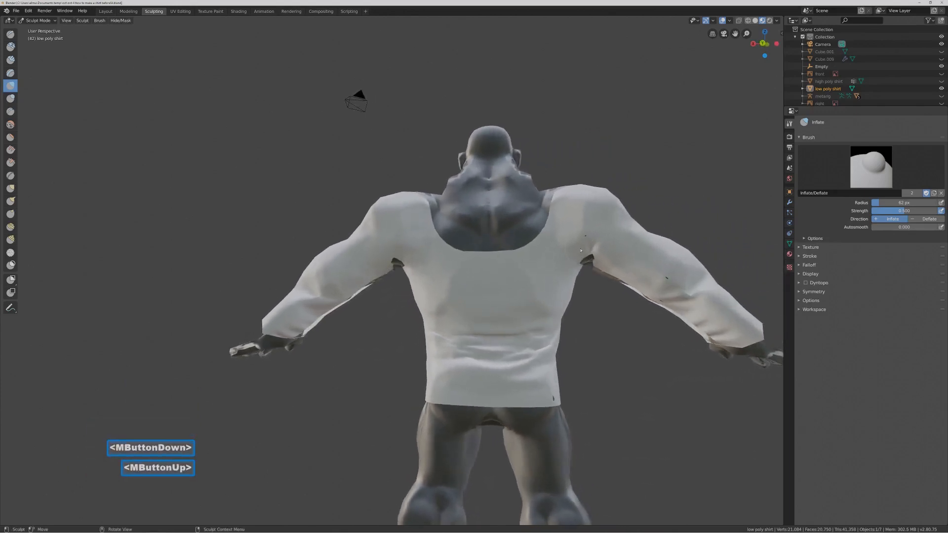
pyautogui.click(554, 400)
pyautogui.doubleClick(553, 400)
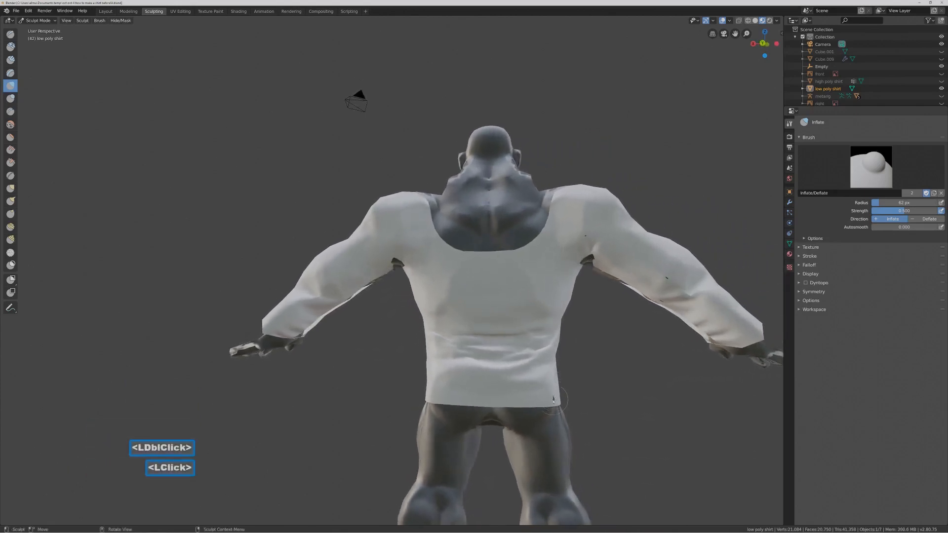
pyautogui.doubleClick(553, 401)
pyautogui.click(553, 400)
pyautogui.doubleClick(554, 400)
pyautogui.doubleClick(554, 400)
pyautogui.doubleClick(555, 400)
pyautogui.click(554, 400)
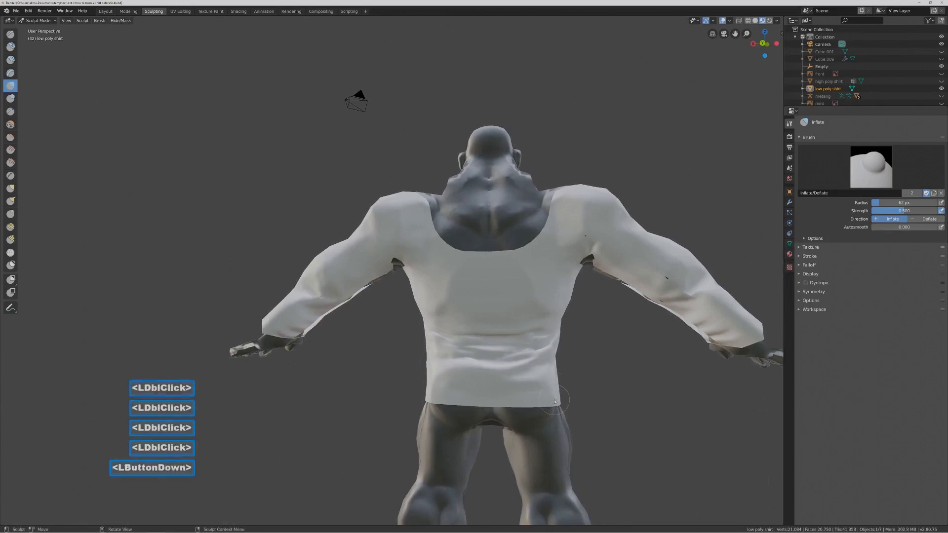
pyautogui.click(554, 401)
# Inflate the shirt over the small spot behind the character's right shoulder.
pyautogui.click(585, 237)
pyautogui.doubleClick(584, 237)
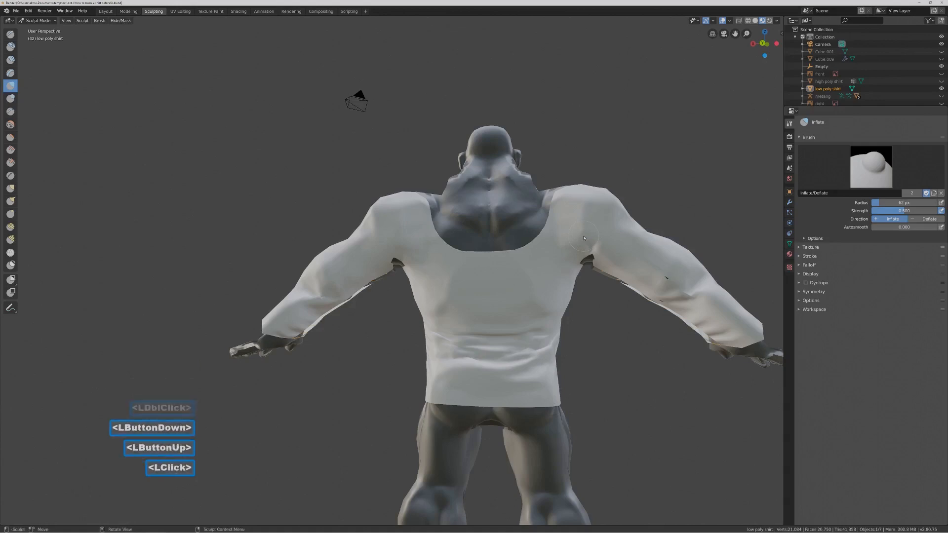
pyautogui.click(584, 238)
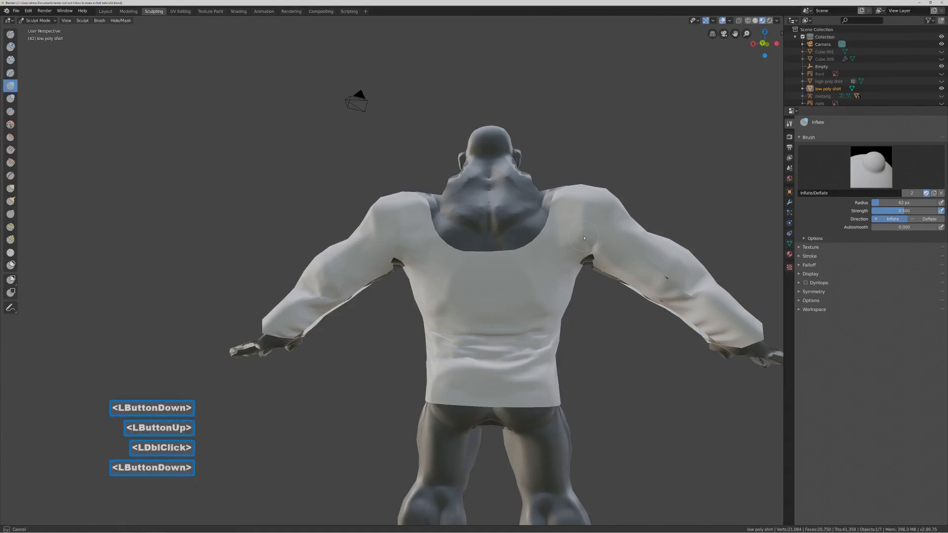
# Inflate the back of the character's right sleeve around the elbow to cover the arm poking through.
pyautogui.doubleClick(667, 280)
pyautogui.doubleClick(667, 280)
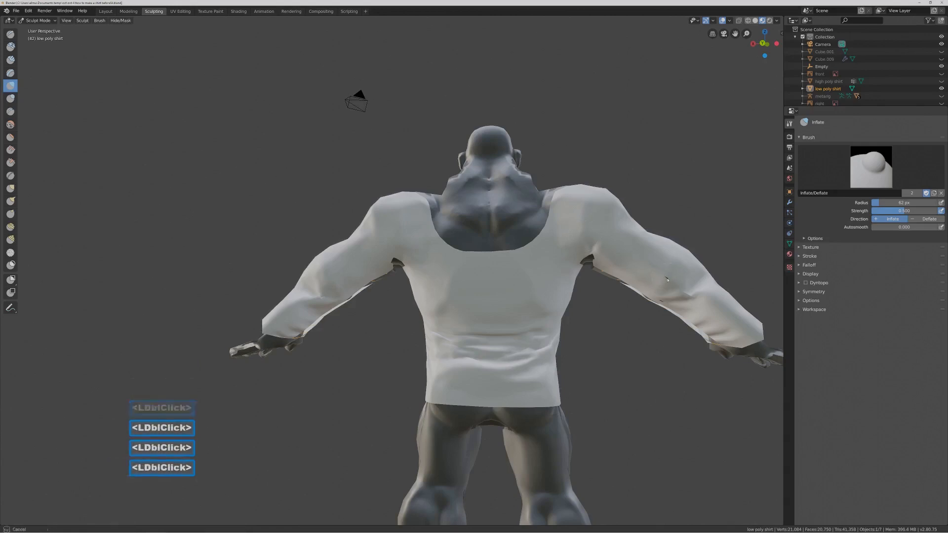
pyautogui.doubleClick(668, 279)
pyautogui.doubleClick(667, 280)
pyautogui.doubleClick(667, 279)
pyautogui.click(667, 280)
pyautogui.doubleClick(667, 280)
pyautogui.doubleClick(667, 280)
pyautogui.click(667, 280)
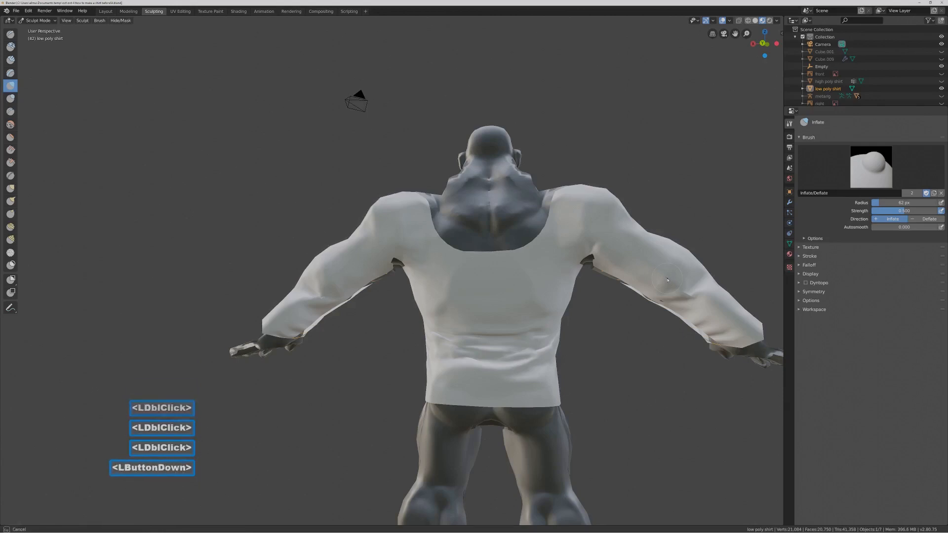
pyautogui.doubleClick(666, 298)
pyautogui.doubleClick(665, 300)
pyautogui.click(664, 303)
pyautogui.doubleClick(664, 300)
pyautogui.doubleClick(669, 280)
# Check the inflated shirt from the front and return to the Shading workspace.
pyautogui.moveTo(650, 343)
pyautogui.mouseDown(button='middle')
pyautogui.moveTo(608, 341)
pyautogui.moveTo(651, 339)
pyautogui.mouseUp(button='middle')
pyautogui.moveTo(489, 276); pyautogui.dragTo(590, 303, button='middle')
pyautogui.scroll(-3, 588, 320)
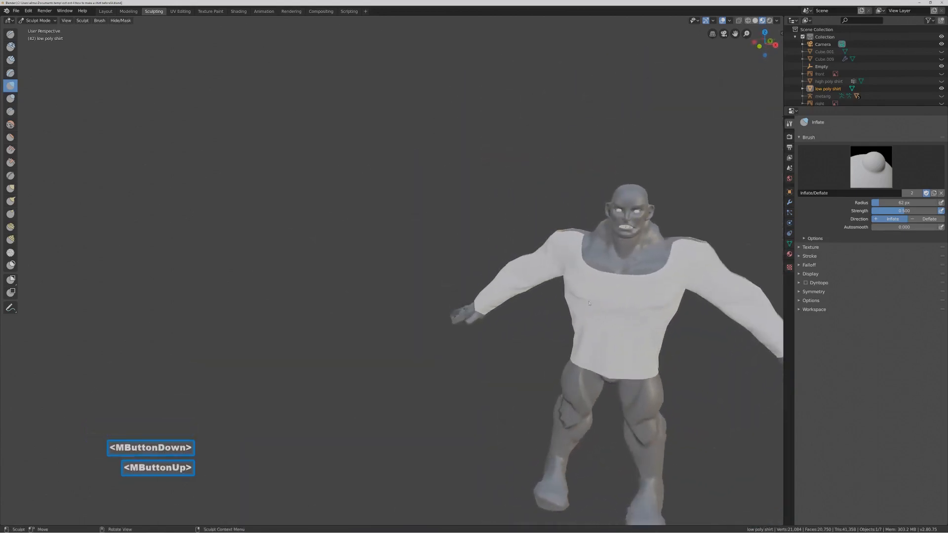
pyautogui.keyDown('shift'); pyautogui.moveTo(648, 292); pyautogui.dragTo(371, 217, button='middle'); pyautogui.keyUp('shift')
pyautogui.moveTo(370, 217)
pyautogui.mouseDown(button='middle')
pyautogui.moveTo(479, 231)
pyautogui.moveTo(584, 220)
pyautogui.mouseUp(button='middle')
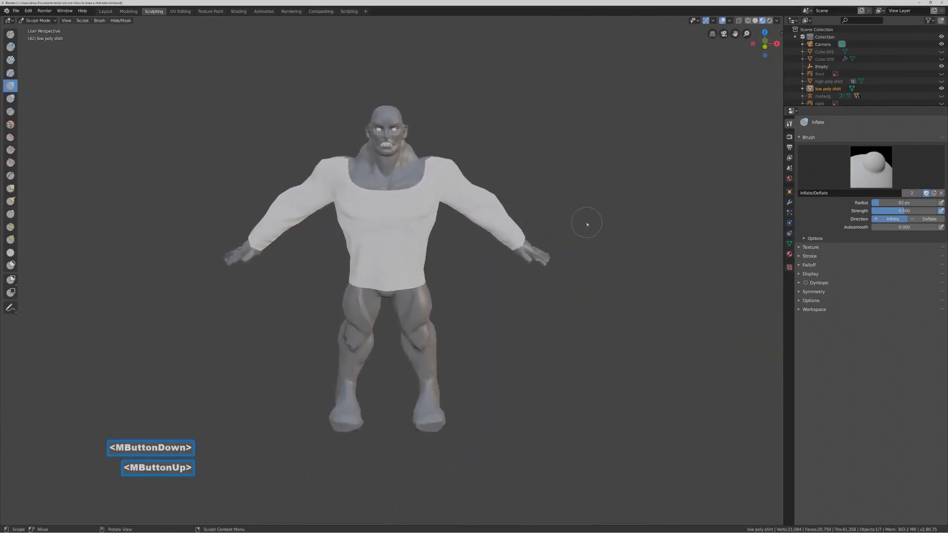
pyautogui.press('Pause')
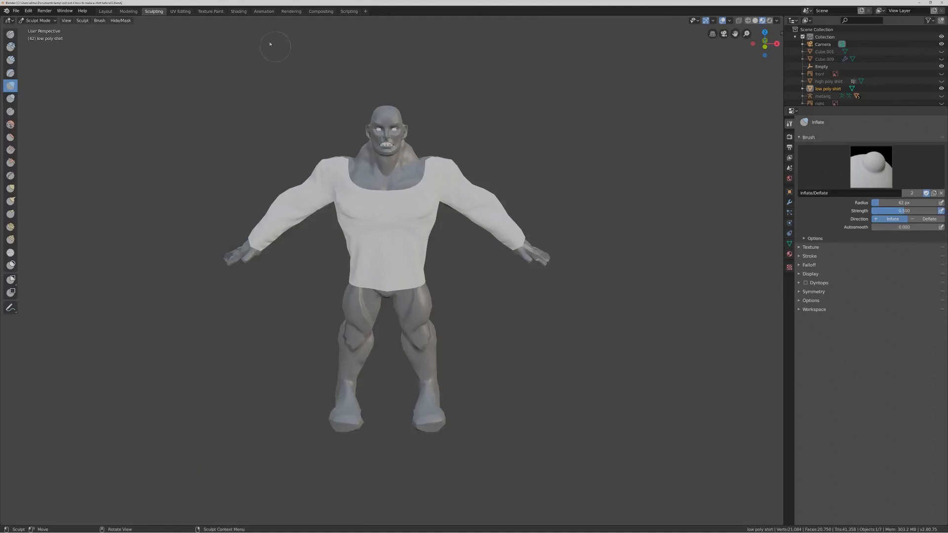
pyautogui.click(239, 11)
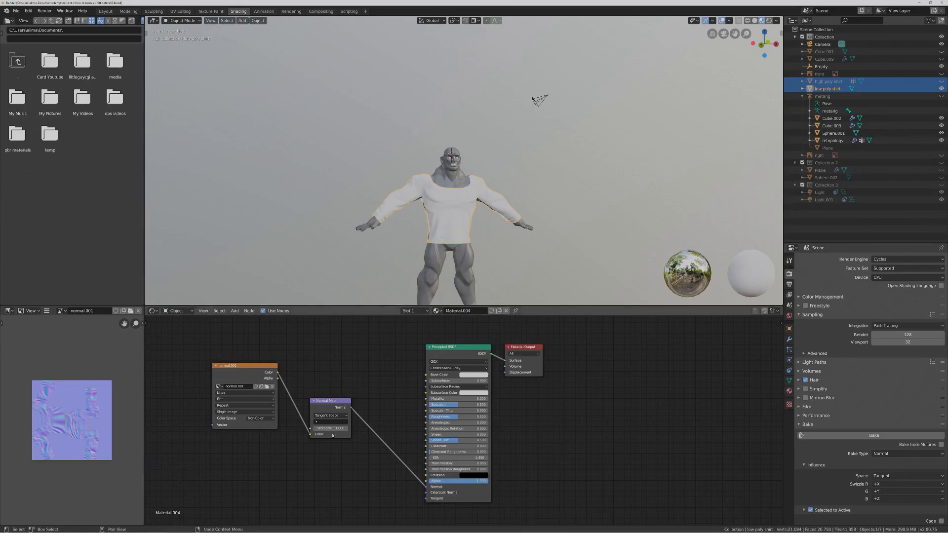
# Raise the Normal Map node's strength and check the folds on the shirt from the front.
pyautogui.click(347, 428)
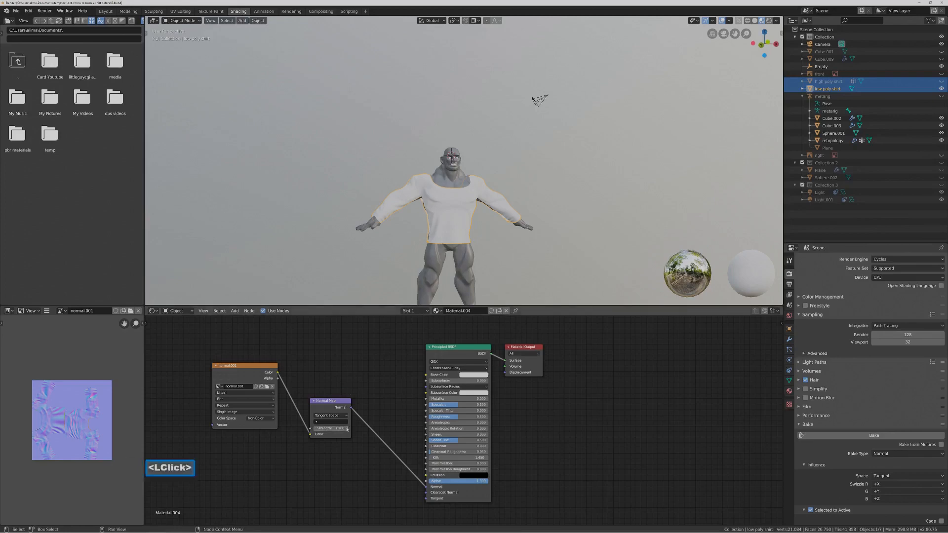
pyautogui.doubleClick(347, 428)
pyautogui.click(348, 429)
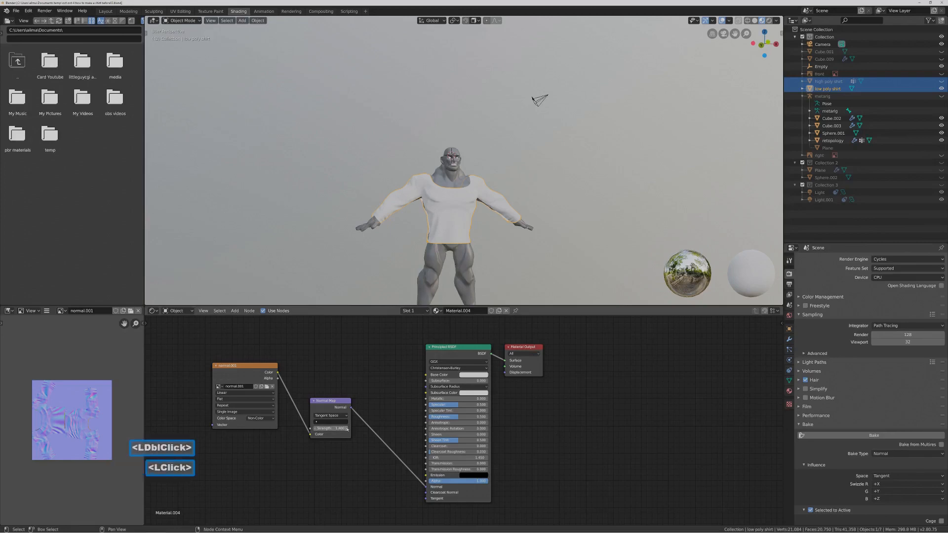
pyautogui.click(347, 429)
pyautogui.moveTo(508, 251); pyautogui.dragTo(483, 282, button='middle')
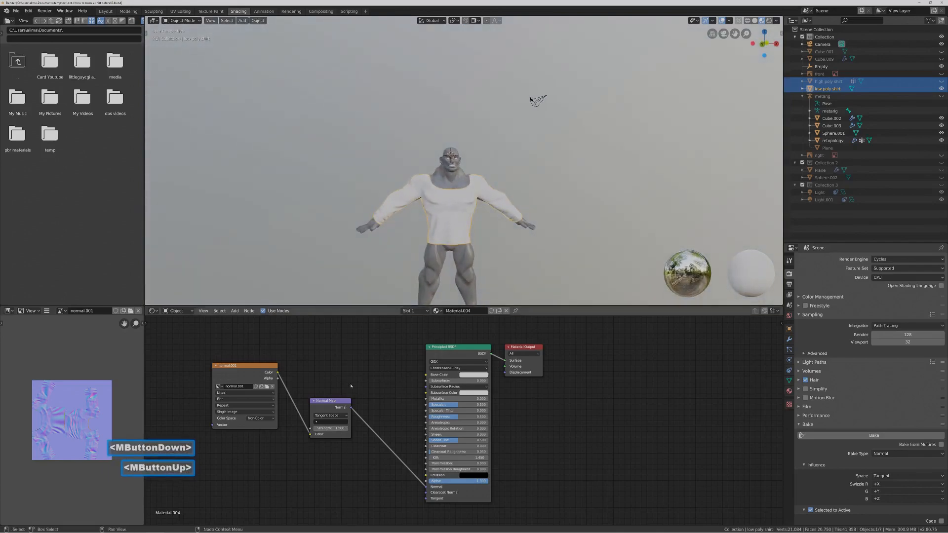
# Move the Normal Map and normal.001 image nodes lower to free space above them in the node graph.
pyautogui.moveTo(342, 401); pyautogui.dragTo(338, 439)
pyautogui.moveTo(273, 368); pyautogui.dragTo(270, 424)
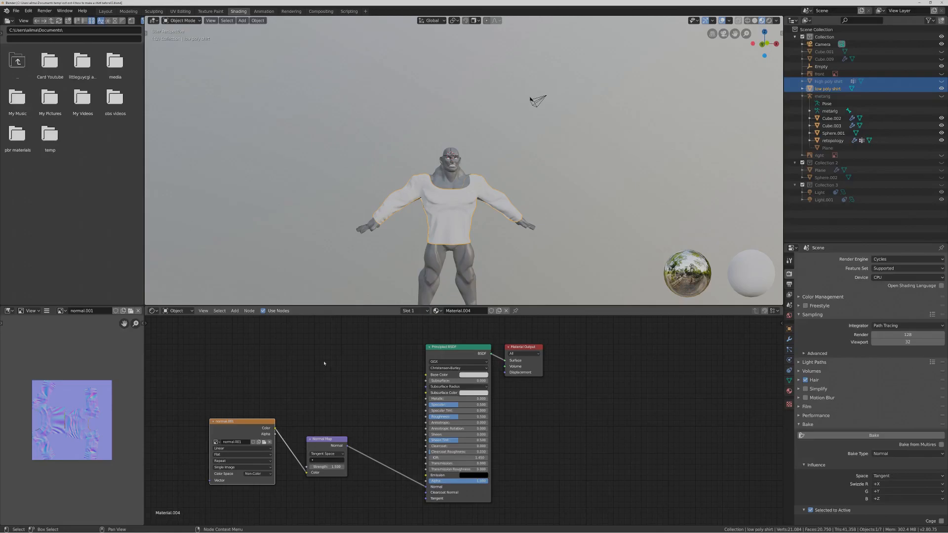
pyautogui.press('Pause')
# Add a Magic Texture node to the shirt's material and place it above the normal.001 image node.
pyautogui.click(235, 311)
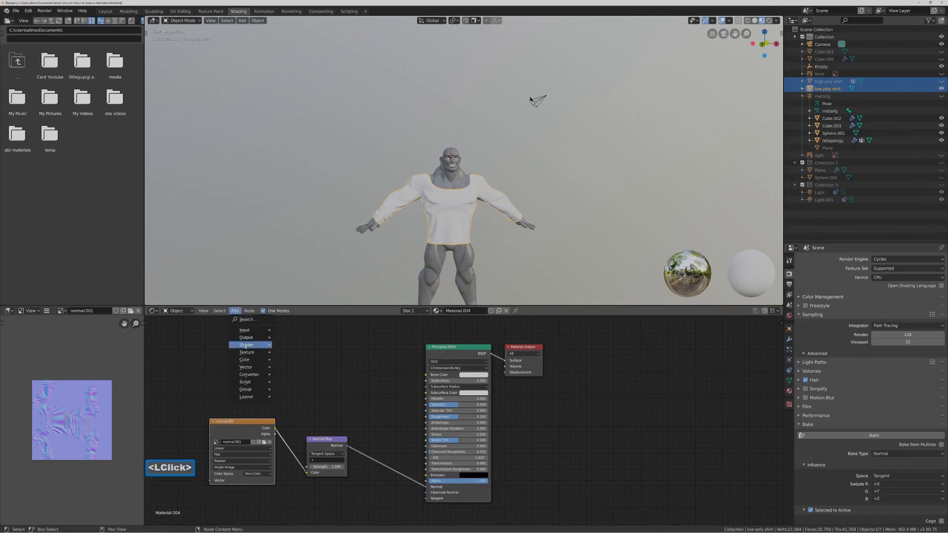
pyautogui.moveTo(249, 360)
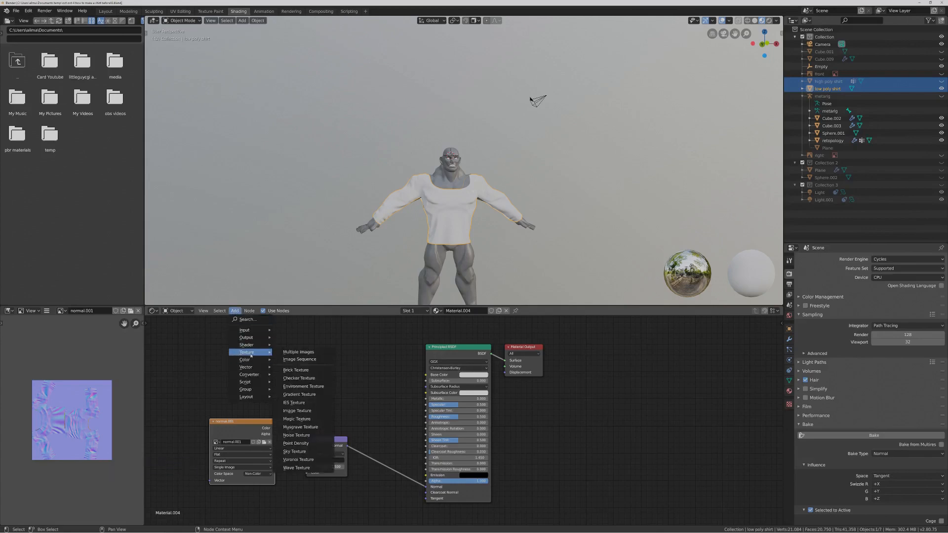
pyautogui.click(307, 418)
pyautogui.click(267, 364)
pyautogui.moveTo(281, 355); pyautogui.dragTo(260, 353)
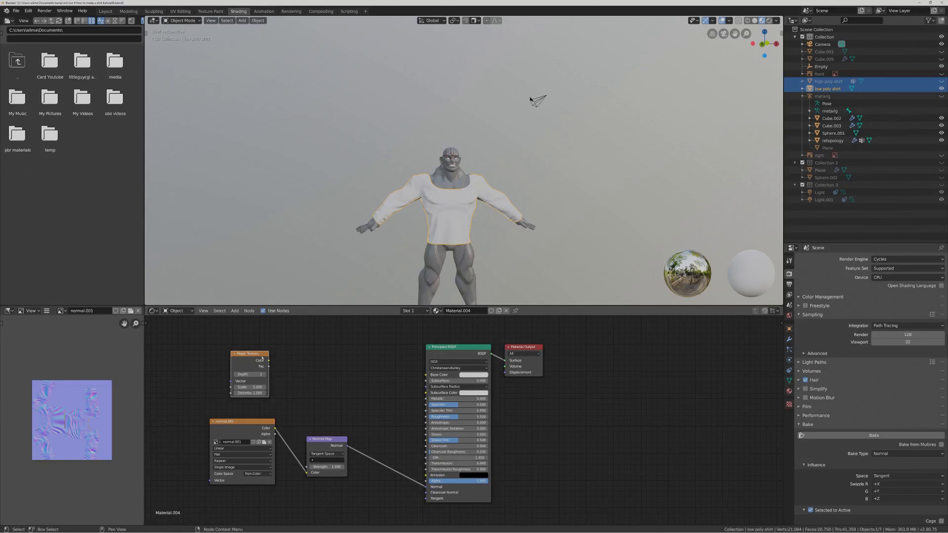
# Add a Bump node beside the Magic Texture and connect the texture's Color output to the Bump's Height input.
pyautogui.click(235, 311)
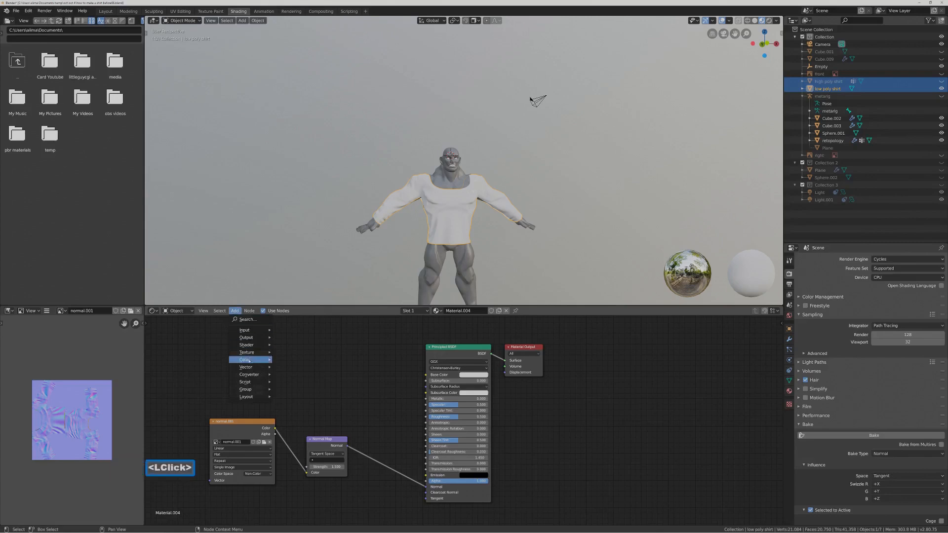
pyautogui.moveTo(262, 367)
pyautogui.click(298, 368)
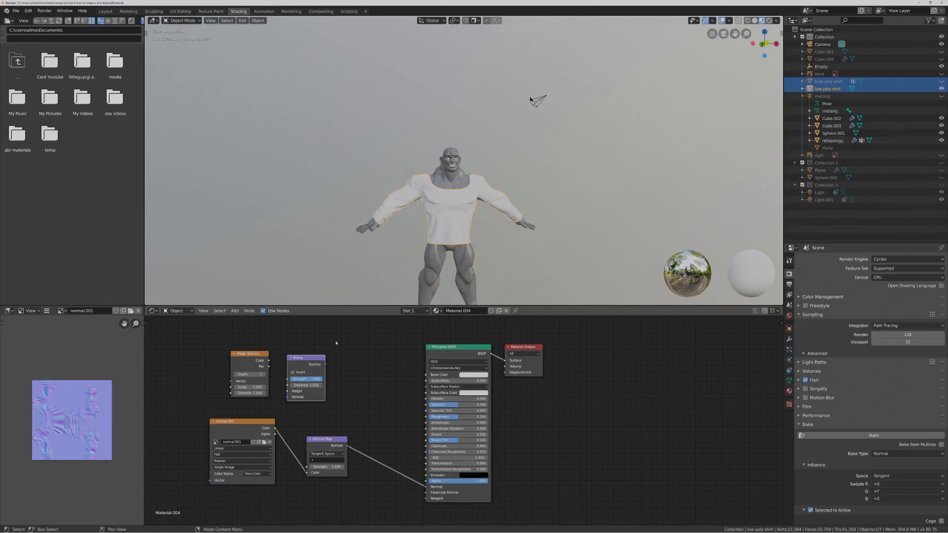
pyautogui.press('Pause')
pyautogui.moveTo(268, 361); pyautogui.dragTo(290, 392)
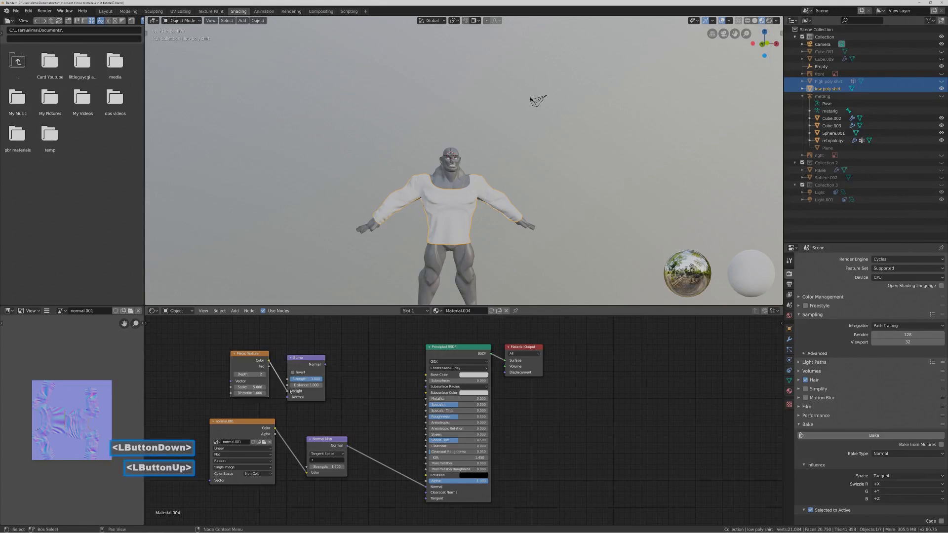
# Attach Texture Coordinate and Mapping nodes to the Magic Texture, then move the normal.001 image node clear of them.
pyautogui.click(265, 356)
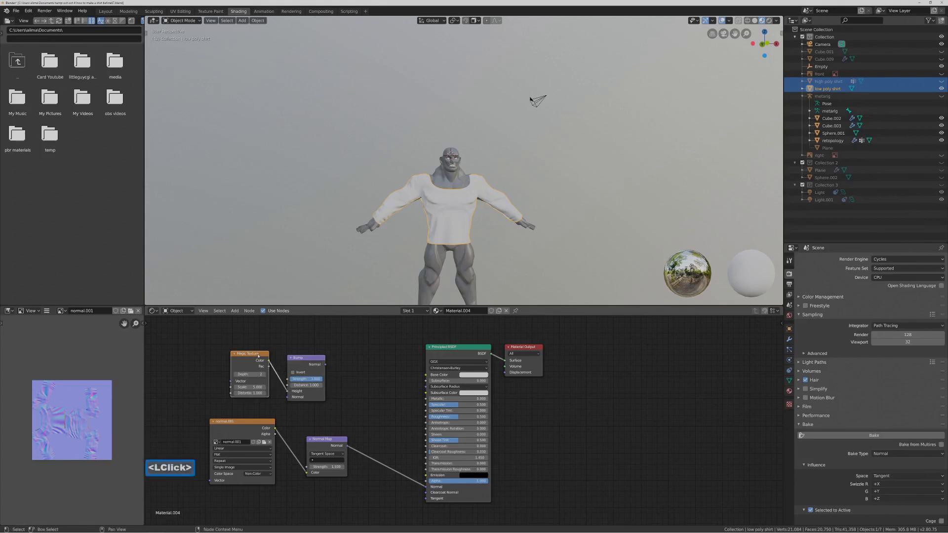
pyautogui.press('ctrl')
pyautogui.press('shift')
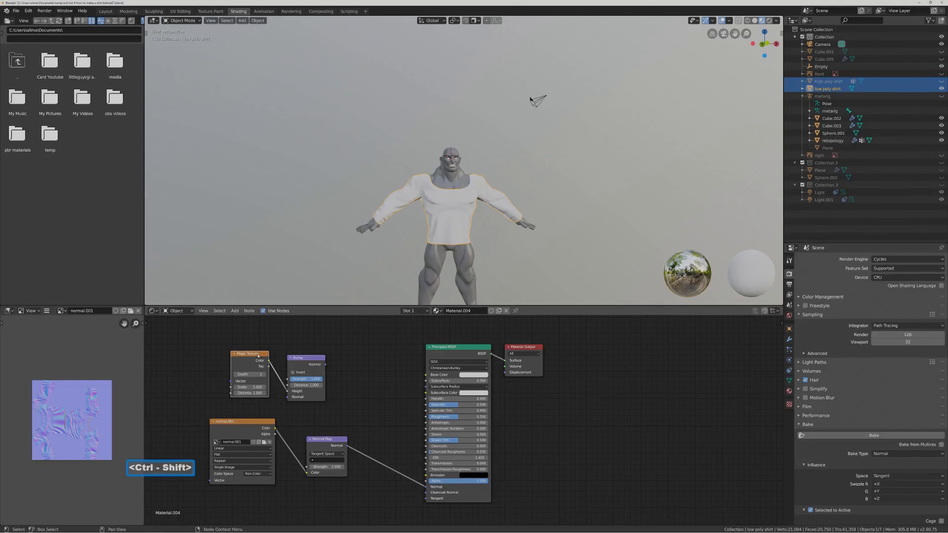
pyautogui.press('ctrl')
pyautogui.hotkey('ctrl', 't')
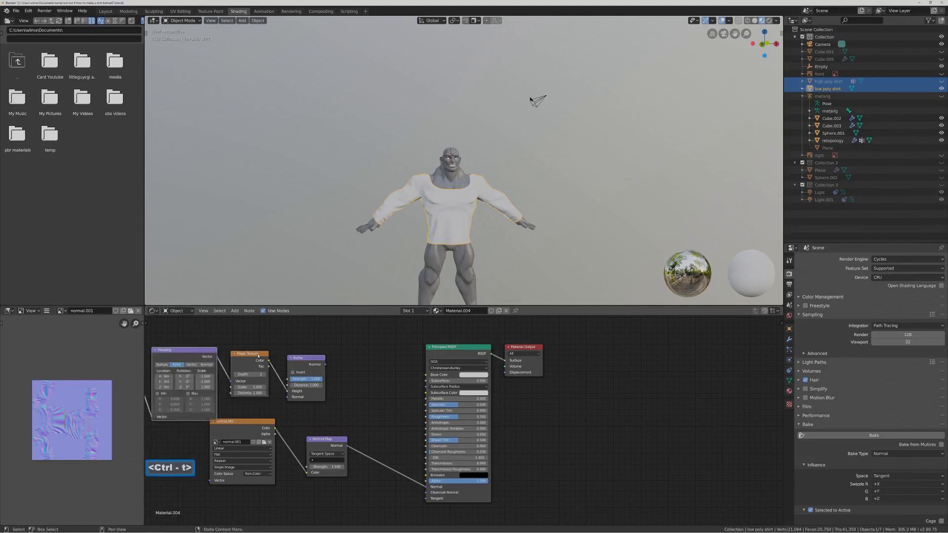
pyautogui.moveTo(203, 348); pyautogui.dragTo(256, 343, button='middle')
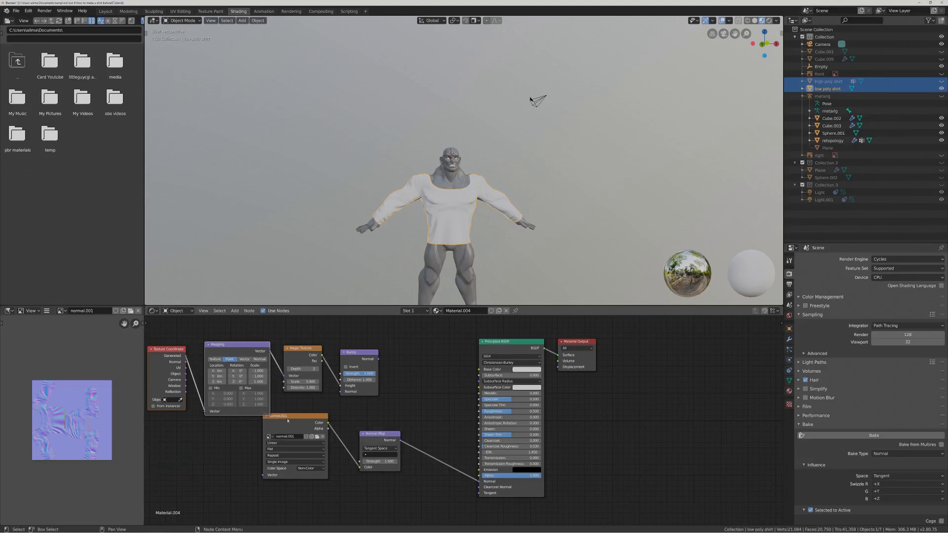
pyautogui.moveTo(288, 420); pyautogui.dragTo(270, 445)
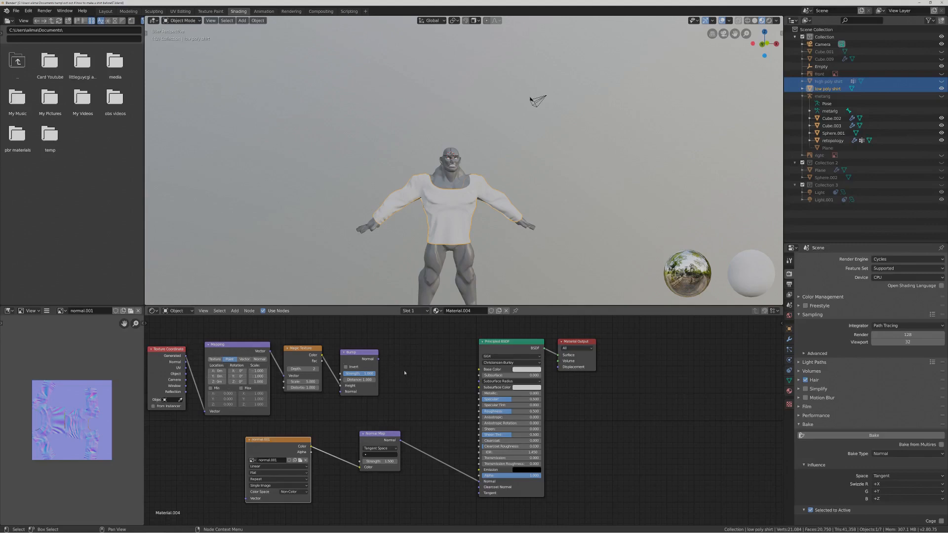
# Preview the Magic Texture alone on the shirt through a Viewer node.
pyautogui.click(317, 349)
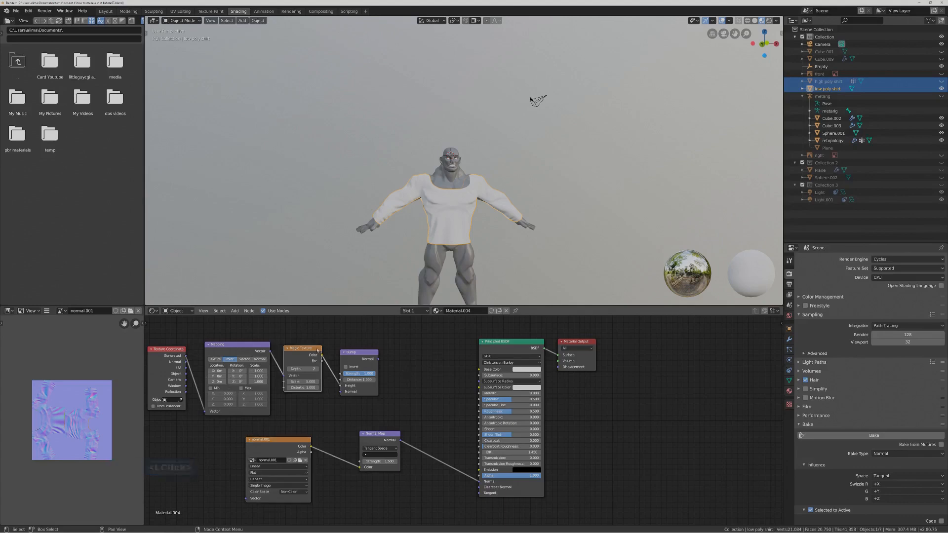
pyautogui.press('ctrl')
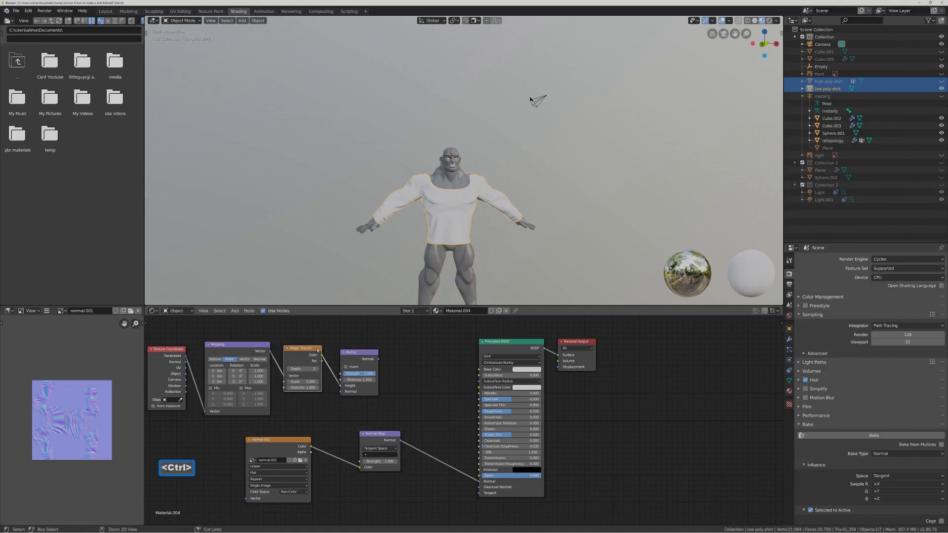
pyautogui.press('shift')
pyautogui.keyDown('ctrl'); pyautogui.keyDown('shift'); pyautogui.click(317, 350); pyautogui.keyUp('shift'); pyautogui.keyUp('ctrl')
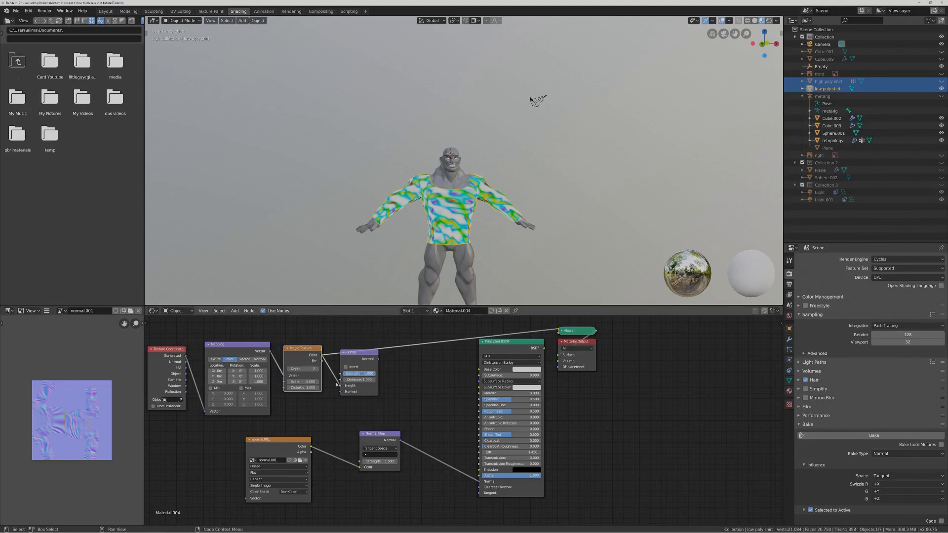
# Increase the Magic Texture's scale to about 75.8 and check the finer pattern across the shirt.
pyautogui.moveTo(306, 382); pyautogui.dragTo(366, 381)
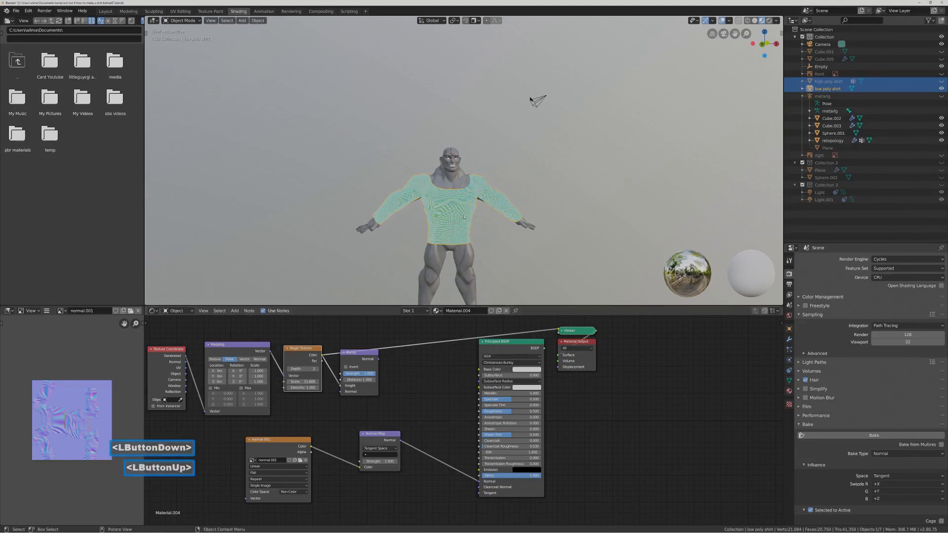
pyautogui.moveTo(302, 382); pyautogui.dragTo(306, 381)
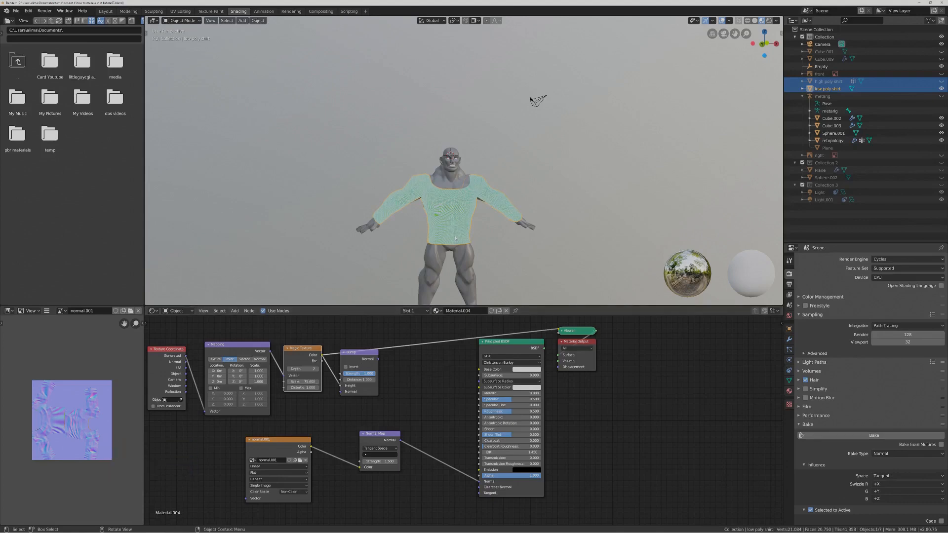
pyautogui.scroll(3, 455, 238)
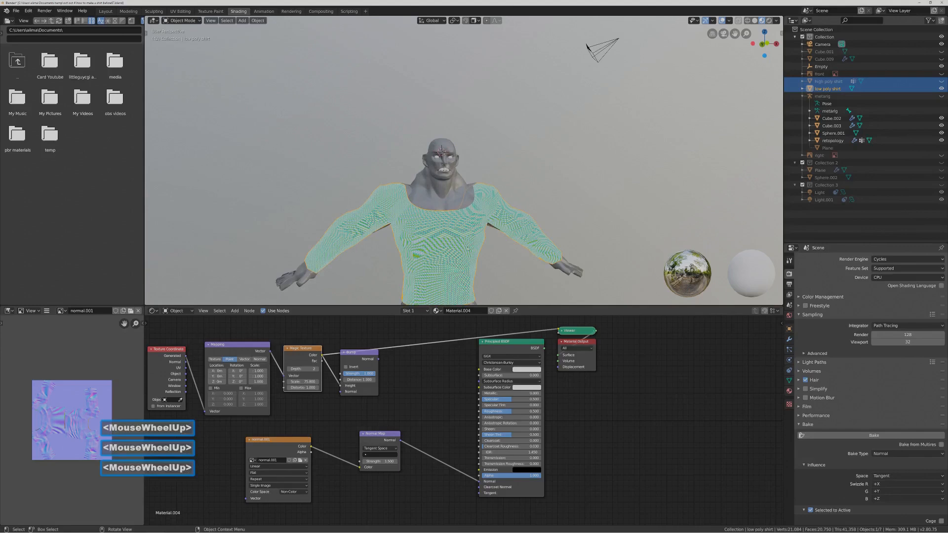
pyautogui.keyDown('shift'); pyautogui.moveTo(468, 249); pyautogui.dragTo(483, 179, button='middle'); pyautogui.keyUp('shift')
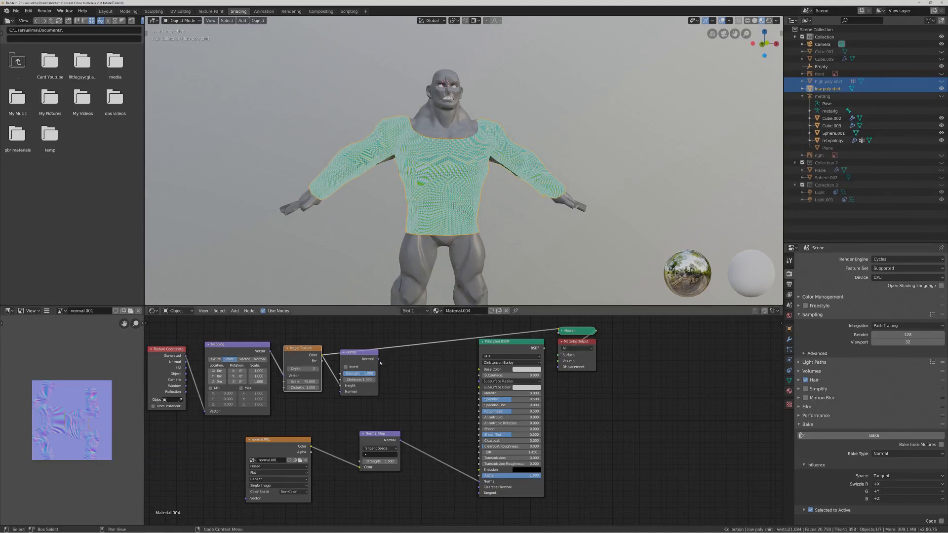
# Feed the Normal Map into the Bump node's Normal input and the Bump output into the Principled BSDF's Normal input.
pyautogui.moveTo(379, 360); pyautogui.dragTo(414, 399)
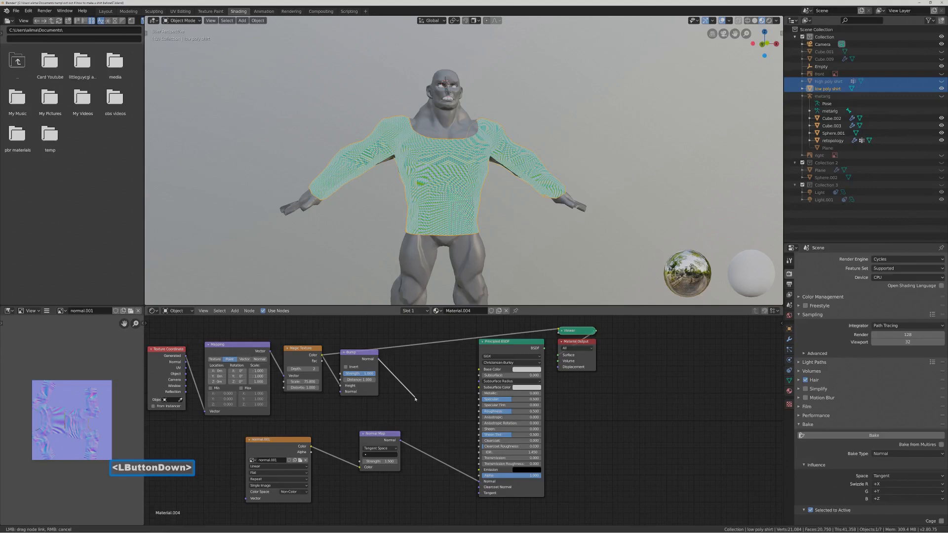
pyautogui.moveTo(415, 399); pyautogui.dragTo(415, 399)
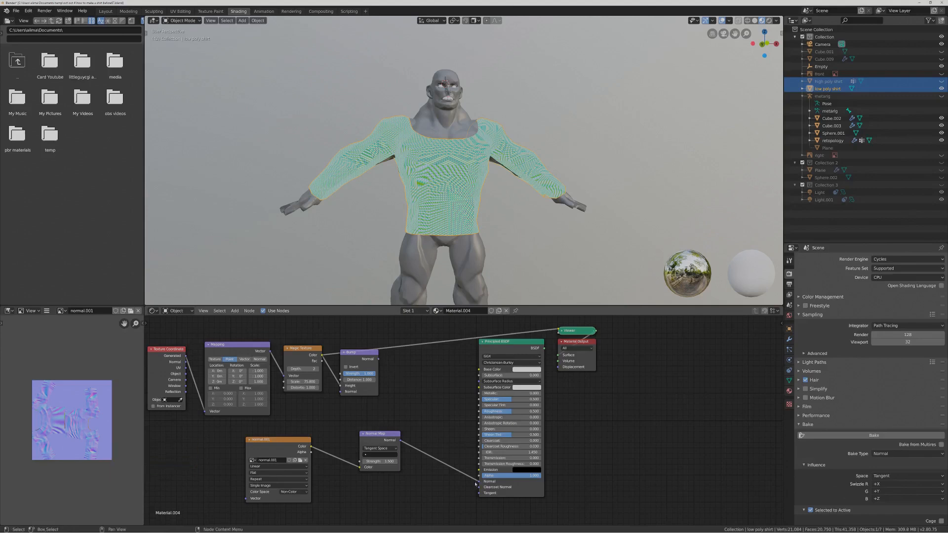
pyautogui.moveTo(479, 482); pyautogui.dragTo(442, 423)
pyautogui.moveTo(379, 361); pyautogui.dragTo(479, 485)
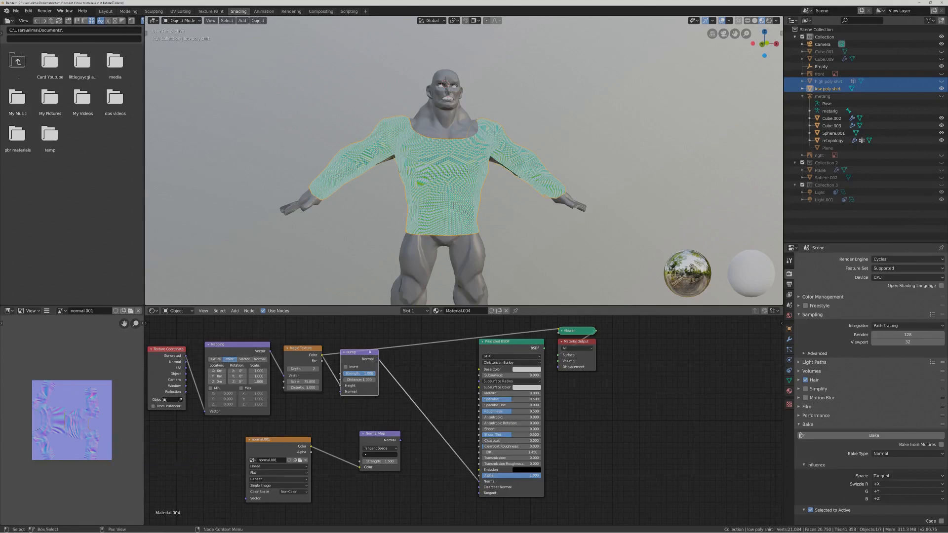
pyautogui.moveTo(370, 353); pyautogui.dragTo(390, 371)
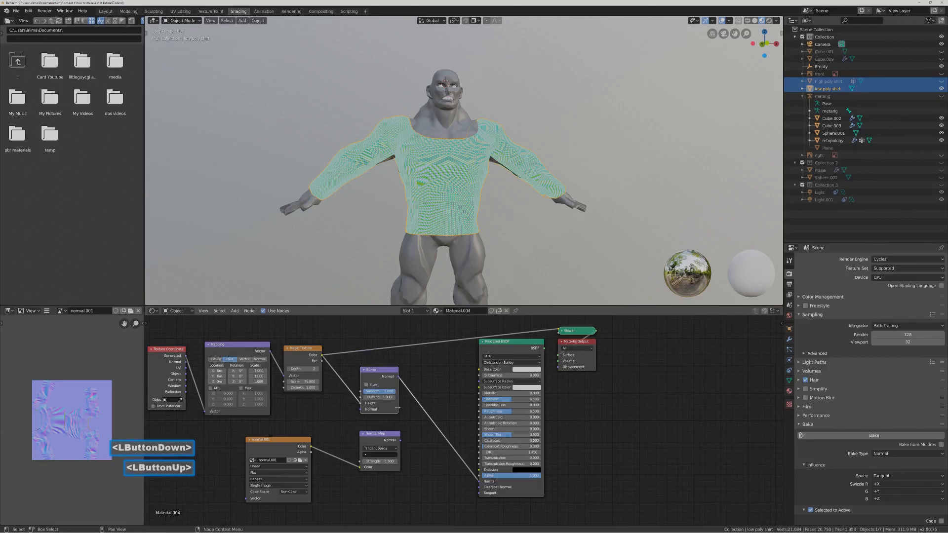
pyautogui.moveTo(392, 435); pyautogui.dragTo(362, 411)
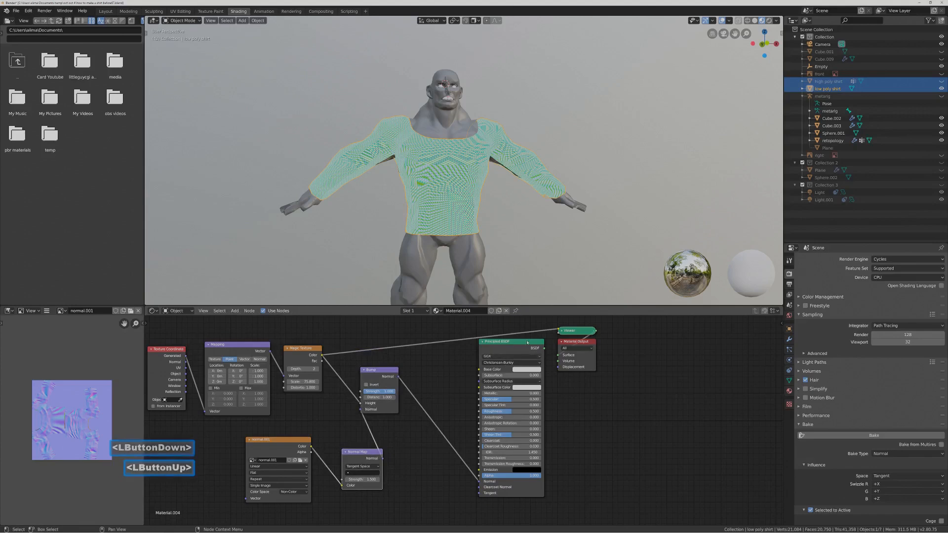
# Route the Principled BSDF back to the material output and set the Bump strength to 0.08.
pyautogui.hotkey('ctrl', 'shift')
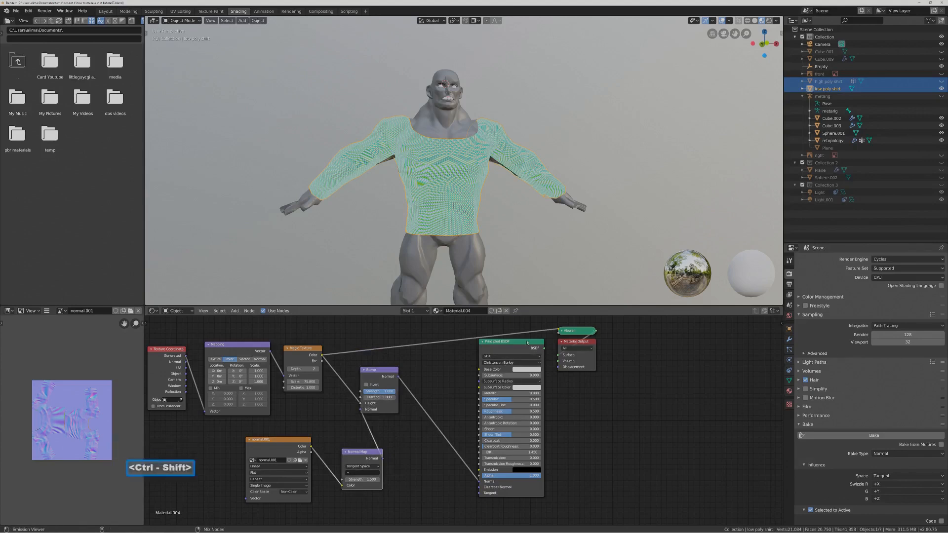
pyautogui.keyDown('ctrl'); pyautogui.keyDown('shift'); pyautogui.click(528, 342); pyautogui.keyUp('shift'); pyautogui.keyUp('ctrl')
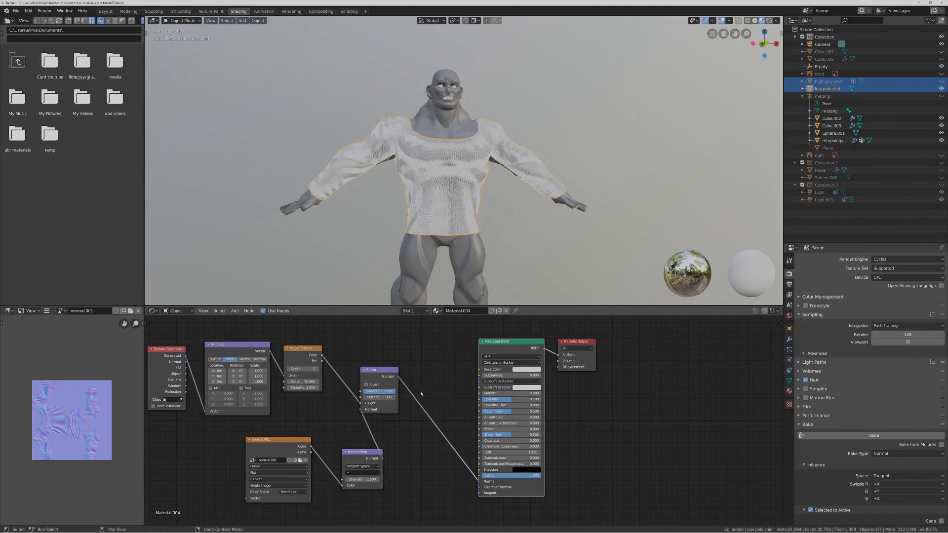
pyautogui.click(386, 392)
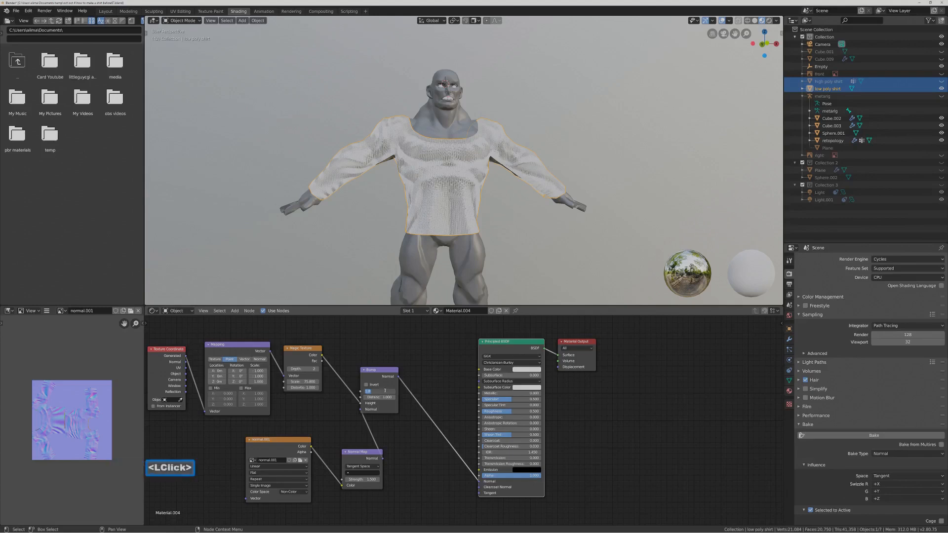
pyautogui.press('BackSpace')
pyautogui.write('0.08')
pyautogui.press('Return')
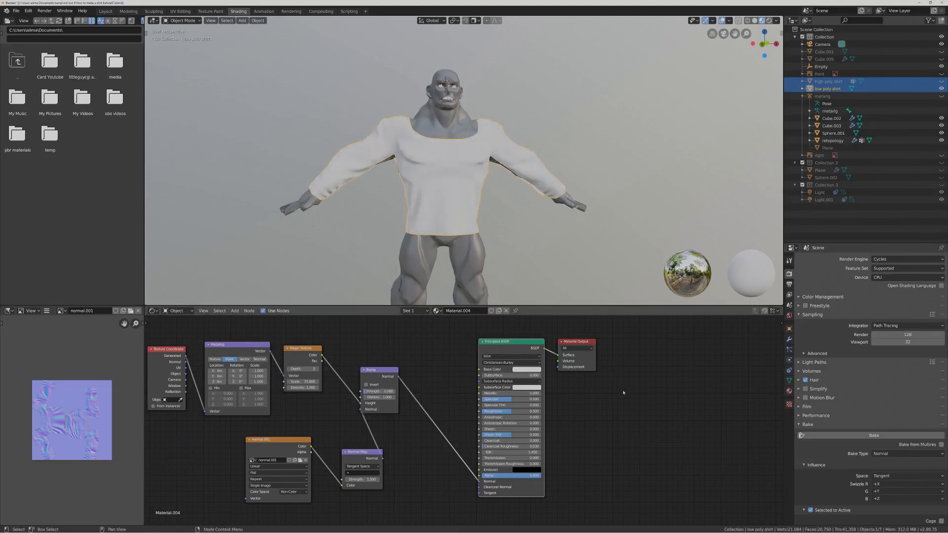
# Save the file and inspect the fabric bump on the shirt's chest up close from slightly different angles.
pyautogui.hotkey('ctrl', 'alt', 's')
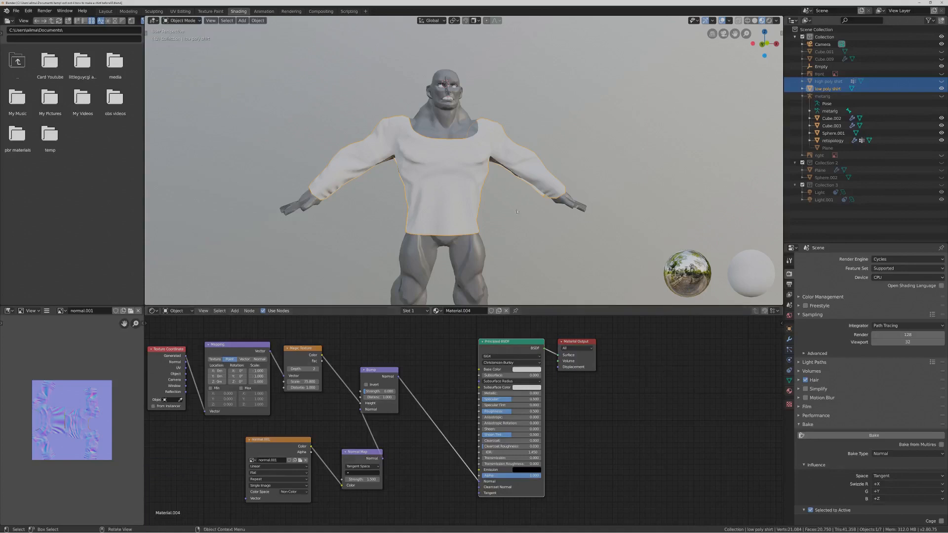
pyautogui.scroll(4, 518, 211)
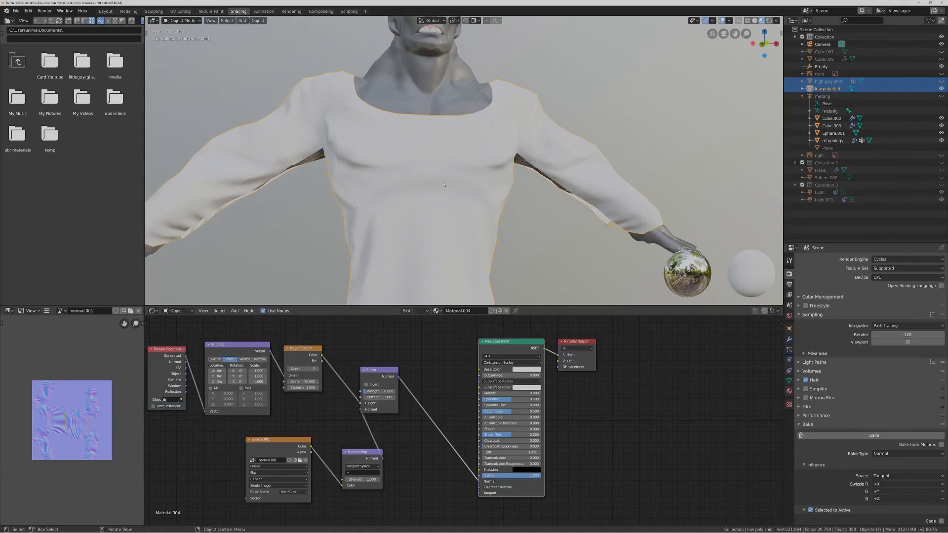
pyautogui.moveTo(443, 186); pyautogui.dragTo(443, 188, button='middle')
pyautogui.moveTo(463, 182)
pyautogui.mouseDown(button='middle')
pyautogui.moveTo(421, 192)
pyautogui.moveTo(452, 193)
pyautogui.mouseUp(button='middle')
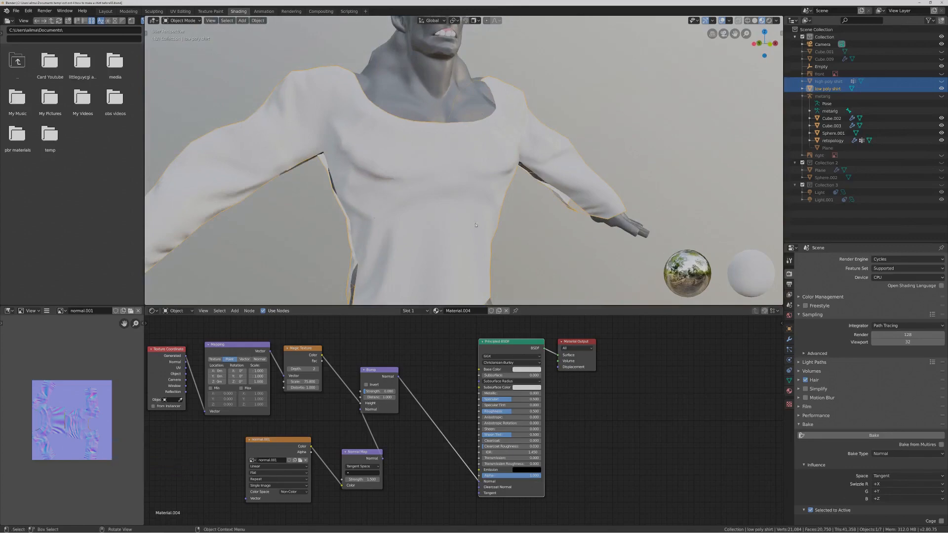
pyautogui.moveTo(479, 215); pyautogui.dragTo(478, 214, button='middle')
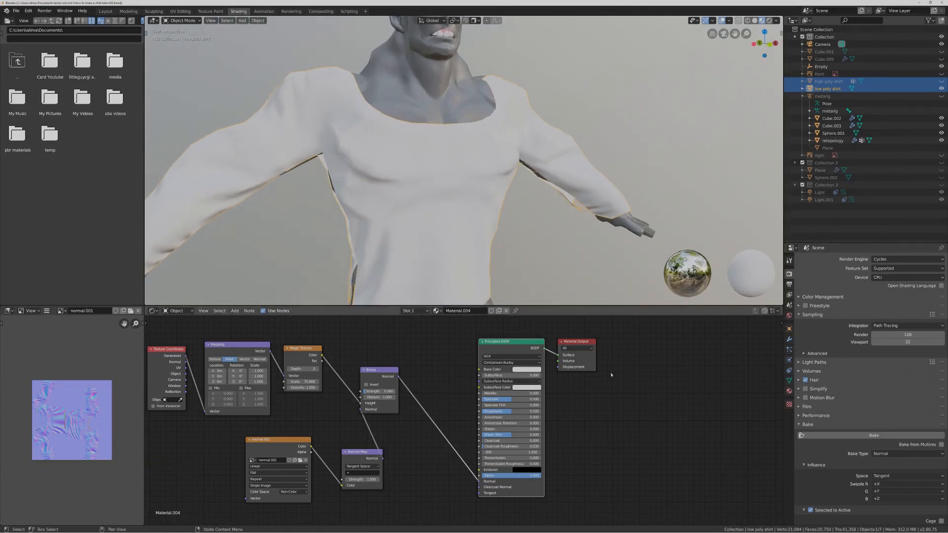
# Add a second material slot to the low poly shirt and create a new material in it.
pyautogui.scroll(-2, 612, 389)
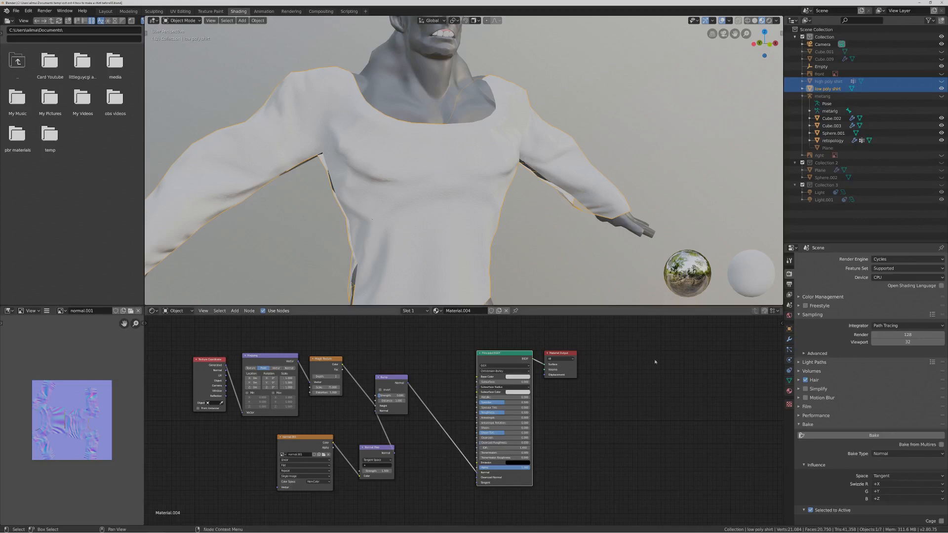
pyautogui.click(790, 392)
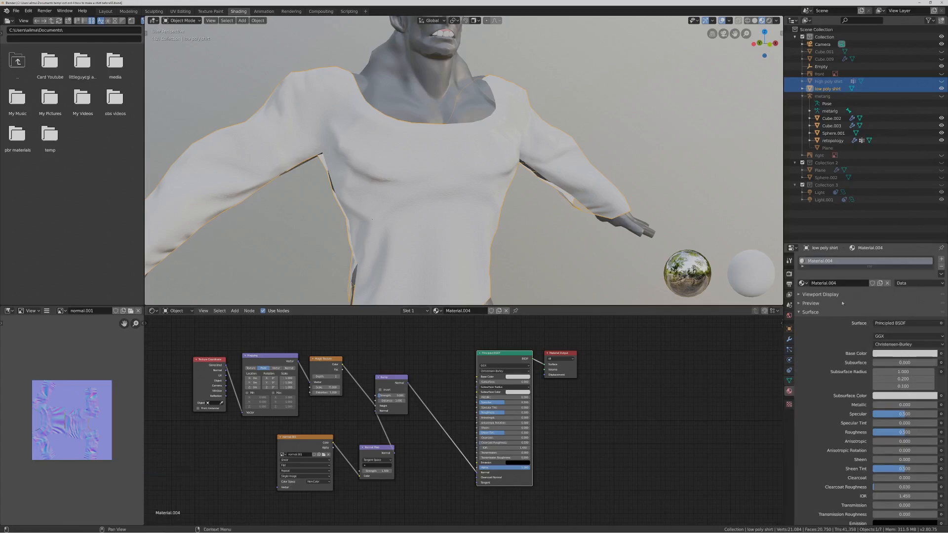
pyautogui.click(943, 259)
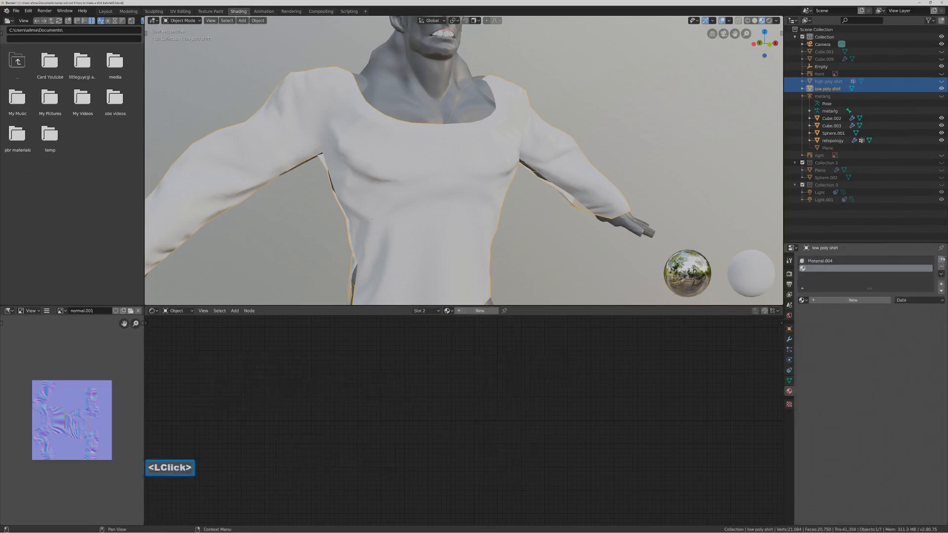
pyautogui.click(873, 300)
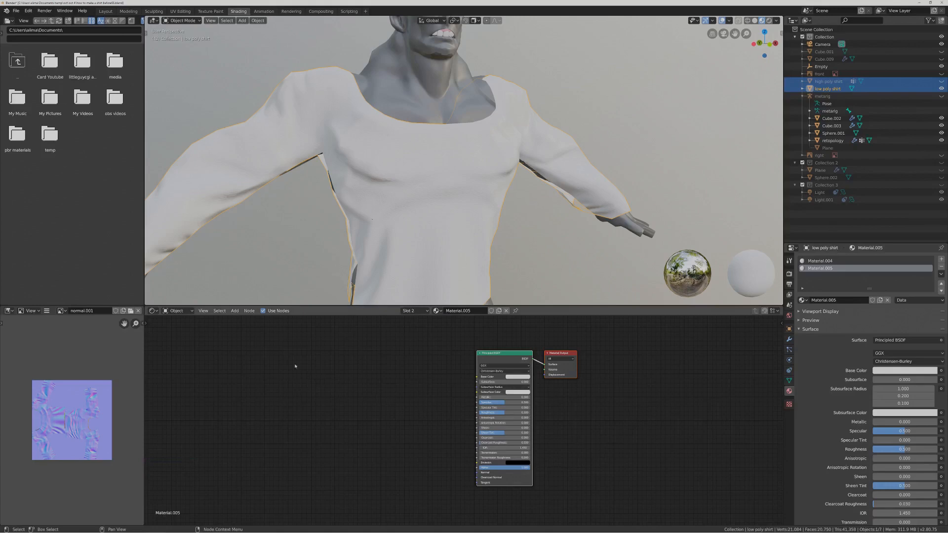
# Add a Noise Texture node and a Bump node to the new material, placing the Bump between the noise and the Principled BSDF.
pyautogui.click(236, 311)
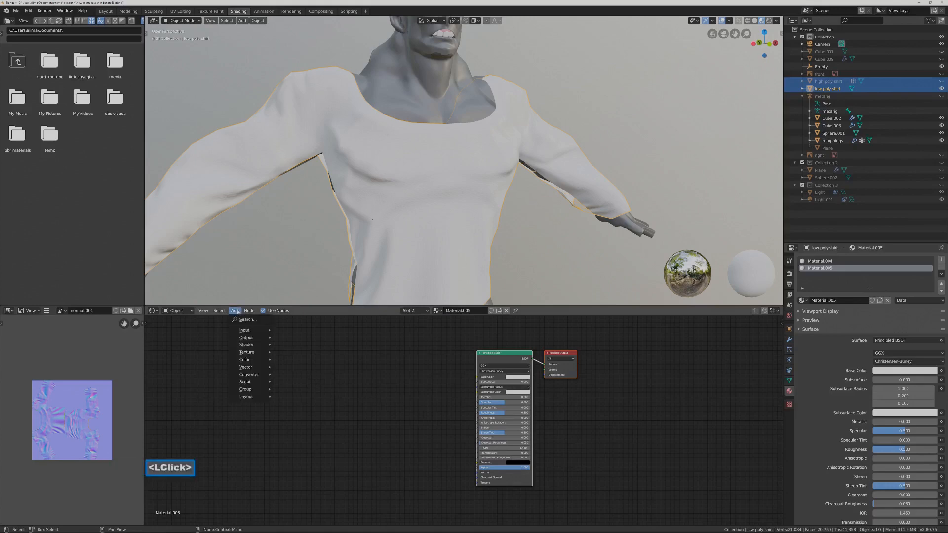
pyautogui.moveTo(241, 331)
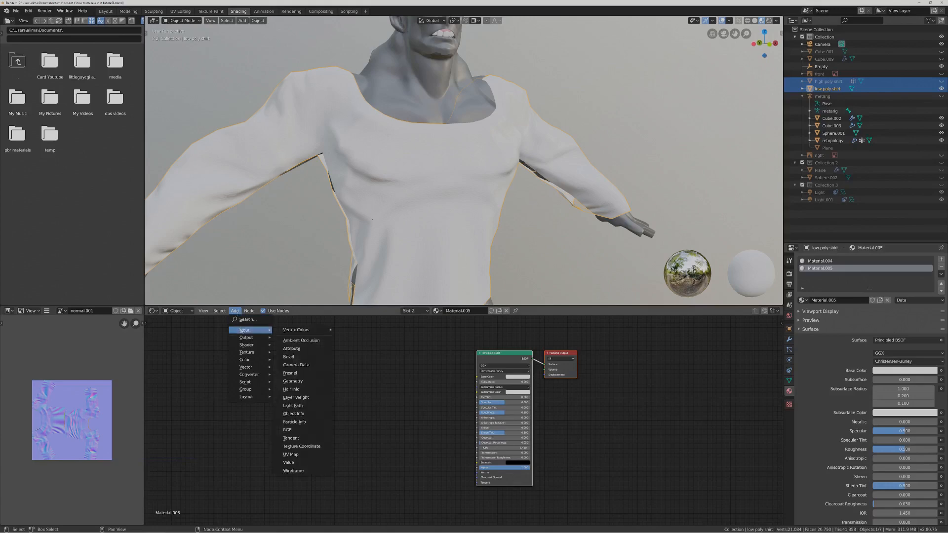
pyautogui.moveTo(243, 356)
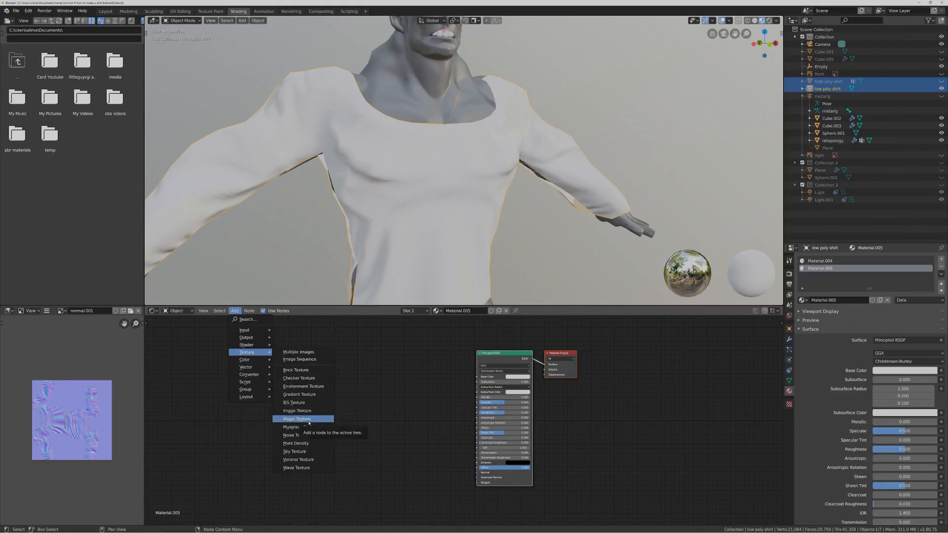
pyautogui.click(294, 435)
pyautogui.click(243, 408)
pyautogui.click(235, 311)
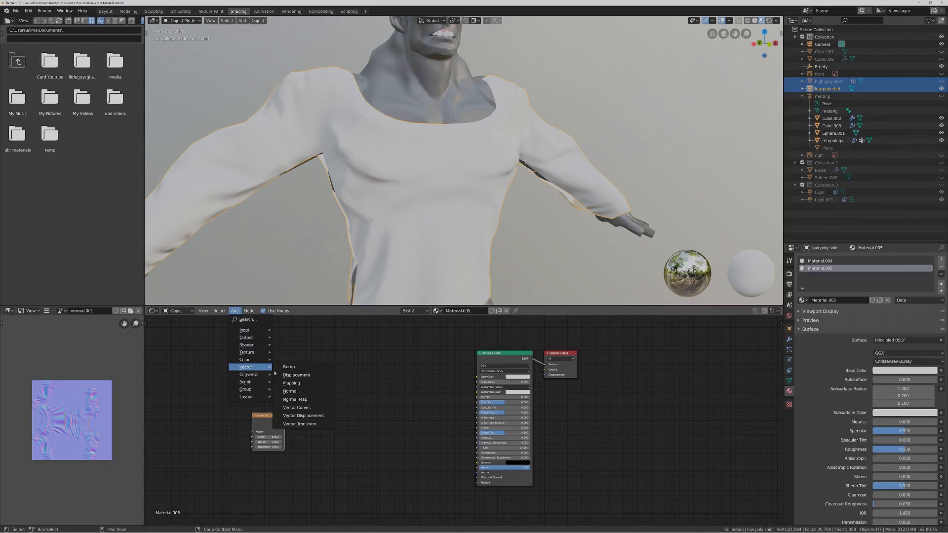
pyautogui.click(291, 367)
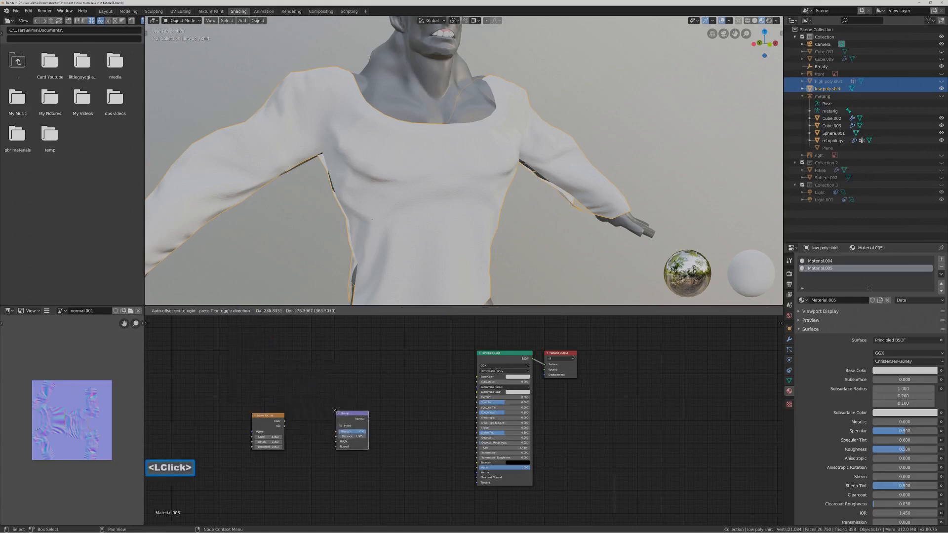
pyautogui.click(336, 418)
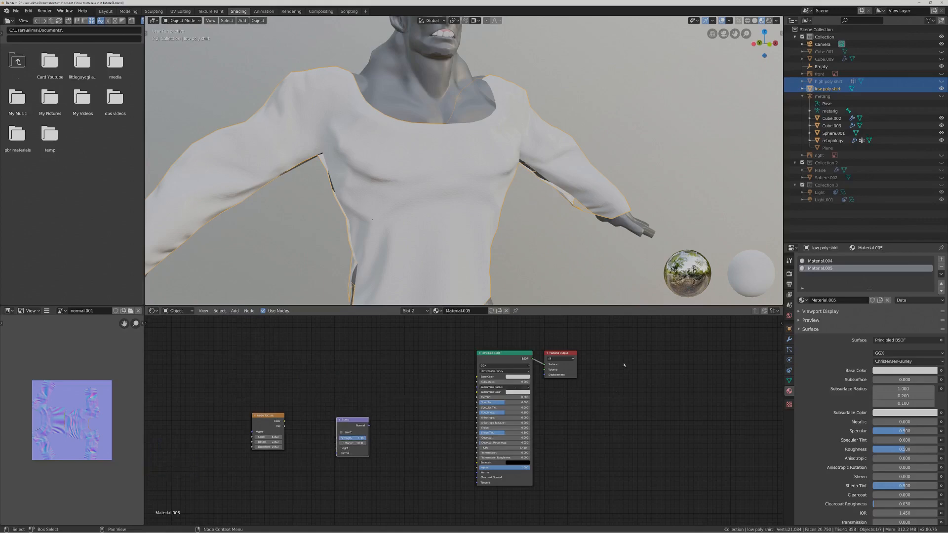
# Add Mapping and Texture Coordinate nodes to the Noise Texture and feed its output into the Bump node's Height input.
pyautogui.press('Pause')
pyautogui.click(269, 419)
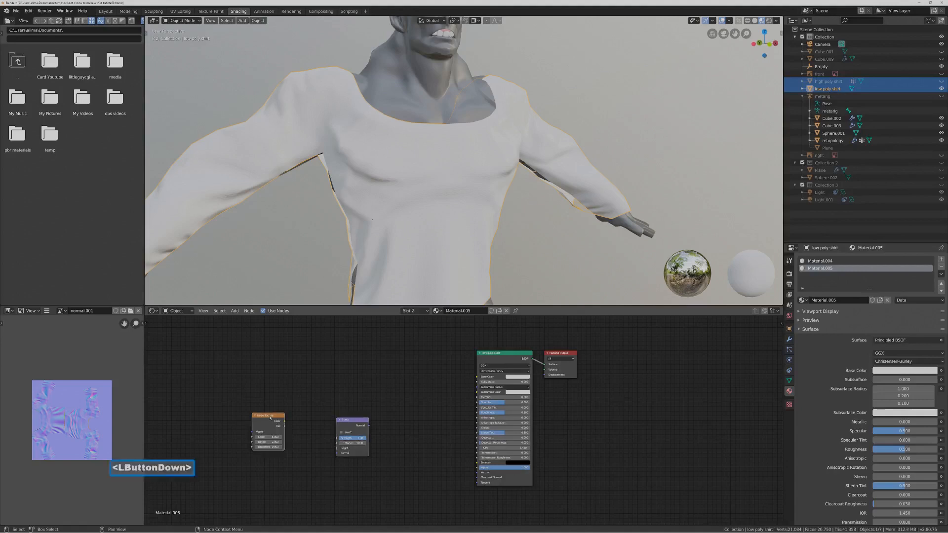
pyautogui.press('ctrl')
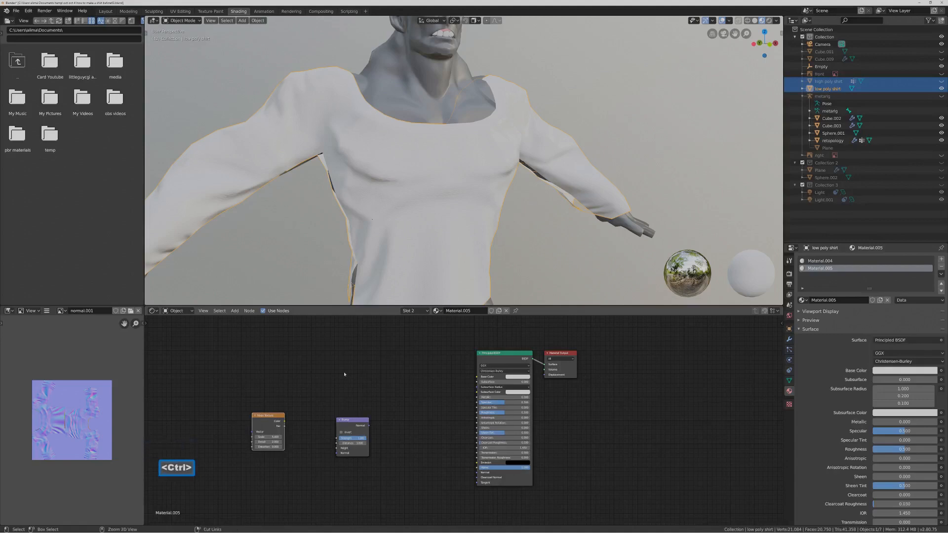
pyautogui.hotkey('ctrl', 't')
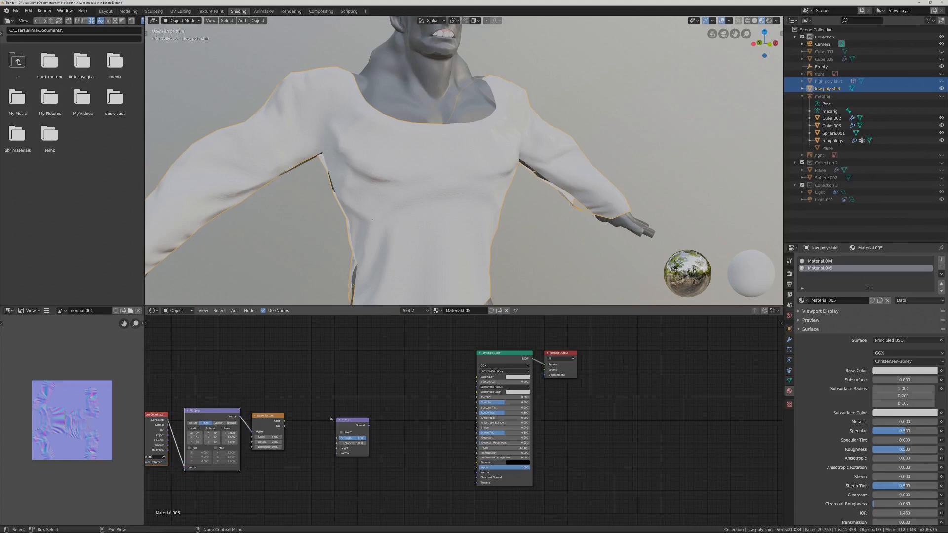
pyautogui.moveTo(285, 423); pyautogui.dragTo(337, 451)
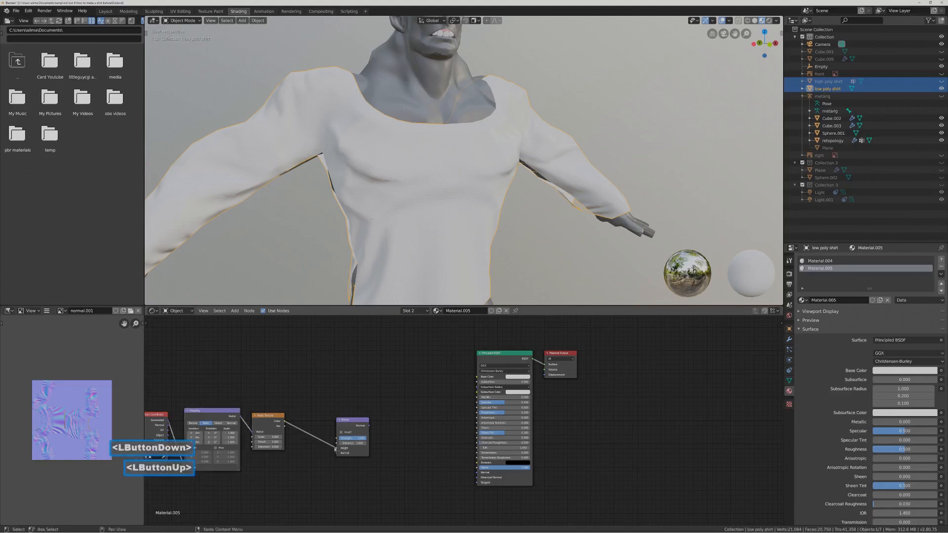
# Route the Noise Texture through a Viewer to preview it unshaded, with the whole shirt in view.
pyautogui.keyDown('ctrl'); pyautogui.keyDown('shift'); pyautogui.click(272, 417); pyautogui.keyUp('shift'); pyautogui.keyUp('ctrl')
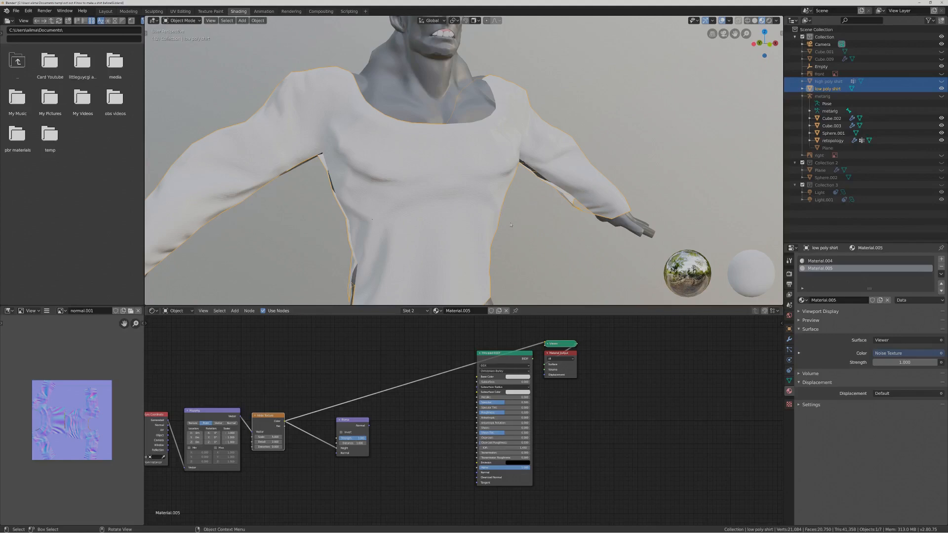
pyautogui.scroll(-2, 511, 225)
pyautogui.moveTo(511, 225); pyautogui.dragTo(500, 223, button='middle')
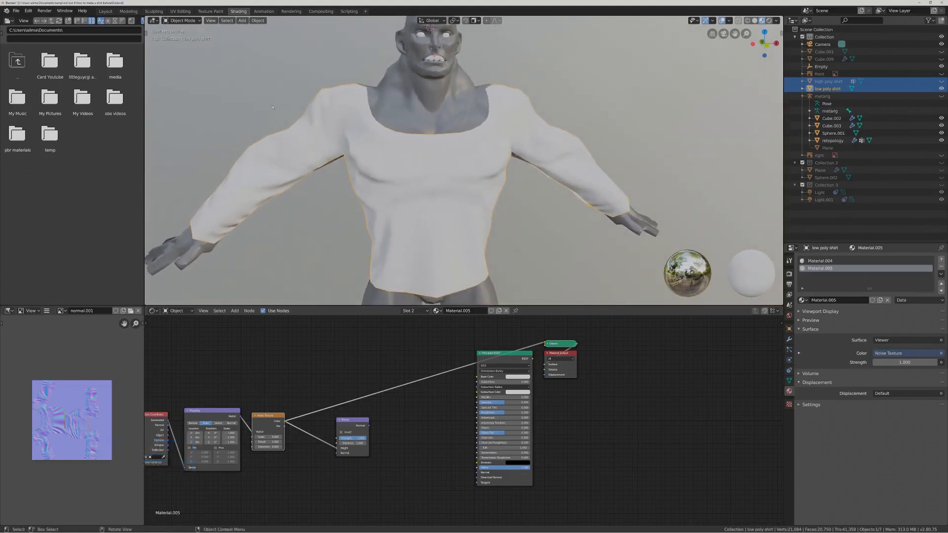
# Enter Edit Mode on the shirt and circle-select the faces across the front of the torso, leaving the sleeves out.
pyautogui.click(183, 20)
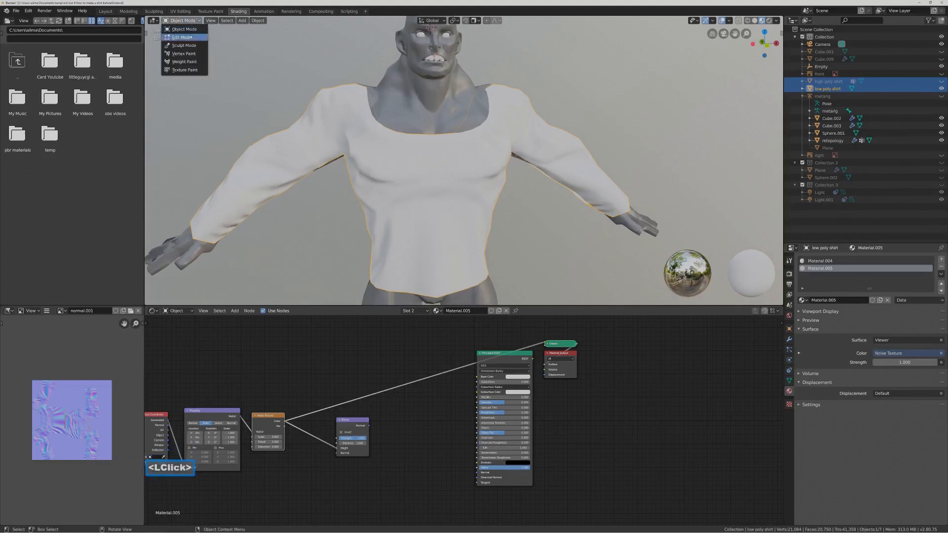
pyautogui.click(190, 37)
pyautogui.moveTo(336, 111); pyautogui.dragTo(357, 122, button='middle')
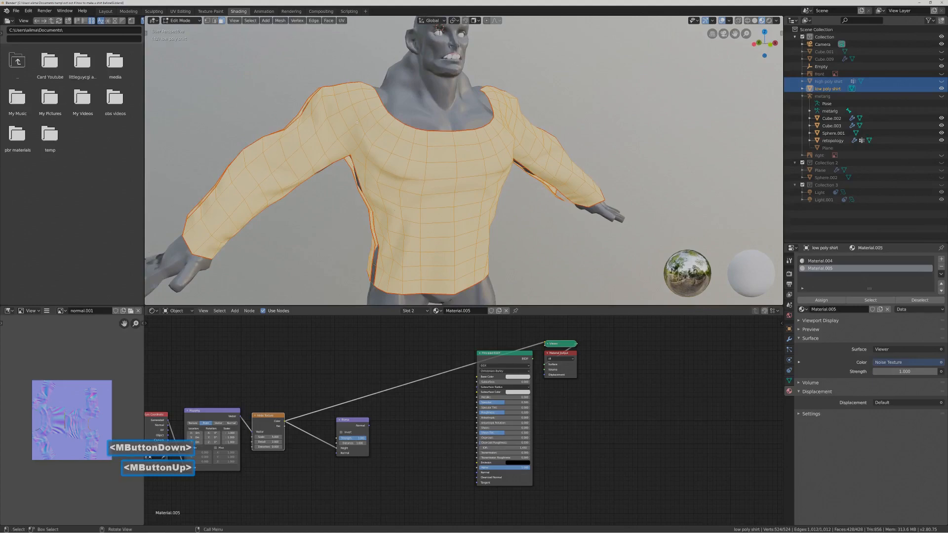
pyautogui.click(385, 116)
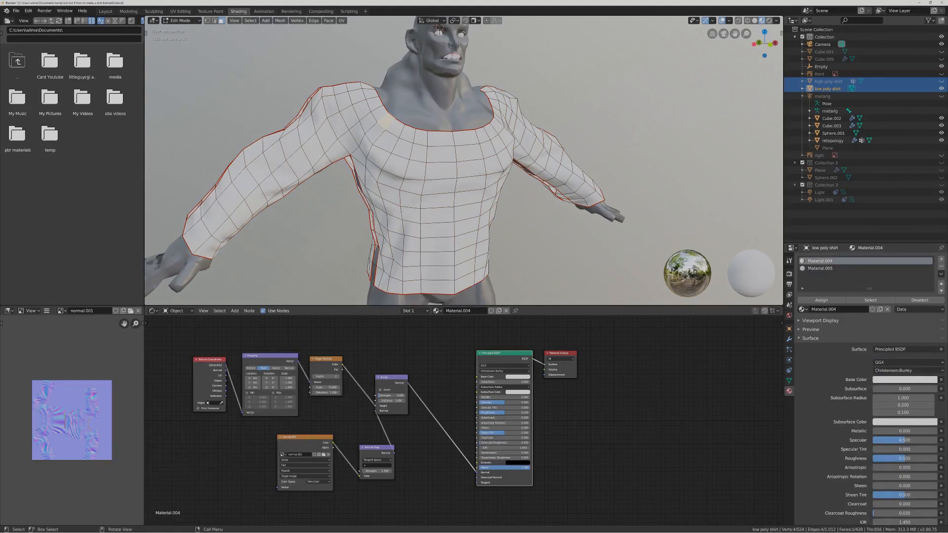
pyautogui.press('c')
pyautogui.scroll(-7, 395, 153)
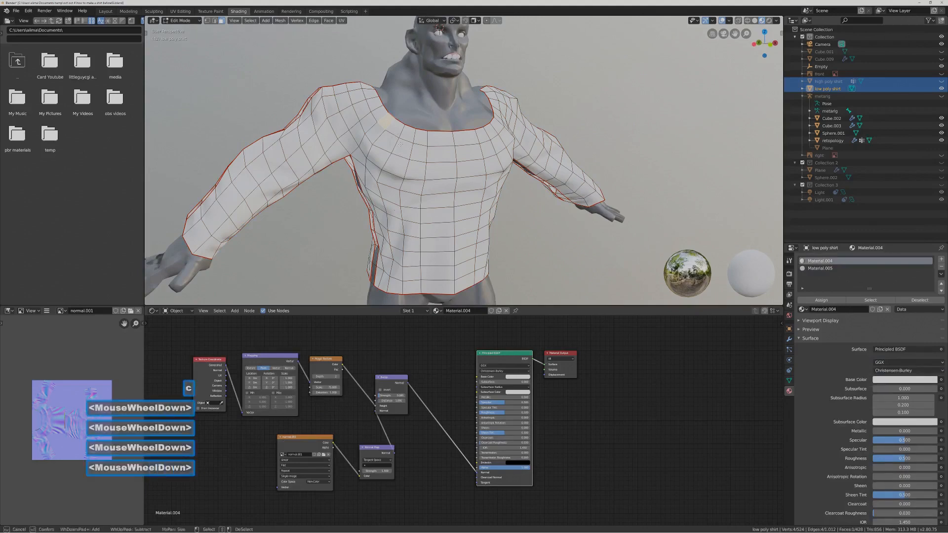
pyautogui.click(395, 153)
pyautogui.moveTo(390, 177)
pyautogui.mouseDown()
pyautogui.moveTo(380, 155)
pyautogui.moveTo(435, 207)
pyautogui.moveTo(430, 274)
pyautogui.moveTo(409, 243)
pyautogui.moveTo(388, 258)
pyautogui.moveTo(393, 271)
pyautogui.mouseUp()
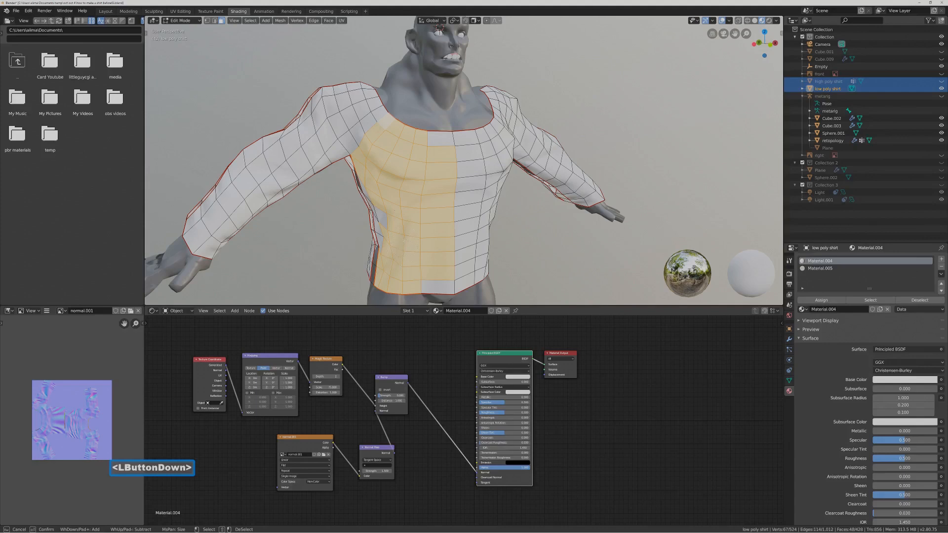
pyautogui.moveTo(396, 221); pyautogui.dragTo(388, 197)
pyautogui.moveTo(462, 158)
pyautogui.mouseDown()
pyautogui.moveTo(467, 136)
pyautogui.moveTo(477, 217)
pyautogui.moveTo(466, 269)
pyautogui.moveTo(439, 270)
pyautogui.moveTo(482, 254)
pyautogui.moveTo(467, 282)
pyautogui.moveTo(494, 208)
pyautogui.mouseUp()
pyautogui.rightClick(494, 207)
# Add the remaining front faces along the character's left chest, waist and side to the selection.
pyautogui.moveTo(494, 208); pyautogui.dragTo(503, 234, button='middle')
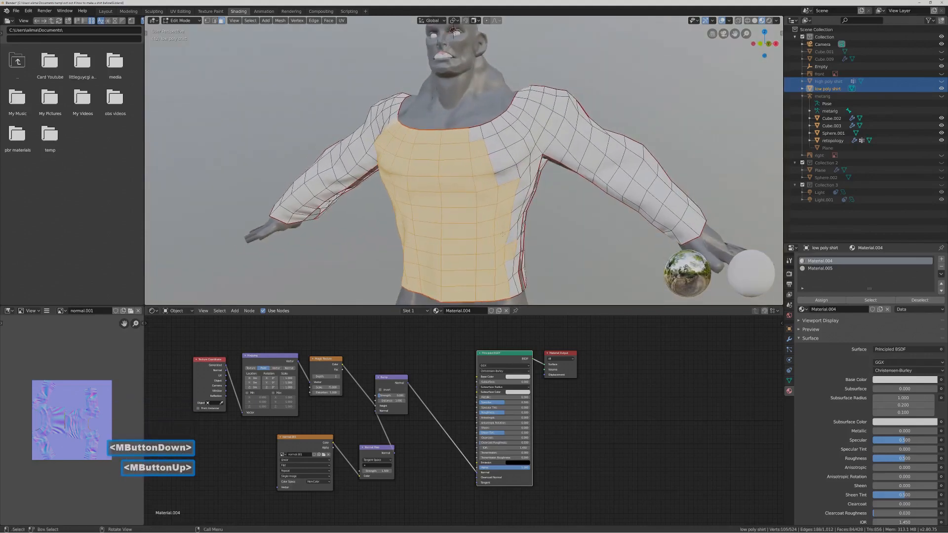
pyautogui.press('c')
pyautogui.moveTo(519, 160)
pyautogui.mouseDown()
pyautogui.moveTo(497, 134)
pyautogui.moveTo(491, 144)
pyautogui.moveTo(513, 163)
pyautogui.moveTo(512, 176)
pyautogui.mouseUp()
pyautogui.moveTo(488, 248)
pyautogui.mouseDown()
pyautogui.moveTo(500, 287)
pyautogui.moveTo(501, 248)
pyautogui.mouseUp()
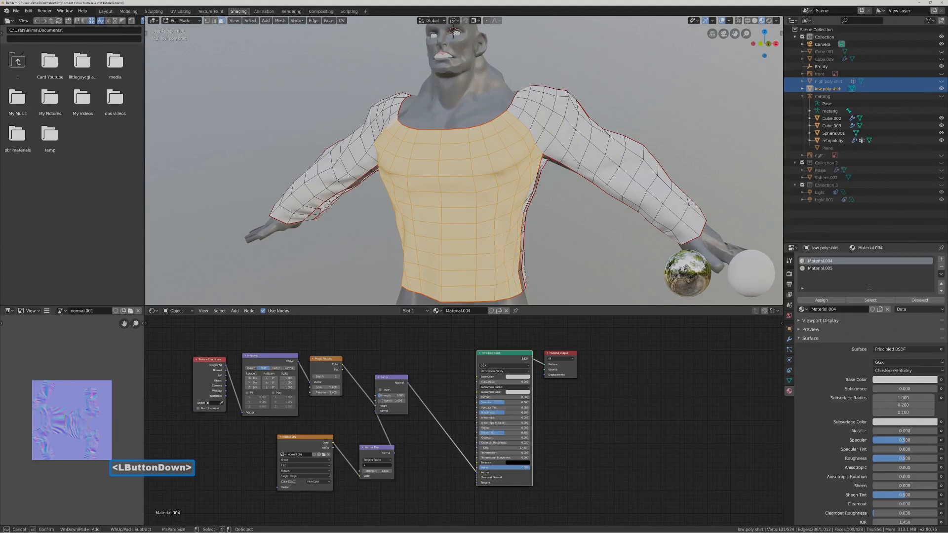
pyautogui.moveTo(508, 191); pyautogui.dragTo(510, 198)
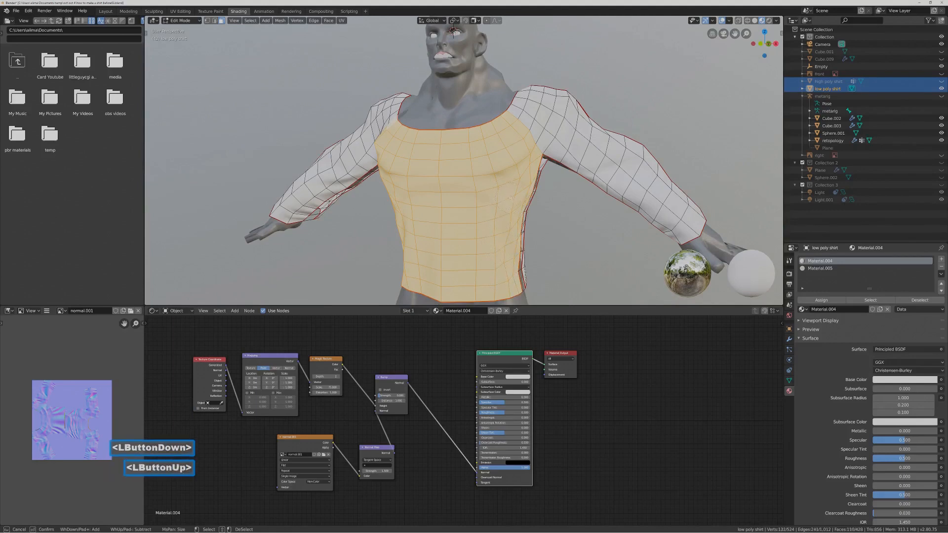
pyautogui.rightClick(587, 243)
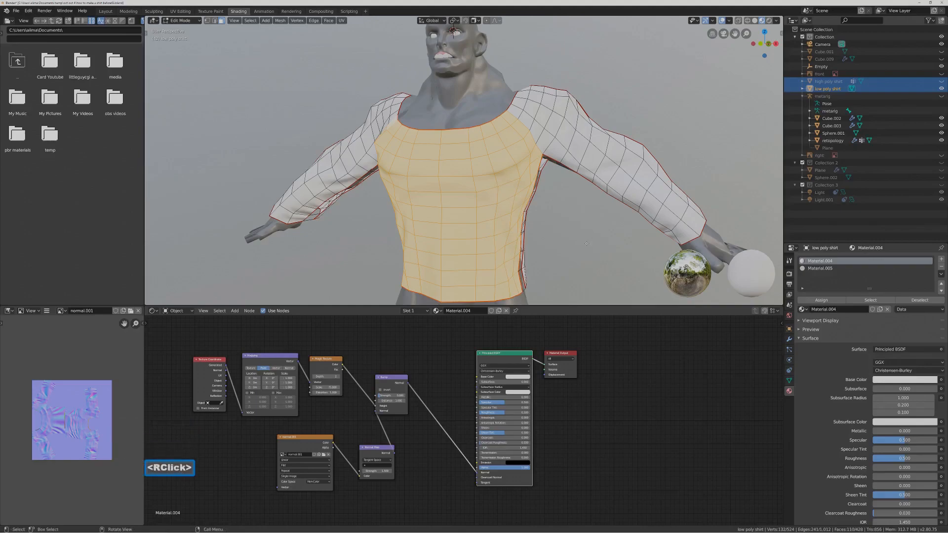
pyautogui.press('Pause')
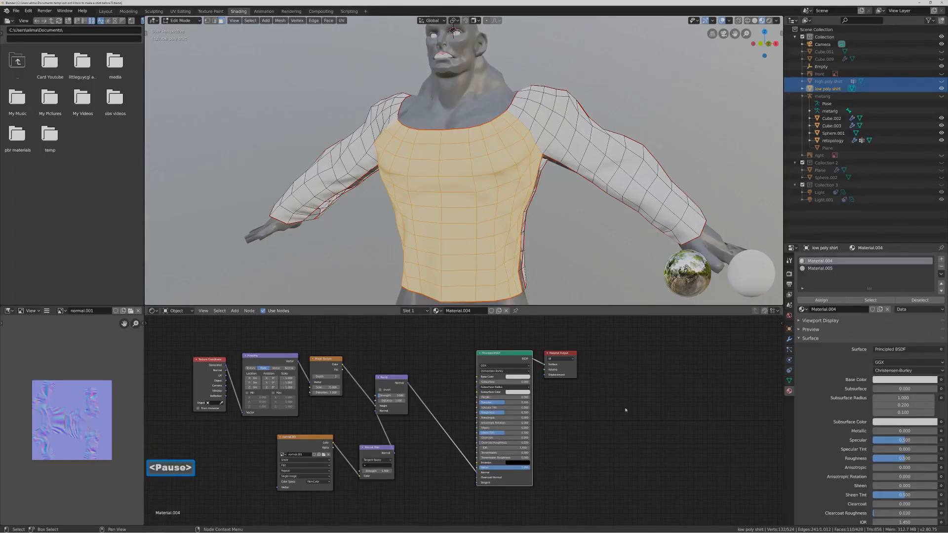
# Extend the circle selection over the shirt's back, covering the upper back and the faces down to the hem.
pyautogui.moveTo(676, 151); pyautogui.dragTo(586, 155, button='middle')
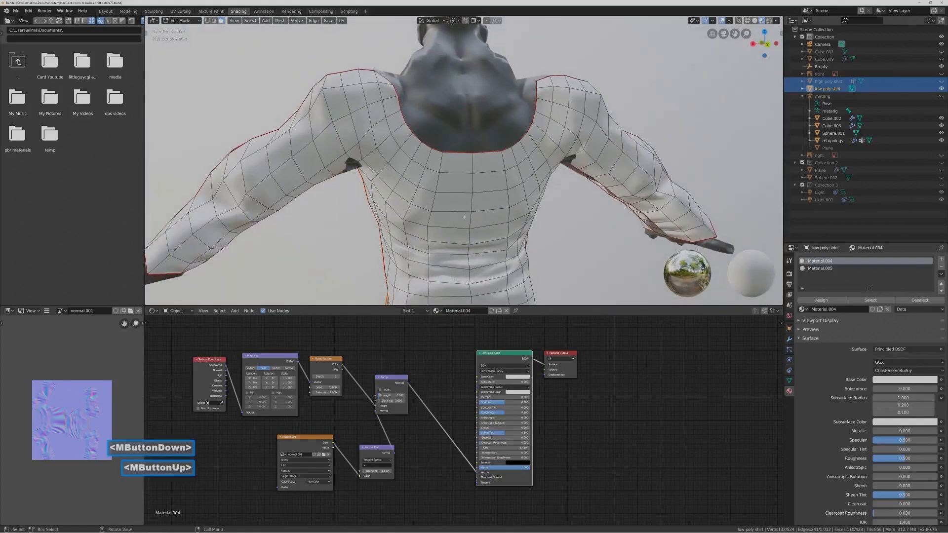
pyautogui.moveTo(453, 209); pyautogui.dragTo(454, 39, button='middle')
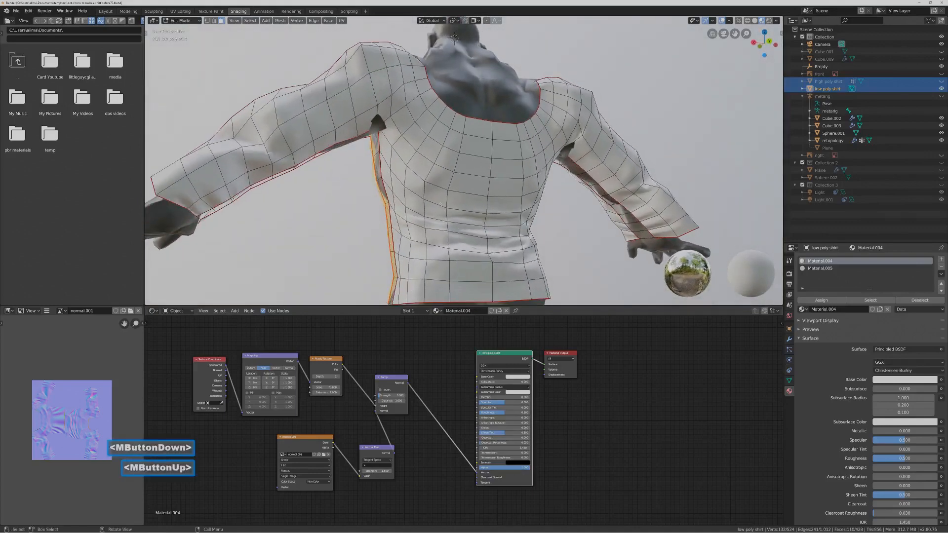
pyautogui.scroll(-3, 471, 196)
pyautogui.press('c')
pyautogui.moveTo(458, 181)
pyautogui.mouseDown()
pyautogui.moveTo(430, 143)
pyautogui.moveTo(444, 123)
pyautogui.moveTo(413, 130)
pyautogui.moveTo(419, 151)
pyautogui.moveTo(437, 111)
pyautogui.moveTo(434, 202)
pyautogui.moveTo(400, 159)
pyautogui.mouseUp()
pyautogui.moveTo(424, 198)
pyautogui.mouseDown()
pyautogui.moveTo(445, 223)
pyautogui.moveTo(430, 261)
pyautogui.mouseUp()
pyautogui.moveTo(433, 220)
pyautogui.mouseDown()
pyautogui.moveTo(460, 218)
pyautogui.moveTo(514, 264)
pyautogui.moveTo(504, 168)
pyautogui.moveTo(482, 150)
pyautogui.moveTo(518, 198)
pyautogui.moveTo(530, 256)
pyautogui.moveTo(529, 247)
pyautogui.mouseUp()
pyautogui.press('Escape')
# Add the remaining faces on the other side of the back to complete the torso selection without the sleeves.
pyautogui.moveTo(531, 247); pyautogui.dragTo(512, 239, button='middle')
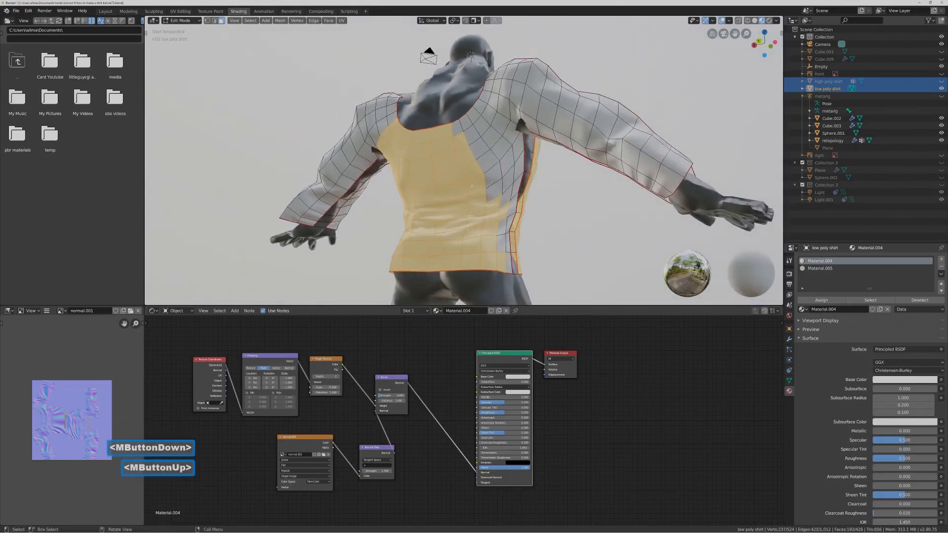
pyautogui.press('c')
pyautogui.moveTo(494, 158)
pyautogui.mouseDown()
pyautogui.moveTo(477, 133)
pyautogui.moveTo(491, 118)
pyautogui.moveTo(511, 133)
pyautogui.moveTo(494, 163)
pyautogui.moveTo(511, 210)
pyautogui.moveTo(502, 242)
pyautogui.moveTo(494, 236)
pyautogui.moveTo(511, 262)
pyautogui.moveTo(534, 249)
pyautogui.mouseUp()
pyautogui.rightClick(568, 237)
pyautogui.moveTo(568, 238)
pyautogui.mouseDown(button='middle')
pyautogui.moveTo(306, 202)
pyautogui.moveTo(399, 177)
pyautogui.mouseUp(button='middle')
pyautogui.moveTo(453, 73); pyautogui.dragTo(462, 51, button='middle')
pyautogui.scroll(-1, 462, 51)
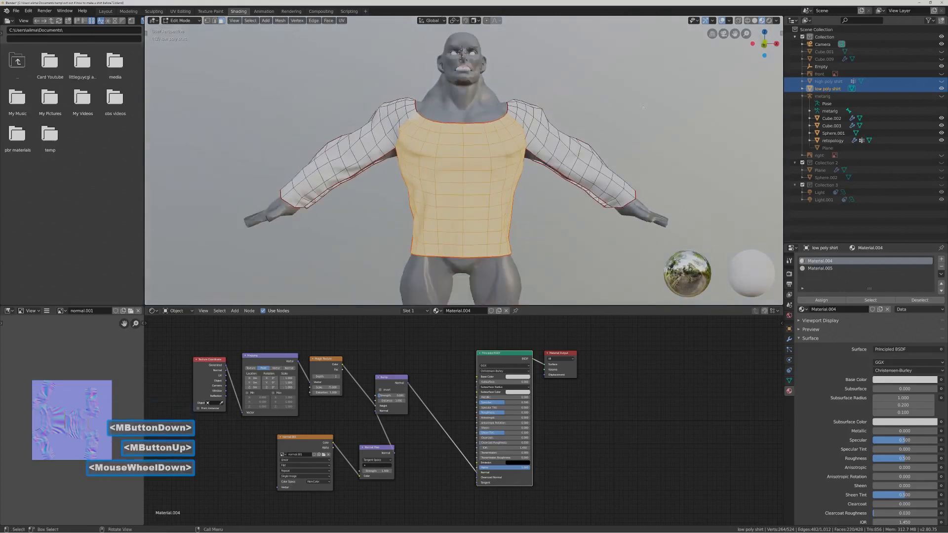
pyautogui.scroll(-2, 637, 158)
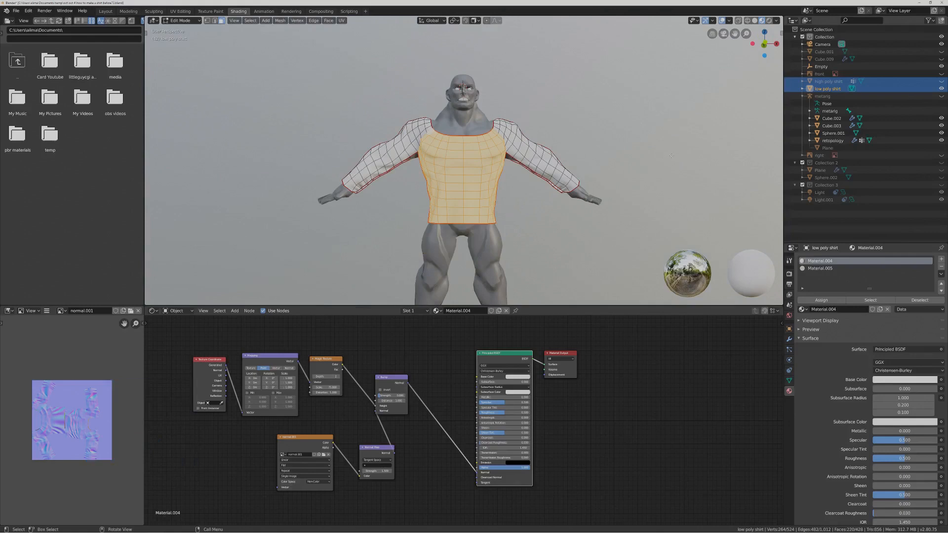
# Assign the second material to the selected torso faces and return to Object Mode.
pyautogui.click(843, 269)
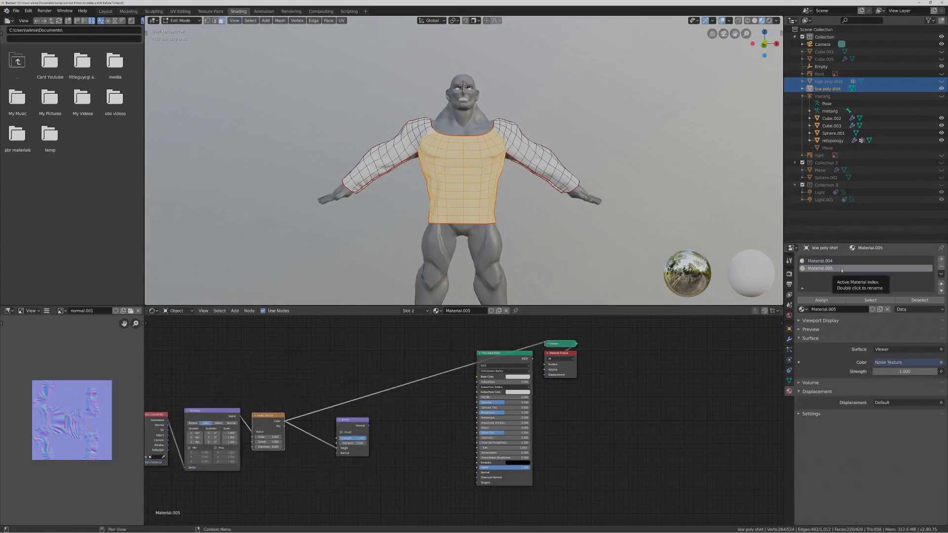
pyautogui.click(835, 300)
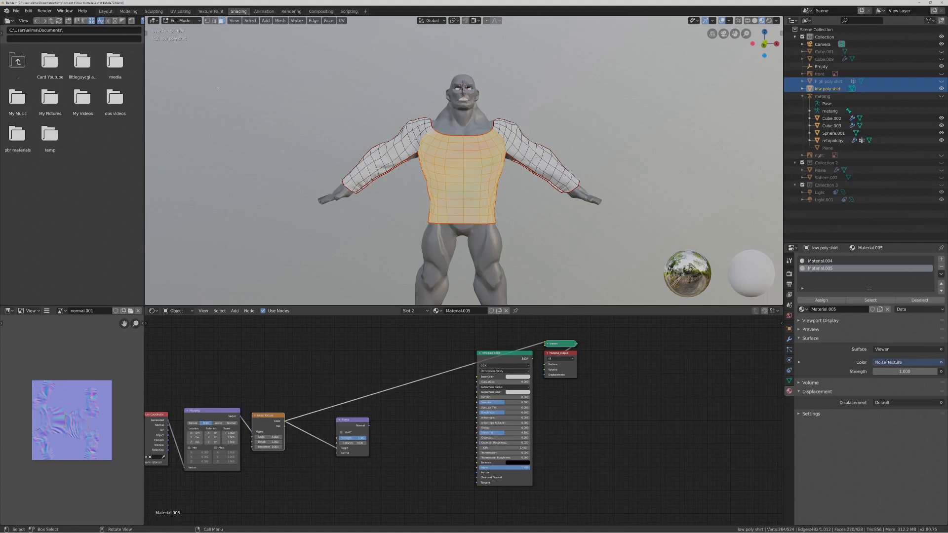
pyautogui.click(561, 109)
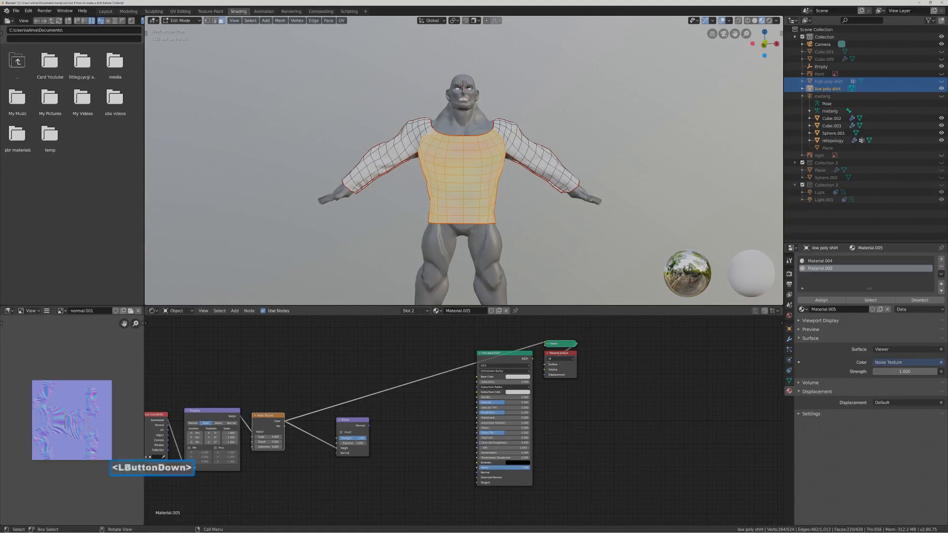
pyautogui.click(183, 20)
pyautogui.click(196, 29)
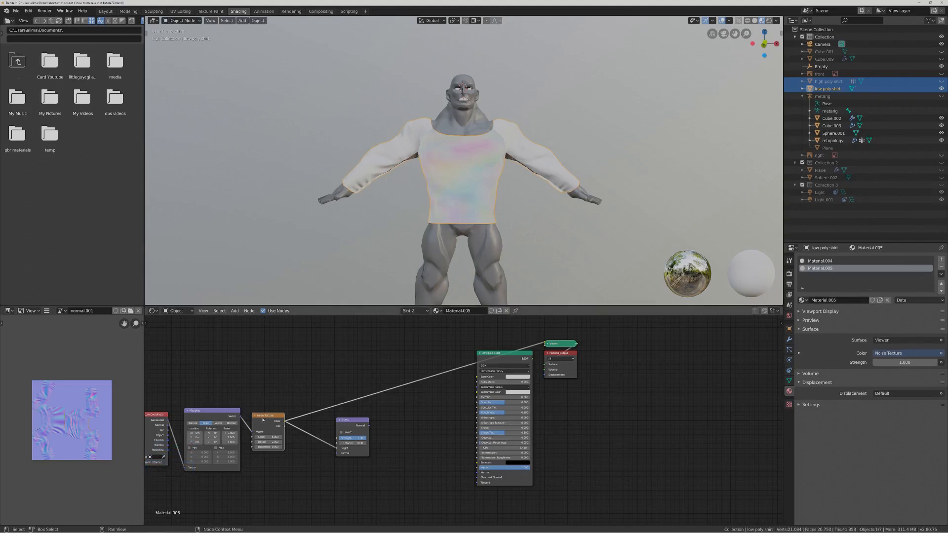
# Greatly increase the Noise Texture node's scale so the torso material gets a very fine noise pattern.
pyautogui.click(269, 437)
pyautogui.moveTo(270, 437); pyautogui.dragTo(314, 437)
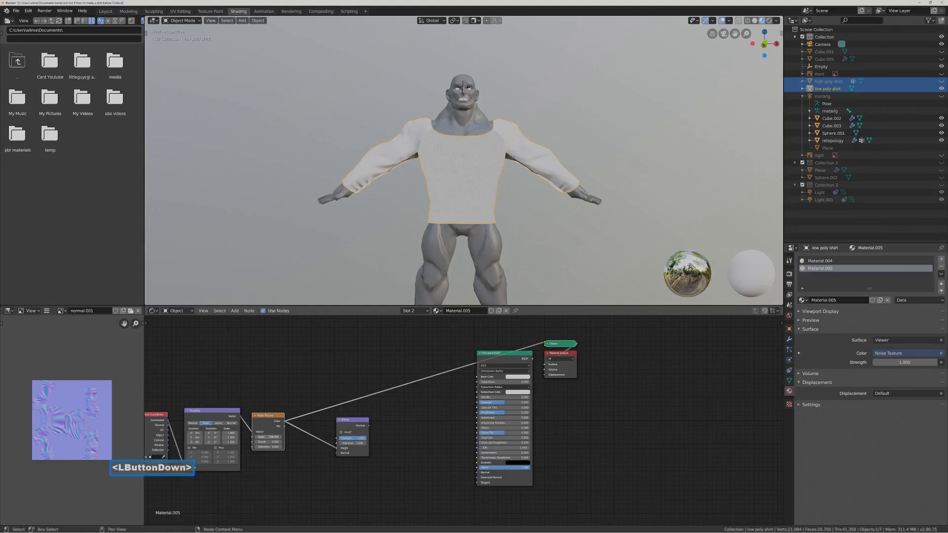
pyautogui.moveTo(269, 437); pyautogui.dragTo(270, 438)
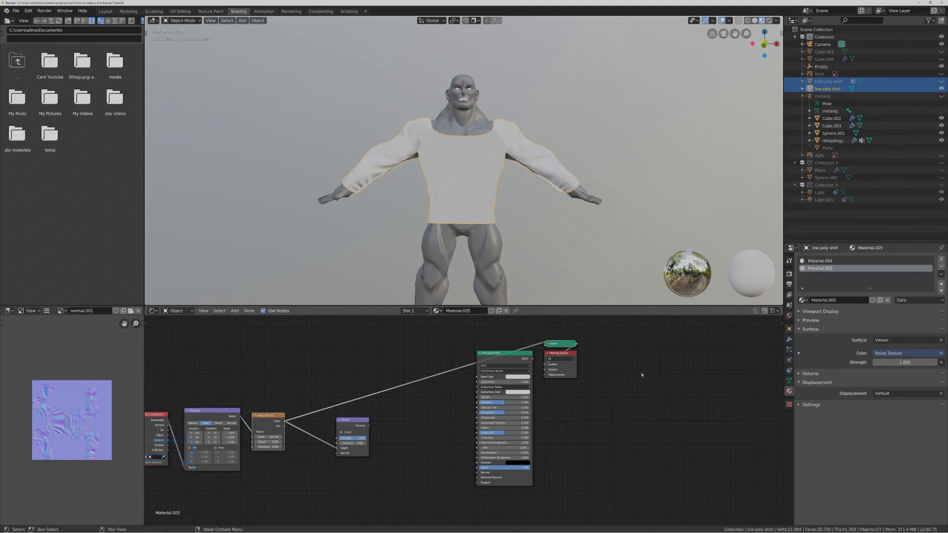
pyautogui.press('Pause')
# Connect the Bump node's normal output to the Principled BSDF's normal input and route that shader to the material output.
pyautogui.moveTo(369, 426); pyautogui.dragTo(478, 473)
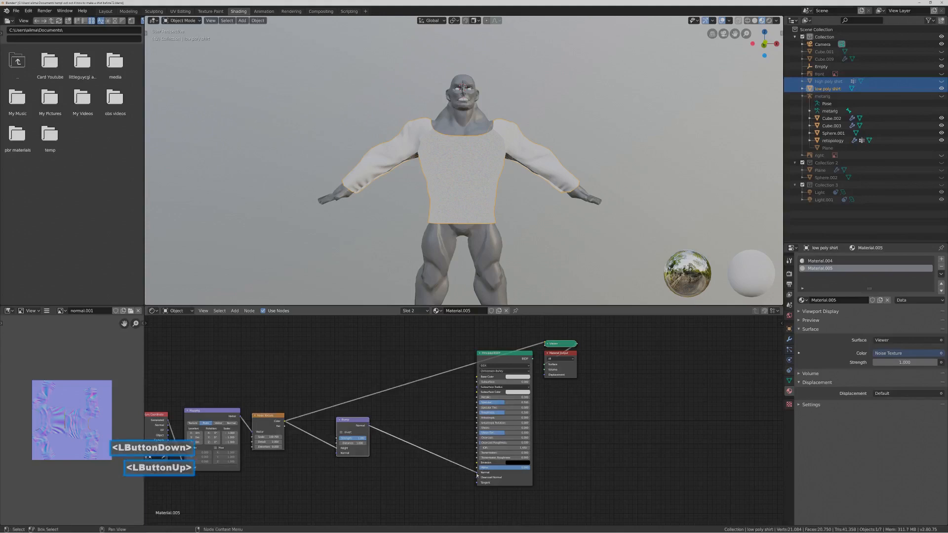
pyautogui.click(522, 354)
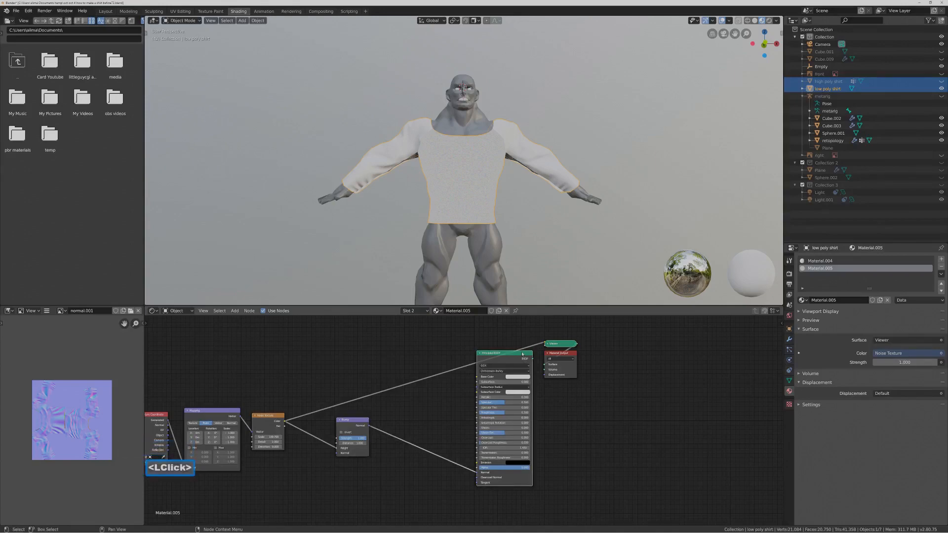
pyautogui.hotkey('ctrl', 'shift')
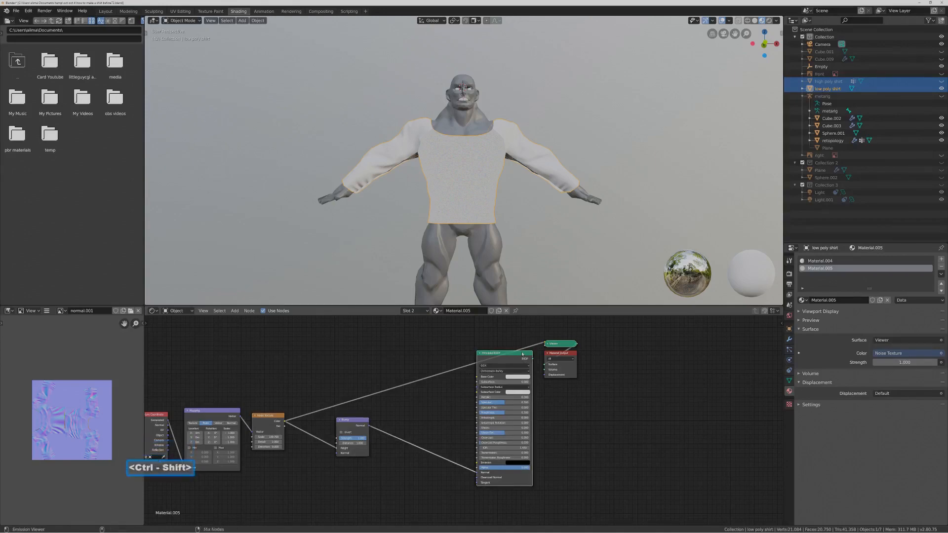
pyautogui.keyDown('ctrl'); pyautogui.keyDown('shift'); pyautogui.click(522, 354); pyautogui.keyUp('shift'); pyautogui.keyUp('ctrl')
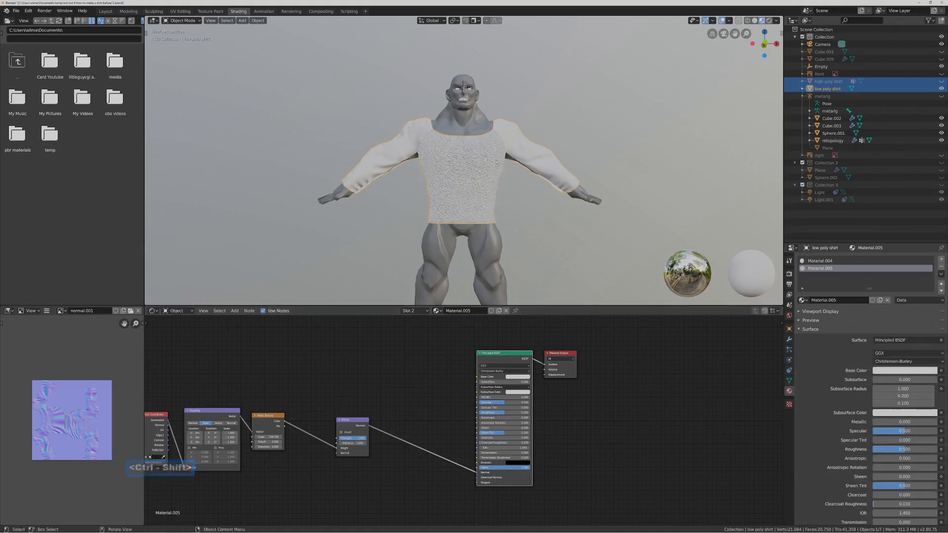
# Set the Bump node's strength to 0.08 in the torso material.
pyautogui.click(357, 439)
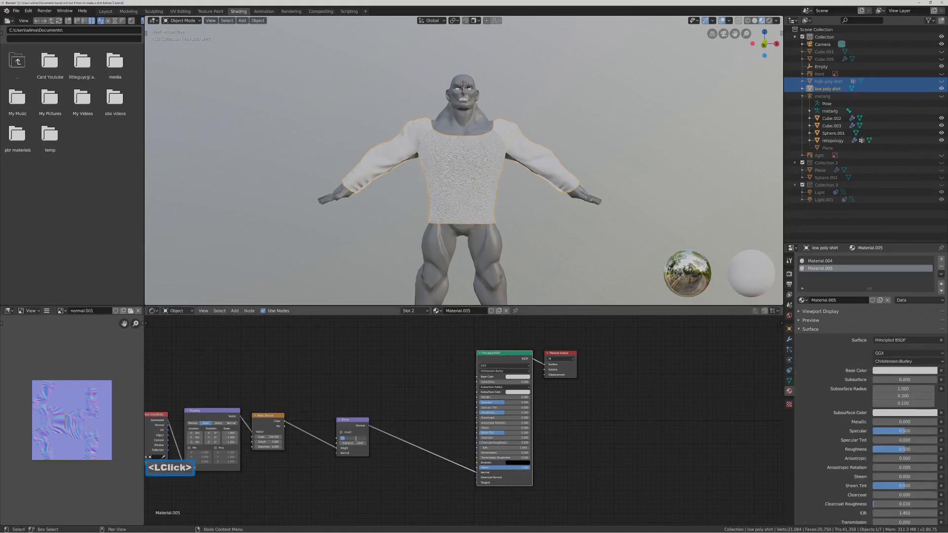
pyautogui.write('08')
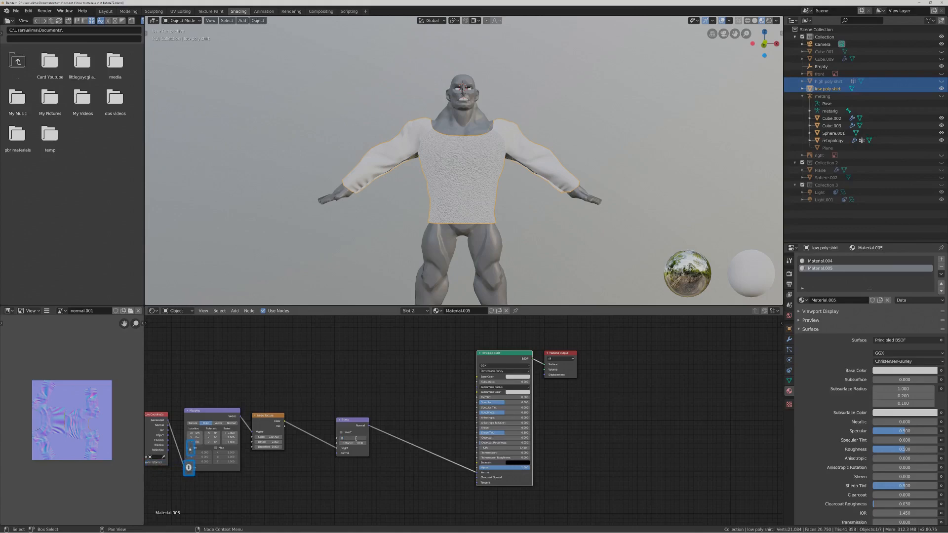
# Lower the Bump node's strength and fine-tune the scale of the Noise Texture that feeds it.
pyautogui.press('Return')
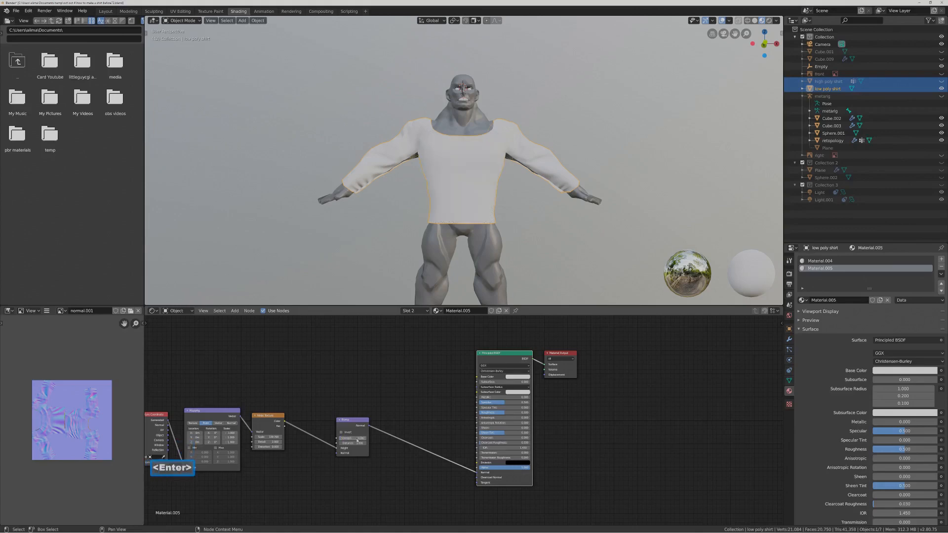
pyautogui.scroll(3, 521, 247)
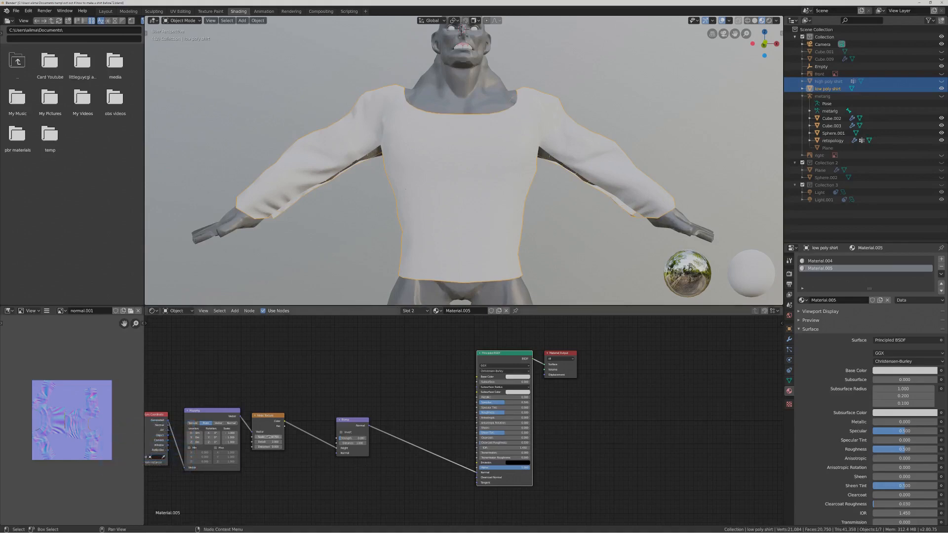
pyautogui.moveTo(270, 437); pyautogui.dragTo(254, 437)
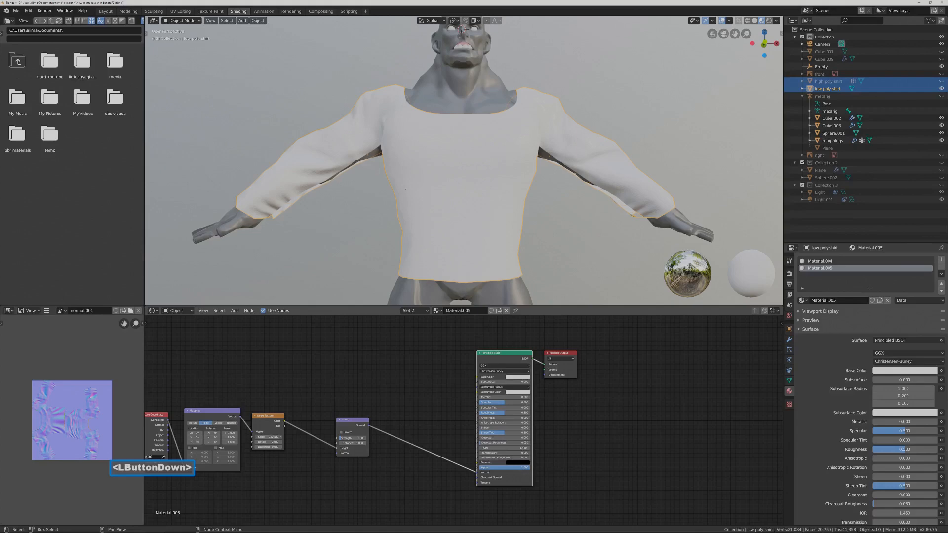
pyautogui.moveTo(269, 437)
pyautogui.mouseDown()
pyautogui.moveTo(293, 423)
pyautogui.moveTo(267, 437)
pyautogui.mouseUp()
pyautogui.moveTo(267, 438); pyautogui.dragTo(267, 437)
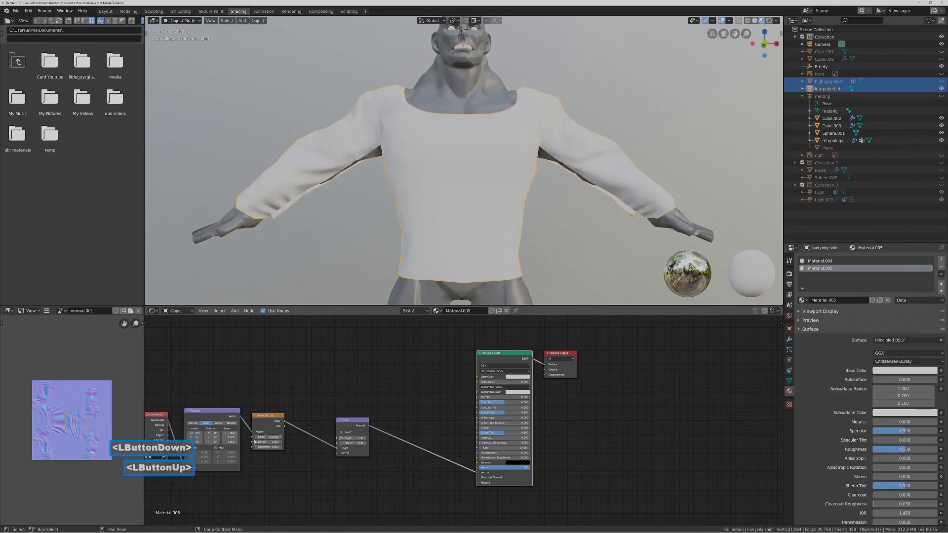
pyautogui.click(256, 438)
pyautogui.doubleClick(256, 438)
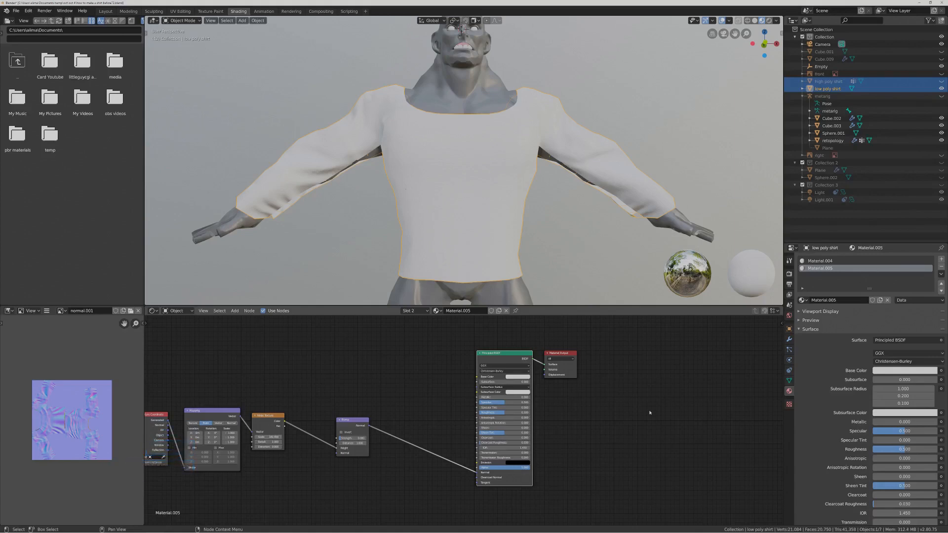
pyautogui.press('Pause')
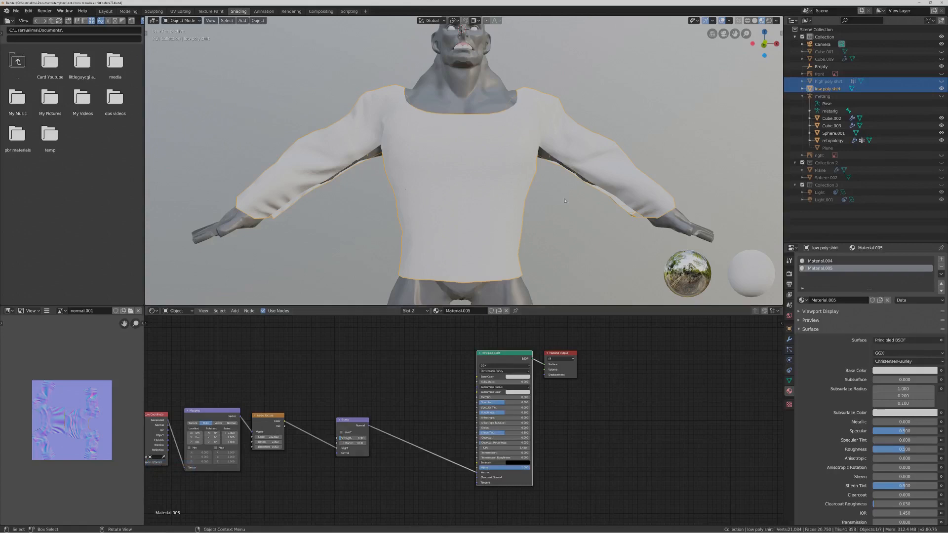
# Set the Principled BSDF base colour of the shirt's torso material to a saturated violet-blue.
pyautogui.click(522, 378)
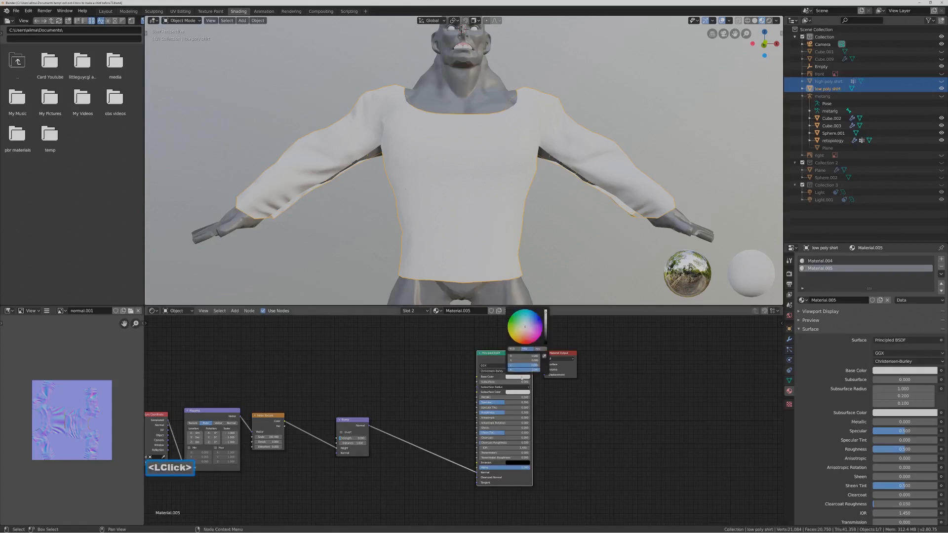
pyautogui.moveTo(537, 336); pyautogui.dragTo(538, 322)
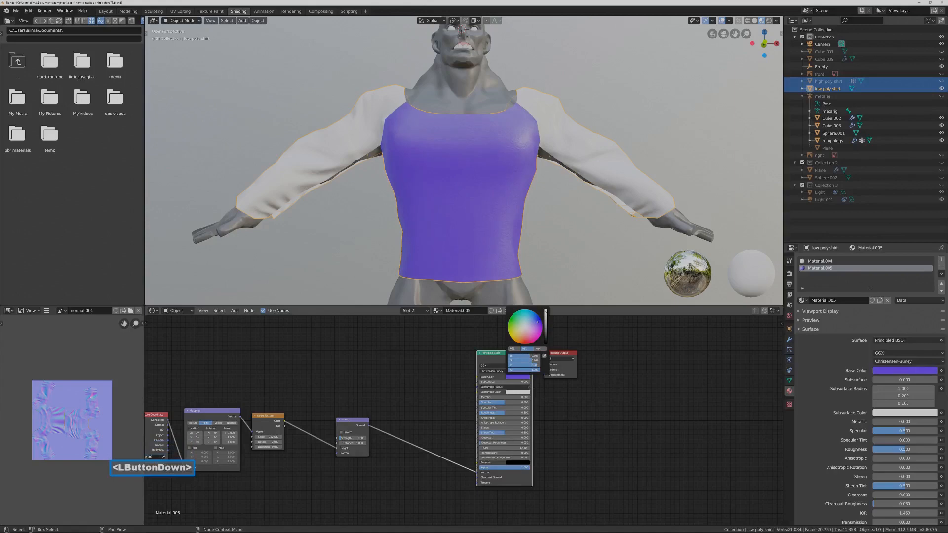
pyautogui.moveTo(538, 322); pyautogui.dragTo(538, 323)
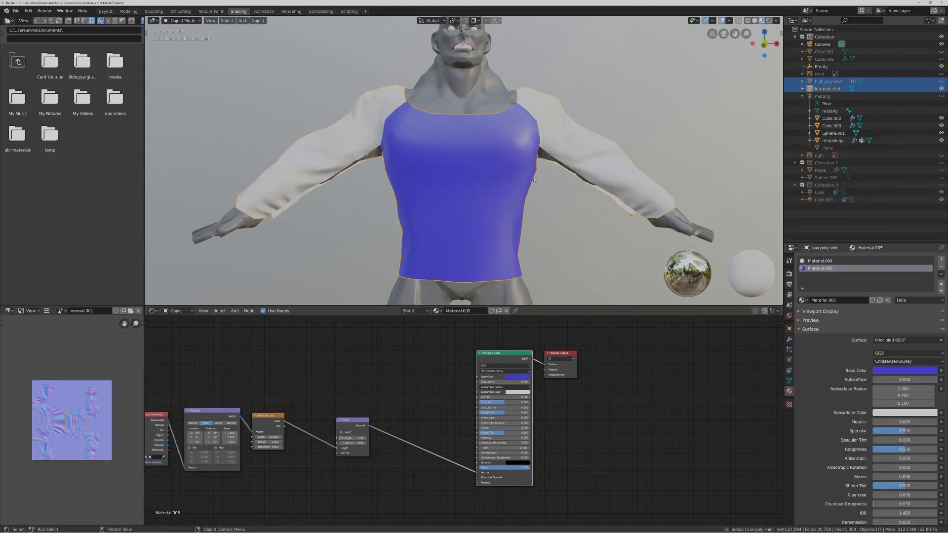
pyautogui.moveTo(490, 175); pyautogui.dragTo(516, 160, button='middle')
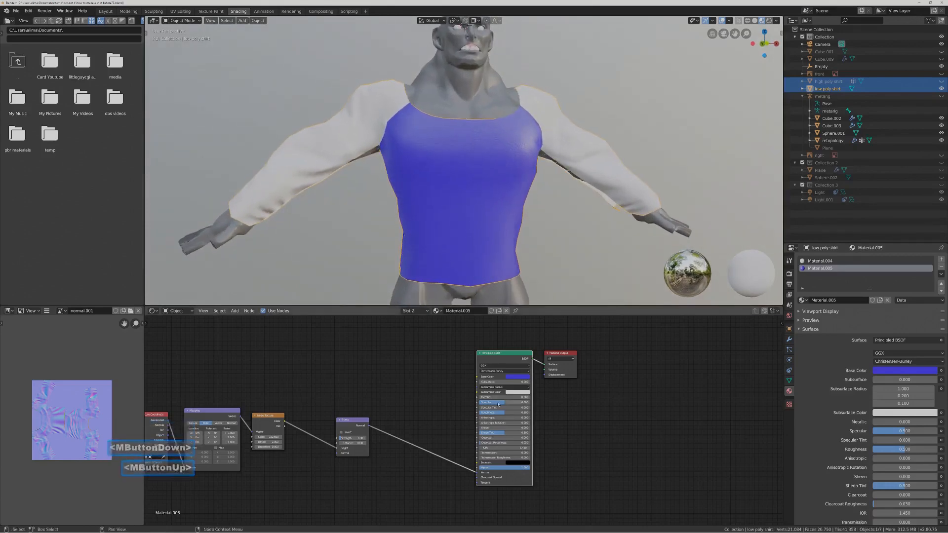
# Reduce the torso material's Specular to 0.112 and raise its Sheen to 1.000.
pyautogui.moveTo(905, 431); pyautogui.dragTo(880, 432)
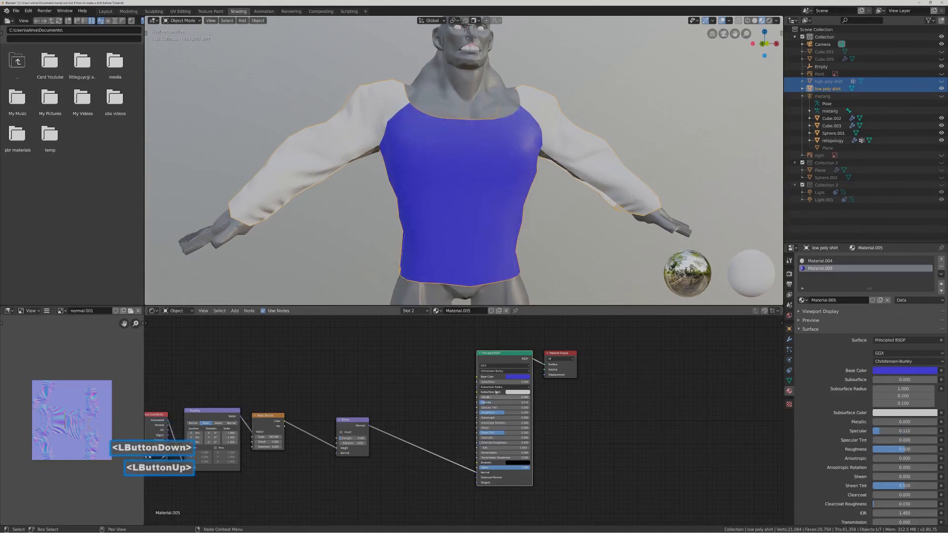
pyautogui.moveTo(540, 195); pyautogui.dragTo(557, 223, button='middle')
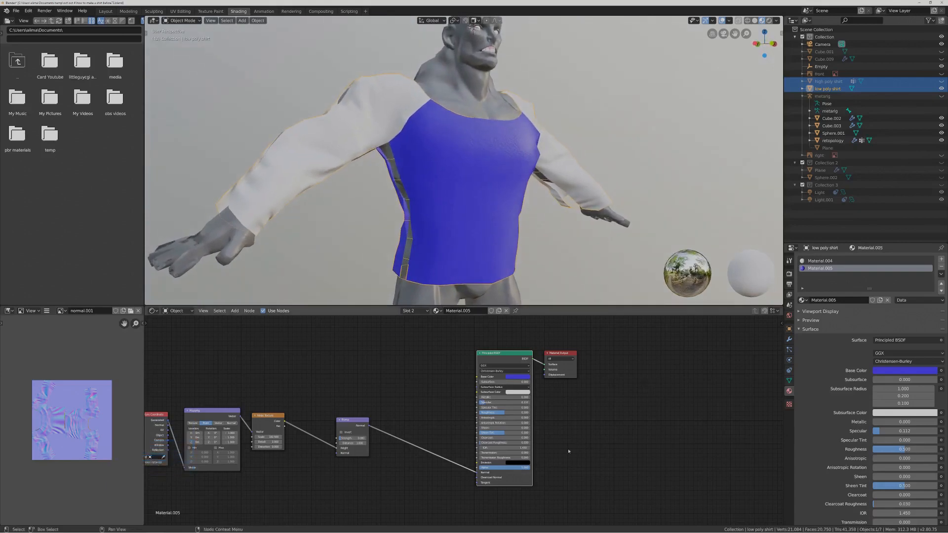
pyautogui.moveTo(504, 428); pyautogui.dragTo(531, 429)
pyautogui.moveTo(563, 237); pyautogui.dragTo(578, 240, button='middle')
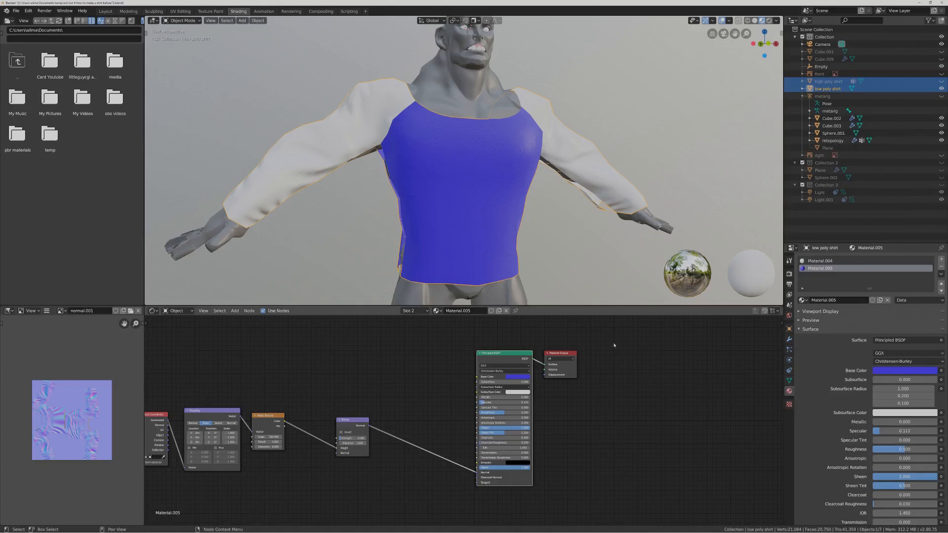
pyautogui.press('Pause')
# Add a Voronoi Texture node to the torso material, placed above the Noise Texture.
pyautogui.click(234, 312)
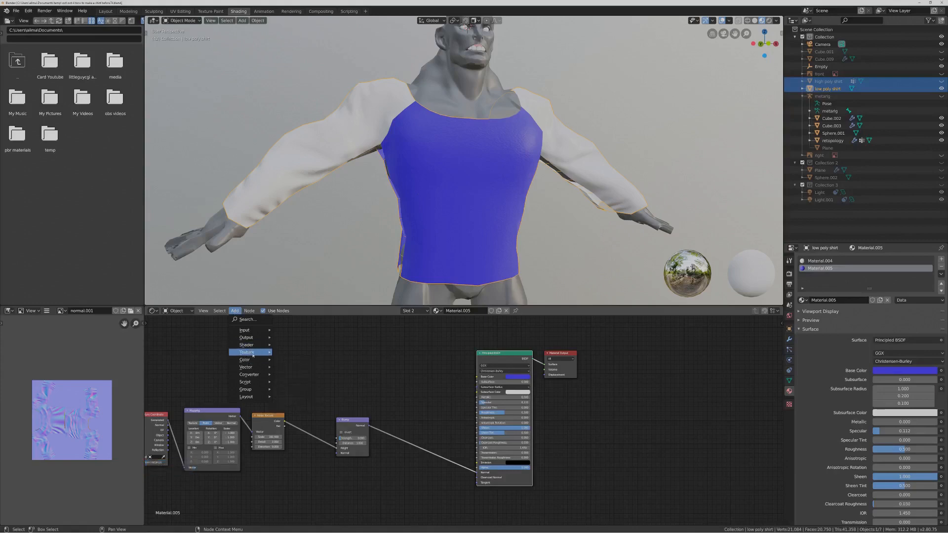
pyautogui.moveTo(253, 355)
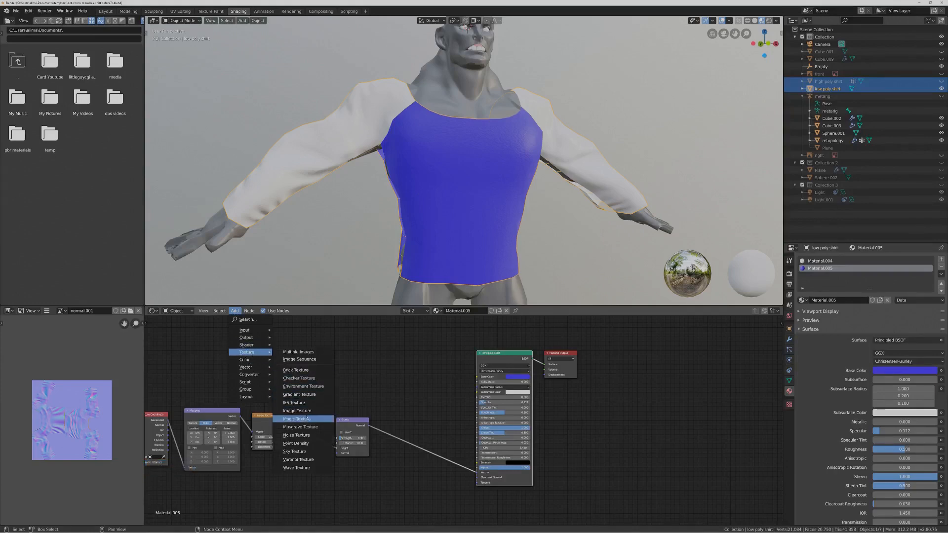
pyautogui.click(316, 460)
pyautogui.click(305, 362)
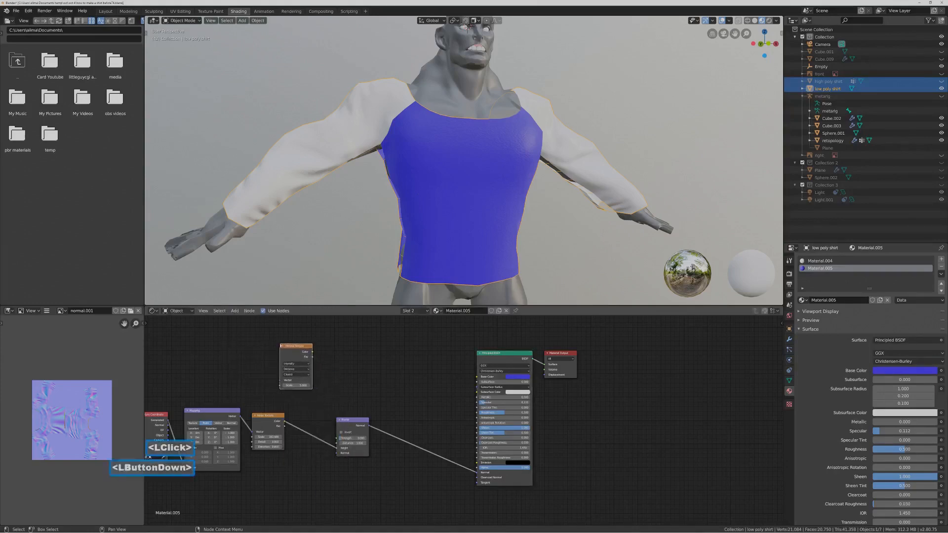
# Add a ColorRamp node beside the Voronoi Texture and link the Voronoi Color output to its factor input.
pyautogui.click(234, 311)
pyautogui.moveTo(261, 378)
pyautogui.click(294, 382)
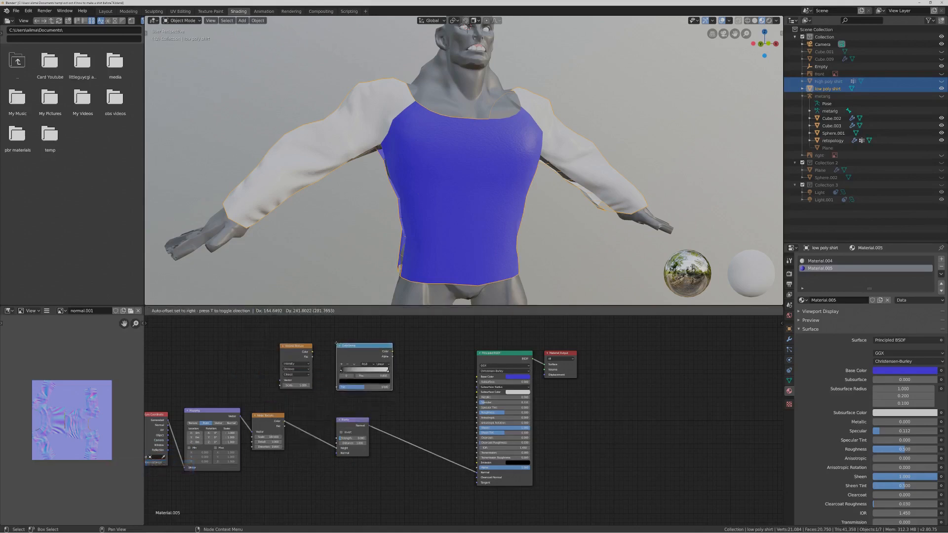
pyautogui.click(337, 344)
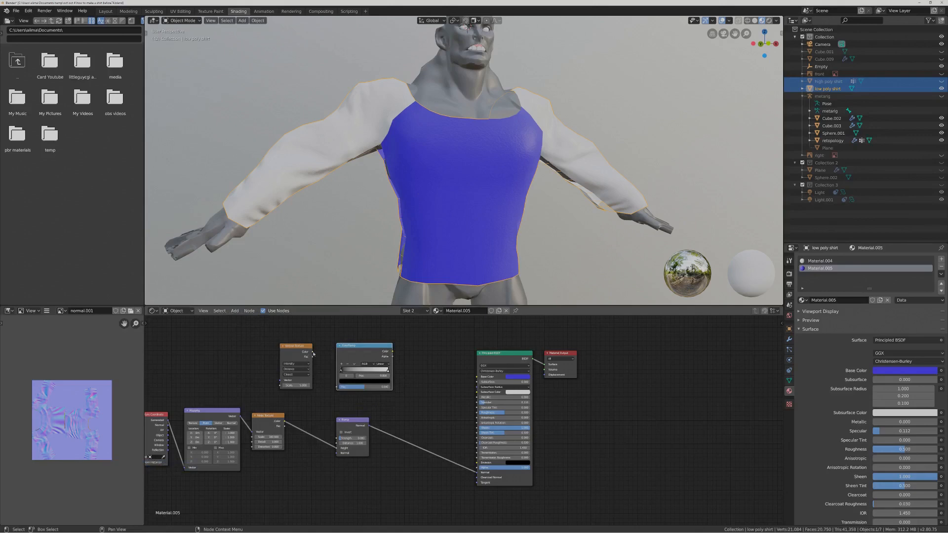
pyautogui.moveTo(312, 353); pyautogui.dragTo(338, 387)
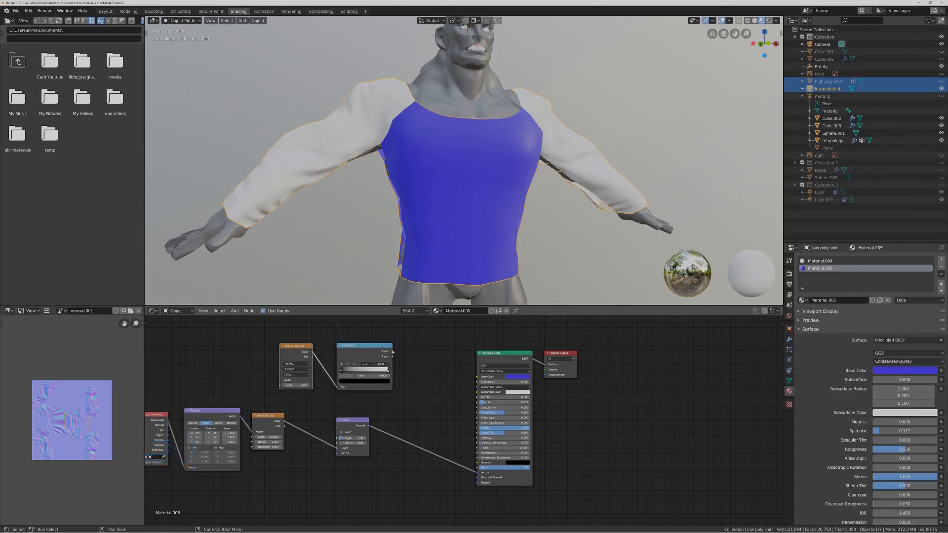
# Move the ColorRamp stops inward and replace the white stop's colour with the blue sampled from the Base Color.
pyautogui.moveTo(340, 371); pyautogui.dragTo(383, 371)
pyautogui.click(384, 383)
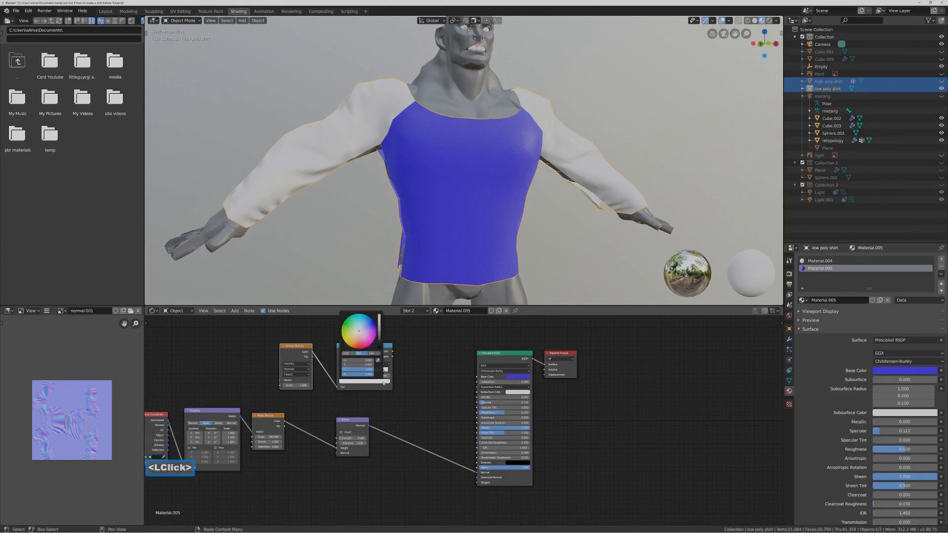
pyautogui.click(380, 358)
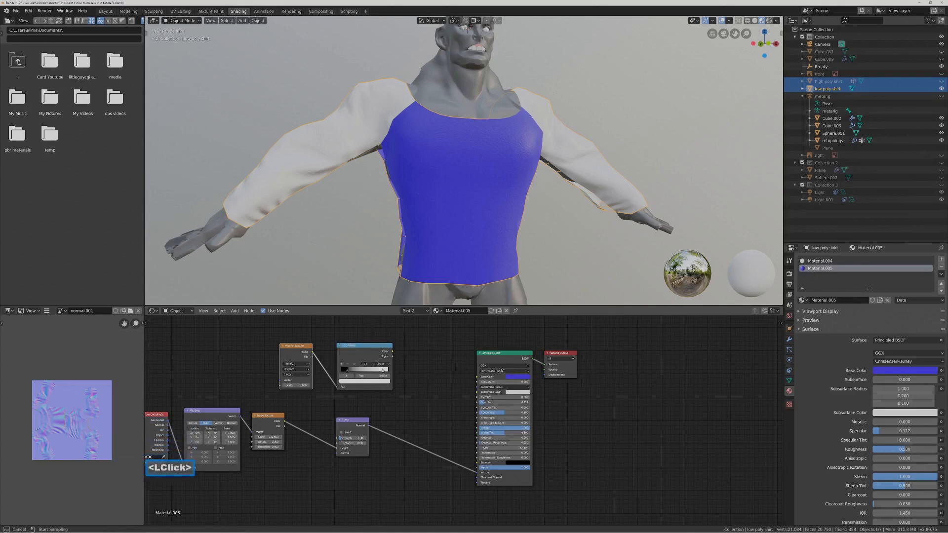
pyautogui.click(516, 377)
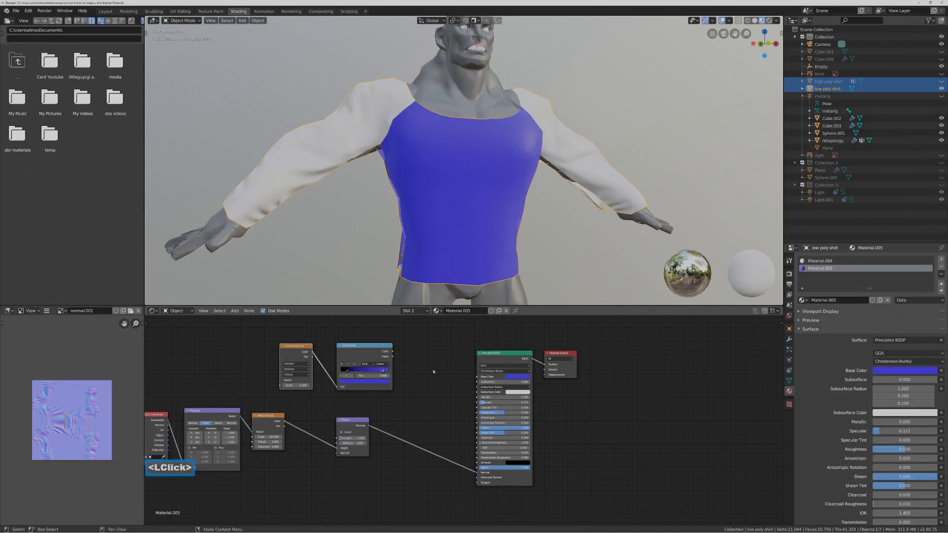
# Connect the ColorRamp's colour output to the Principled BSDF Base Color and greatly increase the Voronoi Texture's scale.
pyautogui.moveTo(394, 352); pyautogui.dragTo(477, 377)
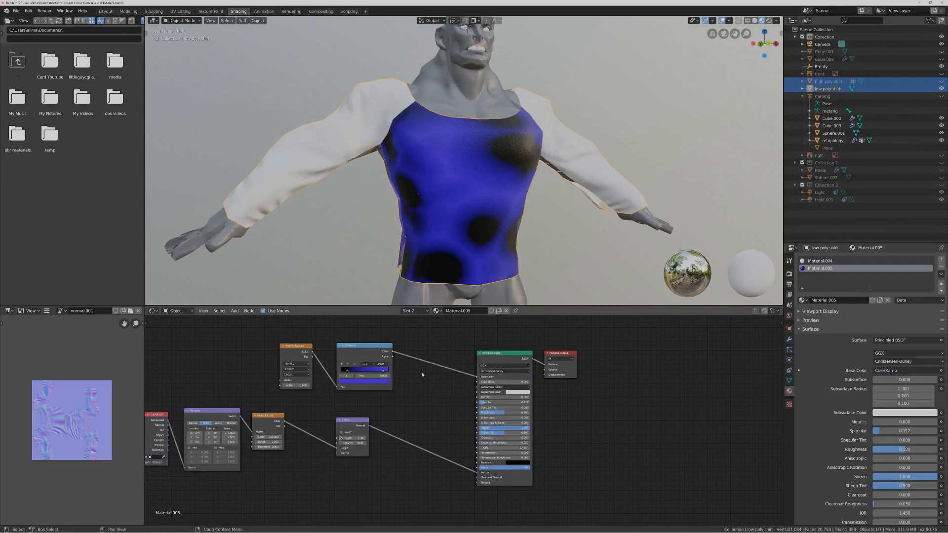
pyautogui.moveTo(296, 386); pyautogui.dragTo(636, 386)
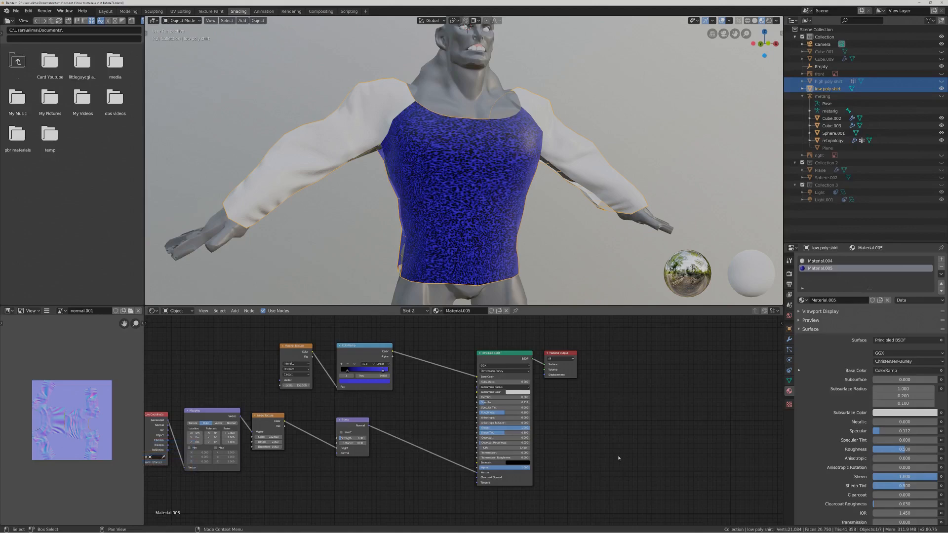
pyautogui.press('Pause')
# Insert a MixRGB node on the link between the ColorRamp and the Principled BSDF Base Color.
pyautogui.click(235, 310)
pyautogui.moveTo(250, 368)
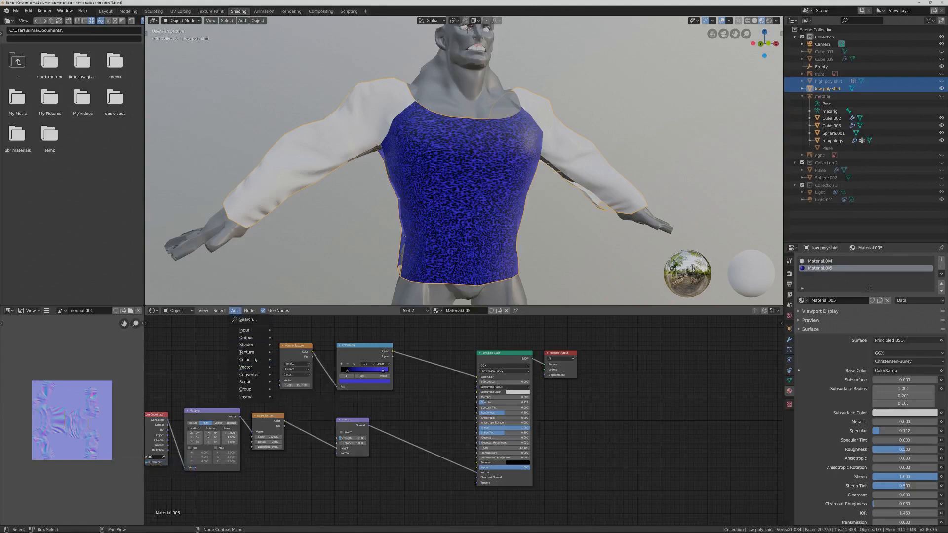
pyautogui.click(307, 401)
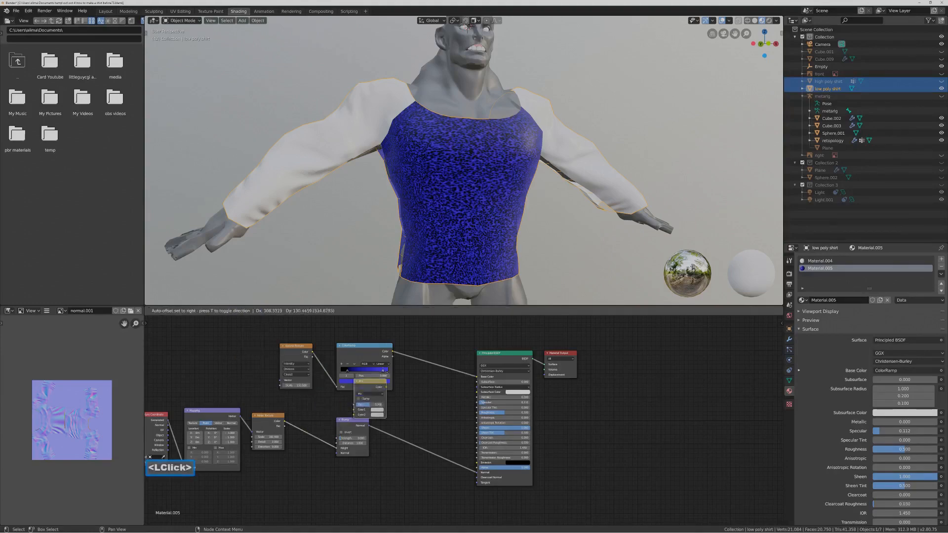
pyautogui.click(424, 347)
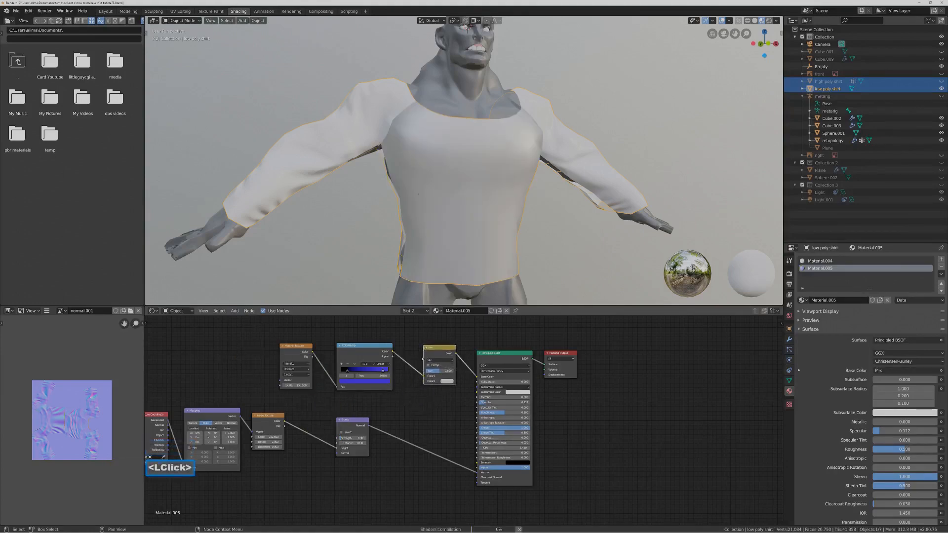
# Move the ColorRamp link to the Mix node's Color2 input and raise the mix factor.
pyautogui.moveTo(423, 377); pyautogui.dragTo(423, 383)
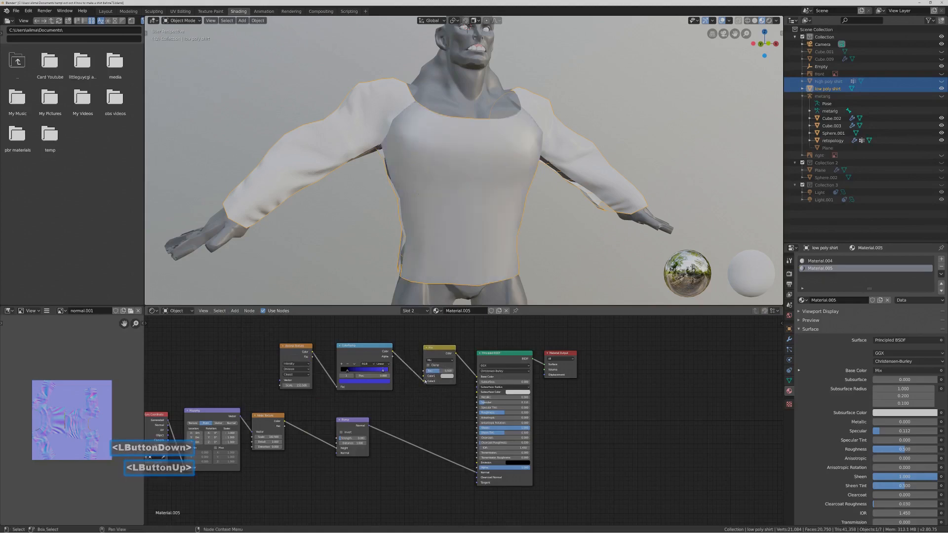
pyautogui.moveTo(437, 371); pyautogui.dragTo(453, 371)
# Shift the ColorRamp's black stop slightly inward and give it the blue sampled from the other stop.
pyautogui.moveTo(347, 370); pyautogui.dragTo(350, 371)
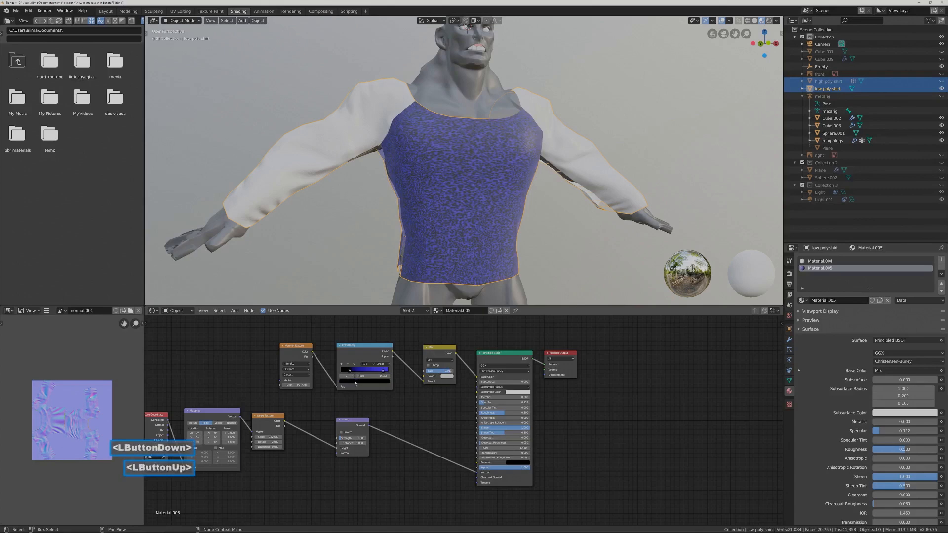
pyautogui.click(357, 381)
pyautogui.click(378, 363)
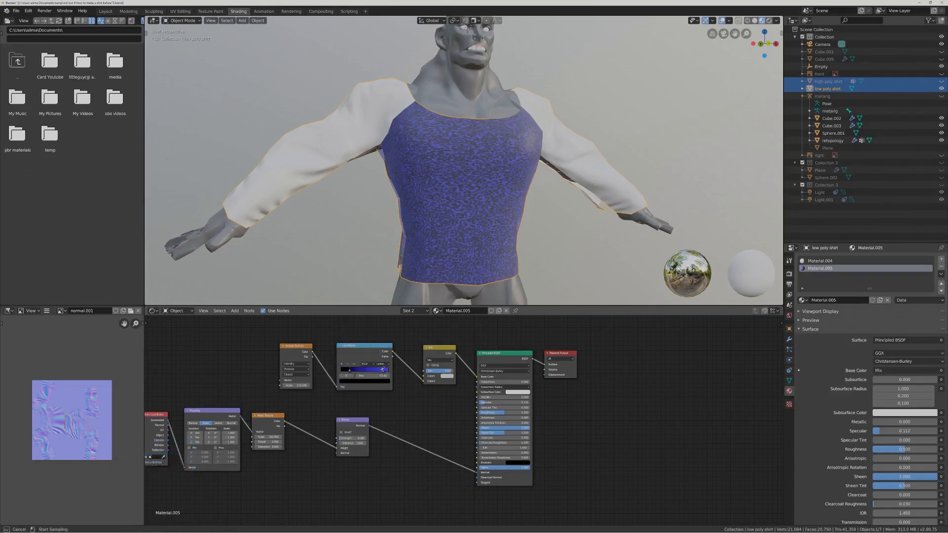
pyautogui.click(383, 371)
# Darken the sampled blue of the ColorRamp's former black stop to a deep navy.
pyautogui.click(377, 383)
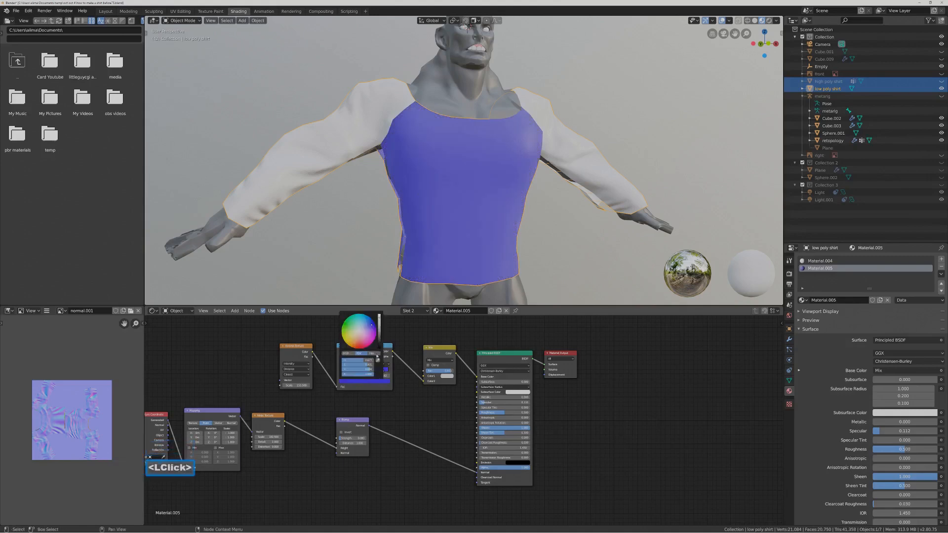
pyautogui.moveTo(378, 317); pyautogui.dragTo(379, 321)
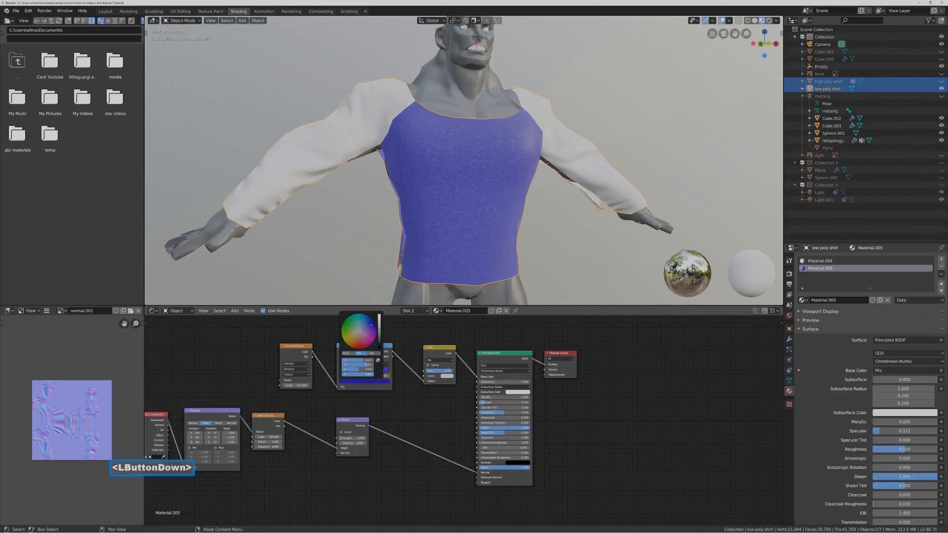
pyautogui.moveTo(379, 330); pyautogui.dragTo(379, 332)
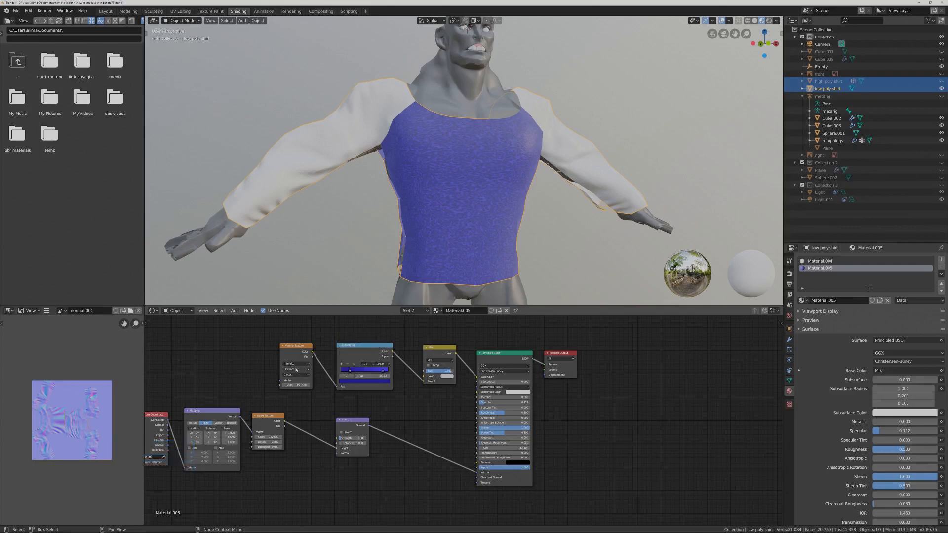
# Fine-tune the Voronoi Texture's scale to give the shirt's torso finer speckles.
pyautogui.click(299, 386)
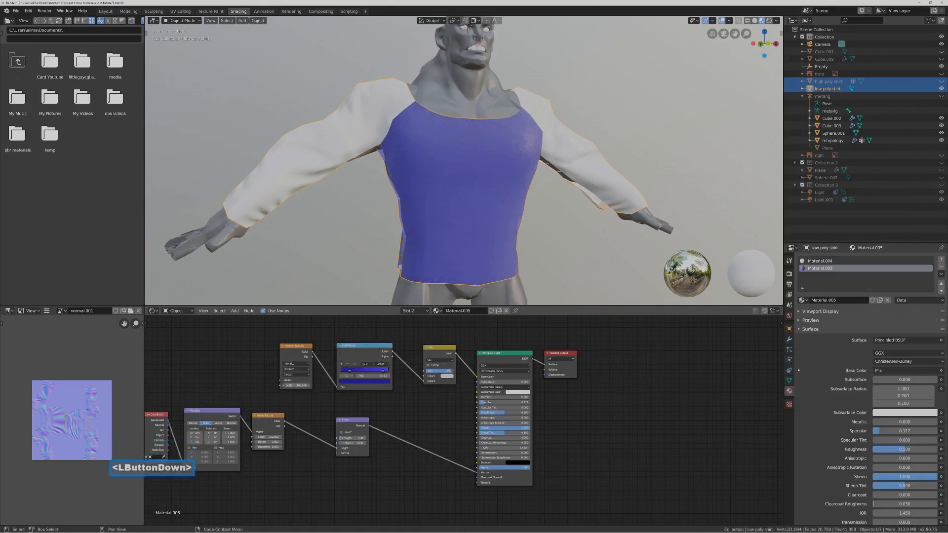
pyautogui.moveTo(299, 386); pyautogui.dragTo(309, 385)
pyautogui.moveTo(395, 238); pyautogui.dragTo(434, 253, button='middle')
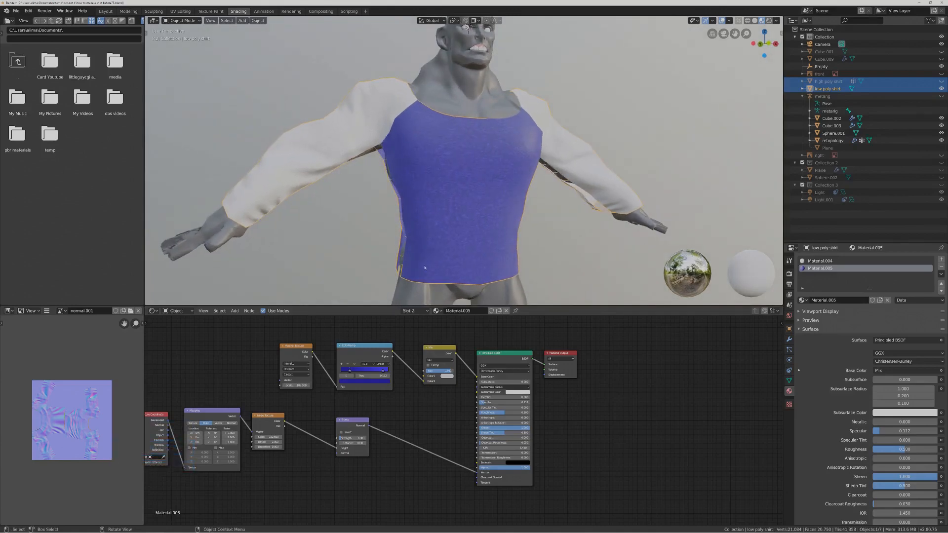
# Shift the ColorRamp's dark stop farther inward and fine-tune the brightness of its blue.
pyautogui.moveTo(349, 370)
pyautogui.mouseDown()
pyautogui.moveTo(374, 373)
pyautogui.moveTo(342, 371)
pyautogui.moveTo(363, 369)
pyautogui.mouseUp()
pyautogui.moveTo(457, 203); pyautogui.dragTo(473, 205, button='middle')
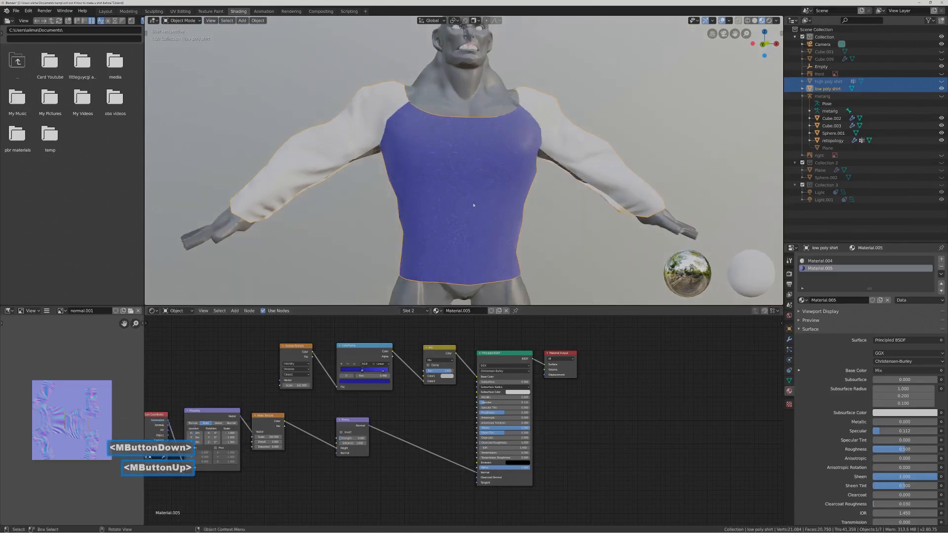
pyautogui.click(367, 382)
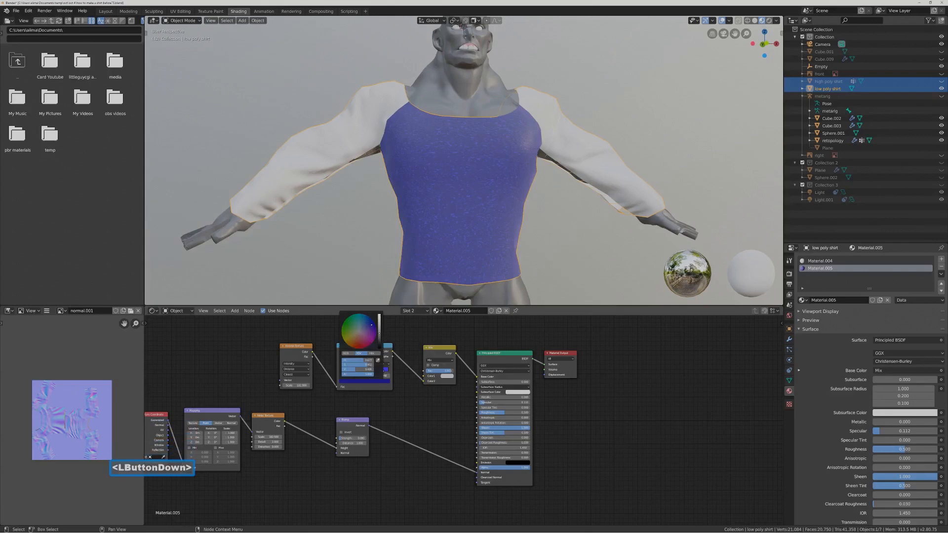
pyautogui.moveTo(379, 336); pyautogui.dragTo(379, 337)
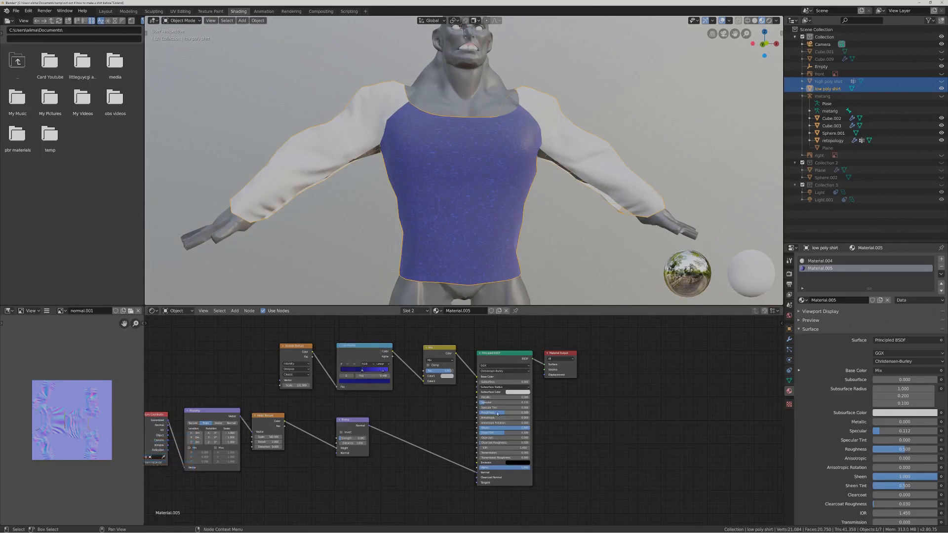
# Raise the torso shader's roughness to 0.712 and give the Mix node's Color1 the bright blue sampled from the ColorRamp.
pyautogui.moveTo(499, 413); pyautogui.dragTo(514, 413)
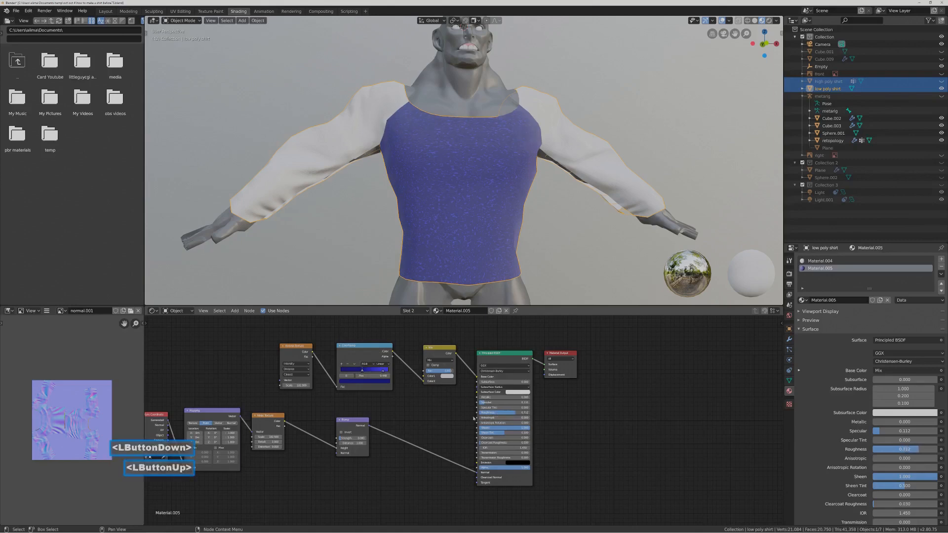
pyautogui.click(448, 376)
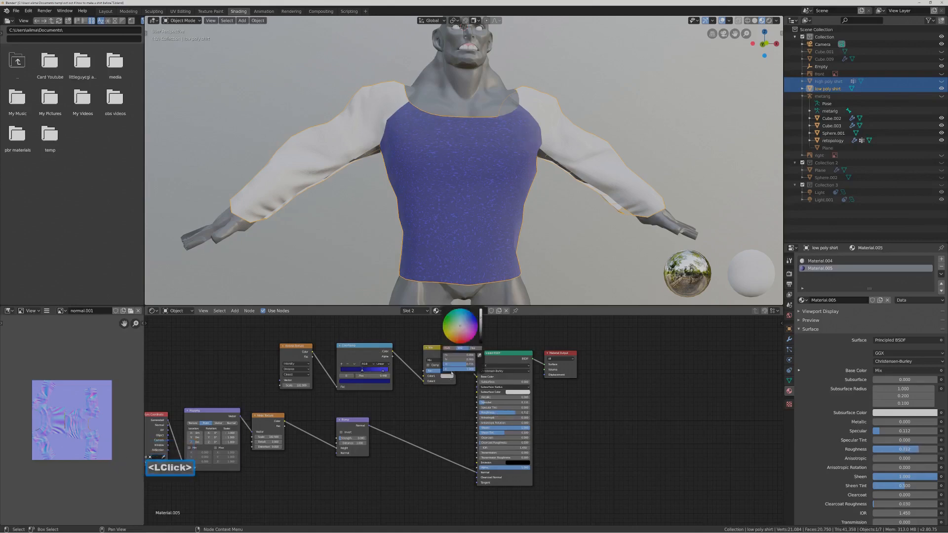
pyautogui.click(479, 356)
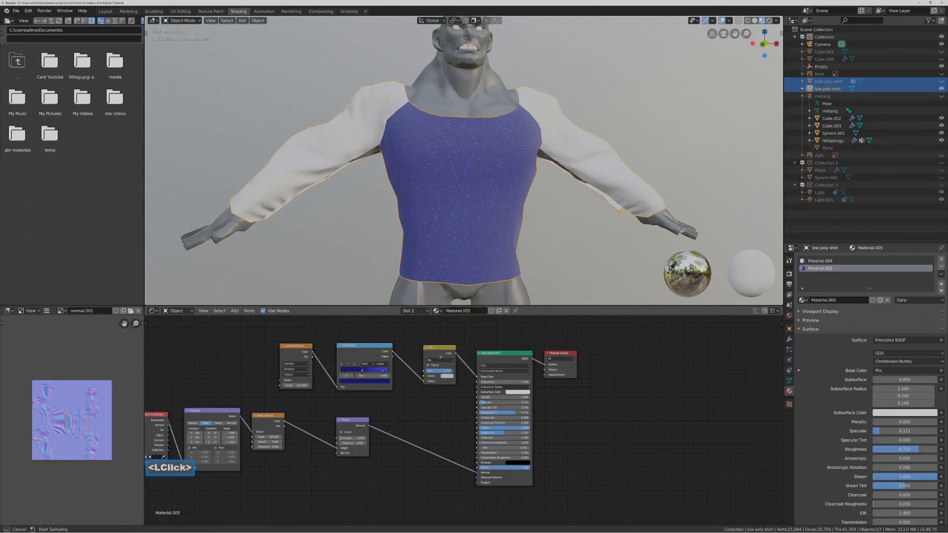
pyautogui.click(388, 370)
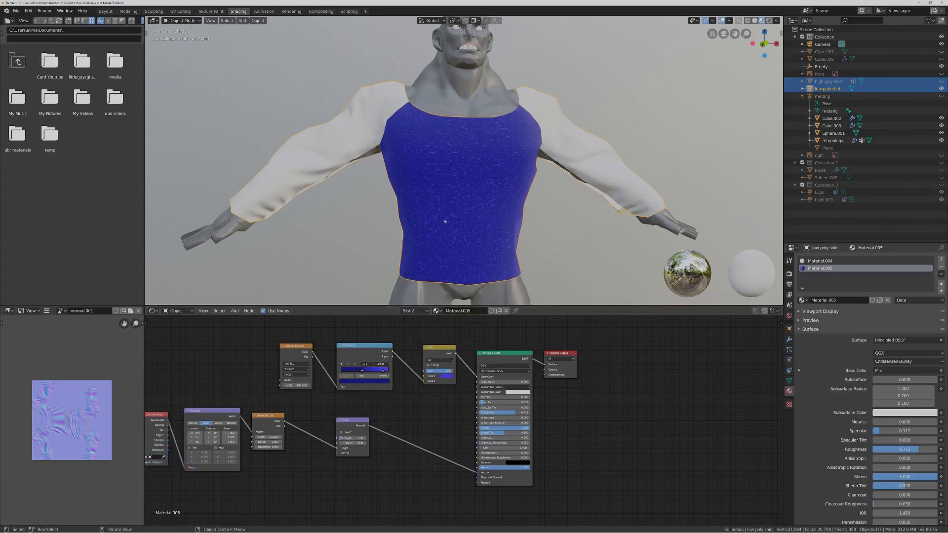
# Move the ColorRamp's inner stop slightly back and retune its blue for less contrasting speckles.
pyautogui.moveTo(443, 220); pyautogui.dragTo(475, 222, button='middle')
pyautogui.moveTo(362, 372); pyautogui.dragTo(358, 372)
pyautogui.click(363, 382)
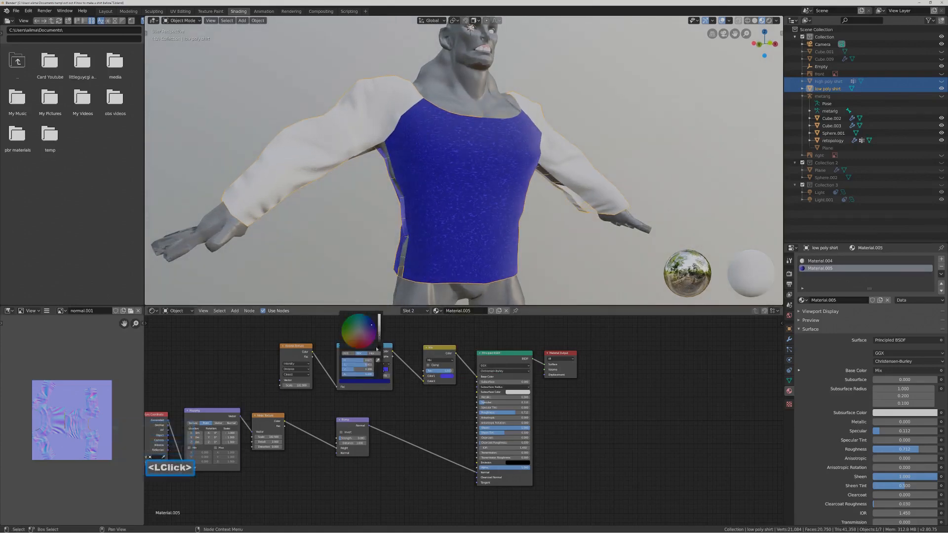
pyautogui.moveTo(371, 327)
pyautogui.mouseDown()
pyautogui.moveTo(360, 334)
pyautogui.moveTo(379, 340)
pyautogui.mouseUp()
pyautogui.moveTo(425, 232); pyautogui.dragTo(469, 243, button='middle')
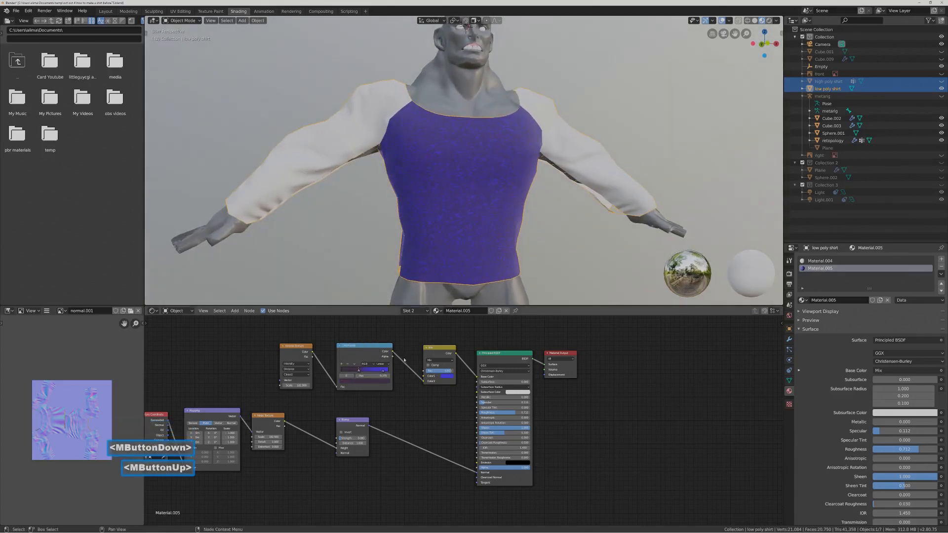
pyautogui.click(374, 381)
pyautogui.moveTo(363, 344)
pyautogui.mouseDown()
pyautogui.moveTo(360, 333)
pyautogui.moveTo(379, 342)
pyautogui.mouseUp()
# Lower the Mix node's factor in stages to soften the speckled variation on the shirt's torso.
pyautogui.moveTo(440, 371); pyautogui.dragTo(437, 371)
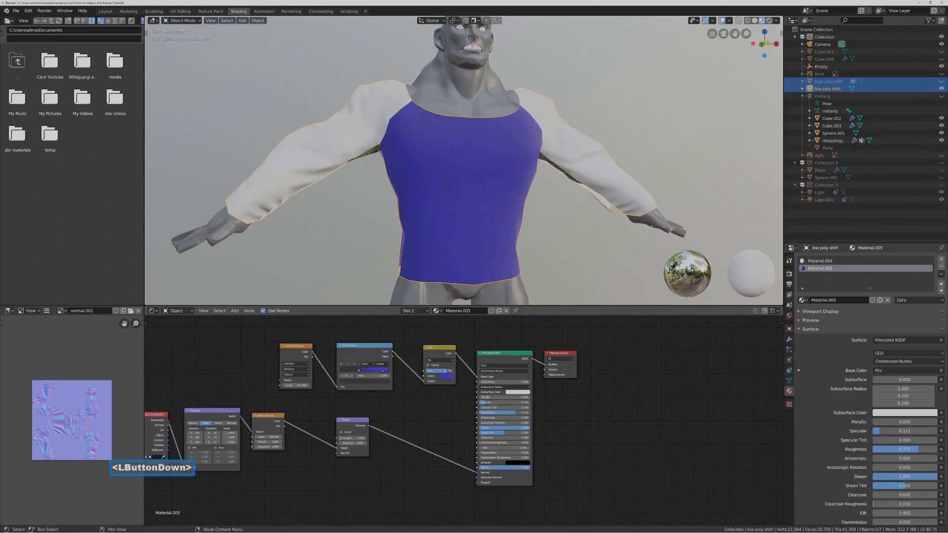
pyautogui.moveTo(437, 371); pyautogui.dragTo(436, 371)
pyautogui.scroll(-2, 500, 244)
pyautogui.moveTo(500, 244); pyautogui.dragTo(477, 297, button='middle')
pyautogui.moveTo(450, 368); pyautogui.dragTo(444, 369)
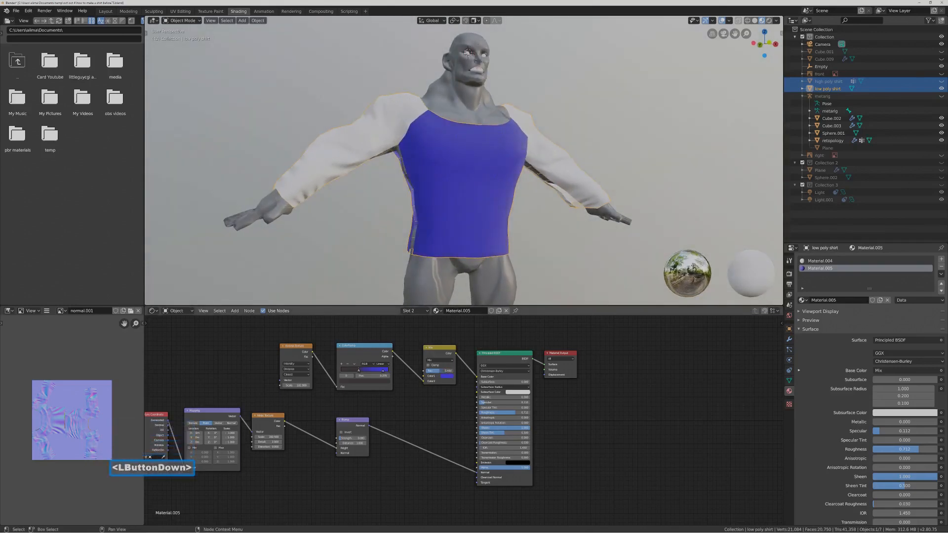
pyautogui.moveTo(447, 227); pyautogui.dragTo(418, 190, button='middle')
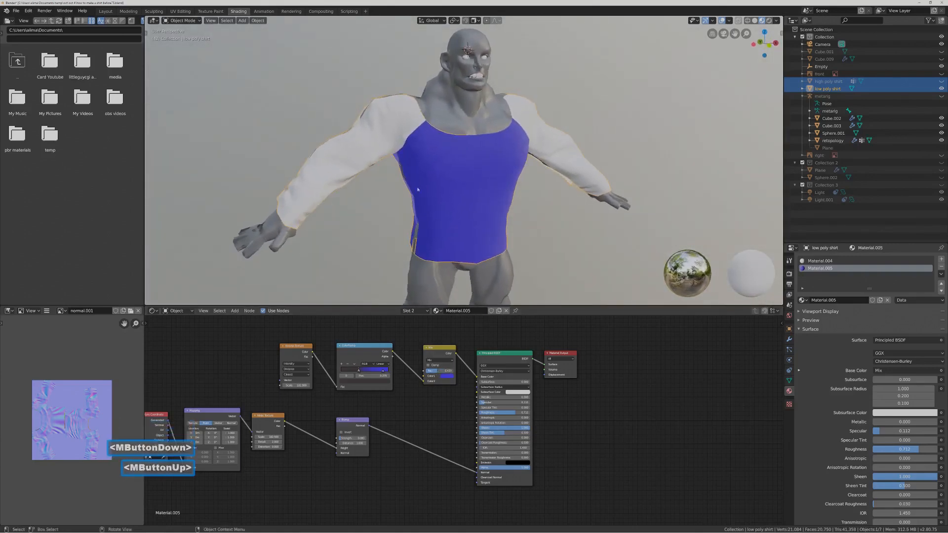
# Set the base colour of the sleeve material, Material.004, to yellow.
pyautogui.click(375, 161)
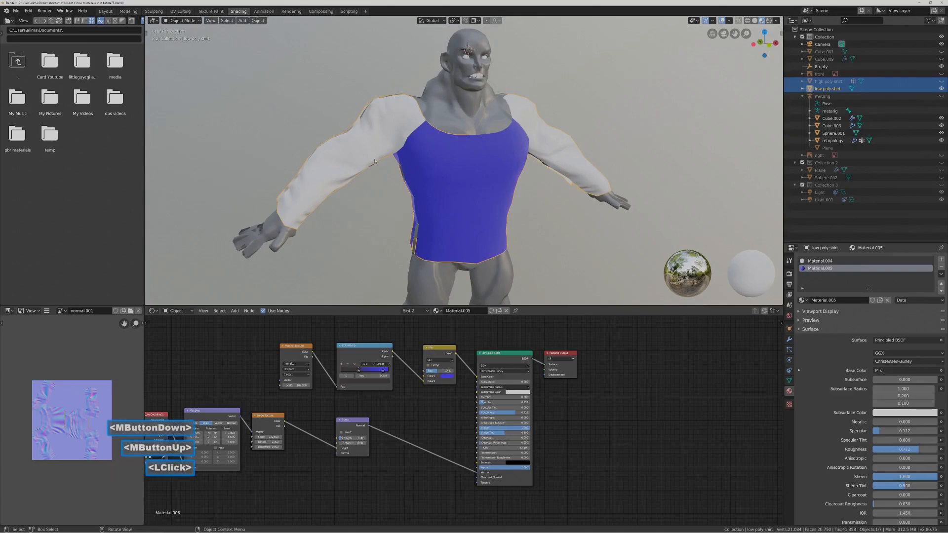
pyautogui.click(812, 260)
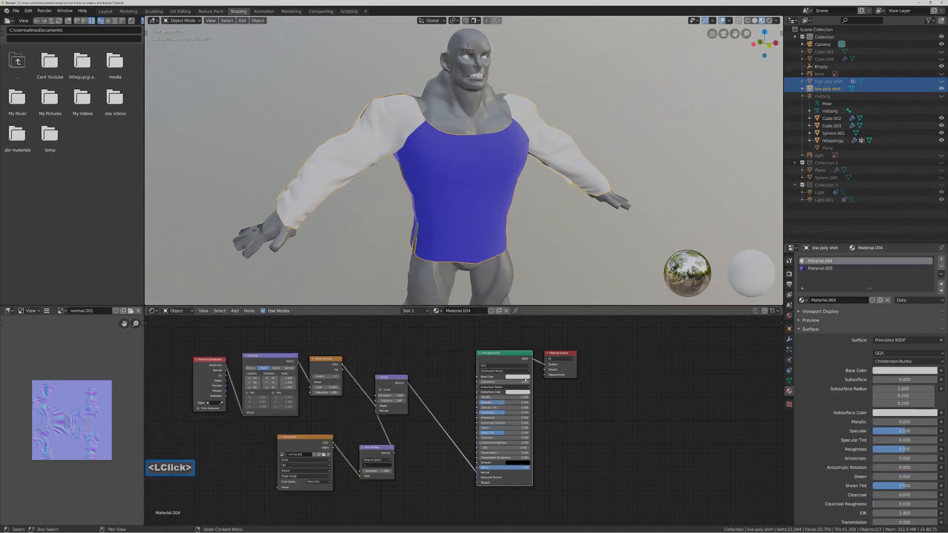
pyautogui.click(522, 377)
pyautogui.click(516, 334)
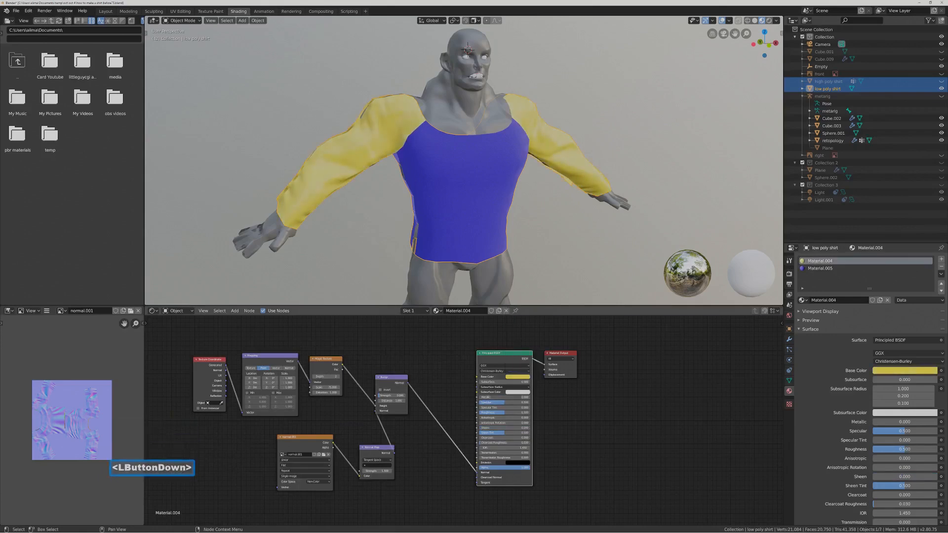
# Lower the sleeve material's specular to 0.173 and raise its sheen to 1.000.
pyautogui.click(504, 397)
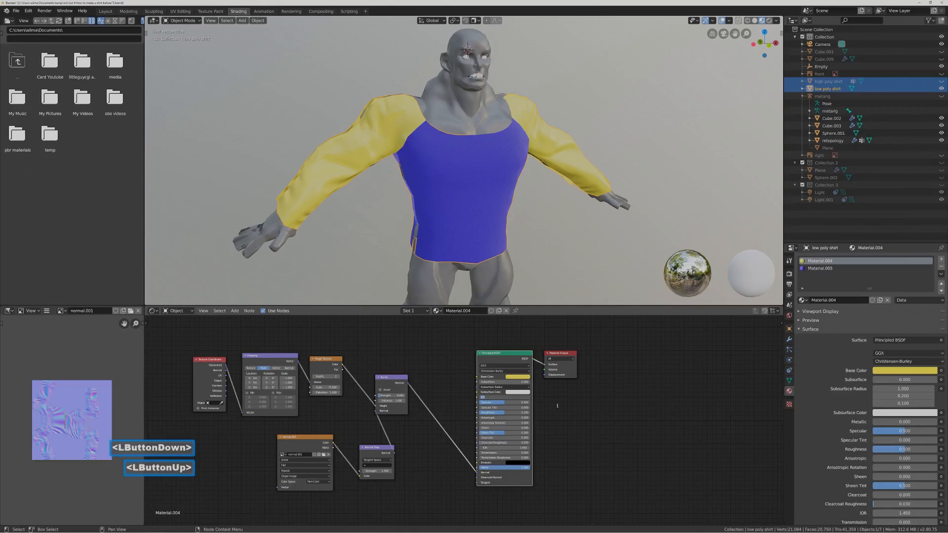
pyautogui.press('Escape')
pyautogui.moveTo(505, 403); pyautogui.dragTo(493, 403)
pyautogui.moveTo(487, 428); pyautogui.dragTo(531, 430)
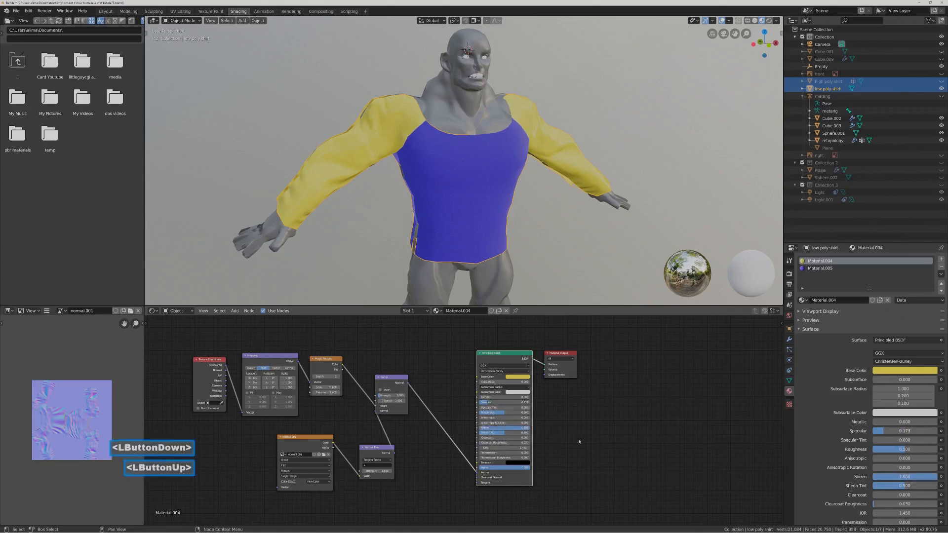
pyautogui.moveTo(598, 269); pyautogui.dragTo(571, 232, button='middle')
pyautogui.scroll(-3, 583, 249)
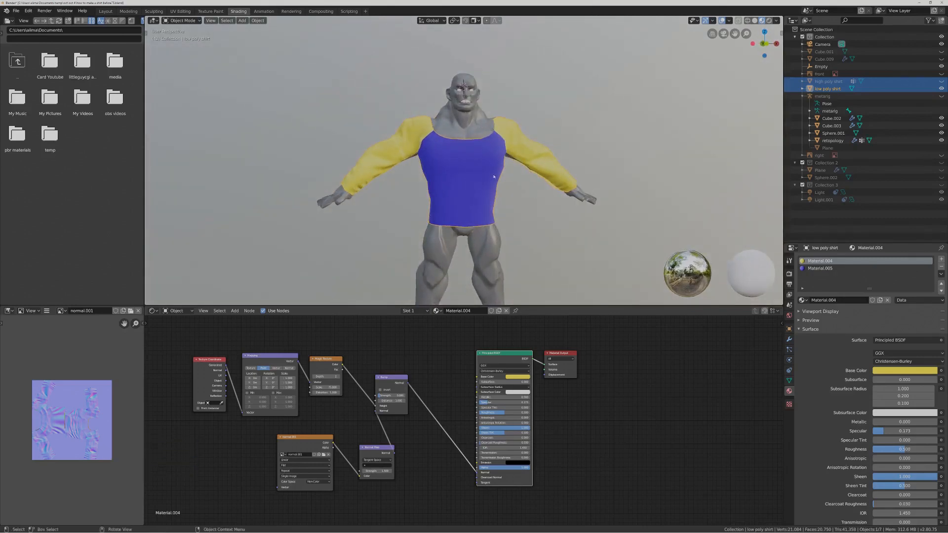
pyautogui.moveTo(474, 197); pyautogui.dragTo(483, 189, button='middle')
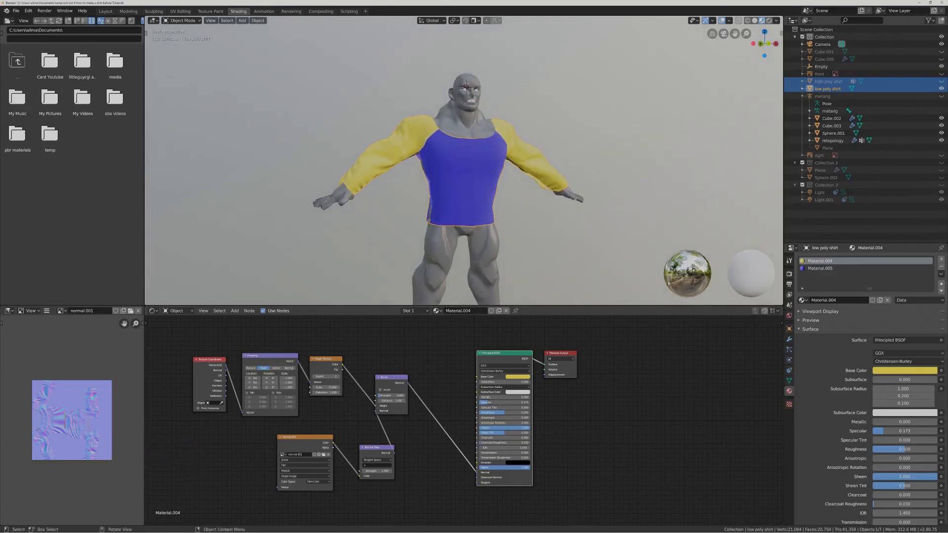
# Add a Normal Map node below the Bump node in the torso material, Material.005, and shift the Bump node to make room.
pyautogui.click(819, 269)
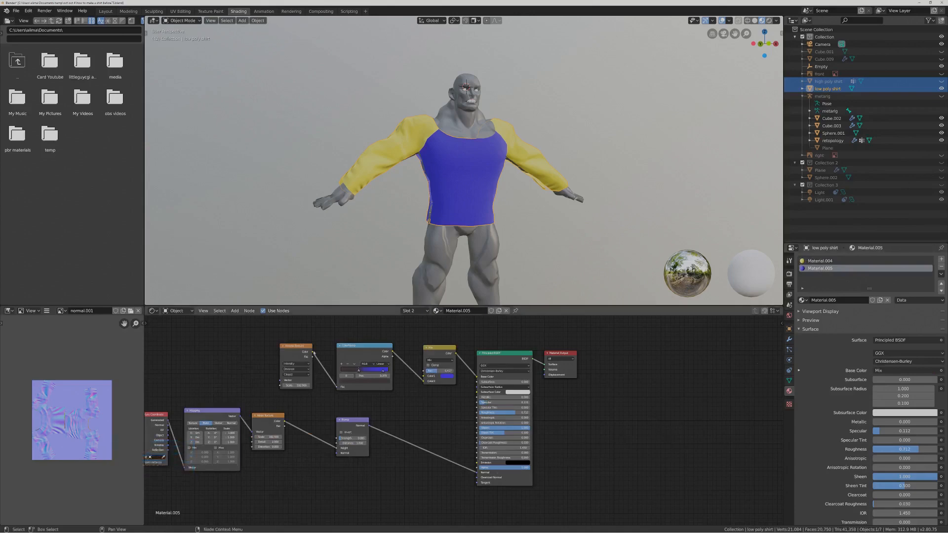
pyautogui.click(235, 310)
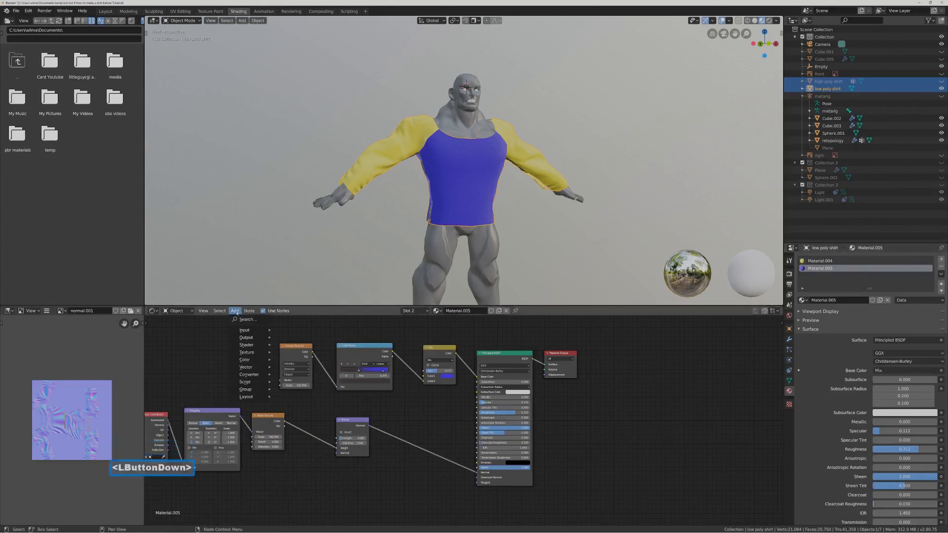
pyautogui.moveTo(248, 354)
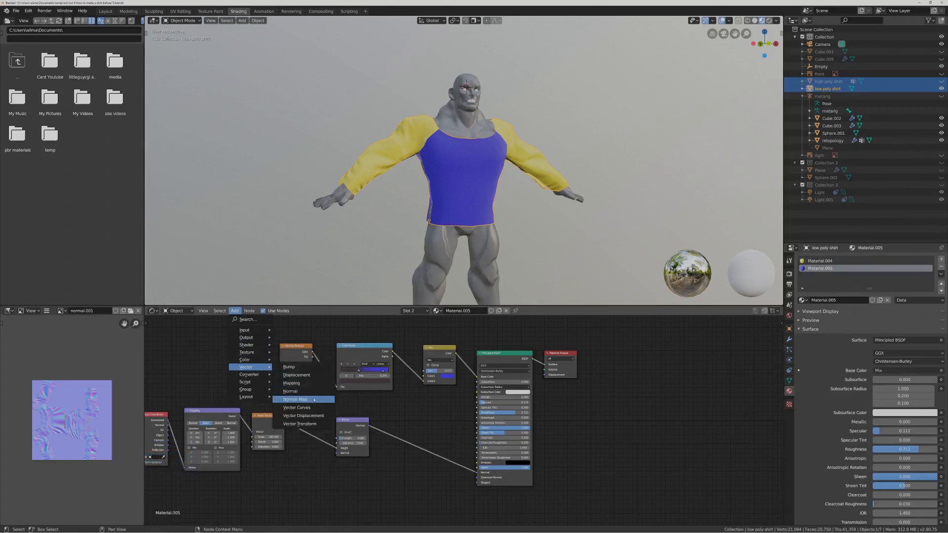
pyautogui.click(314, 399)
pyautogui.click(384, 464)
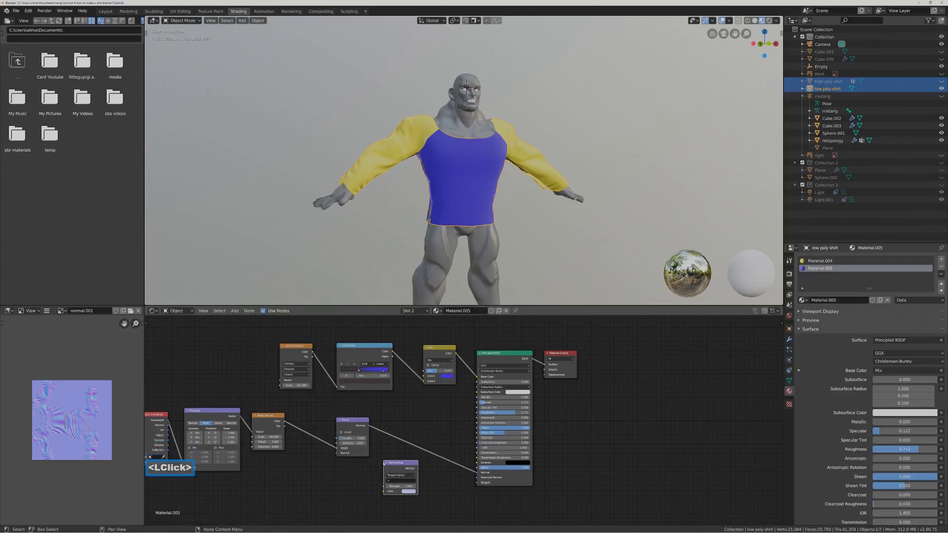
pyautogui.moveTo(349, 424); pyautogui.dragTo(334, 413)
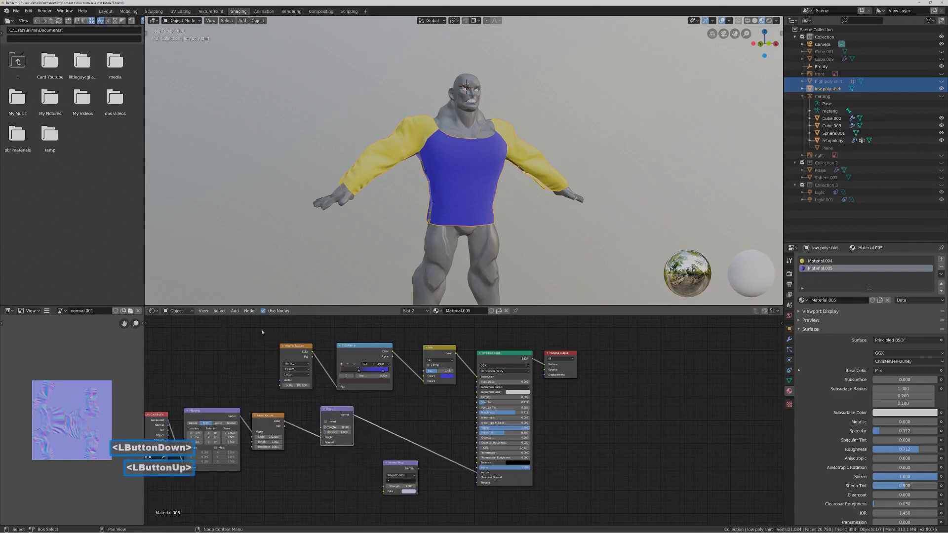
# Add an Image Texture node beside the Normal Map node and load normal.002.png from the maps folder into it.
pyautogui.click(236, 311)
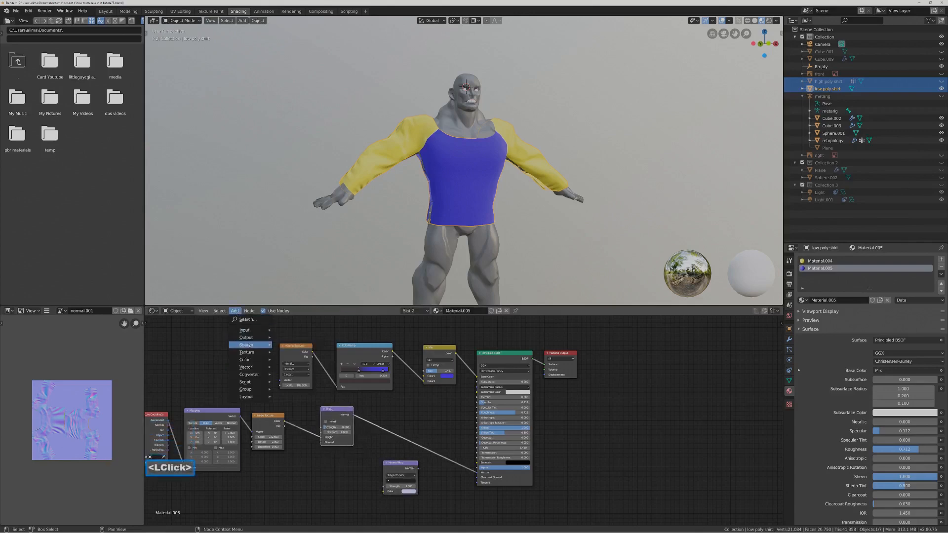
pyautogui.moveTo(249, 355)
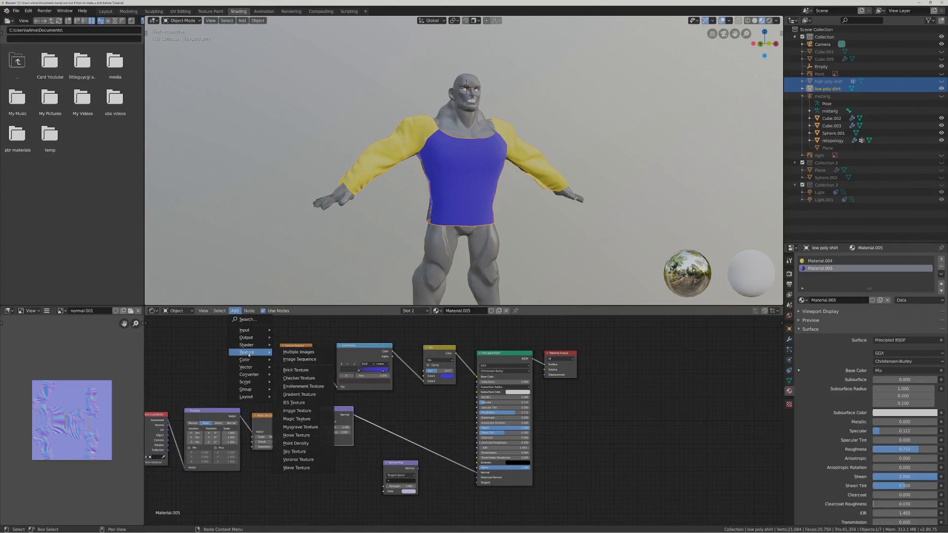
pyautogui.click(296, 411)
pyautogui.click(292, 459)
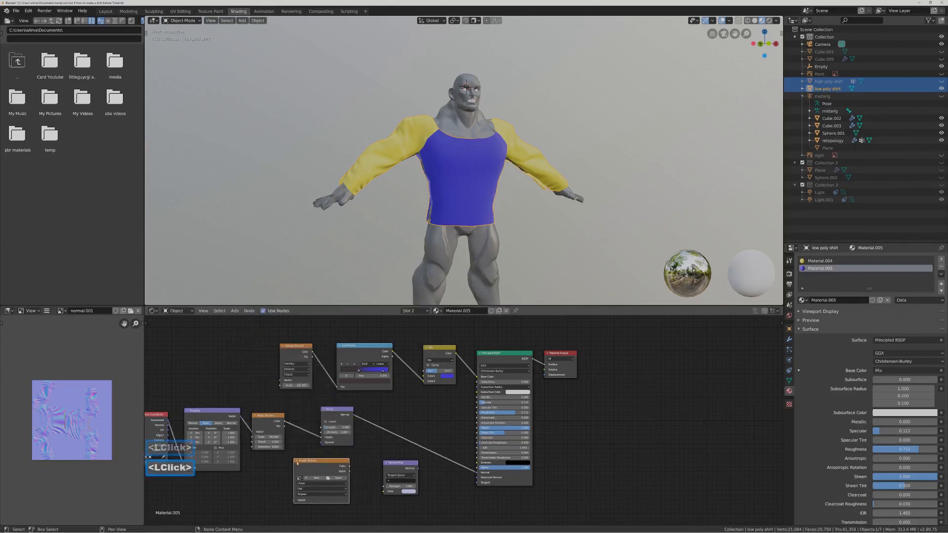
pyautogui.click(339, 478)
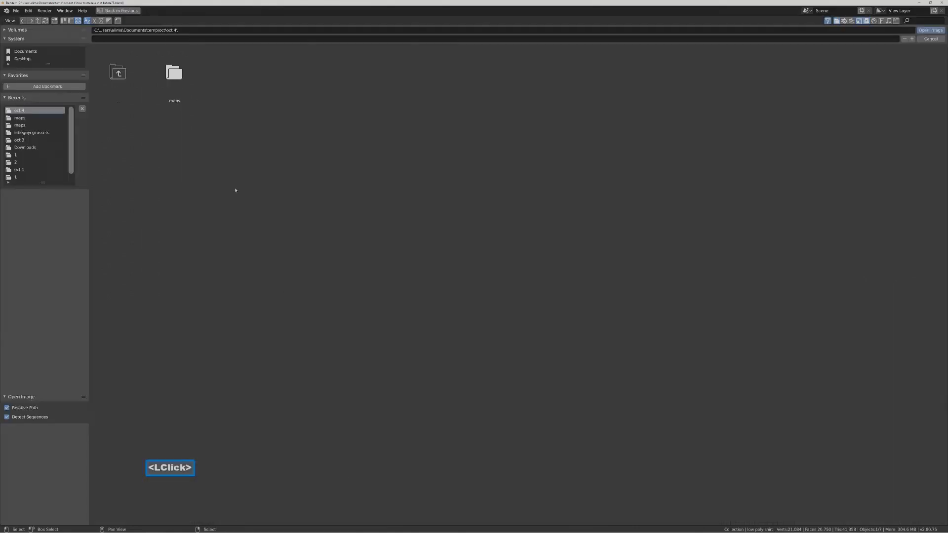
pyautogui.doubleClick(177, 74)
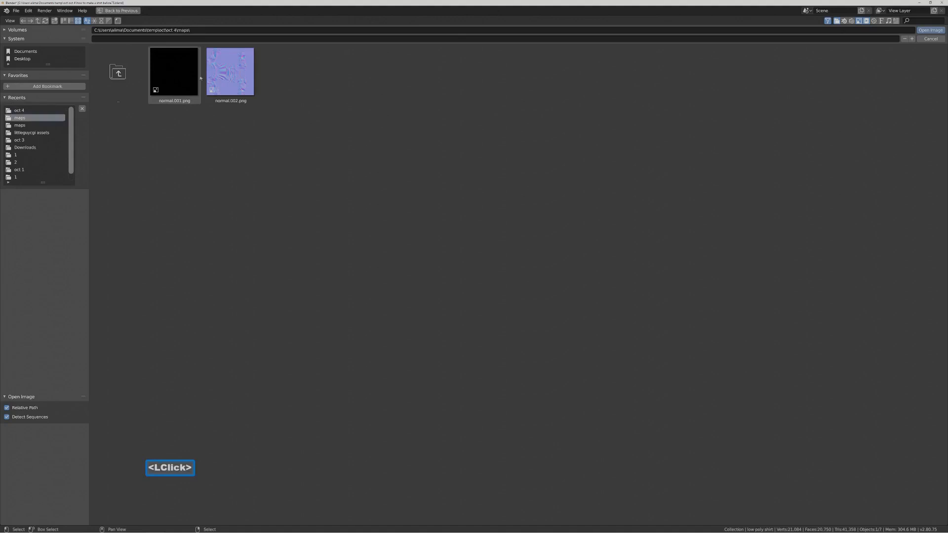
pyautogui.click(249, 84)
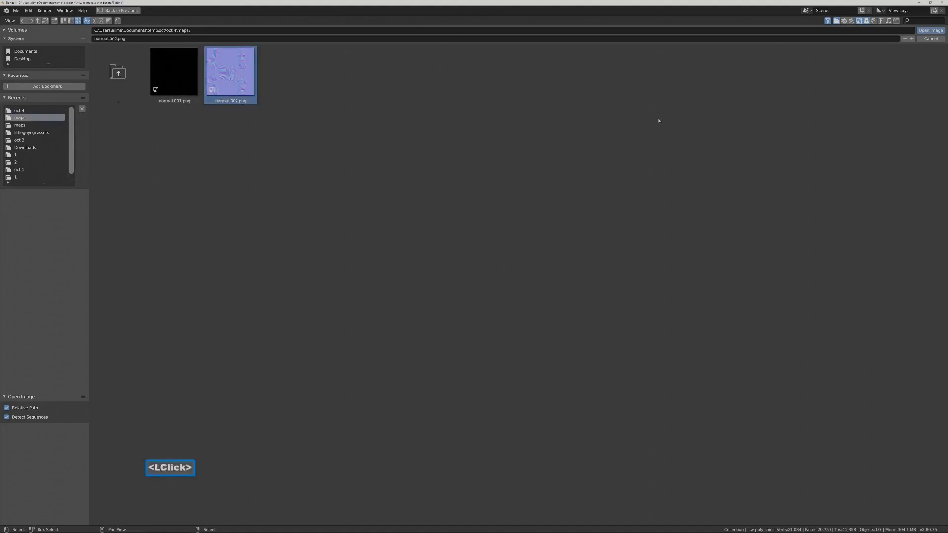
pyautogui.click(921, 31)
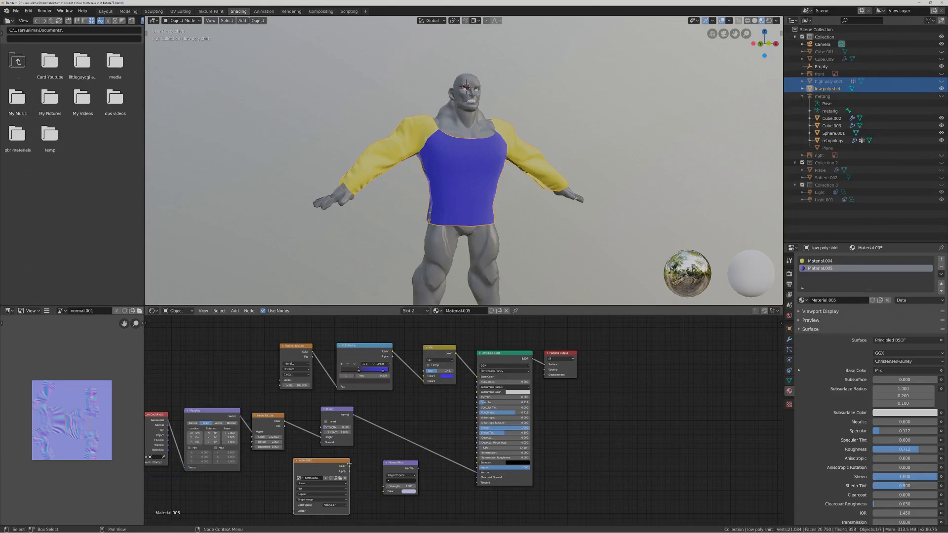
# Link the image's colour to the Normal Map node and its normal output to the Bump node's Normal input, moving the Bump node closer to the shader.
pyautogui.moveTo(349, 466); pyautogui.dragTo(428, 473)
pyautogui.moveTo(339, 410); pyautogui.dragTo(438, 410)
pyautogui.moveTo(417, 472); pyautogui.dragTo(420, 443)
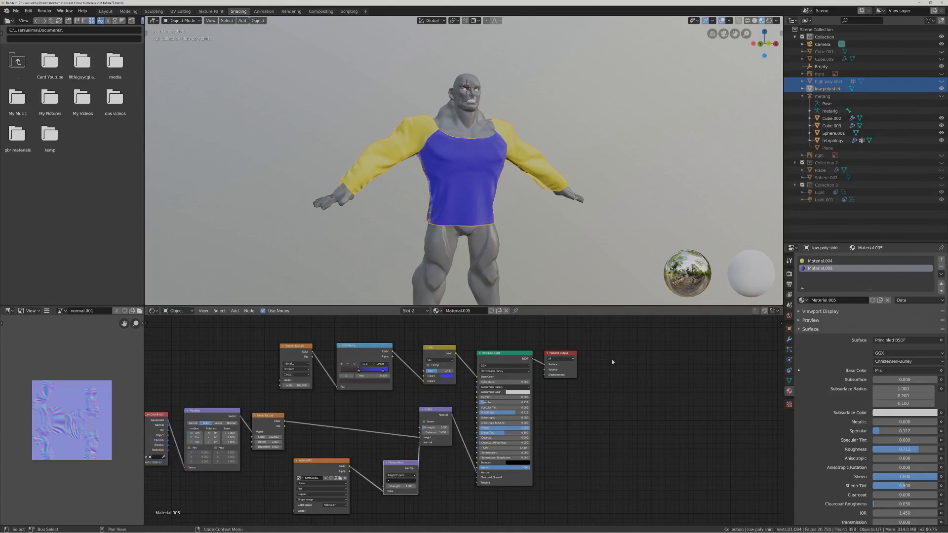
pyautogui.press('Pause')
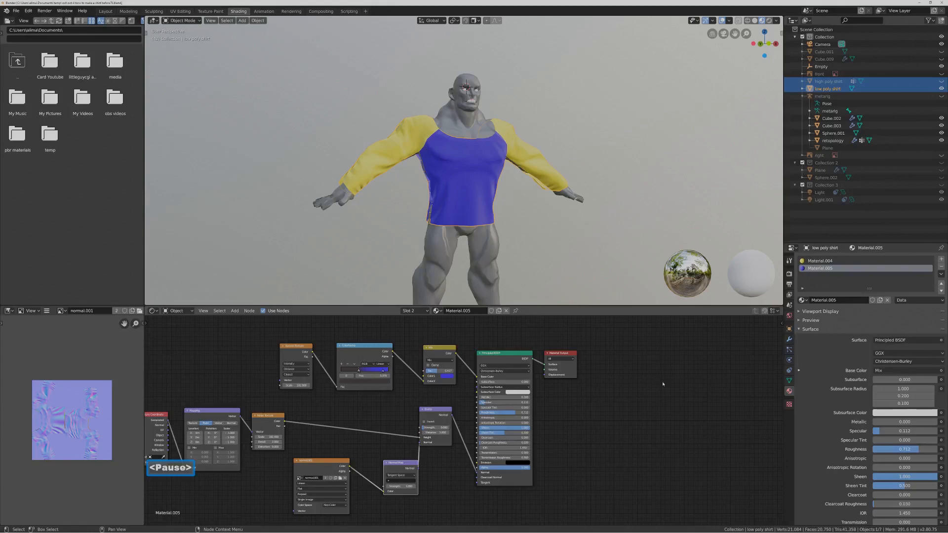
# Open the sleeve material, Material.004, and add a Voronoi Texture node in the empty space before the existing nodes.
pyautogui.click(835, 260)
pyautogui.moveTo(459, 404); pyautogui.dragTo(707, 425, button='middle')
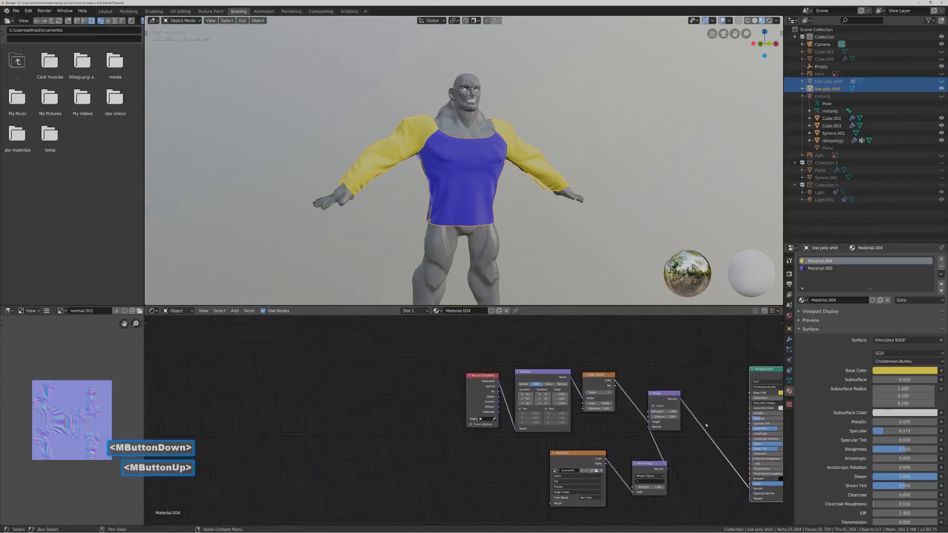
pyautogui.click(234, 311)
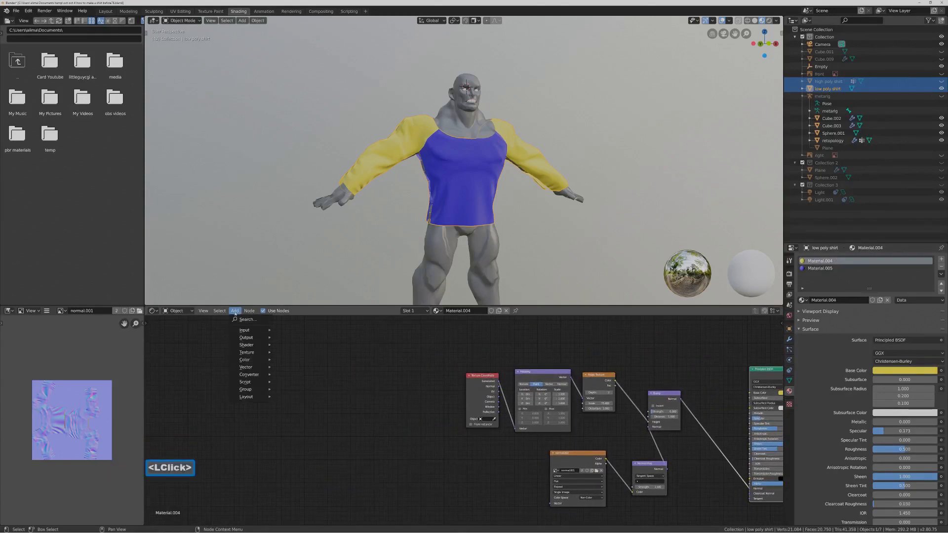
pyautogui.moveTo(262, 353)
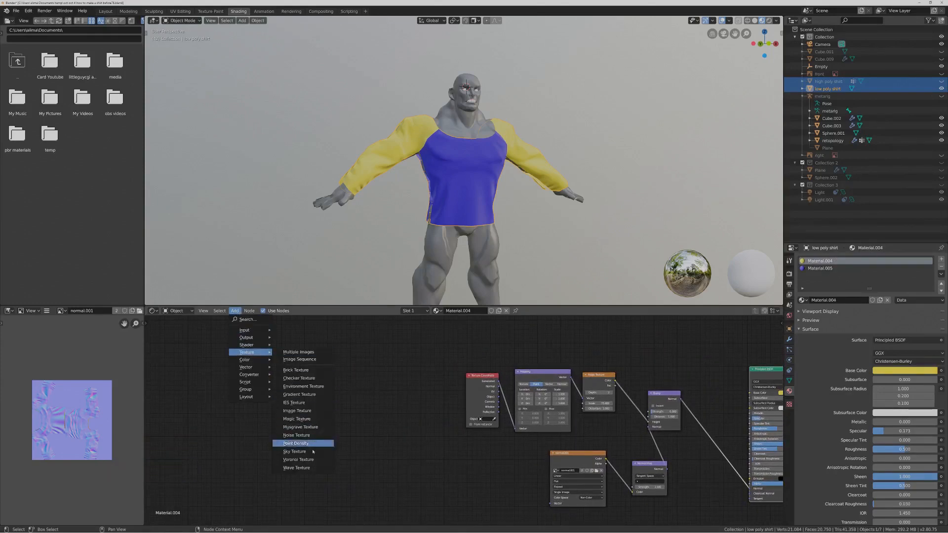
pyautogui.click(291, 459)
pyautogui.click(223, 340)
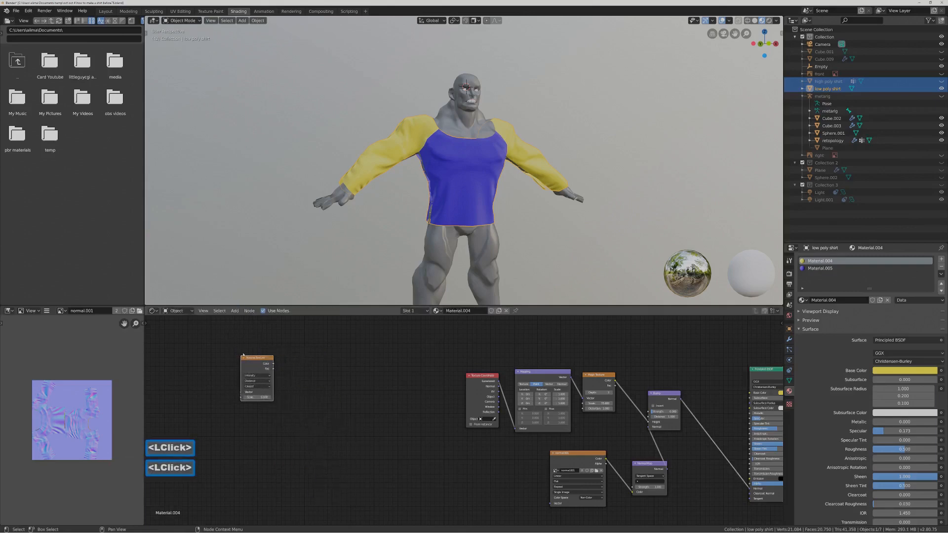
# Add a ColorRamp node and a MixRGB node in a row beside the Voronoi Texture.
pyautogui.click(235, 310)
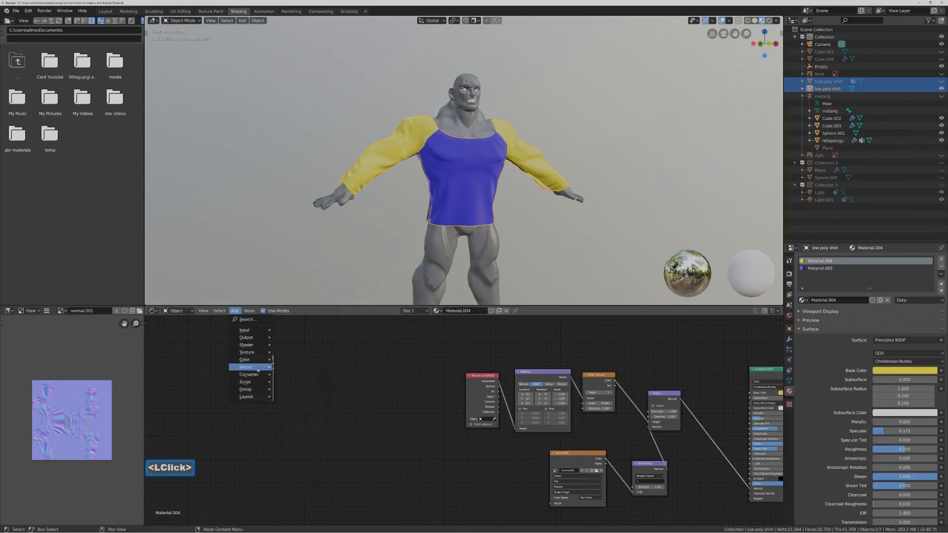
pyautogui.moveTo(266, 375)
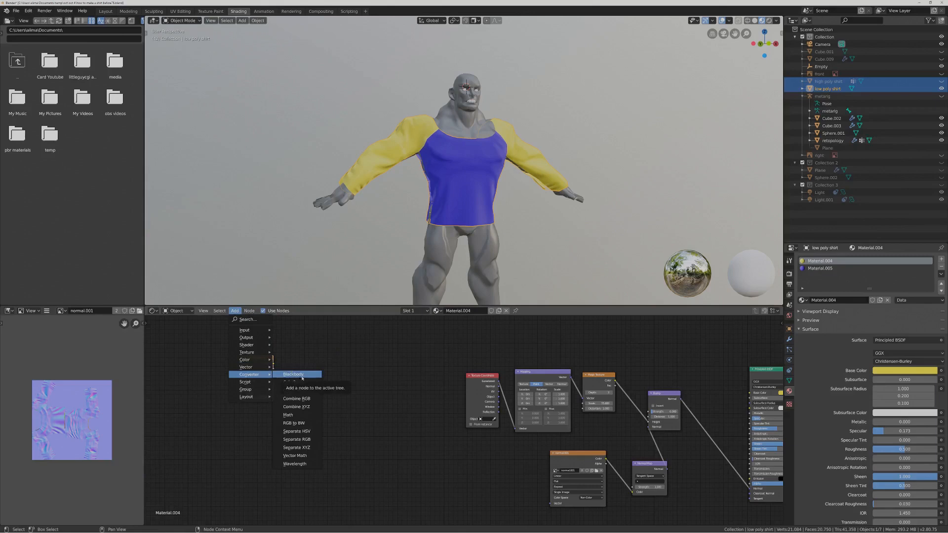
pyautogui.click(294, 382)
pyautogui.click(305, 367)
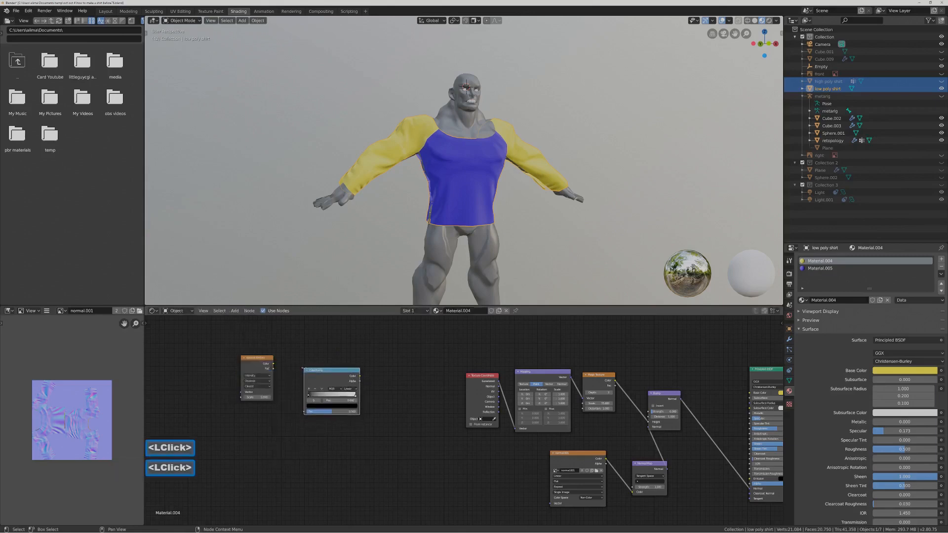
pyautogui.click(236, 311)
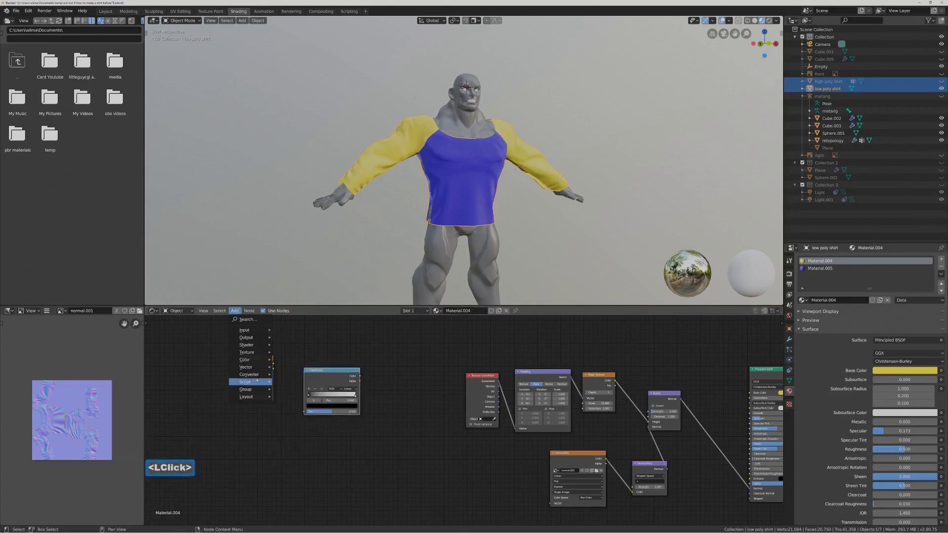
pyautogui.moveTo(260, 365)
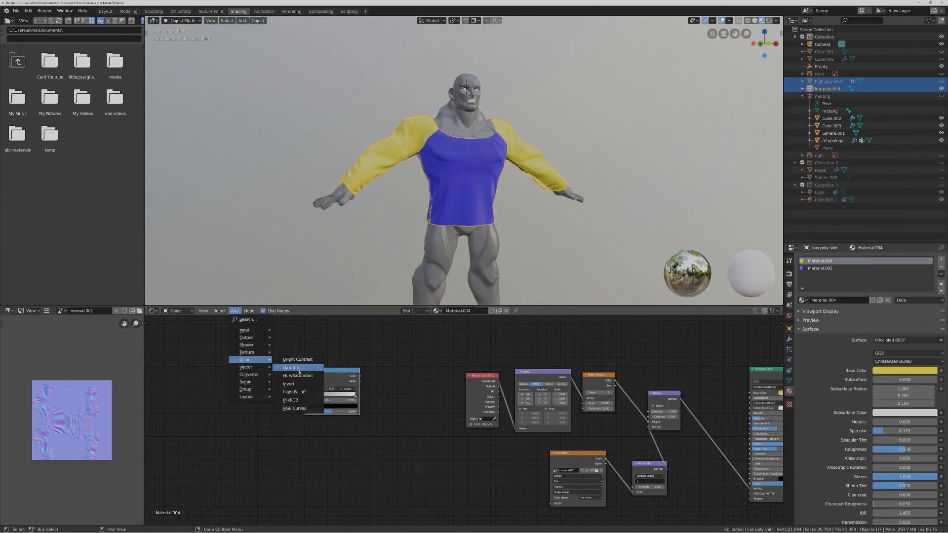
pyautogui.click(296, 401)
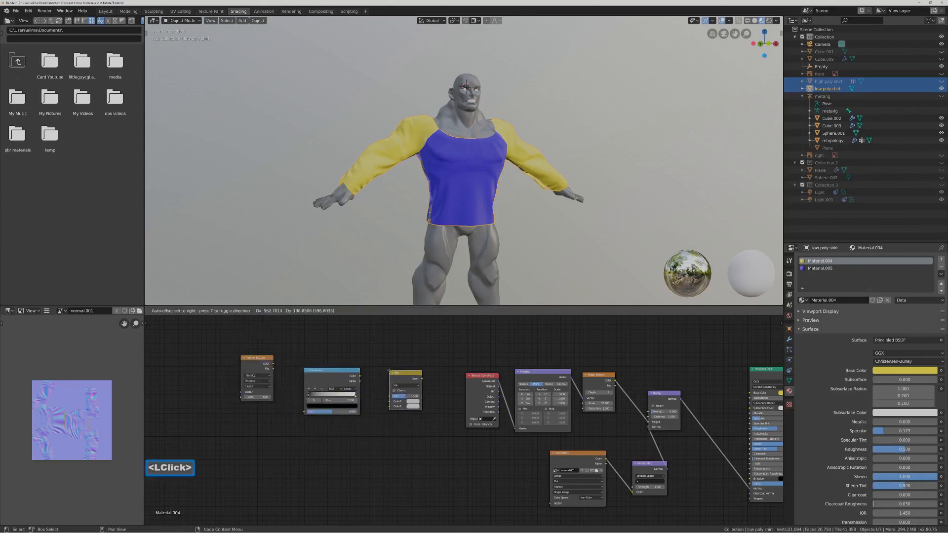
pyautogui.click(391, 372)
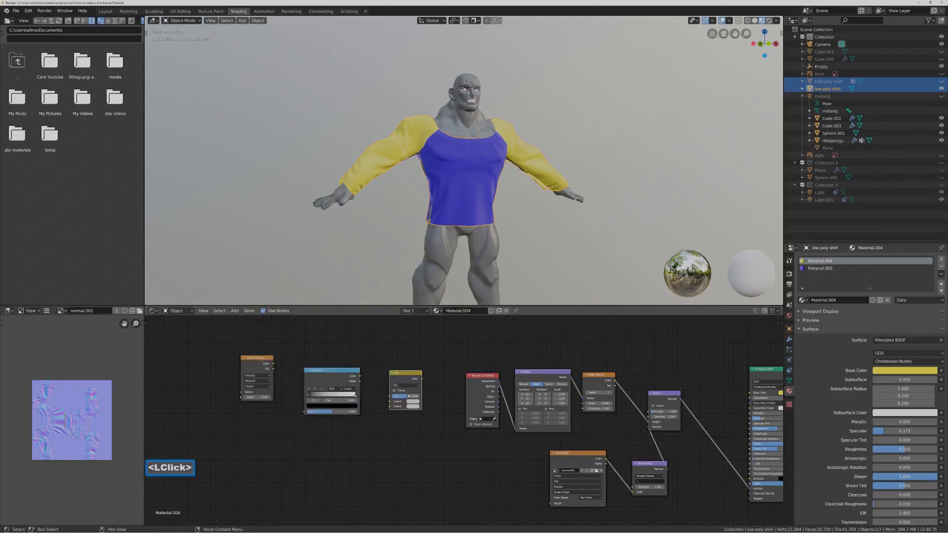
# Link the Voronoi colour to the ColorRamp's Fac input and the ramp's colour to the Mix node's Color2.
pyautogui.moveTo(272, 366); pyautogui.dragTo(307, 415)
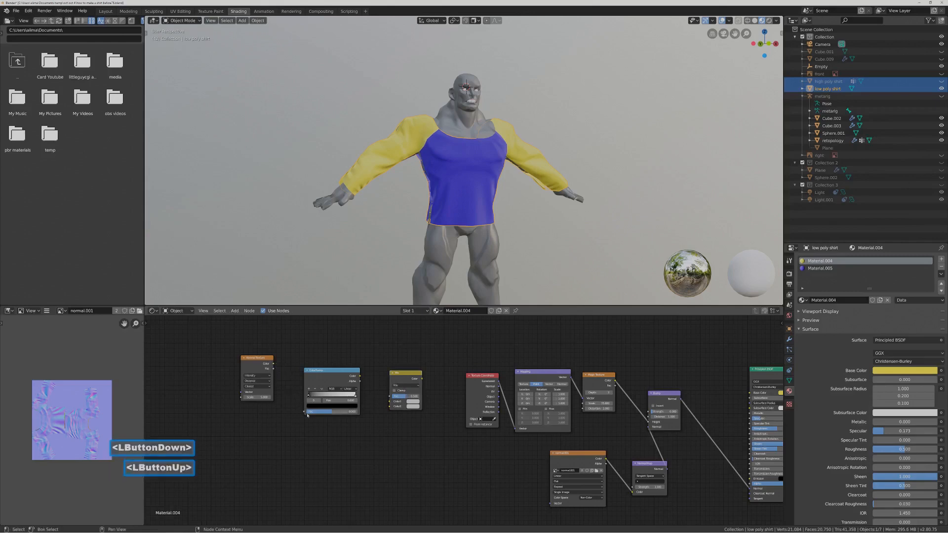
pyautogui.moveTo(275, 365); pyautogui.dragTo(304, 412)
pyautogui.moveTo(361, 377); pyautogui.dragTo(387, 408)
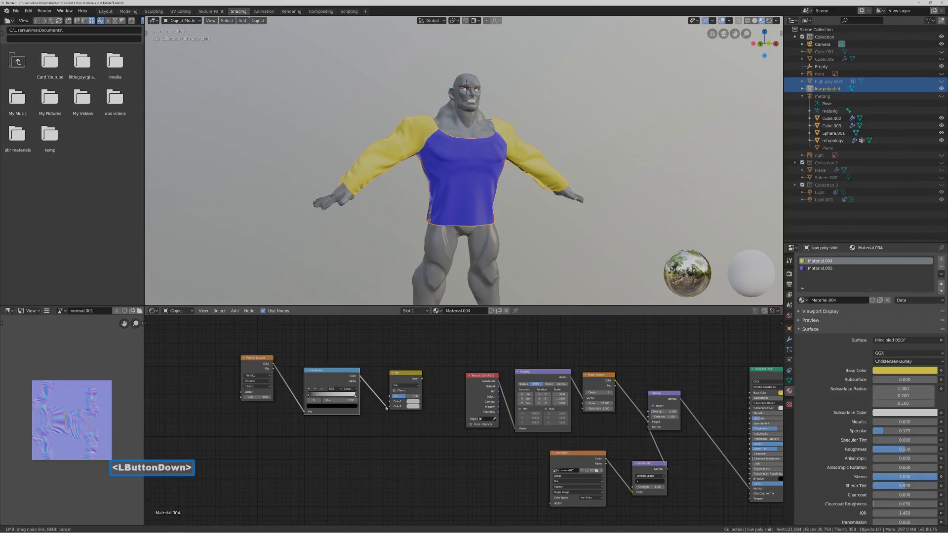
pyautogui.moveTo(387, 408); pyautogui.dragTo(391, 402)
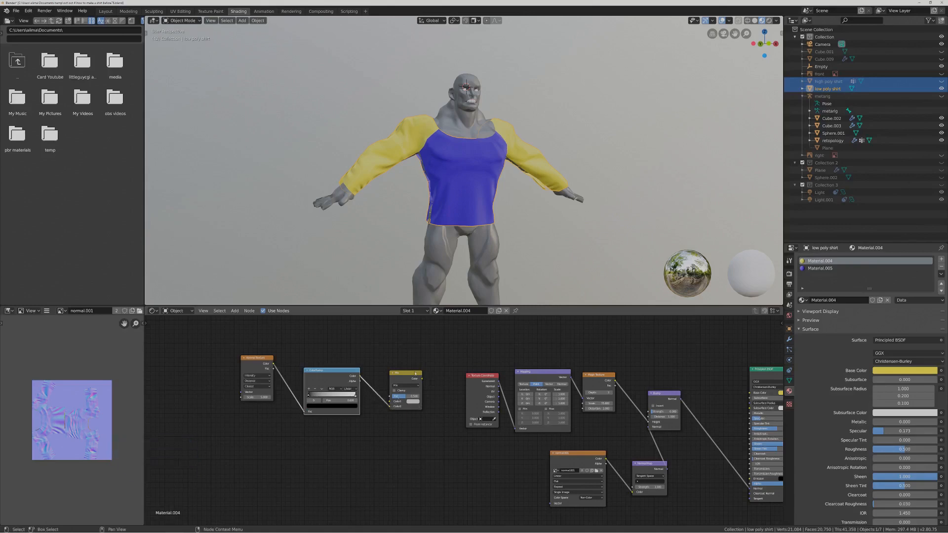
# Select the Voronoi Texture, ColorRamp and Mix nodes together and move them above the Texture Coordinate and Mapping nodes.
pyautogui.press('c')
pyautogui.moveTo(267, 359)
pyautogui.mouseDown()
pyautogui.moveTo(373, 383)
pyautogui.moveTo(418, 380)
pyautogui.moveTo(329, 400)
pyautogui.moveTo(345, 360)
pyautogui.mouseUp()
pyautogui.rightClick(349, 360)
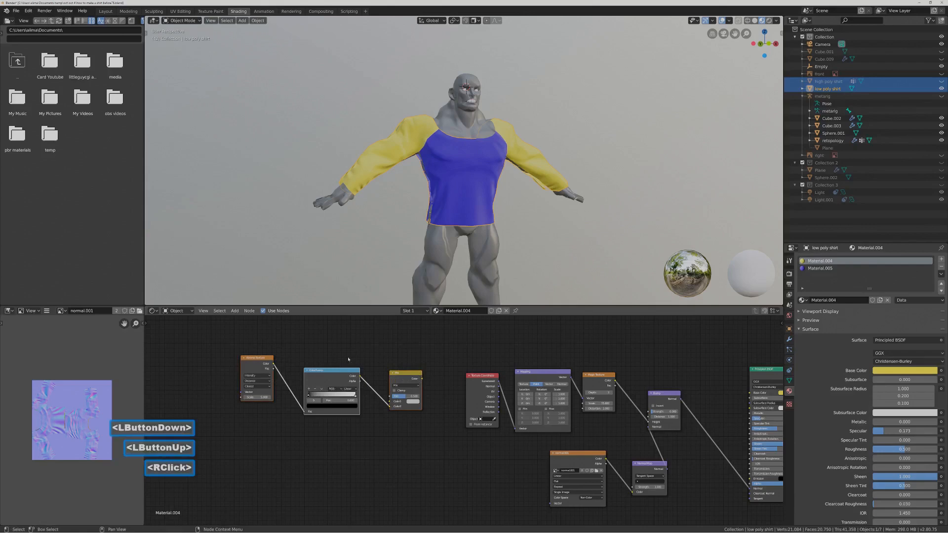
pyautogui.press('g')
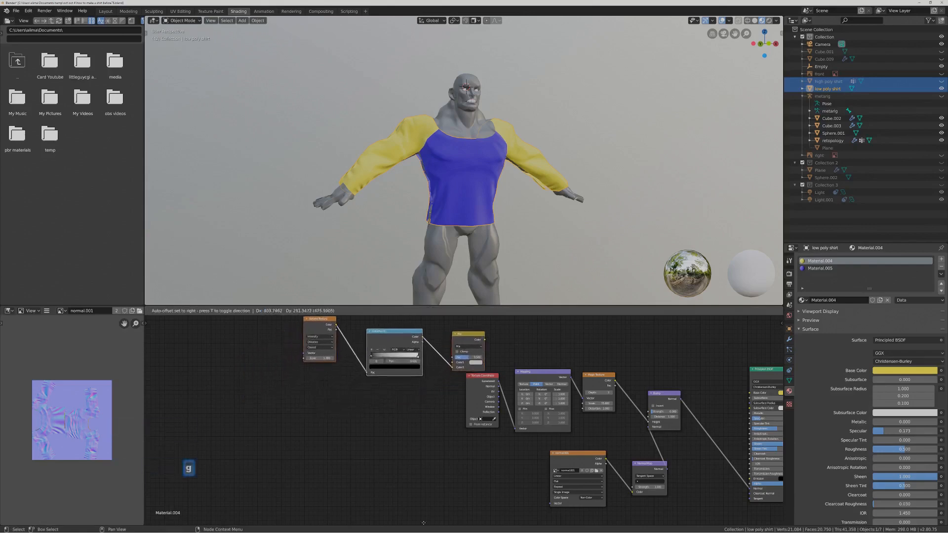
pyautogui.click(529, 305)
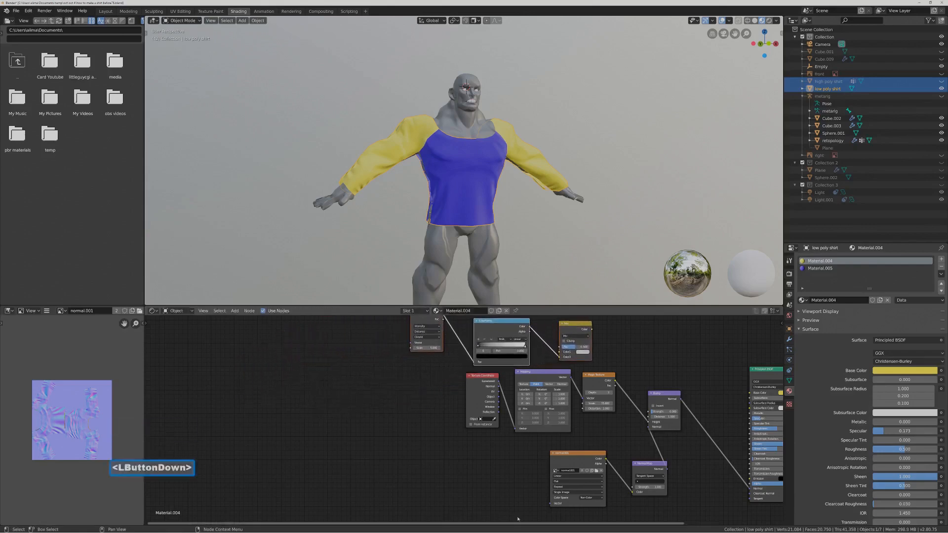
# Sample the shader's yellow base colour into the Mix node's Color1, and link the Mix output to Base Color.
pyautogui.moveTo(592, 330); pyautogui.dragTo(740, 389)
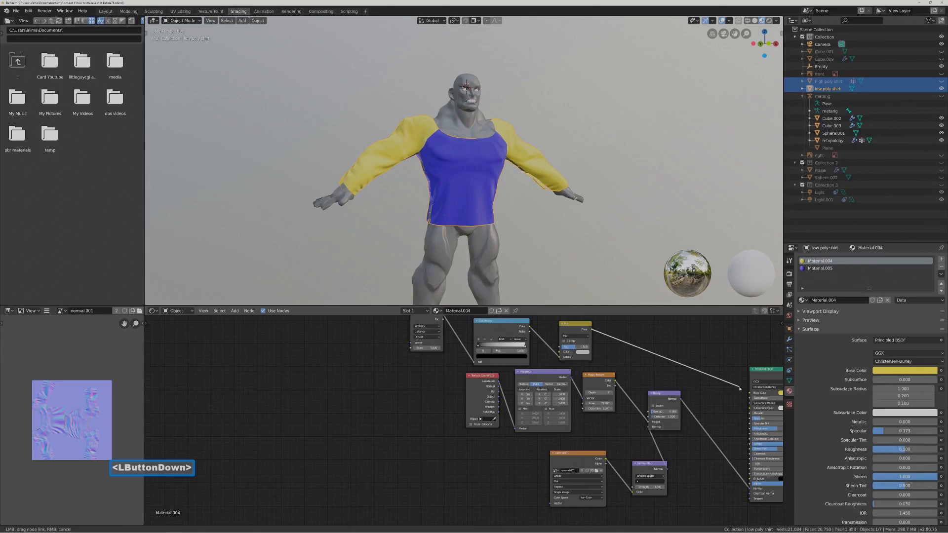
pyautogui.moveTo(739, 388); pyautogui.dragTo(740, 389)
pyautogui.moveTo(630, 361); pyautogui.dragTo(536, 376, button='middle')
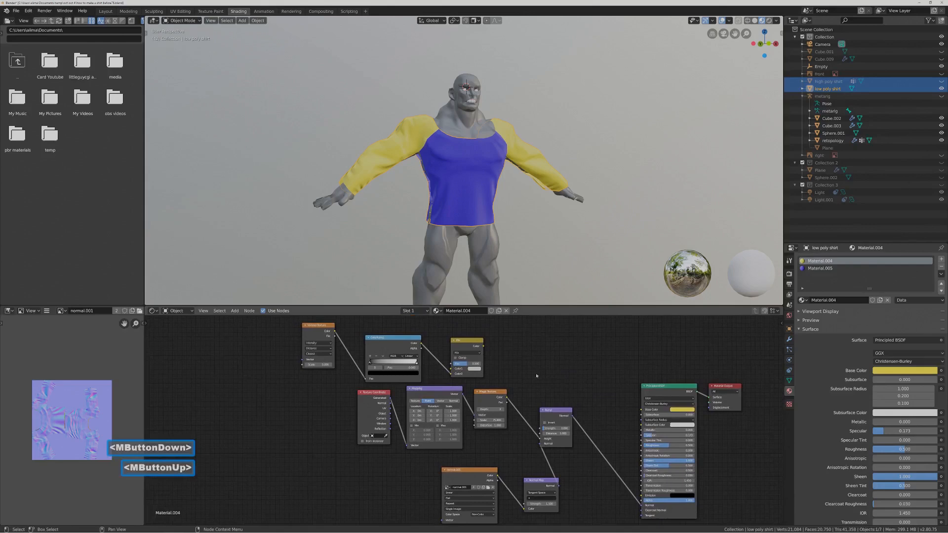
pyautogui.click(476, 369)
pyautogui.click(506, 348)
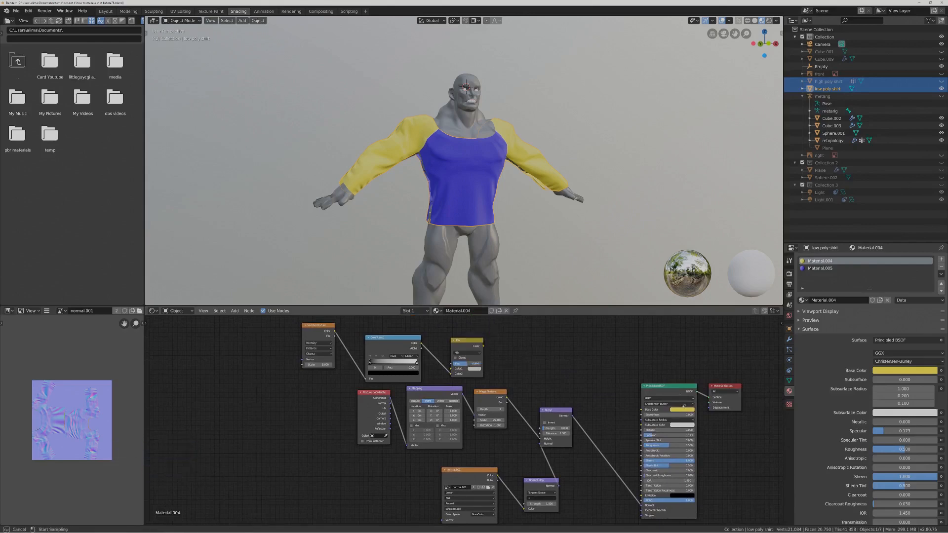
pyautogui.click(688, 409)
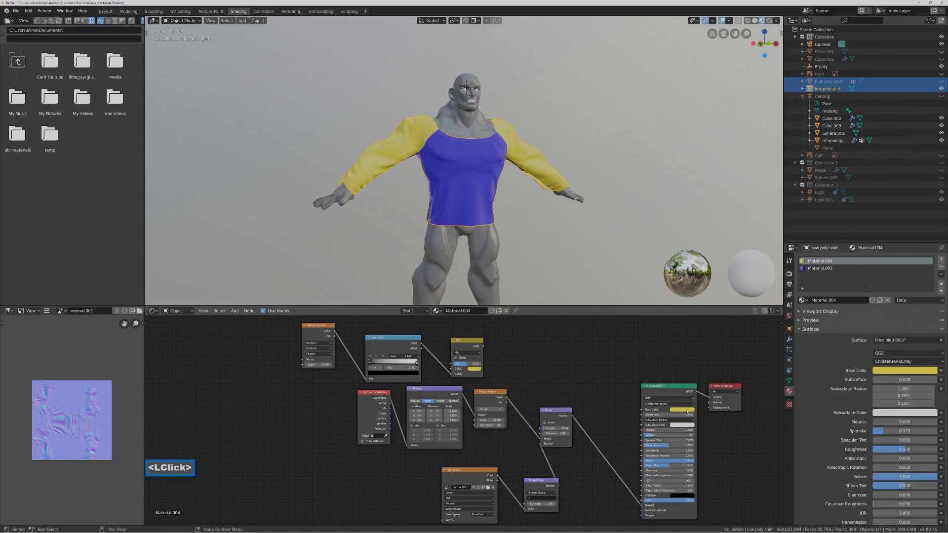
pyautogui.moveTo(483, 346); pyautogui.dragTo(644, 402)
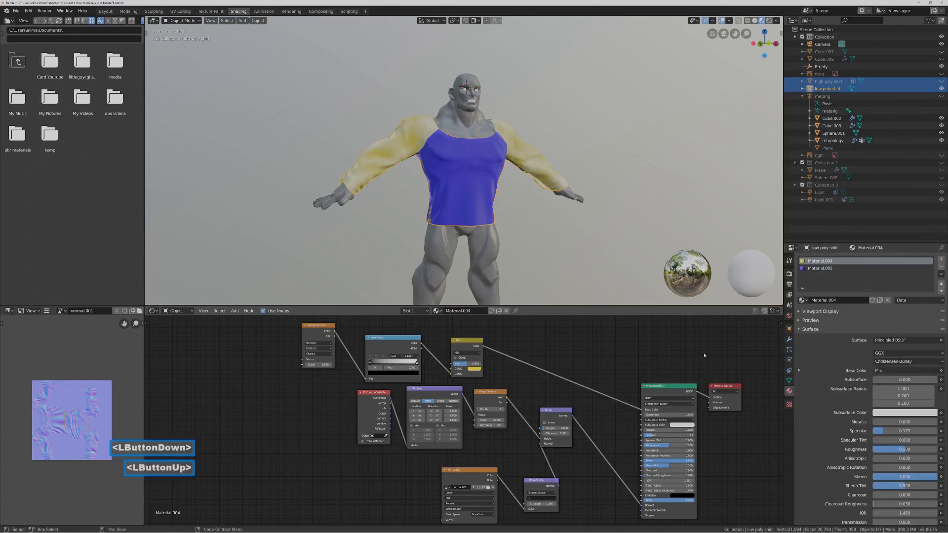
pyautogui.press('Pause')
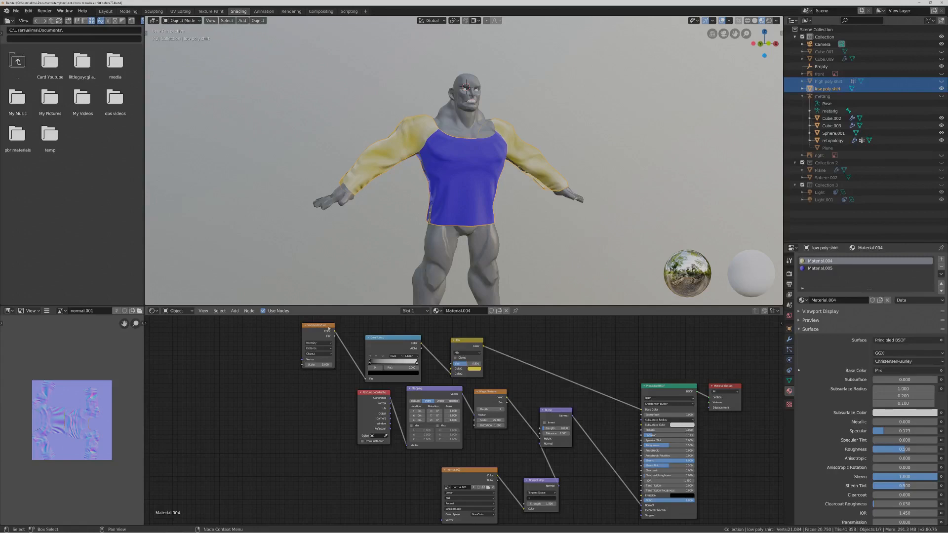
# Raise the Voronoi Texture's scale to a fine speckle while previewing it on the sleeves, then restore the Principled BSDF preview.
pyautogui.keyDown('ctrl'); pyautogui.keyDown('shift'); pyautogui.click(331, 350); pyautogui.keyUp('shift'); pyautogui.keyUp('ctrl')
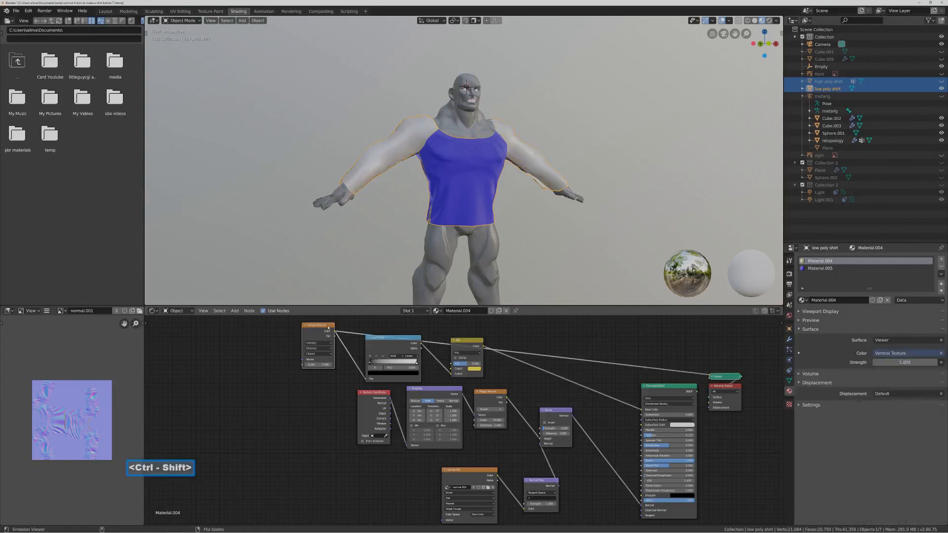
pyautogui.moveTo(322, 365); pyautogui.dragTo(400, 364)
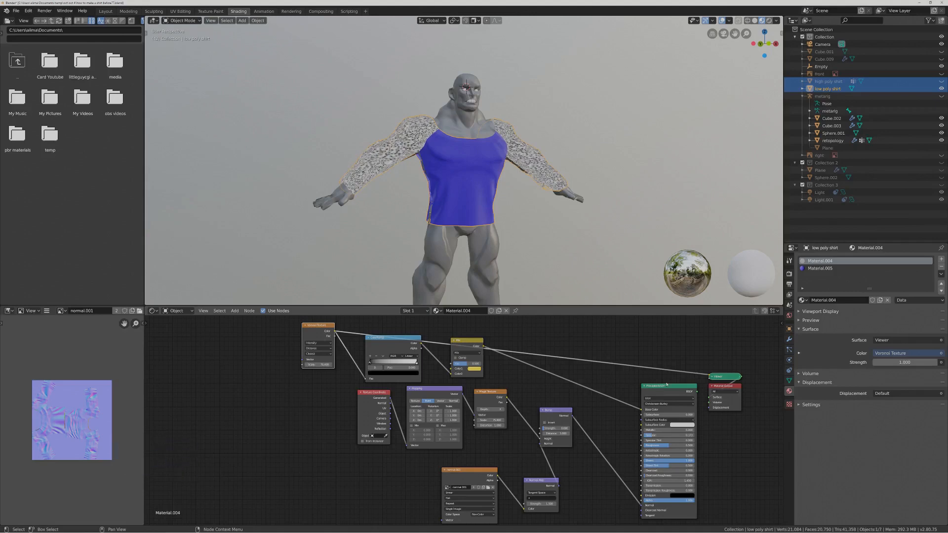
pyautogui.hotkey('ctrl', 'shift')
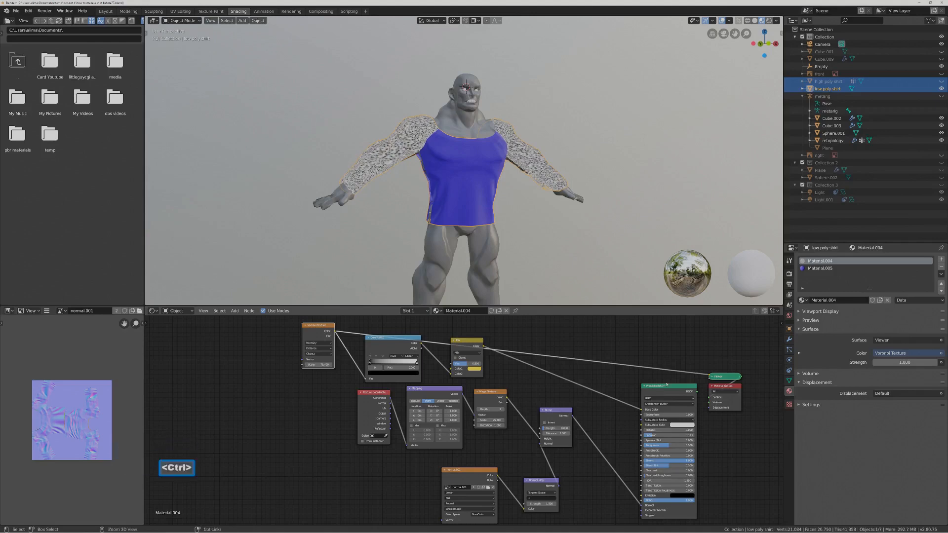
pyautogui.keyDown('ctrl'); pyautogui.keyDown('shift'); pyautogui.click(670, 387); pyautogui.keyUp('shift'); pyautogui.keyUp('ctrl')
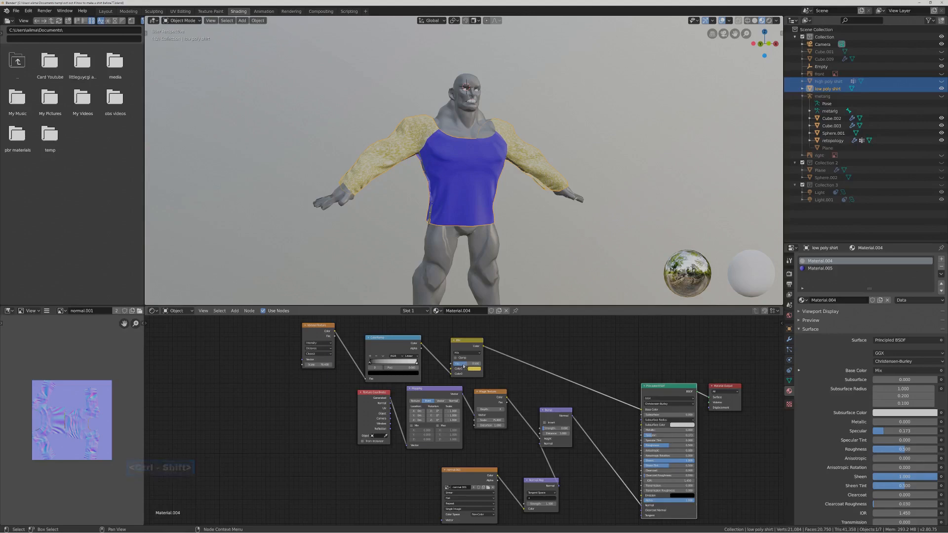
# Lower the Mix node's factor so the speckles tint the yellow sleeves only subtly.
pyautogui.moveTo(472, 363); pyautogui.dragTo(470, 363)
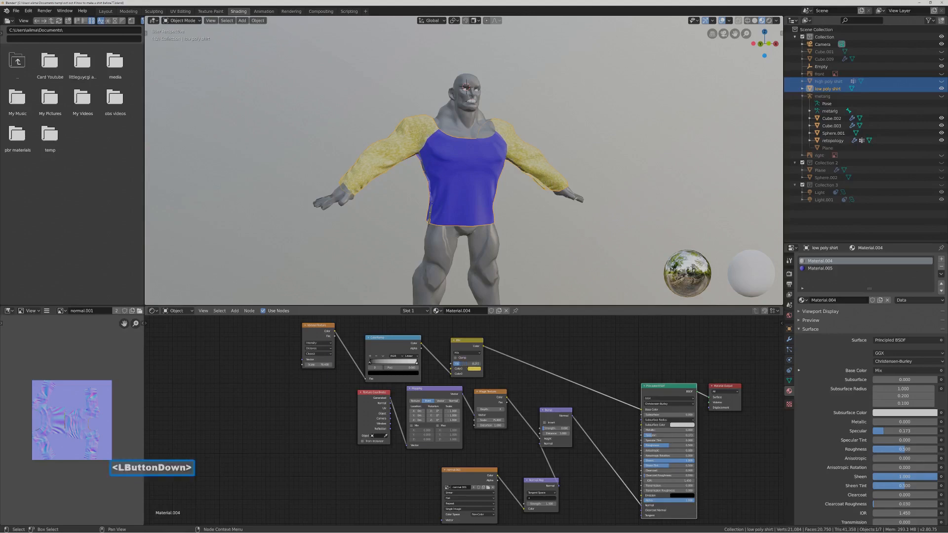
pyautogui.moveTo(470, 364); pyautogui.dragTo(456, 365)
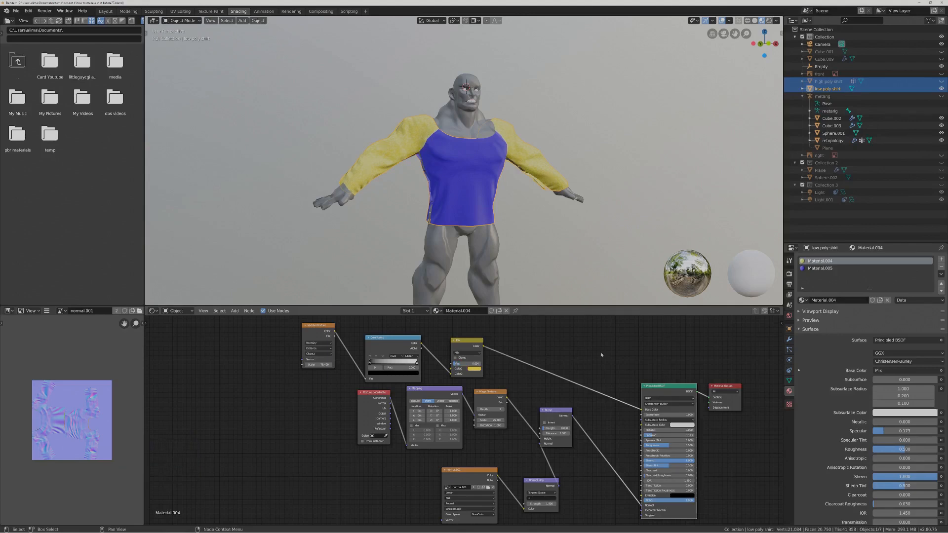
pyautogui.press('Pause')
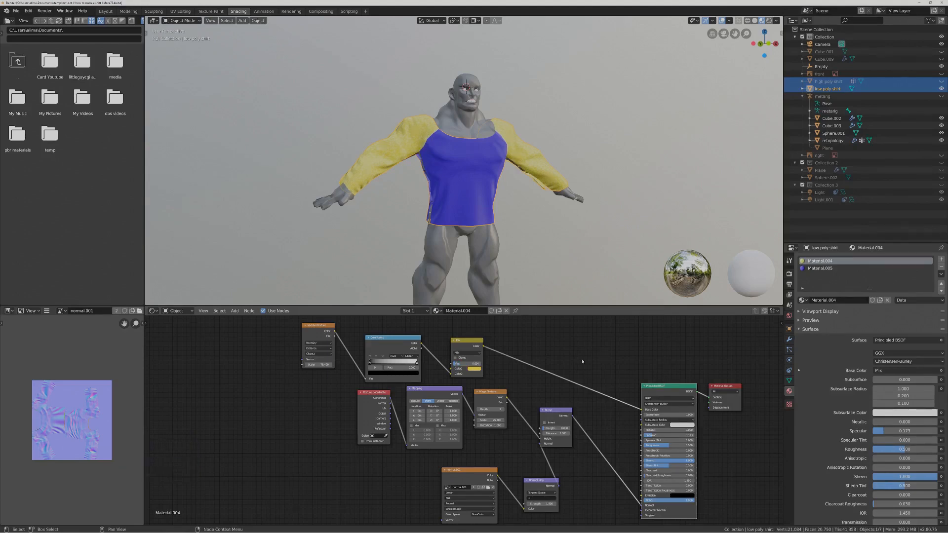
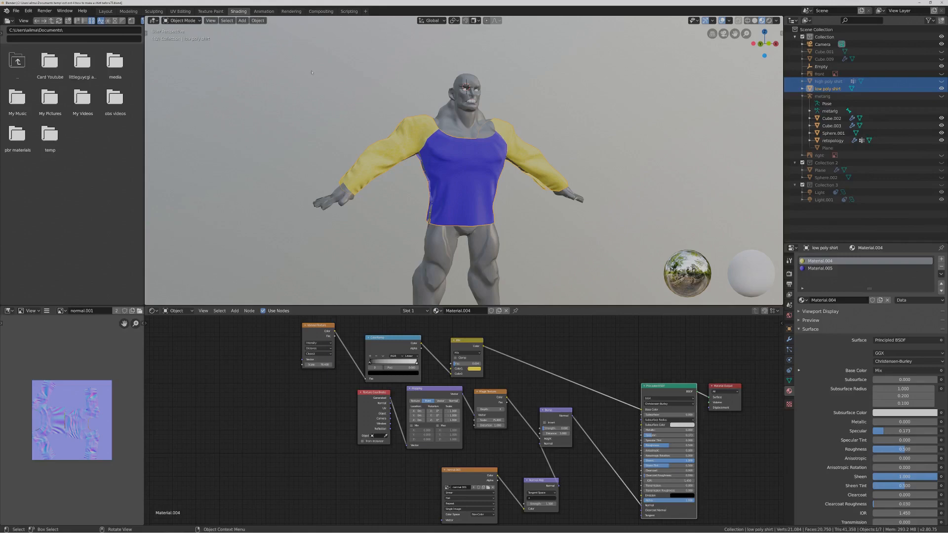
# Switch to the Layout workspace, enable LookDev shading, and view the textured shirt from a low angle.
pyautogui.click(111, 12)
pyautogui.moveTo(609, 176); pyautogui.dragTo(613, 177, button='middle')
pyautogui.click(762, 20)
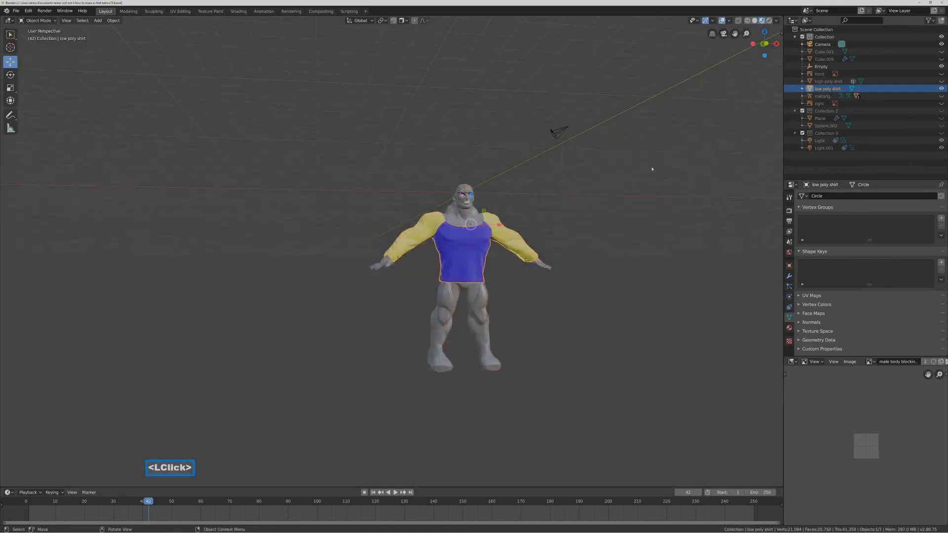
pyautogui.scroll(2, 647, 176)
pyautogui.scroll(1, 647, 176)
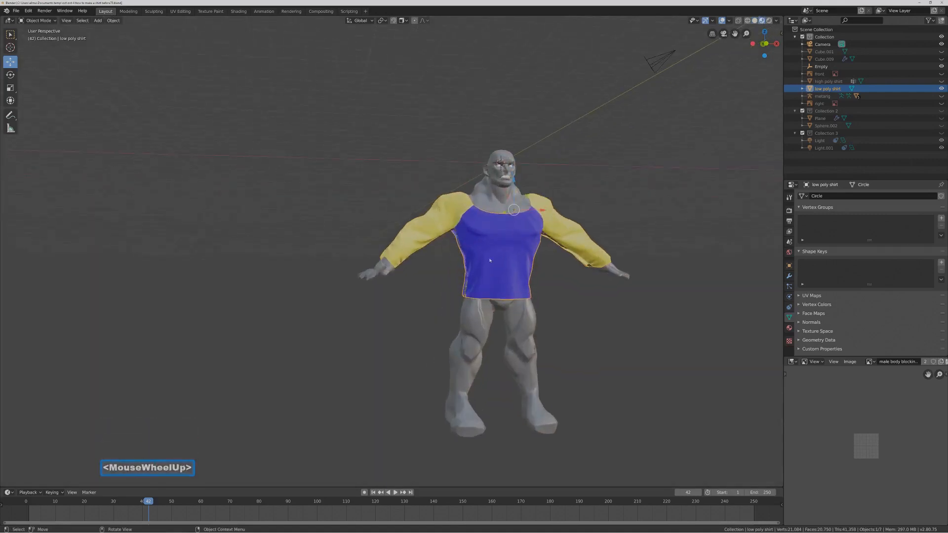
pyautogui.moveTo(477, 250); pyautogui.dragTo(479, 240, button='middle')
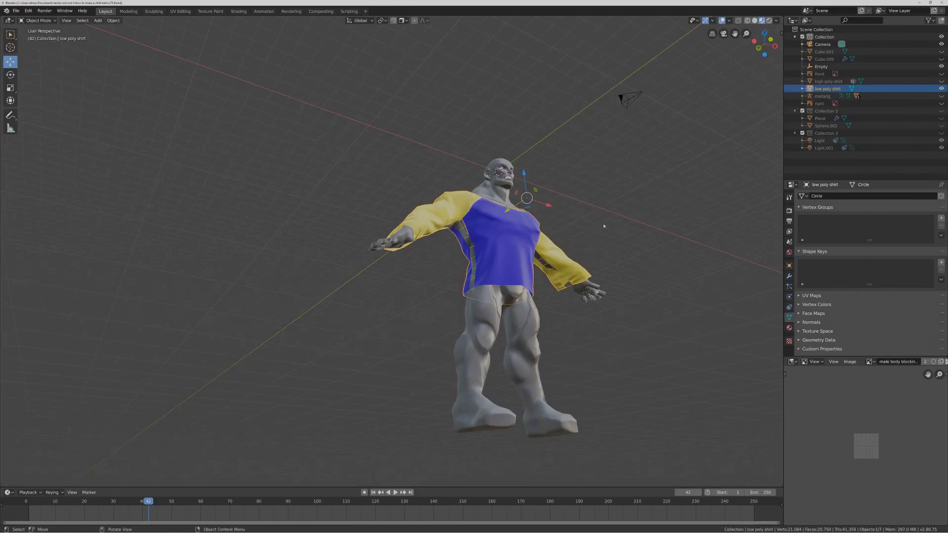
# Put the low poly shirt into Edit Mode with vertex selection, facing the open side seam of the blue torso.
pyautogui.press('Pause')
pyautogui.click(37, 21)
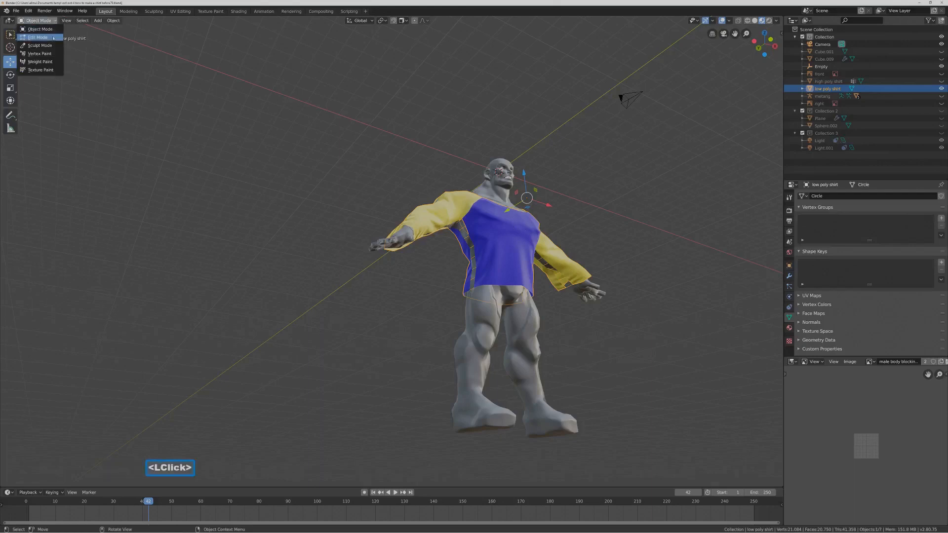
pyautogui.click(54, 38)
pyautogui.scroll(3, 623, 232)
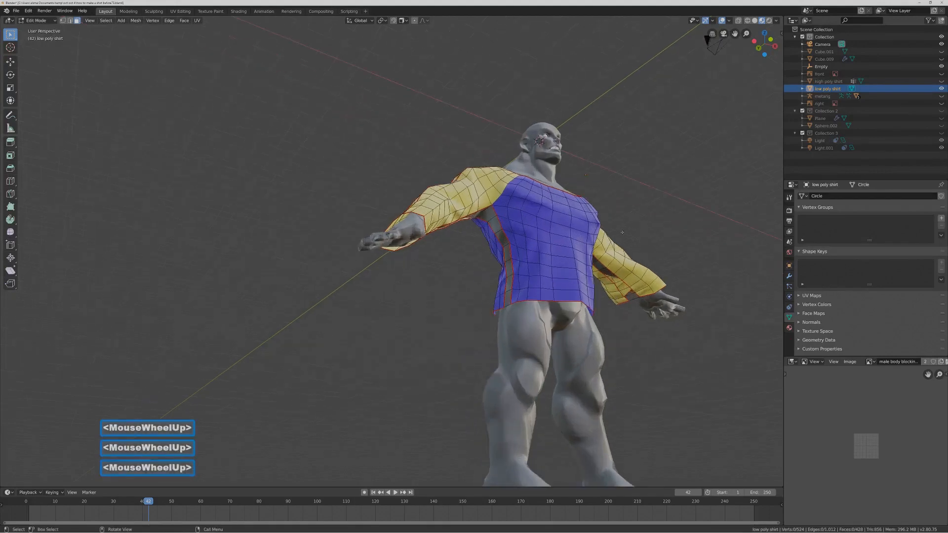
pyautogui.scroll(1, 622, 232)
pyautogui.keyDown('shift'); pyautogui.moveTo(622, 232); pyautogui.dragTo(395, 184, button='middle'); pyautogui.keyUp('shift')
pyautogui.scroll(9, 500, 210)
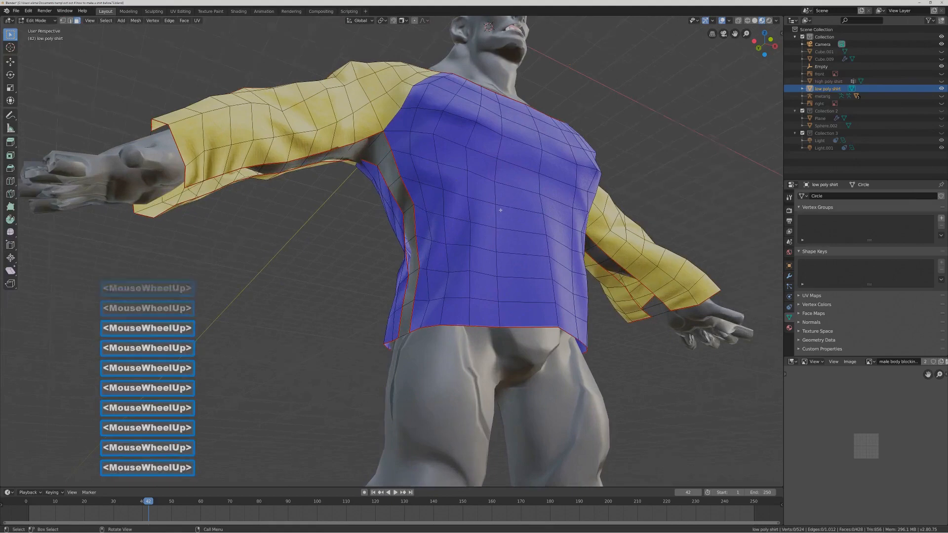
pyautogui.moveTo(510, 199); pyautogui.dragTo(501, 167, button='middle')
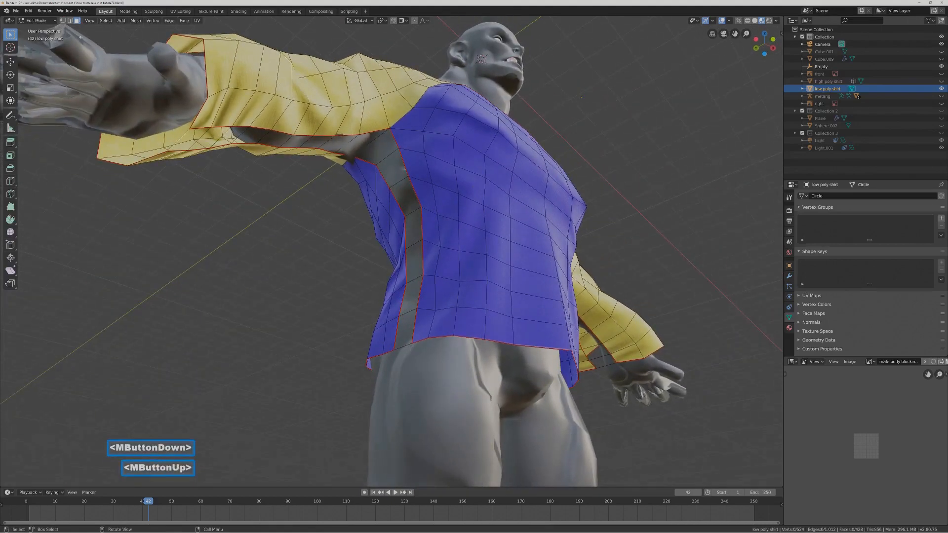
pyautogui.click(63, 21)
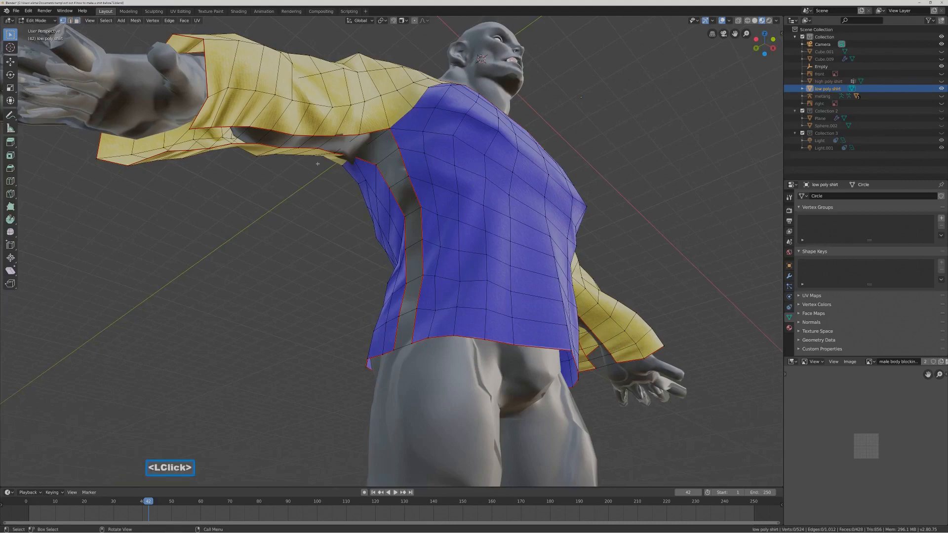
# Merge the front and back corner vertices at the hem of the torso's open side seam at their center.
pyautogui.click(412, 342)
pyautogui.click(90, 22)
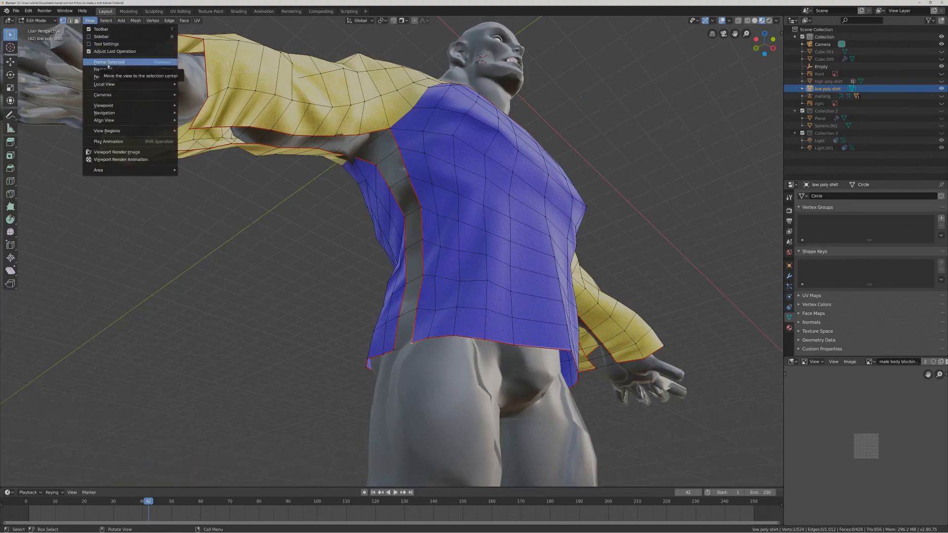
pyautogui.click(144, 63)
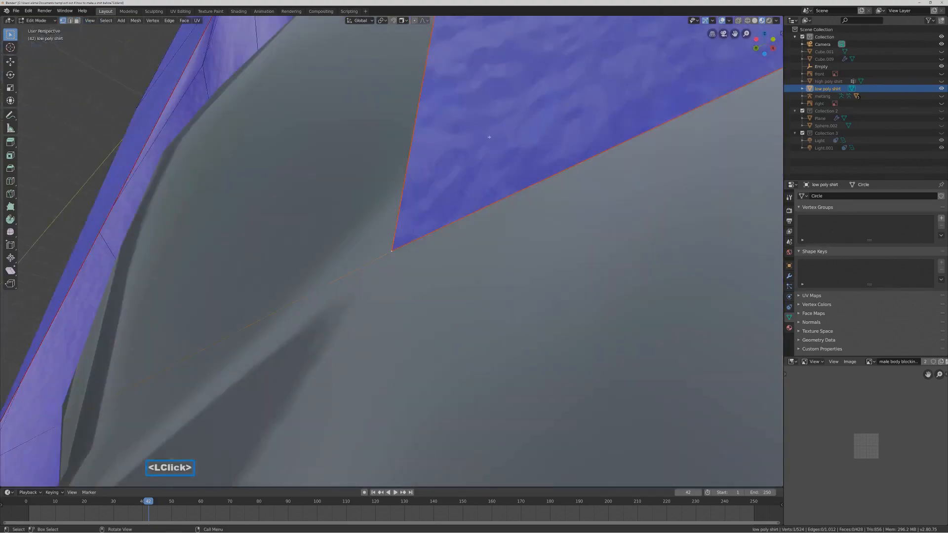
pyautogui.scroll(-10, 483, 134)
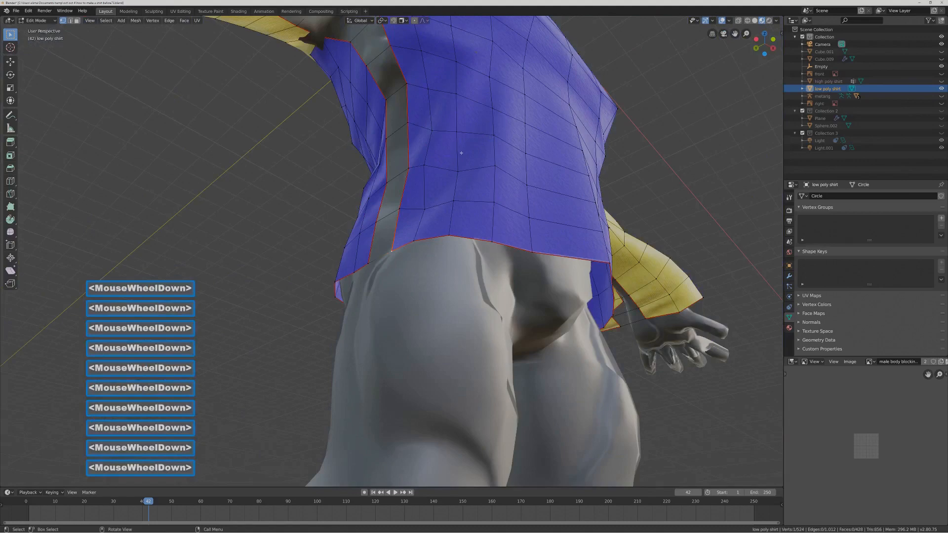
pyautogui.keyDown('shift'); pyautogui.moveTo(461, 153); pyautogui.dragTo(463, 242, button='middle'); pyautogui.keyUp('shift')
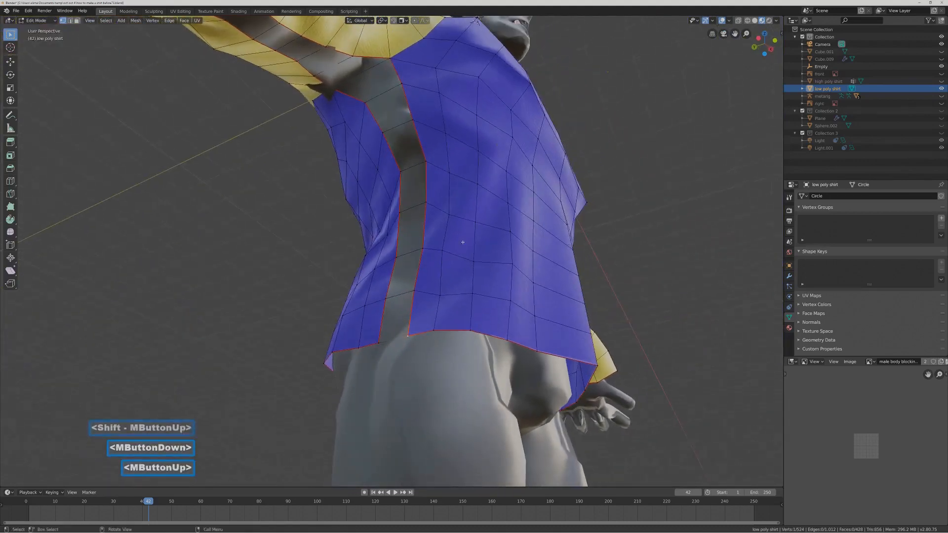
pyautogui.keyDown('shift'); pyautogui.click(380, 342); pyautogui.keyUp('shift')
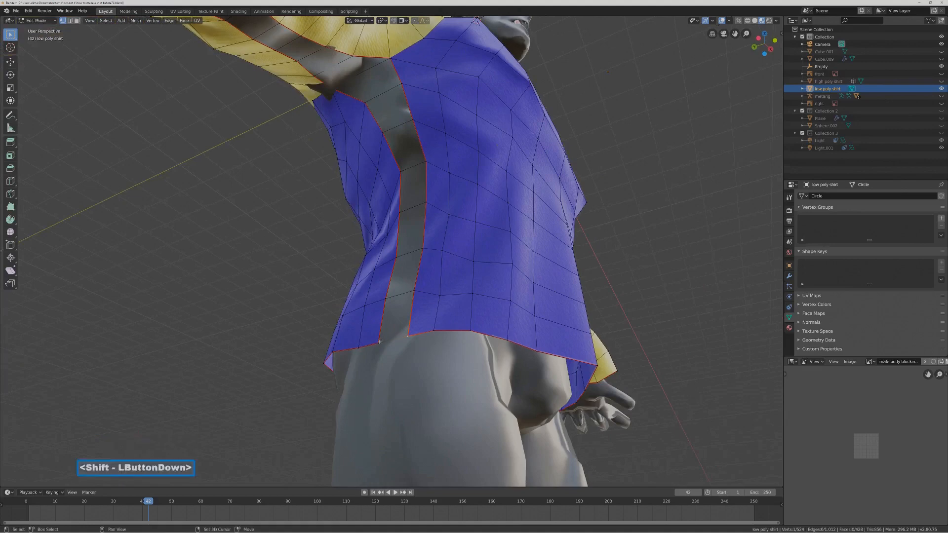
pyautogui.hotkey('alt', 'm')
pyautogui.click(426, 302)
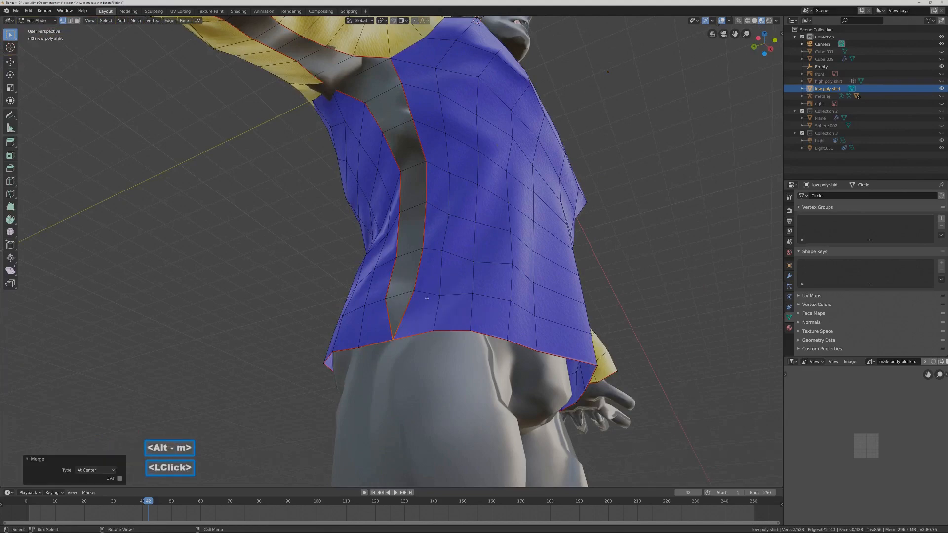
# Merge the two facing vertex pairs directly above the hem of the side seam, each at its center.
pyautogui.click(388, 298)
pyautogui.keyDown('shift'); pyautogui.click(416, 287); pyautogui.keyUp('shift')
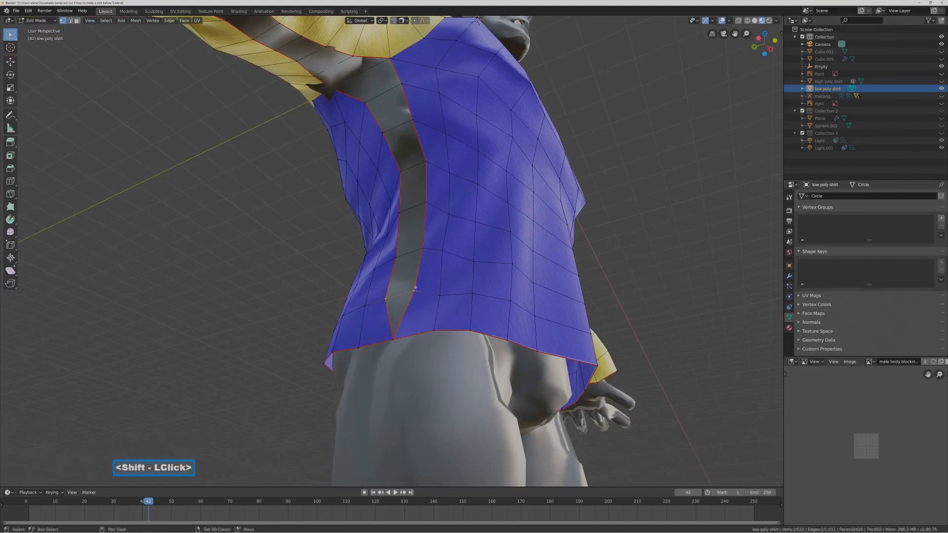
pyautogui.hotkey('alt', 'm')
pyautogui.click(439, 278)
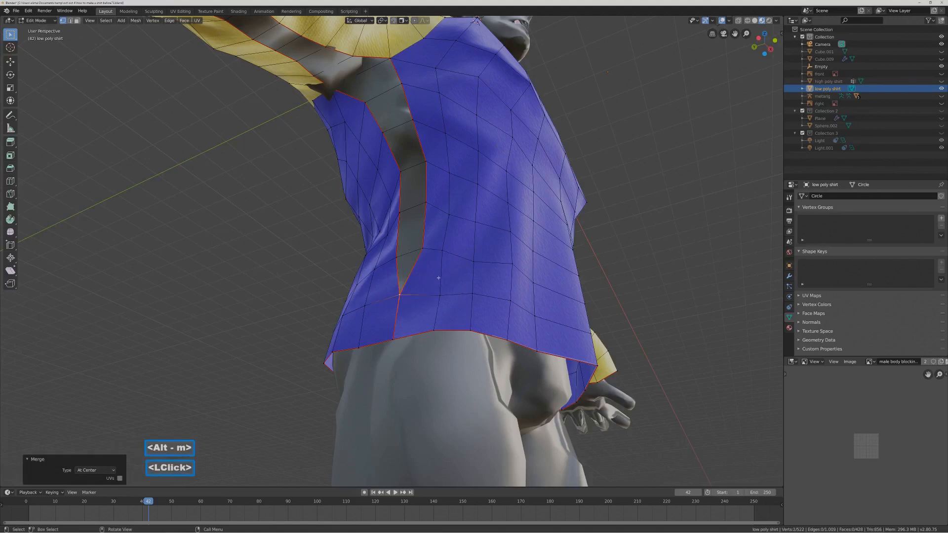
pyautogui.click(405, 256)
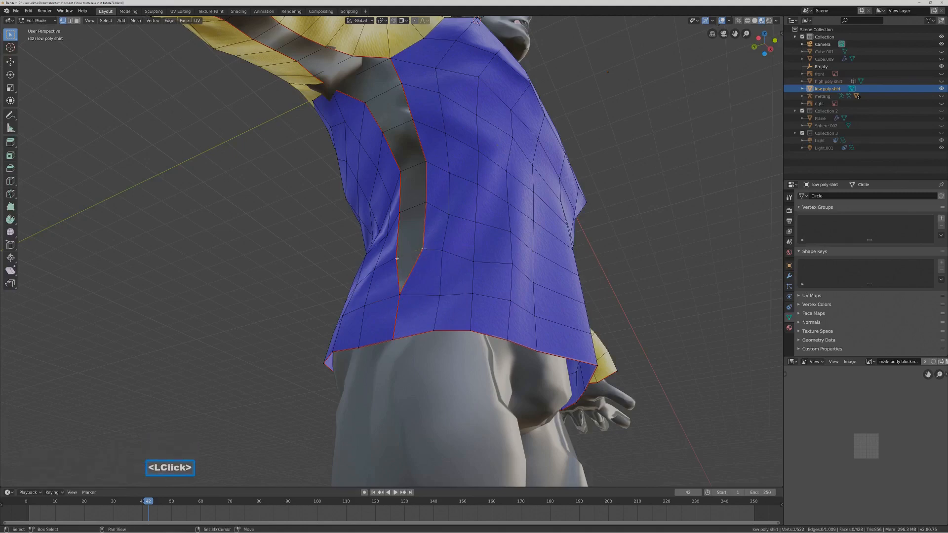
pyautogui.keyDown('shift'); pyautogui.click(397, 258); pyautogui.keyUp('shift')
pyautogui.hotkey('alt', 'm')
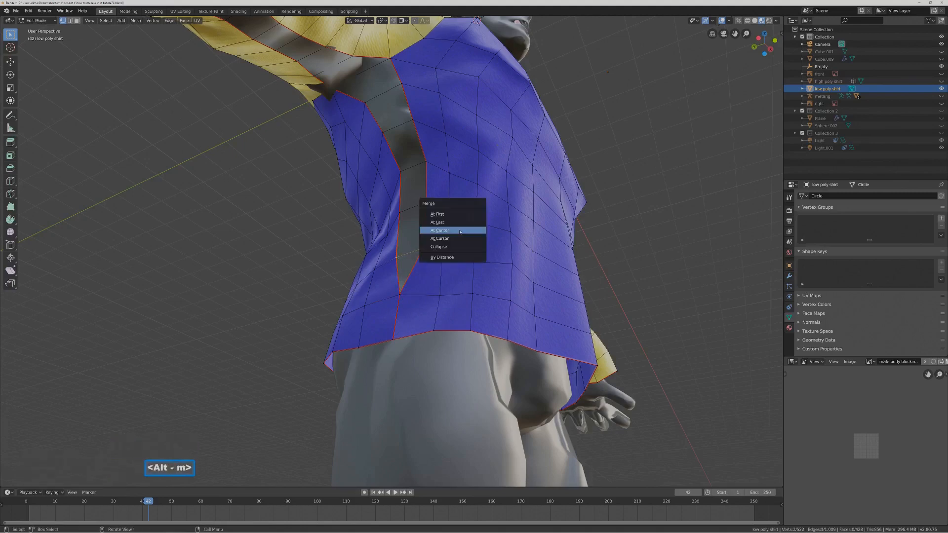
pyautogui.click(459, 229)
# Close the middle of the side gap by merging the next two facing vertex pairs at their centers.
pyautogui.click(426, 201)
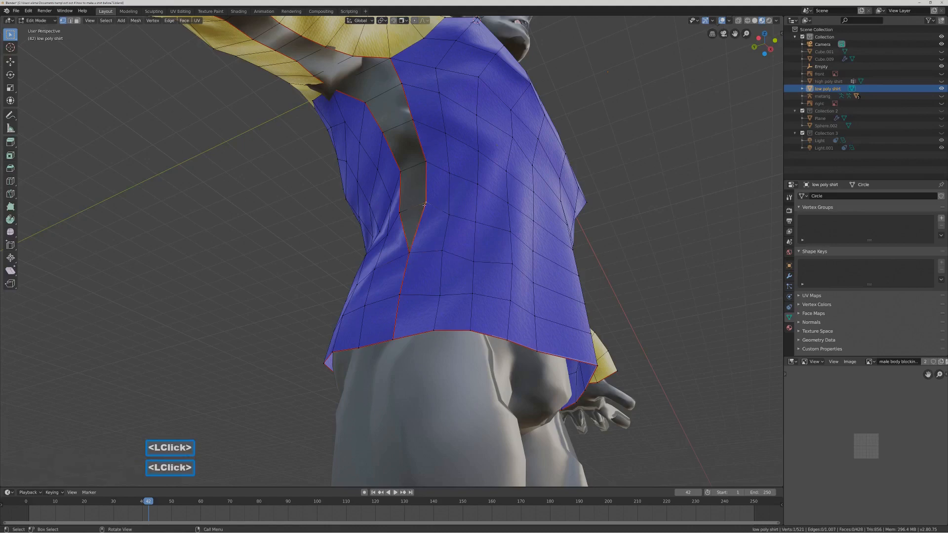
pyautogui.keyDown('shift'); pyautogui.click(399, 213); pyautogui.keyUp('shift')
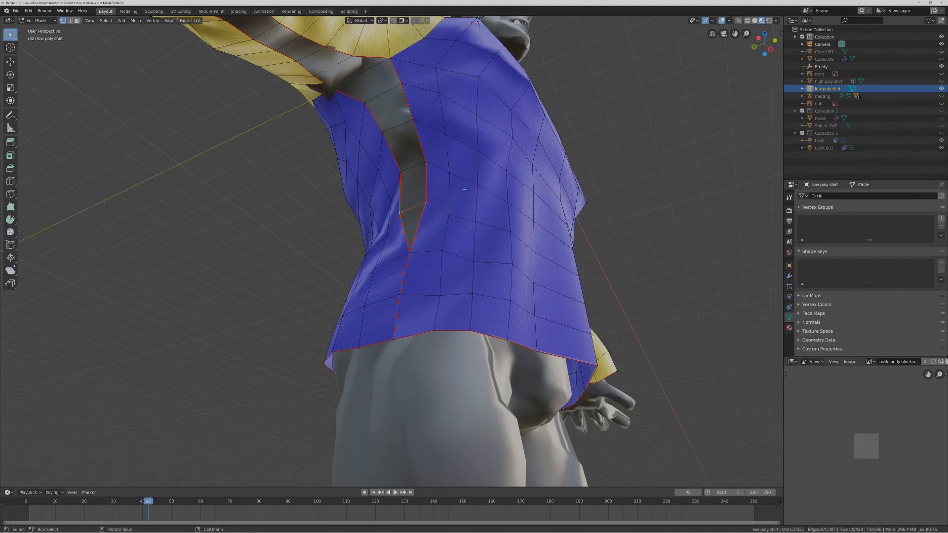
pyautogui.hotkey('alt', 'm')
pyautogui.click(463, 188)
pyautogui.click(427, 162)
pyautogui.keyDown('shift'); pyautogui.click(401, 172); pyautogui.keyUp('shift')
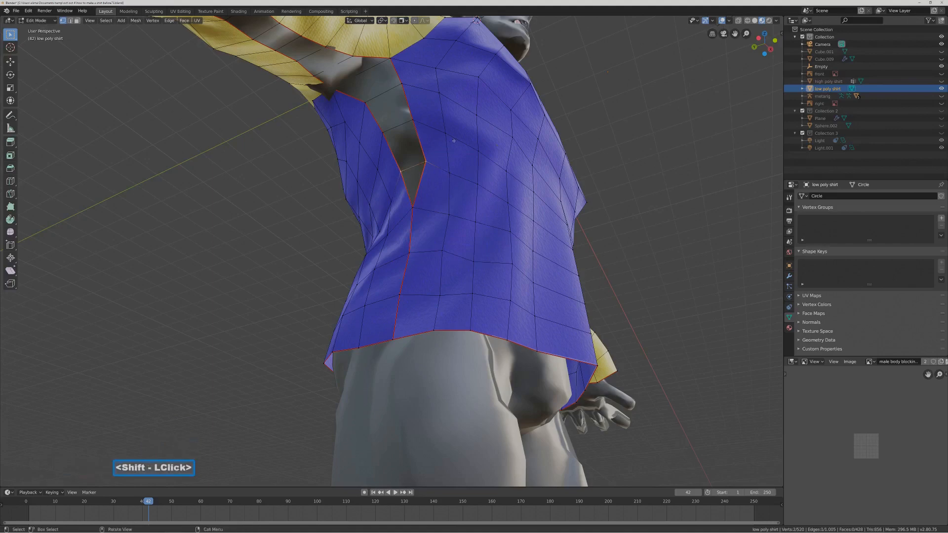
pyautogui.hotkey('alt', 'm')
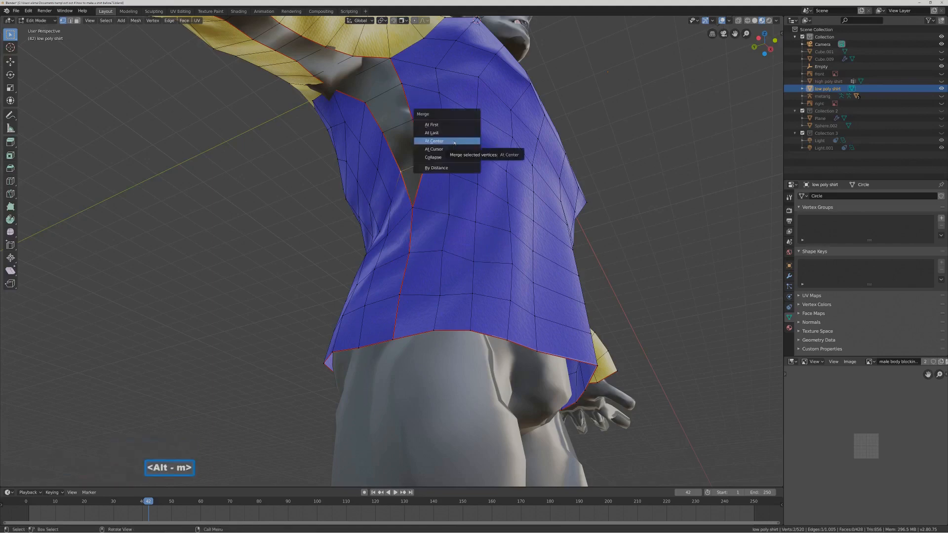
pyautogui.click(434, 141)
# Merge the last two facing vertex pairs of the side seam below the armpit, each at its center.
pyautogui.click(413, 120)
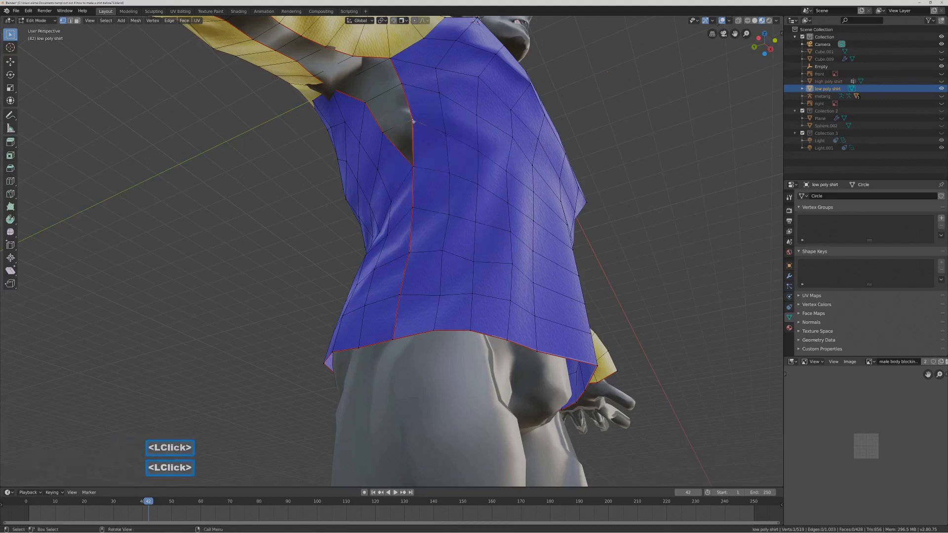
pyautogui.keyDown('shift'); pyautogui.click(381, 135); pyautogui.keyUp('shift')
pyautogui.hotkey('alt', 'm')
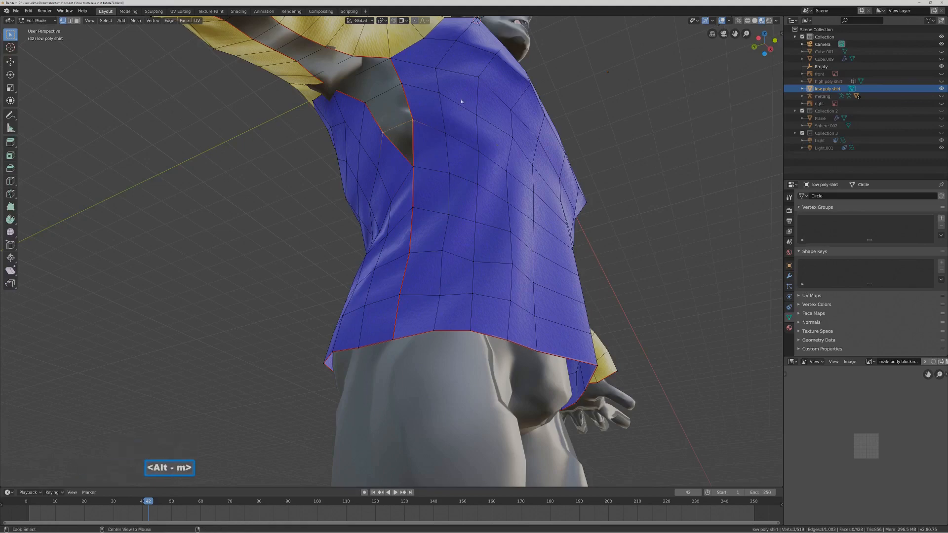
pyautogui.click(460, 99)
pyautogui.click(401, 85)
pyautogui.keyDown('shift'); pyautogui.click(364, 102); pyautogui.keyUp('shift')
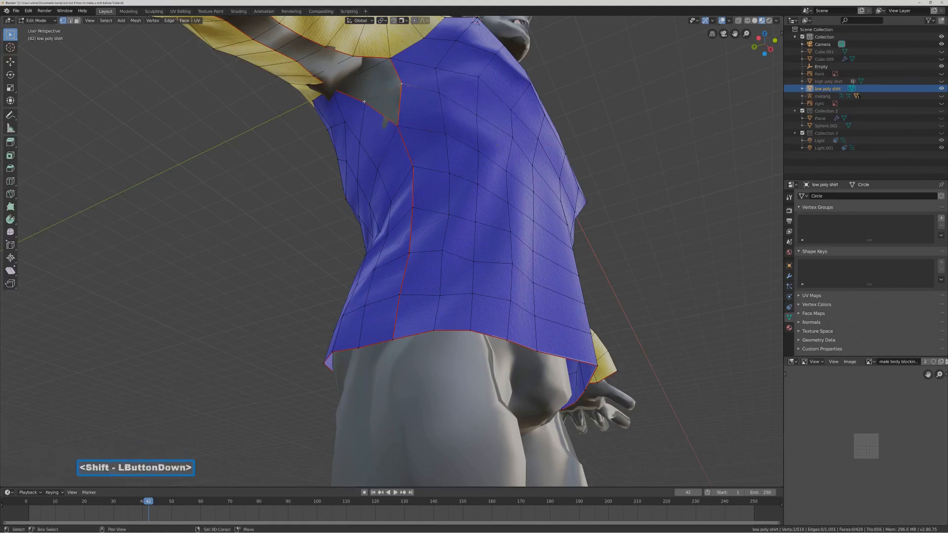
pyautogui.hotkey('alt', 'm')
pyautogui.click(455, 79)
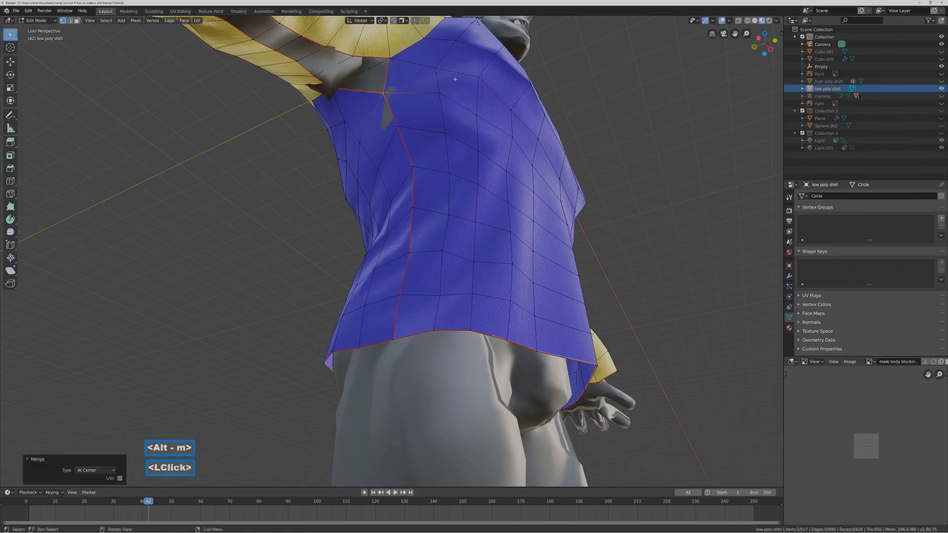
pyautogui.press('Pause')
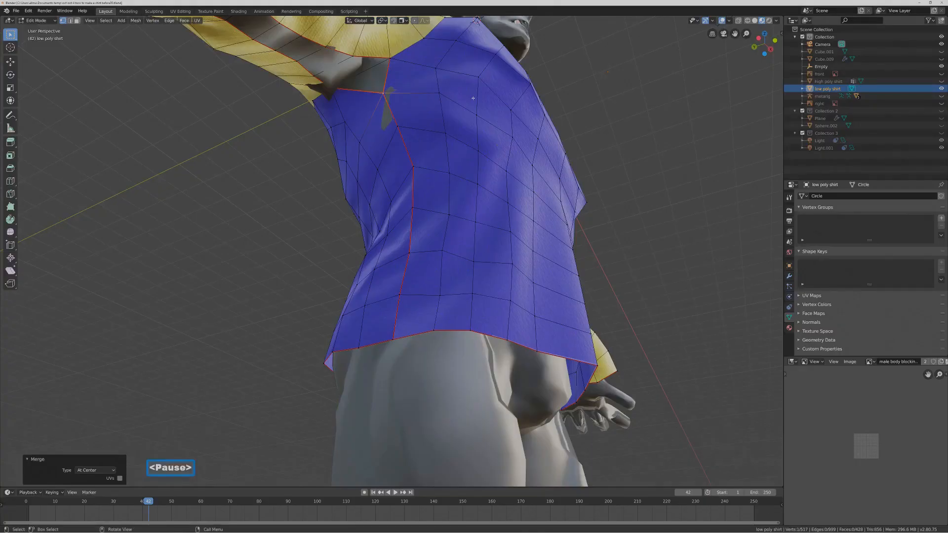
# Isolate the shirt in Local View and close in on the remaining hole at the armpit.
pyautogui.keyDown('shift'); pyautogui.moveTo(481, 94); pyautogui.dragTo(434, 158, button='middle'); pyautogui.keyUp('shift')
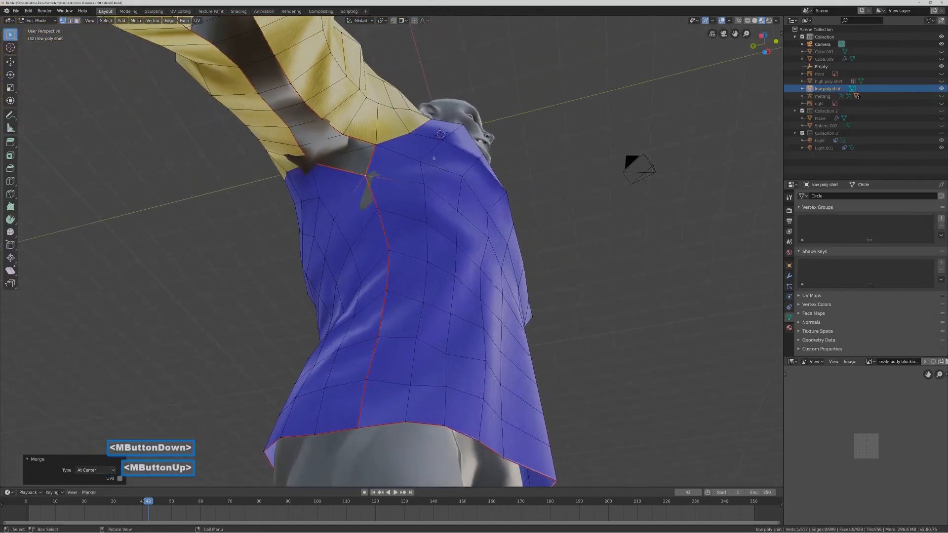
pyautogui.click(90, 20)
pyautogui.moveTo(121, 84)
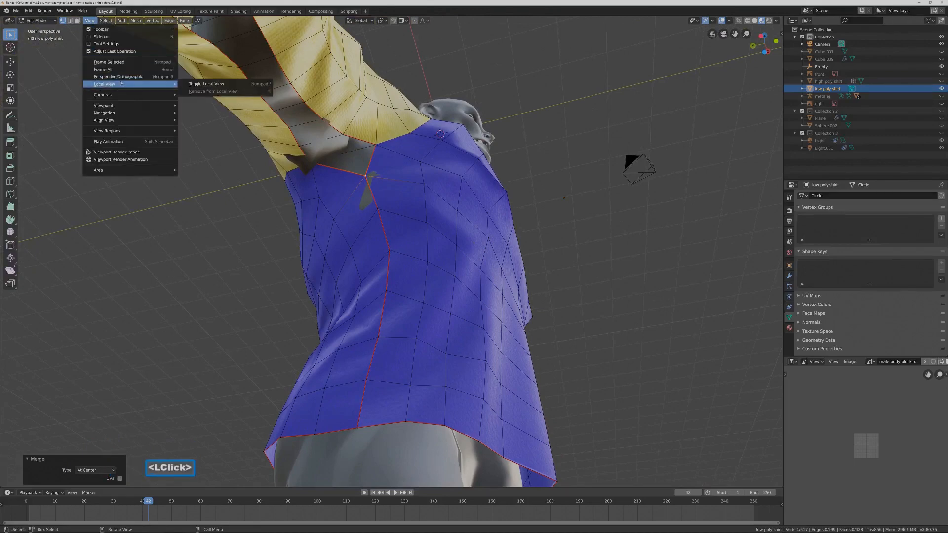
pyautogui.click(236, 85)
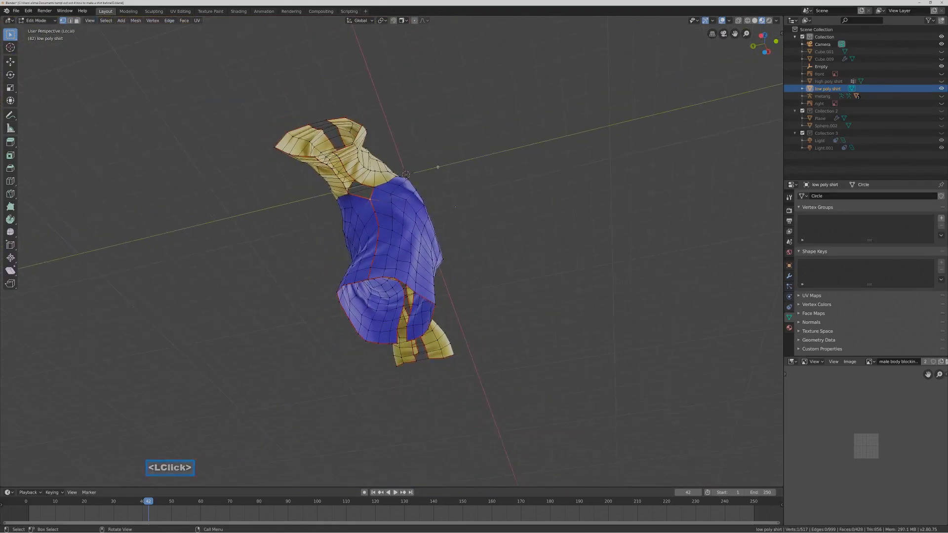
pyautogui.keyDown('ctrl'); pyautogui.moveTo(437, 166); pyautogui.dragTo(366, 204, button='middle'); pyautogui.keyUp('ctrl')
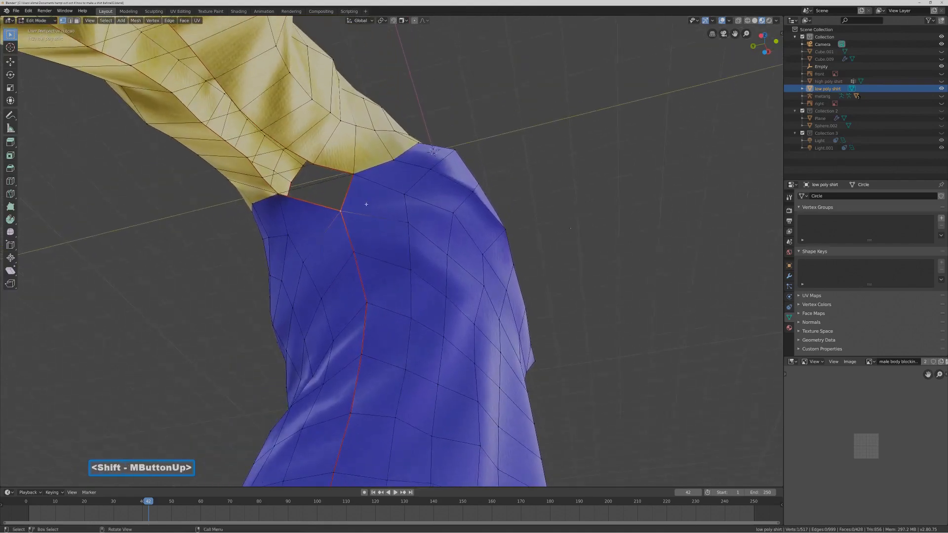
# Close the armpit hole by merging its opposite vertices, where sleeve and torso meet, at center.
pyautogui.click(353, 182)
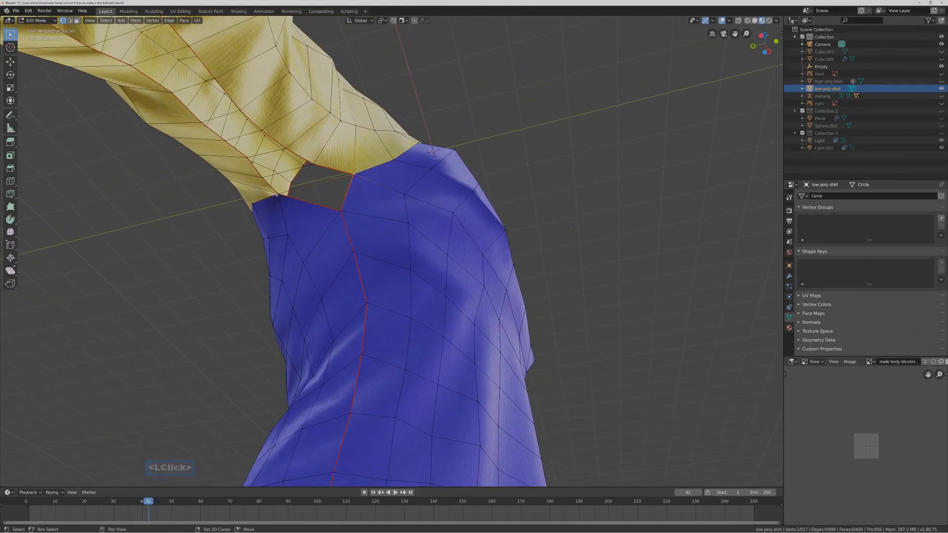
pyautogui.keyDown('shift'); pyautogui.click(298, 189); pyautogui.keyUp('shift')
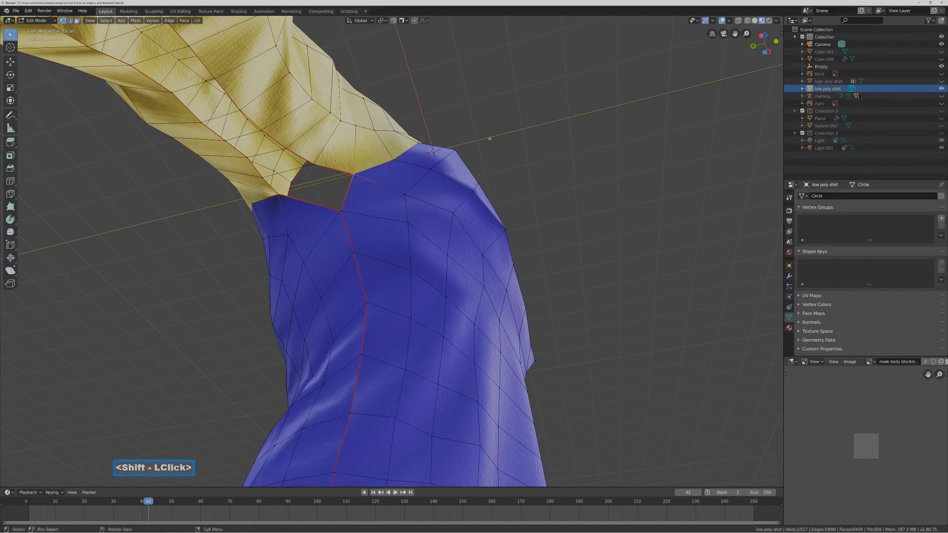
pyautogui.hotkey('alt', 'm')
pyautogui.click(474, 133)
pyautogui.moveTo(475, 134); pyautogui.dragTo(277, 158, button='middle')
# Merge the first two facing vertex pairs of the yellow sleeve's open underside seam next to the armpit, each at center.
pyautogui.click(271, 160)
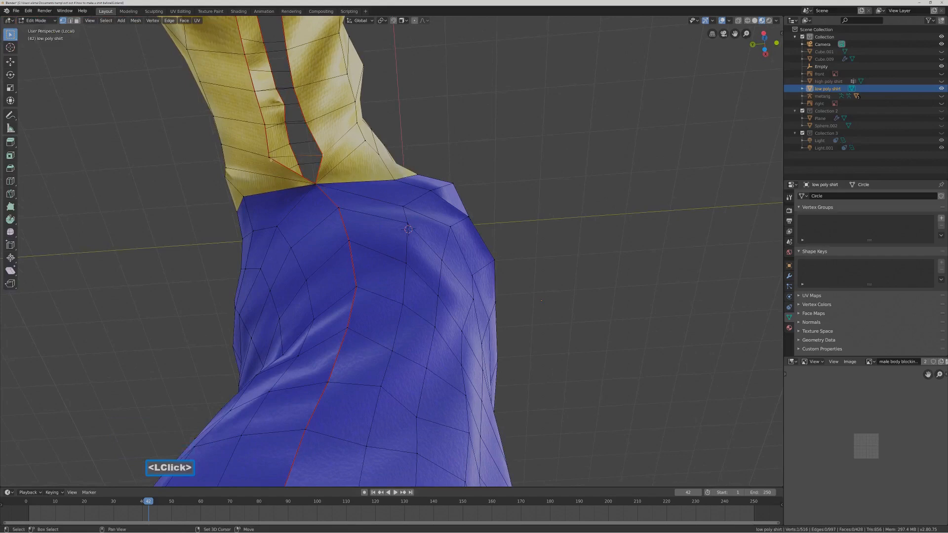
pyautogui.keyDown('shift'); pyautogui.click(268, 157); pyautogui.keyUp('shift')
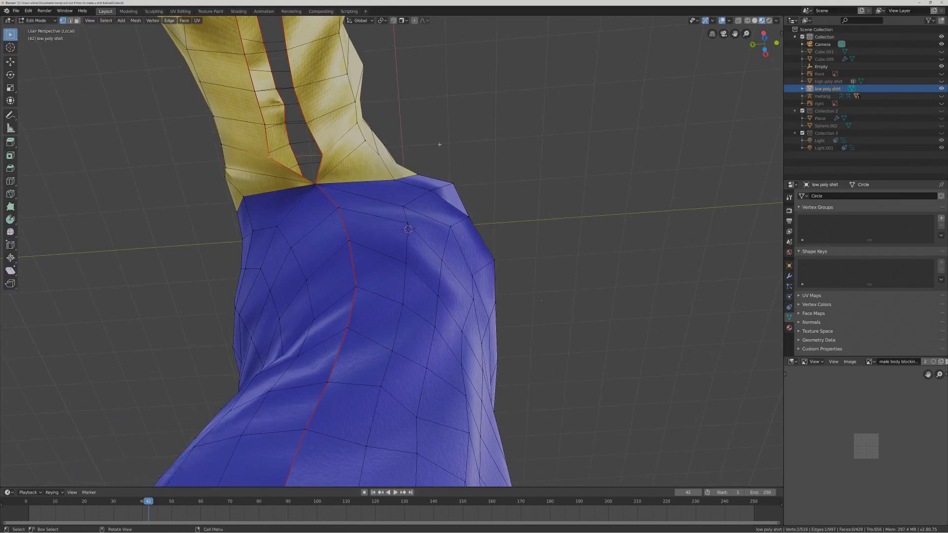
pyautogui.hotkey('alt', 'm')
pyautogui.click(478, 126)
pyautogui.click(306, 123)
pyautogui.keyDown('shift'); pyautogui.click(267, 124); pyautogui.keyUp('shift')
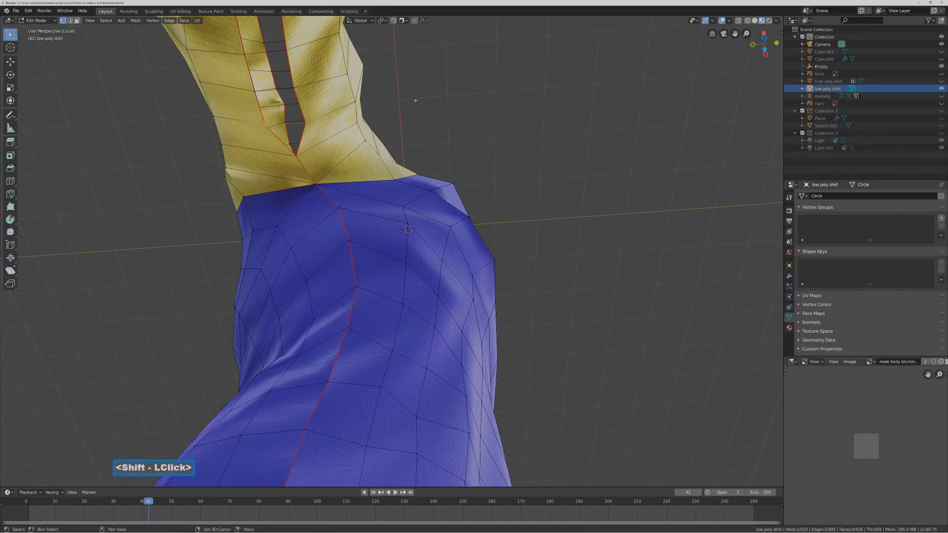
pyautogui.hotkey('alt', 'm')
pyautogui.click(429, 83)
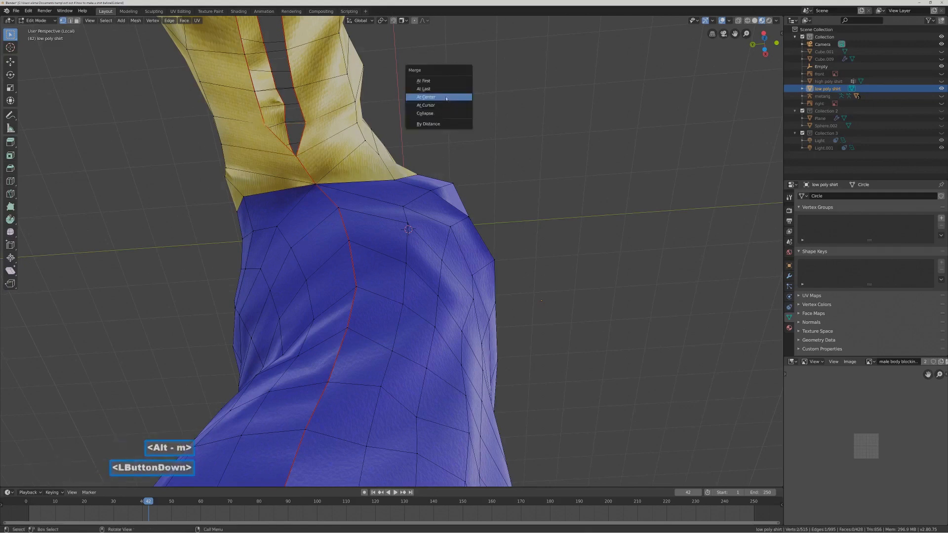
pyautogui.keyDown('shift'); pyautogui.moveTo(384, 90); pyautogui.dragTo(425, 171, button='middle'); pyautogui.keyUp('shift')
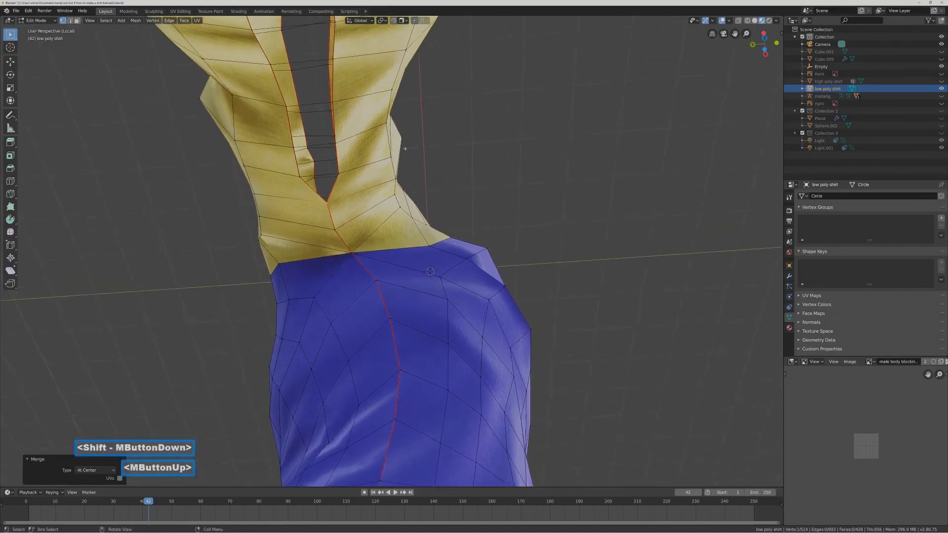
# Merge the third and fourth facing vertex pairs of the yellow sleeve's underside seam from the armpit, each at center.
pyautogui.click(343, 173)
pyautogui.keyDown('shift'); pyautogui.click(300, 176); pyautogui.keyUp('shift')
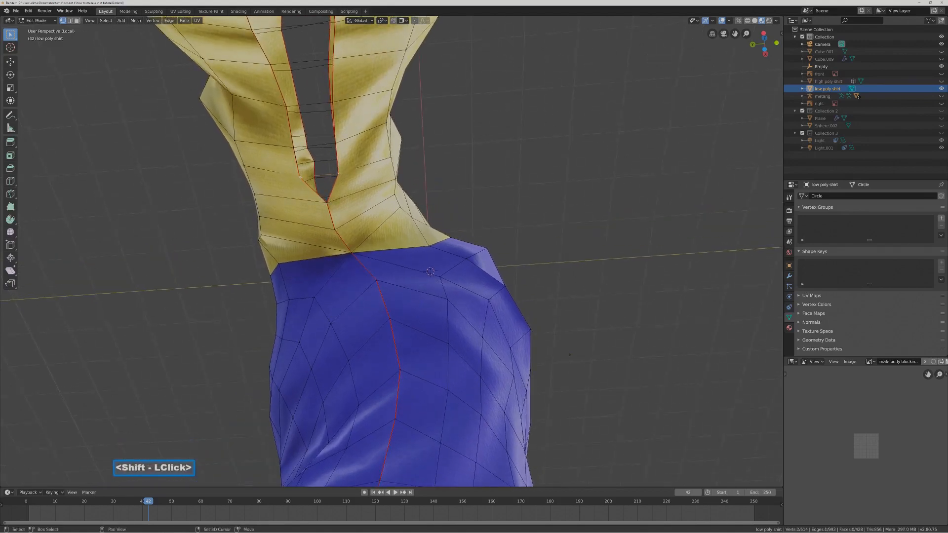
pyautogui.hotkey('alt', 'm')
pyautogui.click(481, 151)
pyautogui.keyDown('shift'); pyautogui.moveTo(482, 151); pyautogui.dragTo(486, 174, button='middle'); pyautogui.keyUp('shift')
pyautogui.click(346, 188)
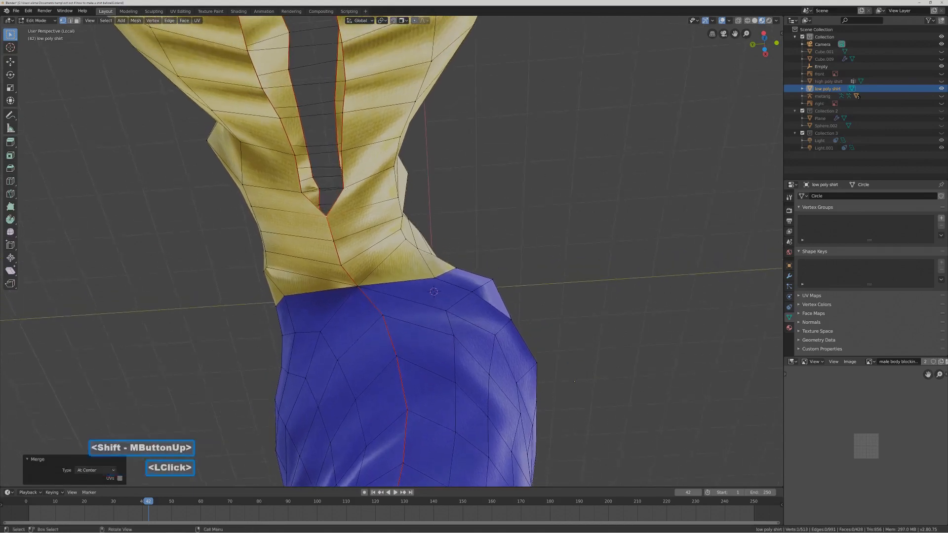
pyautogui.keyDown('shift'); pyautogui.click(302, 191); pyautogui.keyUp('shift')
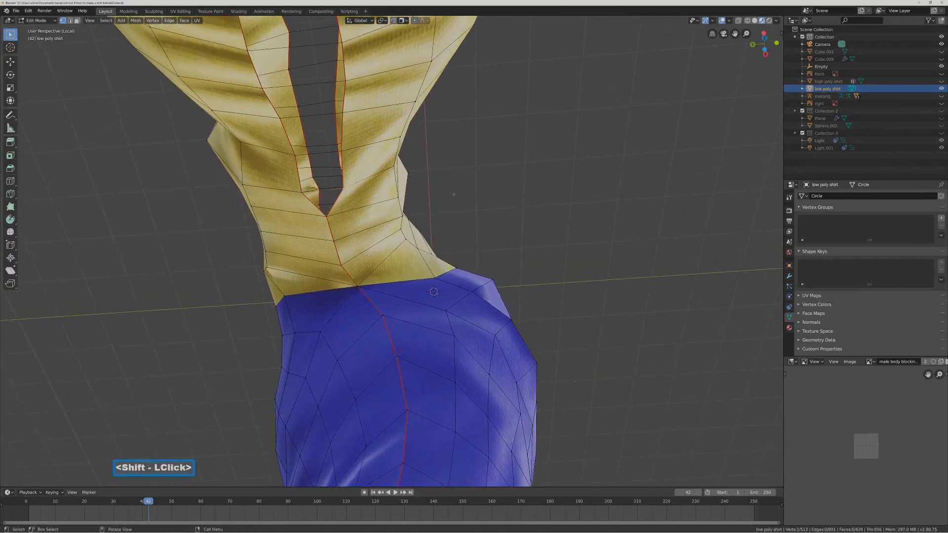
pyautogui.keyDown('shift'); pyautogui.click(301, 192); pyautogui.keyUp('shift')
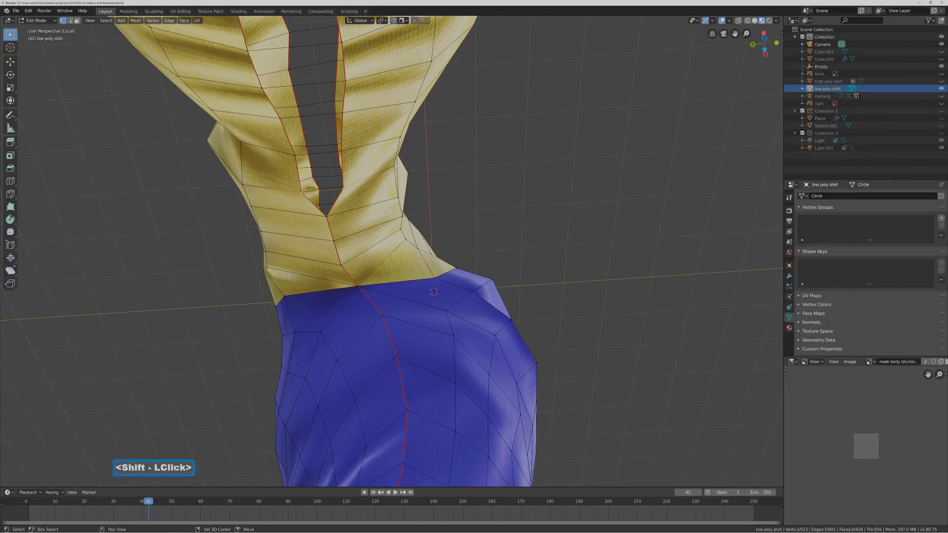
pyautogui.hotkey('alt', 'm')
pyautogui.click(498, 186)
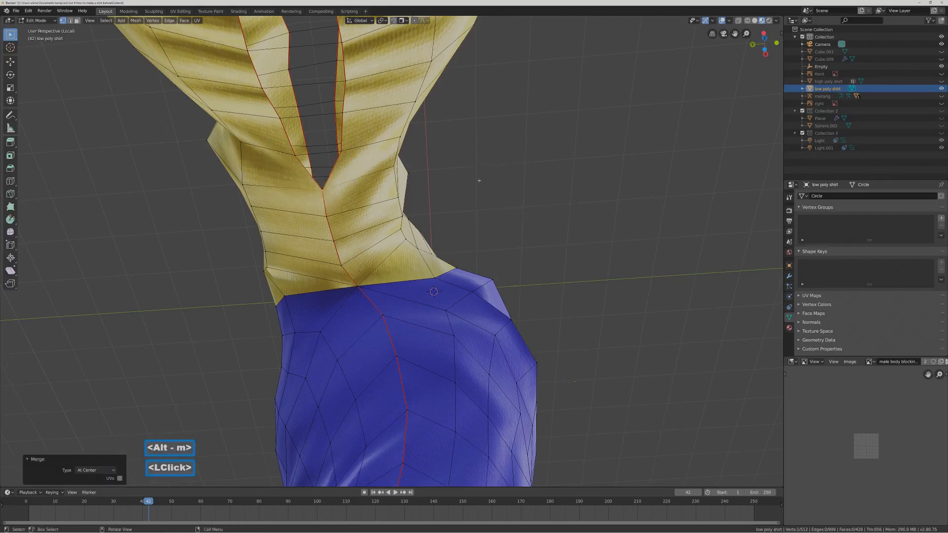
# Continue closing the sleeve's underside seam by merging its fifth and sixth facing vertex pairs from the armpit at center.
pyautogui.keyDown('shift'); pyautogui.moveTo(574, 382); pyautogui.dragTo(583, 395, button='middle'); pyautogui.keyUp('shift')
pyautogui.click(321, 181)
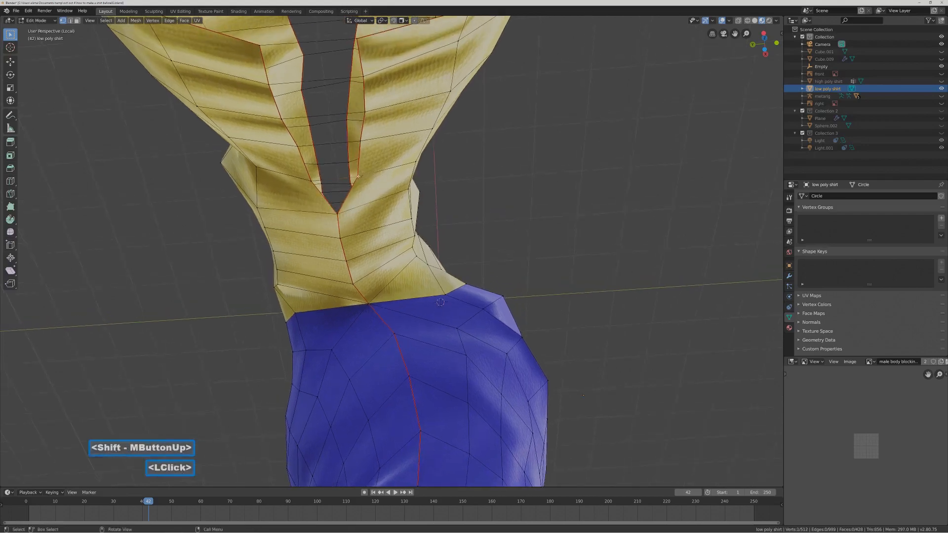
pyautogui.keyDown('shift'); pyautogui.click(312, 181); pyautogui.keyUp('shift')
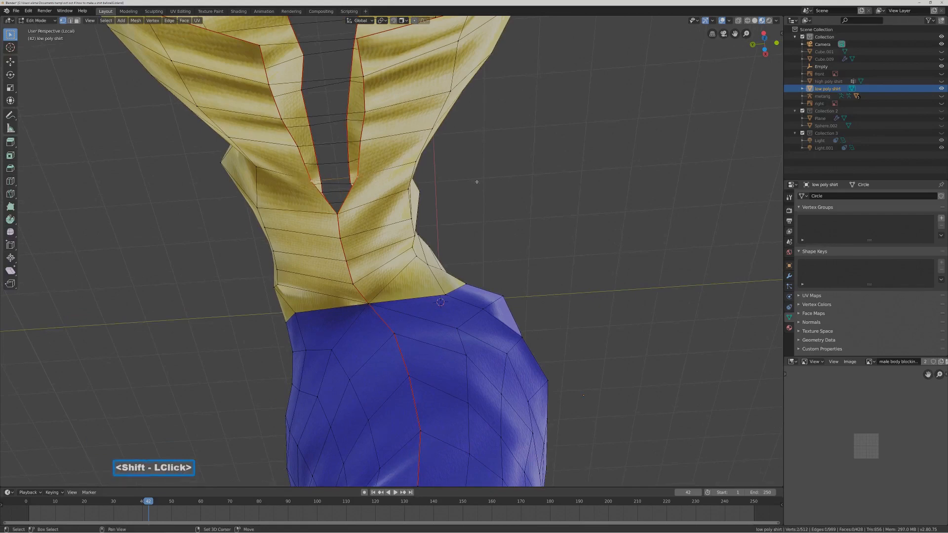
pyautogui.hotkey('alt', 'm')
pyautogui.click(538, 184)
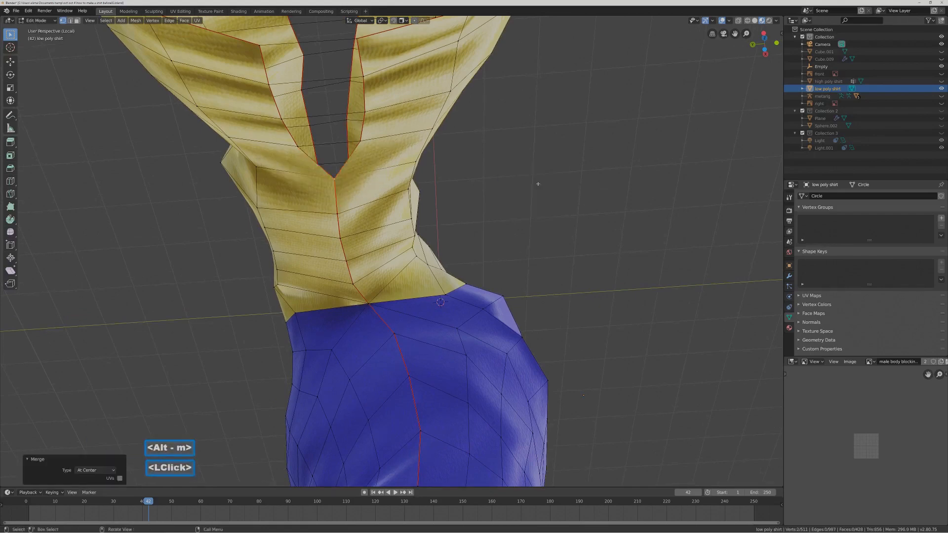
pyautogui.click(363, 143)
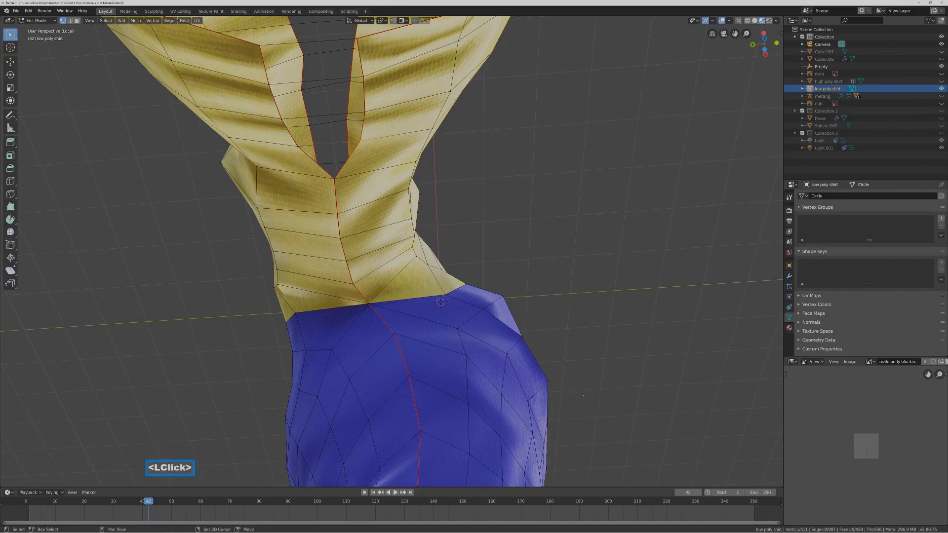
pyautogui.keyDown('shift'); pyautogui.click(299, 147); pyautogui.keyUp('shift')
pyautogui.hotkey('alt', 'm')
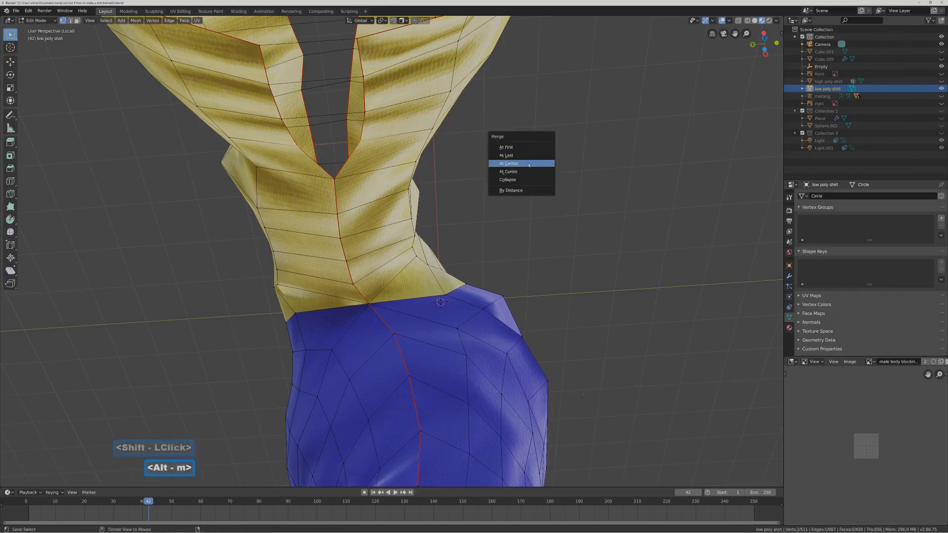
pyautogui.click(529, 163)
# Merge the two facing vertex pairs just before the cuff edge on the sleeve's underside seam, each at center.
pyautogui.click(367, 113)
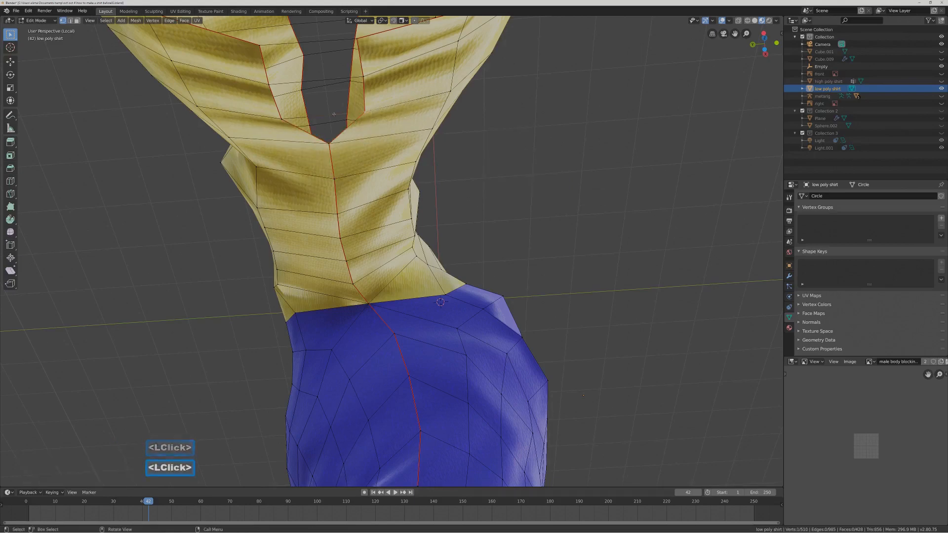
pyautogui.keyDown('shift'); pyautogui.click(282, 119); pyautogui.keyUp('shift')
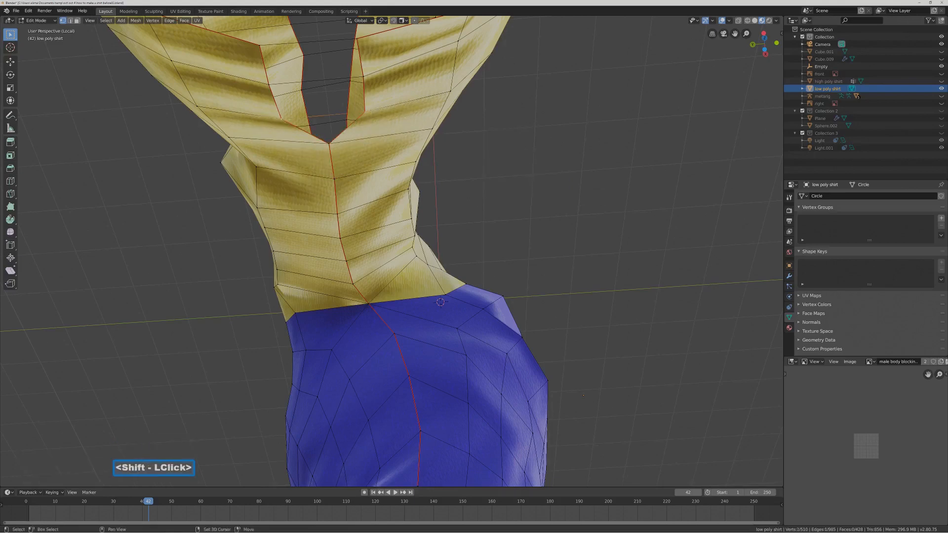
pyautogui.hotkey('alt', 'm')
pyautogui.click(565, 140)
pyautogui.keyDown('shift'); pyautogui.moveTo(486, 105); pyautogui.dragTo(489, 163, button='middle'); pyautogui.keyUp('shift')
pyautogui.click(447, 330)
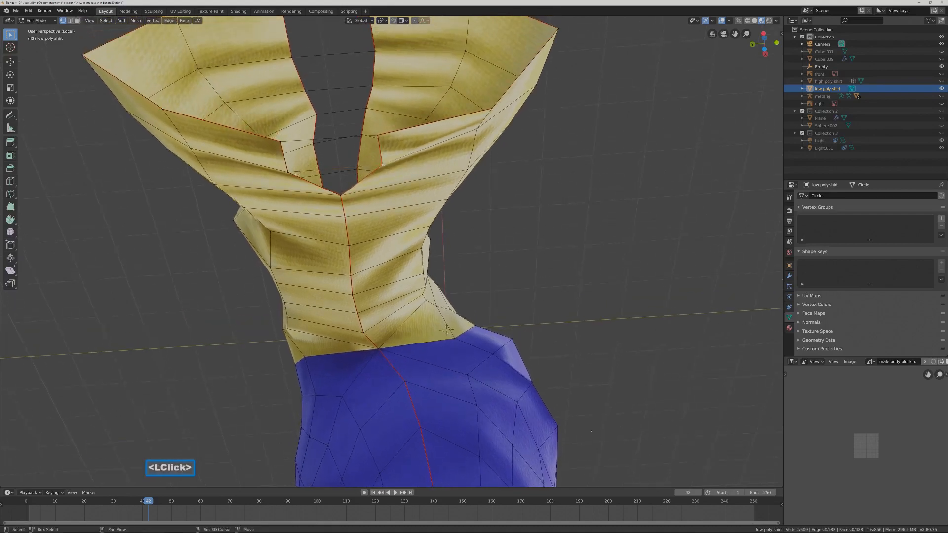
pyautogui.keyDown('shift'); pyautogui.click(321, 171); pyautogui.keyUp('shift')
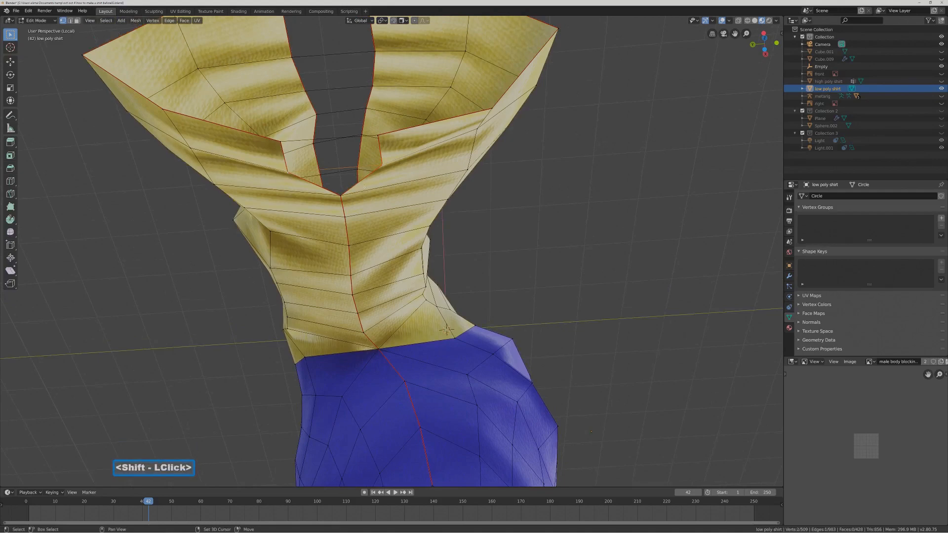
pyautogui.hotkey('alt', 'm')
pyautogui.click(577, 199)
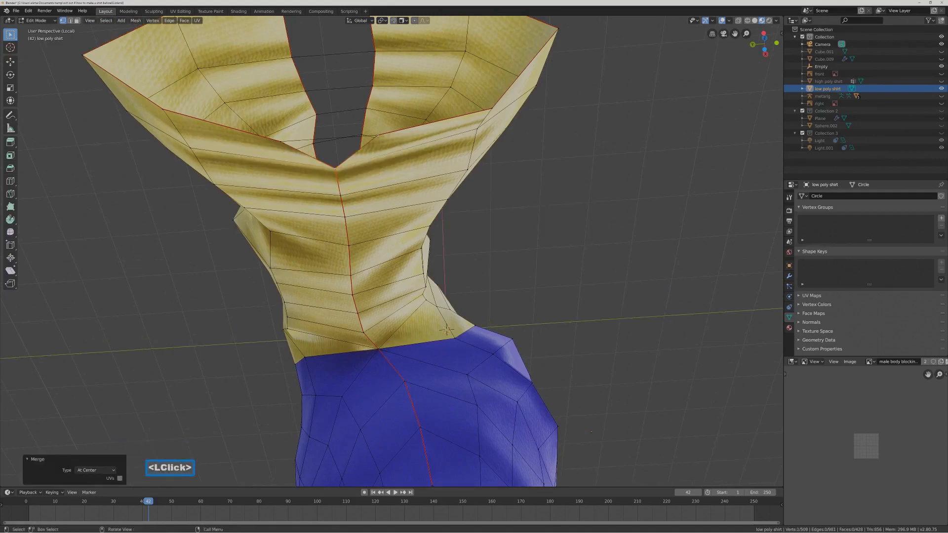
# Close the end of the sleeve's underside seam by merging the last two opposite vertices on the cuff edge at center.
pyautogui.click(447, 330)
pyautogui.moveTo(447, 330); pyautogui.dragTo(469, 439, button='middle')
pyautogui.keyDown('shift'); pyautogui.click(283, 147); pyautogui.keyUp('shift')
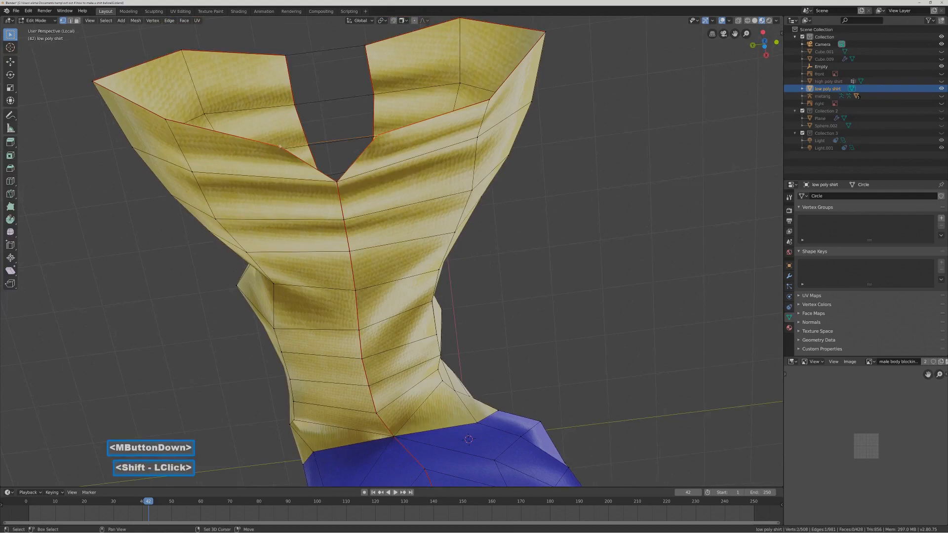
pyautogui.hotkey('alt', 'm')
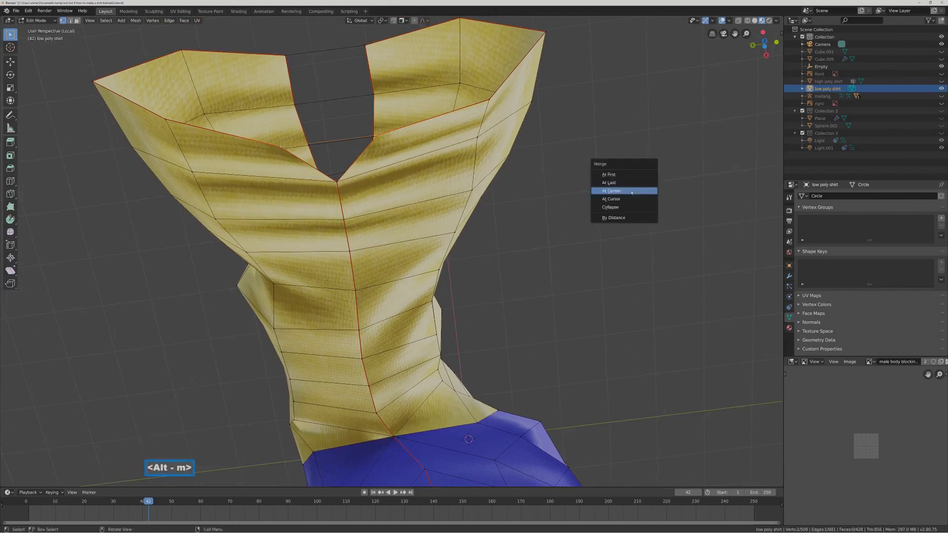
pyautogui.click(631, 190)
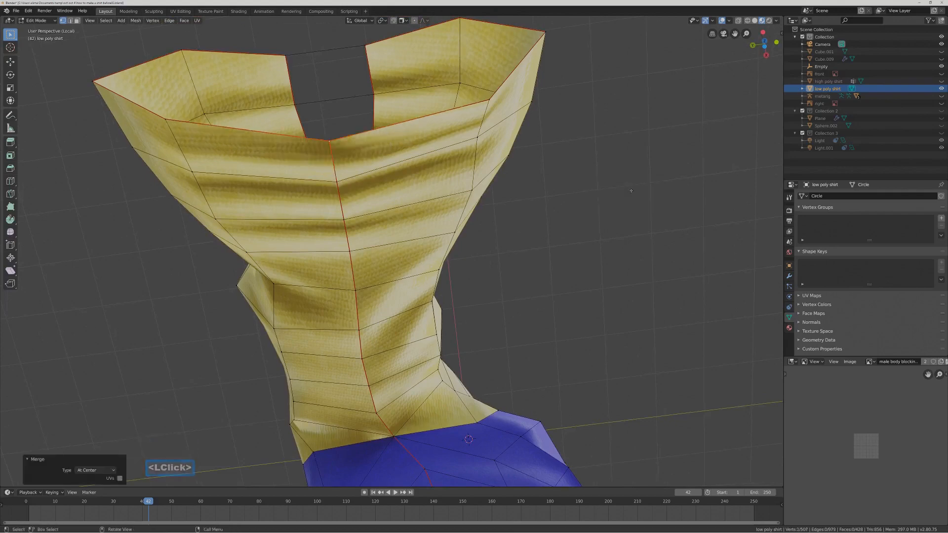
# Start closing the same sleeve's open upper seam by merging the cuff-edge vertex pair and the pair above it at center.
pyautogui.press('Pause')
pyautogui.moveTo(547, 192); pyautogui.dragTo(521, 210, button='middle')
pyautogui.keyDown('ctrl'); pyautogui.moveTo(513, 157); pyautogui.dragTo(476, 197, button='middle'); pyautogui.keyUp('ctrl')
pyautogui.click(421, 248)
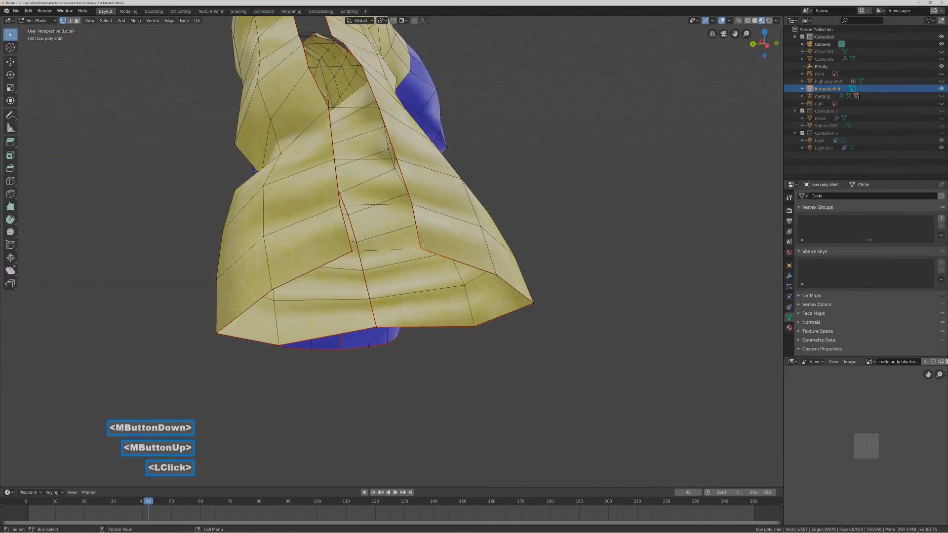
pyautogui.keyDown('shift'); pyautogui.click(353, 251); pyautogui.keyUp('shift')
pyautogui.hotkey('alt', 'm')
pyautogui.click(511, 222)
pyautogui.click(411, 203)
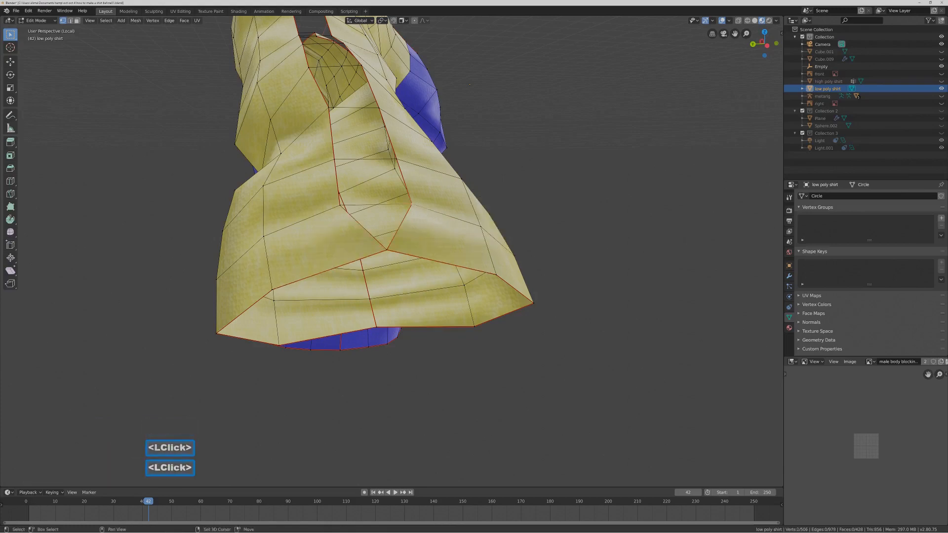
pyautogui.keyDown('shift'); pyautogui.click(340, 205); pyautogui.keyUp('shift')
pyautogui.hotkey('alt', 'm')
pyautogui.click(518, 171)
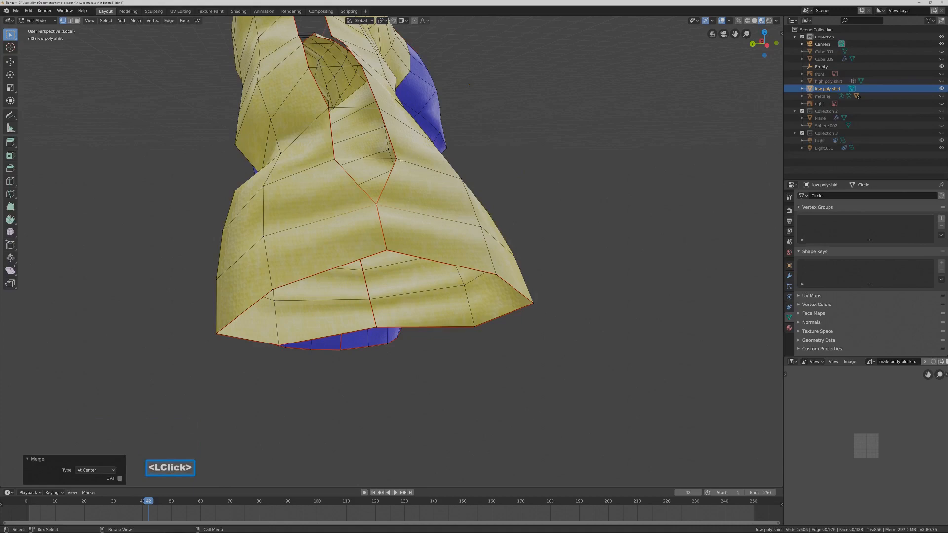
# Merge the third and fourth facing vertex pairs from the cuff along the sleeve's upper seam, each at center.
pyautogui.click(397, 159)
pyautogui.keyDown('shift'); pyautogui.click(335, 159); pyautogui.keyUp('shift')
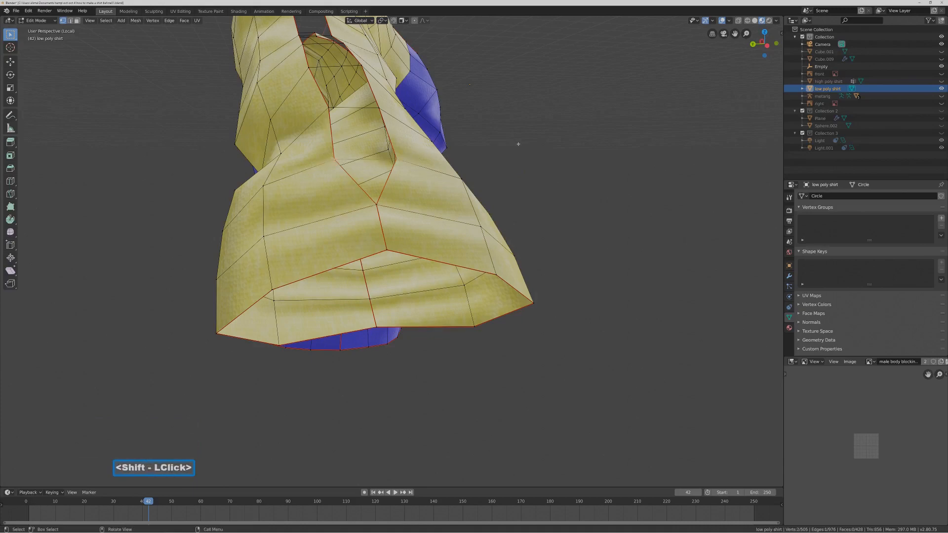
pyautogui.hotkey('alt', 'm')
pyautogui.click(519, 143)
pyautogui.keyDown('shift'); pyautogui.moveTo(469, 84); pyautogui.dragTo(482, 134, button='middle'); pyautogui.keyUp('shift')
pyautogui.keyDown('shift'); pyautogui.click(360, 212); pyautogui.keyUp('shift')
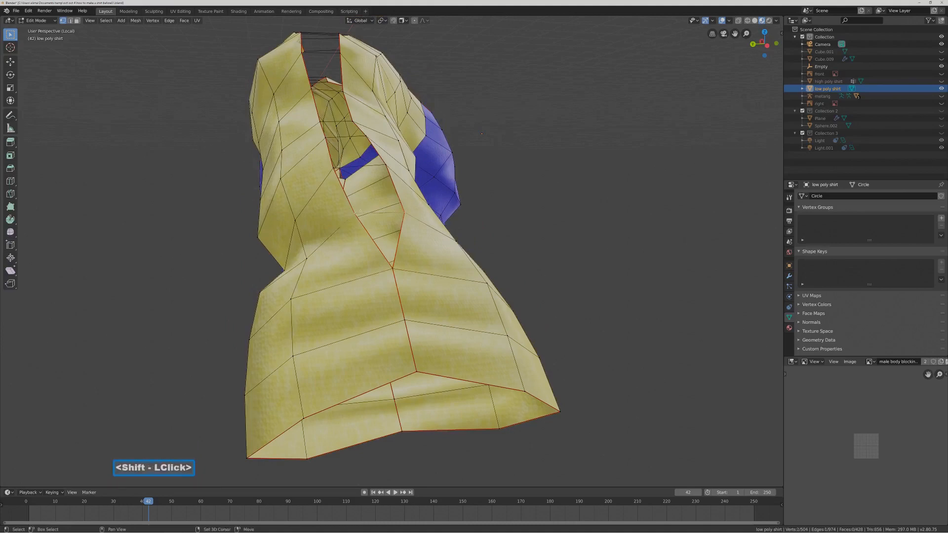
pyautogui.hotkey('alt', 'm')
pyautogui.click(523, 180)
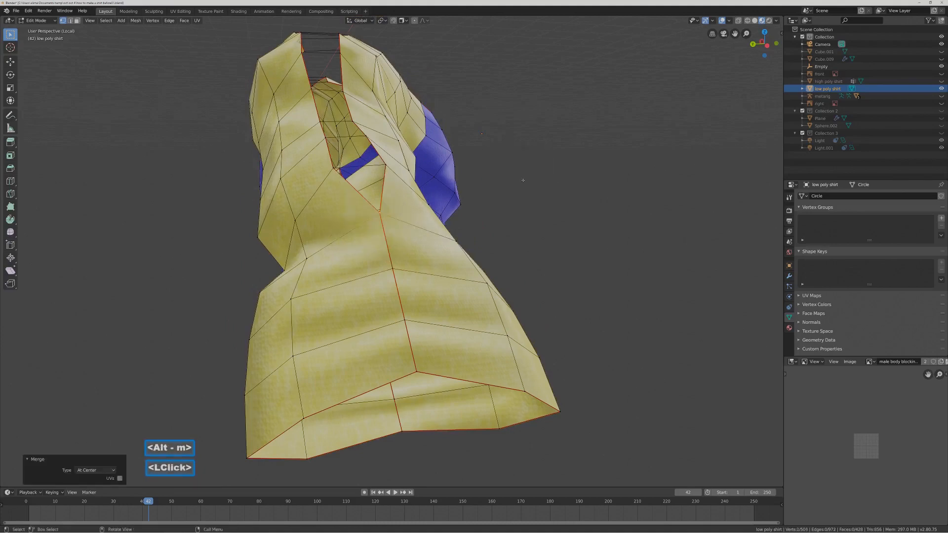
# Merge the fifth and sixth facing vertex pairs from the cuff along the sleeve's upper seam, each at center.
pyautogui.click(423, 169)
pyautogui.keyDown('shift'); pyautogui.click(335, 169); pyautogui.keyUp('shift')
pyautogui.hotkey('alt', 'm')
pyautogui.click(502, 165)
pyautogui.click(366, 136)
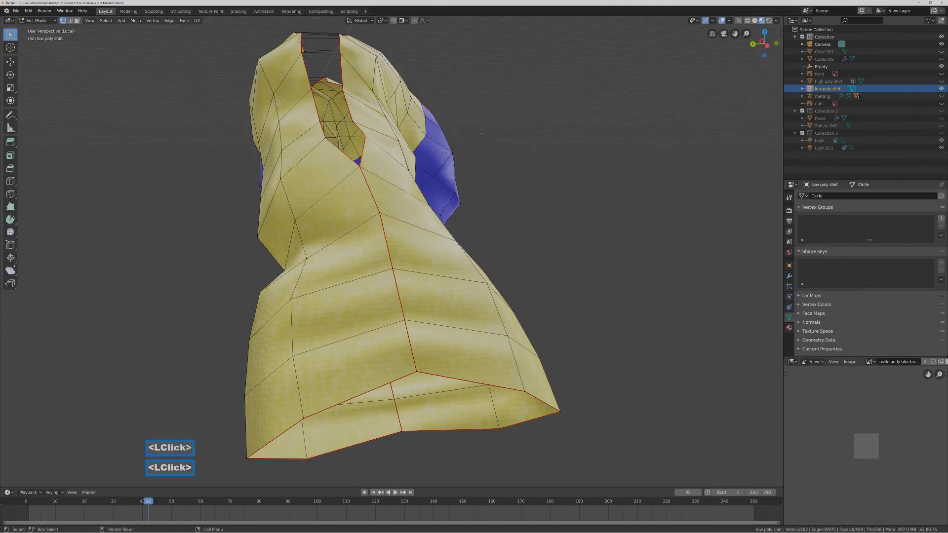
pyautogui.keyDown('shift'); pyautogui.click(326, 139); pyautogui.keyUp('shift')
pyautogui.hotkey('alt', 'm')
pyautogui.click(516, 132)
# Continue up the sleeve's upper seam by merging its seventh and eighth facing vertex pairs from the cuff at center.
pyautogui.keyDown('shift'); pyautogui.moveTo(481, 134); pyautogui.dragTo(438, 93, button='middle'); pyautogui.keyUp('shift')
pyautogui.click(438, 93)
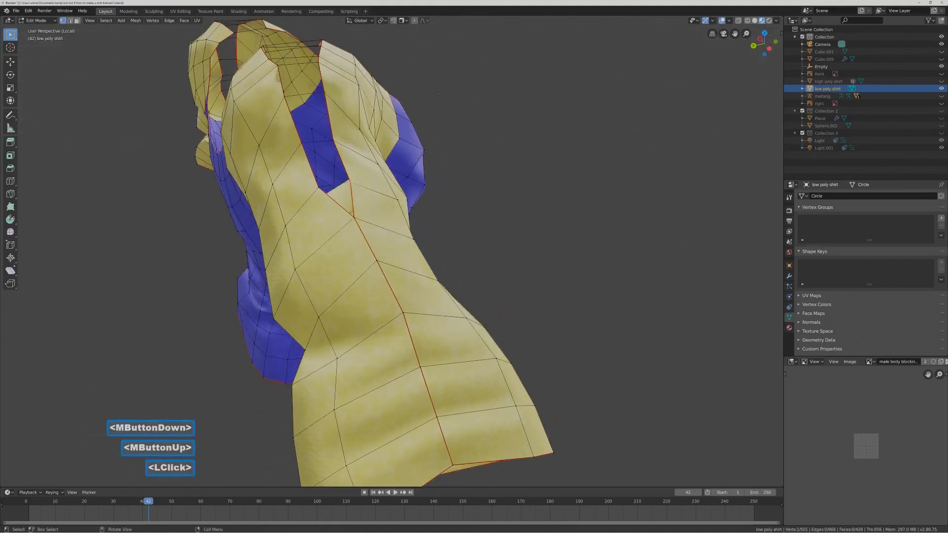
pyautogui.keyDown('shift'); pyautogui.click(318, 188); pyautogui.keyUp('shift')
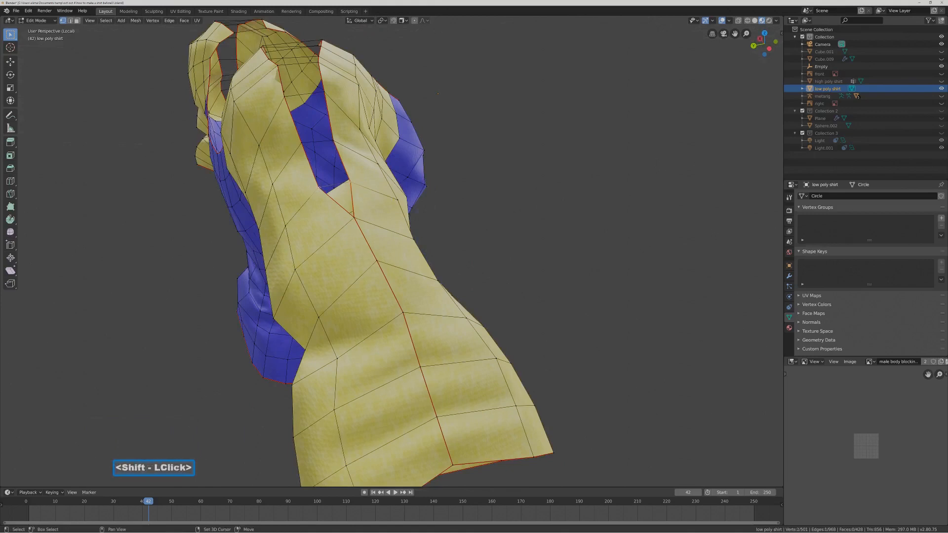
pyautogui.hotkey('alt', 'm')
pyautogui.click(524, 159)
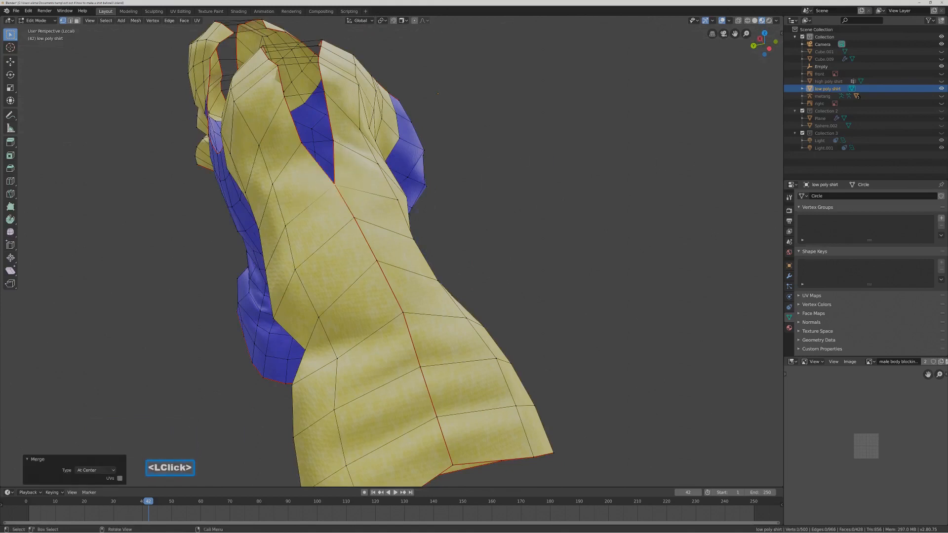
pyautogui.click(319, 143)
pyautogui.keyDown('shift'); pyautogui.click(300, 142); pyautogui.keyUp('shift')
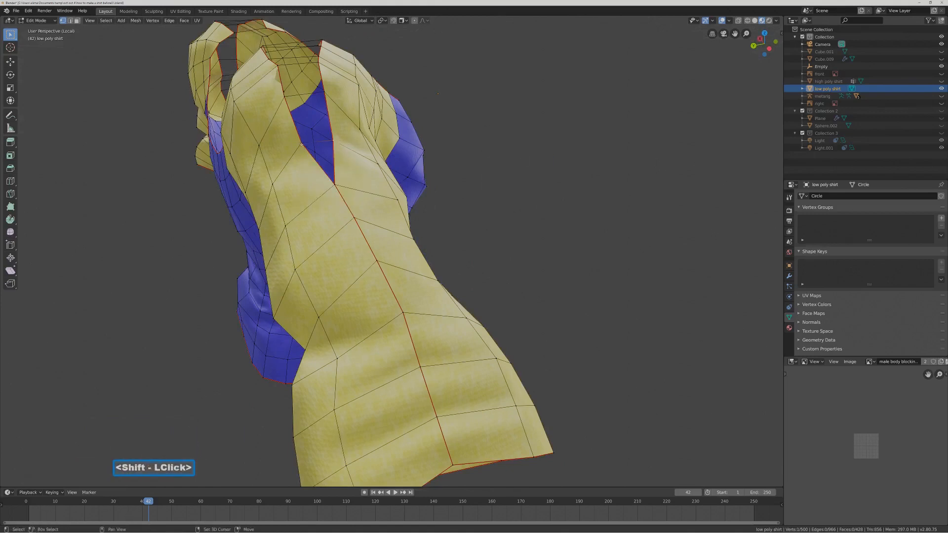
pyautogui.hotkey('alt', 'm')
pyautogui.click(504, 133)
# Merge the ninth facing vertex pair from the cuff on the sleeve's upper seam at center.
pyautogui.keyDown('shift'); pyautogui.moveTo(463, 129); pyautogui.dragTo(474, 182, button='middle'); pyautogui.keyUp('shift')
pyautogui.click(345, 179)
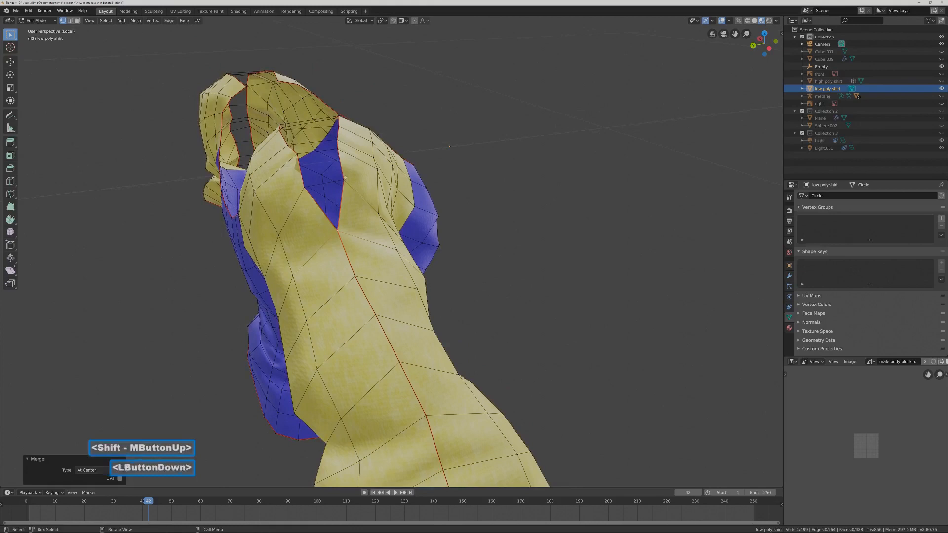
pyautogui.keyDown('shift'); pyautogui.click(319, 186); pyautogui.keyUp('shift')
pyautogui.hotkey('alt', 'm')
pyautogui.click(494, 175)
# Merge the next two facing vertex pairs of the sleeve's upper seam near the shoulder opening, each at center.
pyautogui.keyDown('shift'); pyautogui.moveTo(450, 146); pyautogui.dragTo(434, 137, button='middle'); pyautogui.keyUp('shift')
pyautogui.moveTo(435, 137); pyautogui.dragTo(411, 128, button='middle')
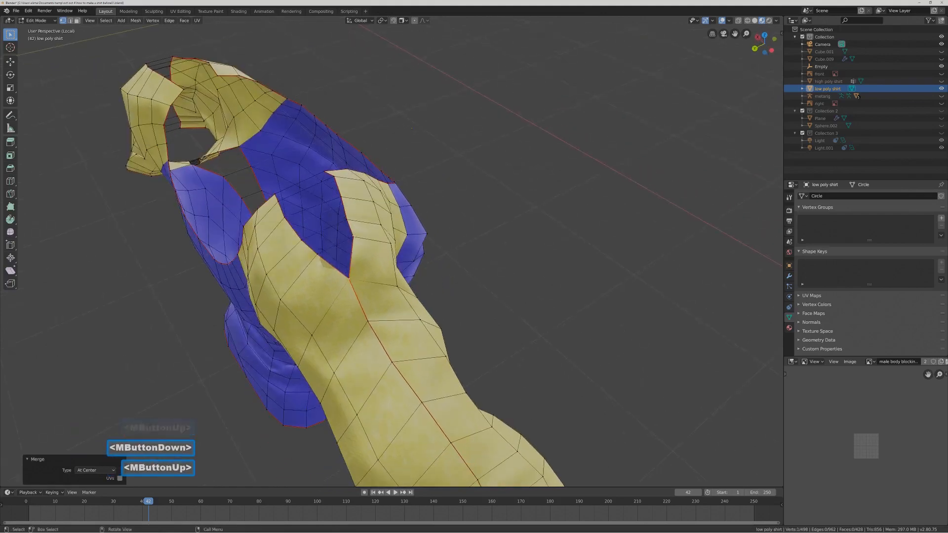
pyautogui.click(352, 238)
pyautogui.keyDown('shift'); pyautogui.click(318, 255); pyautogui.keyUp('shift')
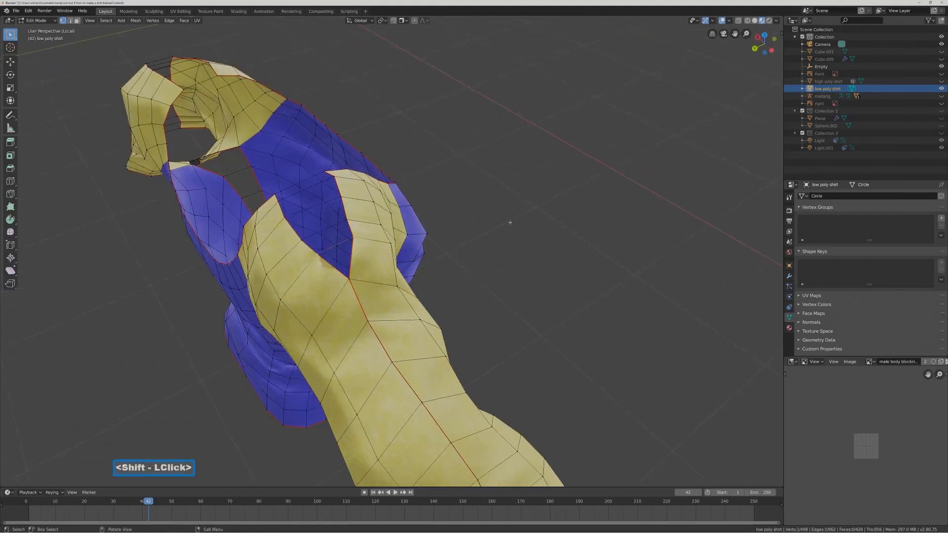
pyautogui.hotkey('alt', 'm')
pyautogui.click(514, 217)
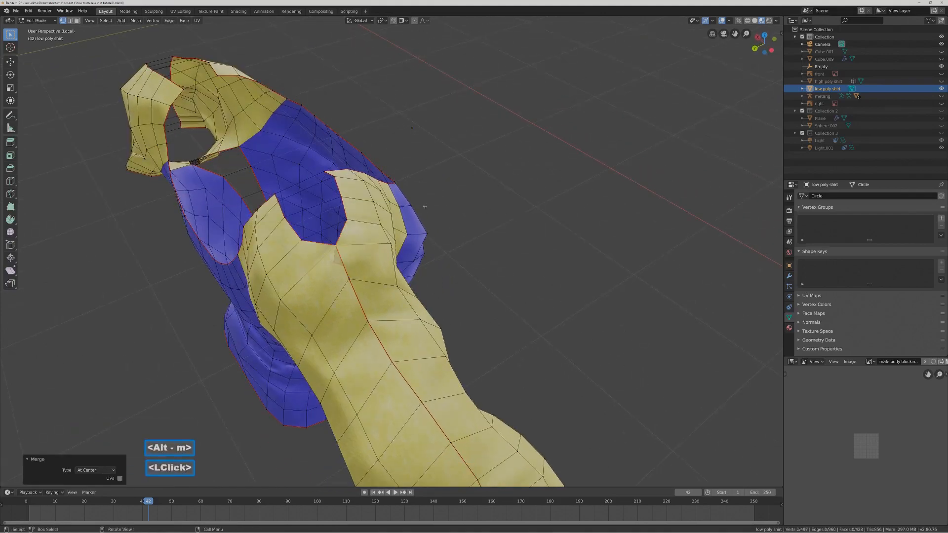
pyautogui.click(347, 220)
pyautogui.keyDown('shift'); pyautogui.click(302, 240); pyautogui.keyUp('shift')
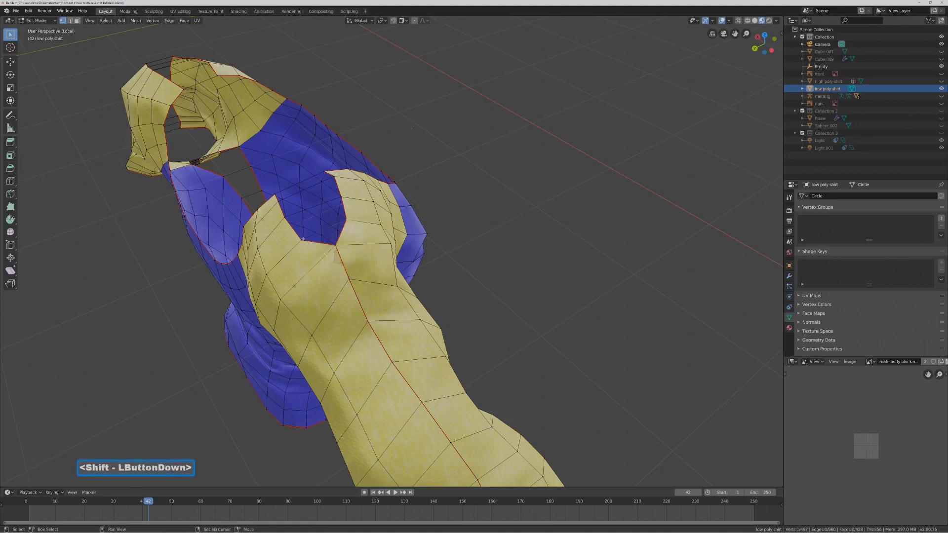
pyautogui.hotkey('alt', 'm')
pyautogui.click(500, 209)
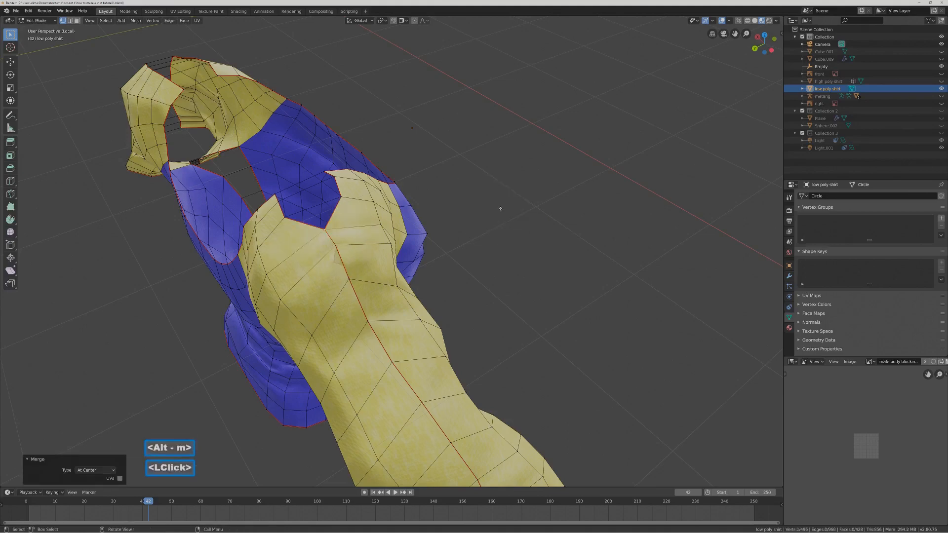
# Merge the second-to-last two facing vertex pairs toward the shoulder opening on the sleeve's upper seam, each at center.
pyautogui.click(342, 197)
pyautogui.keyDown('shift'); pyautogui.click(285, 217); pyautogui.keyUp('shift')
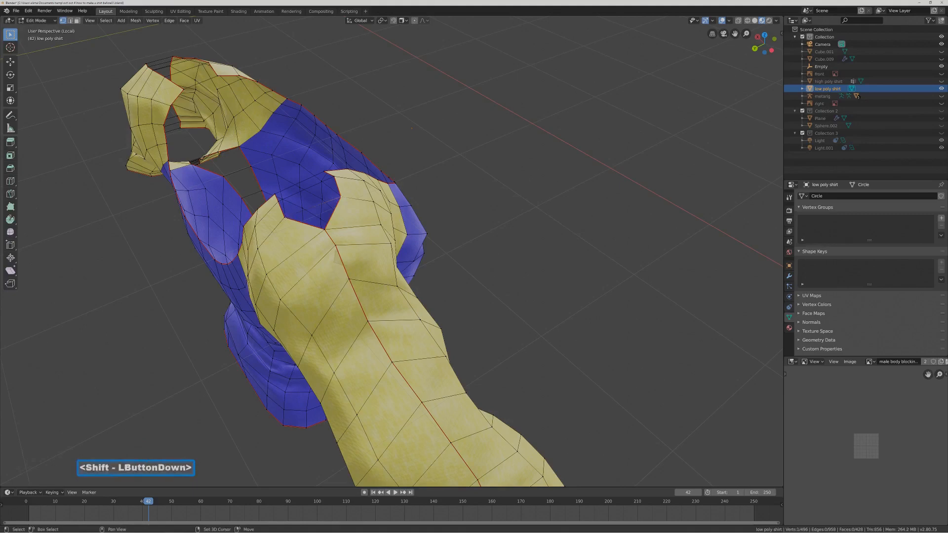
pyautogui.hotkey('alt', 'm')
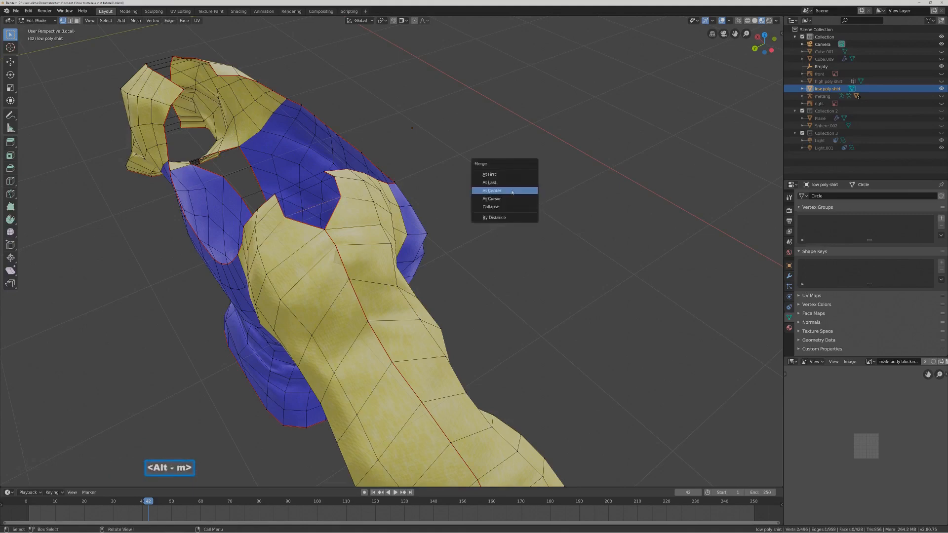
pyautogui.click(512, 190)
pyautogui.moveTo(396, 185); pyautogui.dragTo(313, 47, button='middle')
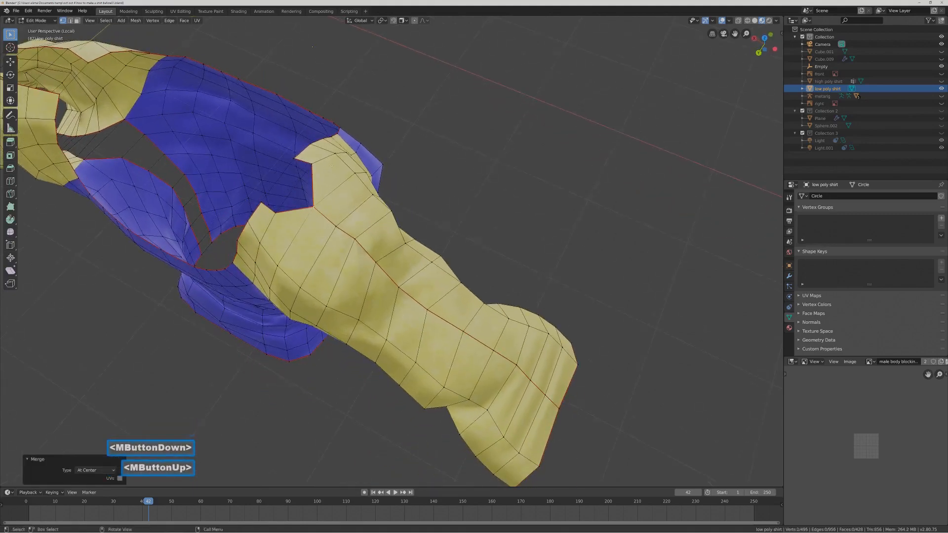
pyautogui.keyDown('shift'); pyautogui.click(359, 245); pyautogui.keyUp('shift')
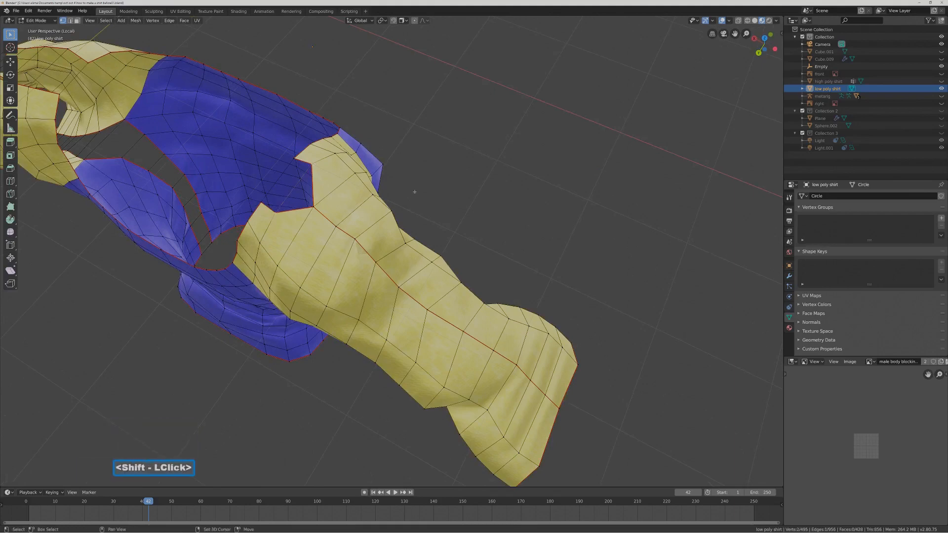
pyautogui.hotkey('alt', 'm')
pyautogui.click(474, 184)
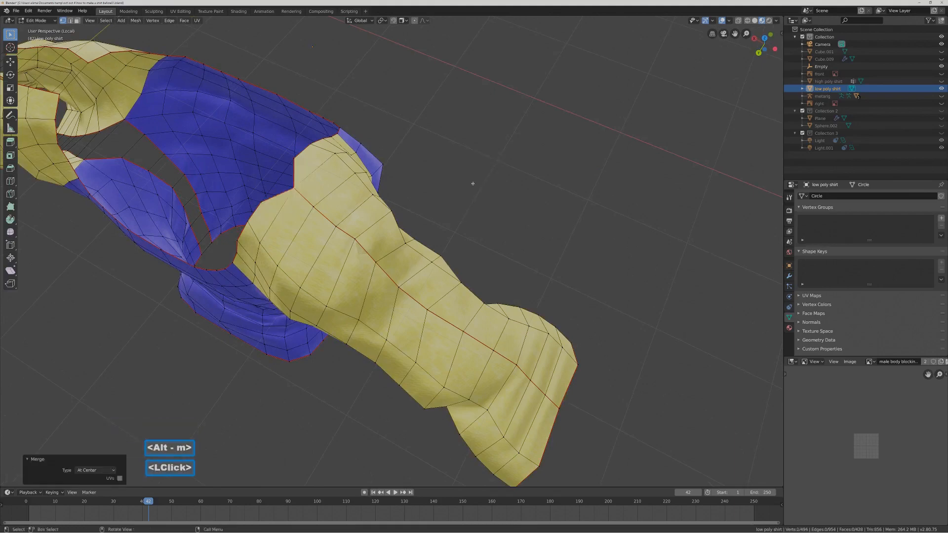
# Close the shoulder end of the sleeve's upper seam by merging its last facing vertex pair at center.
pyautogui.click(313, 47)
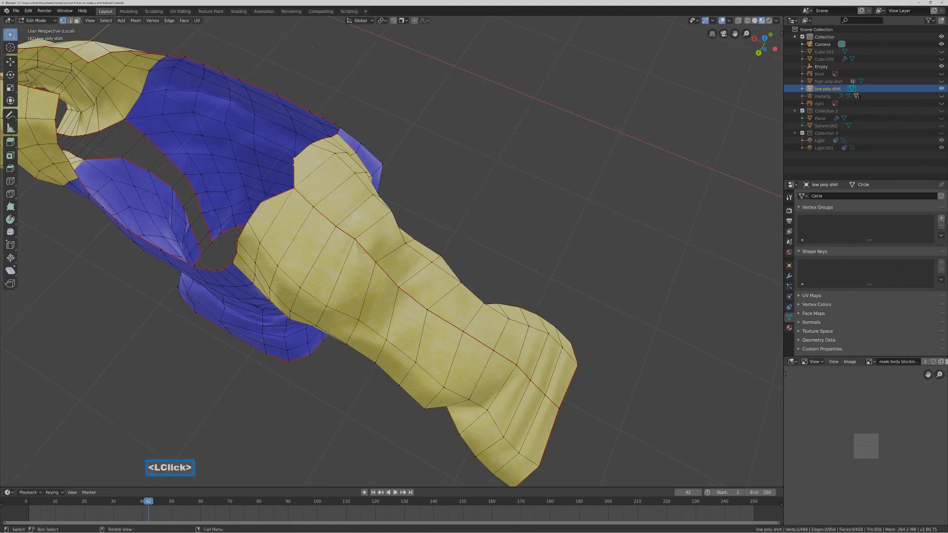
pyautogui.keyDown('shift'); pyautogui.click(263, 200); pyautogui.keyUp('shift')
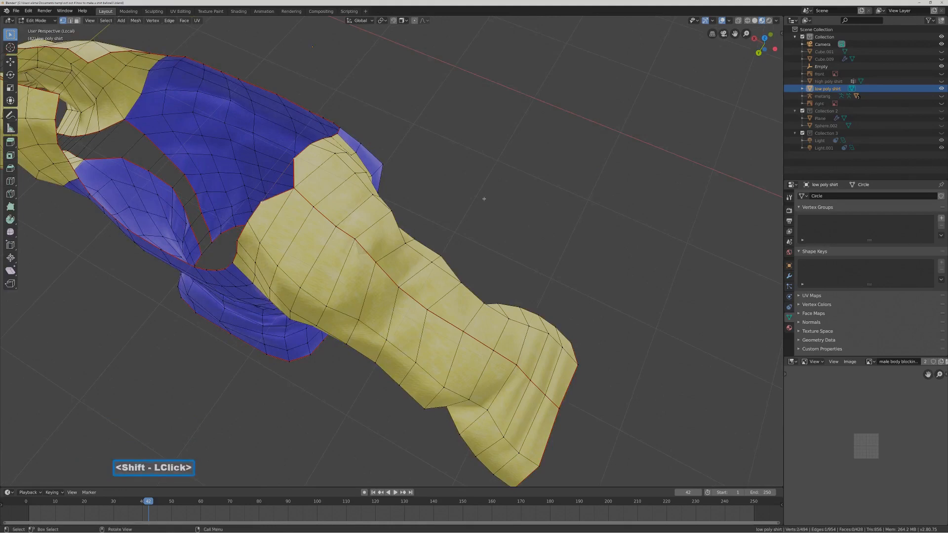
pyautogui.hotkey('alt', 'm')
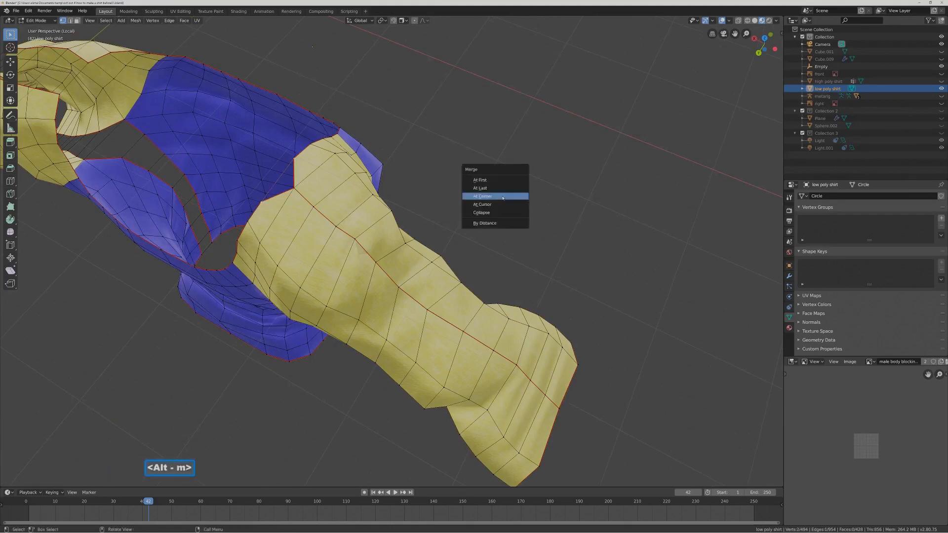
pyautogui.click(502, 196)
pyautogui.press('Pause')
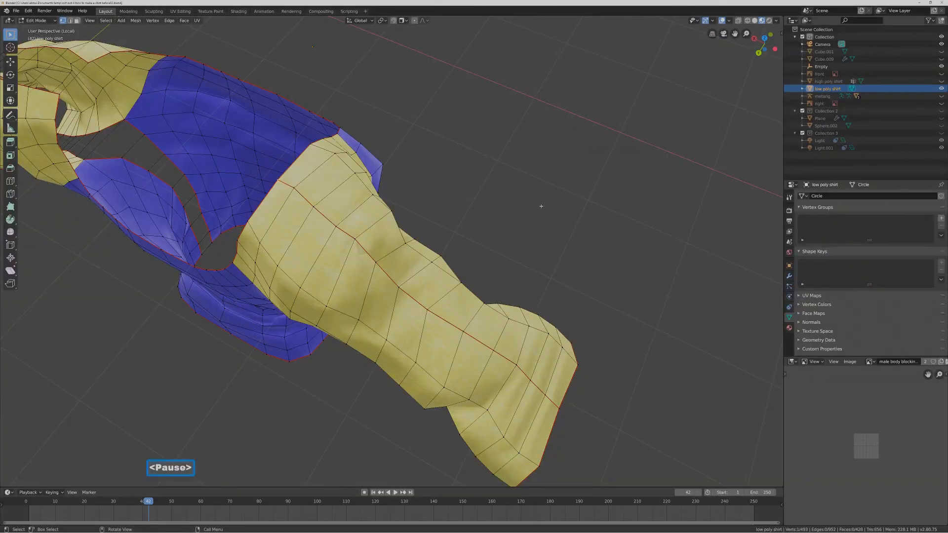
# Start closing the opposite sleeve's upper seam by merging the first facing vertex pair at its shoulder opening at center.
pyautogui.moveTo(538, 203); pyautogui.dragTo(490, 408, button='middle')
pyautogui.click(108, 423)
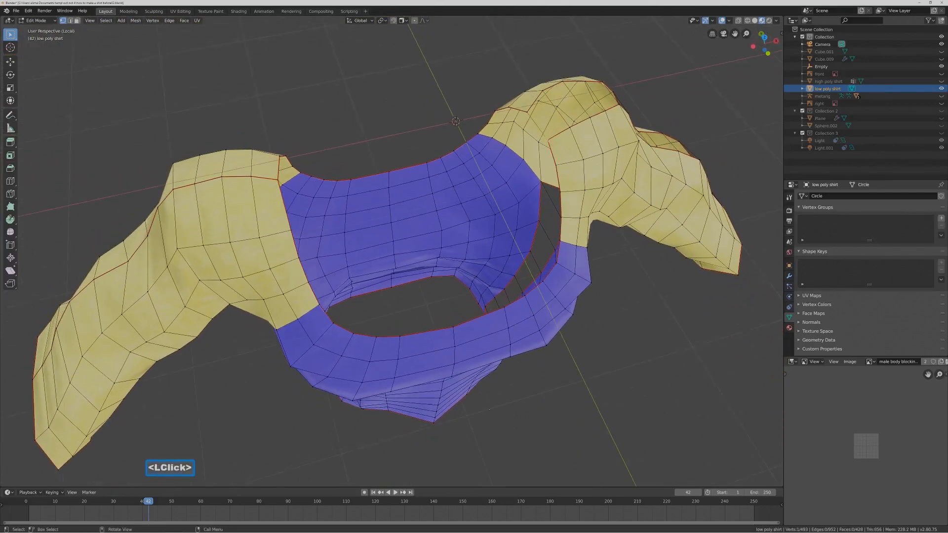
pyautogui.press('shift')
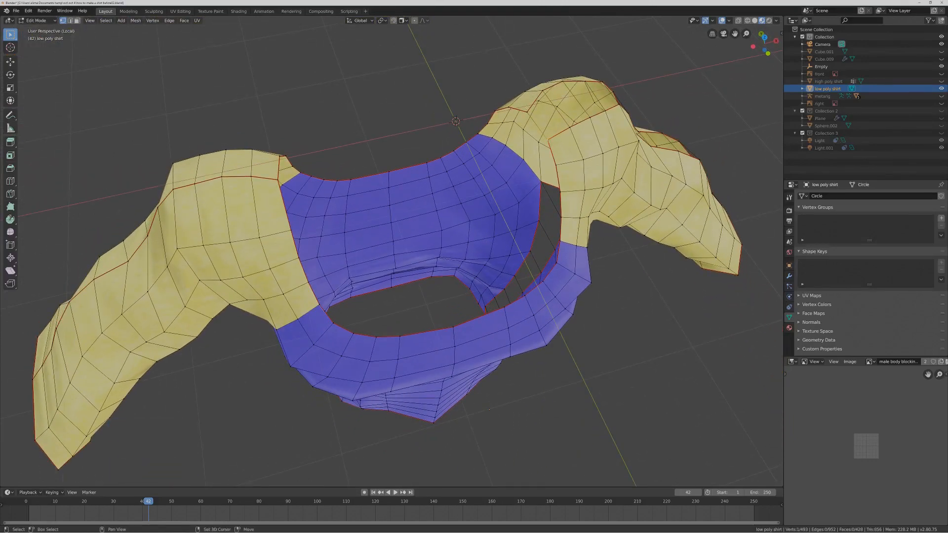
pyautogui.keyDown('shift'); pyautogui.click(489, 409); pyautogui.keyUp('shift')
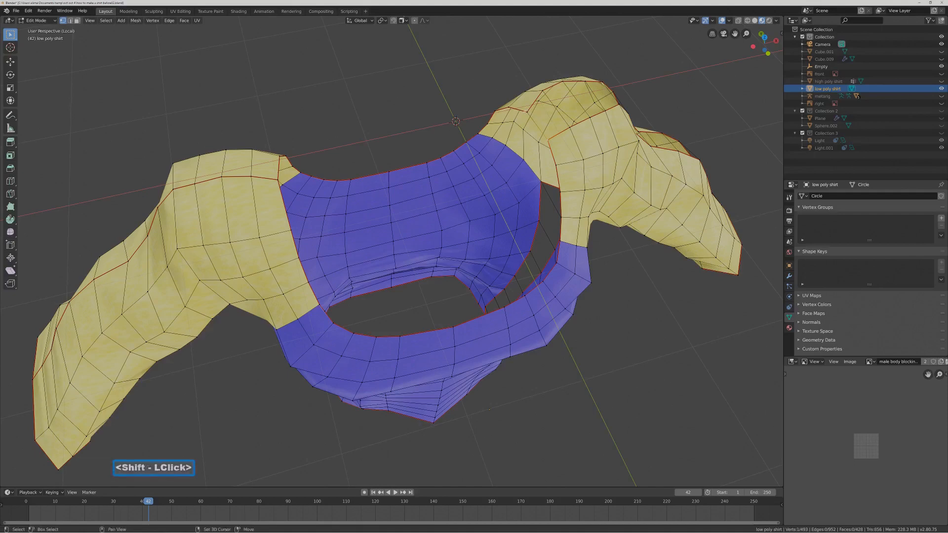
pyautogui.keyDown('shift'); pyautogui.click(528, 111); pyautogui.keyUp('shift')
pyautogui.click(619, 266)
pyautogui.keyDown('shift'); pyautogui.click(549, 141); pyautogui.keyUp('shift')
pyautogui.keyDown('shift'); pyautogui.click(528, 113); pyautogui.keyUp('shift')
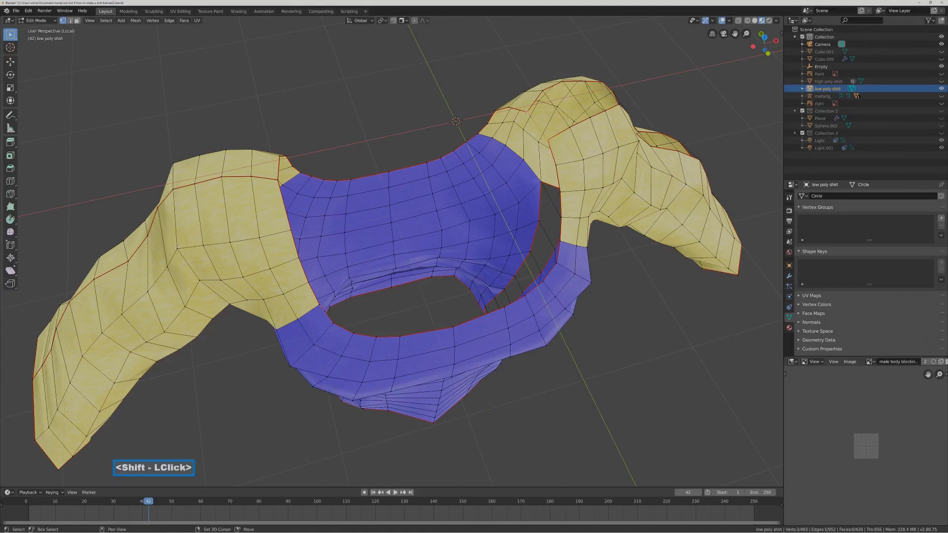
pyautogui.hotkey('alt', 'm')
pyautogui.click(672, 112)
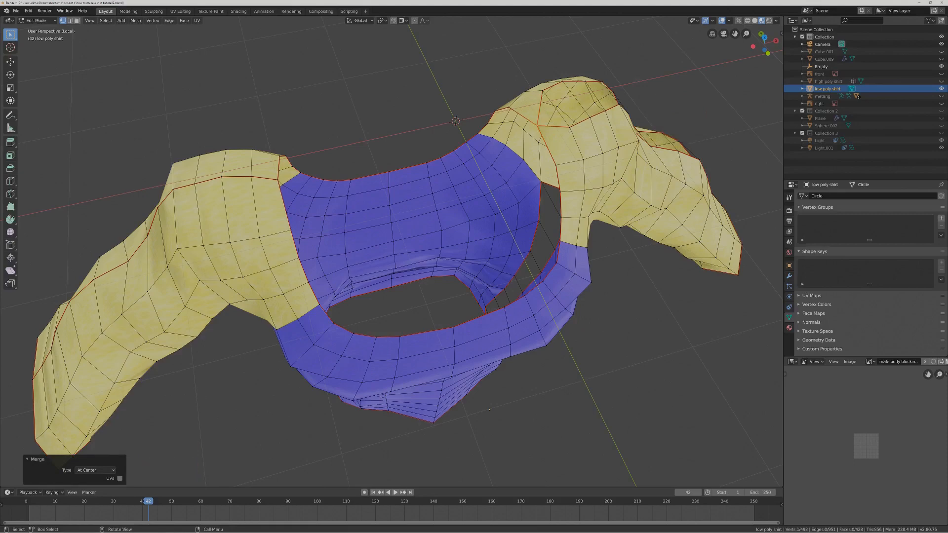
# Merge the second and third facing vertex pairs from the shoulder along the opposite sleeve's upper seam, each at center.
pyautogui.keyDown('shift'); pyautogui.click(655, 99); pyautogui.keyUp('shift')
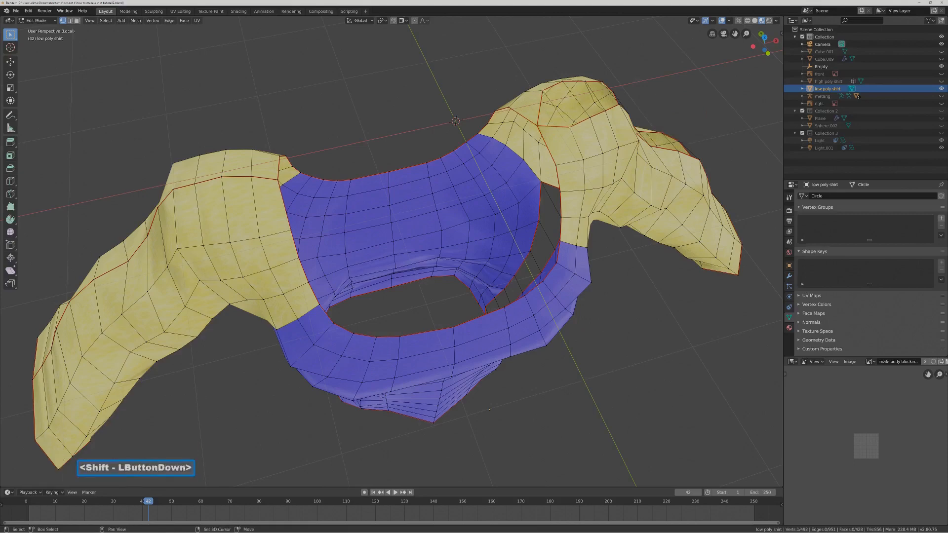
pyautogui.hotkey('alt', 'm')
pyautogui.click(668, 103)
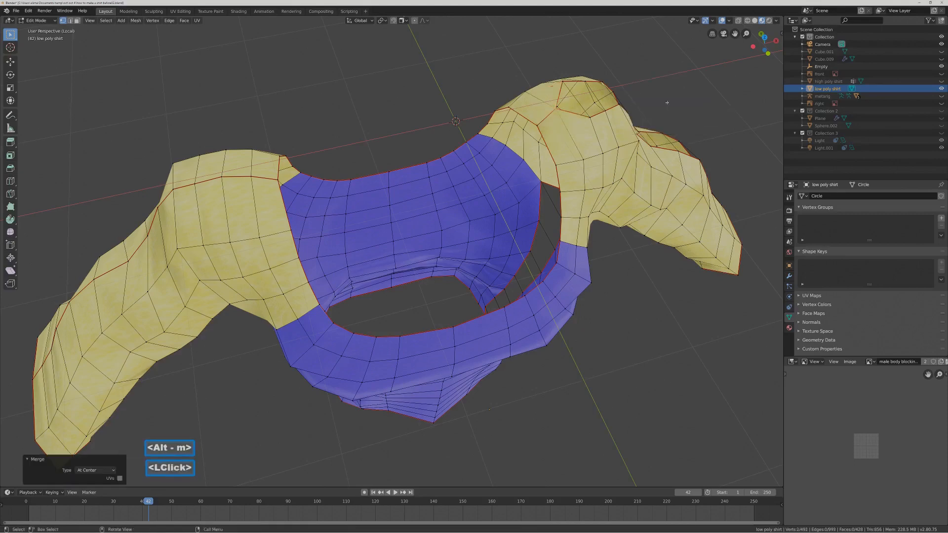
pyautogui.click(590, 117)
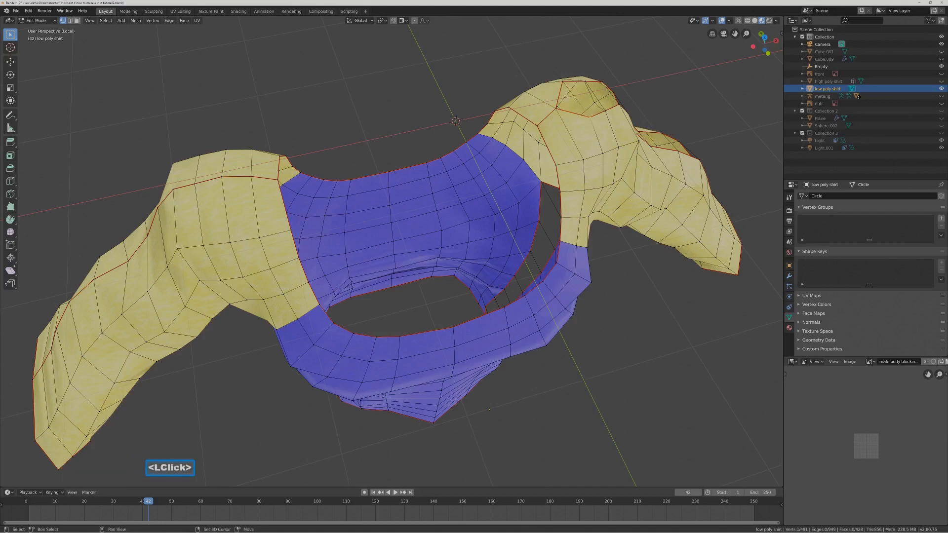
pyautogui.keyDown('shift'); pyautogui.click(562, 81); pyautogui.keyUp('shift')
pyautogui.hotkey('alt', 'm')
pyautogui.click(671, 107)
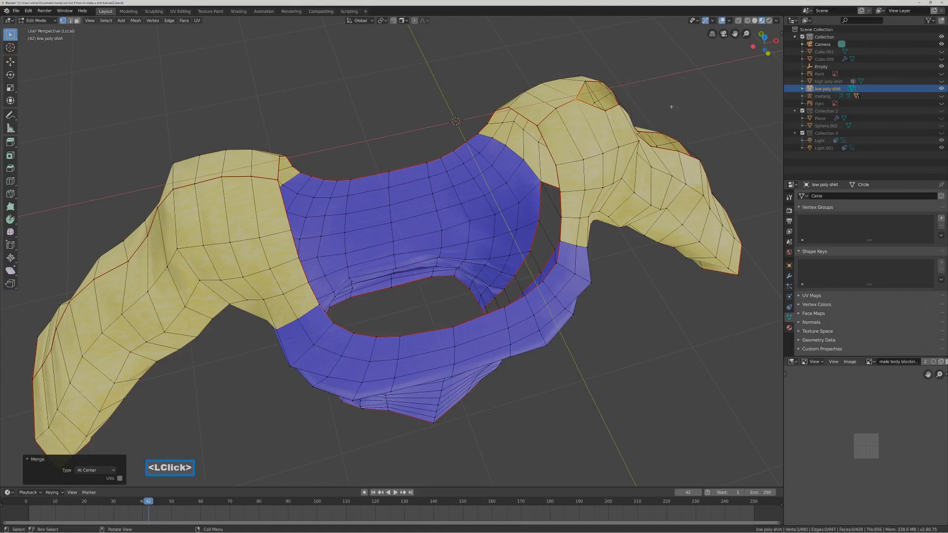
# Continue down the sleeve's upper seam by merging its fourth and fifth facing vertex pairs from the shoulder at center.
pyautogui.press('Pause')
pyautogui.keyDown('shift'); pyautogui.moveTo(686, 113); pyautogui.dragTo(513, 191, button='middle'); pyautogui.keyUp('shift')
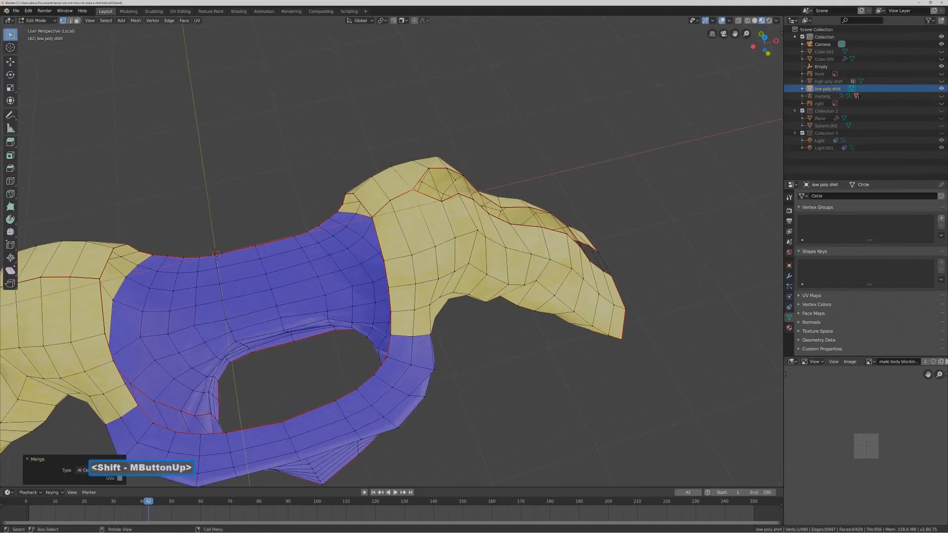
pyautogui.click(442, 202)
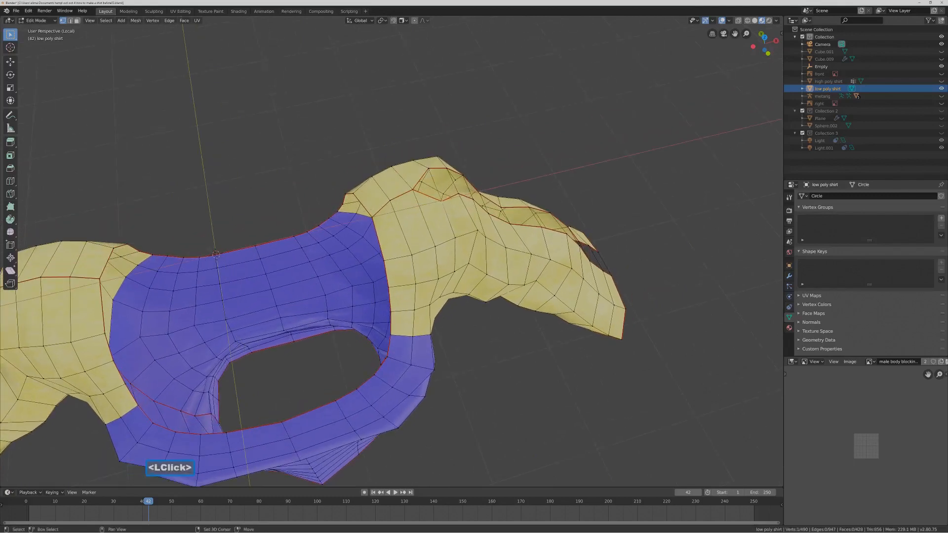
pyautogui.keyDown('shift'); pyautogui.click(429, 170); pyautogui.keyUp('shift')
pyautogui.hotkey('alt', 'm')
pyautogui.click(569, 147)
pyautogui.moveTo(517, 171); pyautogui.dragTo(437, 211, button='middle')
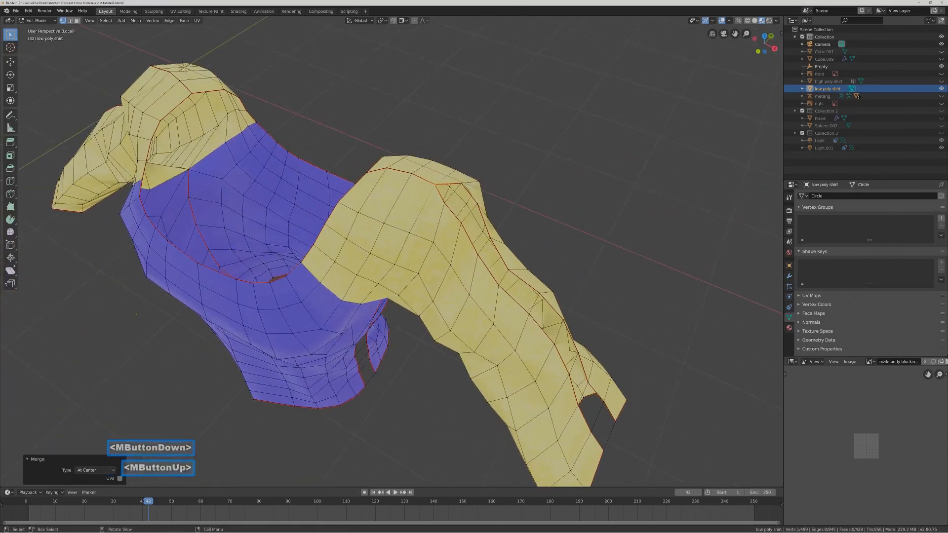
pyautogui.keyDown('shift'); pyautogui.click(462, 184); pyautogui.keyUp('shift')
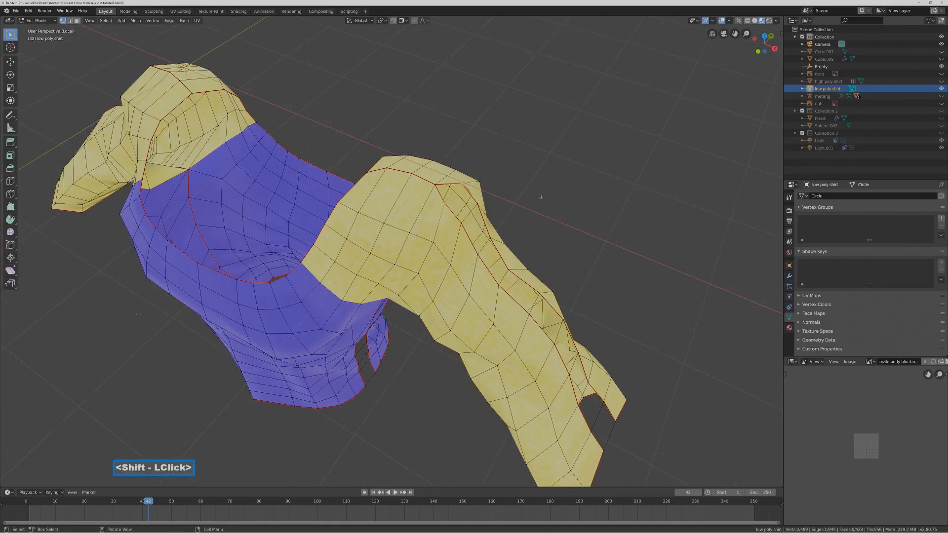
pyautogui.hotkey('alt', 'm')
pyautogui.click(541, 197)
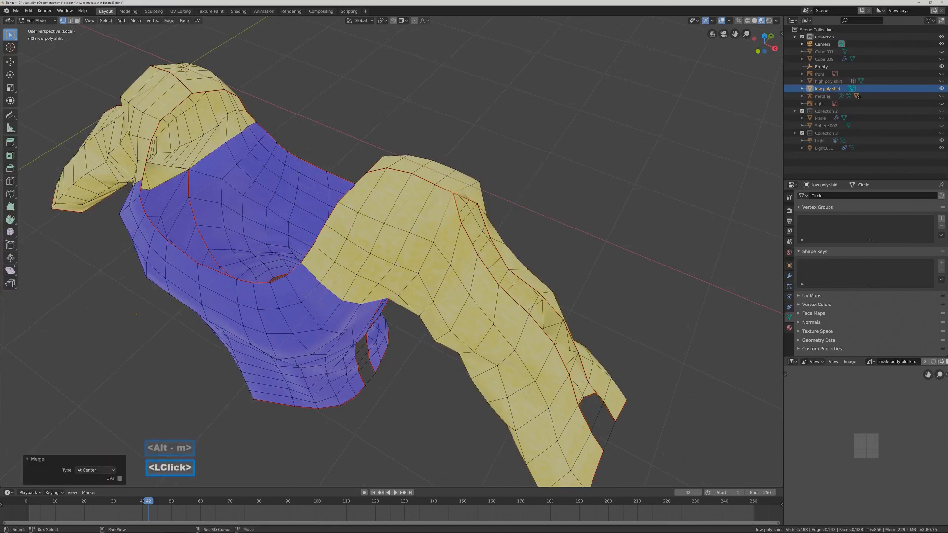
# Merge the sixth and seventh facing vertex pairs from the shoulder on the sleeve's upper seam, each at center.
pyautogui.click(473, 213)
pyautogui.keyDown('shift'); pyautogui.click(478, 203); pyautogui.keyUp('shift')
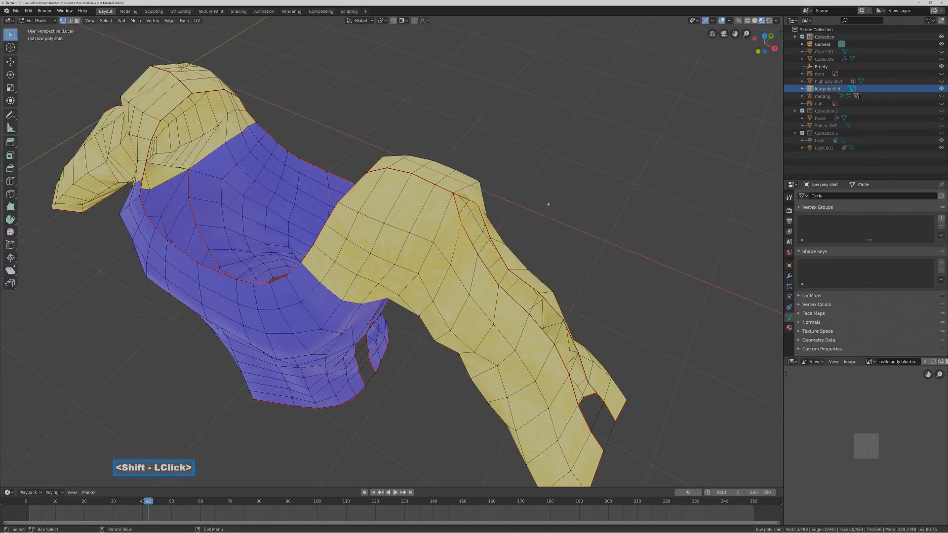
pyautogui.hotkey('alt', 'm')
pyautogui.click(552, 203)
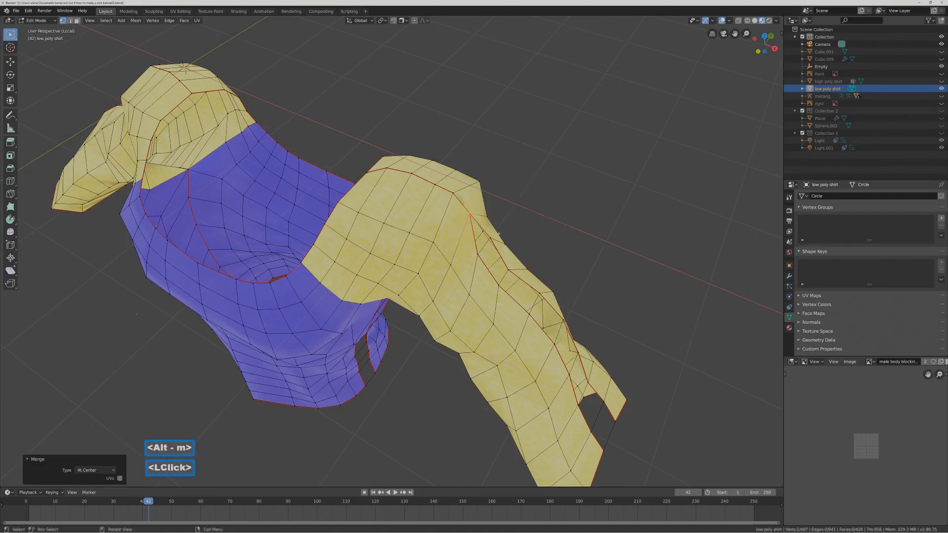
pyautogui.click(479, 255)
pyautogui.keyDown('shift'); pyautogui.click(491, 239); pyautogui.keyUp('shift')
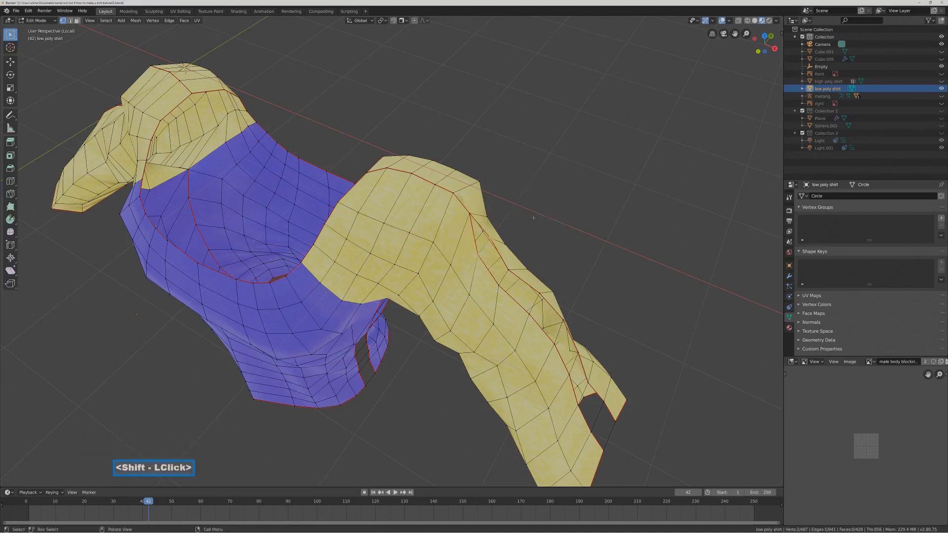
pyautogui.hotkey('alt', 'm')
pyautogui.click(556, 202)
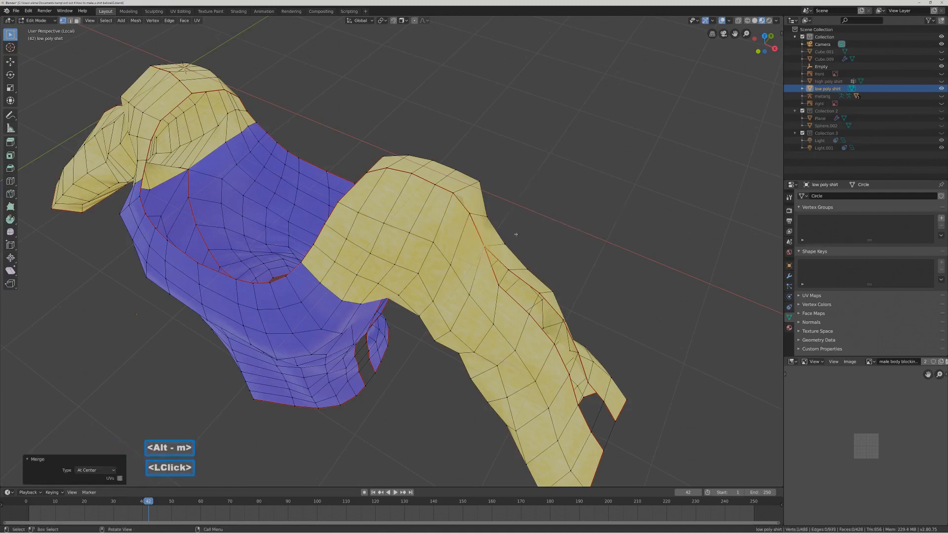
# Merge the eighth and ninth facing vertex pairs from the shoulder, around the sleeve's elbow area, each at center.
pyautogui.click(499, 285)
pyautogui.keyDown('shift'); pyautogui.click(509, 269); pyautogui.keyUp('shift')
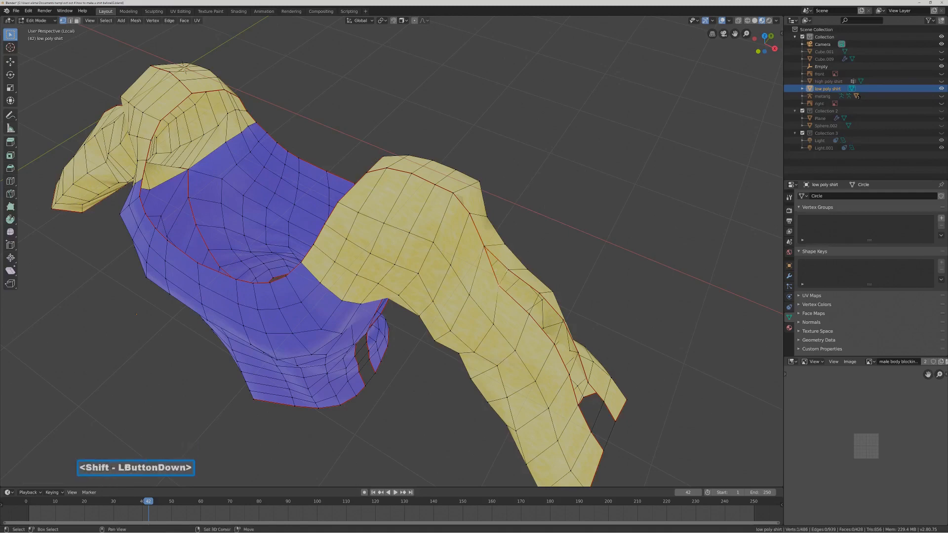
pyautogui.hotkey('alt', 'm')
pyautogui.click(550, 256)
pyautogui.moveTo(551, 255); pyautogui.dragTo(508, 229, button='middle')
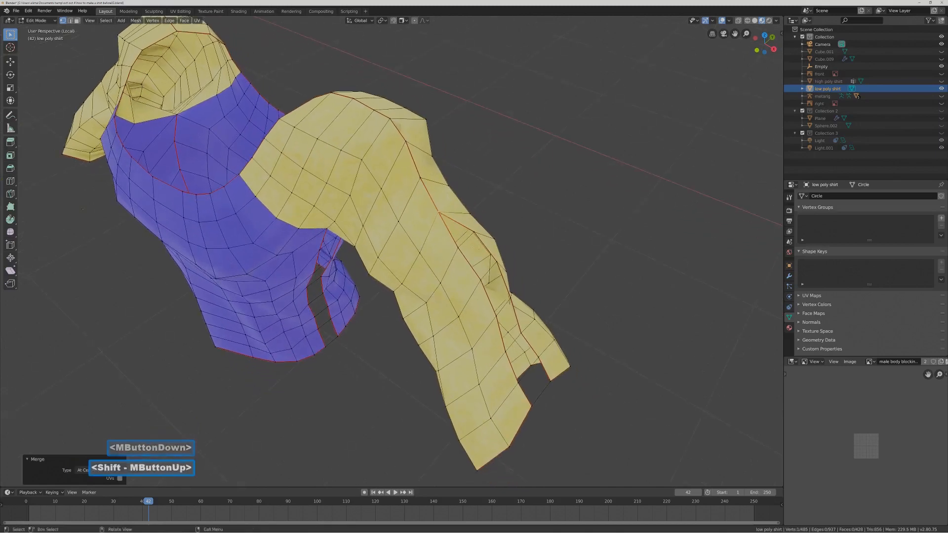
pyautogui.click(460, 248)
pyautogui.keyDown('shift'); pyautogui.click(475, 232); pyautogui.keyUp('shift')
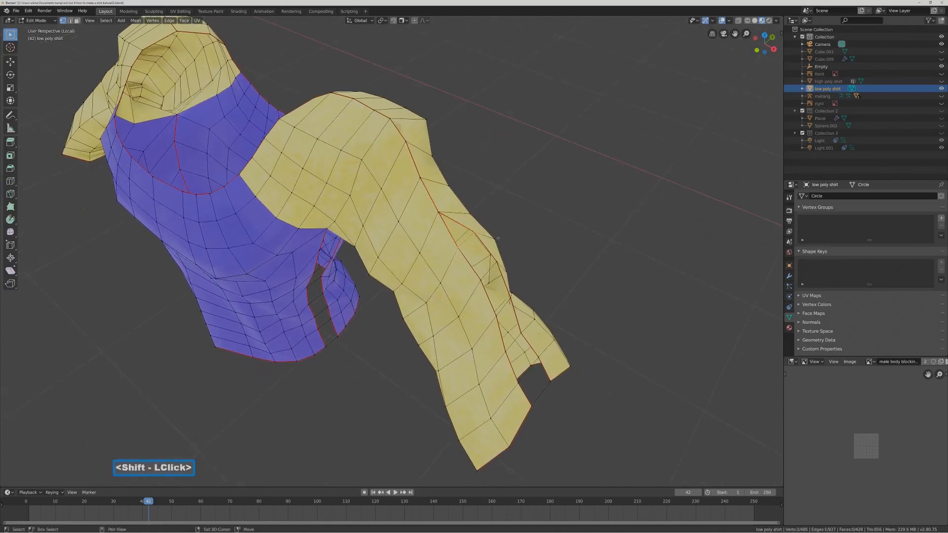
pyautogui.hotkey('alt', 'm')
pyautogui.click(544, 248)
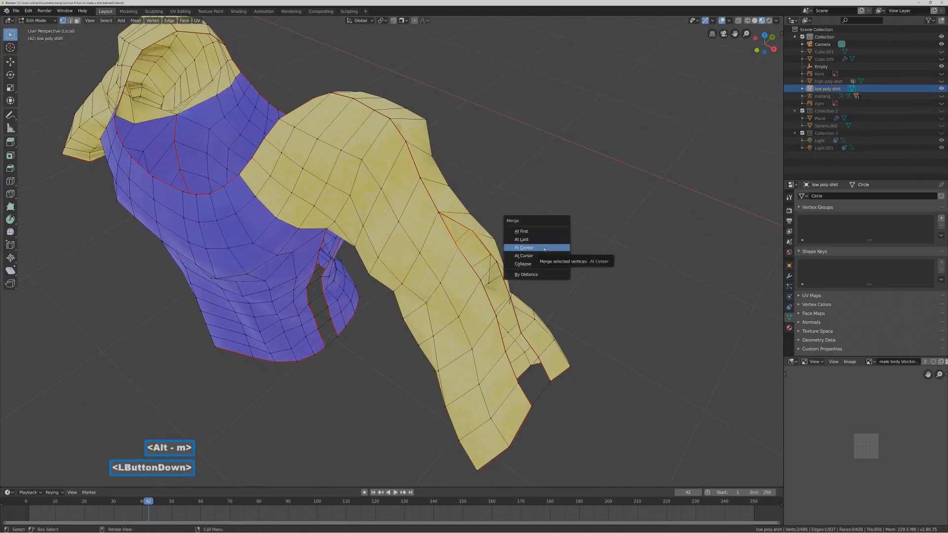
# Merge the tenth and eleventh facing vertex pairs from the shoulder along the sleeve's upper seam, each at center.
pyautogui.click(481, 280)
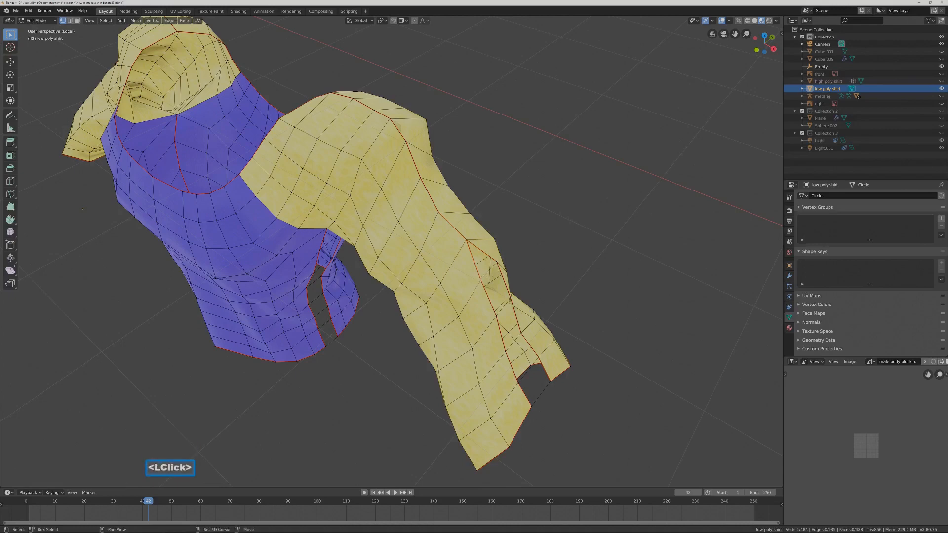
pyautogui.keyDown('shift'); pyautogui.click(497, 262); pyautogui.keyUp('shift')
pyautogui.hotkey('alt', 'm')
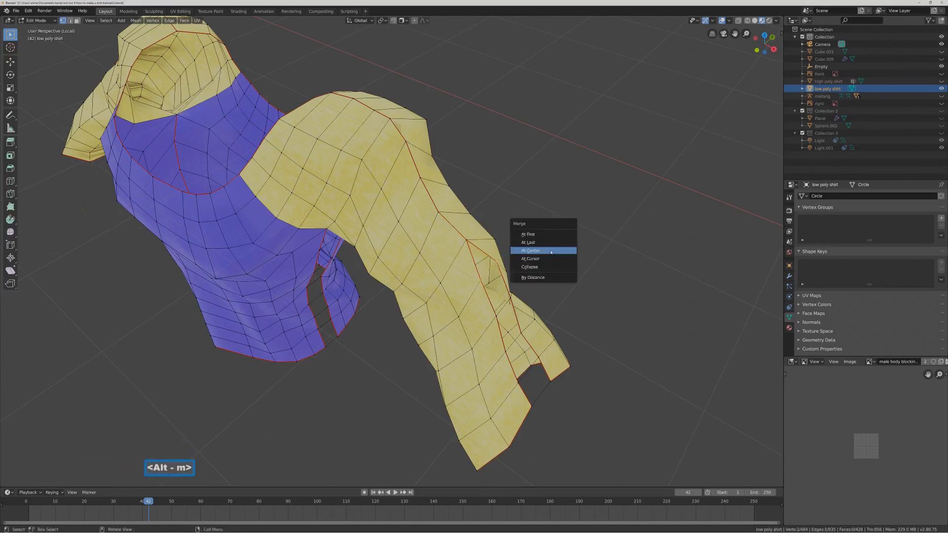
pyautogui.click(543, 248)
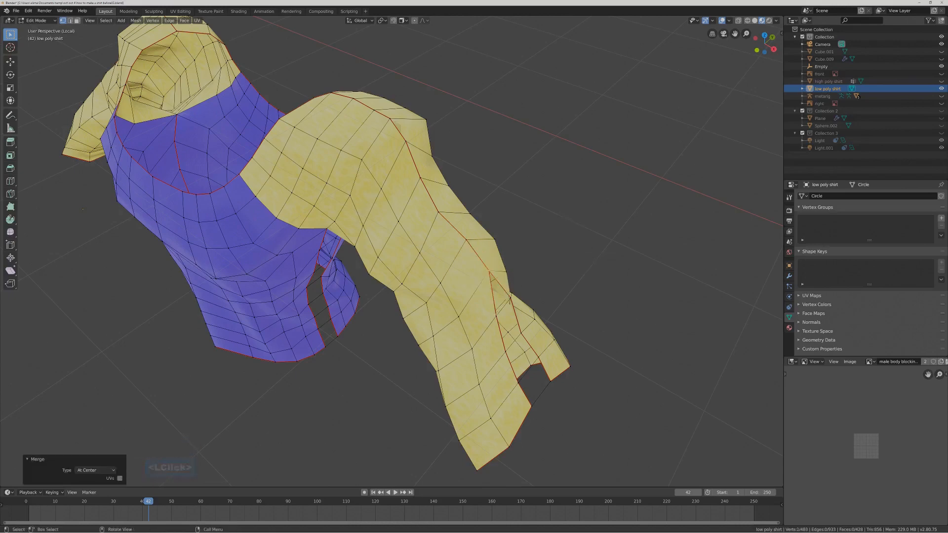
pyautogui.click(496, 315)
pyautogui.keyDown('shift'); pyautogui.click(511, 299); pyautogui.keyUp('shift')
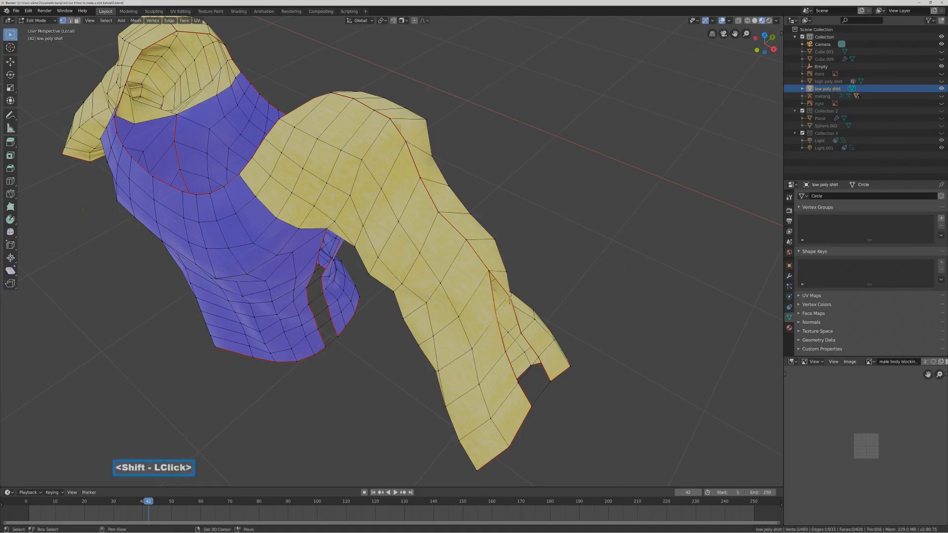
pyautogui.hotkey('alt', 'm')
pyautogui.click(550, 277)
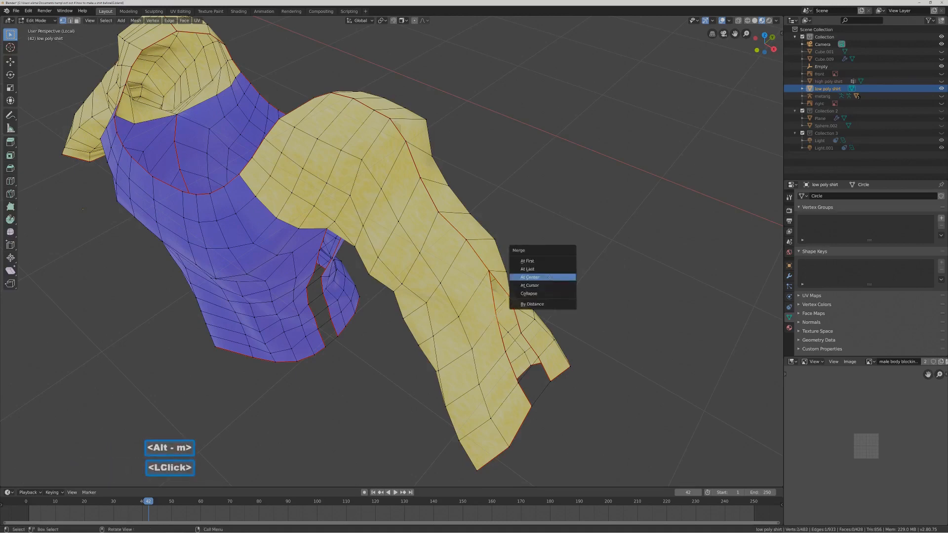
# Merge the twelfth and thirteenth facing vertex pairs from the shoulder on the forearm's upper seam, each at center.
pyautogui.click(506, 352)
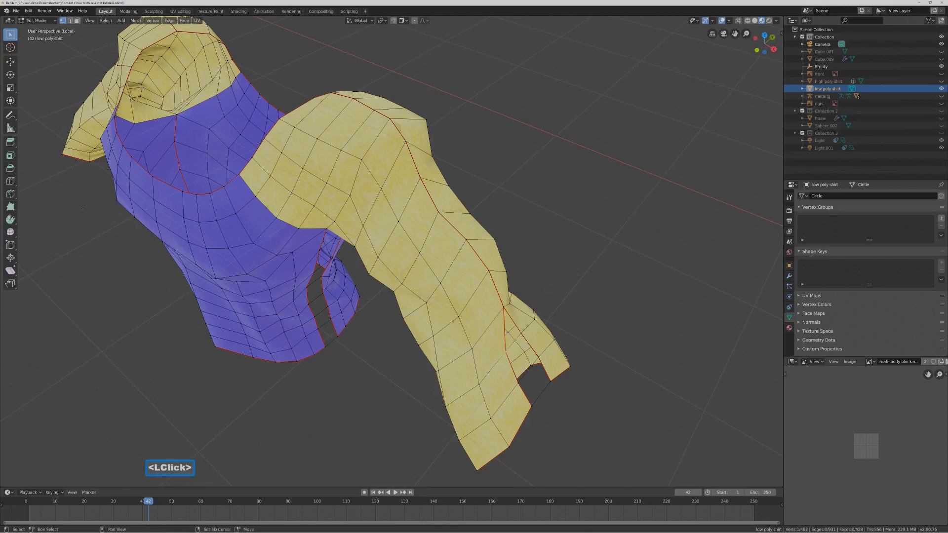
pyautogui.keyDown('shift'); pyautogui.click(521, 332); pyautogui.keyUp('shift')
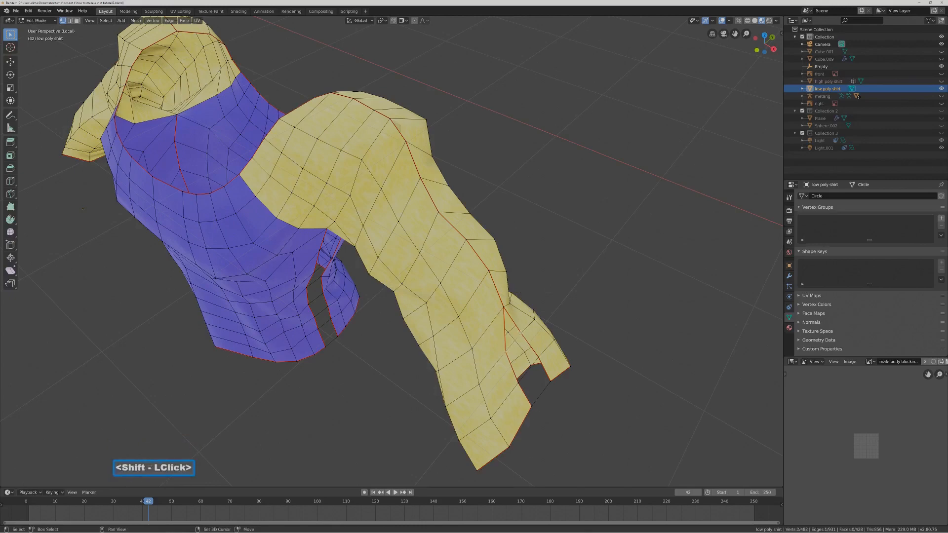
pyautogui.hotkey('alt', 'm')
pyautogui.click(586, 314)
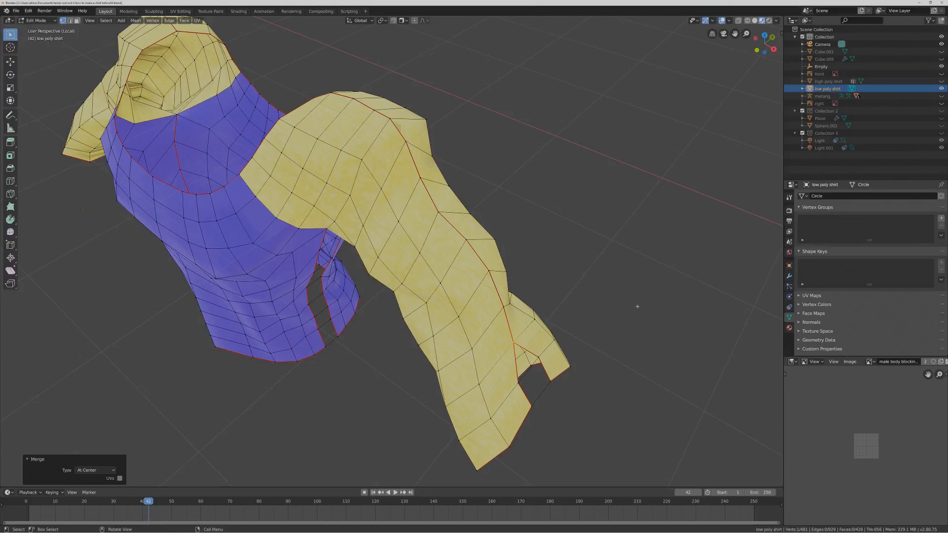
pyautogui.keyDown('shift'); pyautogui.moveTo(637, 309); pyautogui.dragTo(588, 228, button='middle'); pyautogui.keyUp('shift')
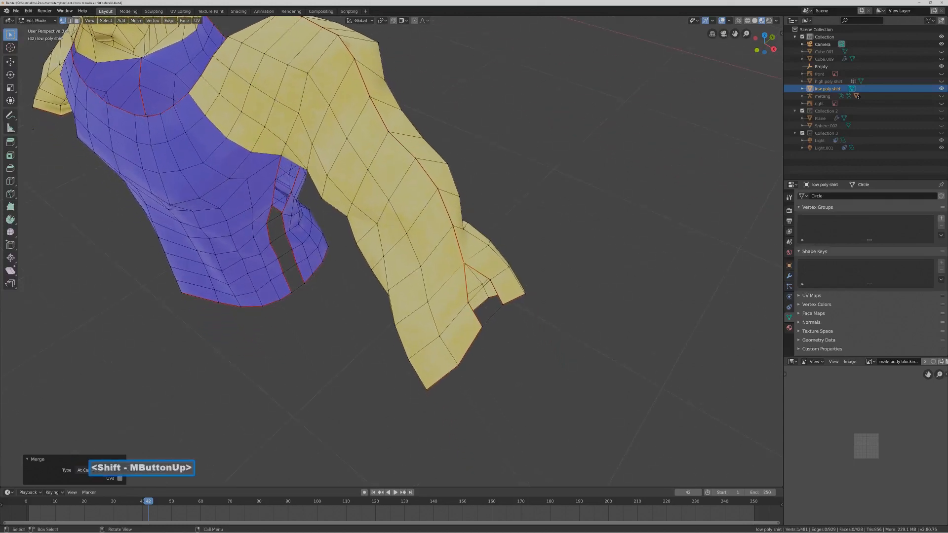
pyautogui.click(468, 302)
pyautogui.keyDown('shift'); pyautogui.click(491, 280); pyautogui.keyUp('shift')
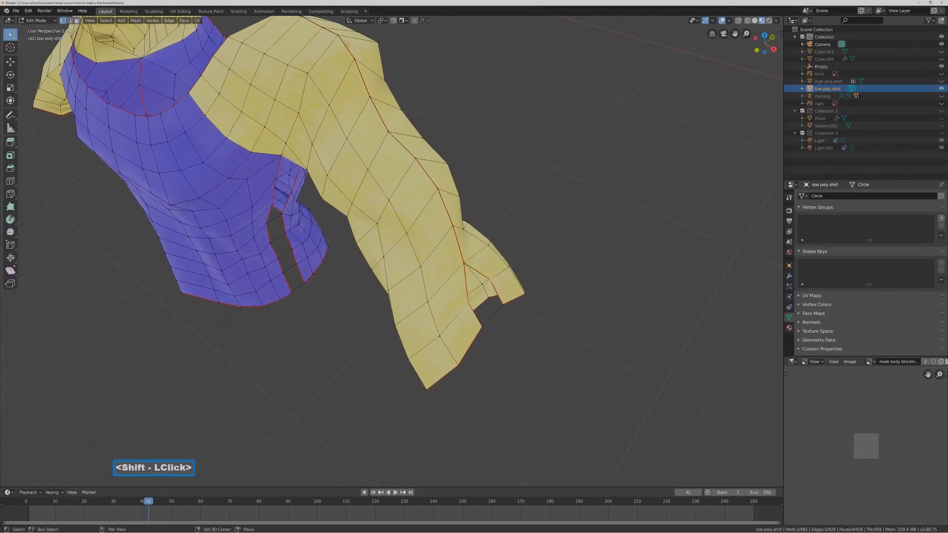
pyautogui.hotkey('alt', 'm')
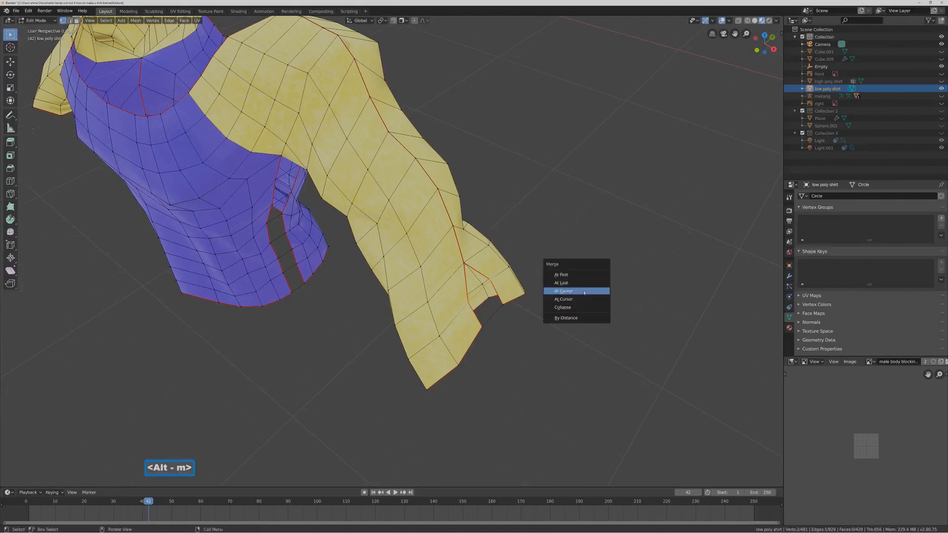
pyautogui.click(583, 291)
# Merge the last facing vertex pair of the upper seam at the cuff edge at center.
pyautogui.click(481, 293)
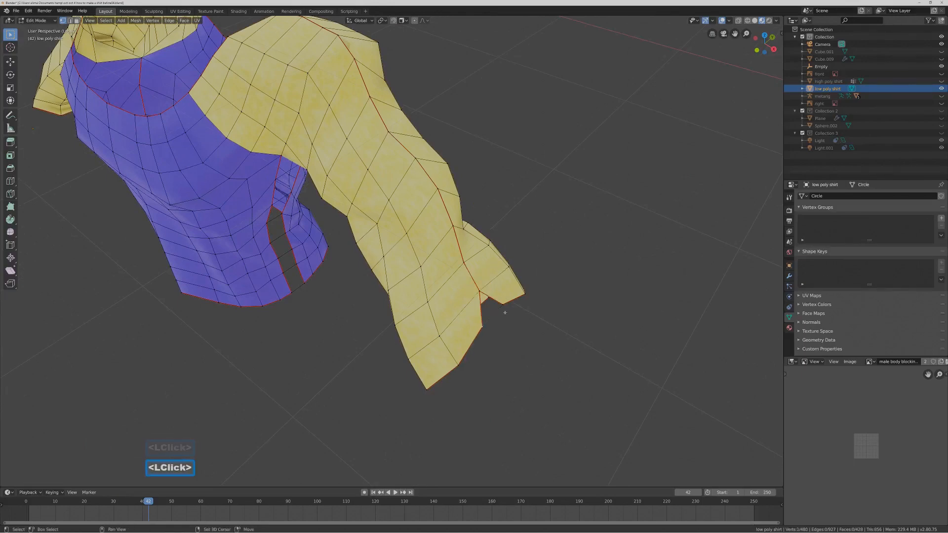
pyautogui.keyDown('shift'); pyautogui.click(503, 304); pyautogui.keyUp('shift')
pyautogui.hotkey('alt', 'm')
pyautogui.click(614, 298)
# Merge the first two facing vertex pairs of the same sleeve's underside seam, starting at the cuff edge, each at center.
pyautogui.moveTo(567, 351); pyautogui.dragTo(584, 301, button='middle')
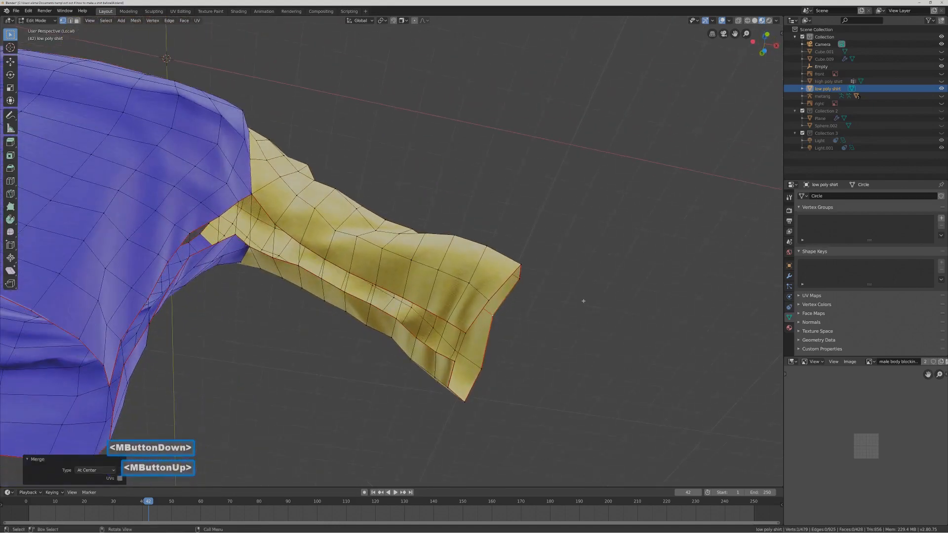
pyautogui.click(528, 320)
pyautogui.click(466, 335)
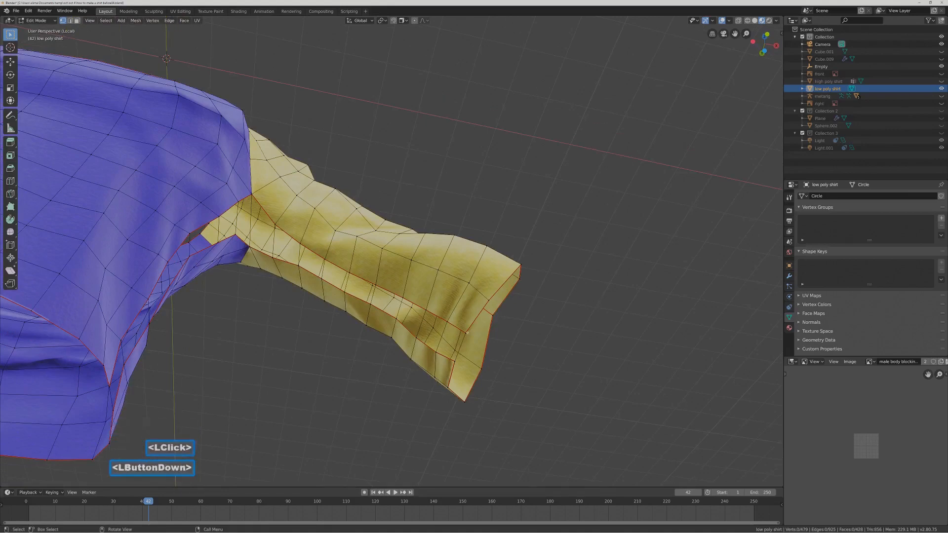
pyautogui.keyDown('shift'); pyautogui.click(453, 362); pyautogui.keyUp('shift')
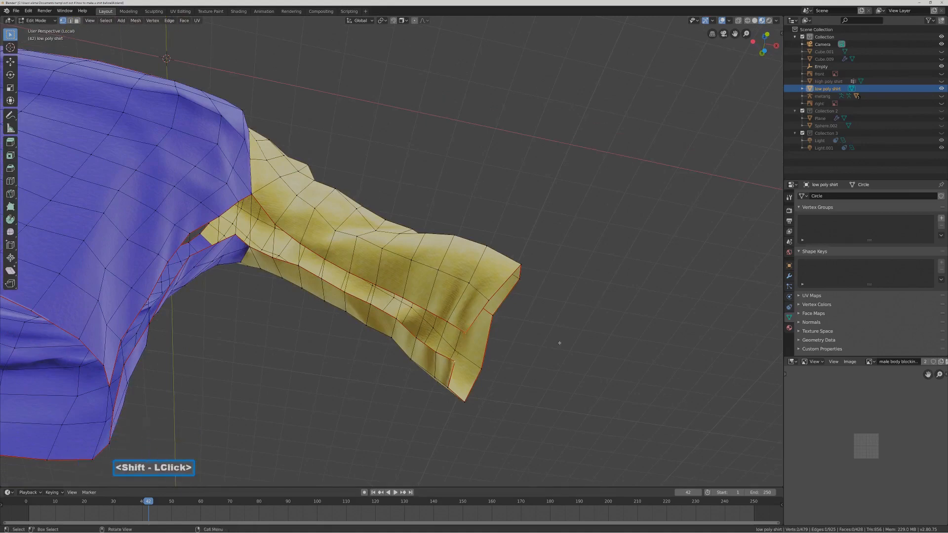
pyautogui.hotkey('alt', 'm')
pyautogui.click(560, 341)
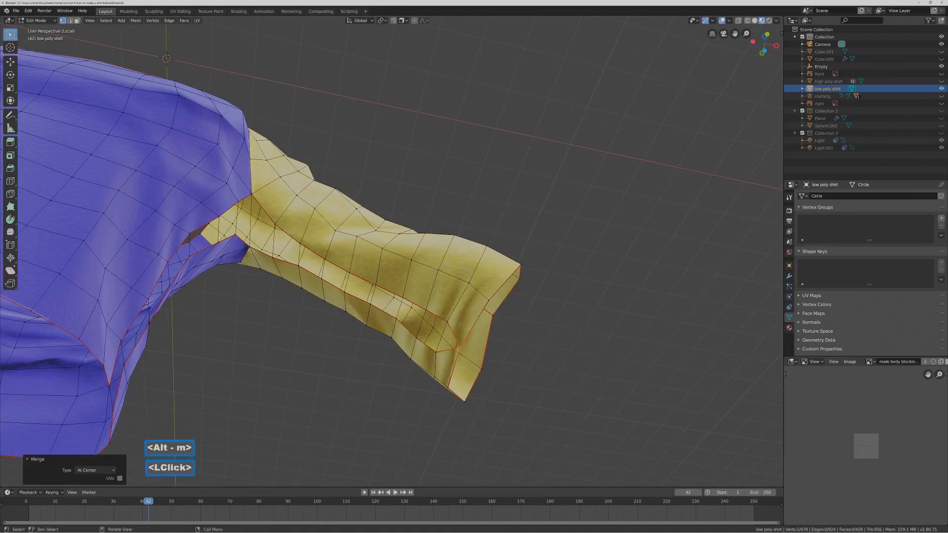
pyautogui.click(459, 347)
pyautogui.keyDown('shift'); pyautogui.click(438, 352); pyautogui.keyUp('shift')
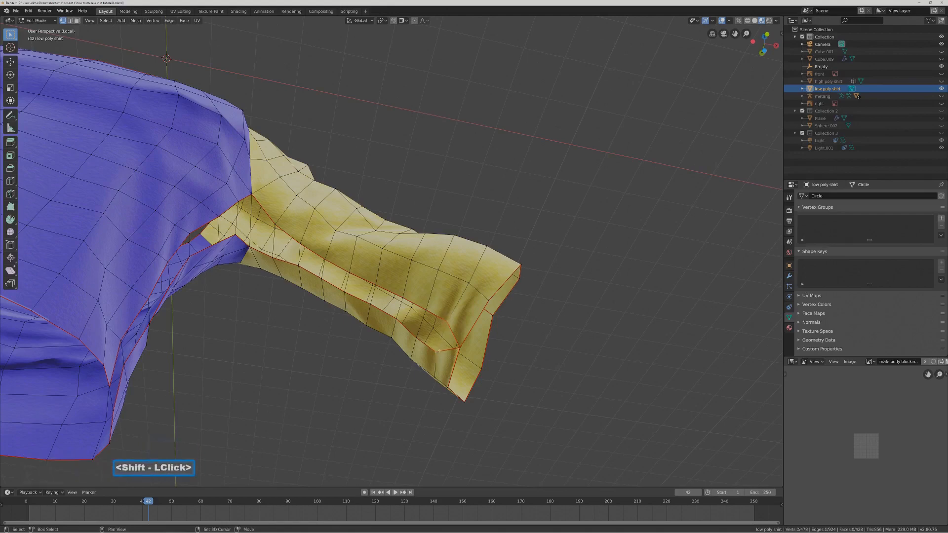
pyautogui.hotkey('alt', 'm')
pyautogui.click(539, 343)
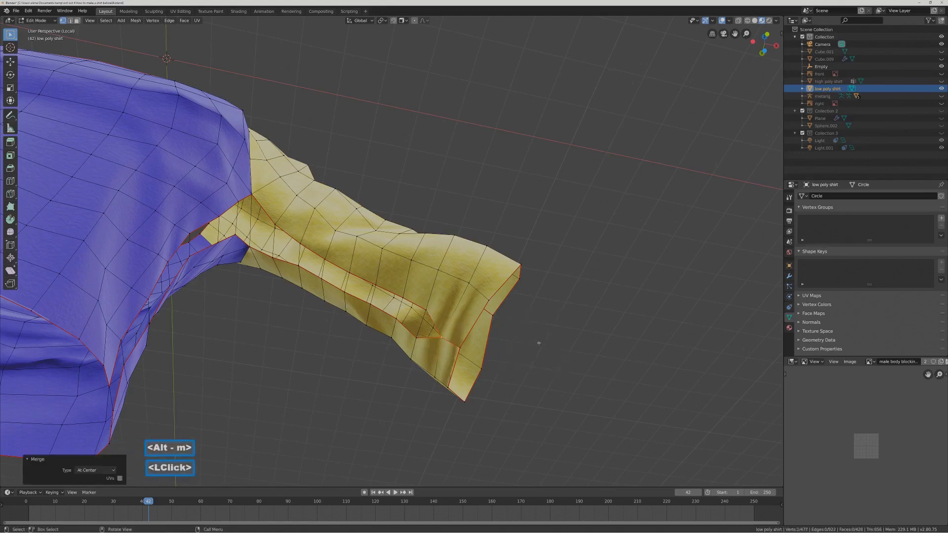
# Merge the third and fourth facing vertex pairs from the cuff along the sleeve's underside seam, each at center.
pyautogui.click(421, 340)
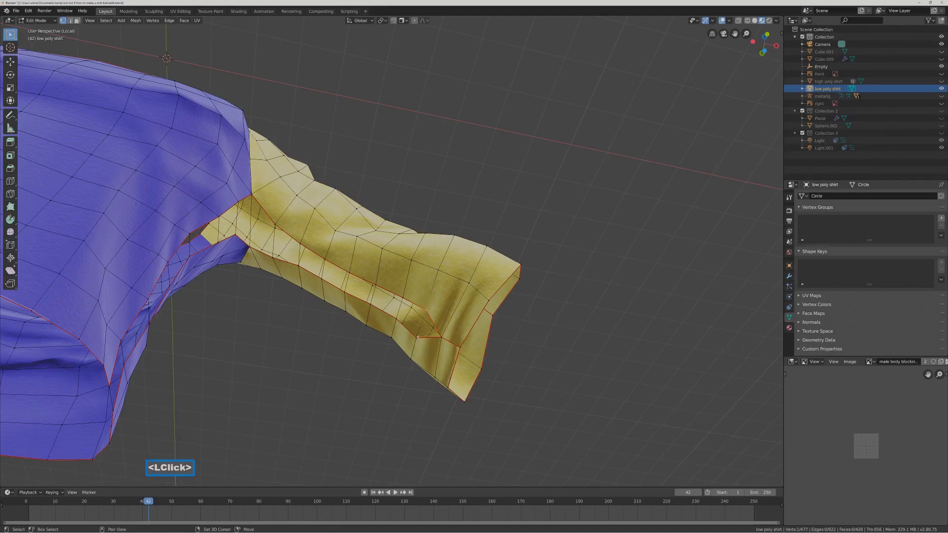
pyautogui.keyDown('shift'); pyautogui.click(421, 332); pyautogui.keyUp('shift')
pyautogui.hotkey('alt', 'm')
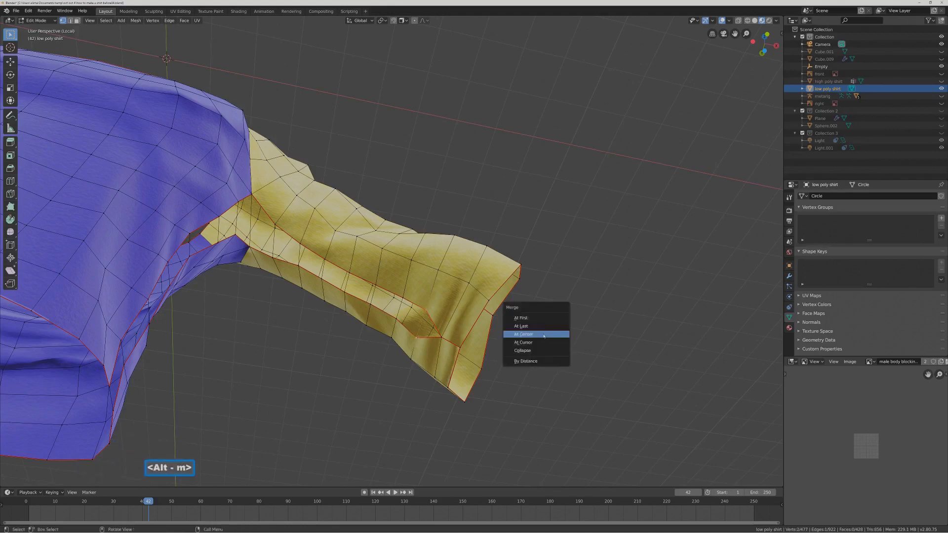
pyautogui.click(543, 334)
pyautogui.click(403, 298)
pyautogui.keyDown('shift'); pyautogui.click(396, 320); pyautogui.keyUp('shift')
pyautogui.hotkey('alt', 'm')
pyautogui.click(575, 328)
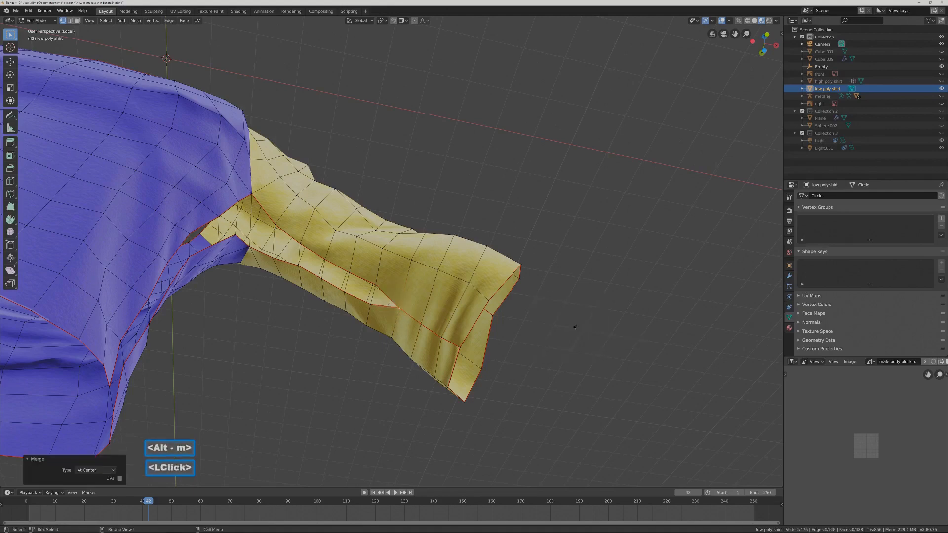
# Continue up the underside seam by merging its fifth and sixth facing vertex pairs from the cuff at center.
pyautogui.click(374, 286)
pyautogui.keyDown('shift'); pyautogui.click(370, 302); pyautogui.keyUp('shift')
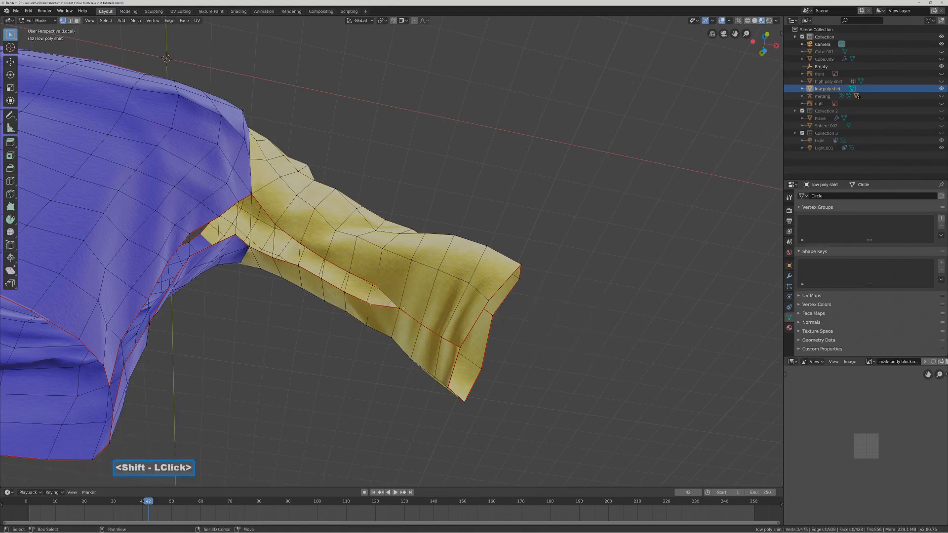
pyautogui.hotkey('alt', 'm')
pyautogui.click(586, 323)
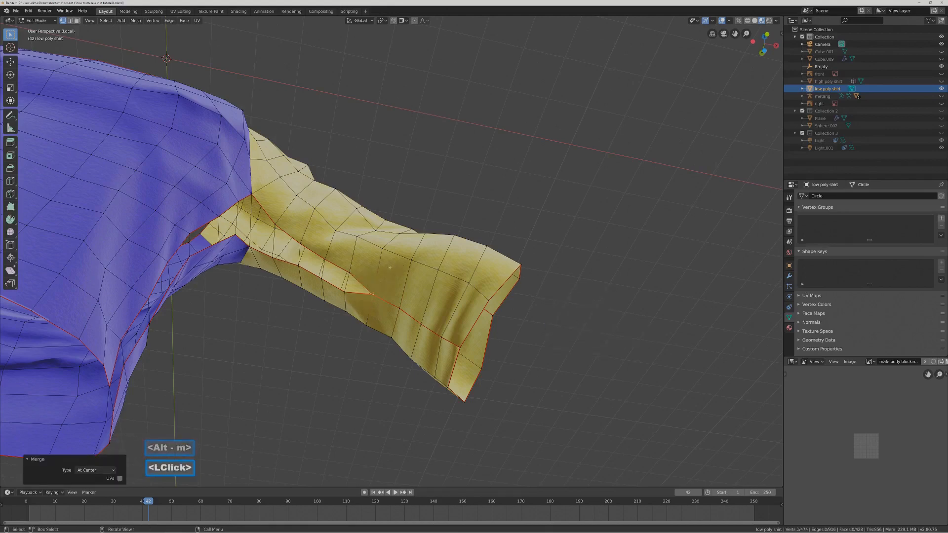
pyautogui.click(350, 272)
pyautogui.keyDown('shift'); pyautogui.click(347, 296); pyautogui.keyUp('shift')
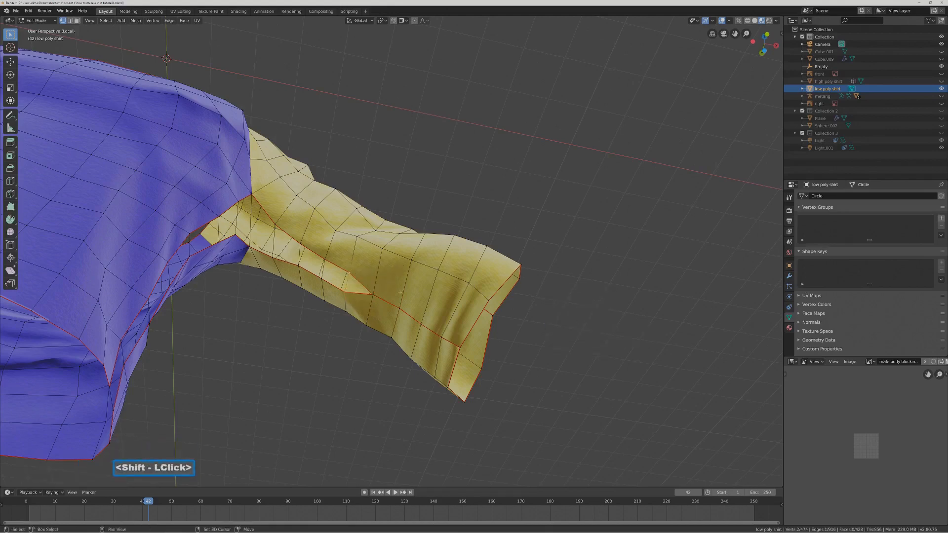
pyautogui.hotkey('alt', 'm')
pyautogui.click(637, 309)
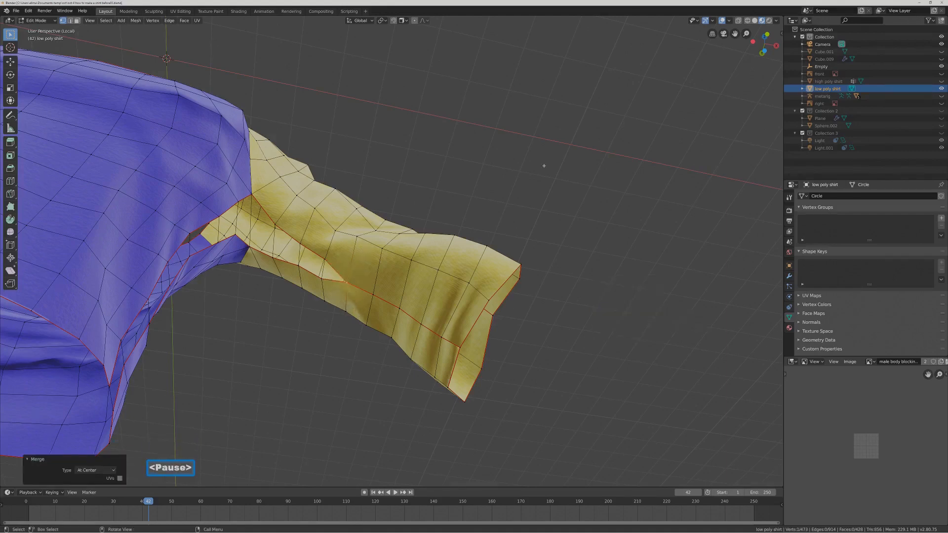
# Merge the seventh and eighth facing vertex pairs from the cuff on the sleeve's underside seam, each at center.
pyautogui.click(325, 256)
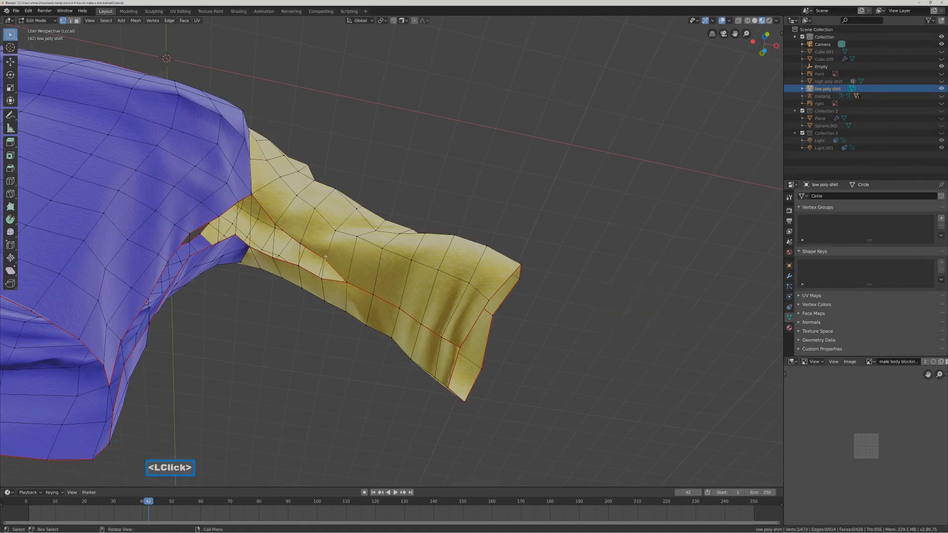
pyautogui.keyDown('shift'); pyautogui.click(328, 306); pyautogui.keyUp('shift')
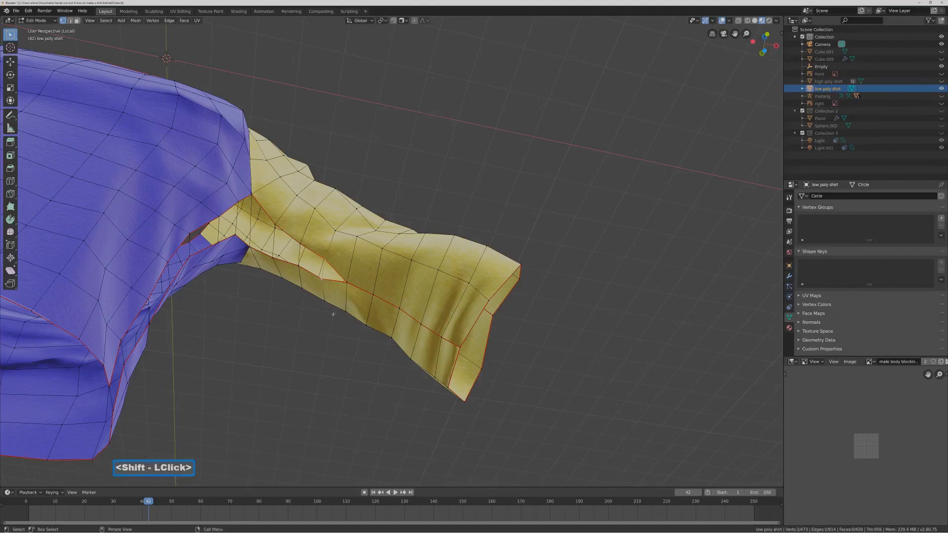
pyautogui.hotkey('alt', 'm')
pyautogui.click(330, 352)
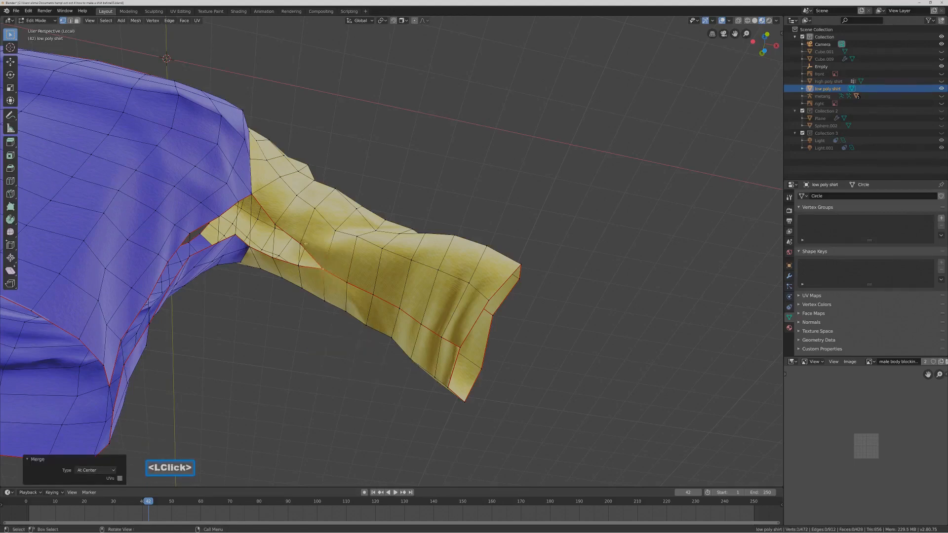
pyautogui.keyDown('shift'); pyautogui.click(346, 373); pyautogui.keyUp('shift')
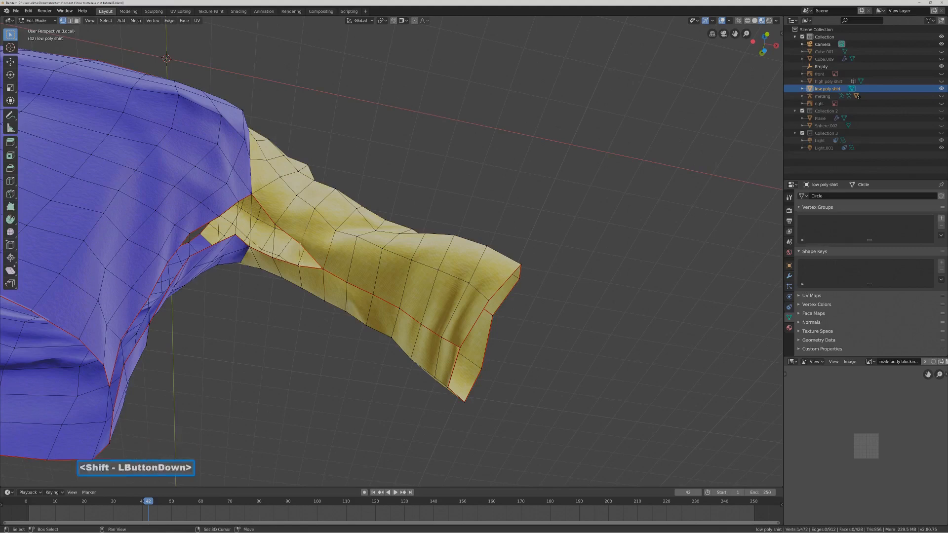
pyautogui.hotkey('alt', 'm')
pyautogui.click(346, 372)
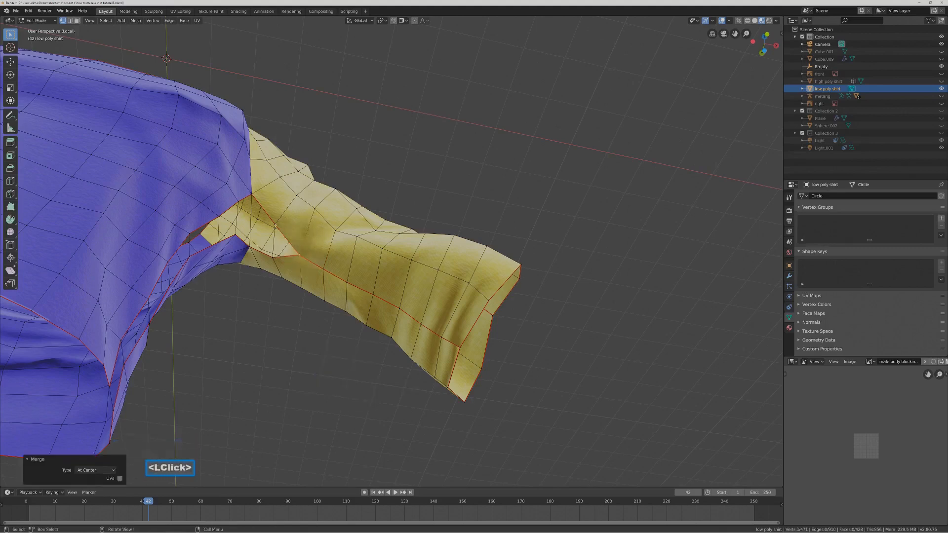
# Merge the ninth and tenth facing vertex pairs from the cuff at center, bringing the underside seam up to the armpit.
pyautogui.click(276, 227)
pyautogui.keyDown('shift'); pyautogui.click(273, 257); pyautogui.keyUp('shift')
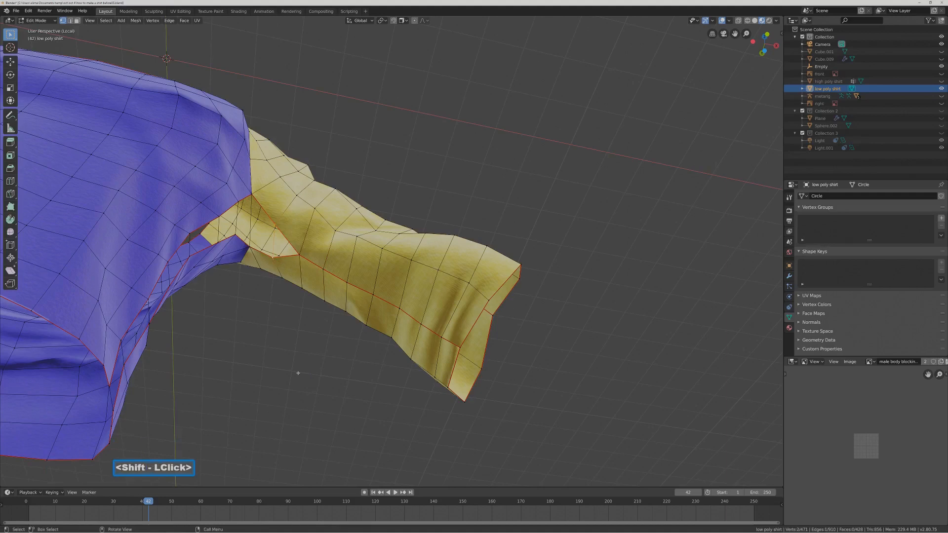
pyautogui.hotkey('alt', 'm')
pyautogui.click(298, 373)
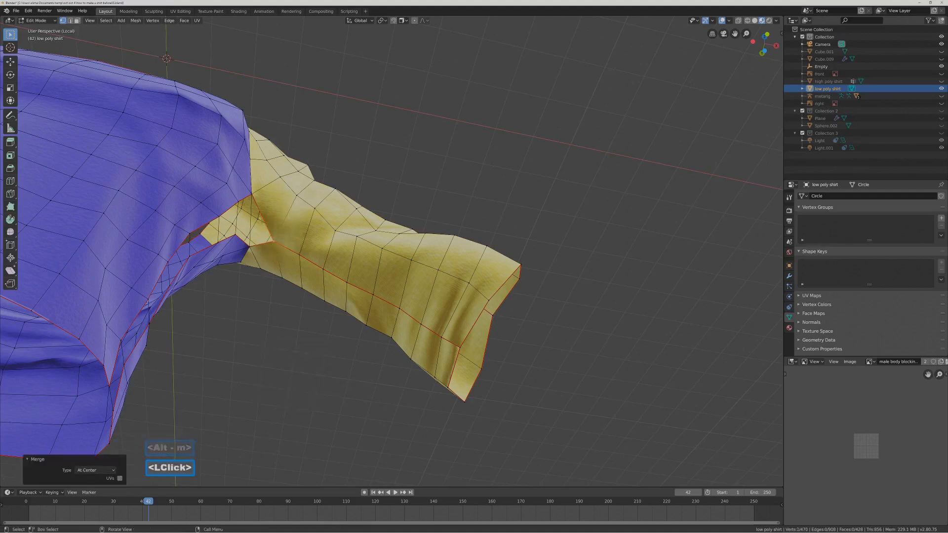
pyautogui.click(252, 195)
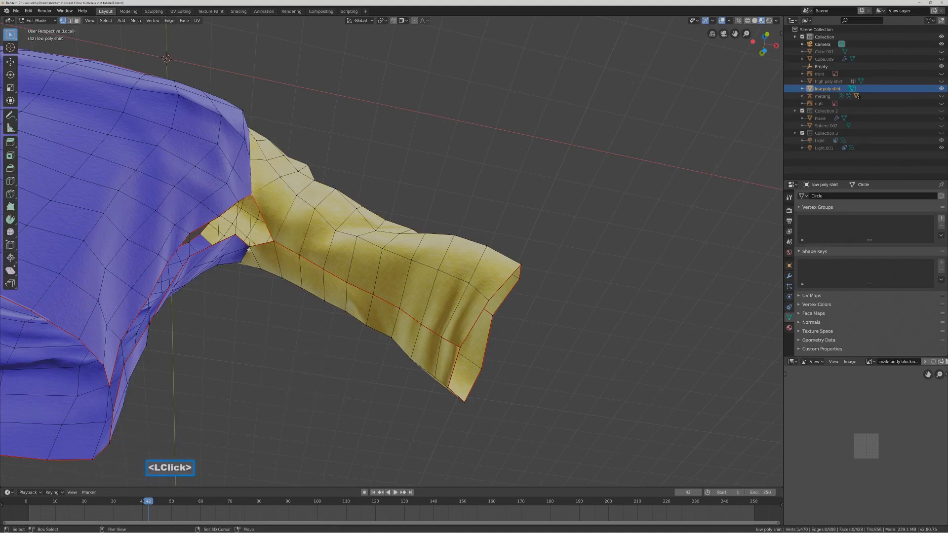
pyautogui.keyDown('shift'); pyautogui.click(249, 249); pyautogui.keyUp('shift')
pyautogui.hotkey('alt', 'm')
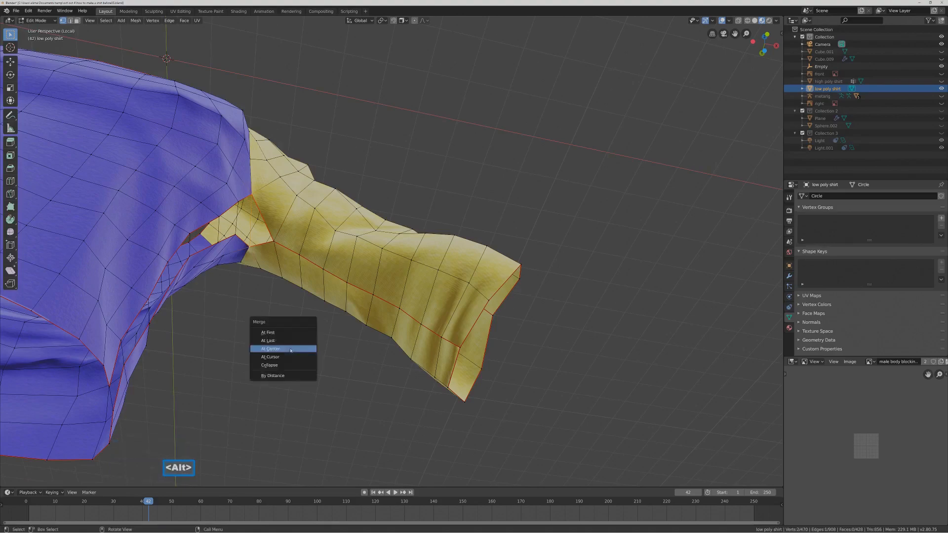
pyautogui.click(290, 349)
# Merge the facing vertex pair at the armpit end of the torso's open side seam at center.
pyautogui.moveTo(287, 343); pyautogui.dragTo(244, 242, button='middle')
pyautogui.click(241, 235)
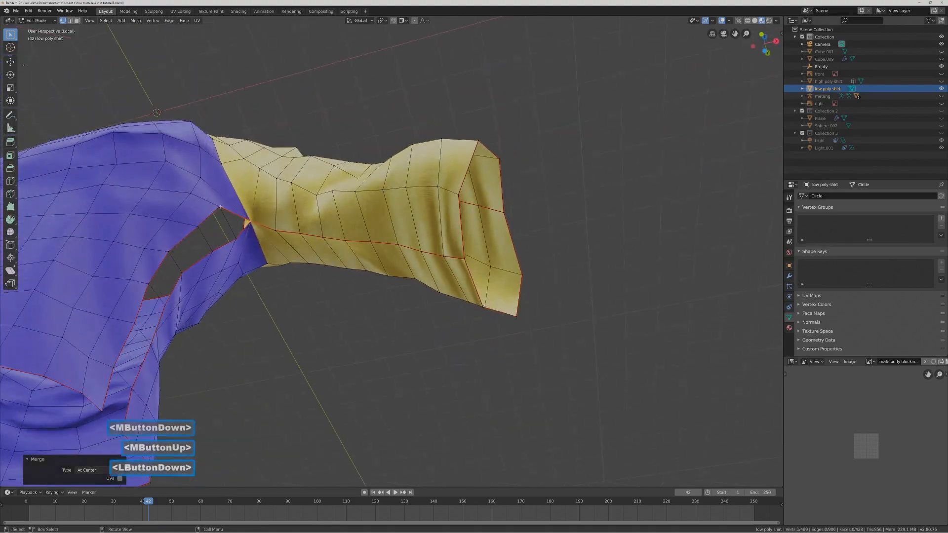
pyautogui.moveTo(237, 240); pyautogui.dragTo(247, 238, button='middle')
pyautogui.keyDown('shift'); pyautogui.click(247, 235); pyautogui.keyUp('shift')
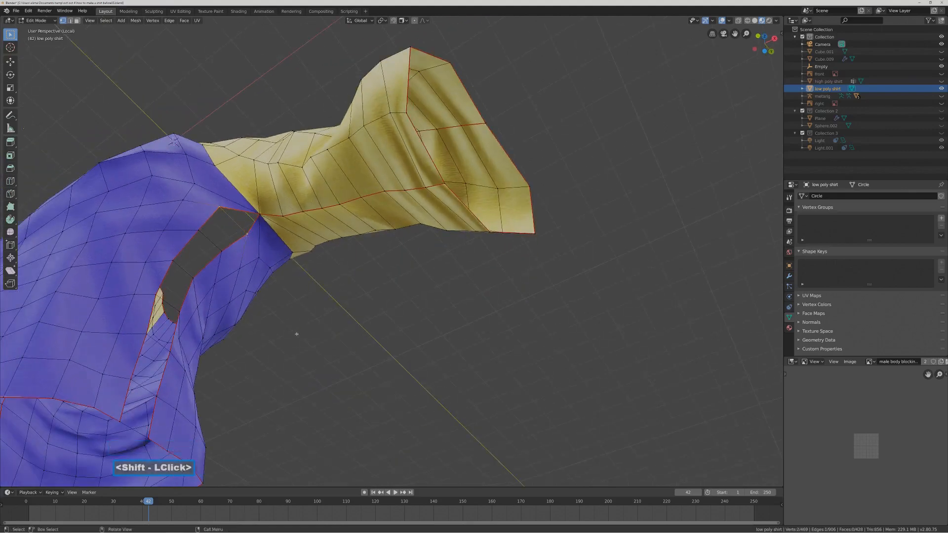
pyautogui.hotkey('alt', 'm')
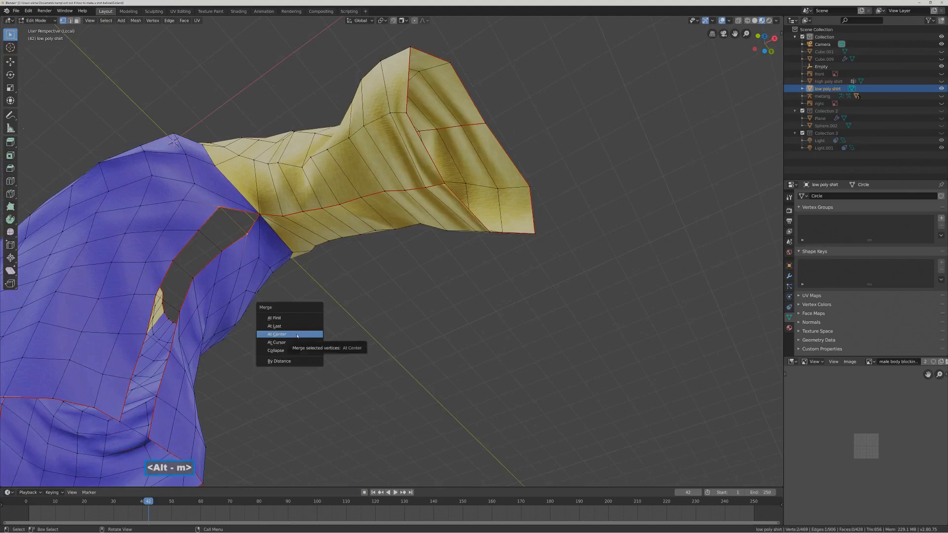
pyautogui.click(296, 334)
pyautogui.press('Pause')
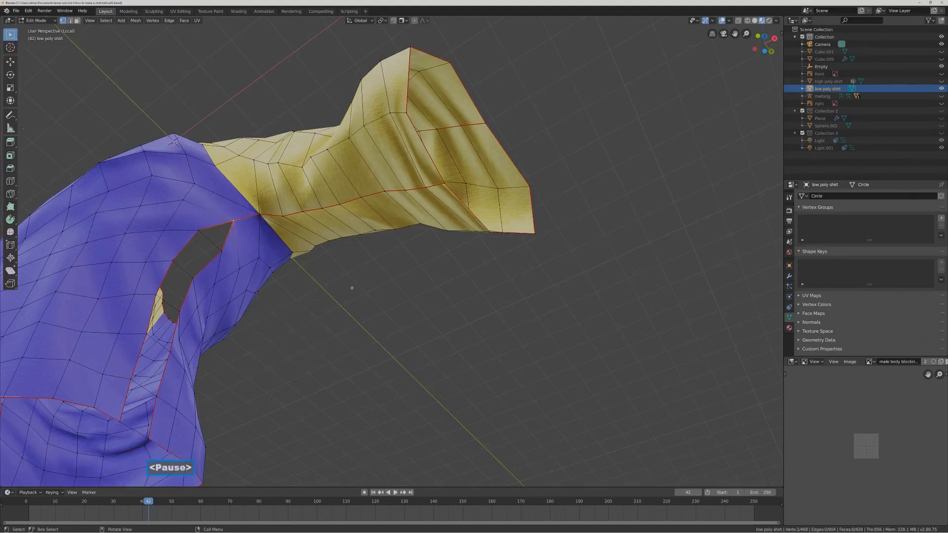
# Merge the second and third facing vertex pairs below the armpit on the torso's side seam, each at center.
pyautogui.click(225, 226)
pyautogui.click(198, 229)
pyautogui.keyDown('shift'); pyautogui.click(222, 251); pyautogui.keyUp('shift')
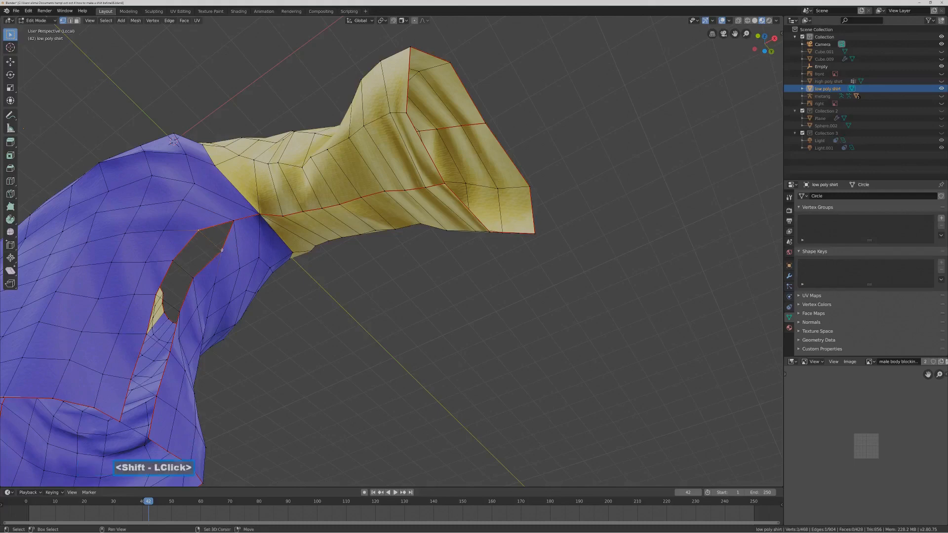
pyautogui.hotkey('alt', 'm')
pyautogui.click(364, 282)
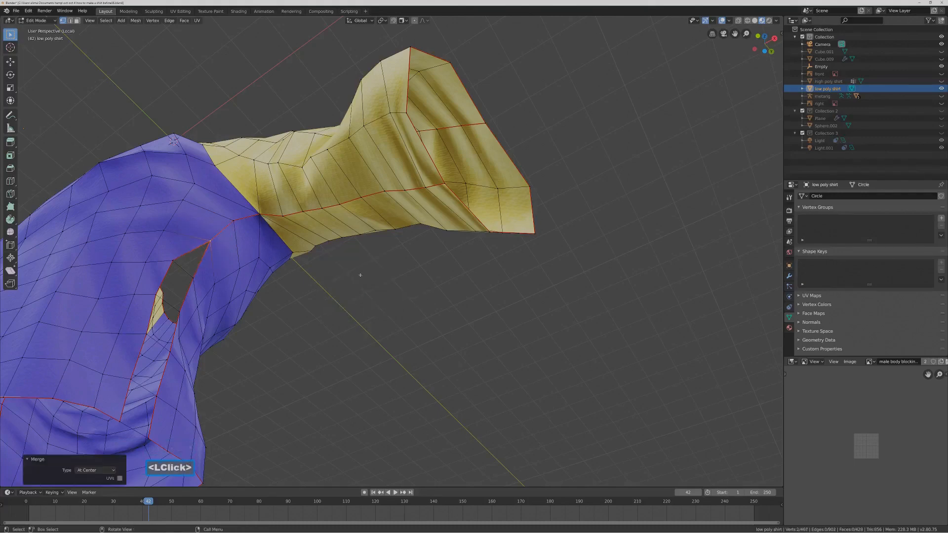
pyautogui.click(173, 262)
pyautogui.keyDown('shift'); pyautogui.click(194, 278); pyautogui.keyUp('shift')
pyautogui.hotkey('alt', 'm')
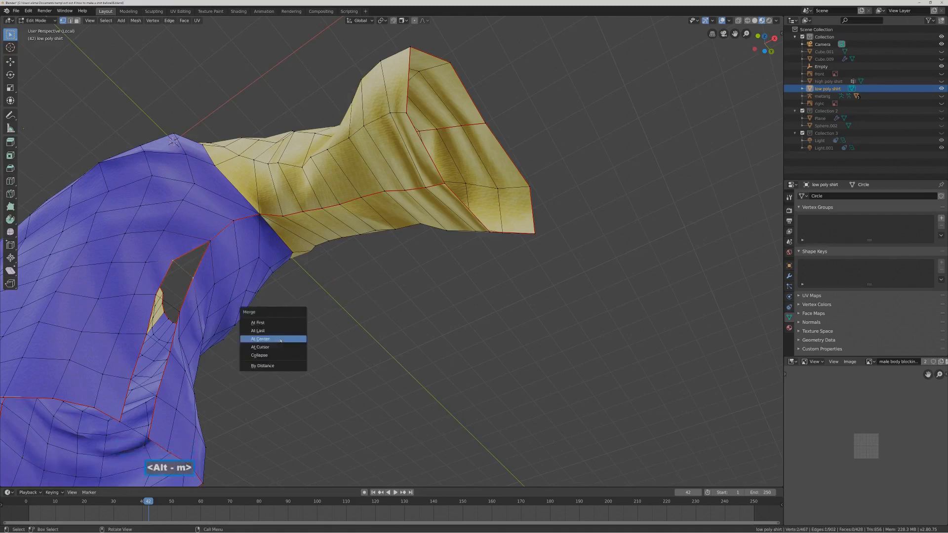
pyautogui.click(281, 341)
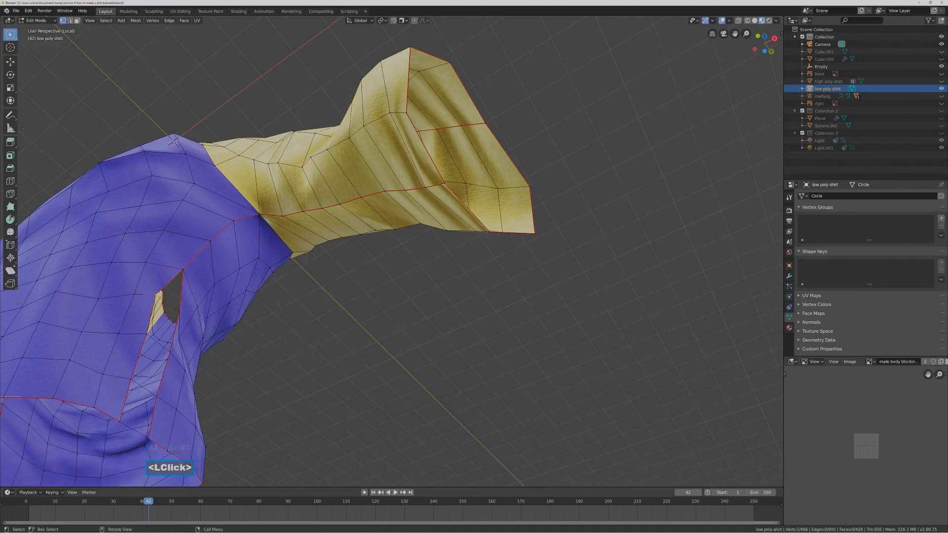
# Continue down the torso's side seam by merging its fourth and fifth facing vertex pairs from the armpit at center.
pyautogui.keyDown('shift'); pyautogui.click(179, 312); pyautogui.keyUp('shift')
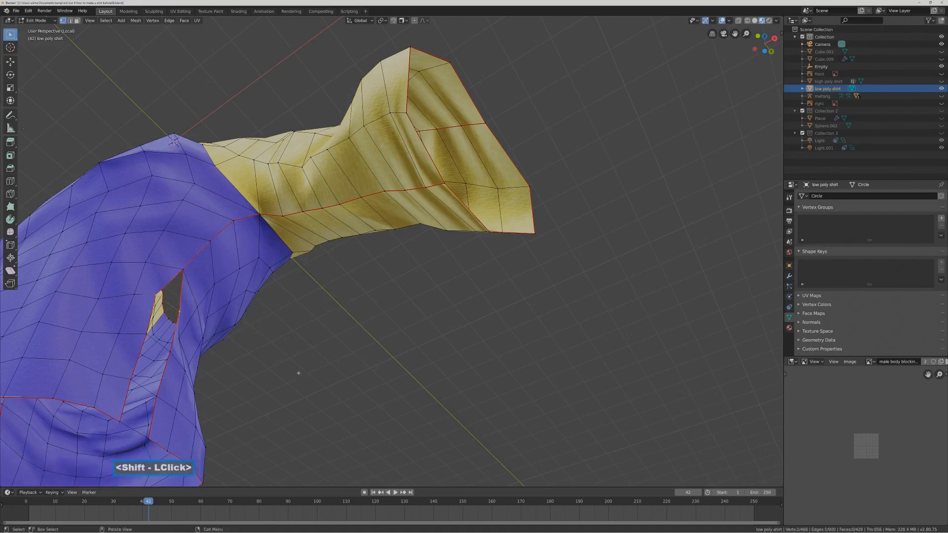
pyautogui.hotkey('alt', 'm')
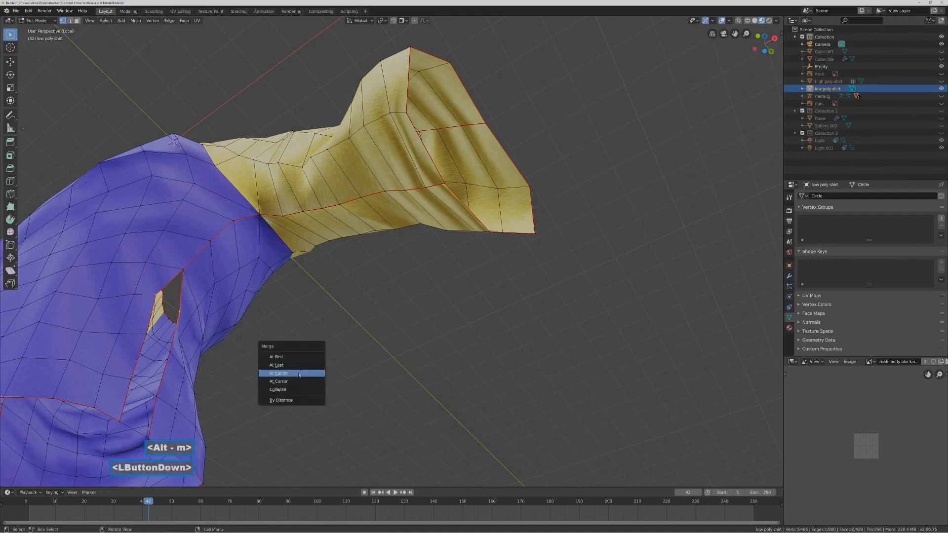
pyautogui.click(298, 373)
pyautogui.click(149, 335)
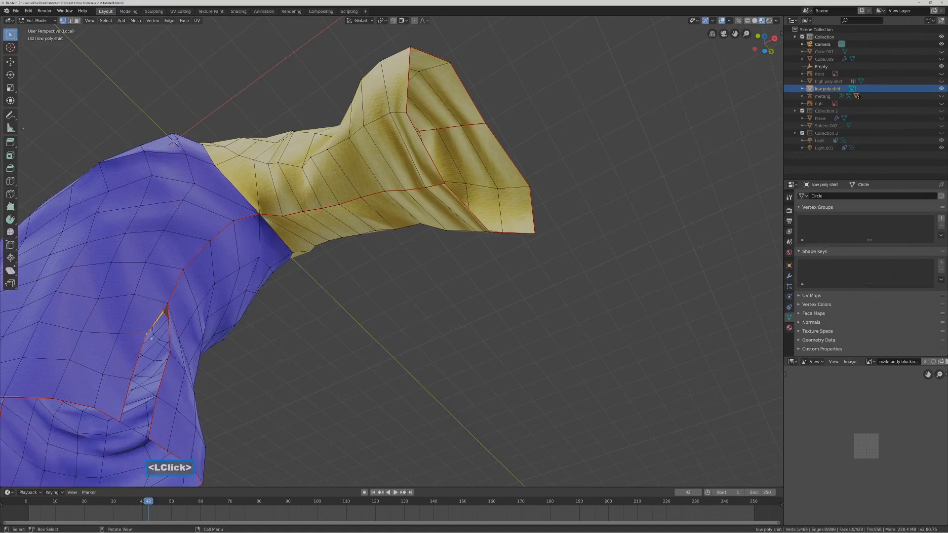
pyautogui.keyDown('shift'); pyautogui.click(169, 353); pyautogui.keyUp('shift')
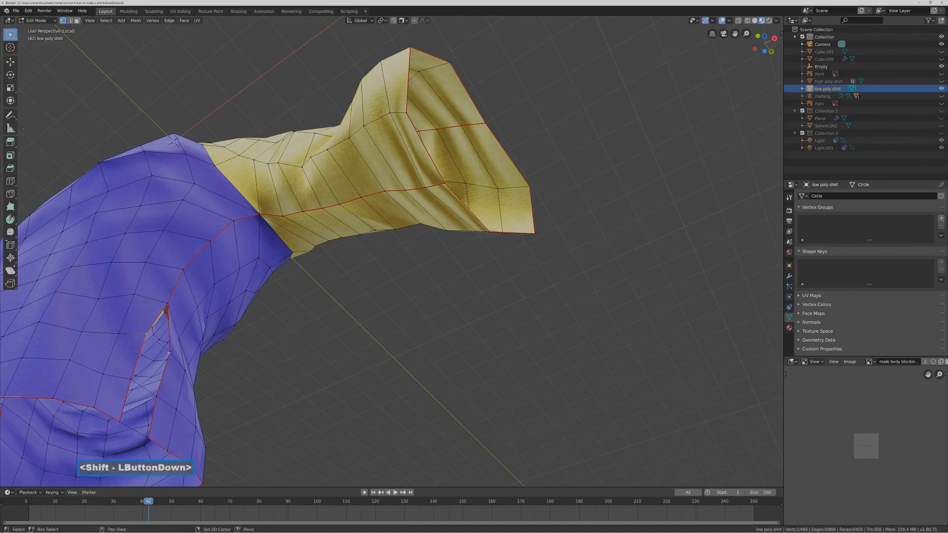
pyautogui.hotkey('alt', 'm')
pyautogui.click(268, 373)
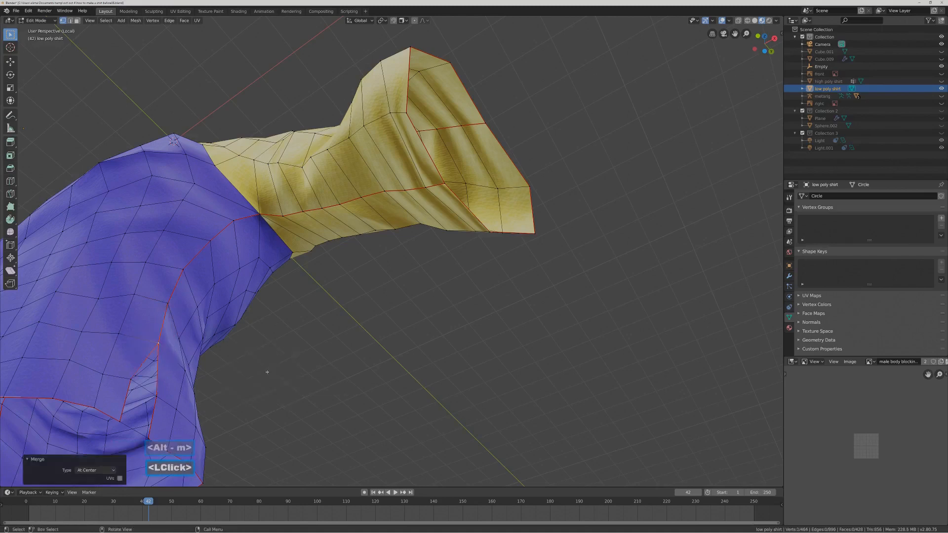
# Merge the last two facing vertex pairs of the side seam at center, closing it down to the shirt's hem.
pyautogui.click(158, 399)
pyautogui.keyDown('shift'); pyautogui.click(157, 397); pyautogui.keyUp('shift')
pyautogui.hotkey('alt', 'm')
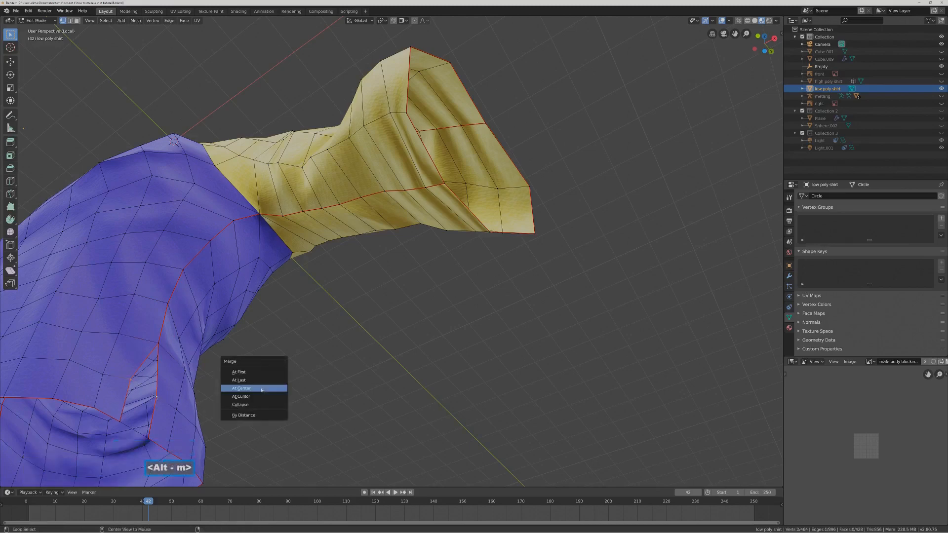
pyautogui.click(259, 388)
pyautogui.keyDown('shift'); pyautogui.moveTo(260, 388); pyautogui.dragTo(217, 325, button='middle'); pyautogui.keyUp('shift')
pyautogui.click(218, 362)
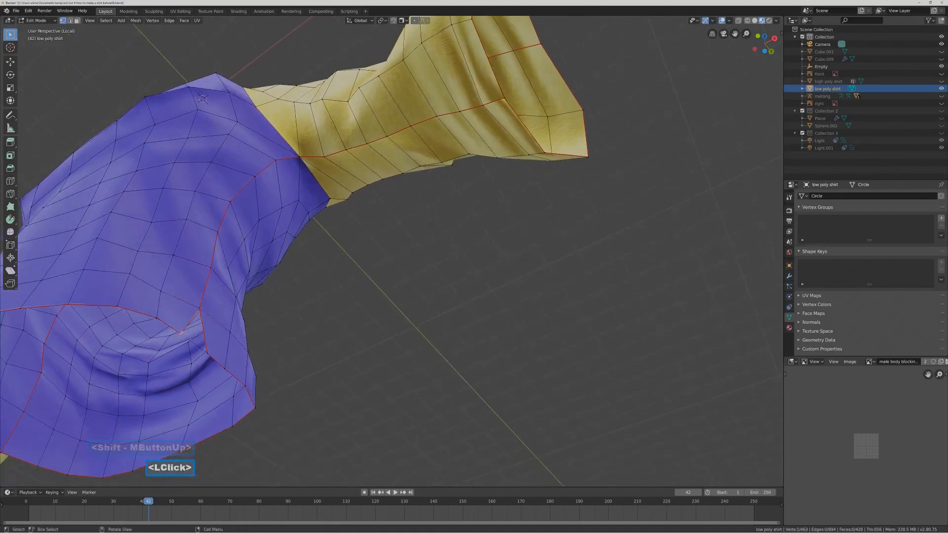
pyautogui.keyDown('shift'); pyautogui.click(208, 354); pyautogui.keyUp('shift')
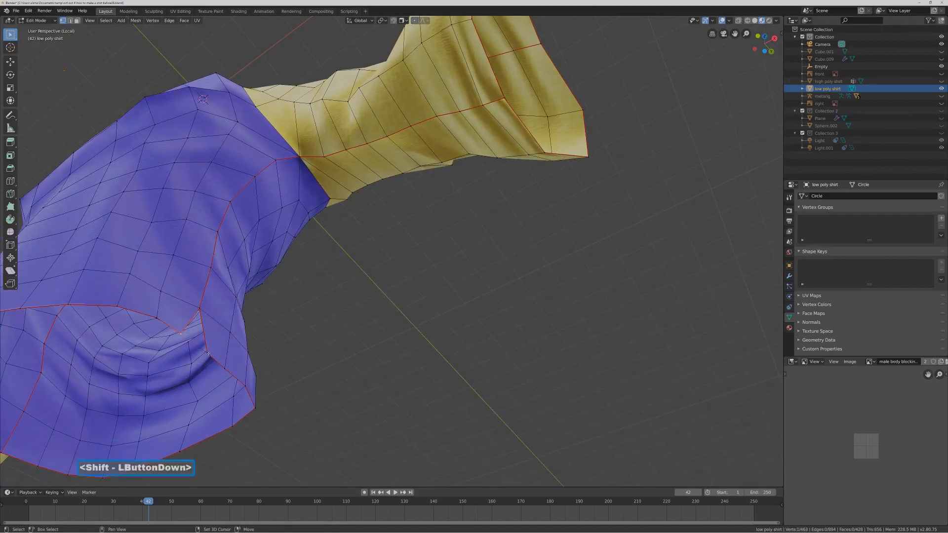
pyautogui.hotkey('alt', 'm')
pyautogui.click(326, 366)
pyautogui.click(325, 366)
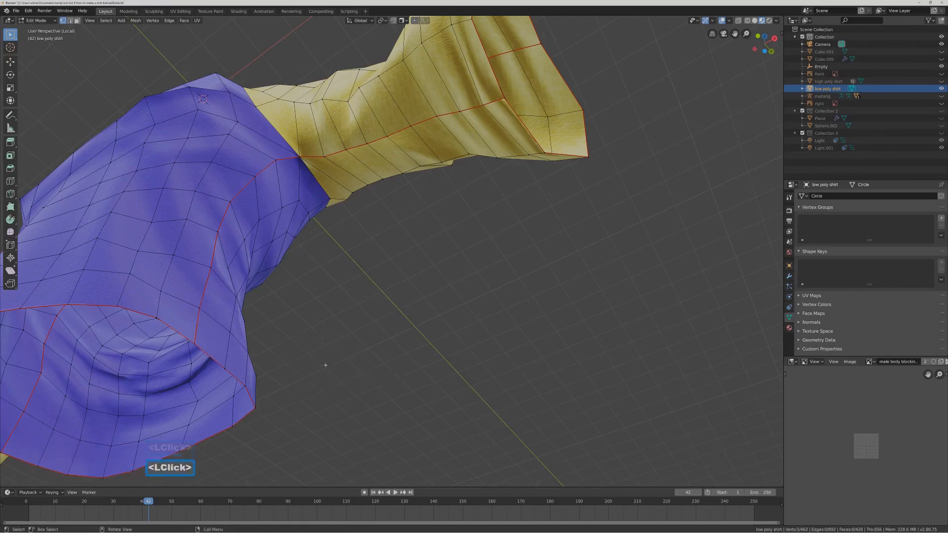
pyautogui.press('Pause')
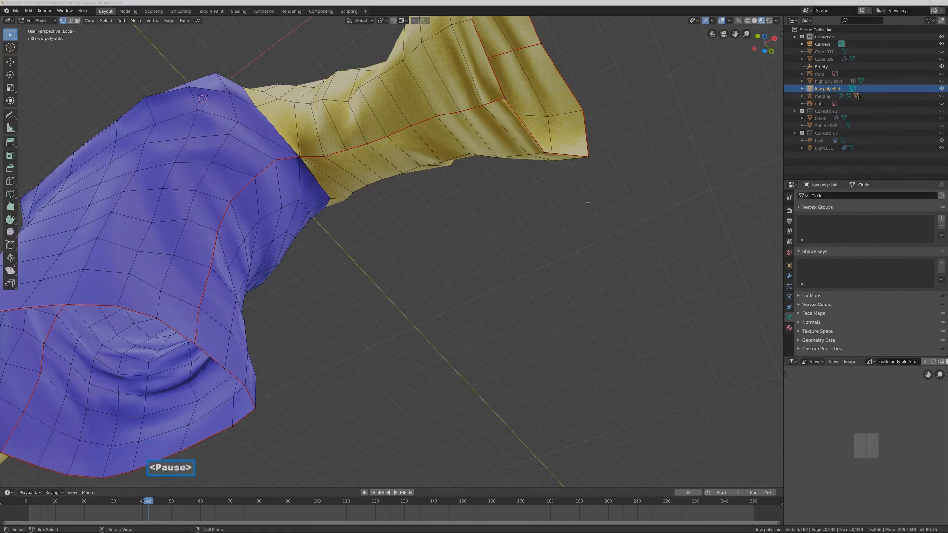
# Return the low poly shirt to Object Mode and view the whole garment from the front.
pyautogui.scroll(-4, 587, 203)
pyautogui.moveTo(515, 144); pyautogui.dragTo(533, 176, button='middle')
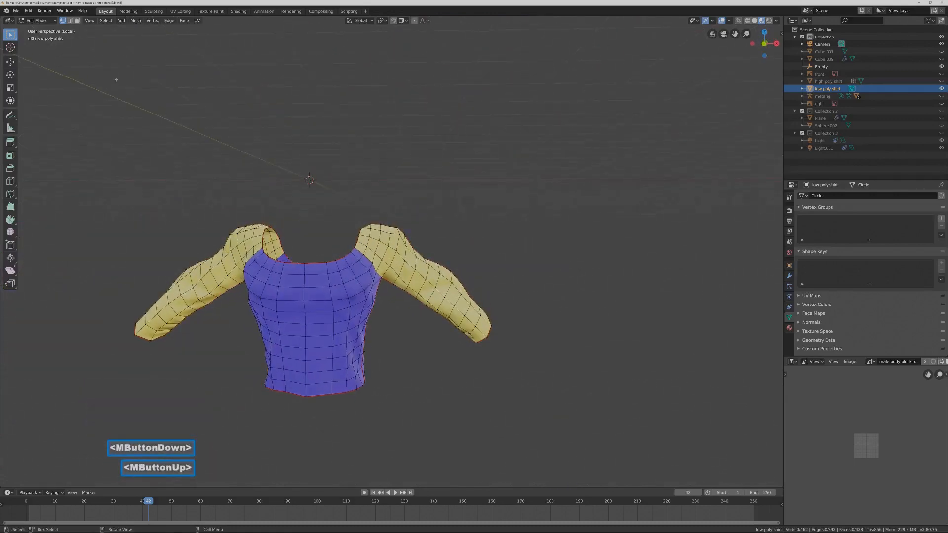
pyautogui.click(54, 21)
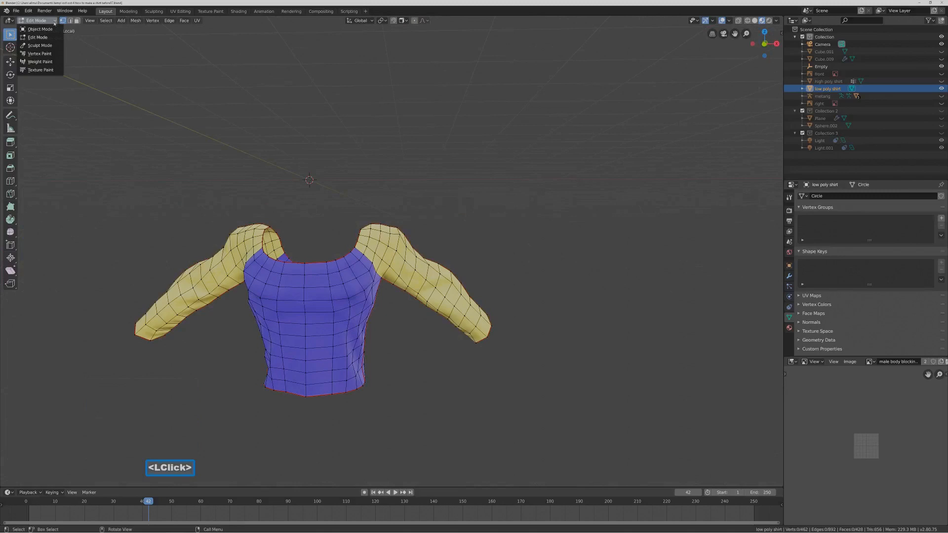
pyautogui.click(55, 30)
pyautogui.moveTo(543, 194); pyautogui.dragTo(552, 195, button='middle')
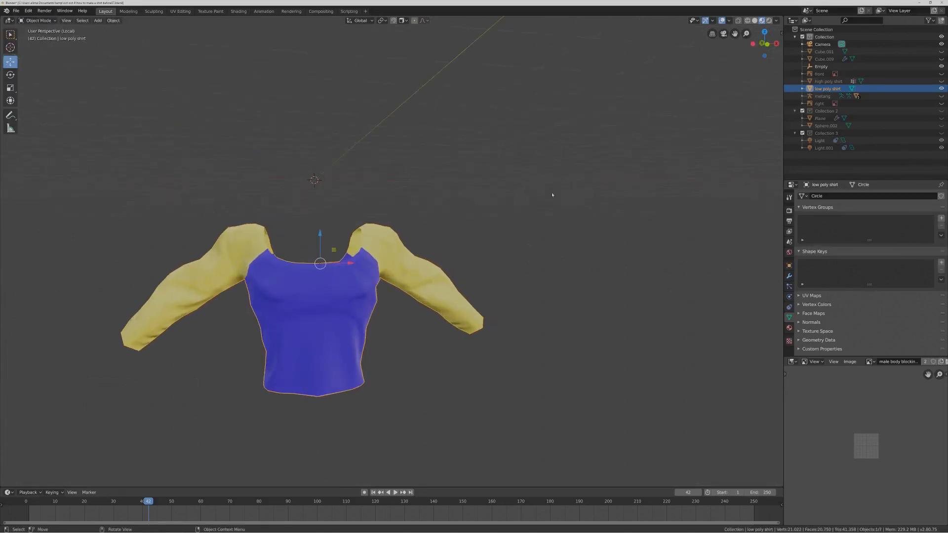
pyautogui.press('Pause')
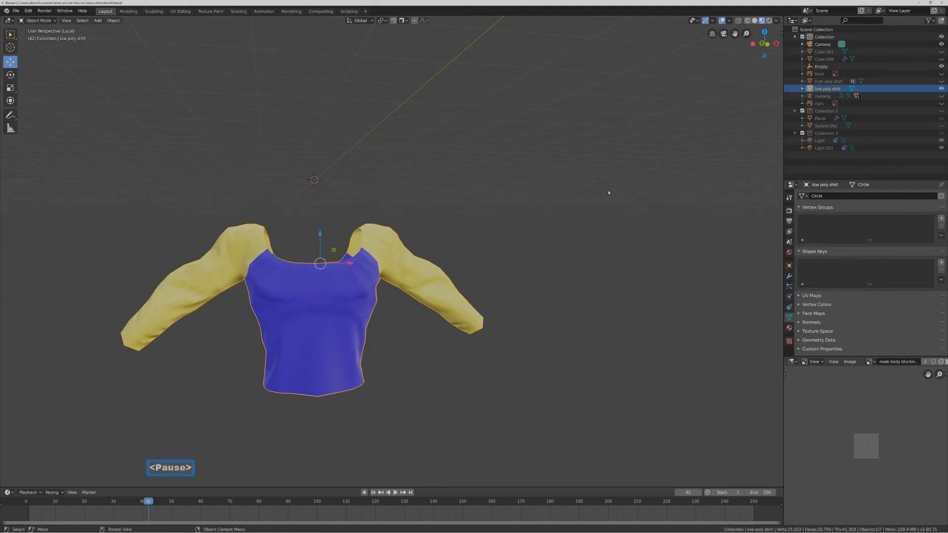
# Leave Local View and check how the low poly shirt fits over the character's body from the front and side.
pyautogui.click(66, 20)
pyautogui.moveTo(143, 84)
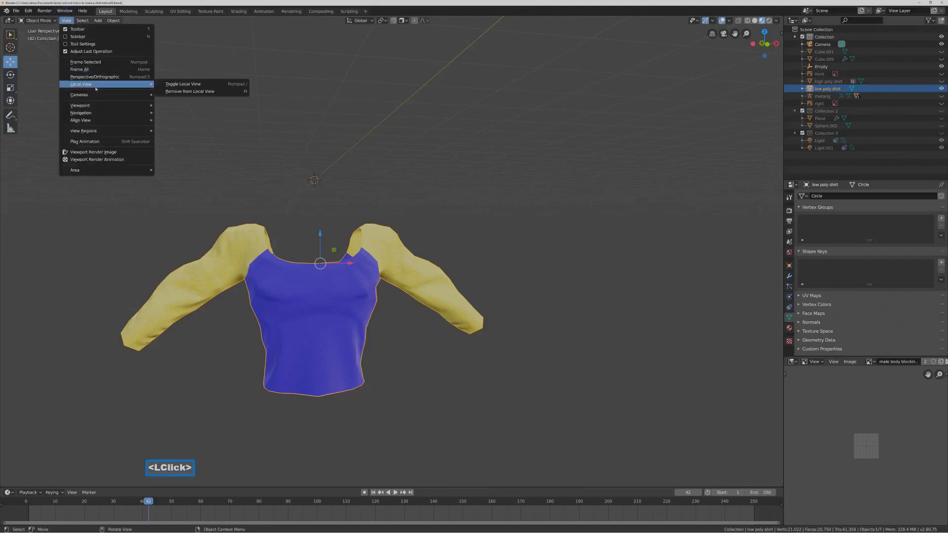
pyautogui.click(210, 86)
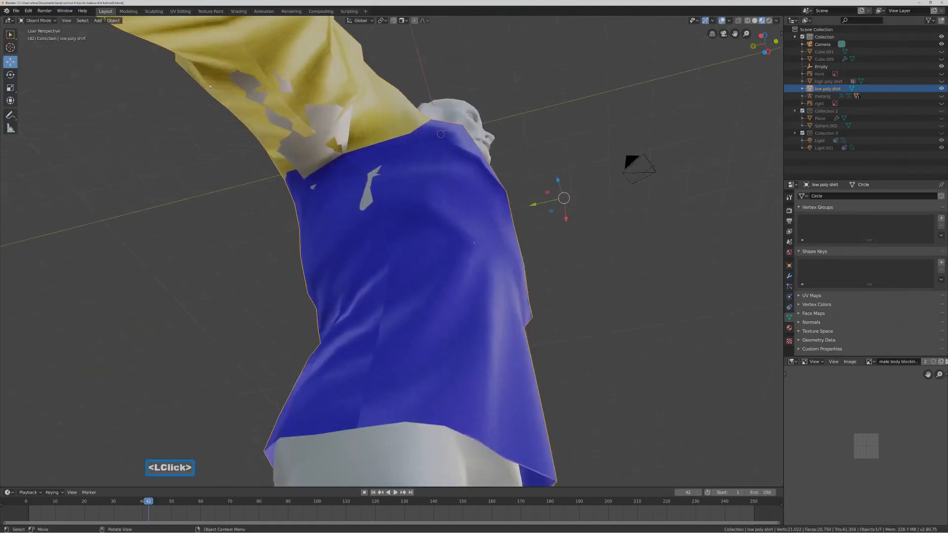
pyautogui.moveTo(571, 161); pyautogui.dragTo(572, 218, button='middle')
pyautogui.scroll(-2, 580, 233)
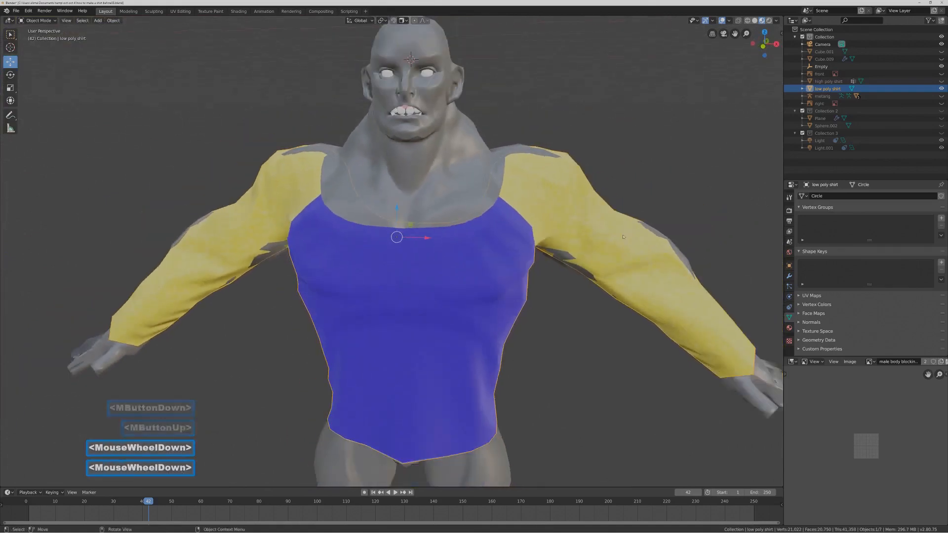
pyautogui.moveTo(580, 232); pyautogui.dragTo(574, 192, button='middle')
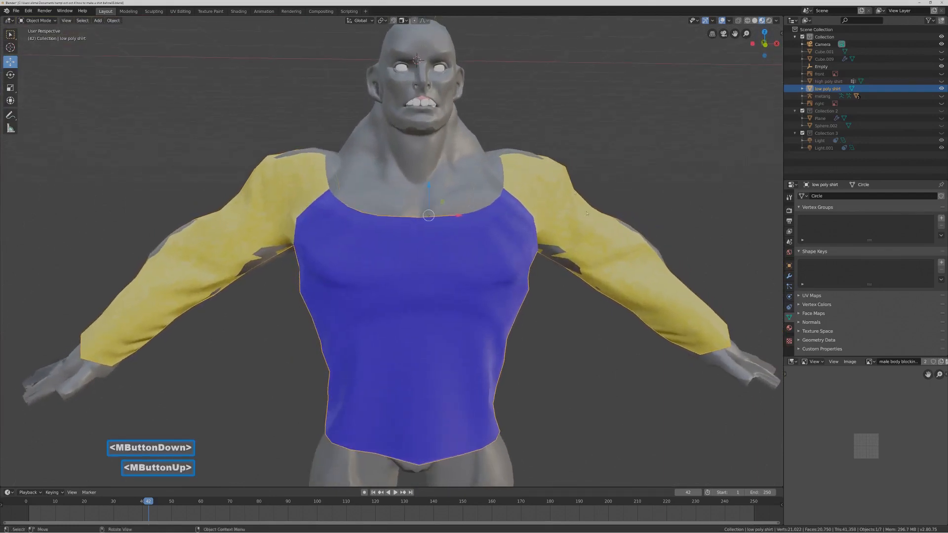
pyautogui.scroll(-1, 600, 228)
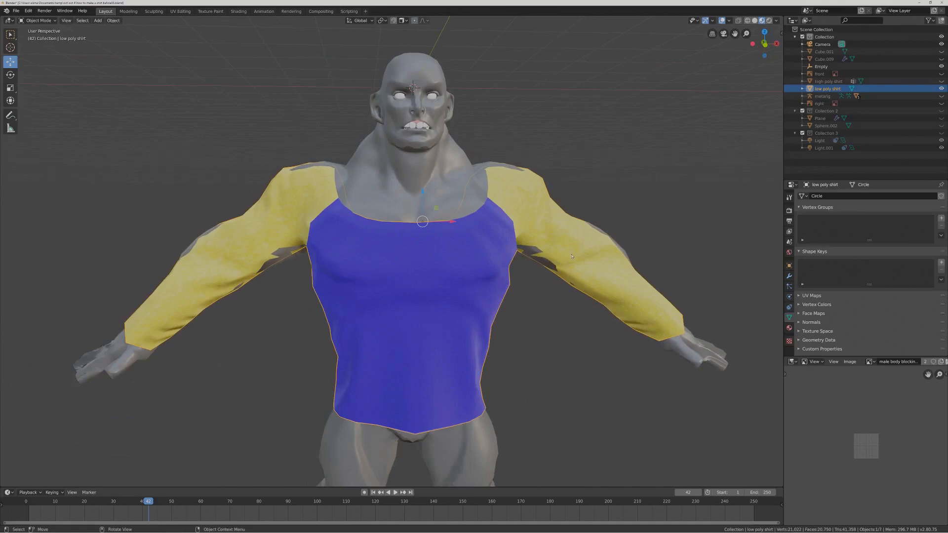
pyautogui.moveTo(569, 250); pyautogui.dragTo(599, 232, button='middle')
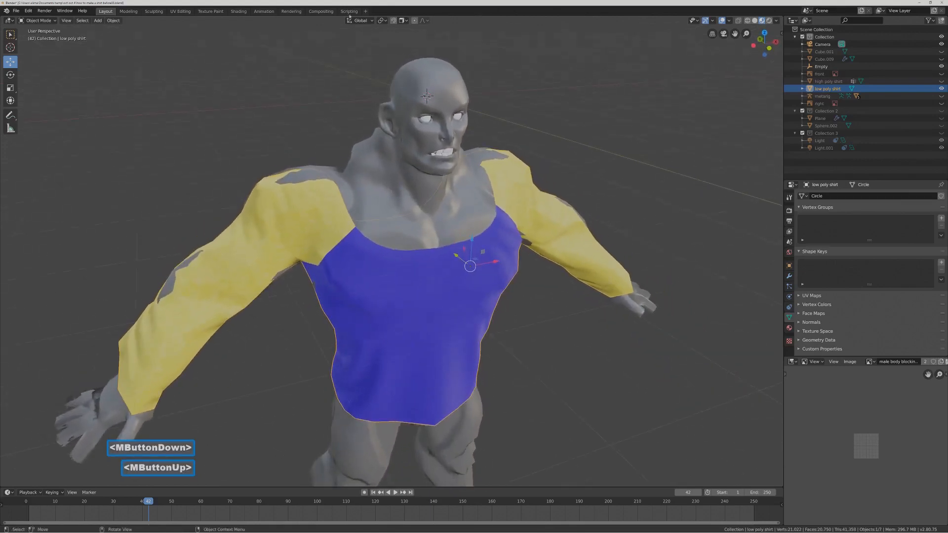
# In Edit Mode, enable proportional editing and move the outer elbow vertex outward with proportional size 2.36 to cover the protruding arm.
pyautogui.click(39, 21)
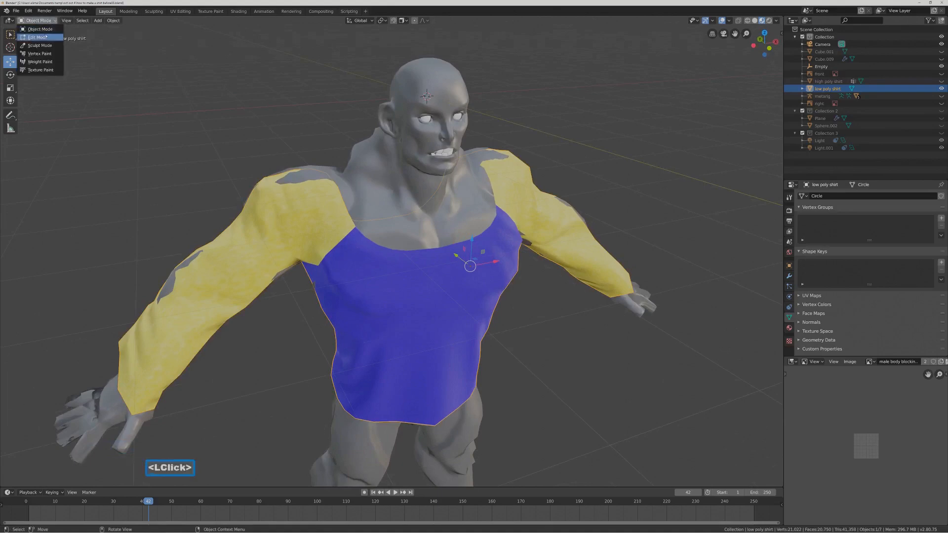
pyautogui.click(45, 36)
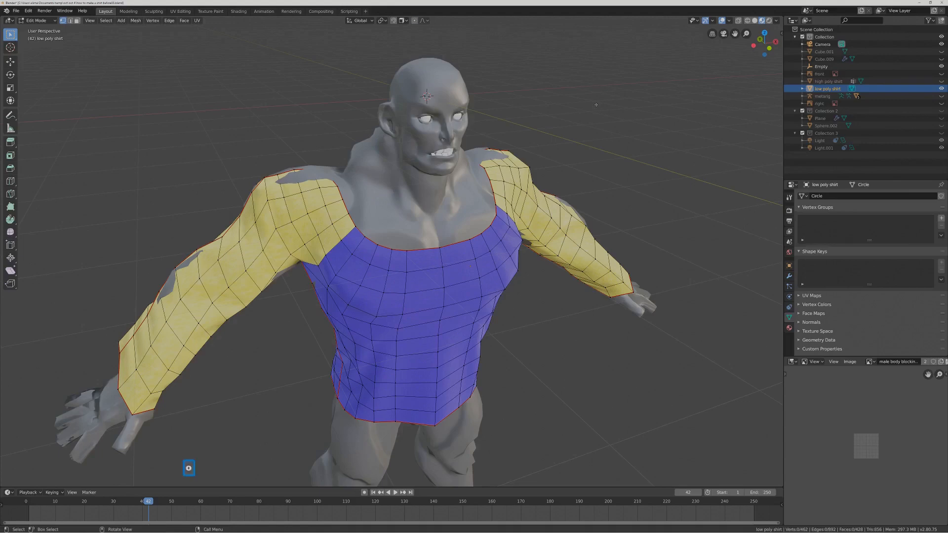
pyautogui.moveTo(586, 113); pyautogui.dragTo(512, 136, button='middle')
pyautogui.moveTo(232, 173); pyautogui.dragTo(223, 240, button='middle')
pyautogui.click(198, 305)
pyautogui.press('g')
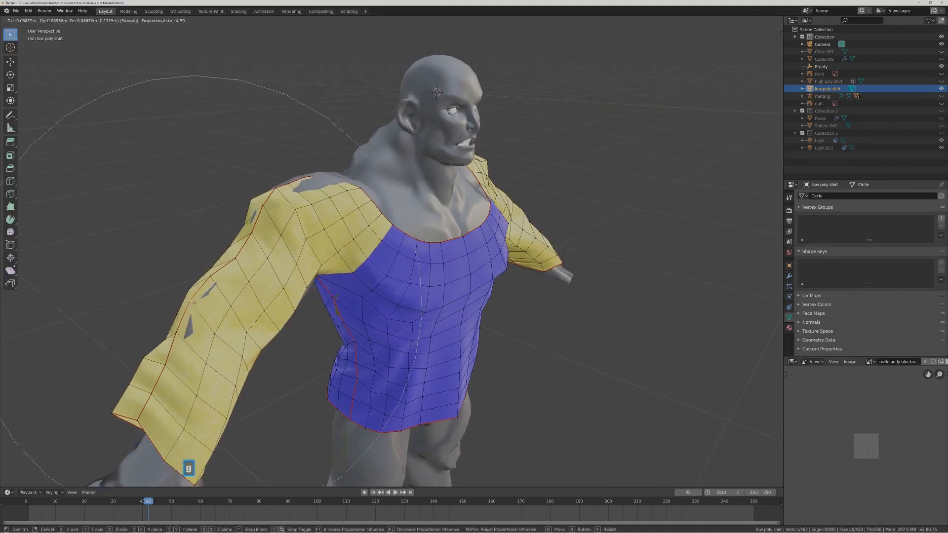
pyautogui.scroll(7, 193, 303)
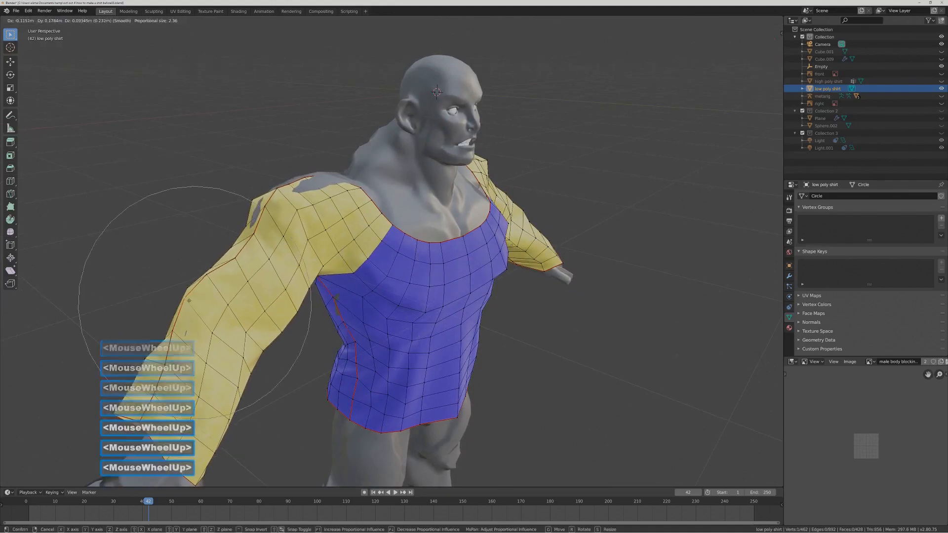
pyautogui.click(180, 321)
pyautogui.moveTo(180, 321); pyautogui.dragTo(182, 361, button='middle')
# In edge select mode, move the edges on the character's right shoulder outward with proportional size 1.46 to cover the exposed body.
pyautogui.click(299, 167)
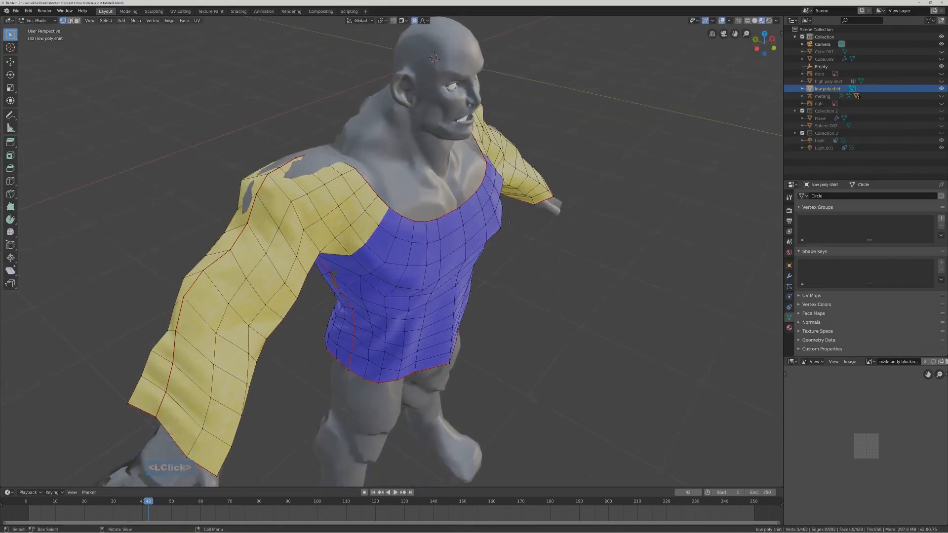
pyautogui.click(286, 167)
pyautogui.press('g')
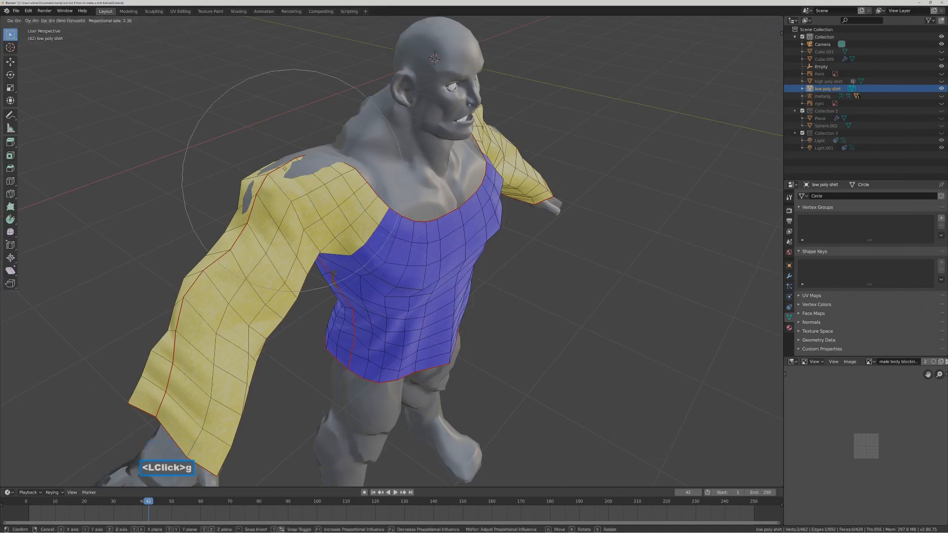
pyautogui.scroll(1, 289, 170)
pyautogui.scroll(5, 286, 167)
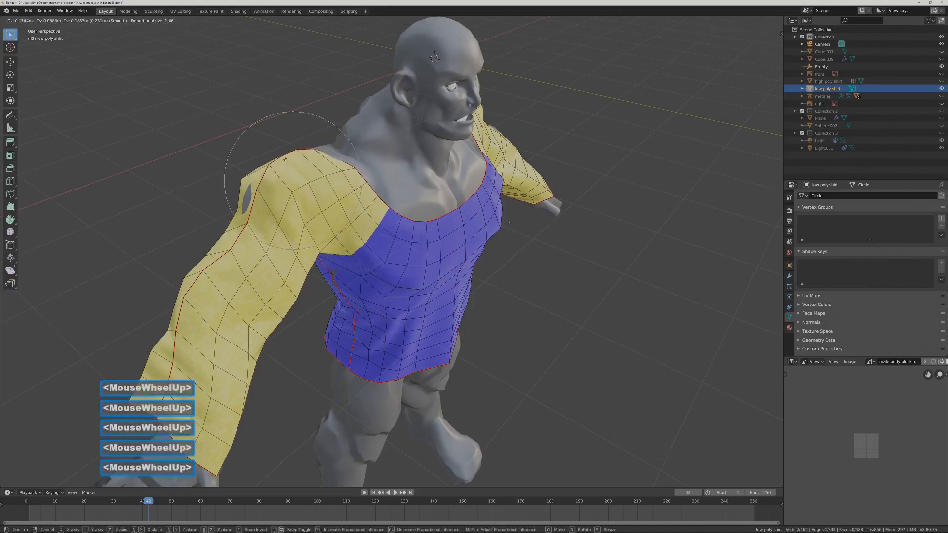
pyautogui.click(289, 161)
pyautogui.click(250, 192)
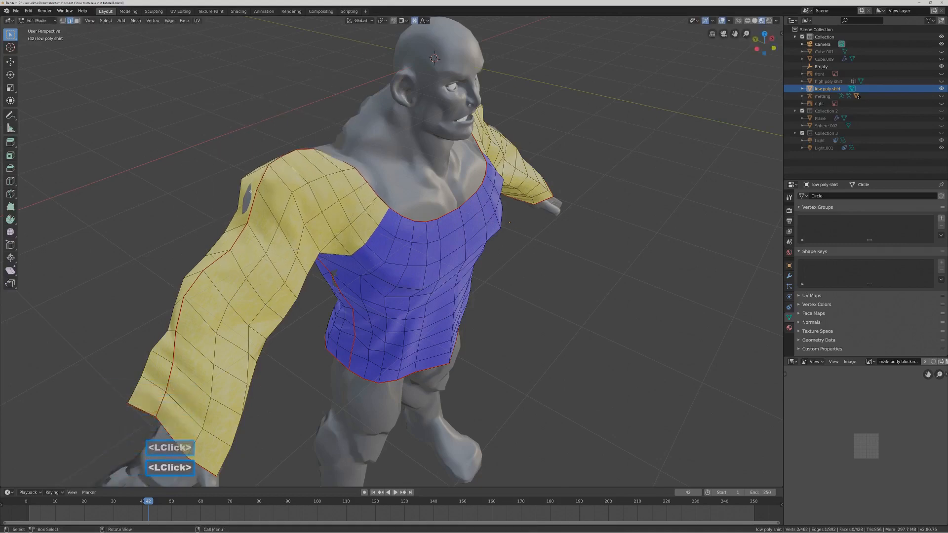
pyautogui.press('g')
pyautogui.click(246, 192)
# Move the matching edge on the character's left shoulder outward with proportional editing to cover the shoulder.
pyautogui.moveTo(575, 218); pyautogui.dragTo(518, 207, button='middle')
pyautogui.moveTo(557, 223); pyautogui.dragTo(547, 210)
pyautogui.click(552, 206)
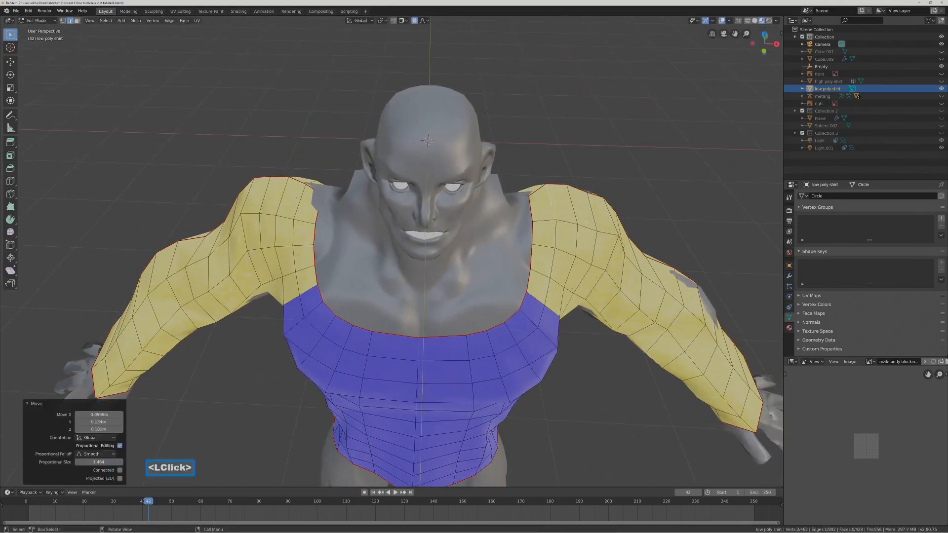
# Move the edge on the underside of the character's left upper sleeve downward to cover the protruding arm near the armpit.
pyautogui.scroll(-2, 568, 218)
pyautogui.moveTo(587, 247); pyautogui.dragTo(587, 297, button='middle')
pyautogui.click(588, 309)
pyautogui.press('g')
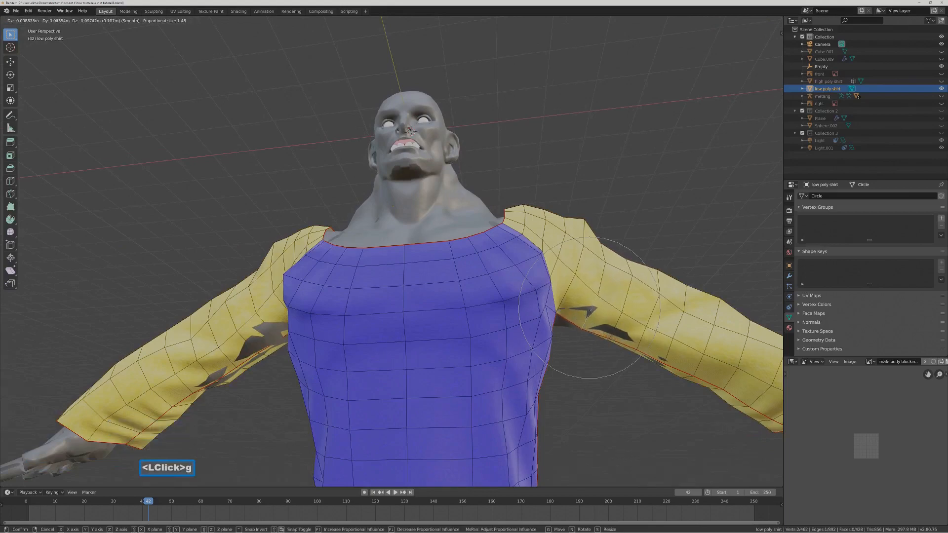
pyautogui.click(592, 313)
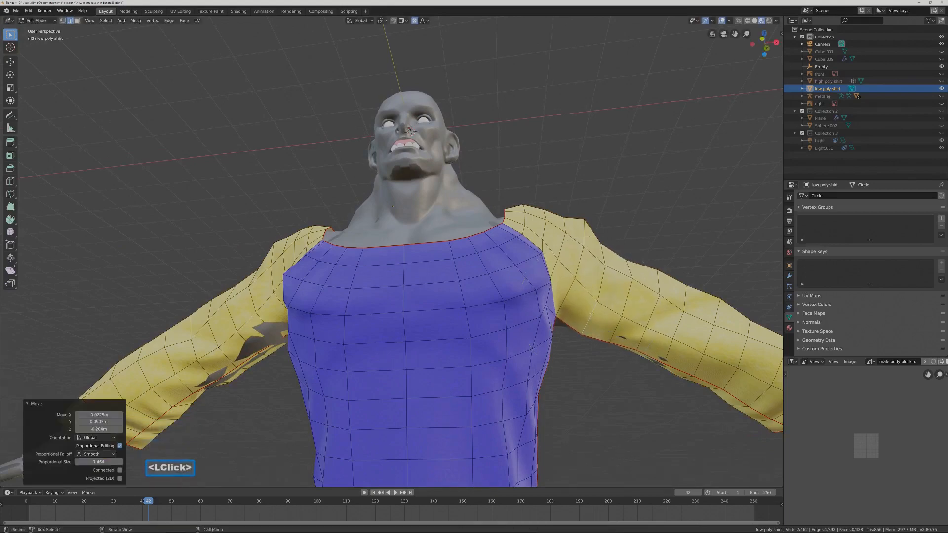
# Pull two edges on the underside of the character's right sleeve, near the armpit and near the elbow, down over the exposed arm.
pyautogui.click(258, 320)
pyautogui.press('g')
pyautogui.click(267, 338)
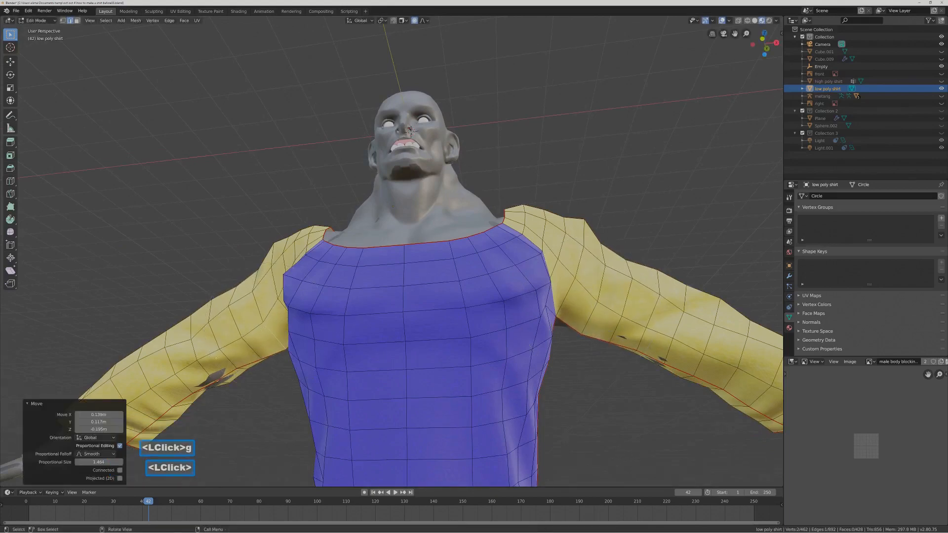
pyautogui.click(205, 370)
pyautogui.press('g')
pyautogui.click(208, 373)
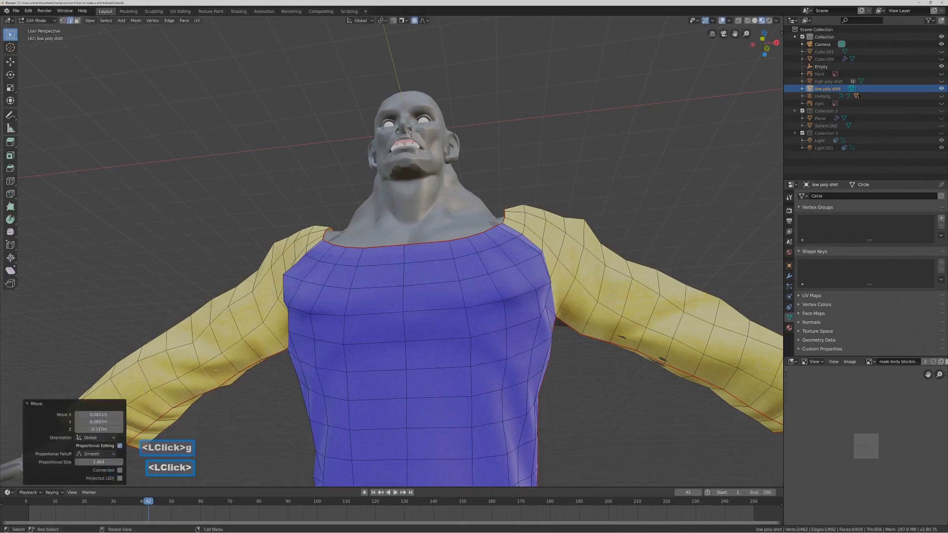
# Nudge the underside edge at the elbow of the character's left sleeve downward to cover the small exposed patch.
pyautogui.click(669, 347)
pyautogui.press('g')
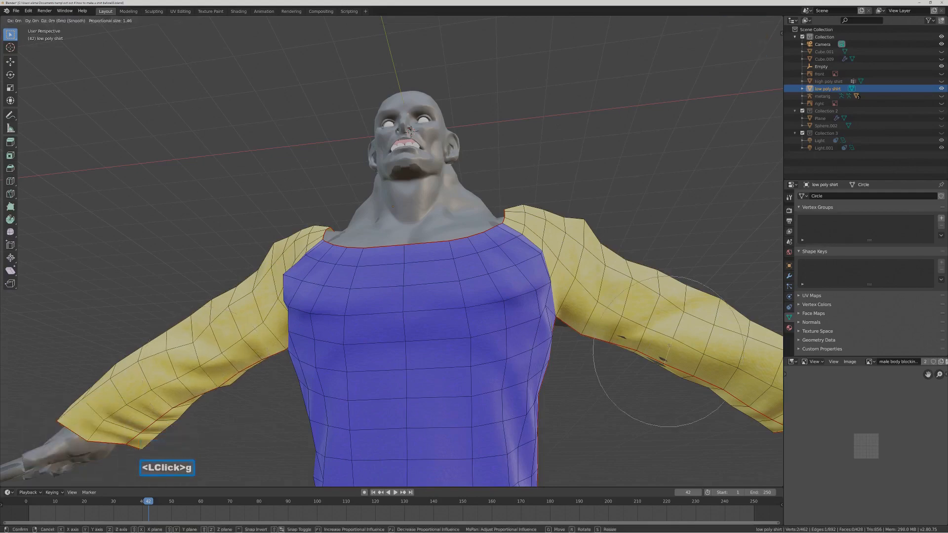
pyautogui.click(665, 351)
# Move the edges around the outer elbow of the character's left sleeve outward with proportional size 1.10 to hide the protruding arm.
pyautogui.scroll(-2, 666, 351)
pyautogui.moveTo(665, 352); pyautogui.dragTo(553, 363, button='middle')
pyautogui.click(607, 311)
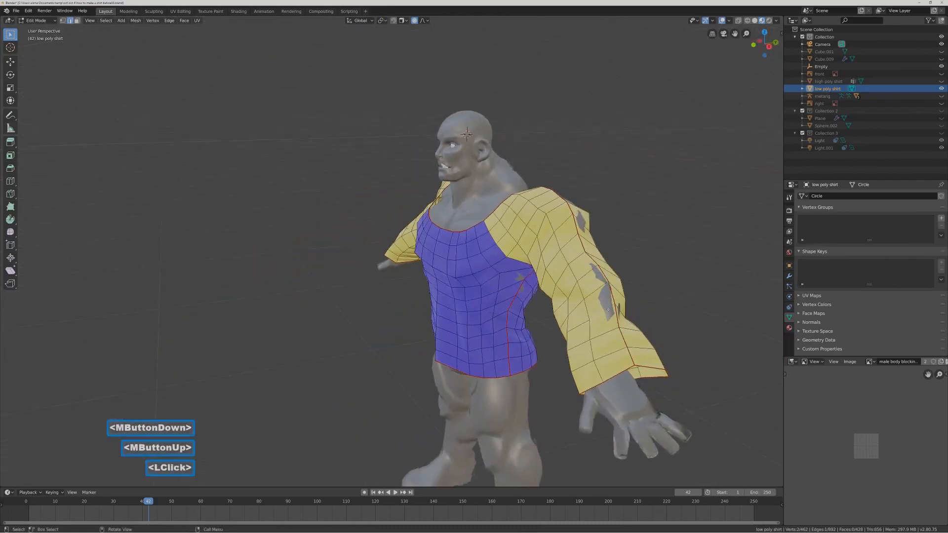
pyautogui.press('g')
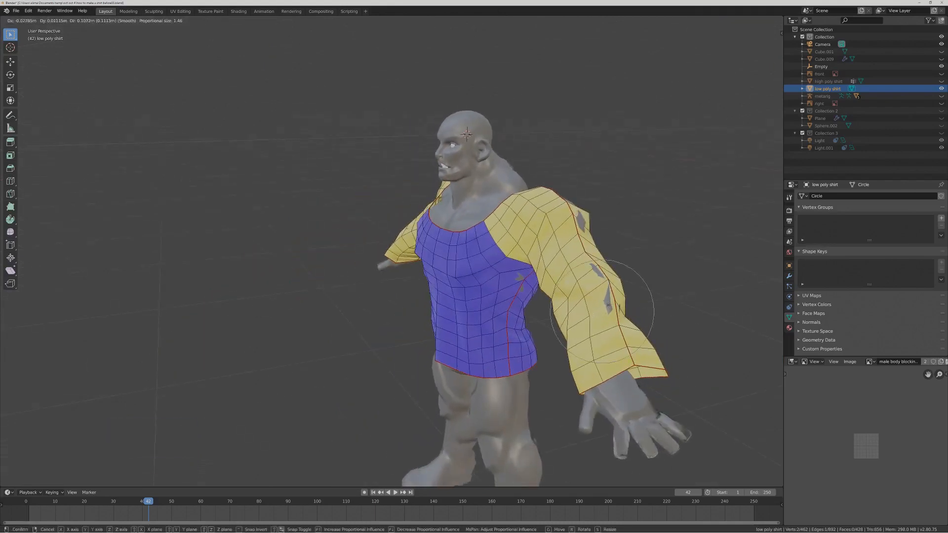
pyautogui.scroll(3, 608, 305)
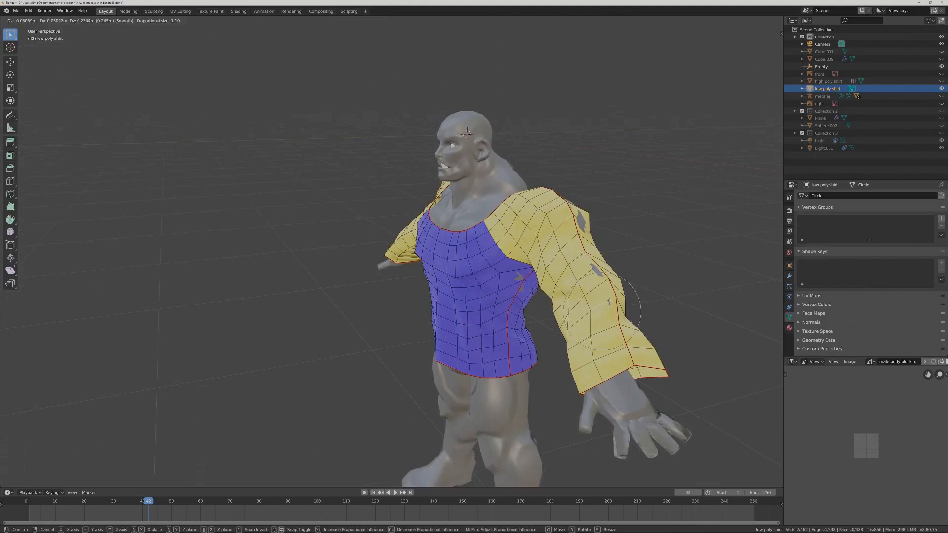
pyautogui.click(609, 302)
pyautogui.click(595, 270)
pyautogui.press('g')
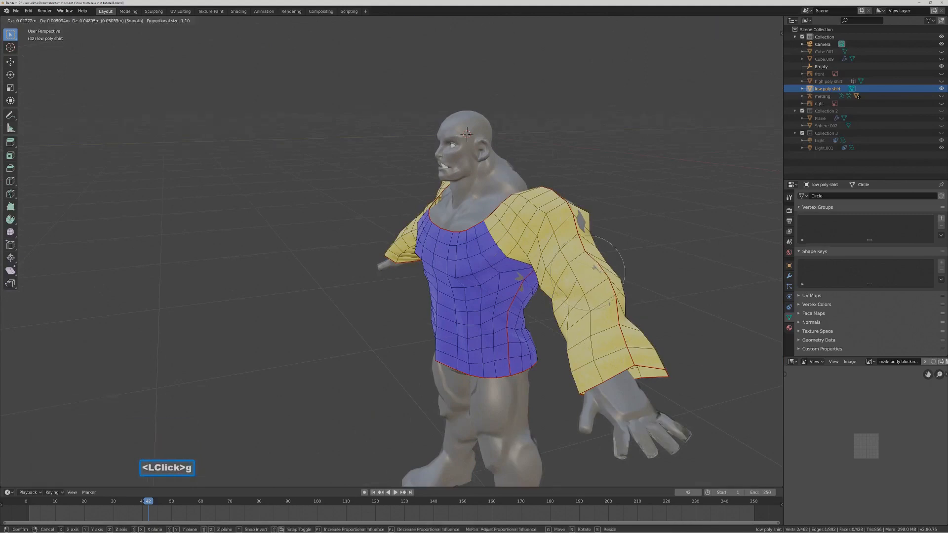
pyautogui.click(594, 268)
pyautogui.click(609, 301)
pyautogui.press('g')
pyautogui.click(610, 297)
# Move the edges on the outer side of the character's left shoulder outward with proportional size 0.83 to cover the exposed patches.
pyautogui.moveTo(610, 298); pyautogui.dragTo(513, 215, button='middle')
pyautogui.click(651, 235)
pyautogui.press('g')
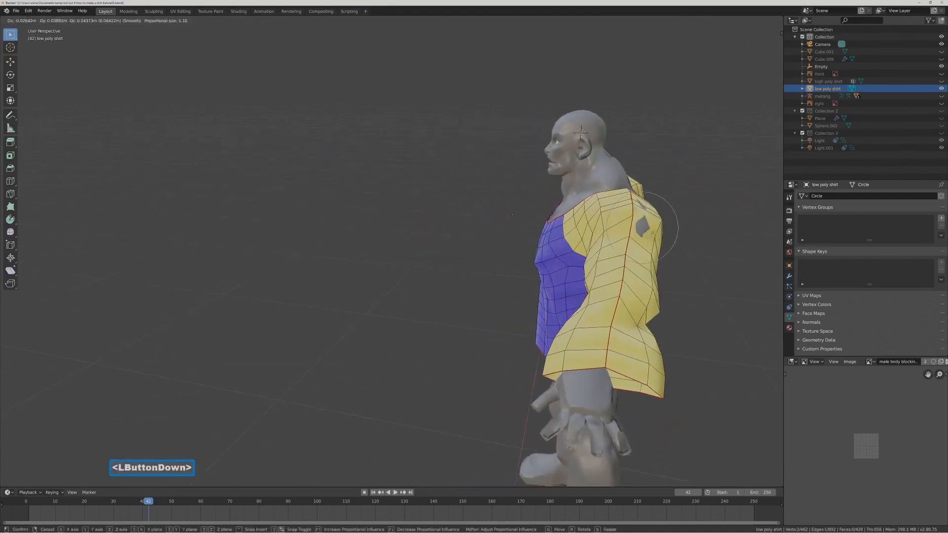
pyautogui.scroll(3, 513, 215)
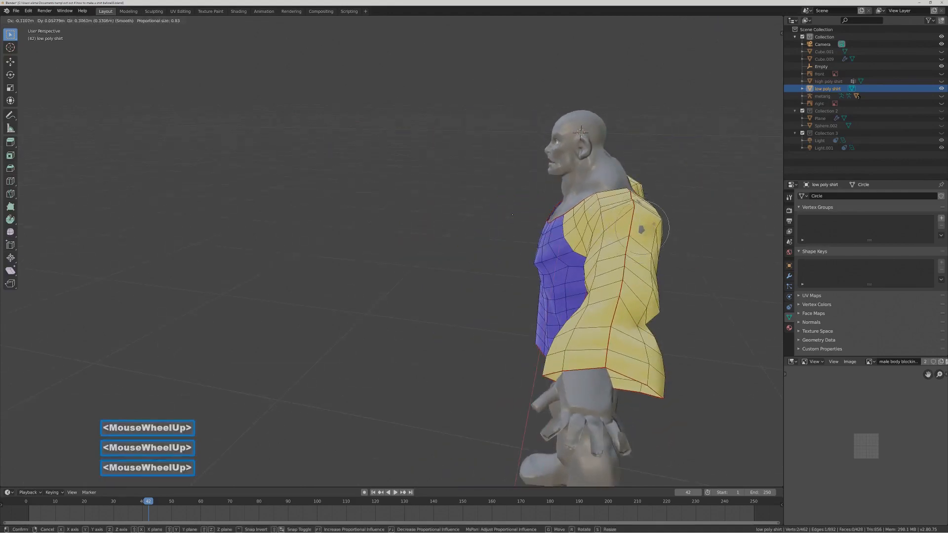
pyautogui.click(513, 215)
pyautogui.click(641, 243)
pyautogui.press('g')
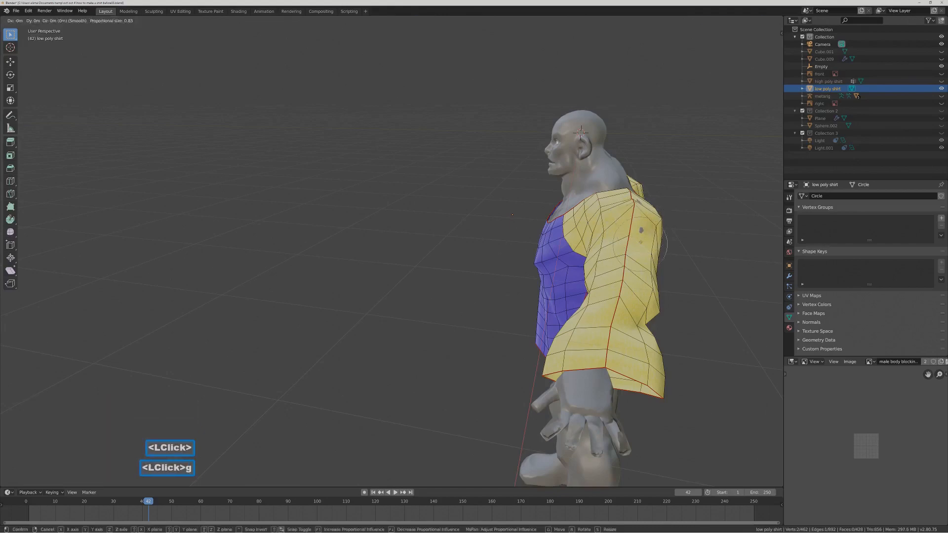
pyautogui.click(641, 237)
# From behind, move the edge at the back of the character's left shoulder outward over the remaining exposed patch.
pyautogui.moveTo(641, 237); pyautogui.dragTo(543, 232, button='middle')
pyautogui.click(679, 207)
pyautogui.press('g')
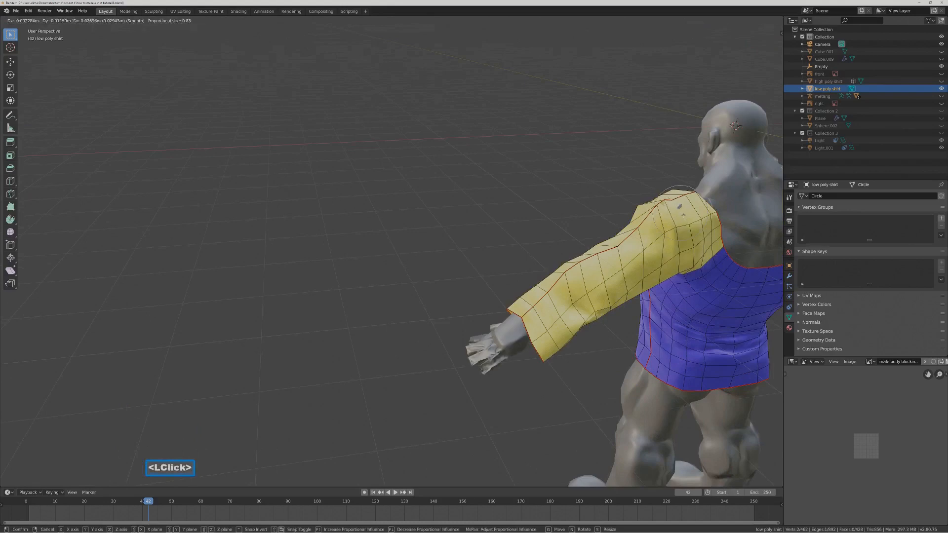
pyautogui.click(681, 207)
# Move the edge at the back of the character's right shoulder upward with proportional size 0.83 to cover the body.
pyautogui.scroll(-3, 681, 207)
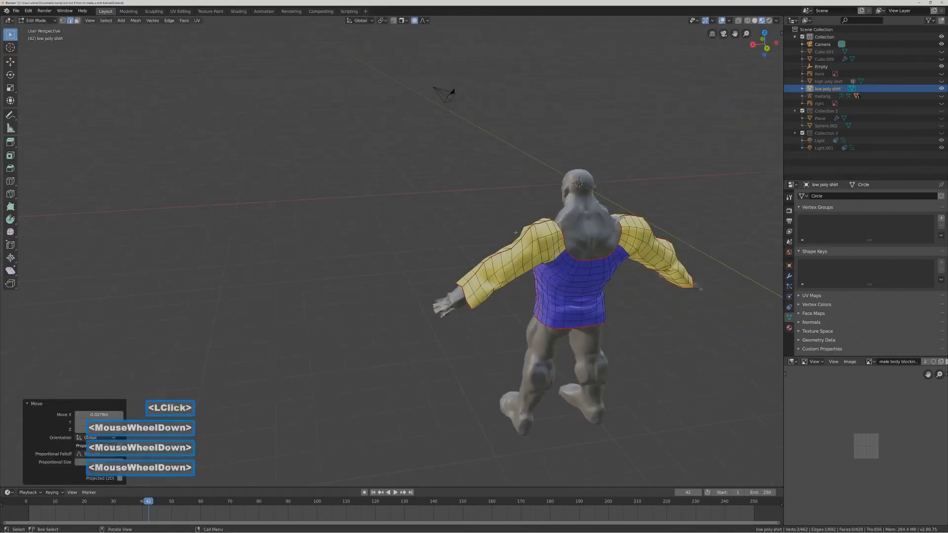
pyautogui.click(624, 218)
pyautogui.press('g')
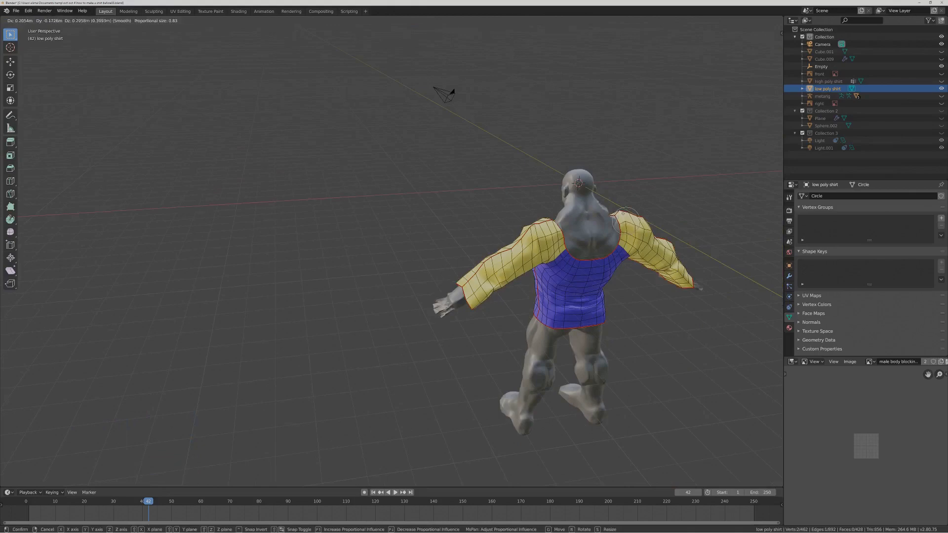
pyautogui.click(625, 216)
# Return the low poly shirt to Object Mode, deselect it and check the fit around the front and side for body parts poking through.
pyautogui.moveTo(626, 215); pyautogui.dragTo(596, 221, button='middle')
pyautogui.keyDown('shift'); pyautogui.moveTo(775, 220); pyautogui.dragTo(619, 201, button='middle'); pyautogui.keyUp('shift')
pyautogui.click(333, 59)
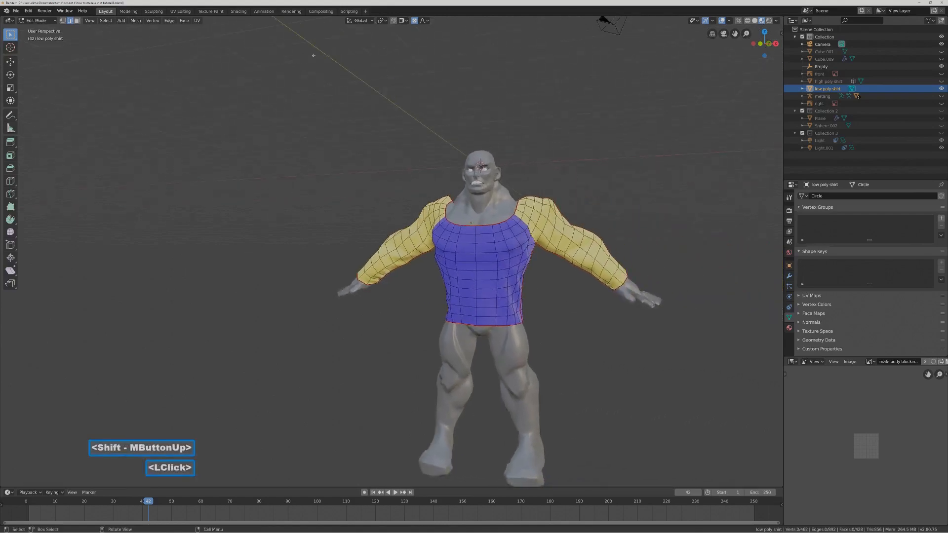
pyautogui.click(37, 20)
pyautogui.click(37, 29)
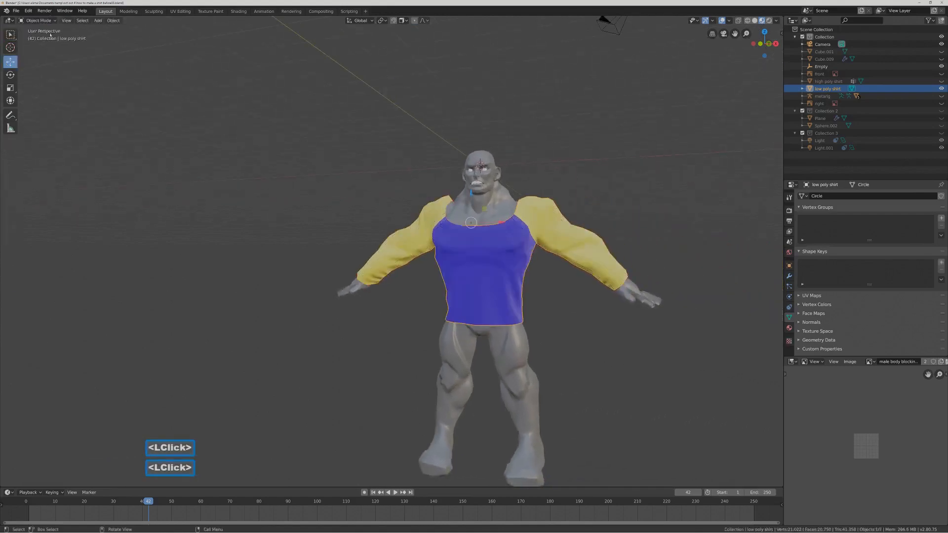
pyautogui.moveTo(396, 148); pyautogui.dragTo(613, 175, button='middle')
pyautogui.click(608, 186)
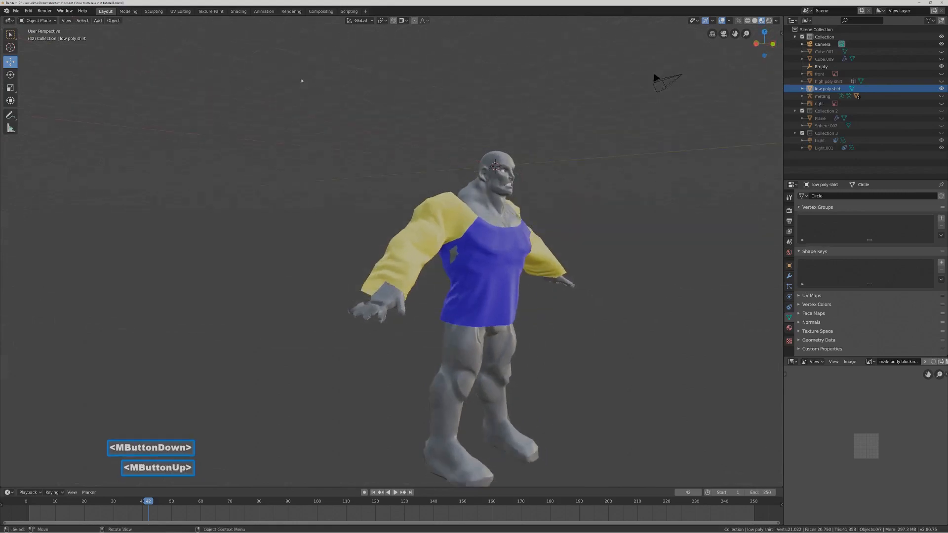
# Back in Edit Mode, move the edges below the character's right armpit outward with proportional size 0.83 to cover the exposed torso.
pyautogui.click(56, 20)
pyautogui.click(35, 36)
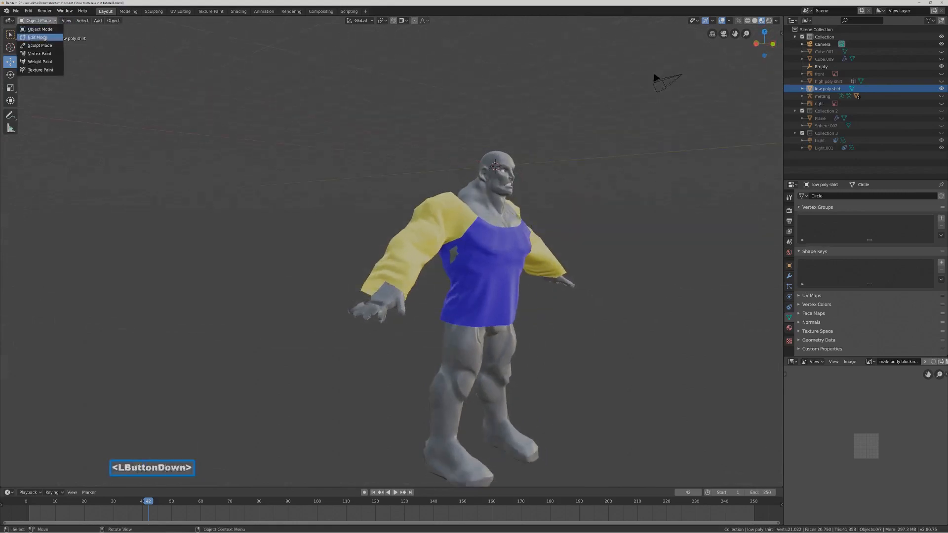
pyautogui.click(457, 245)
pyautogui.moveTo(457, 244)
pyautogui.mouseDown(button='middle')
pyautogui.moveTo(446, 257)
pyautogui.moveTo(454, 257)
pyautogui.mouseUp(button='middle')
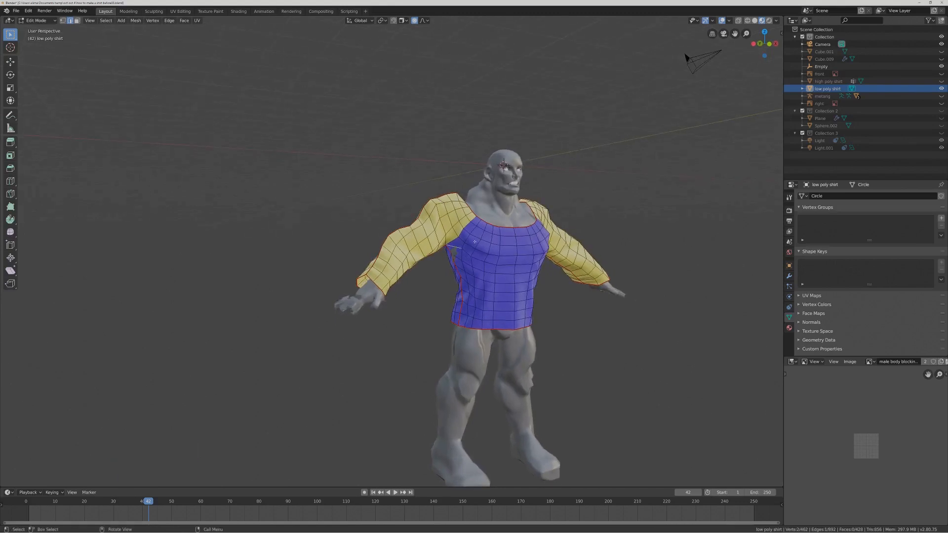
pyautogui.moveTo(475, 241); pyautogui.dragTo(467, 244, button='middle')
pyautogui.press('g')
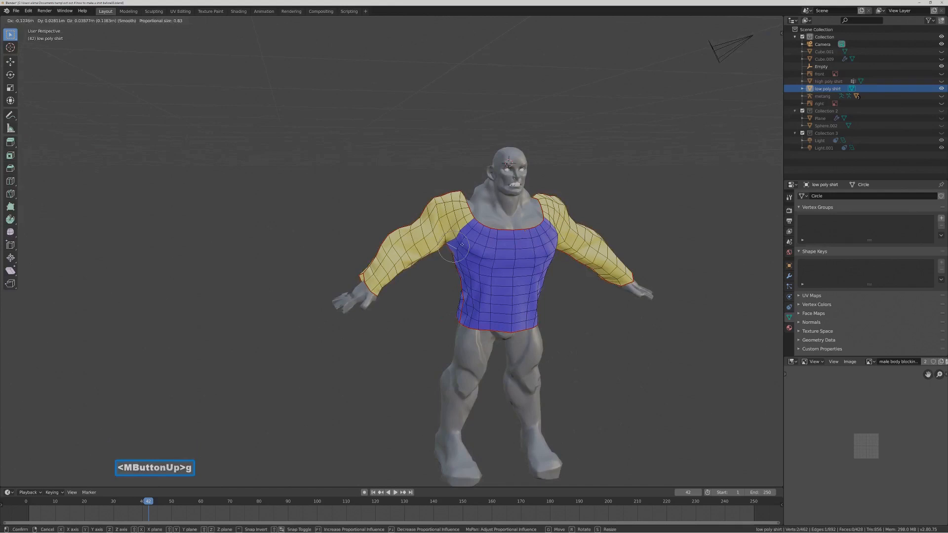
pyautogui.click(462, 247)
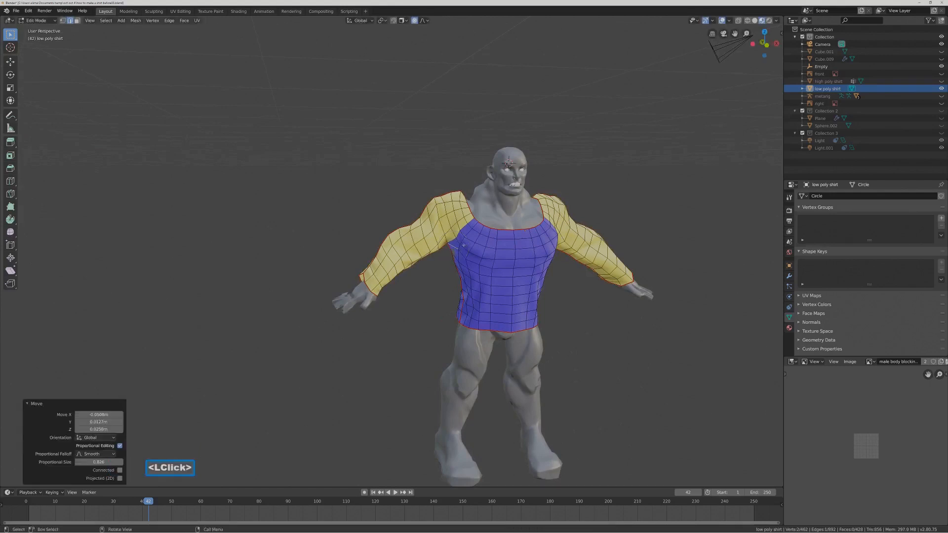
pyautogui.press('g')
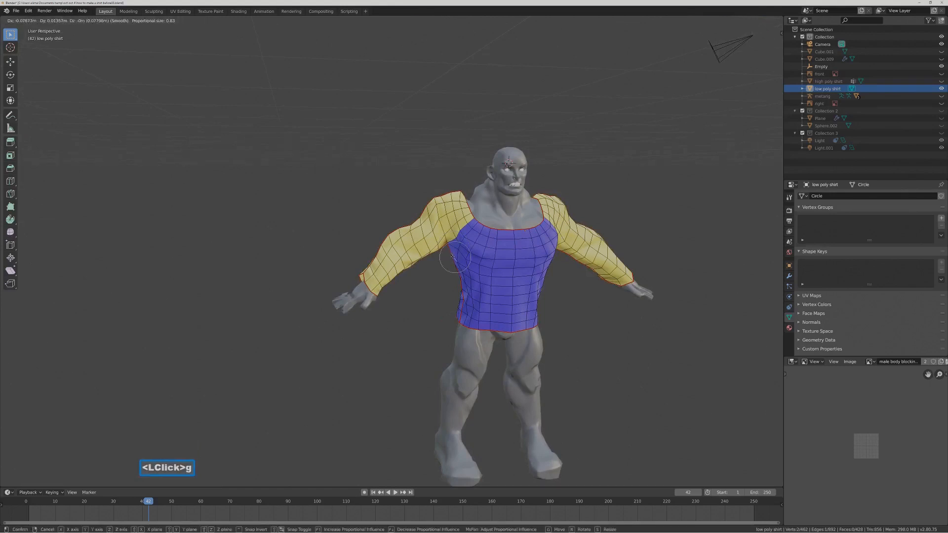
pyautogui.click(453, 256)
# Reposition the edges below the character's left armpit with proportional size 0.83, adjusting from underneath and from the front to cover the torso.
pyautogui.moveTo(453, 257); pyautogui.dragTo(561, 214, button='middle')
pyautogui.click(561, 213)
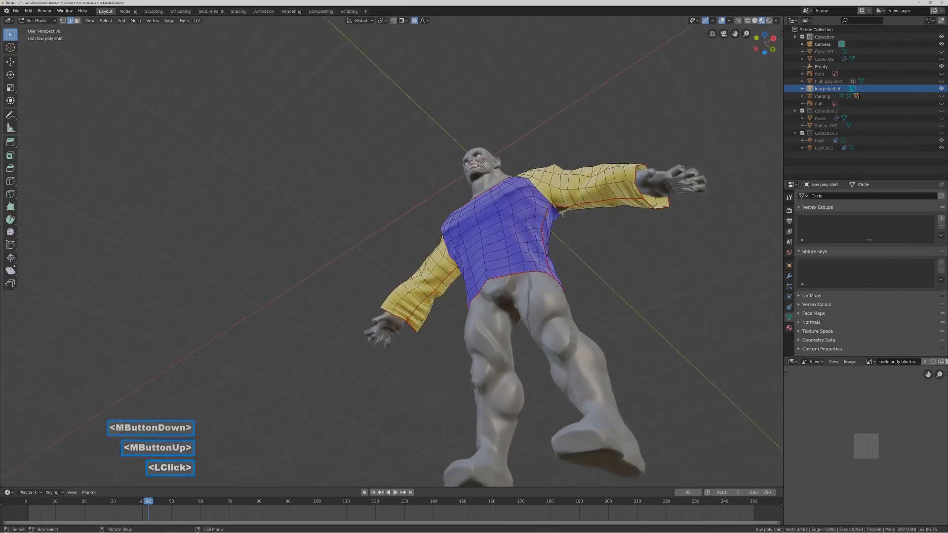
pyautogui.press('g')
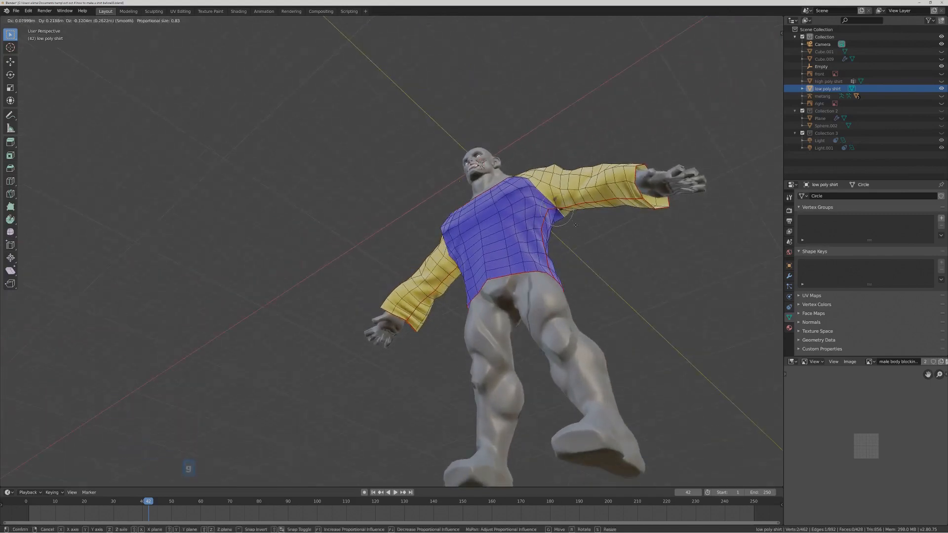
pyautogui.click(578, 227)
pyautogui.moveTo(578, 226); pyautogui.dragTo(573, 269, button='middle')
pyautogui.click(573, 269)
pyautogui.press('g')
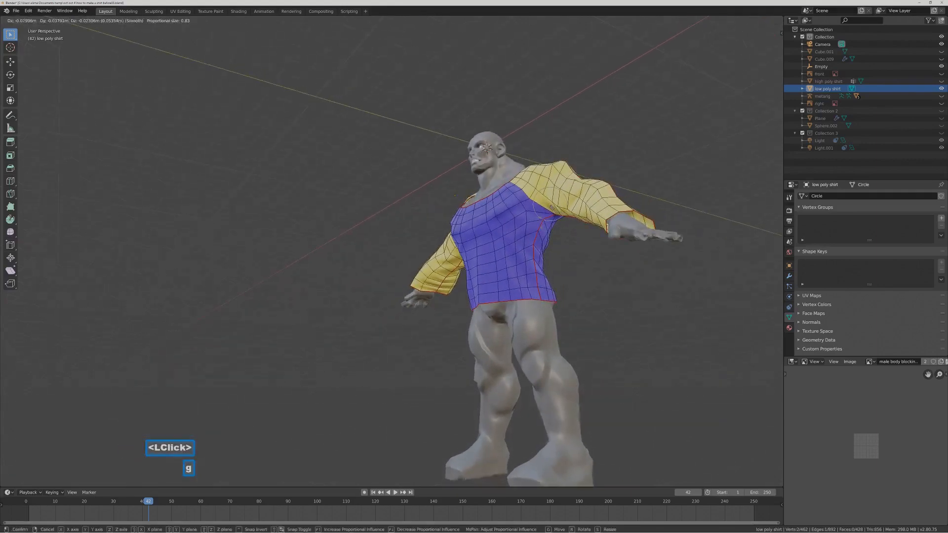
pyautogui.click(549, 212)
pyautogui.moveTo(538, 214); pyautogui.dragTo(545, 222, button='middle')
pyautogui.click(536, 213)
pyautogui.press('g')
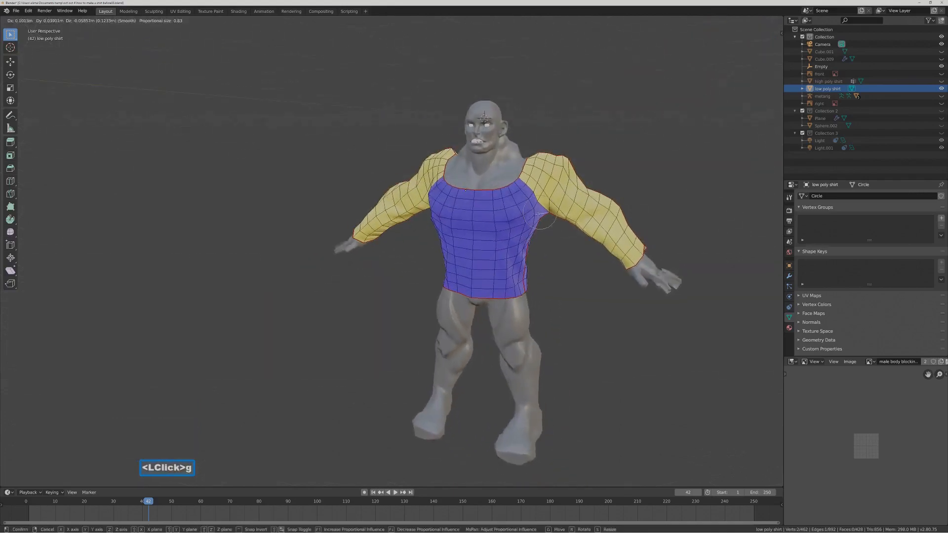
pyautogui.click(536, 214)
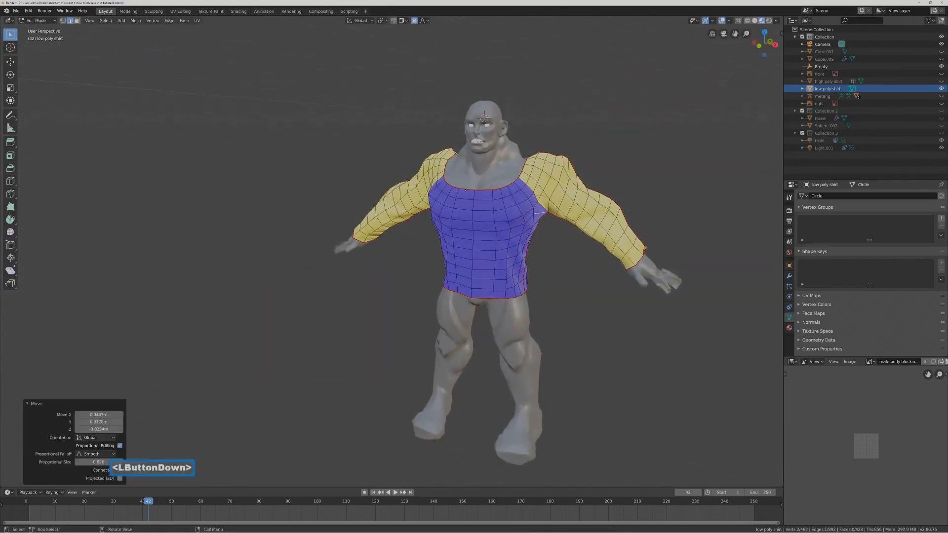
# Clear the selection on the low poly shirt and switch to vertex select mode.
pyautogui.moveTo(536, 213)
pyautogui.mouseDown(button='middle')
pyautogui.moveTo(543, 199)
pyautogui.moveTo(506, 193)
pyautogui.moveTo(544, 219)
pyautogui.mouseUp(button='middle')
pyautogui.click(543, 199)
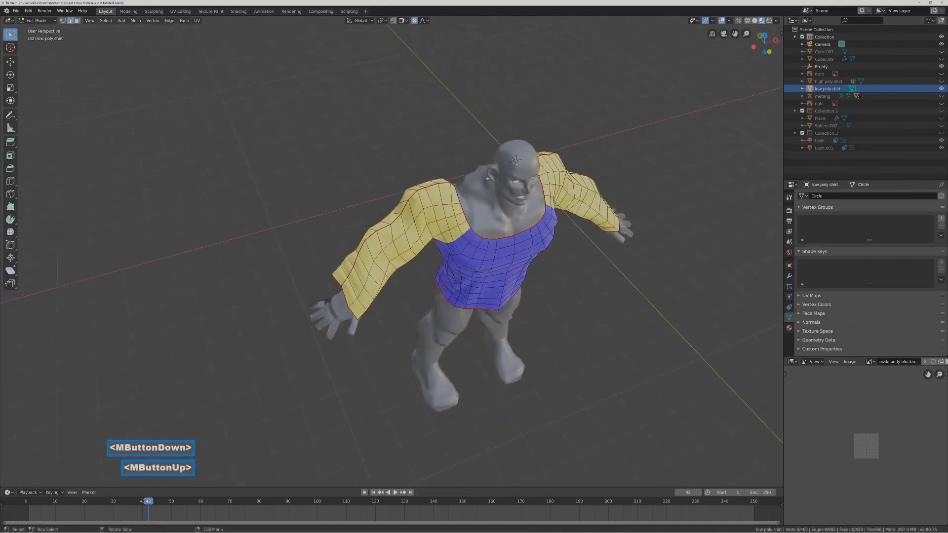
pyautogui.click(63, 21)
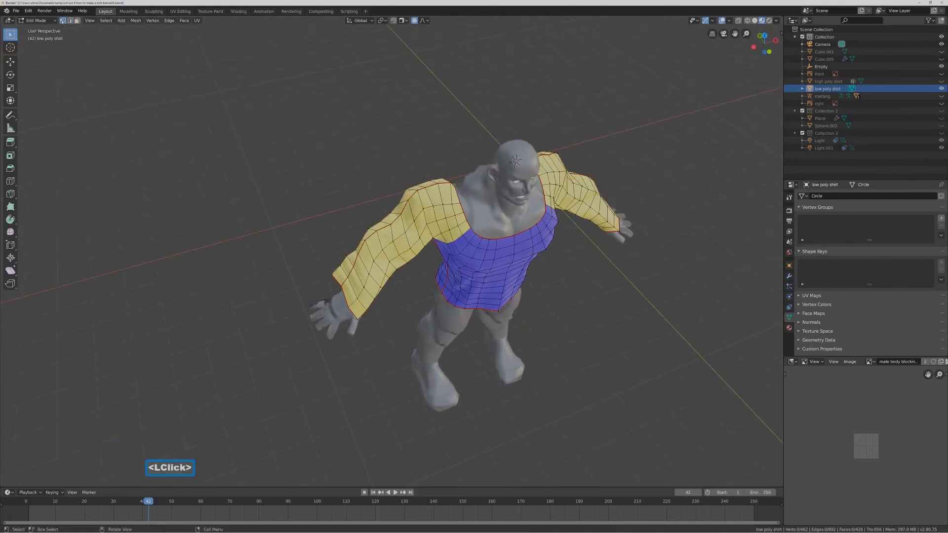
# Reposition a vertex at the top of the character's right shoulder near the neckline with proportional size 0.83.
pyautogui.click(444, 186)
pyautogui.moveTo(444, 186); pyautogui.dragTo(449, 170, button='middle')
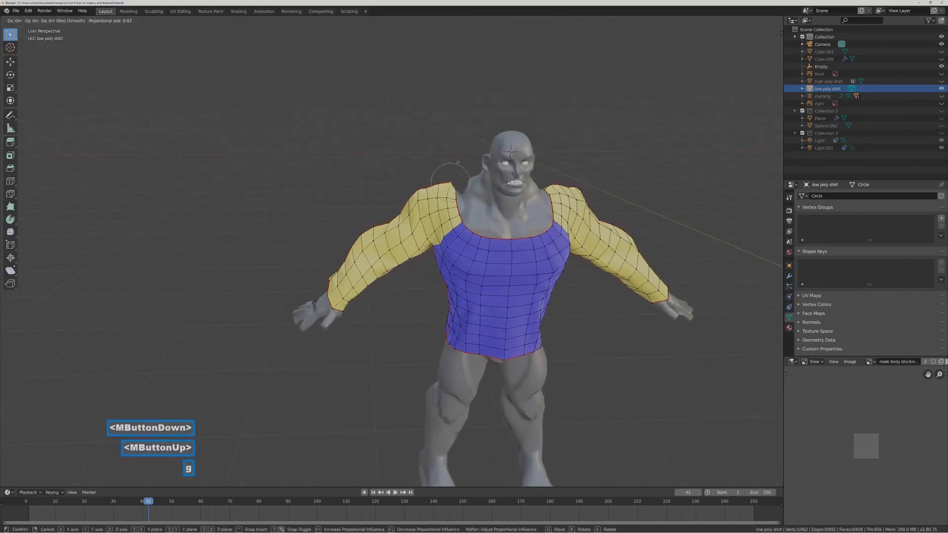
pyautogui.press('g')
pyautogui.click(458, 168)
pyautogui.moveTo(458, 167); pyautogui.dragTo(455, 184, button='middle')
# Switch to edge select mode and move the neckline edge on the character's right shoulder with proportional size 0.83.
pyautogui.click(455, 185)
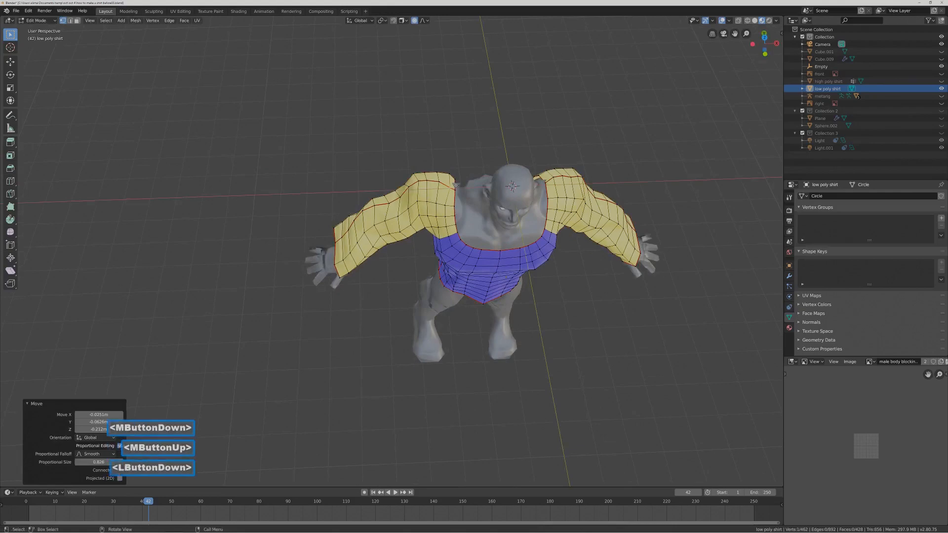
pyautogui.click(71, 20)
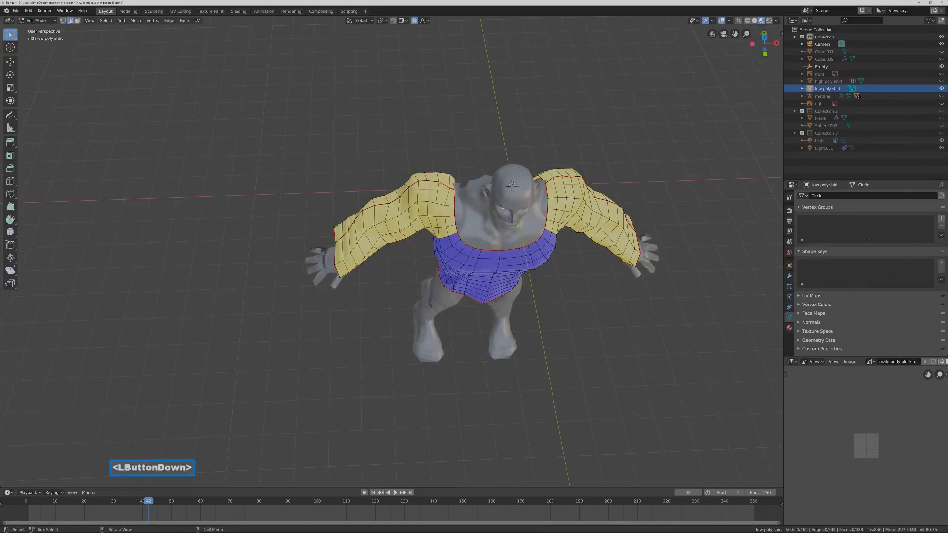
pyautogui.click(455, 185)
pyautogui.press('g')
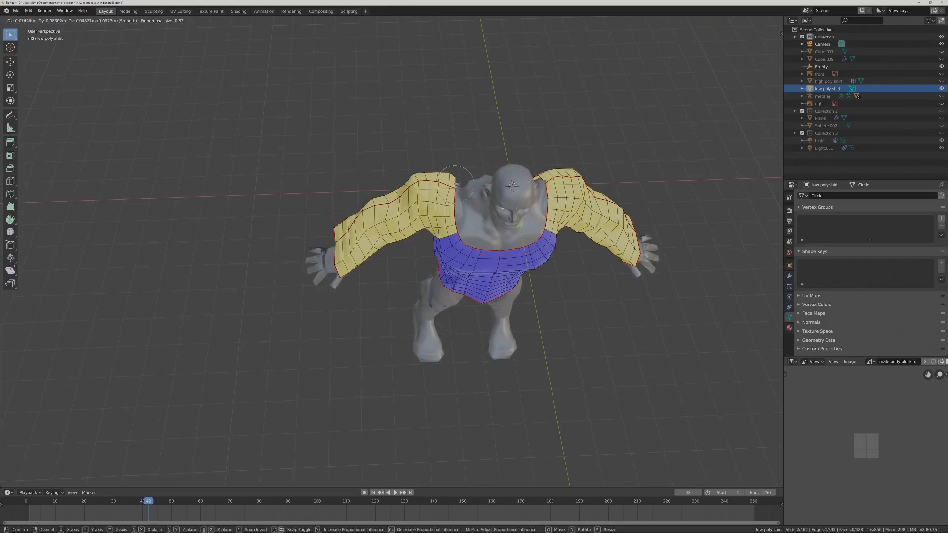
pyautogui.click(456, 184)
# Move the neckline edge on top of the character's left shoulder with proportional size 0.83.
pyautogui.moveTo(622, 195); pyautogui.dragTo(554, 190, button='middle')
pyautogui.click(545, 188)
pyautogui.press('g')
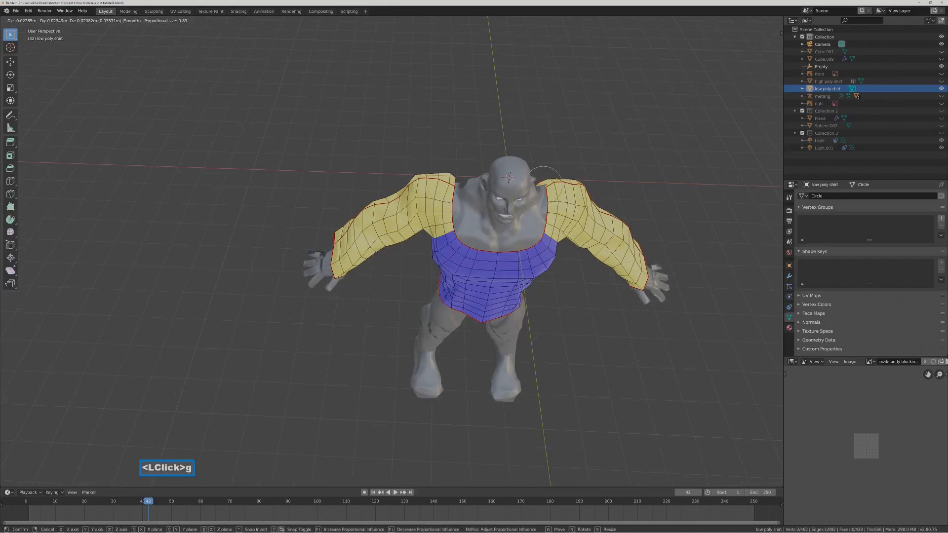
pyautogui.click(546, 181)
pyautogui.moveTo(546, 182); pyautogui.dragTo(686, 196, button='middle')
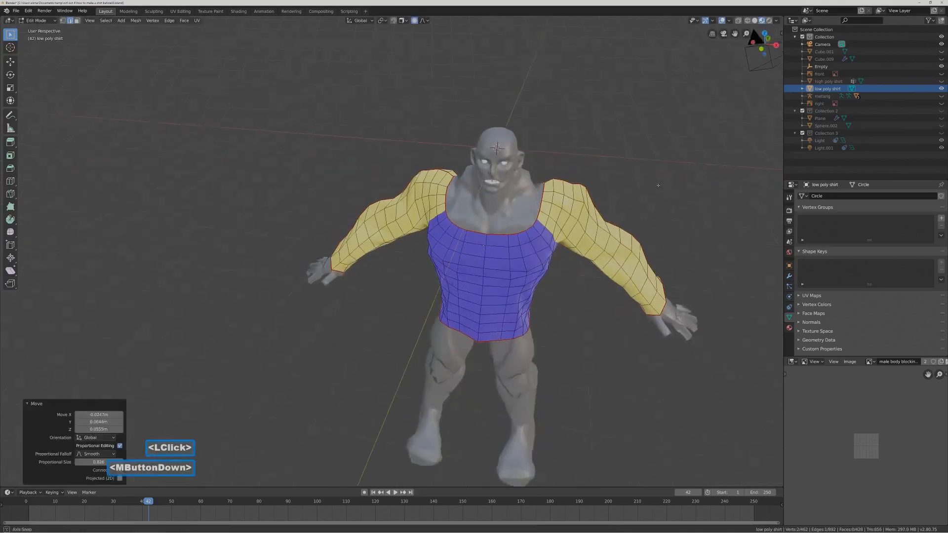
# Deselect the edge on the low poly shirt and return the shirt to Object Mode.
pyautogui.click(687, 195)
pyautogui.scroll(-2, 686, 196)
pyautogui.moveTo(637, 217); pyautogui.dragTo(660, 211, button='middle')
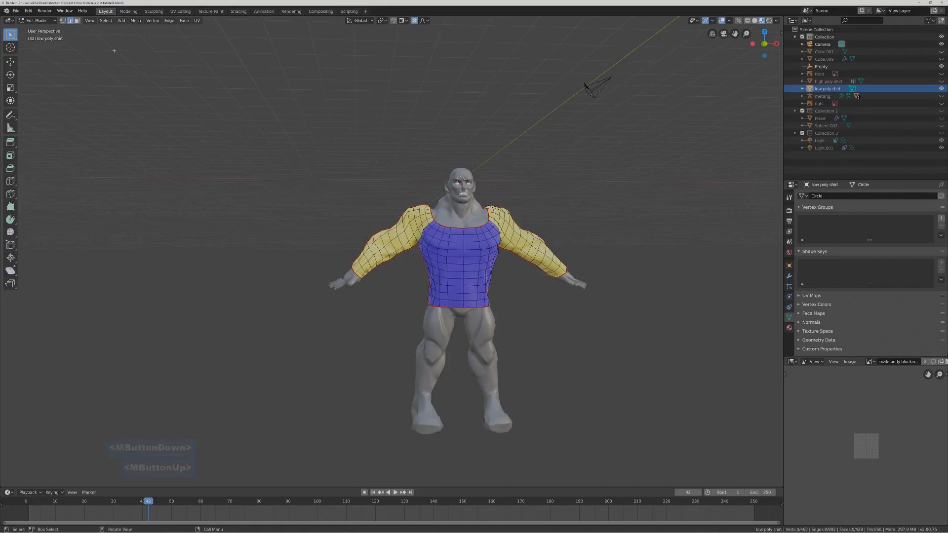
pyautogui.click(49, 20)
pyautogui.click(40, 29)
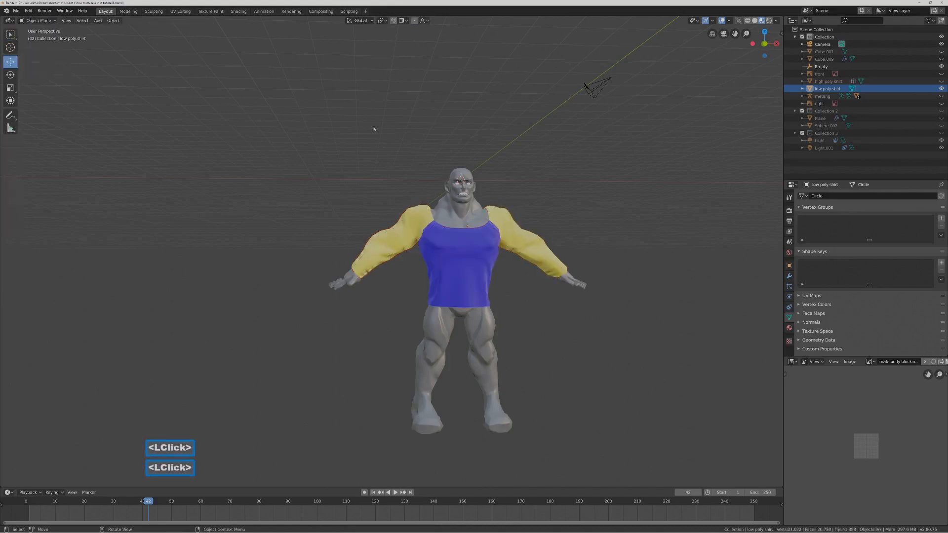
# Frame the finished shirt from the front and place the 3D cursor in the empty space beside the character's left shoulder.
pyautogui.moveTo(656, 262); pyautogui.dragTo(655, 263, button='middle')
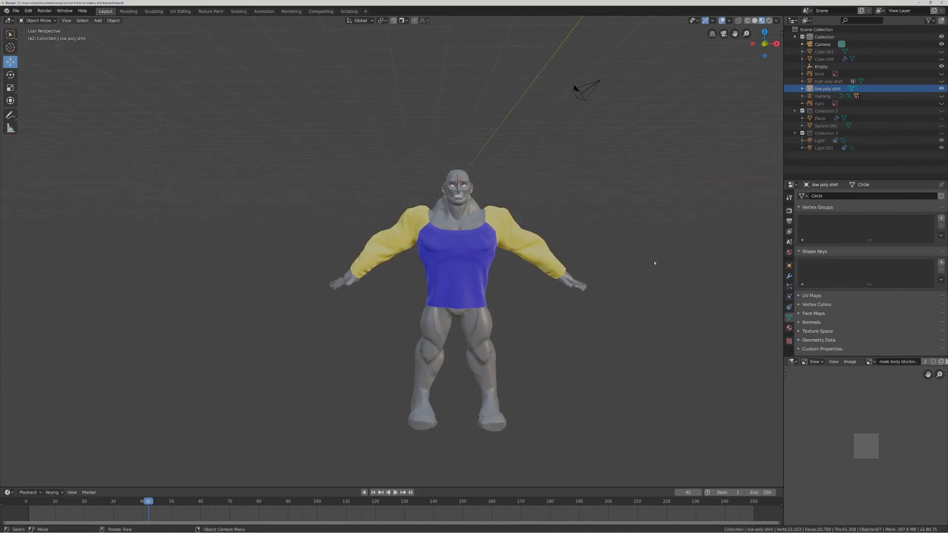
pyautogui.press('Pause')
pyautogui.scroll(1, 690, 170)
pyautogui.keyDown('shift'); pyautogui.moveTo(687, 169); pyautogui.dragTo(636, 161, button='middle'); pyautogui.keyUp('shift')
pyautogui.scroll(1, 639, 165)
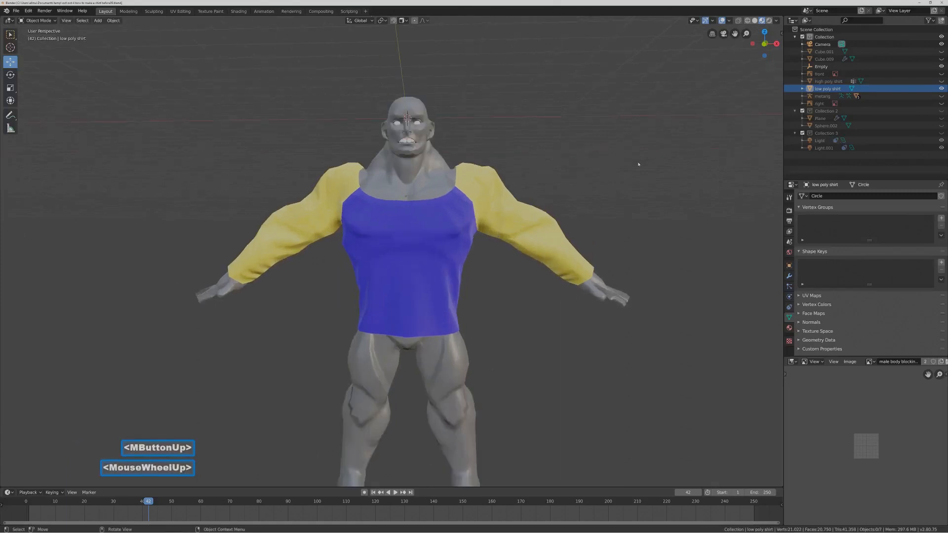
pyautogui.scroll(2, 638, 164)
pyautogui.moveTo(639, 164)
pyautogui.keyDown('shift'); pyautogui.mouseDown(button='middle')
pyautogui.moveTo(610, 172)
pyautogui.moveTo(634, 170)
pyautogui.mouseUp(button='middle'); pyautogui.keyUp('shift')
pyautogui.keyDown('shift'); pyautogui.rightClick(646, 155); pyautogui.keyUp('shift')
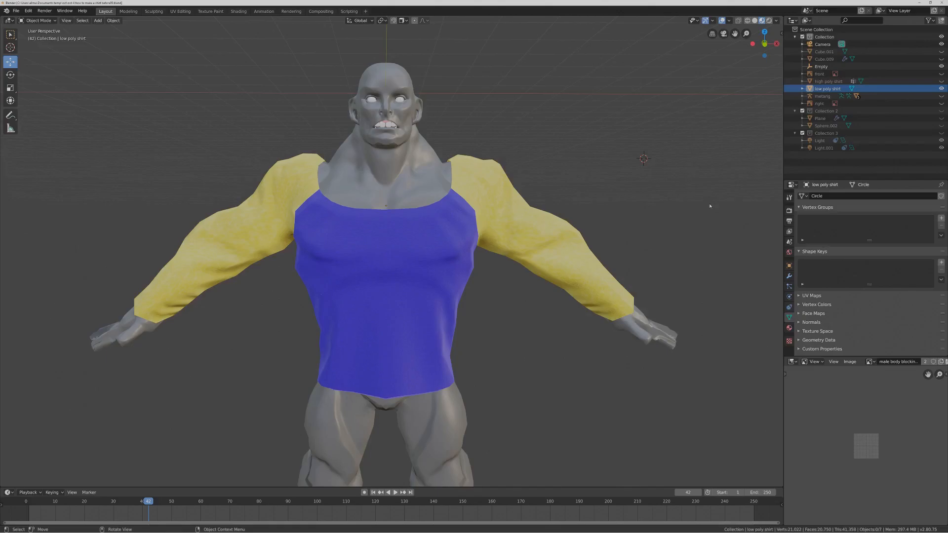
pyautogui.press('Pause')
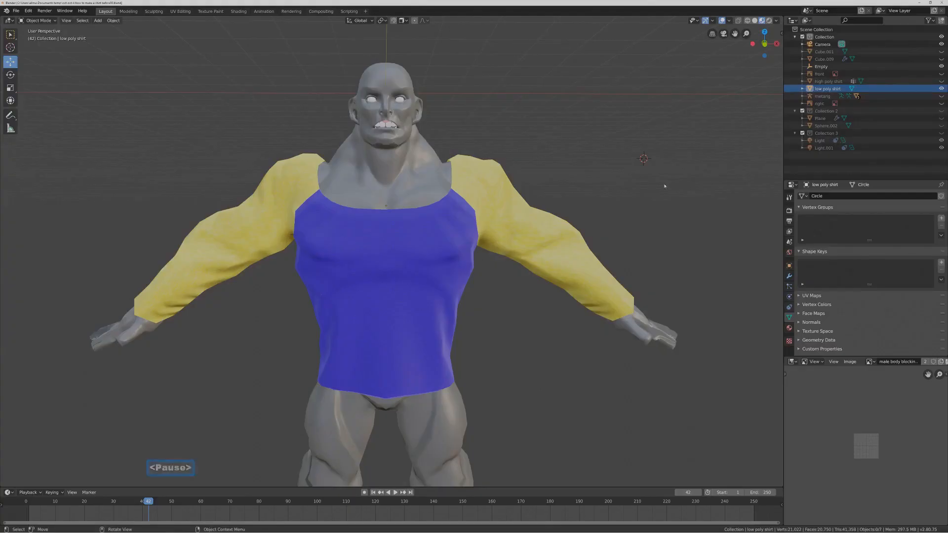